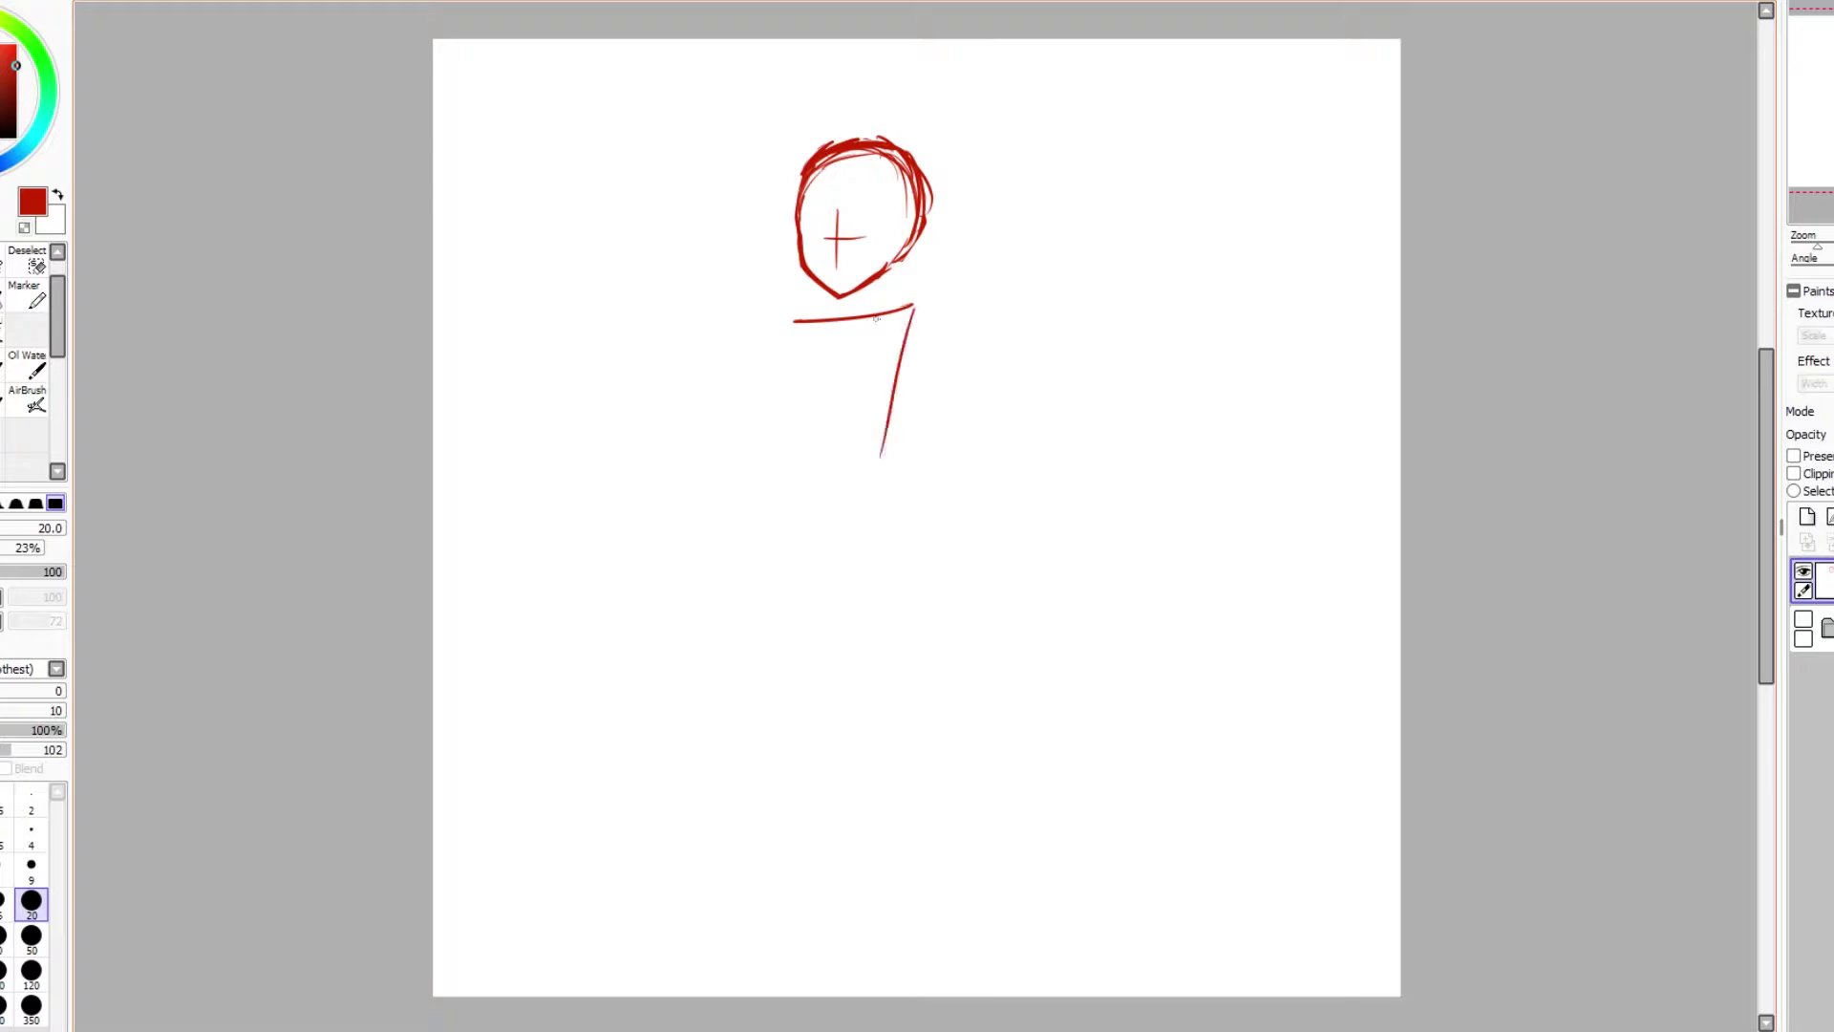
Step: Sketch the torso outline in red below the head with a pinched waist, and add a bent arm on its right side
{"action": "left_click_drag", "start_coordinate": [793, 325], "coordinate": [785, 435]}
{"action": "key", "text": "ctrl+z"}
{"action": "key", "text": "ctrl+z"}
{"action": "left_click_drag", "start_coordinate": [915, 304], "coordinate": [873, 447]}
{"action": "mouse_move", "coordinate": [793, 324]}
{"action": "left_mouse_down"}
{"action": "mouse_move", "coordinate": [784, 434]}
{"action": "mouse_move", "coordinate": [908, 502]}
{"action": "left_mouse_up"}
{"action": "left_click_drag", "start_coordinate": [784, 432], "coordinate": [883, 499]}
{"action": "left_click_drag", "start_coordinate": [906, 501], "coordinate": [819, 533]}
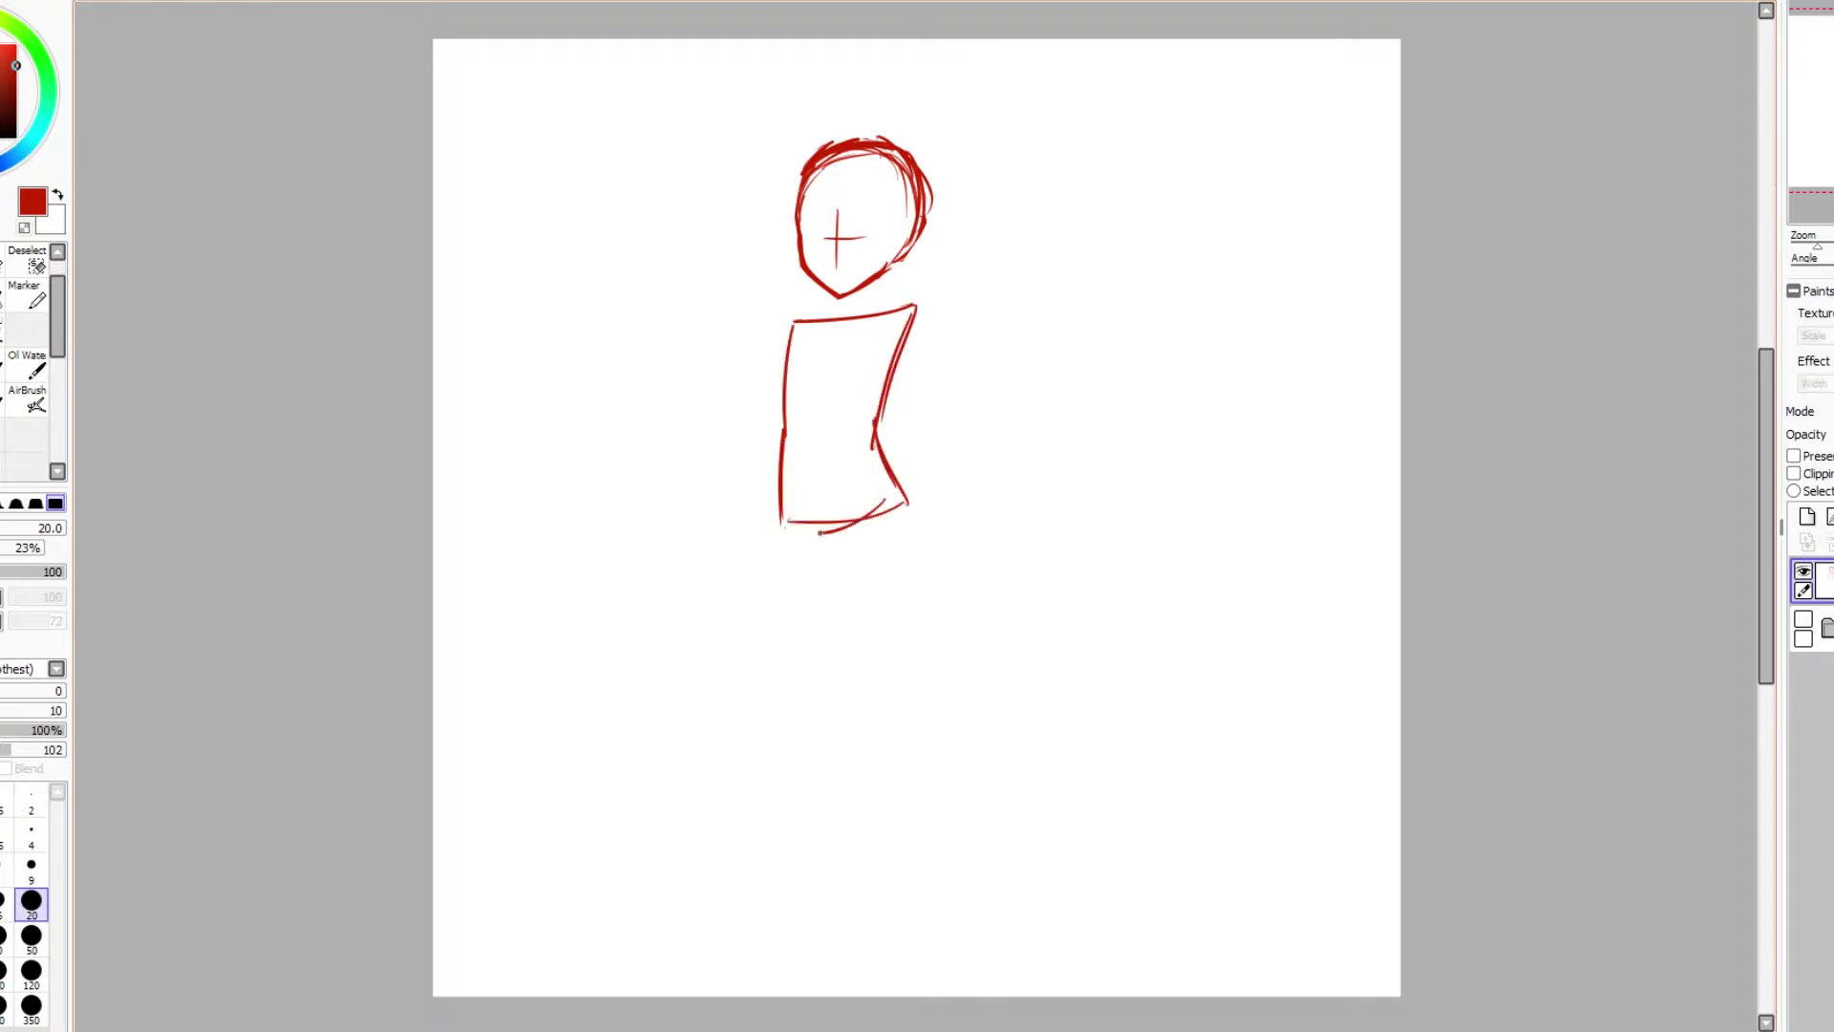
{"action": "left_click_drag", "start_coordinate": [901, 319], "coordinate": [877, 457]}
Step: Nudge the head sketch slightly to the left above the torso
{"action": "left_click_drag", "start_coordinate": [860, 91], "coordinate": [855, 95]}
{"action": "left_click_drag", "start_coordinate": [860, 220], "coordinate": [852, 219]}
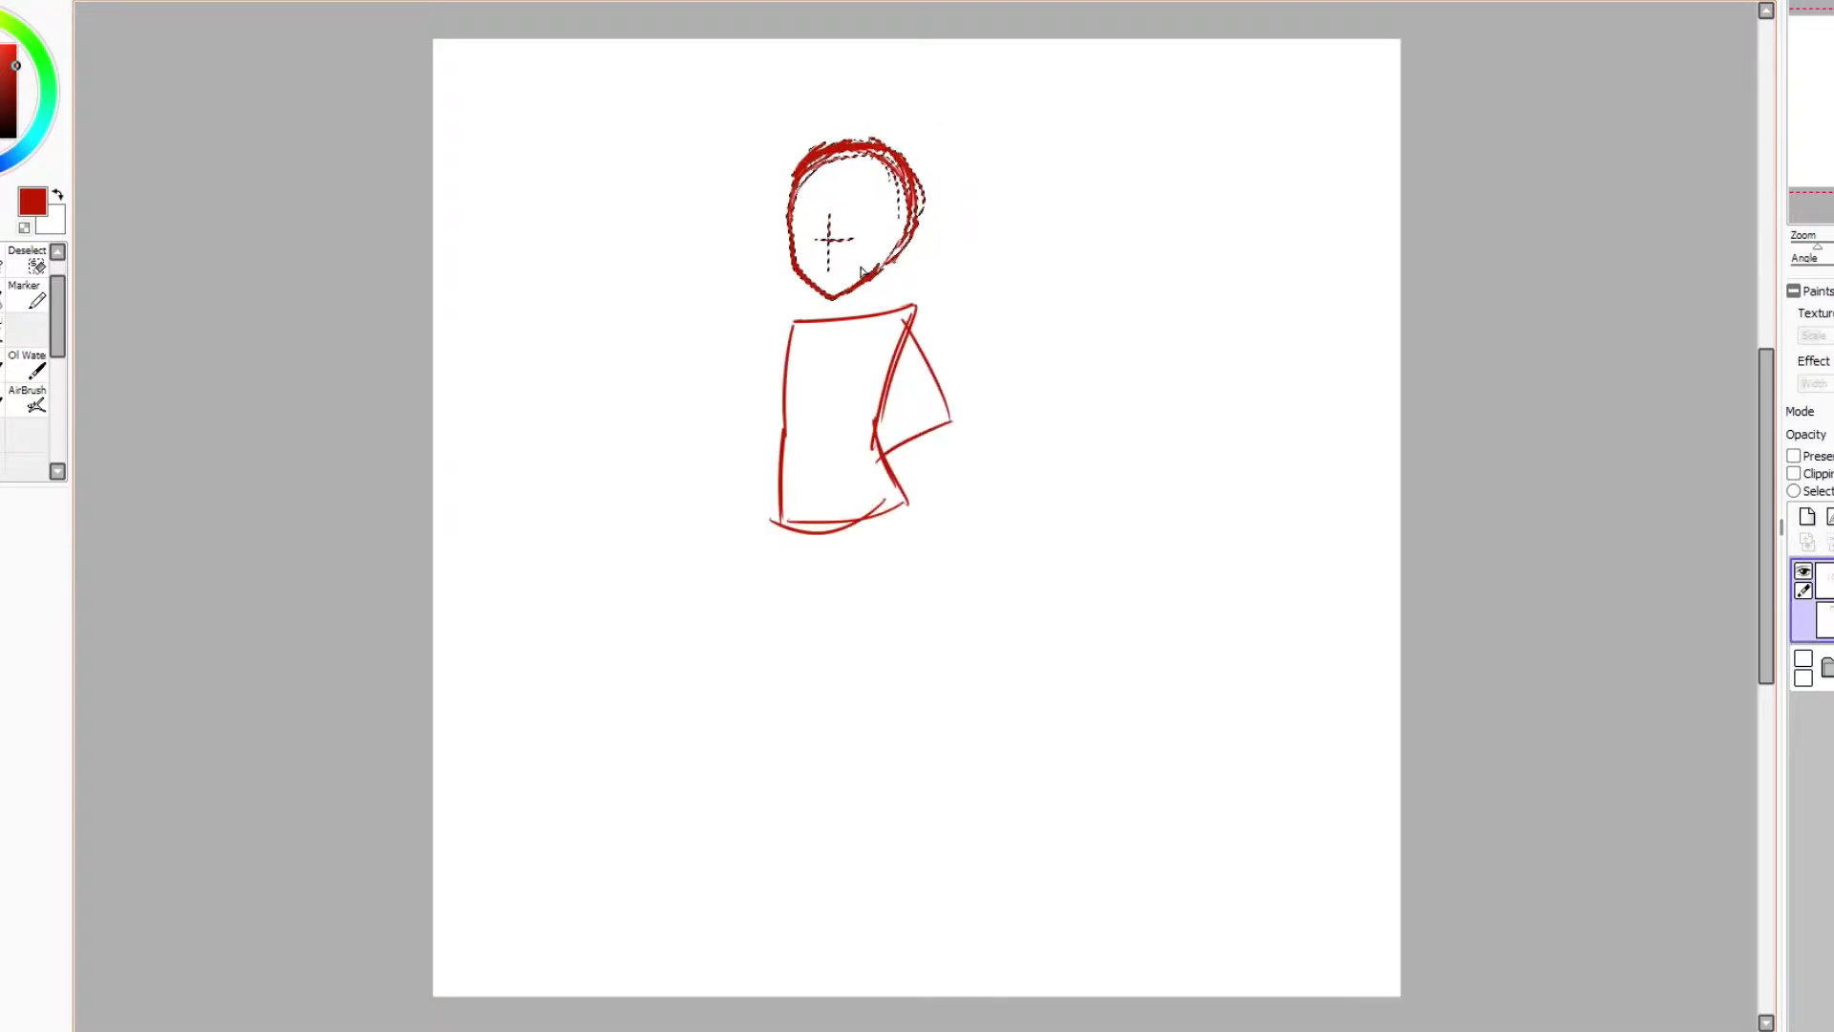
{"action": "key", "text": "ctrl+d"}
Step: Erase the bent arm on the right side of the torso
{"action": "key", "text": "e"}
{"action": "mouse_move", "coordinate": [938, 344]}
{"action": "left_mouse_down"}
{"action": "mouse_move", "coordinate": [946, 273]}
{"action": "mouse_move", "coordinate": [900, 454]}
{"action": "mouse_move", "coordinate": [903, 315]}
{"action": "left_mouse_up"}
{"action": "left_click_drag", "start_coordinate": [884, 406], "coordinate": [875, 456]}
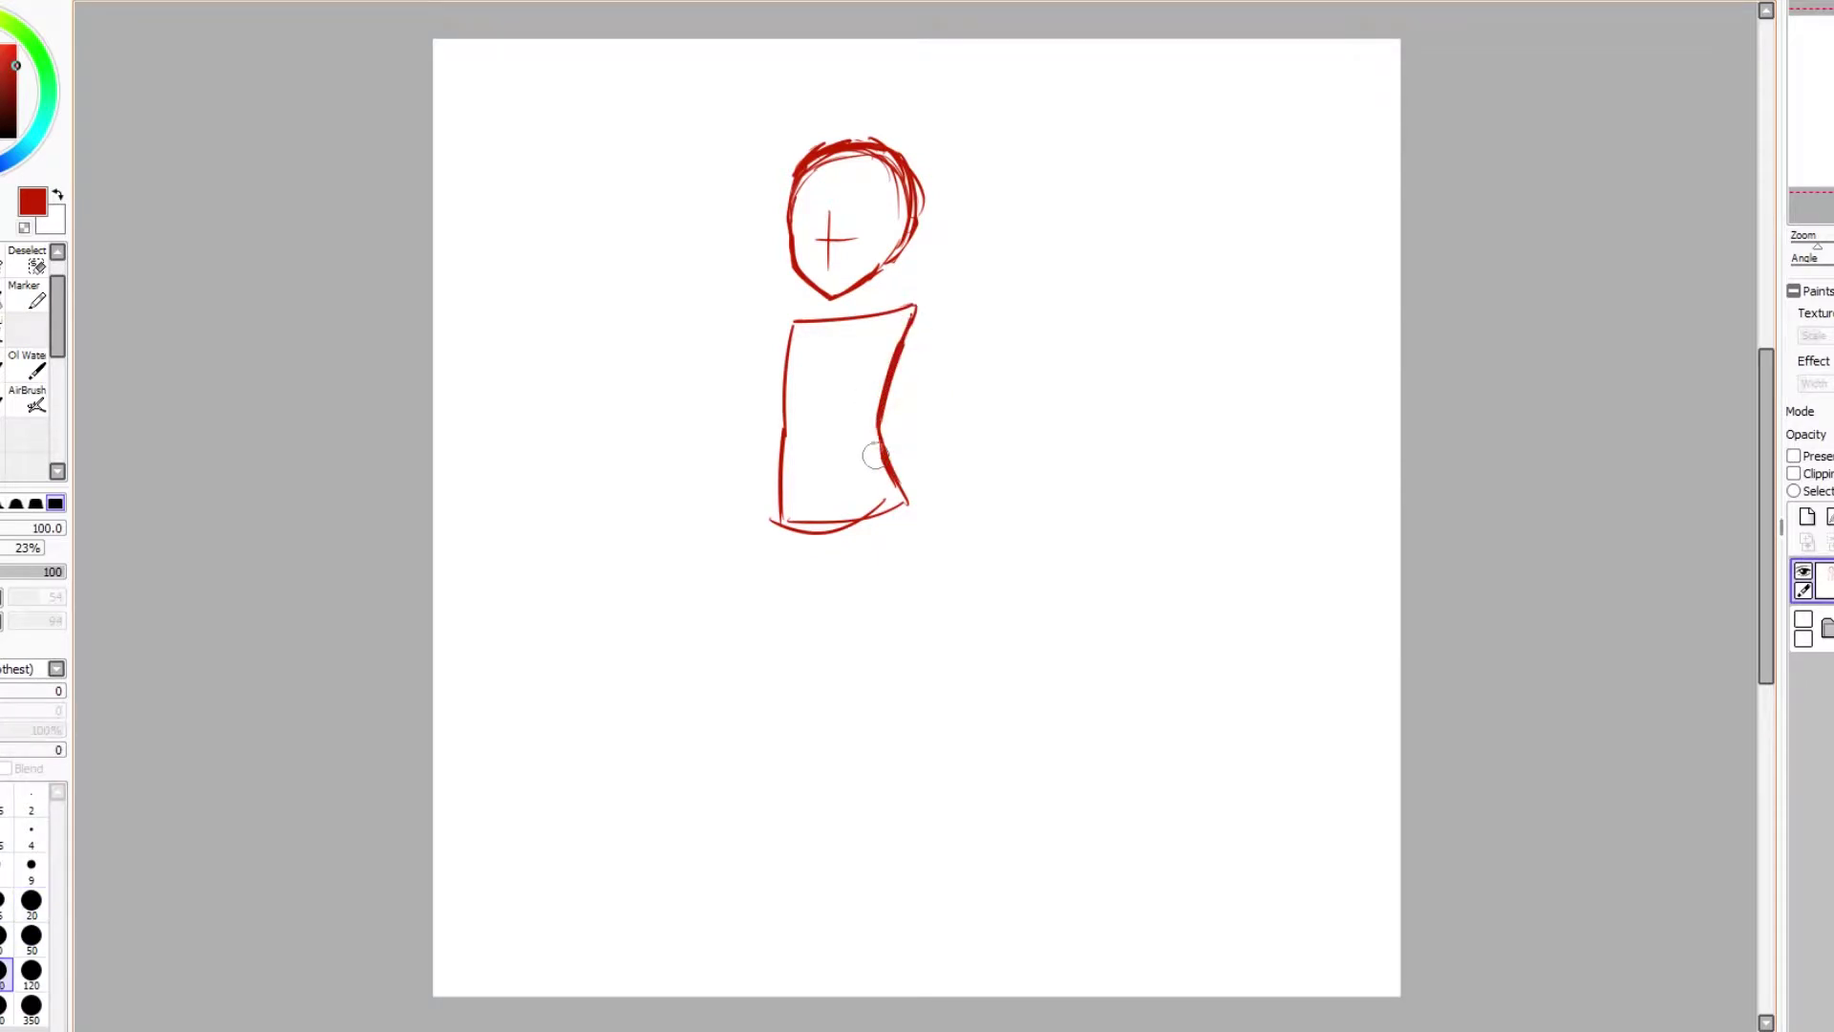
Step: Try to sketch a leg as a long vertical line below the hips
{"action": "key", "text": "n"}
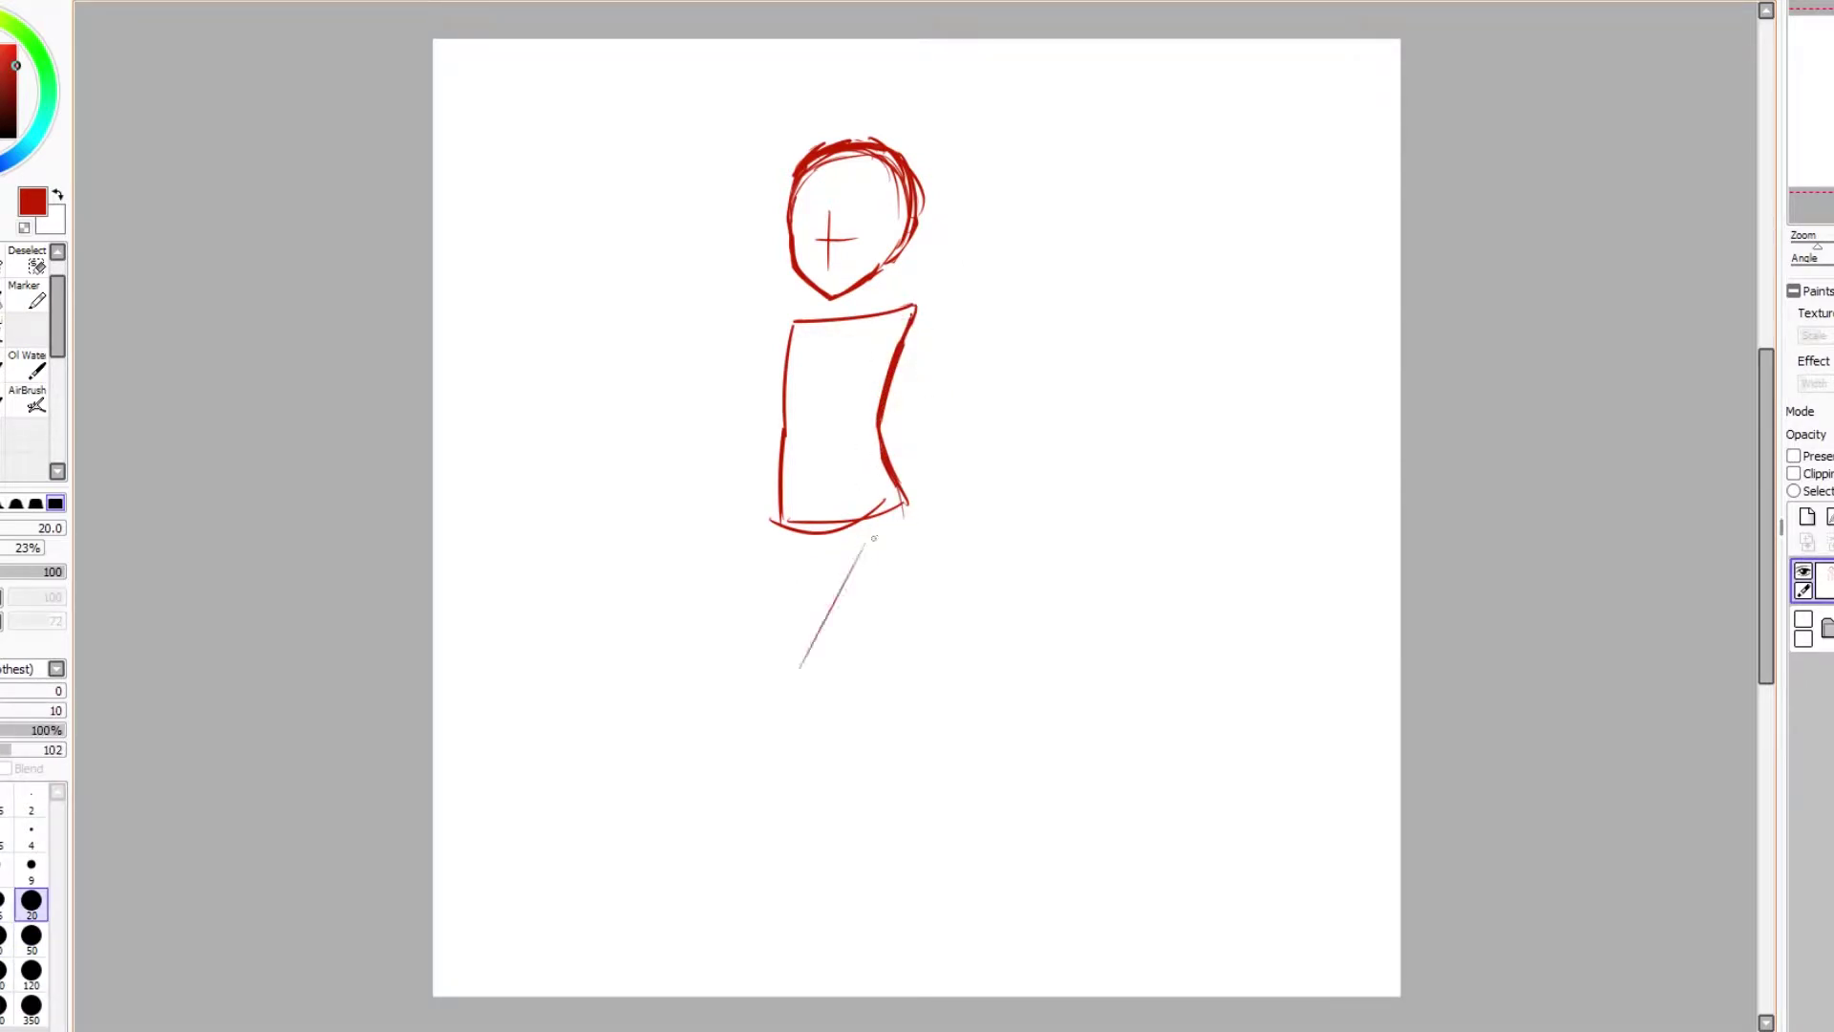
{"action": "mouse_move", "coordinate": [874, 537]}
{"action": "left_mouse_down"}
{"action": "mouse_move", "coordinate": [799, 699]}
{"action": "mouse_move", "coordinate": [859, 862]}
{"action": "mouse_move", "coordinate": [840, 697]}
{"action": "left_mouse_up"}
{"action": "key", "text": "ctrl+z"}
{"action": "left_click_drag", "start_coordinate": [805, 547], "coordinate": [804, 834]}
{"action": "key", "text": "ctrl+z"}
{"action": "left_click_drag", "start_coordinate": [809, 551], "coordinate": [812, 806]}
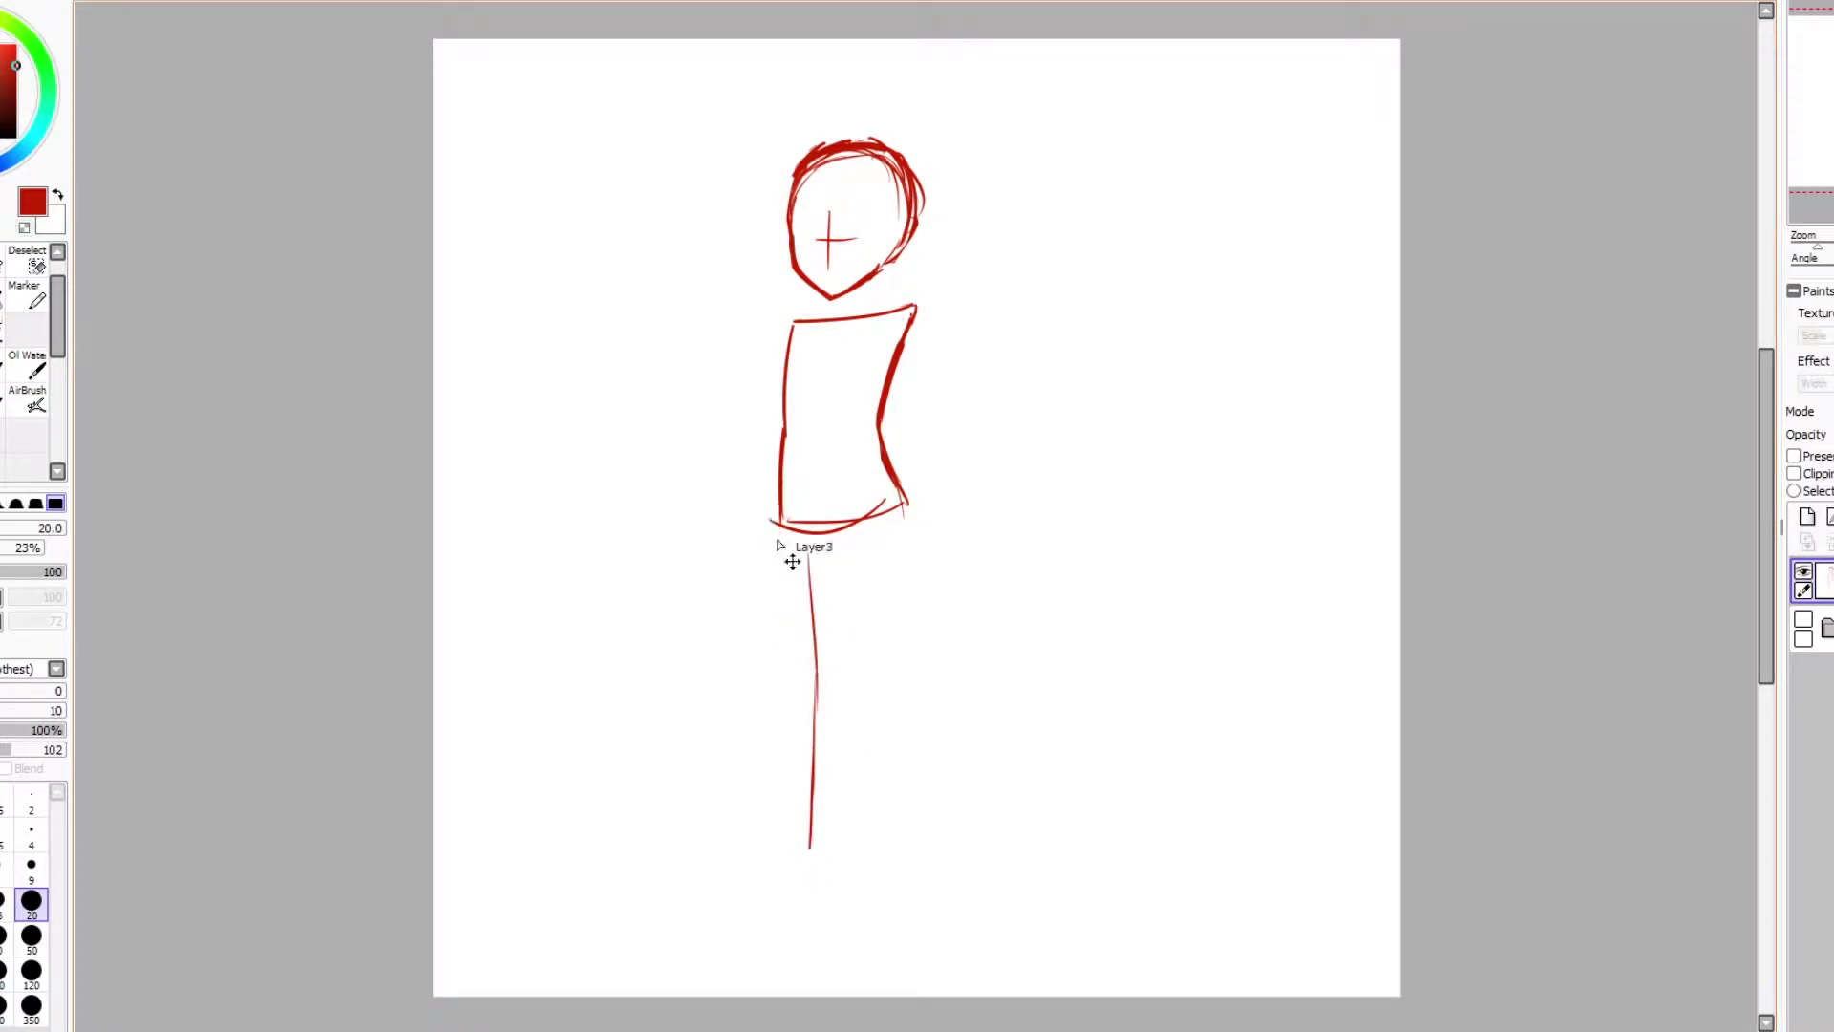
Step: Try to outline a full leg around the vertical line below the hips, and undo the leg strokes
{"action": "left_click_drag", "start_coordinate": [773, 520], "coordinate": [798, 872]}
{"action": "left_click_drag", "start_coordinate": [837, 550], "coordinate": [822, 936]}
{"action": "key", "text": "ctrl+z"}
{"action": "key", "text": "ctrl+z"}
{"action": "key", "text": "ctrl+z"}
{"action": "key", "text": "ctrl+z"}
{"action": "key", "text": "ctrl+z"}
{"action": "key", "text": "ctrl+z"}
{"action": "key", "text": "ctrl+z"}
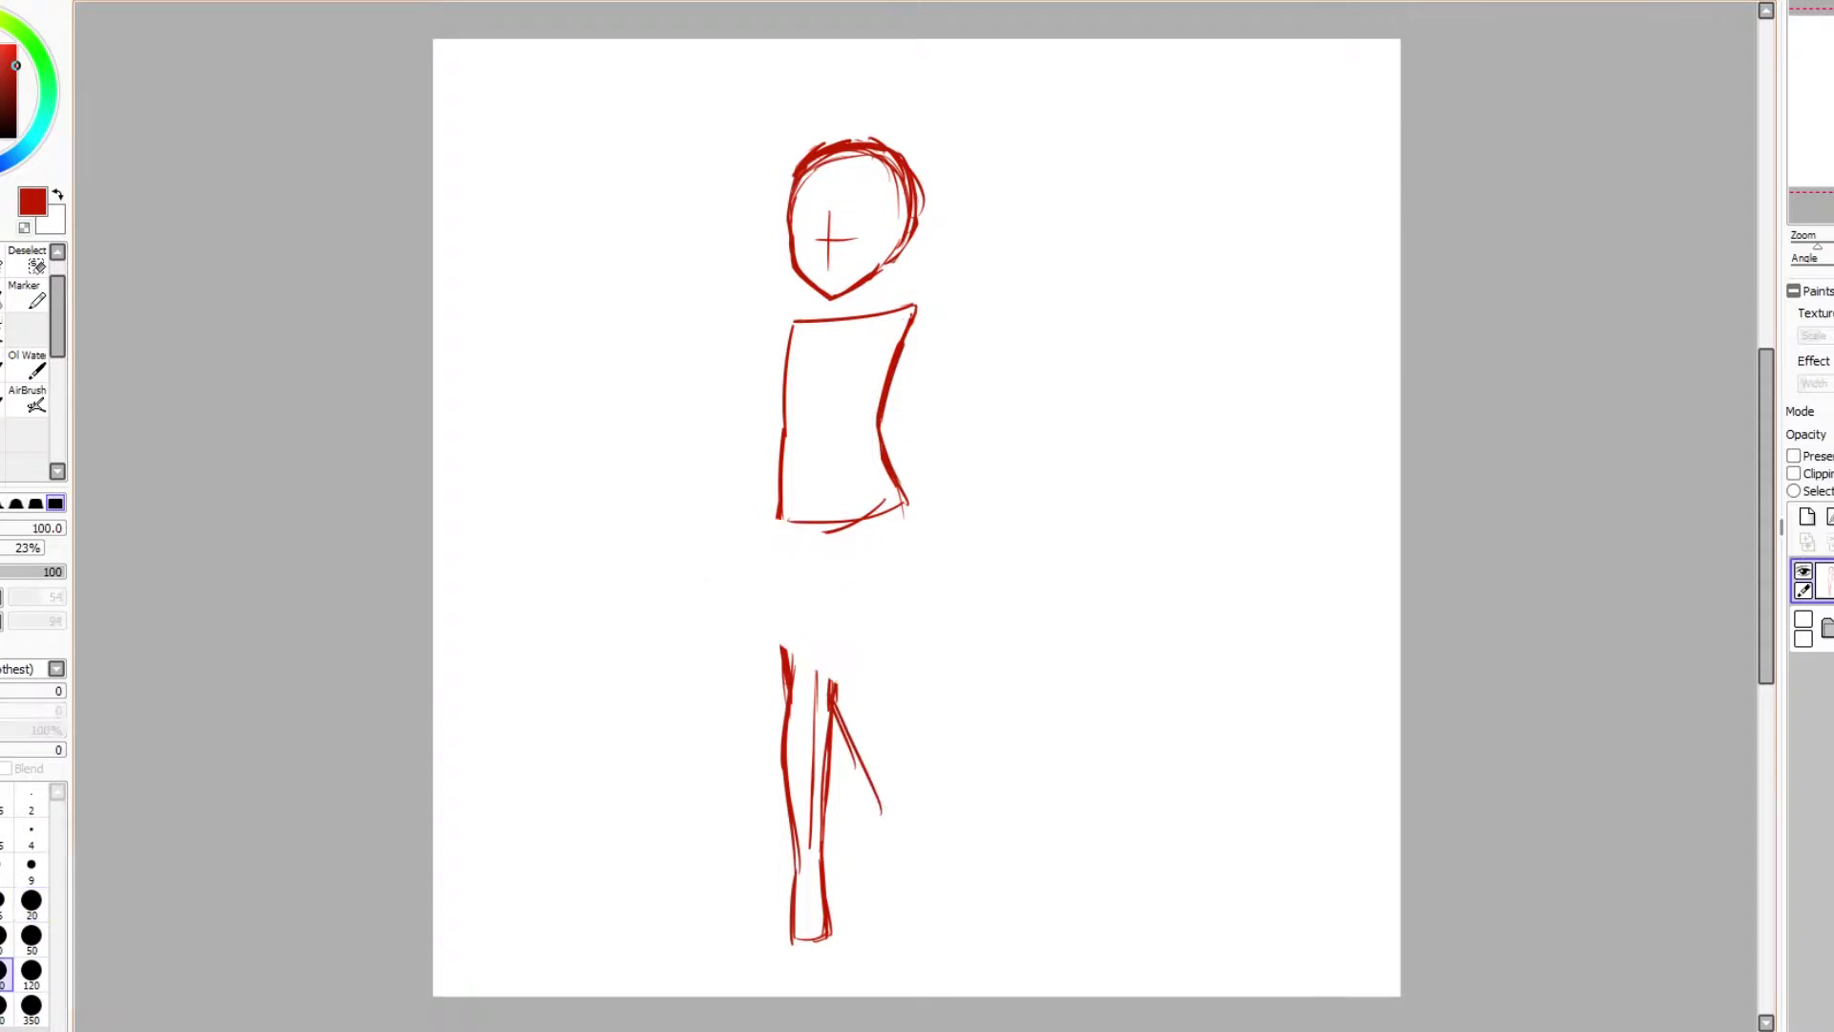
Step: Lasso the head and torso sketch together and move it down and right, toward the middle of the canvas
{"action": "left_click_drag", "start_coordinate": [896, 325], "coordinate": [909, 463]}
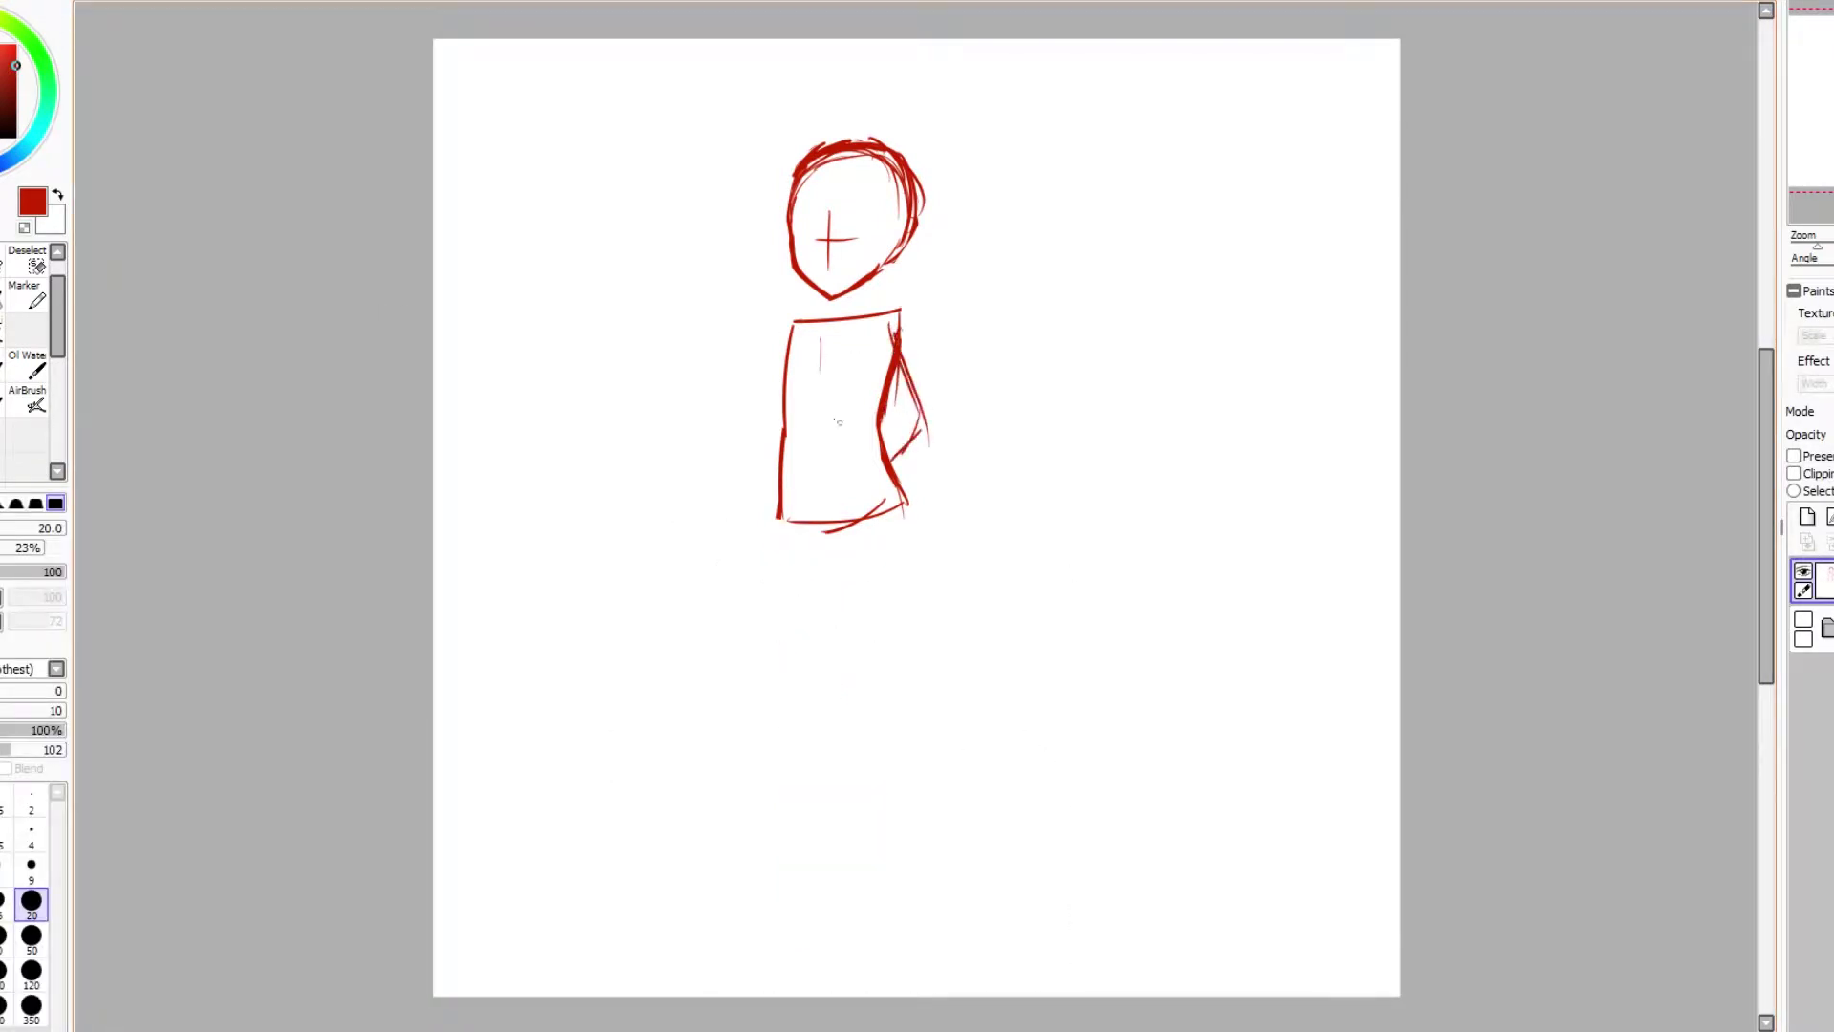
{"action": "key", "text": "ctrl+z"}
{"action": "key", "text": "a"}
{"action": "left_click_drag", "start_coordinate": [798, 69], "coordinate": [793, 74]}
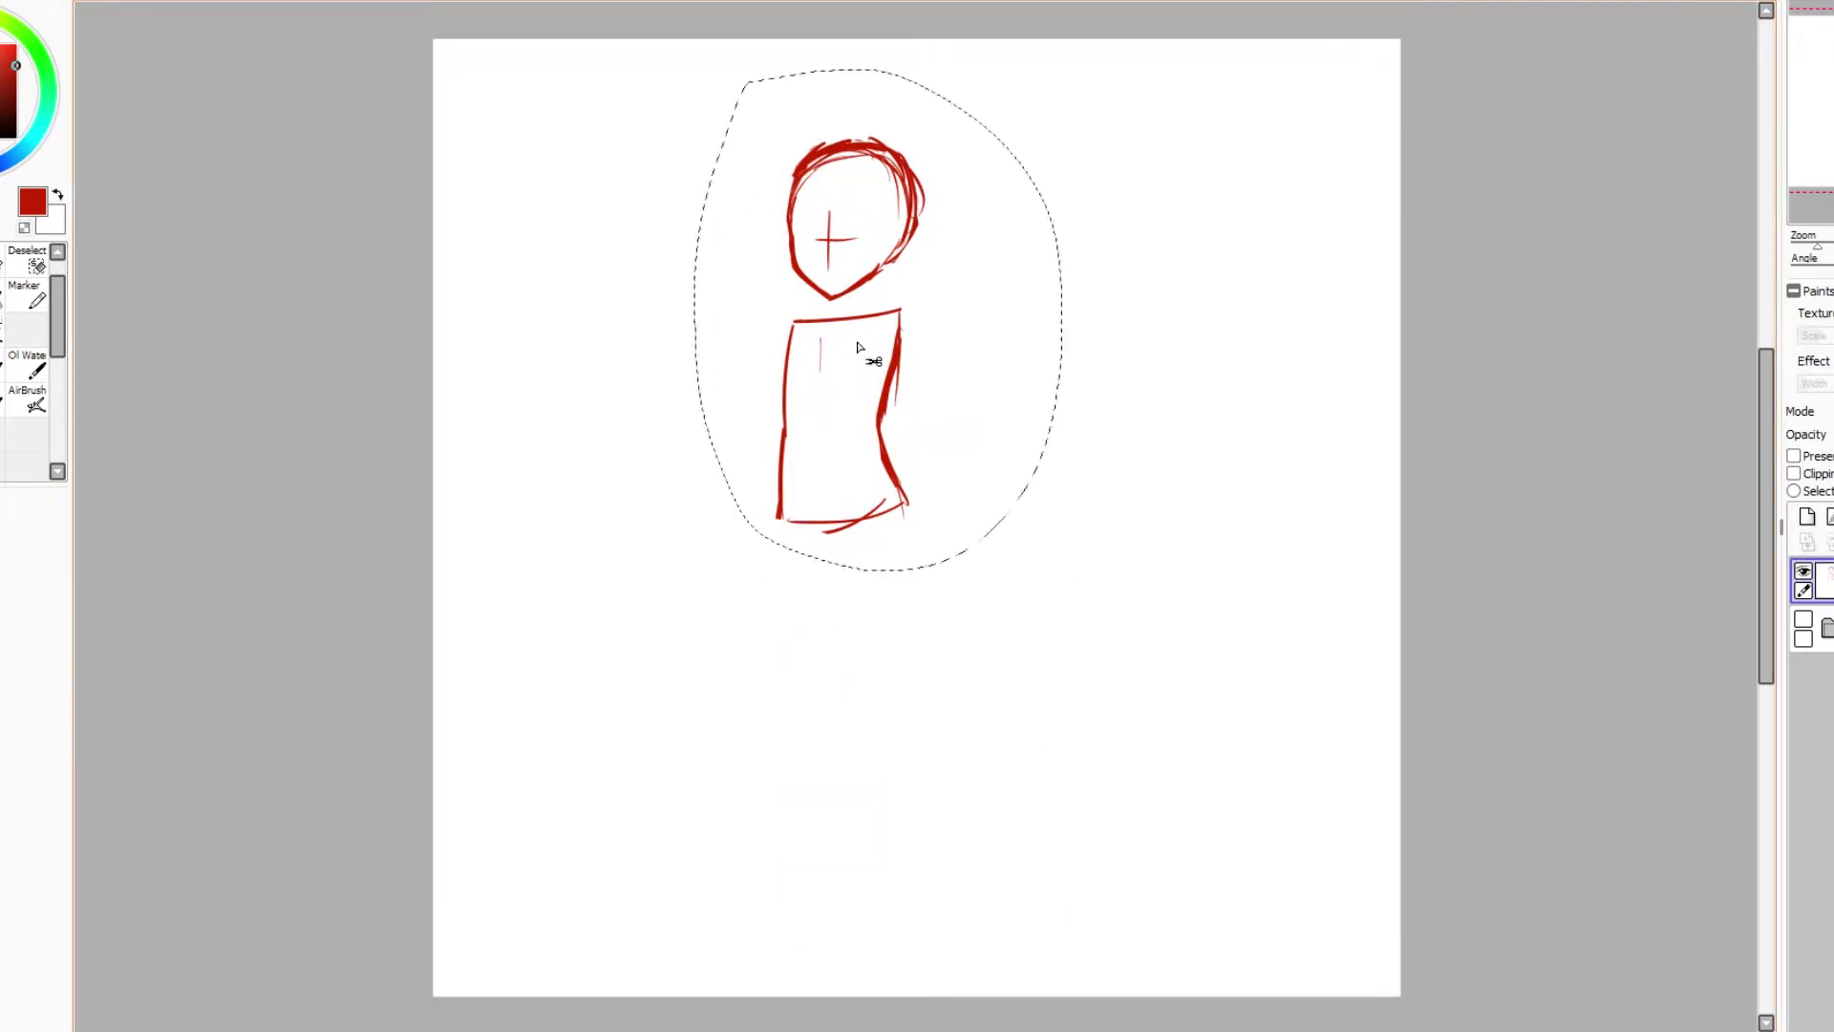
{"action": "left_click_drag", "start_coordinate": [860, 383], "coordinate": [907, 450]}
{"action": "key", "text": "ctrl+d"}
Step: Sketch a bent arm on the torso's right side with its hand resting on the hip
{"action": "key", "text": "n"}
{"action": "mouse_move", "coordinate": [944, 385]}
{"action": "left_mouse_down"}
{"action": "mouse_move", "coordinate": [998, 464]}
{"action": "mouse_move", "coordinate": [932, 519]}
{"action": "left_mouse_up"}
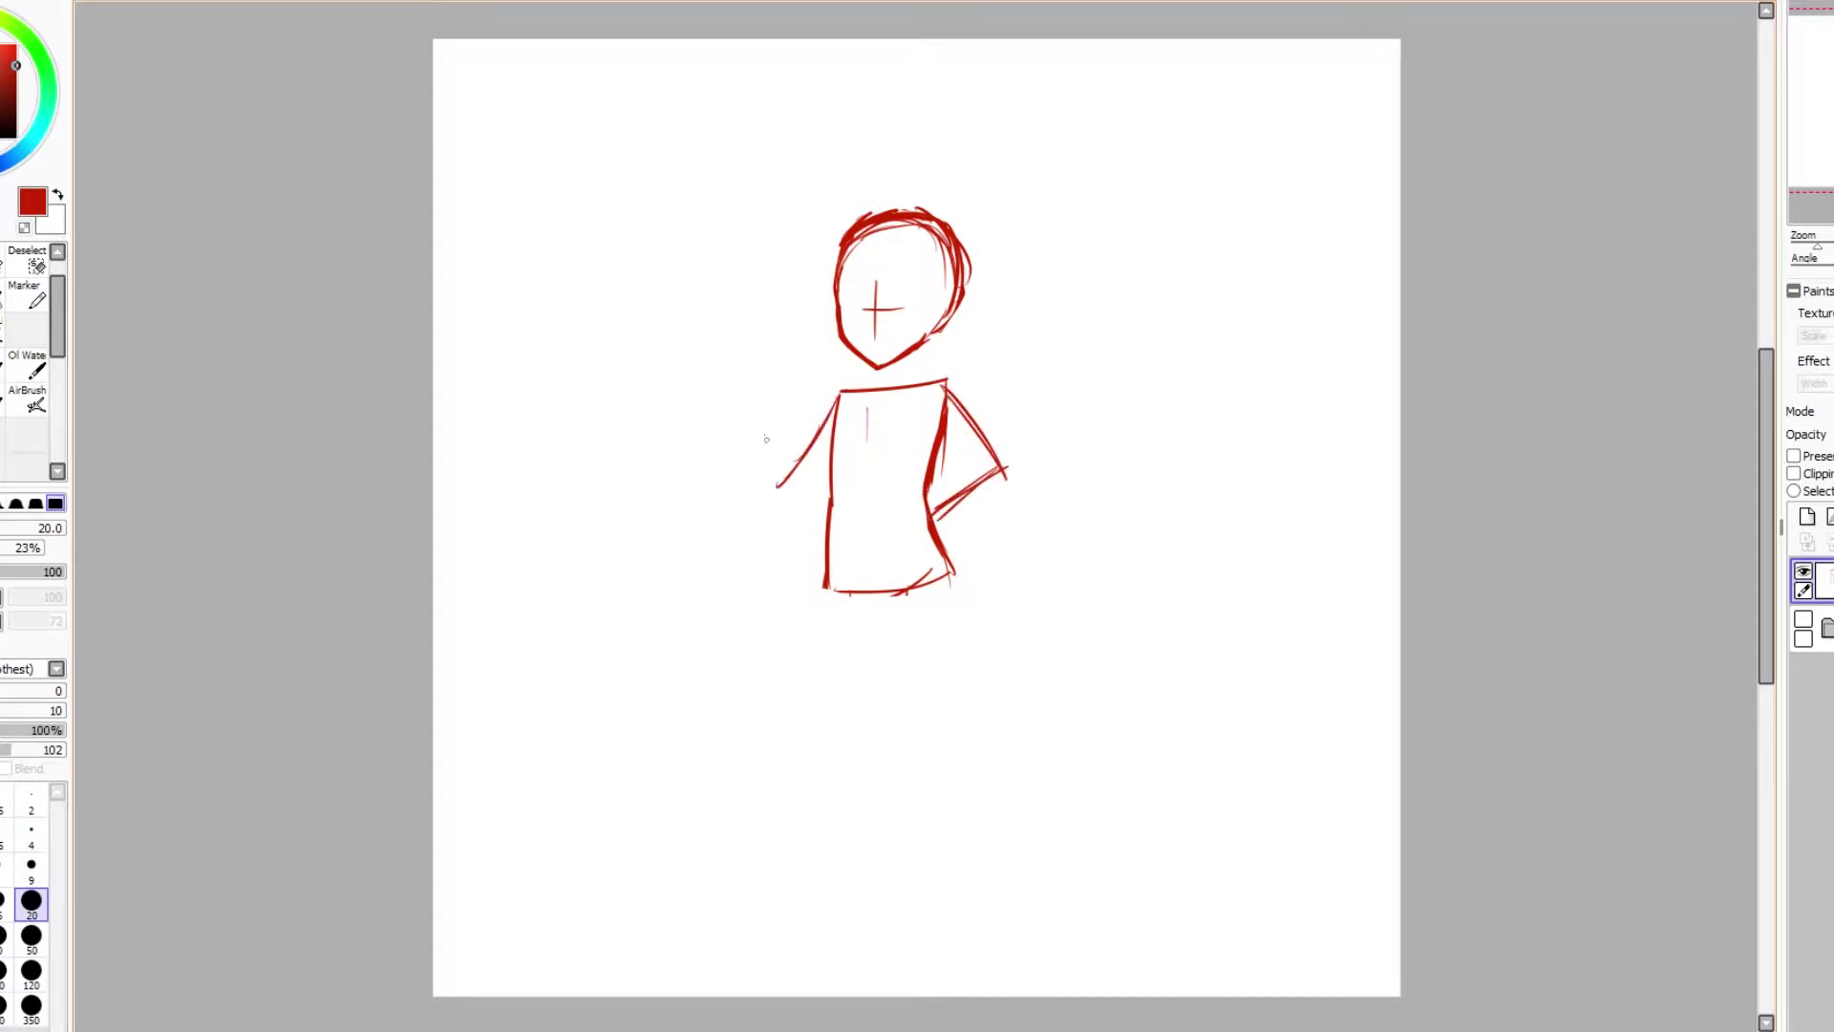
{"action": "left_click_drag", "start_coordinate": [712, 382], "coordinate": [743, 421]}
{"action": "key", "text": "ctrl+z"}
{"action": "key", "text": "e"}
{"action": "left_click_drag", "start_coordinate": [737, 402], "coordinate": [802, 433]}
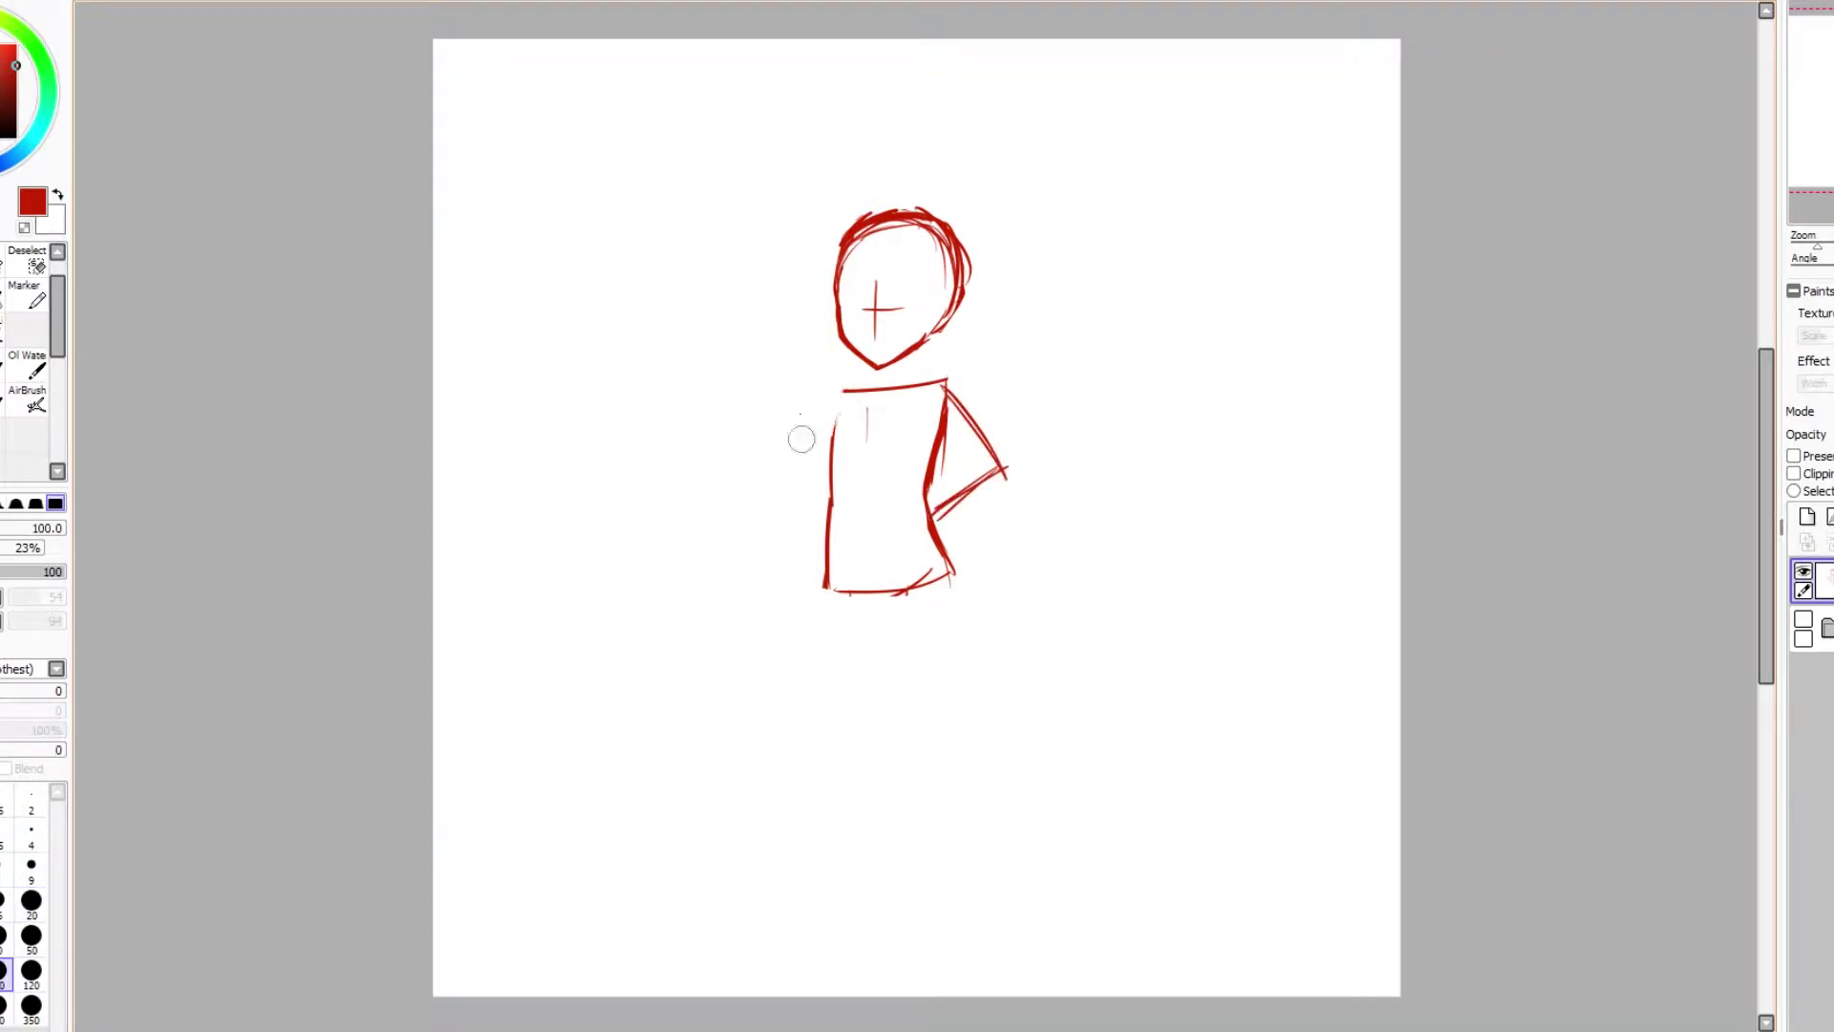
{"action": "key", "text": "n"}
{"action": "left_click_drag", "start_coordinate": [932, 502], "coordinate": [951, 545]}
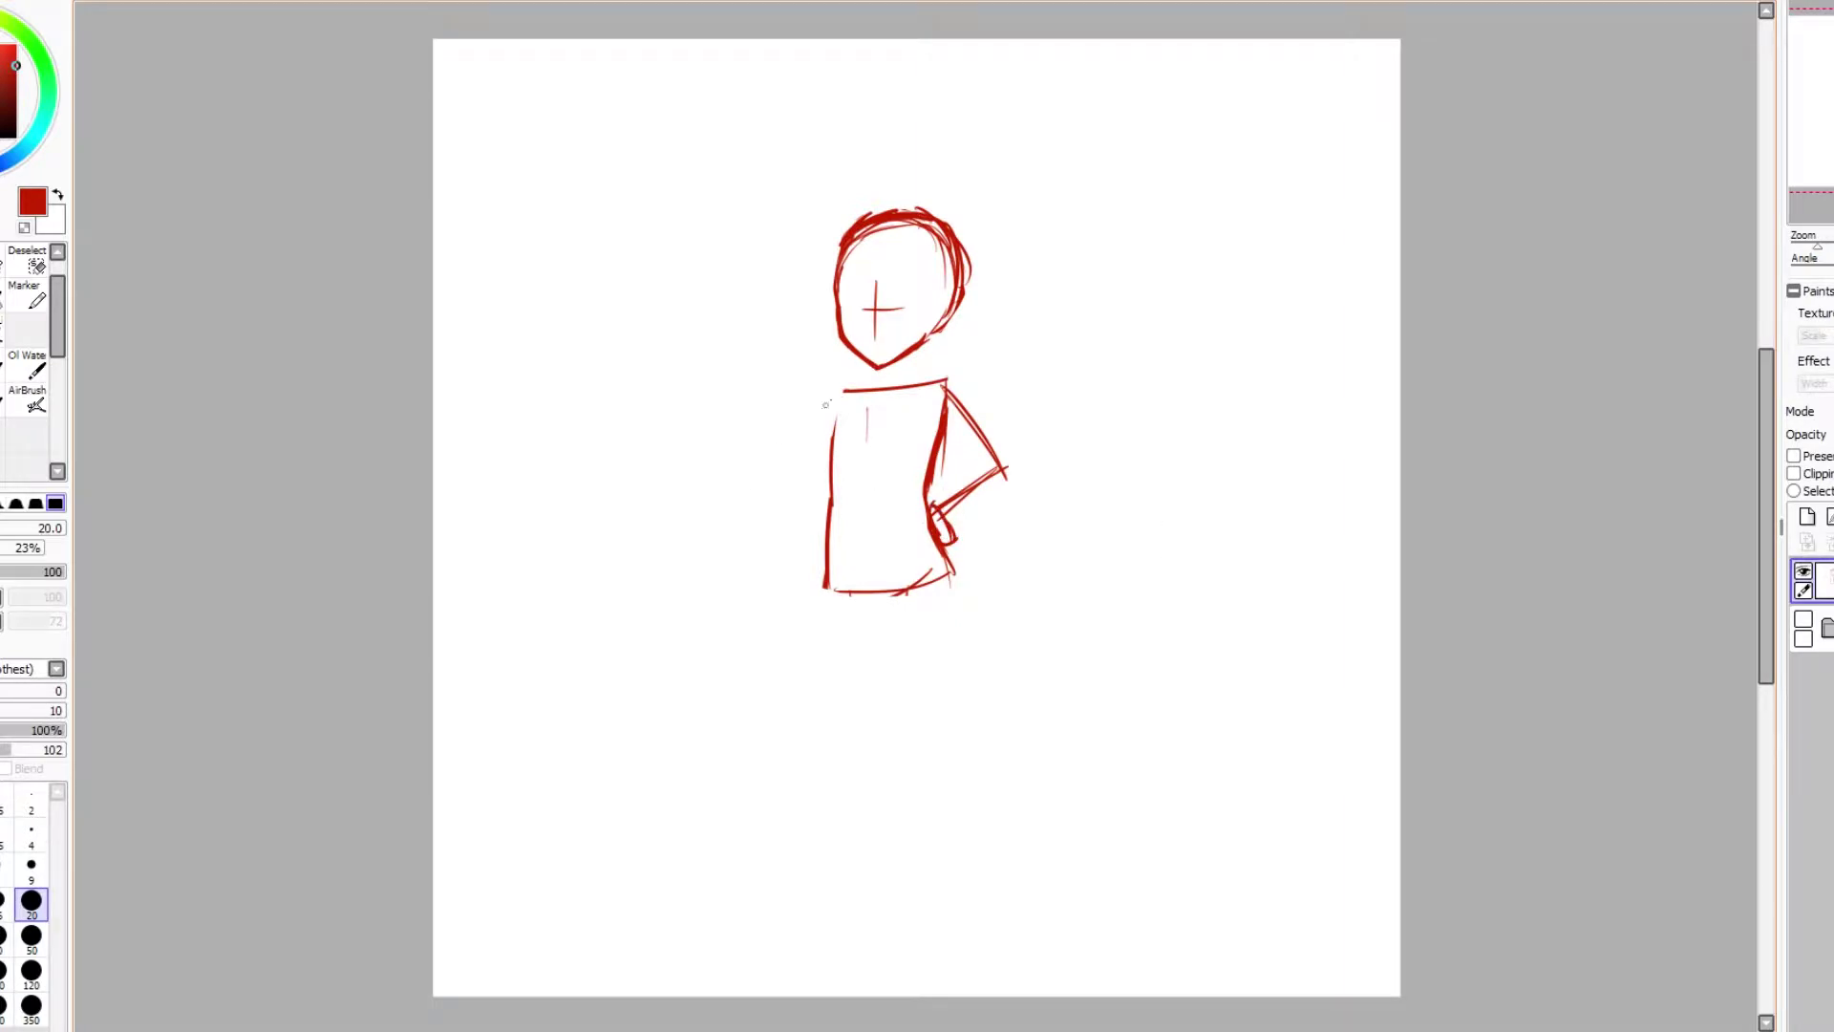
Step: Sketch a small practice torso with two arms and hands in the empty upper-left area of the canvas
{"action": "left_click_drag", "start_coordinate": [562, 189], "coordinate": [559, 296]}
{"action": "mouse_move", "coordinate": [659, 191]}
{"action": "left_mouse_down"}
{"action": "mouse_move", "coordinate": [632, 334]}
{"action": "mouse_move", "coordinate": [645, 320]}
{"action": "left_mouse_up"}
{"action": "left_click_drag", "start_coordinate": [563, 187], "coordinate": [538, 256]}
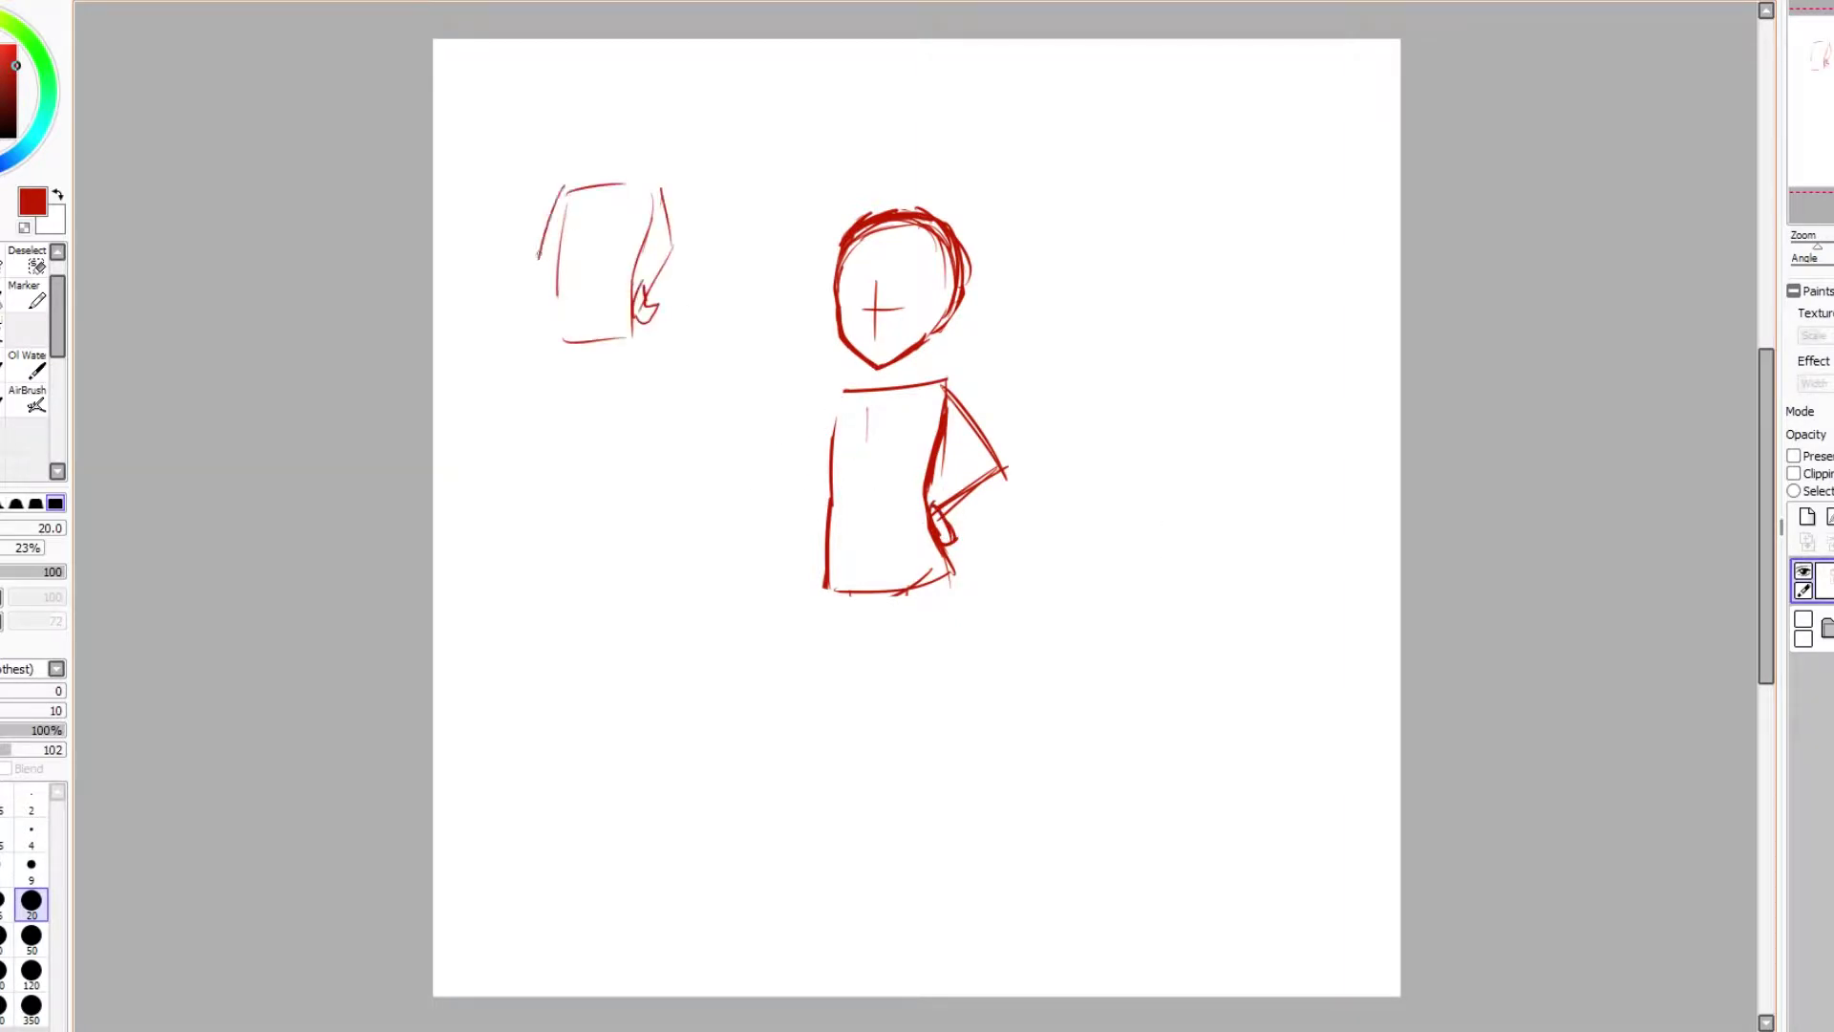
{"action": "left_click_drag", "start_coordinate": [567, 179], "coordinate": [540, 258]}
{"action": "mouse_move", "coordinate": [551, 282]}
{"action": "left_mouse_down"}
{"action": "mouse_move", "coordinate": [546, 325]}
{"action": "mouse_move", "coordinate": [544, 307]}
{"action": "left_mouse_up"}
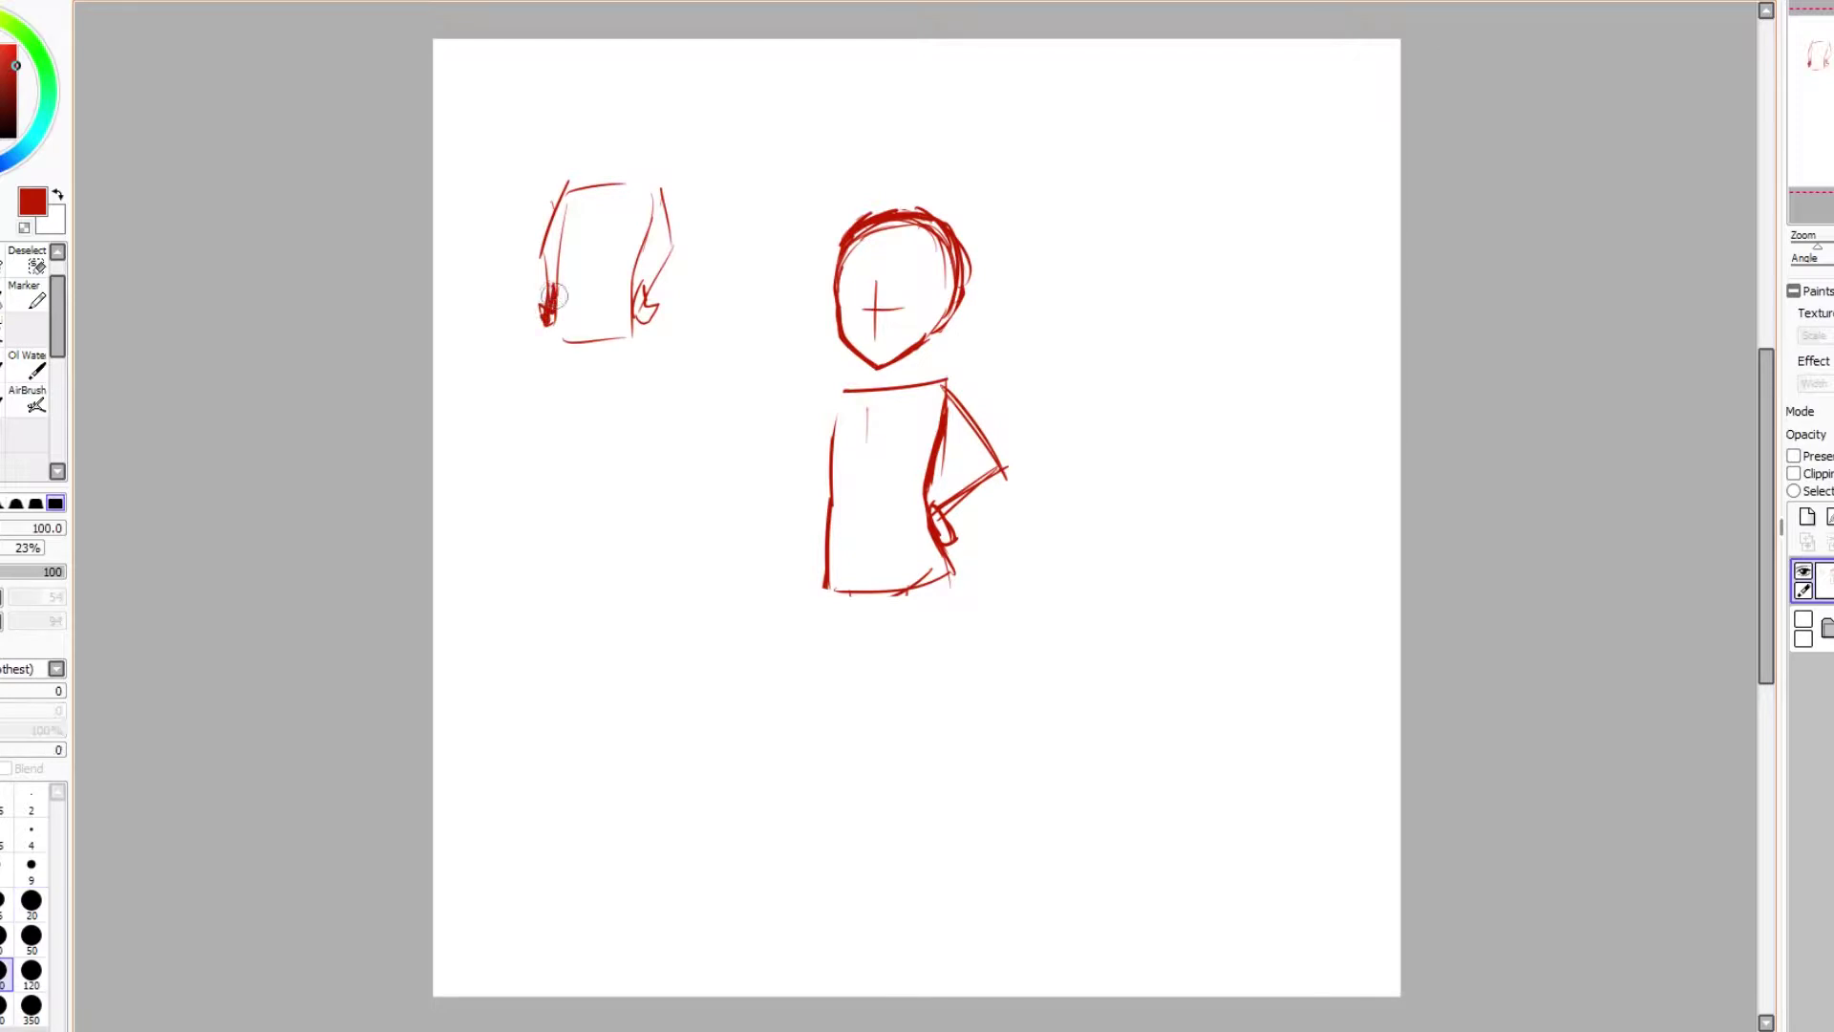
Step: Give both arms of the practice torso thickness with second contour lines and rework the right hand
{"action": "left_click_drag", "start_coordinate": [567, 187], "coordinate": [542, 275]}
{"action": "left_click_drag", "start_coordinate": [669, 181], "coordinate": [657, 292]}
{"action": "left_click_drag", "start_coordinate": [654, 195], "coordinate": [646, 315]}
{"action": "left_click_drag", "start_coordinate": [652, 277], "coordinate": [632, 327]}
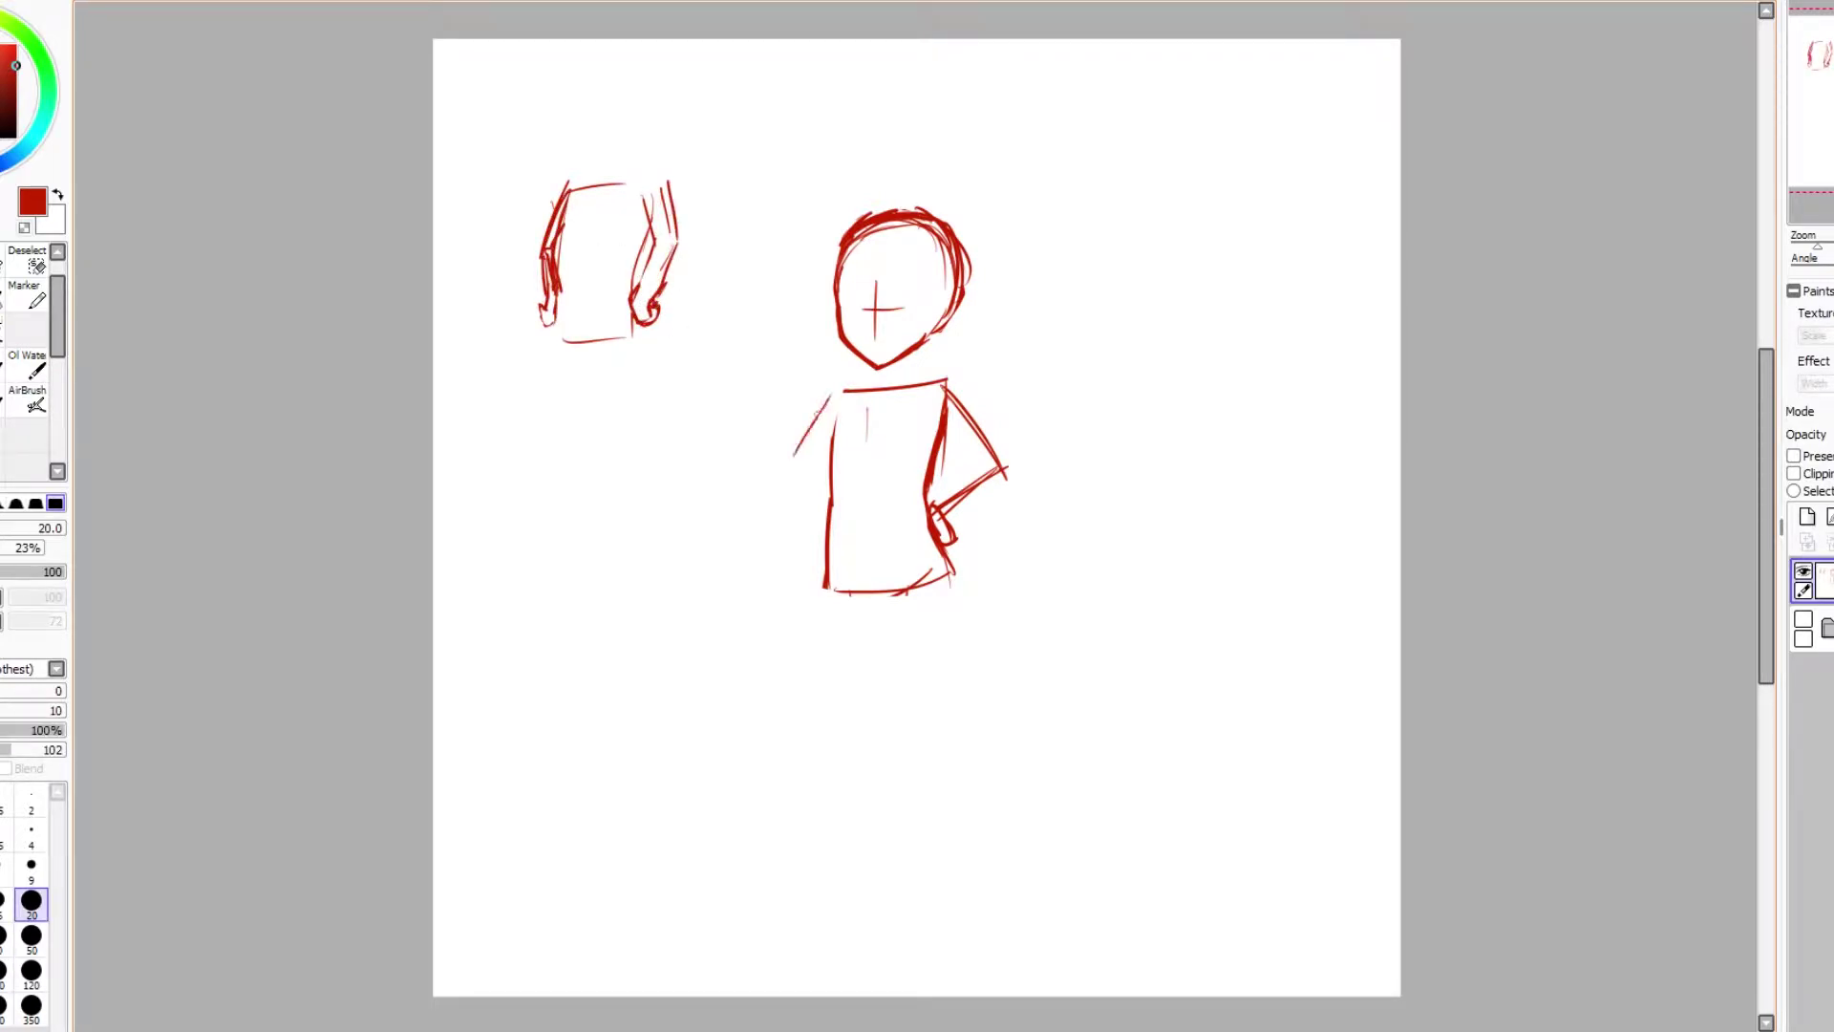
Step: Sketch the main figure's left-side bent arm with its hand at the hip, and add the neck lines
{"action": "left_click_drag", "start_coordinate": [829, 397], "coordinate": [821, 520]}
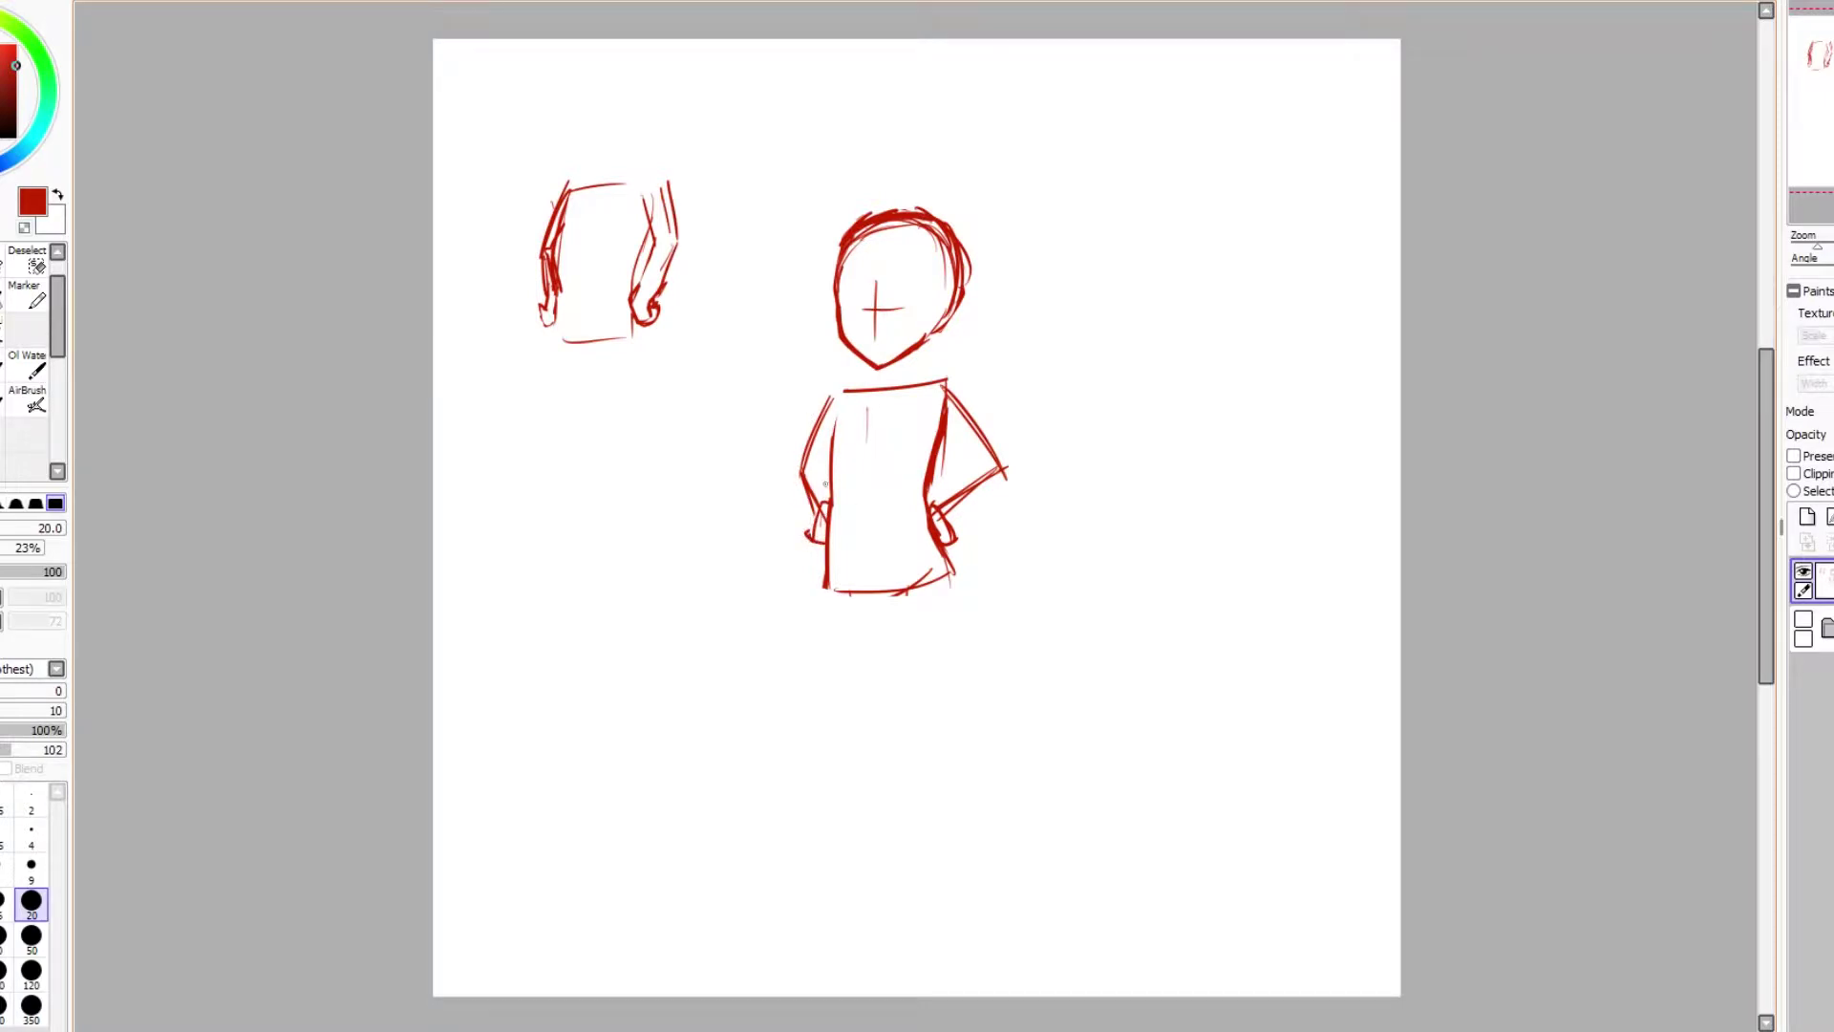
{"action": "left_click_drag", "start_coordinate": [917, 346], "coordinate": [914, 368]}
Step: Sketch two straight legs below the torso, outlining the right one and adding a simple foot to each
{"action": "mouse_move", "coordinate": [907, 587]}
{"action": "left_mouse_down"}
{"action": "mouse_move", "coordinate": [905, 697]}
{"action": "mouse_move", "coordinate": [923, 883]}
{"action": "left_mouse_up"}
{"action": "left_click_drag", "start_coordinate": [849, 589], "coordinate": [845, 877]}
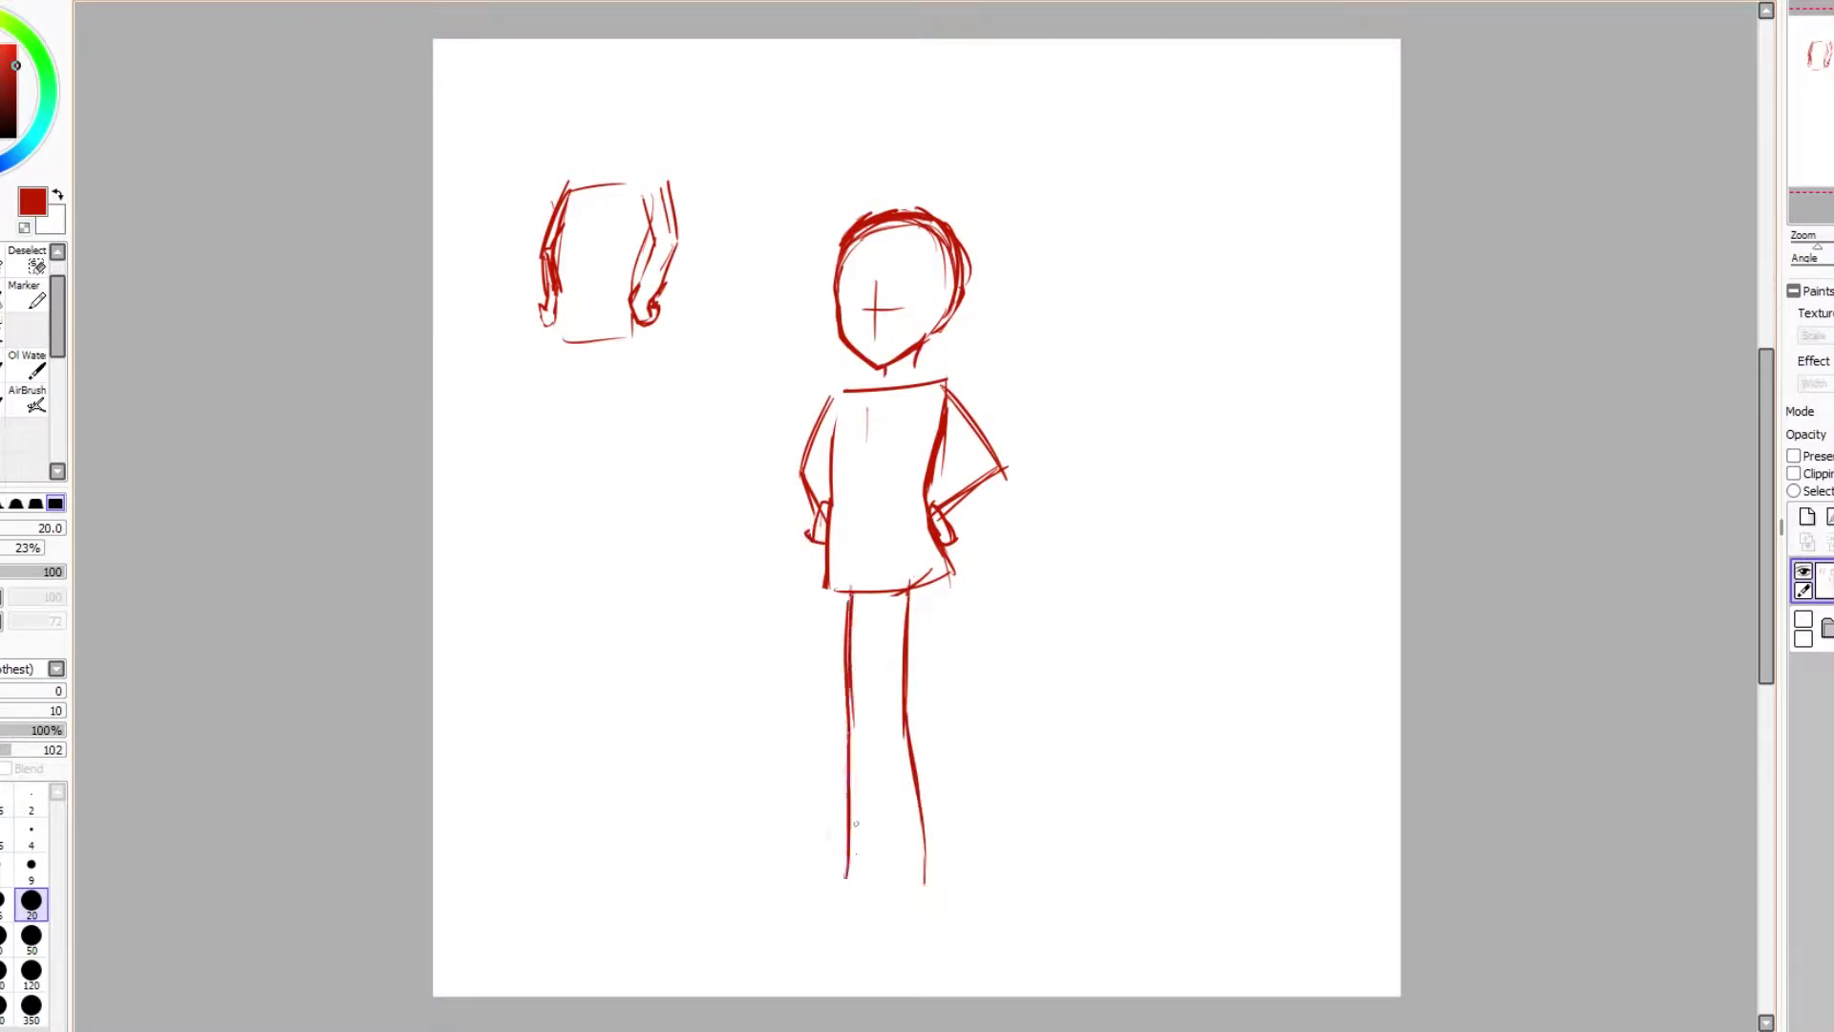
{"action": "left_click_drag", "start_coordinate": [934, 521], "coordinate": [947, 616]}
{"action": "left_click_drag", "start_coordinate": [891, 597], "coordinate": [923, 879]}
{"action": "key", "text": "ctrl+z"}
{"action": "left_click_drag", "start_coordinate": [890, 733], "coordinate": [919, 879]}
{"action": "left_click_drag", "start_coordinate": [942, 546], "coordinate": [938, 877]}
{"action": "key", "text": "b"}
{"action": "key", "text": "ctrl+z"}
{"action": "left_click_drag", "start_coordinate": [908, 602], "coordinate": [923, 860]}
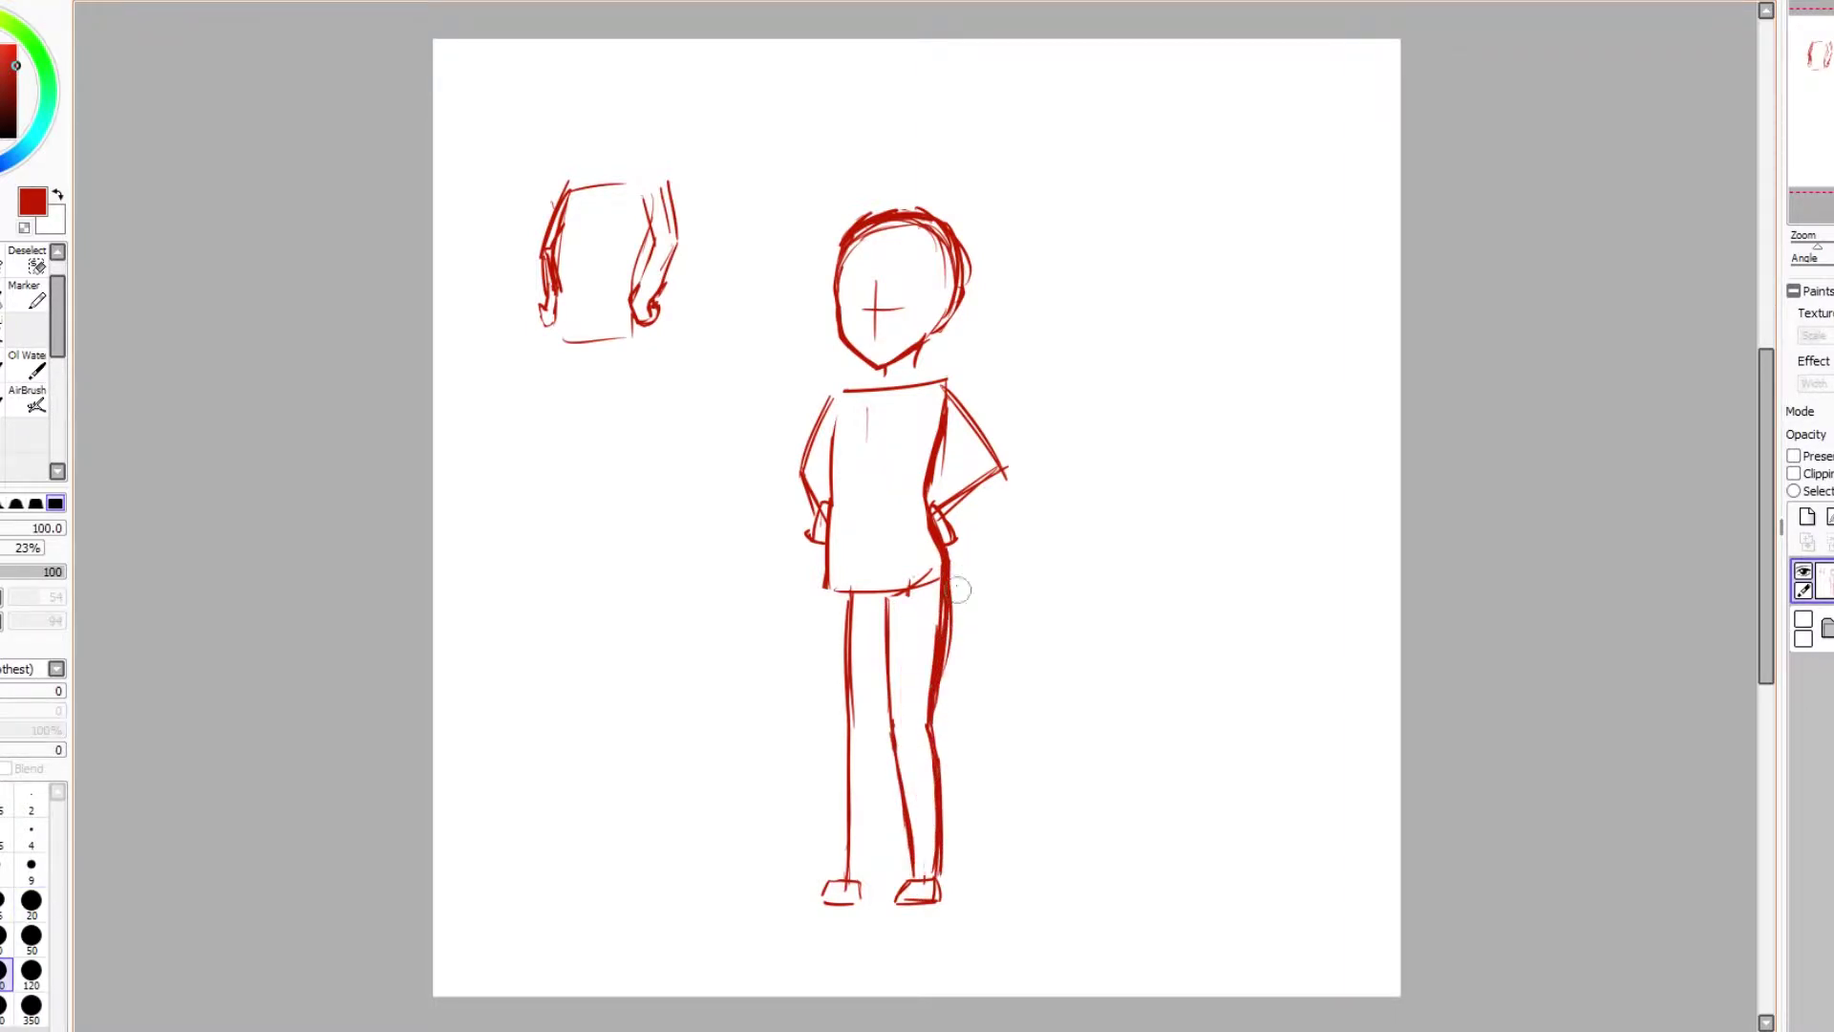
Step: Refine the right leg's outer contour from hip to foot and erase its stray lines
{"action": "left_click_drag", "start_coordinate": [946, 535], "coordinate": [941, 707]}
{"action": "mouse_move", "coordinate": [947, 607]}
{"action": "left_mouse_down"}
{"action": "mouse_move", "coordinate": [912, 877]}
{"action": "mouse_move", "coordinate": [941, 774]}
{"action": "mouse_move", "coordinate": [941, 898]}
{"action": "left_mouse_up"}
{"action": "key", "text": "e"}
{"action": "key", "text": "n"}
{"action": "key", "text": "e"}
{"action": "key", "text": "n"}
{"action": "key", "text": "e"}
{"action": "key", "text": "n"}
{"action": "key", "text": "e"}
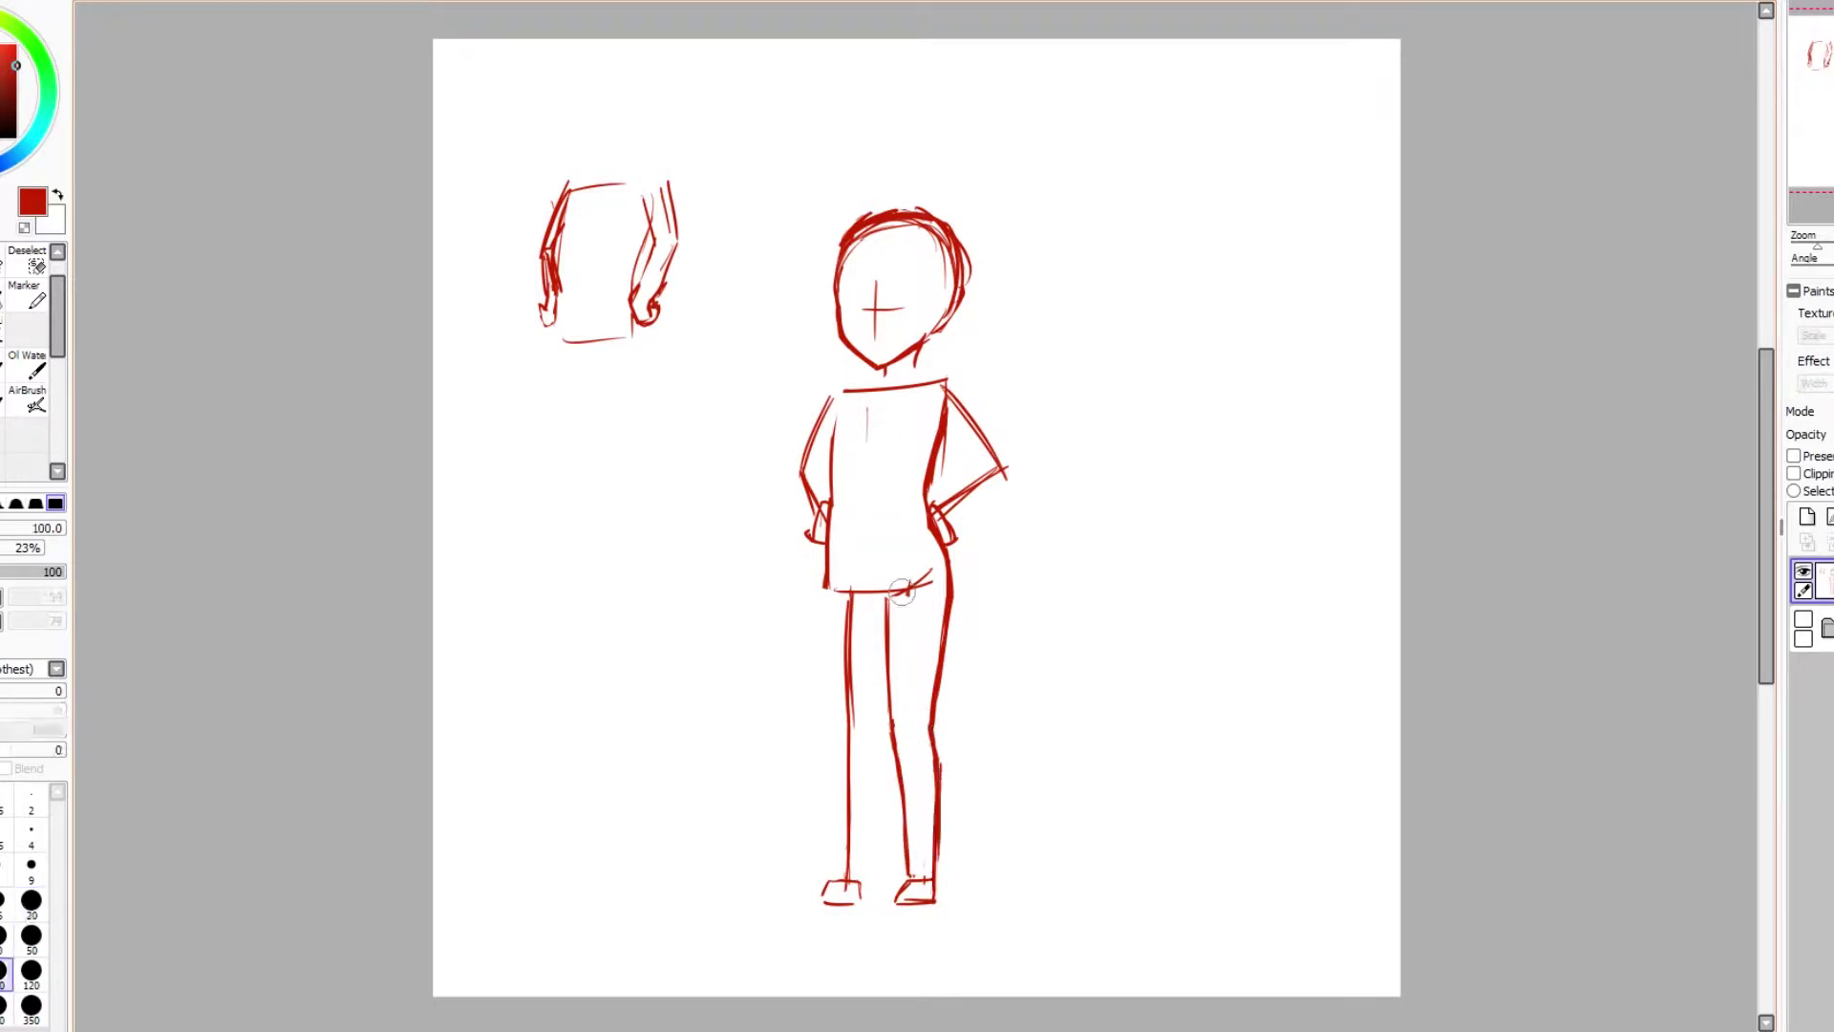
Step: Outline the left thigh with an inner line and an outer contour running down from the hip
{"action": "key", "text": "n"}
{"action": "mouse_move", "coordinate": [931, 573]}
{"action": "left_mouse_down"}
{"action": "mouse_move", "coordinate": [826, 572]}
{"action": "mouse_move", "coordinate": [871, 627]}
{"action": "mouse_move", "coordinate": [867, 721]}
{"action": "left_mouse_up"}
{"action": "left_click_drag", "start_coordinate": [823, 588], "coordinate": [821, 711]}
{"action": "key", "text": "e"}
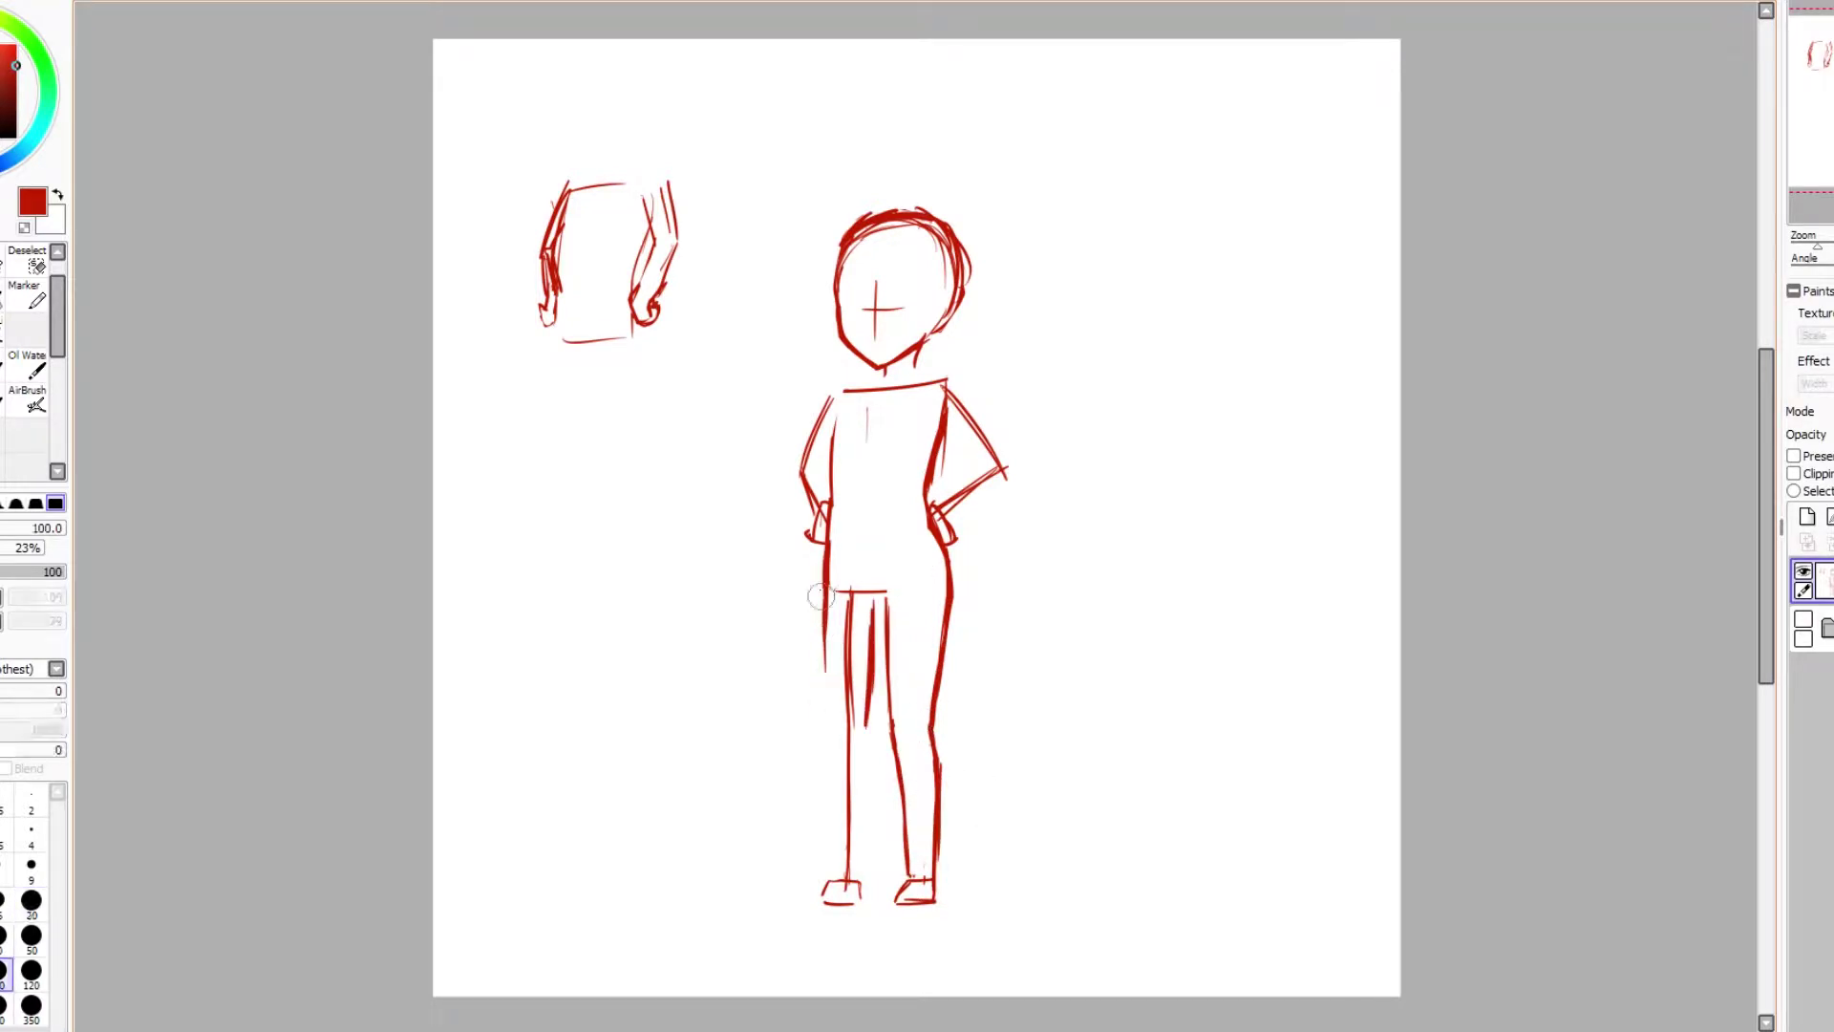
{"action": "key", "text": "n"}
{"action": "left_click_drag", "start_coordinate": [823, 580], "coordinate": [820, 726]}
Step: Erase the torso's bottom line where it crosses the legs and redraw the right hip contour
{"action": "key", "text": "e"}
{"action": "left_click_drag", "start_coordinate": [833, 506], "coordinate": [840, 650]}
{"action": "left_click_drag", "start_coordinate": [839, 591], "coordinate": [886, 659]}
{"action": "key", "text": "n"}
{"action": "left_click_drag", "start_coordinate": [946, 492], "coordinate": [940, 640]}
{"action": "key", "text": "e"}
{"action": "key", "text": "n"}
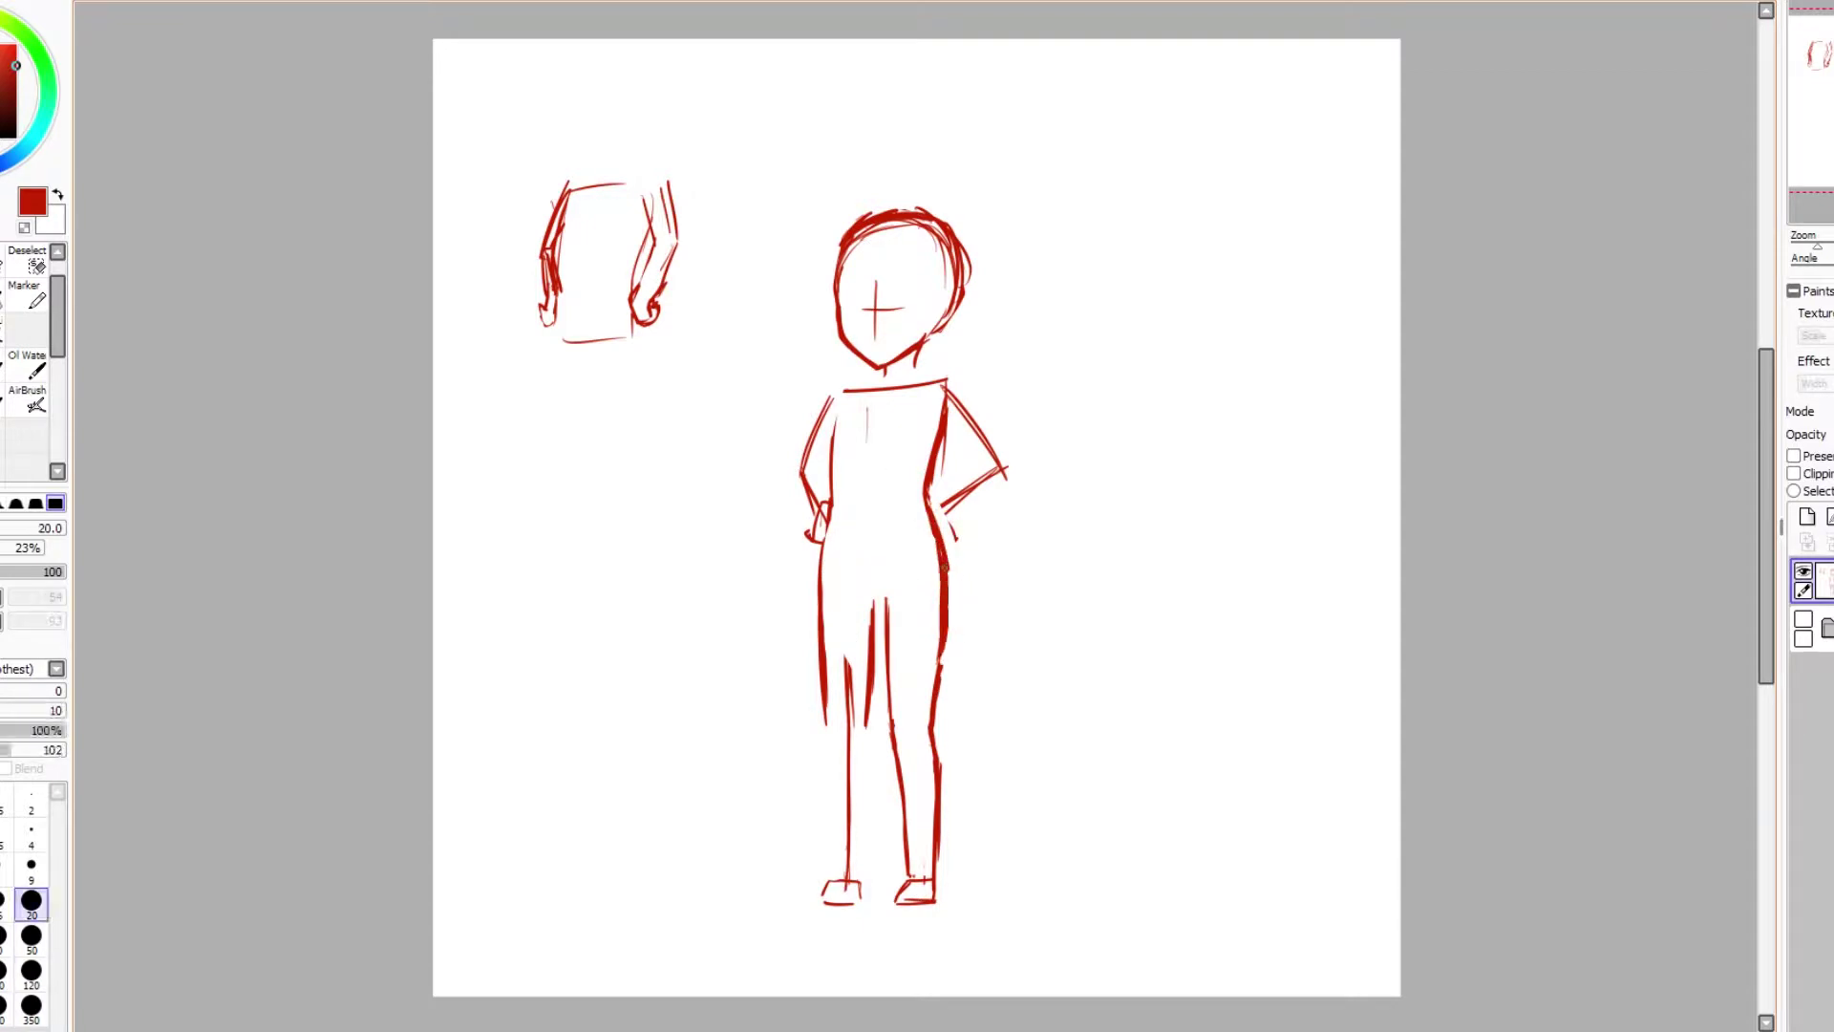
Step: Outline the left lower leg down to the foot and erase the old straight leg line
{"action": "mouse_move", "coordinate": [946, 542]}
{"action": "left_mouse_down"}
{"action": "mouse_move", "coordinate": [940, 685]}
{"action": "mouse_move", "coordinate": [860, 881]}
{"action": "left_mouse_up"}
{"action": "left_click_drag", "start_coordinate": [829, 722], "coordinate": [828, 877]}
{"action": "key", "text": "e"}
{"action": "left_click_drag", "start_coordinate": [849, 621], "coordinate": [850, 770]}
{"action": "key", "text": "n"}
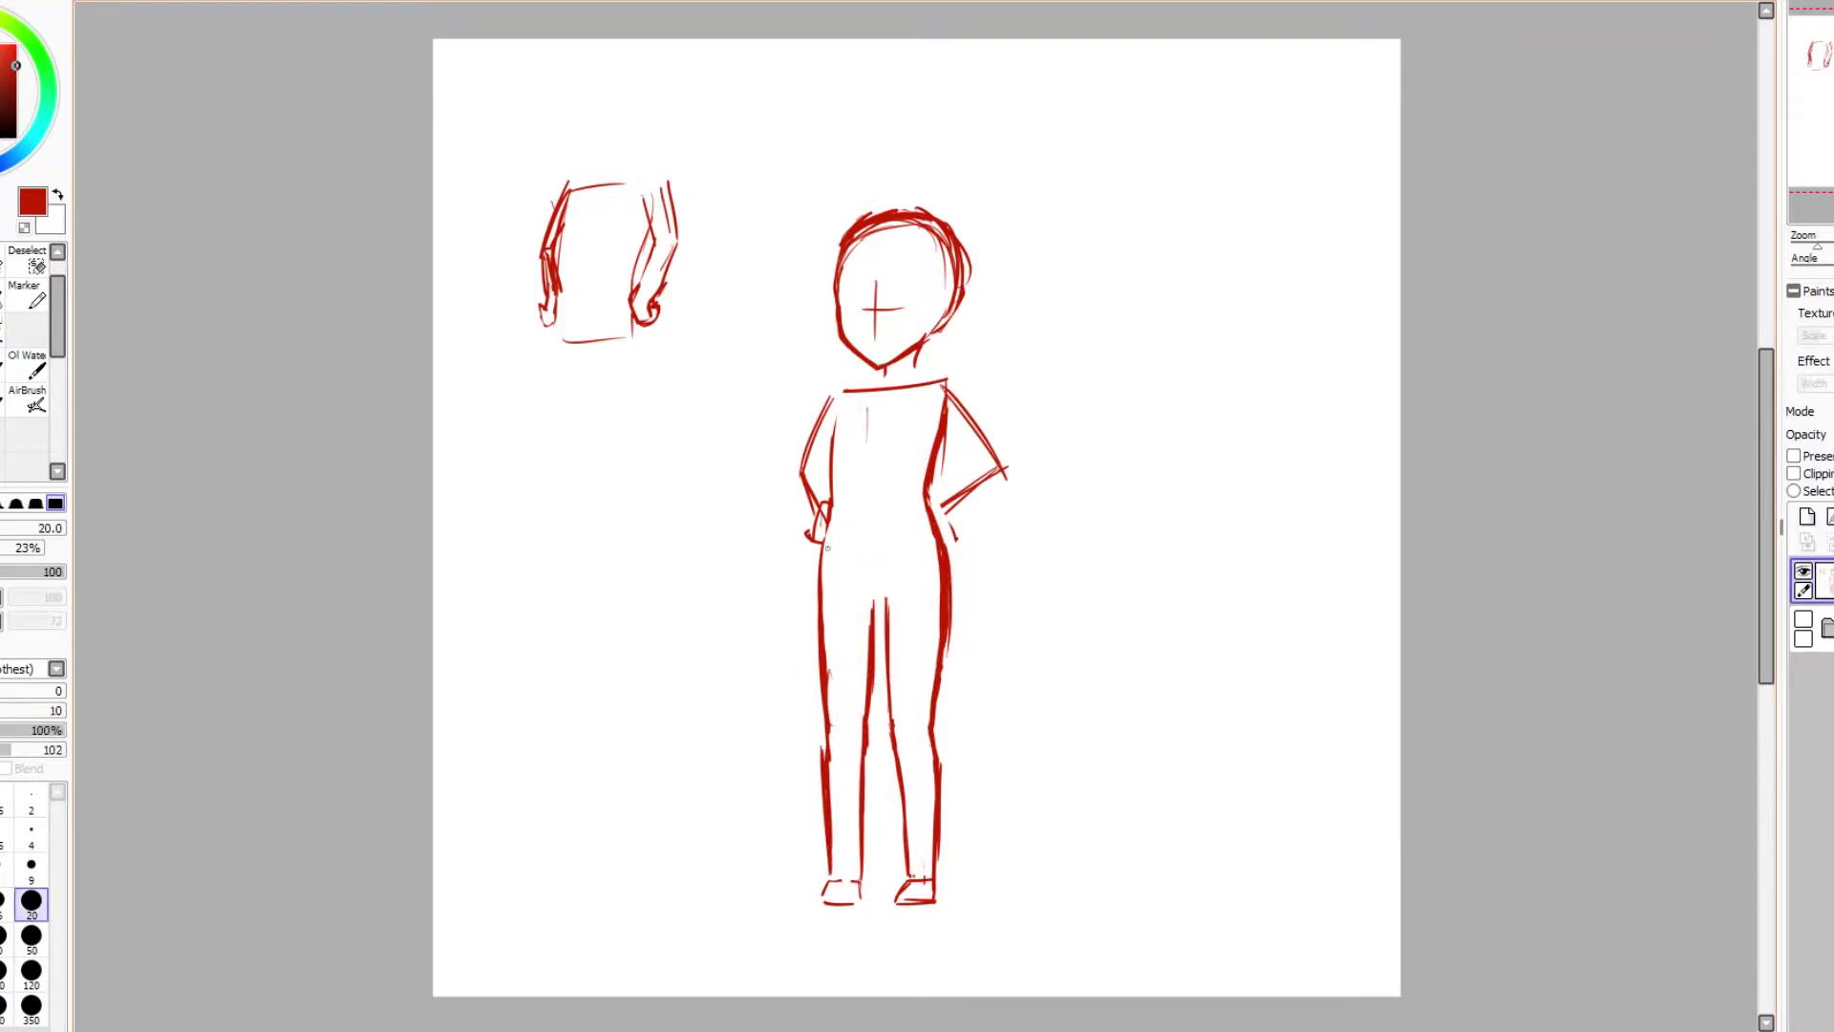
Step: Redraw the waist and hip contours on both sides and join the inner thigh lines at the crotch
{"action": "left_click_drag", "start_coordinate": [829, 511], "coordinate": [821, 616]}
{"action": "mouse_move", "coordinate": [841, 406]}
{"action": "left_mouse_down"}
{"action": "mouse_move", "coordinate": [829, 563]}
{"action": "mouse_move", "coordinate": [832, 511]}
{"action": "left_mouse_up"}
{"action": "key", "text": "ctrl+z"}
{"action": "key", "text": "e"}
{"action": "key", "text": "n"}
{"action": "left_click_drag", "start_coordinate": [944, 401], "coordinate": [915, 544]}
{"action": "key", "text": "e"}
{"action": "key", "text": "n"}
{"action": "left_click_drag", "start_coordinate": [946, 482], "coordinate": [936, 597]}
{"action": "left_click_drag", "start_coordinate": [837, 506], "coordinate": [815, 634]}
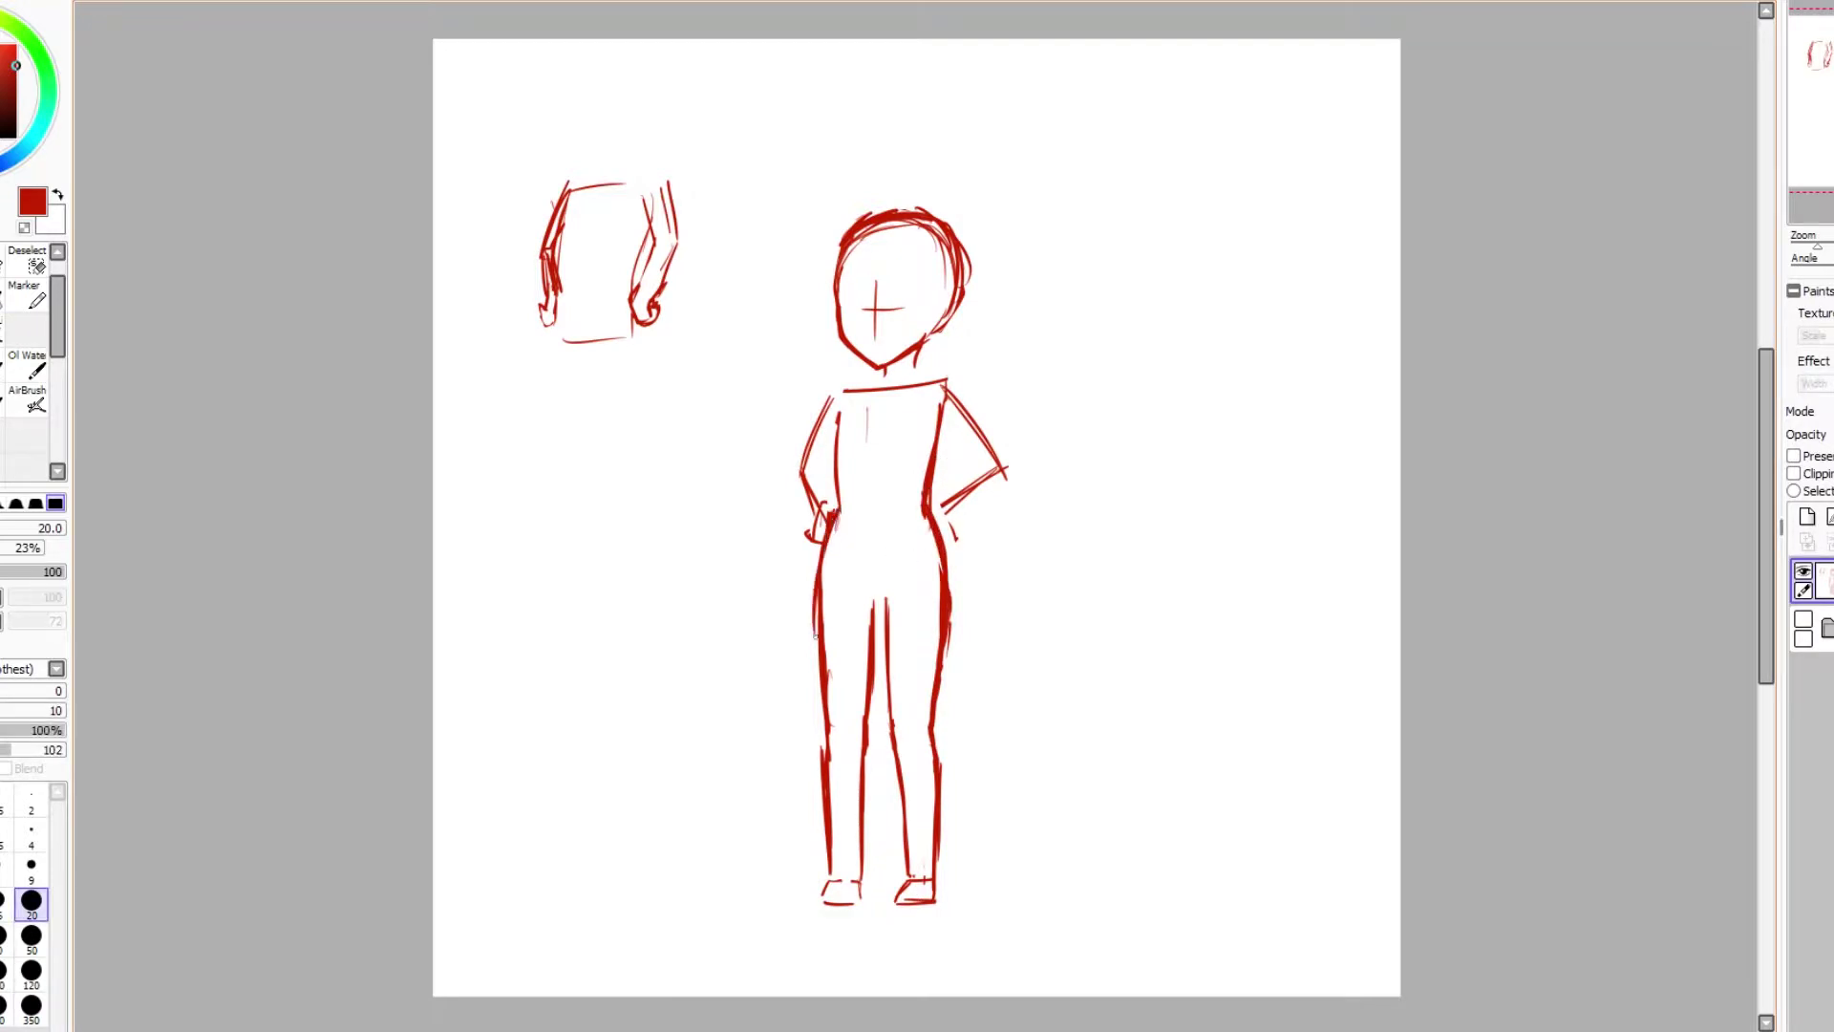
{"action": "key", "text": "e"}
{"action": "left_click_drag", "start_coordinate": [882, 576], "coordinate": [881, 653]}
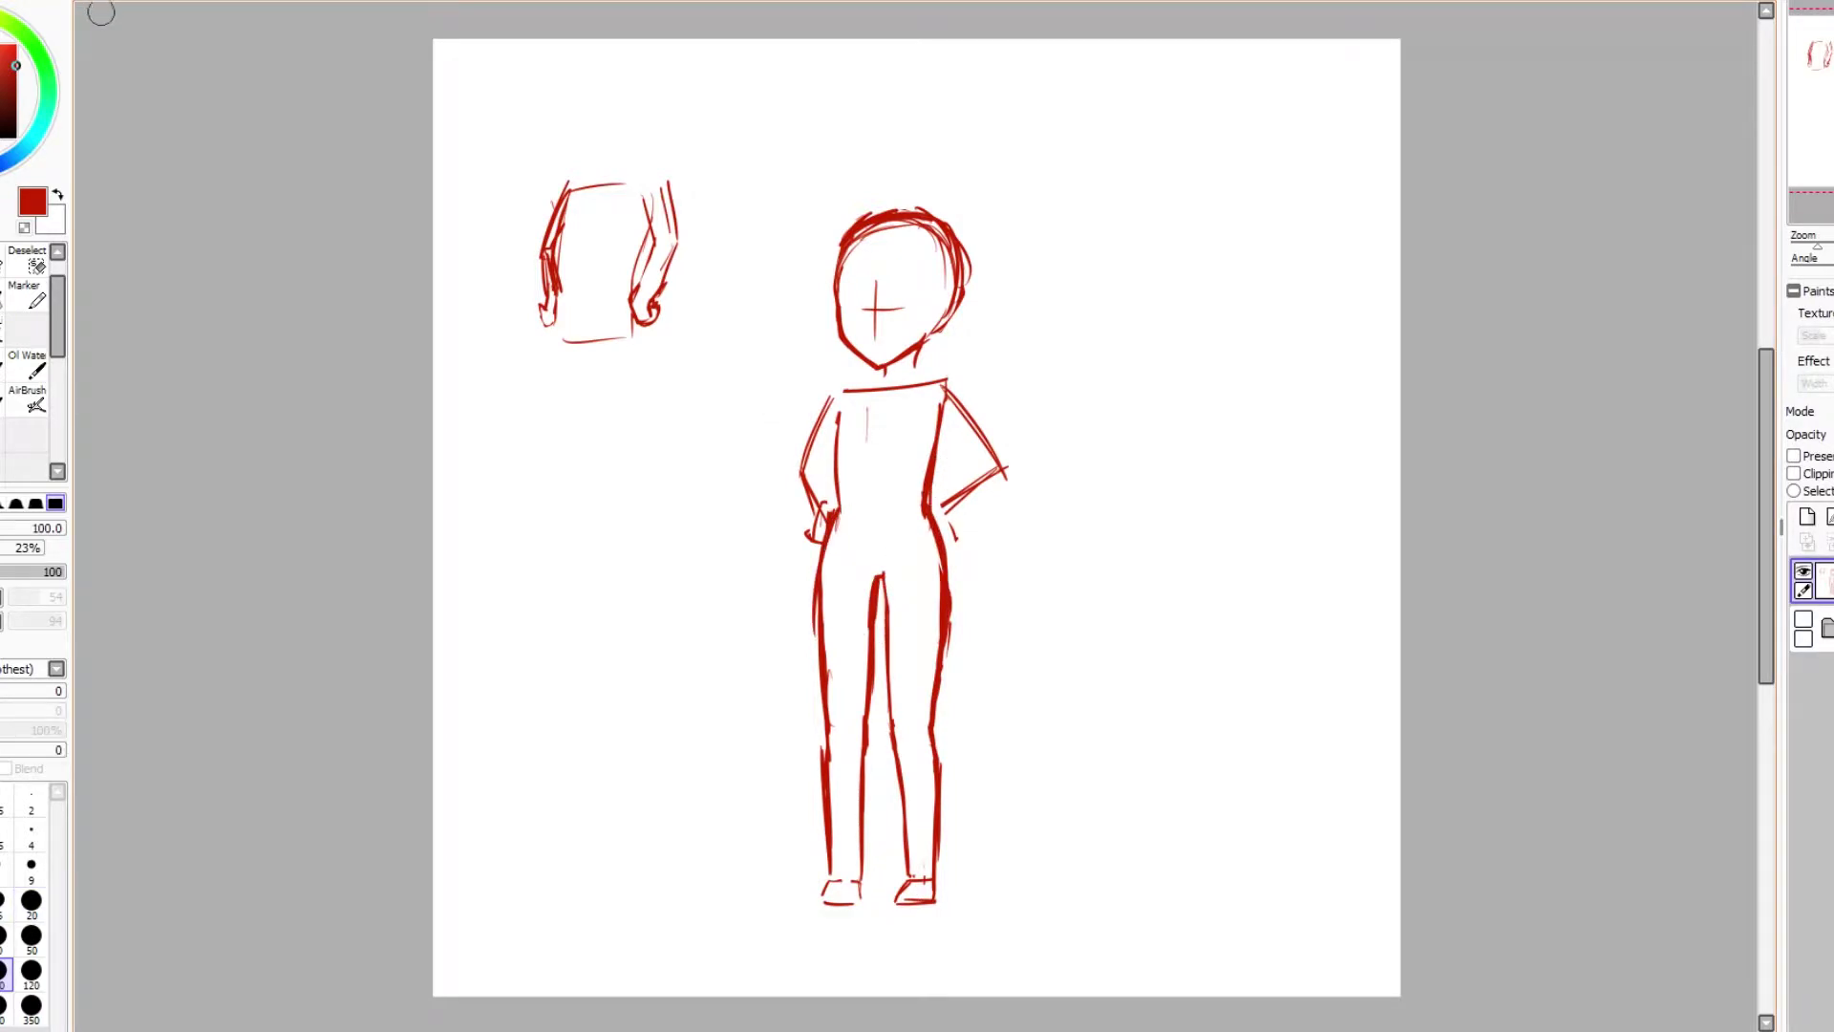
Step: Undo the recent leg, waist and hip strokes
{"action": "key", "text": "n"}
{"action": "left_click_drag", "start_coordinate": [830, 590], "coordinate": [932, 573]}
{"action": "left_click_drag", "start_coordinate": [848, 592], "coordinate": [849, 879]}
{"action": "key", "text": "ctrl+z"}
{"action": "key", "text": "ctrl+z"}
{"action": "key", "text": "ctrl+z"}
{"action": "key", "text": "ctrl+z"}
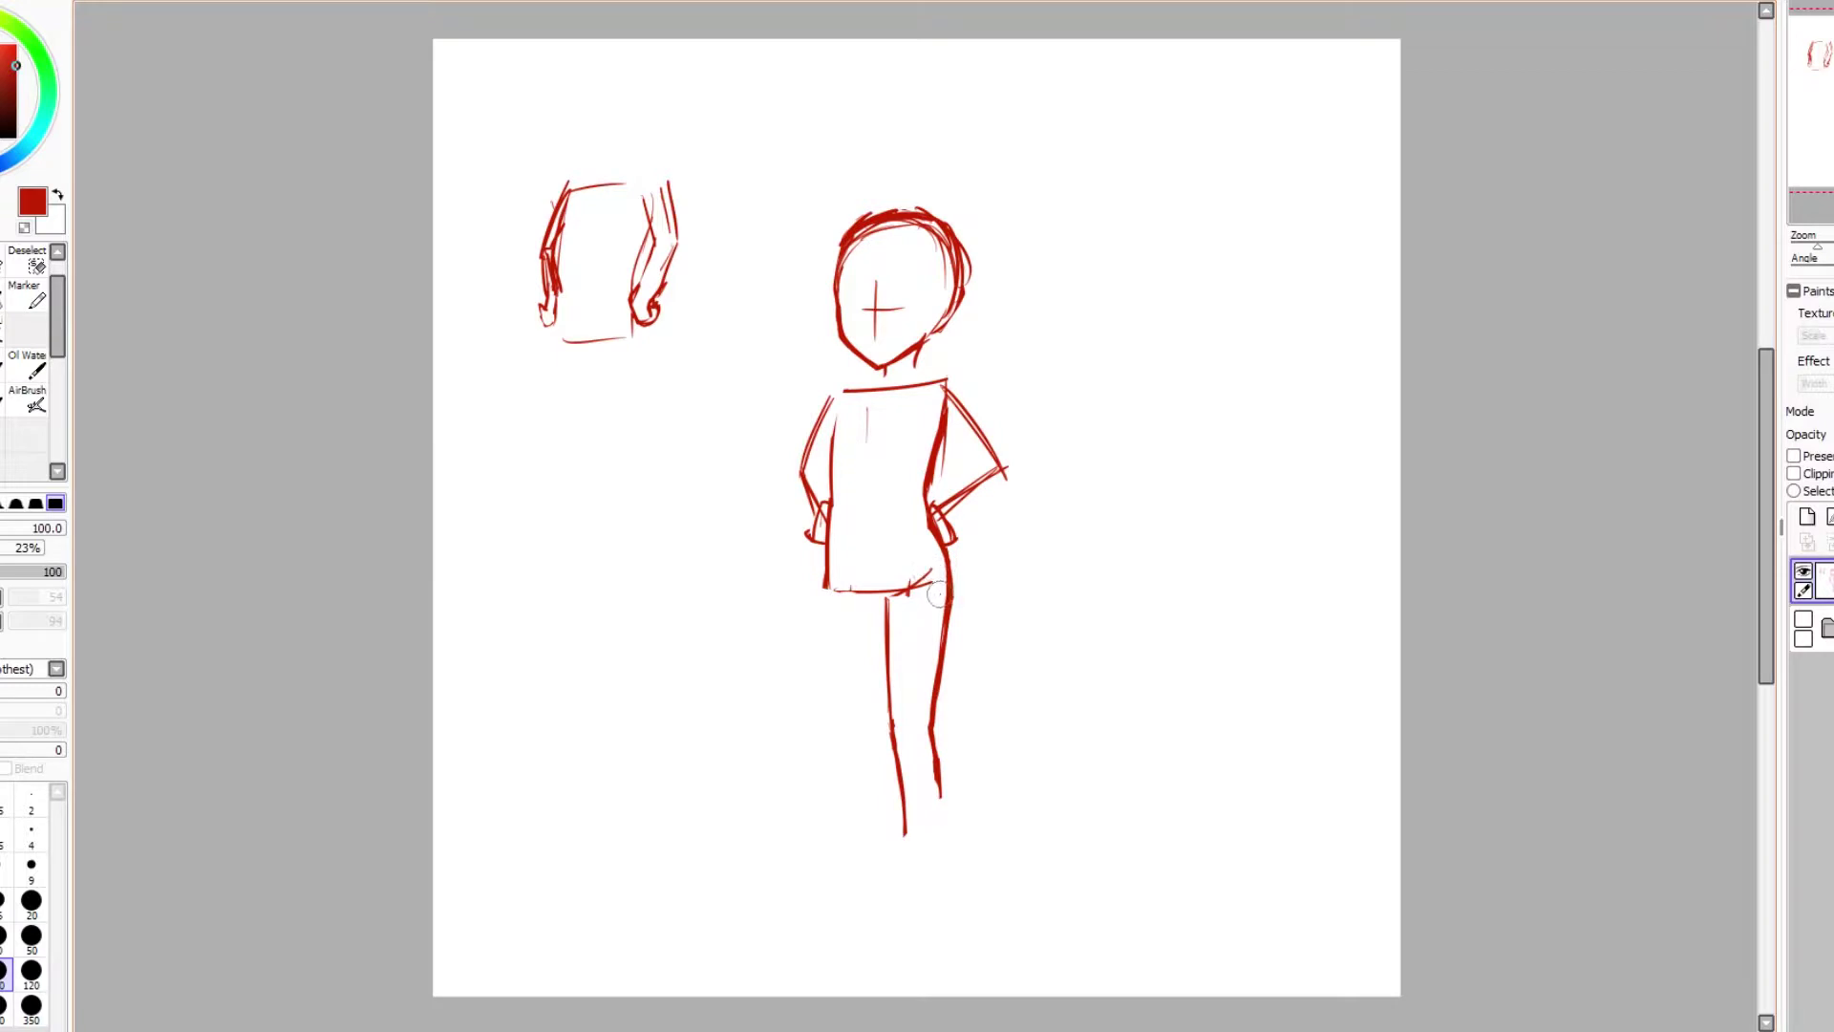
Step: Erase the remaining leg lines and both hip-resting arms from the main figure
{"action": "left_click_drag", "start_coordinate": [934, 600], "coordinate": [913, 831]}
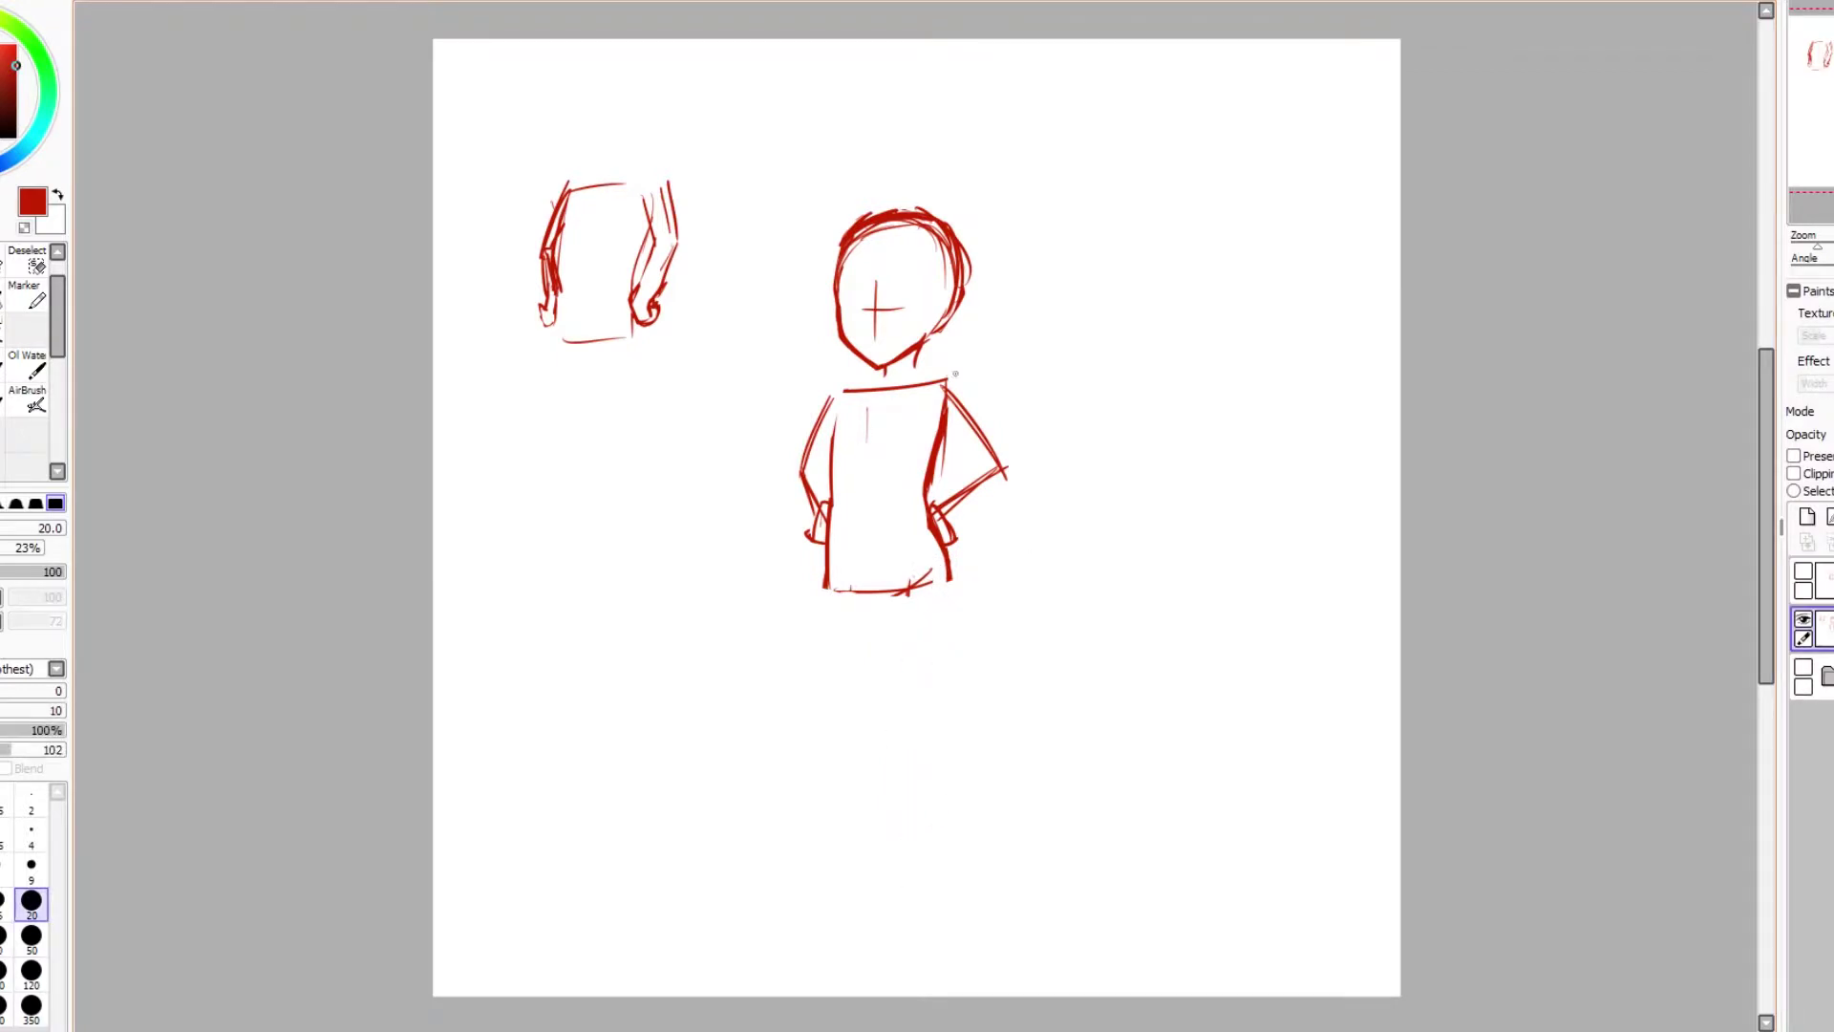
{"action": "left_click_drag", "start_coordinate": [820, 403], "coordinate": [798, 512]}
{"action": "left_click_drag", "start_coordinate": [946, 392], "coordinate": [950, 563]}
Step: Sketch both arms bent at the elbows and raised, with simple hand shapes on either side of the head
{"action": "key", "text": "n"}
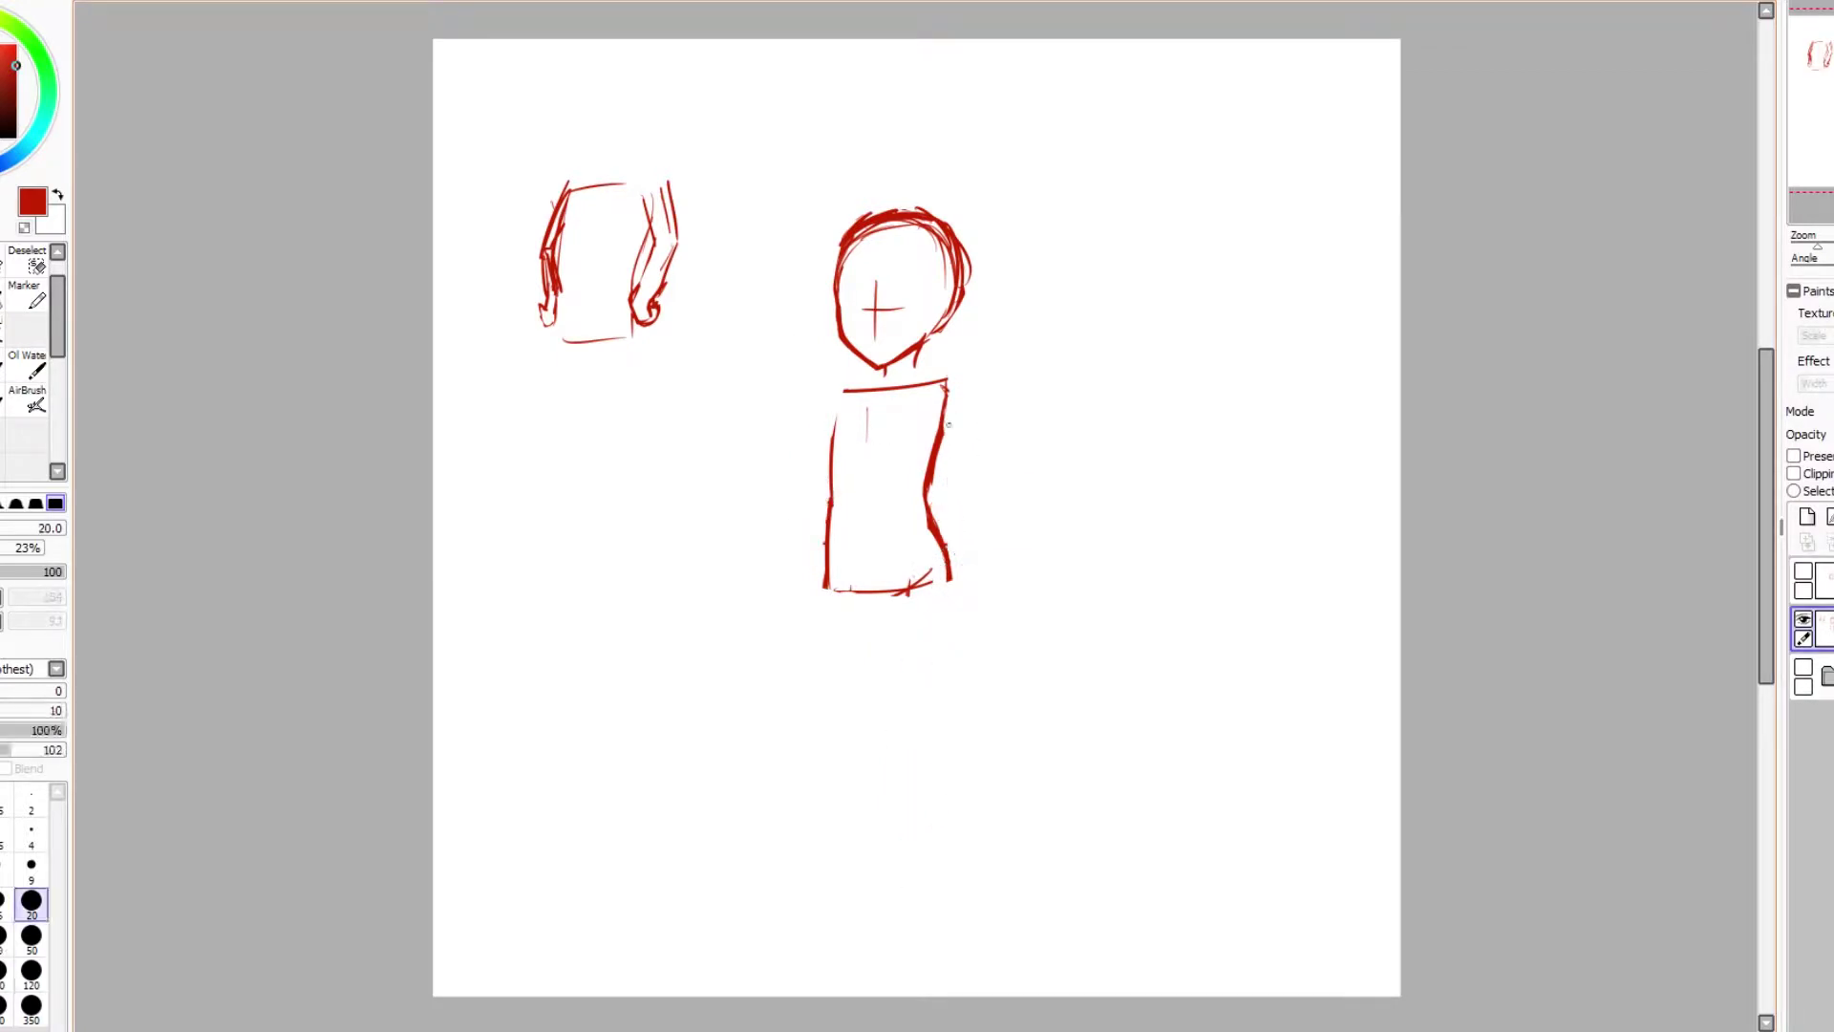
{"action": "left_click_drag", "start_coordinate": [796, 384], "coordinate": [760, 489]}
{"action": "key", "text": "ctrl+z"}
{"action": "key", "text": "ctrl+z"}
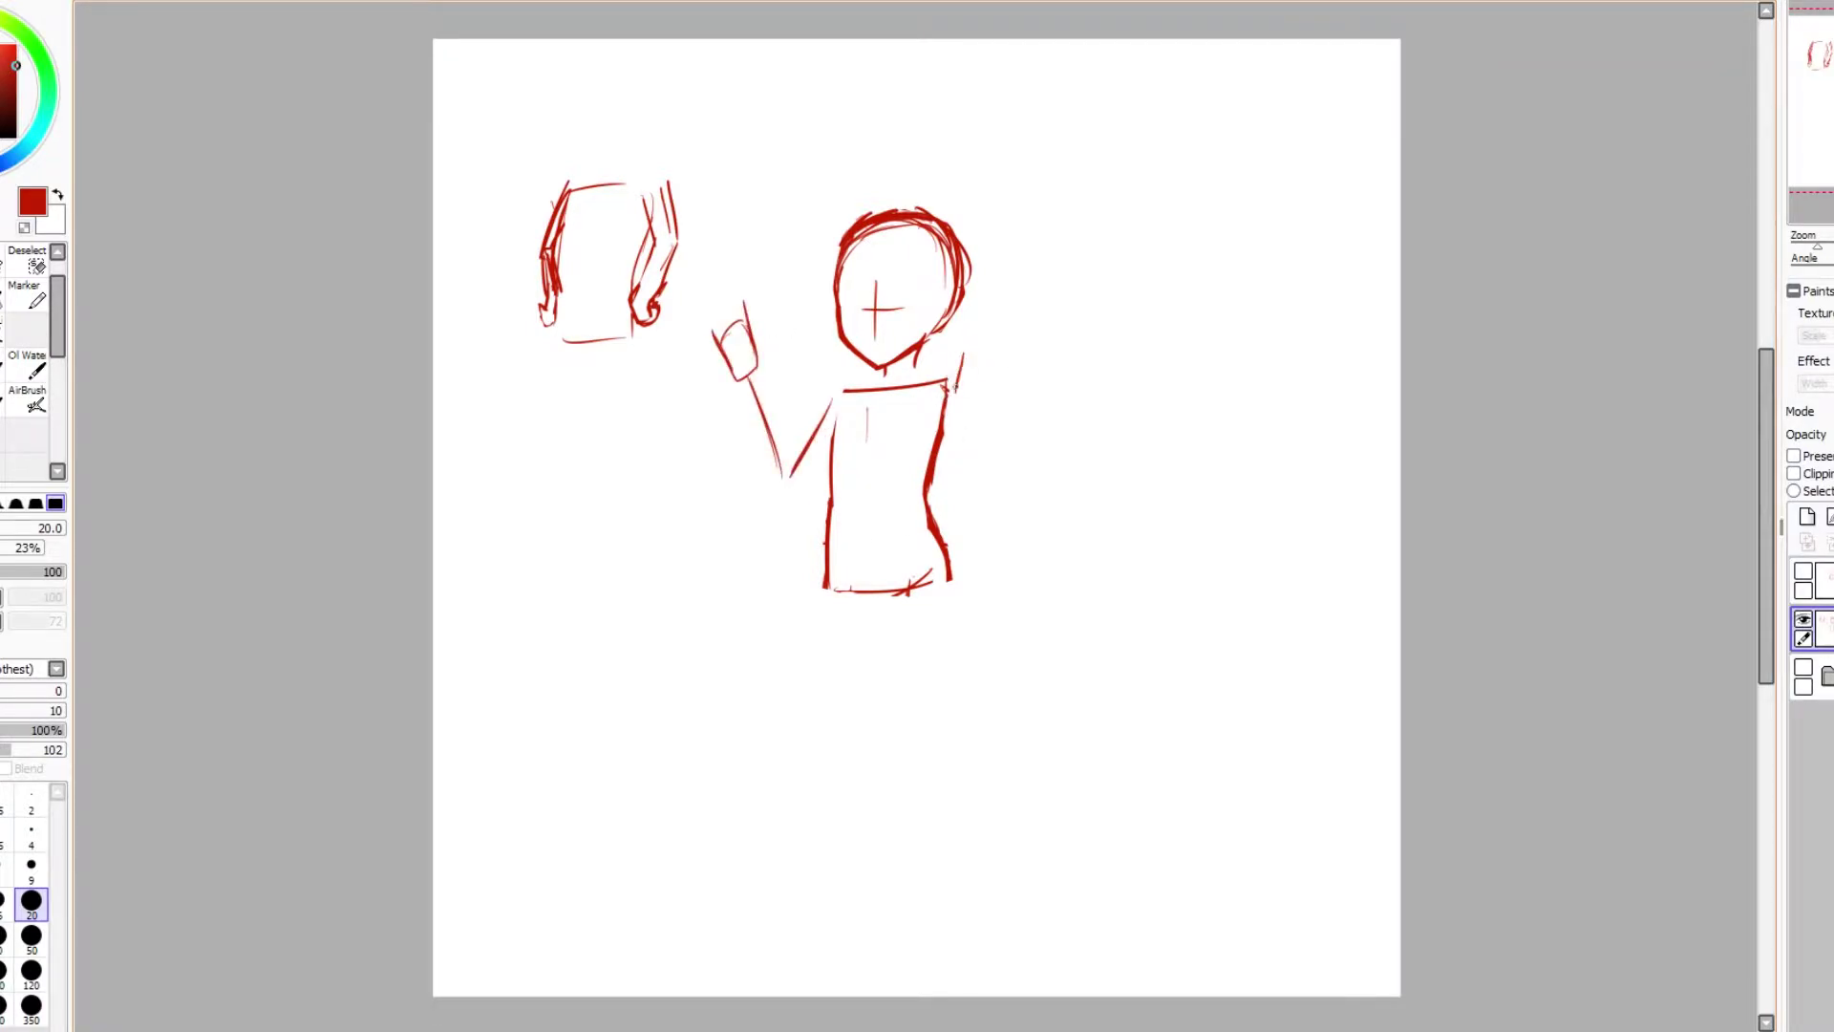
{"action": "key", "text": "ctrl+z"}
{"action": "left_click_drag", "start_coordinate": [968, 398], "coordinate": [956, 503]}
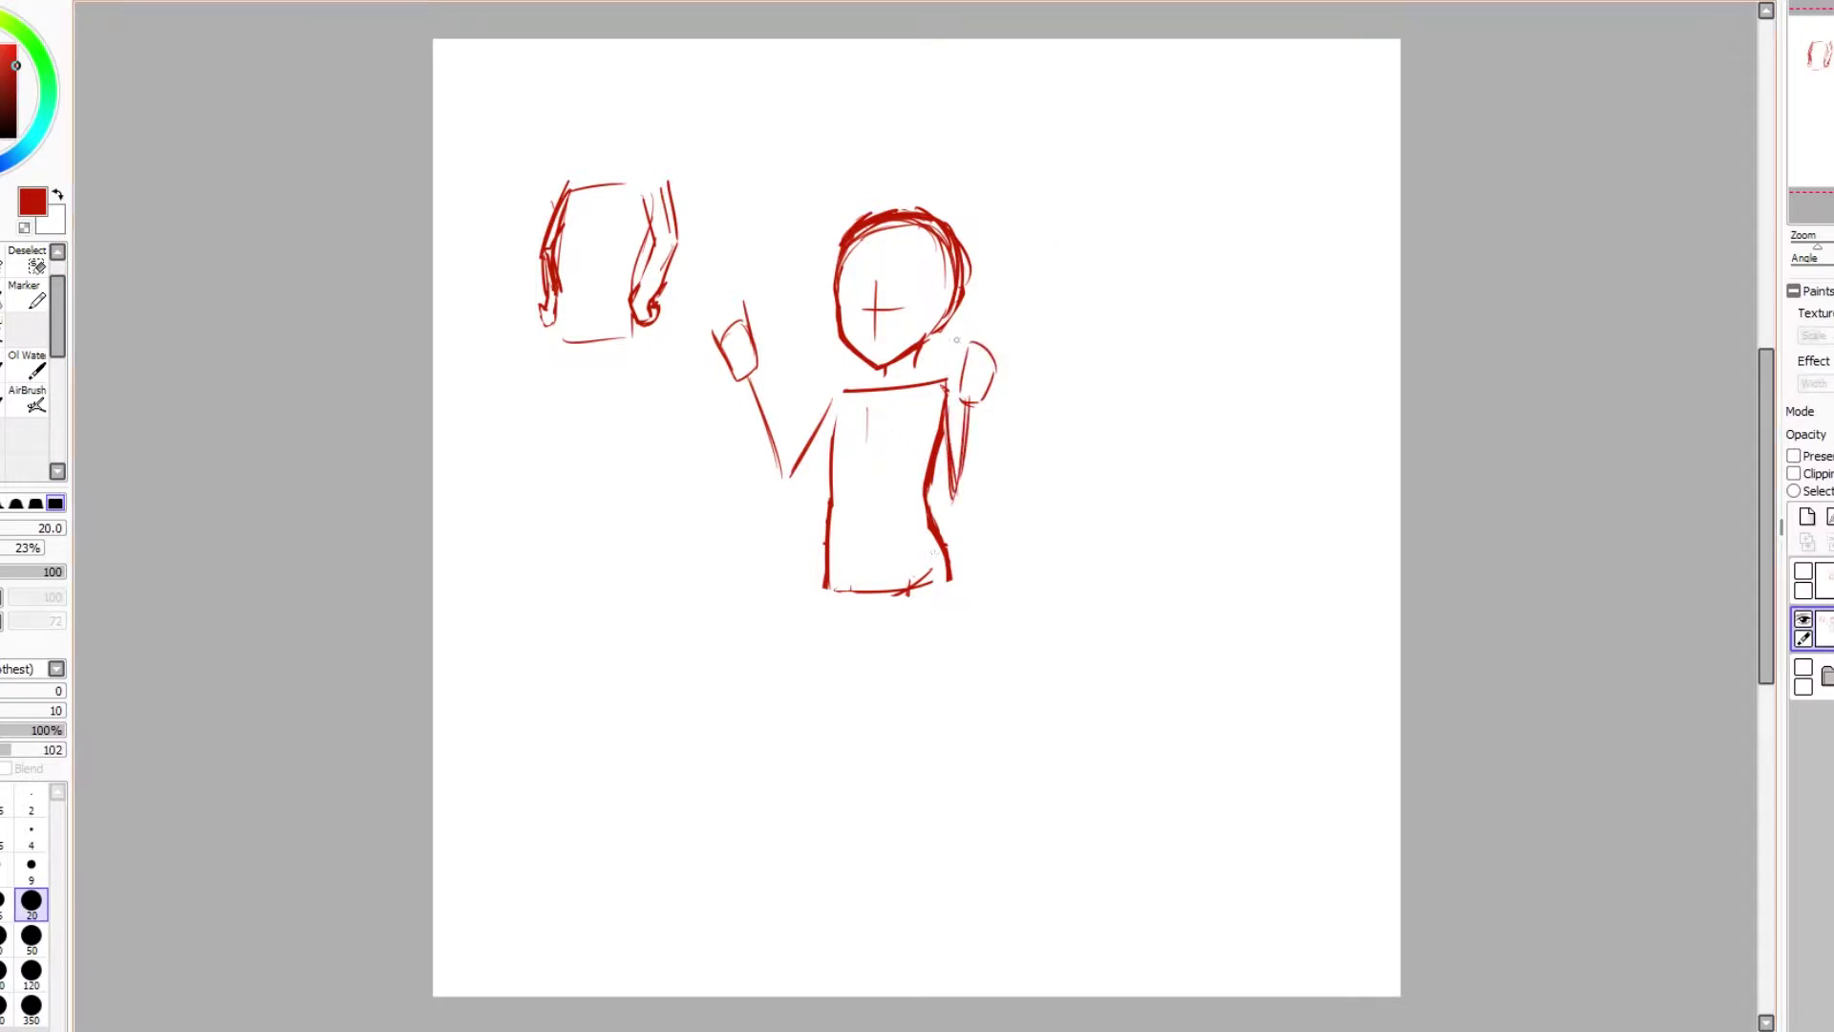
Step: Add a new layer above the red sketch and fade the sketch by lowering its layer opacity
{"action": "key", "text": "e"}
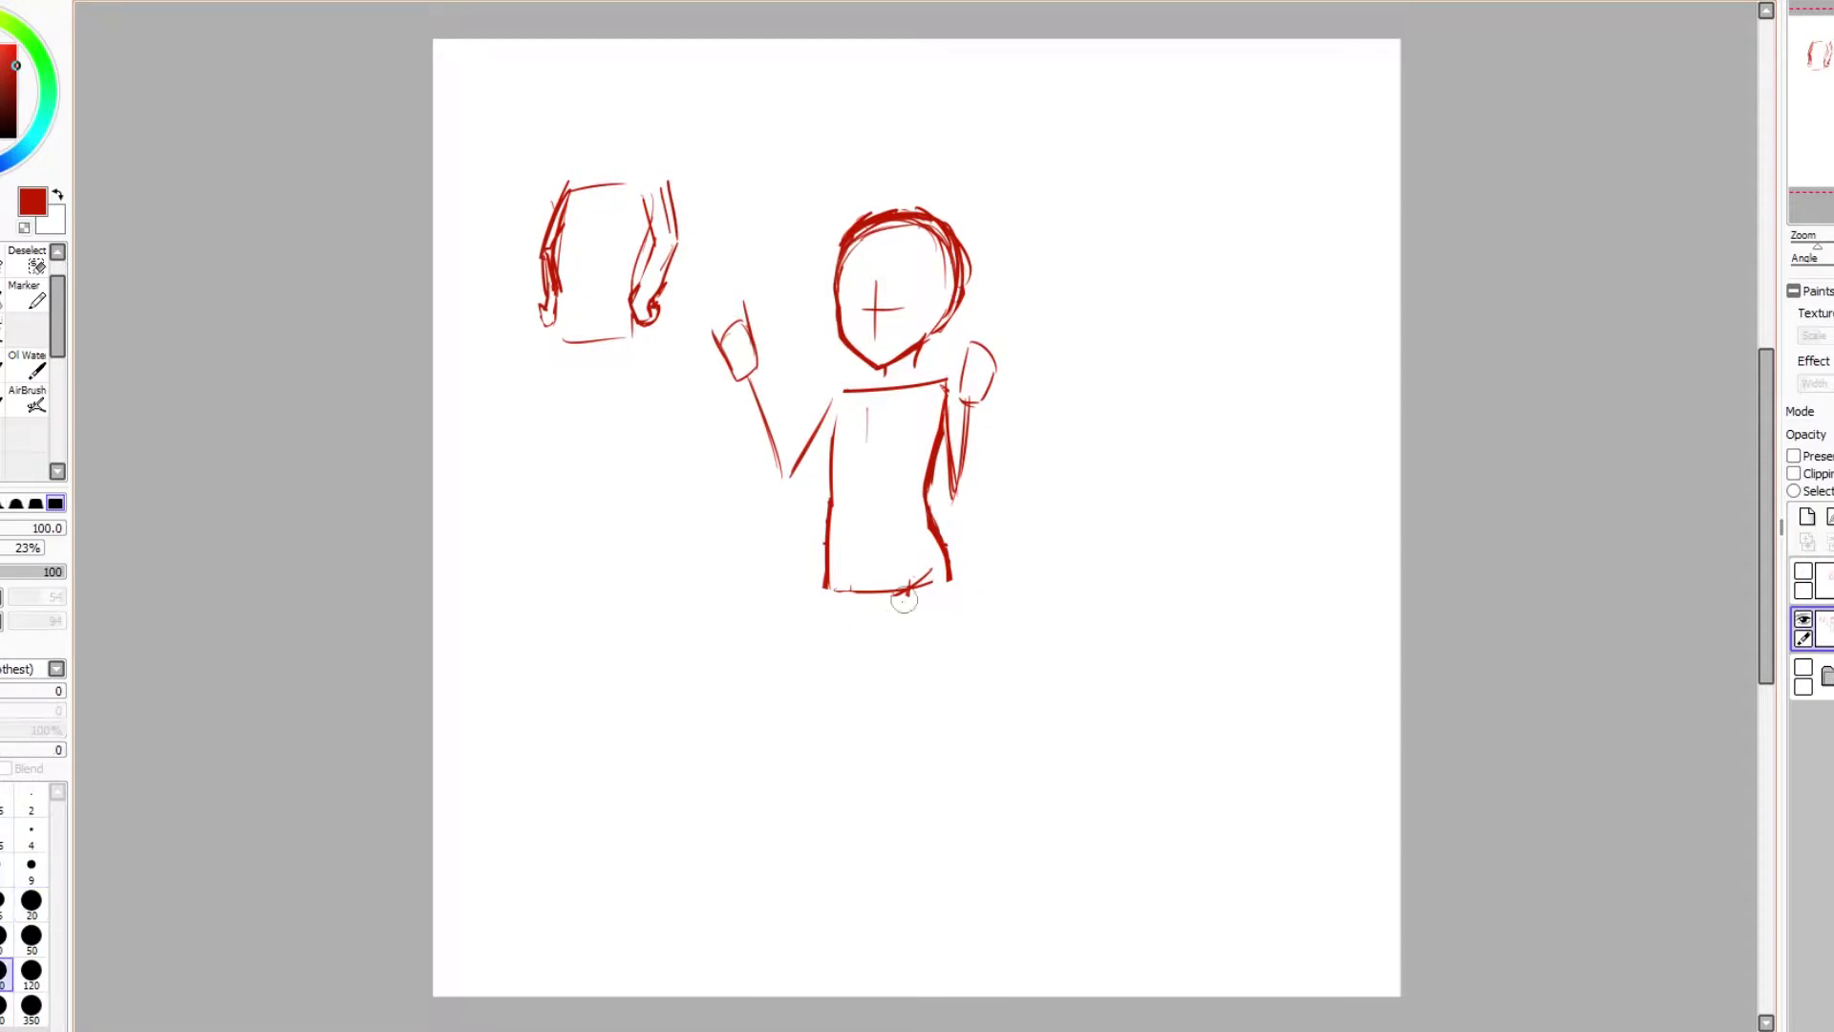
{"action": "left_click", "coordinate": [1807, 517]}
{"action": "left_click_drag", "start_coordinate": [1820, 433], "coordinate": [1796, 433]}
Step: Set a dark blue brush at size 20 and draw the cheek, jaw and chin line over the sketched head
{"action": "scroll", "coordinate": [1061, 311], "scroll_direction": "up", "scroll_amount": 3}
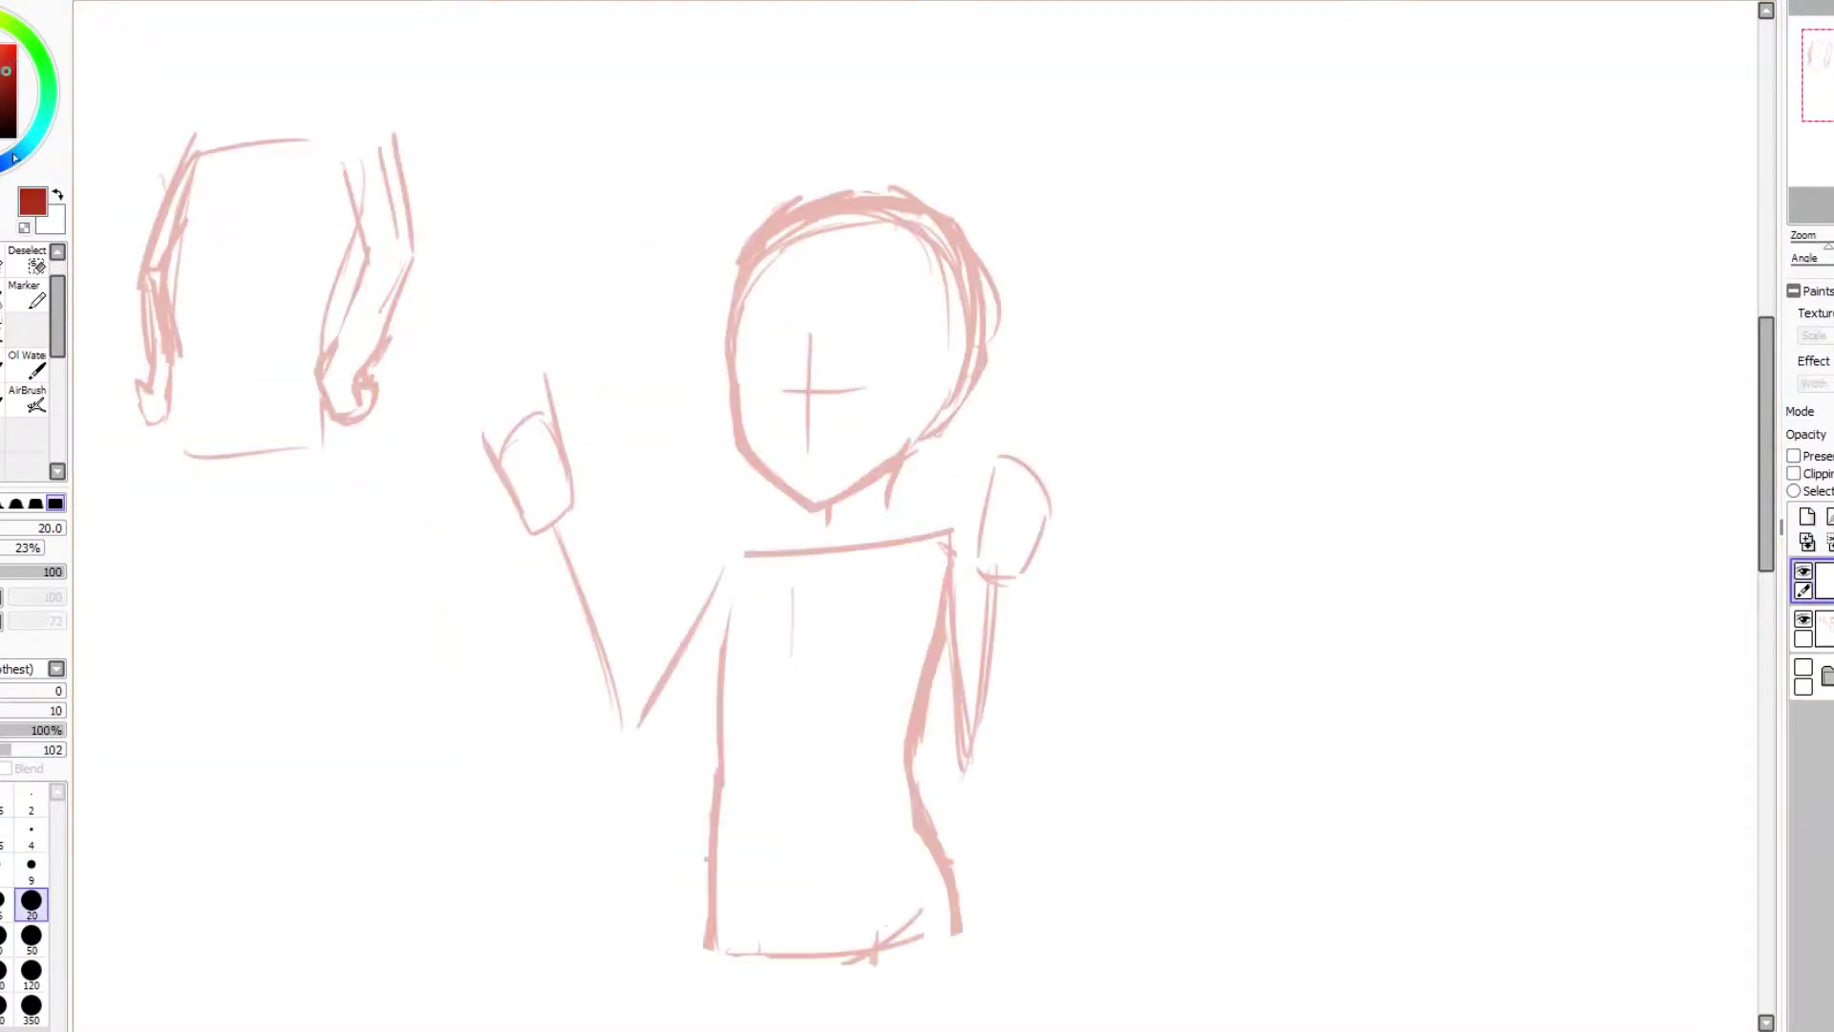
{"action": "left_click", "coordinate": [16, 45]}
{"action": "left_click", "coordinate": [31, 900]}
{"action": "left_click_drag", "start_coordinate": [214, 120], "coordinate": [228, 198]}
{"action": "key", "text": "ctrl+z"}
{"action": "left_click", "coordinate": [12, 62]}
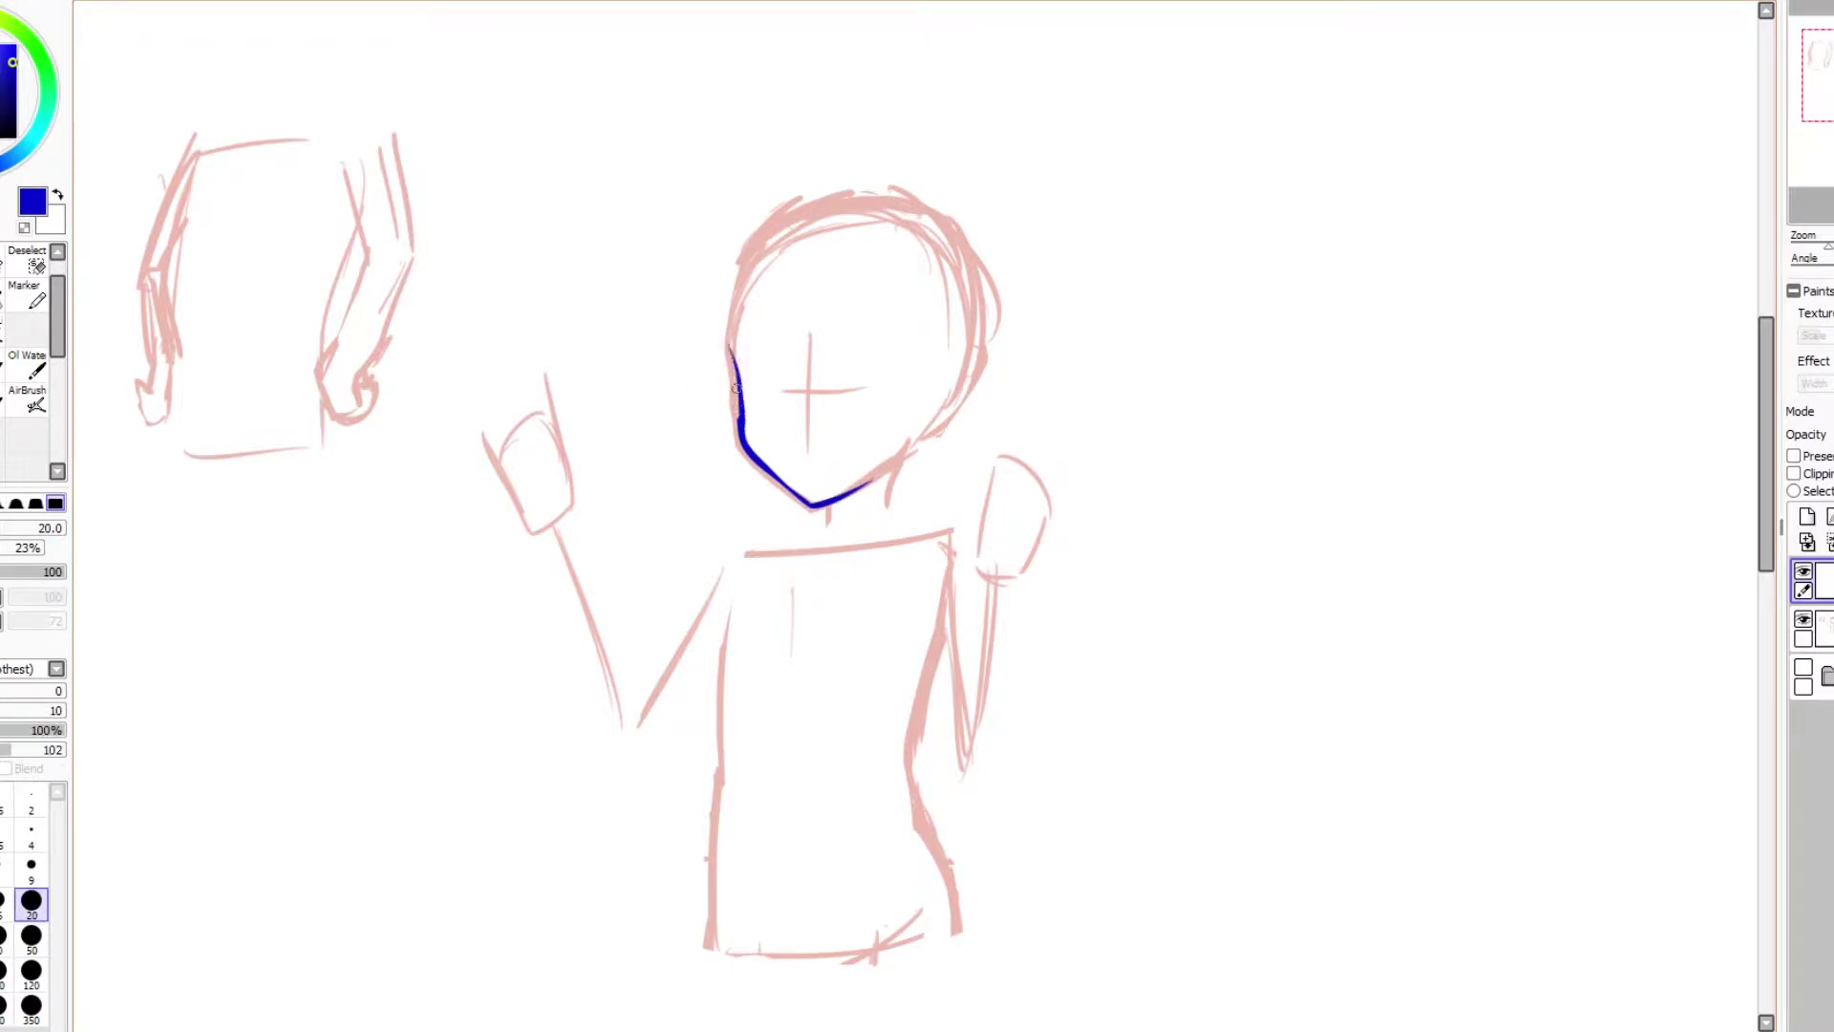
Step: Draw a short neck stub under the chin and the right eye with a thick arched lash line and oval iris
{"action": "scroll", "coordinate": [728, 391], "scroll_direction": "up", "scroll_amount": 2}
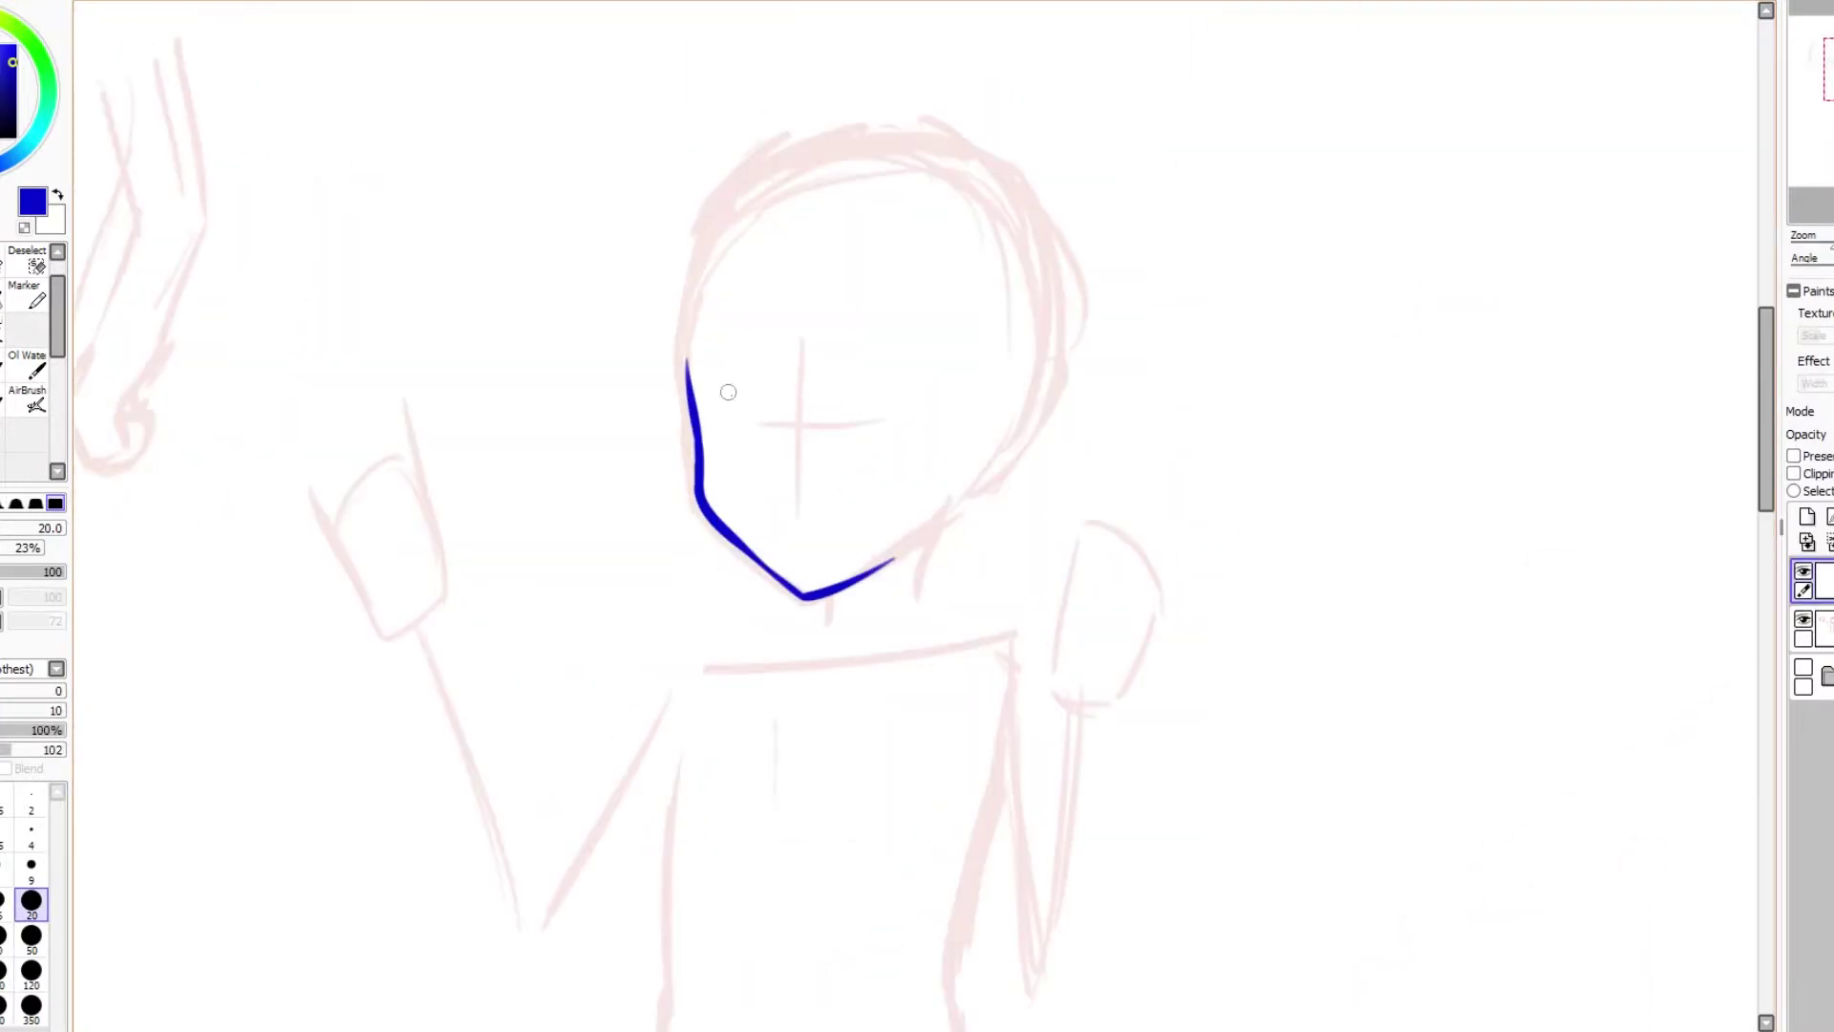
{"action": "left_click", "coordinate": [776, 497]}
{"action": "left_click_drag", "start_coordinate": [799, 500], "coordinate": [841, 497]}
{"action": "key", "text": "ctrl+z"}
{"action": "scroll", "coordinate": [848, 397], "scroll_direction": "up", "scroll_amount": 2}
{"action": "mouse_move", "coordinate": [872, 361]}
{"action": "left_mouse_down"}
{"action": "mouse_move", "coordinate": [783, 382]}
{"action": "mouse_move", "coordinate": [814, 460]}
{"action": "mouse_move", "coordinate": [864, 449]}
{"action": "mouse_move", "coordinate": [810, 464]}
{"action": "left_mouse_up"}
{"action": "key", "text": "ctrl+z"}
{"action": "left_click_drag", "start_coordinate": [319, 573], "coordinate": [295, 786]}
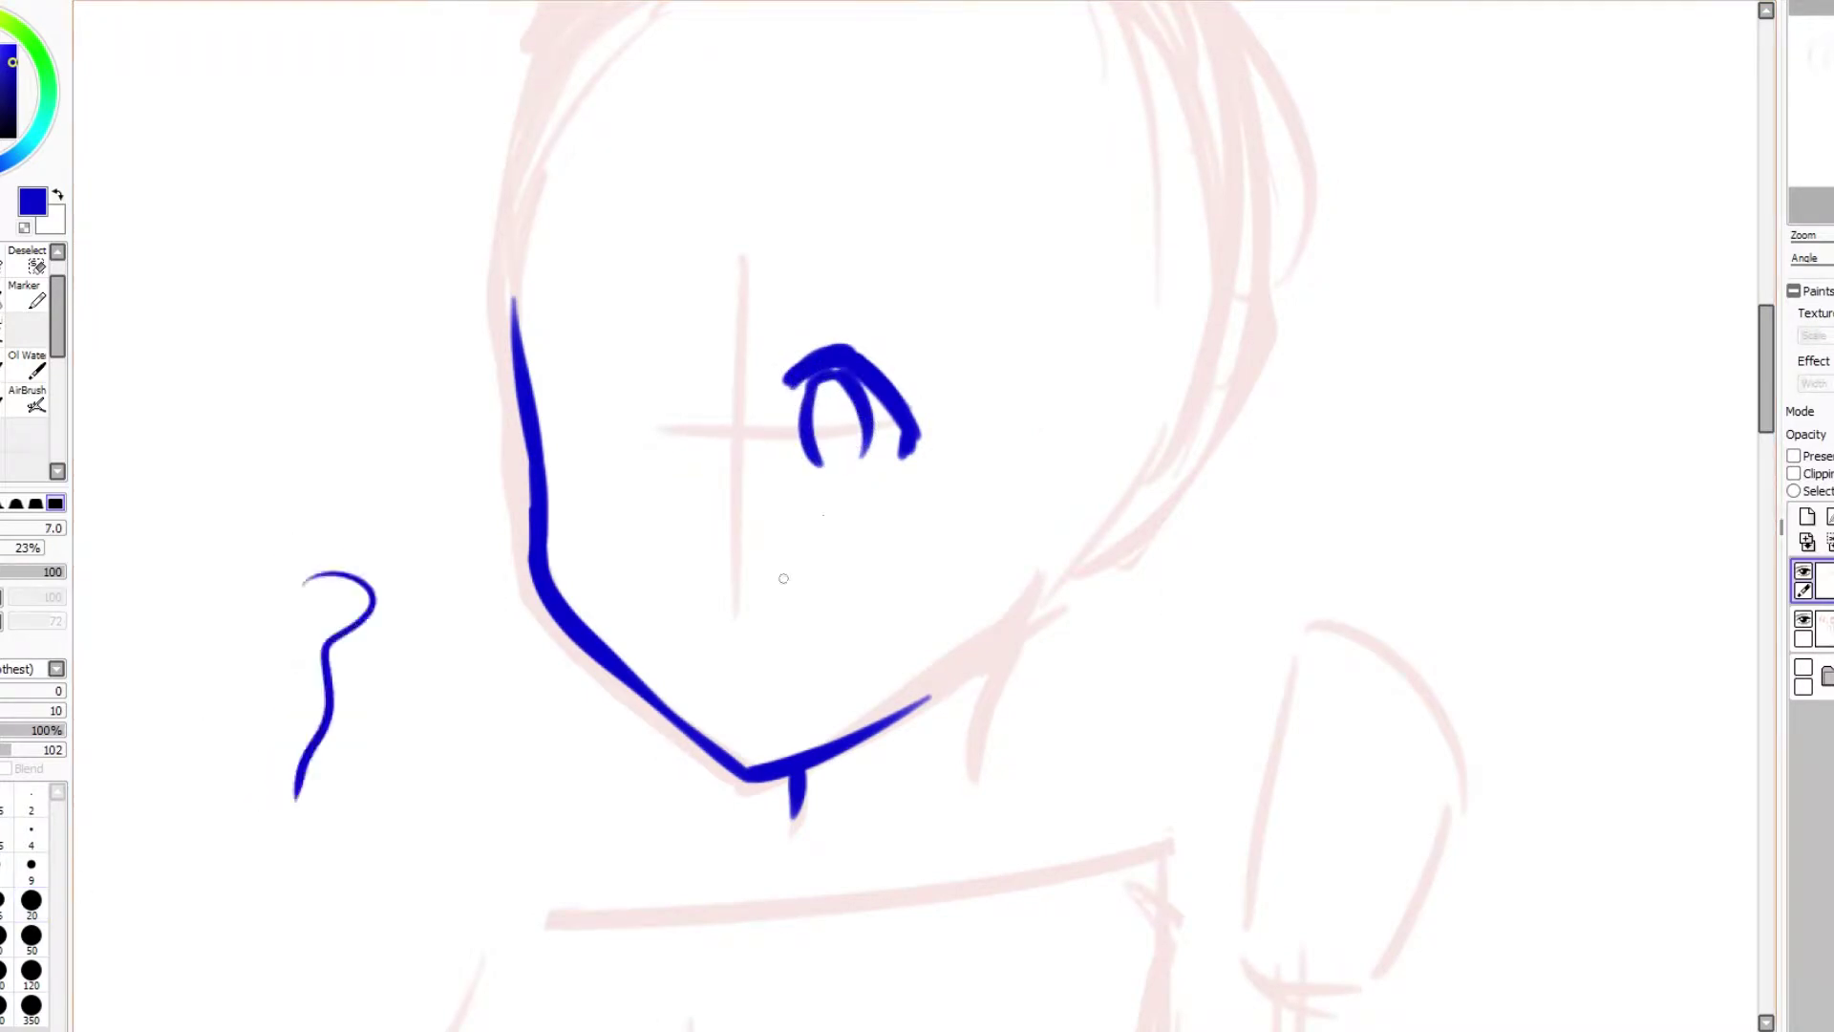
{"action": "key", "text": "ctrl+z"}
{"action": "left_click_drag", "start_coordinate": [864, 449], "coordinate": [816, 459]}
{"action": "key", "text": "ctrl+z"}
Step: Increase the brush size to 14 and draw the left eye with an arched lash line and oval iris
{"action": "mouse_move", "coordinate": [680, 376]}
{"action": "left_mouse_down"}
{"action": "mouse_move", "coordinate": [630, 346]}
{"action": "mouse_move", "coordinate": [569, 409]}
{"action": "mouse_move", "coordinate": [612, 353]}
{"action": "mouse_move", "coordinate": [678, 375]}
{"action": "left_mouse_up"}
{"action": "key", "text": "bracketright"}
{"action": "key", "text": "bracketright"}
{"action": "key", "text": "bracketright"}
{"action": "key", "text": "bracketright"}
{"action": "key", "text": "bracketright"}
{"action": "mouse_move", "coordinate": [628, 456]}
{"action": "left_mouse_down"}
{"action": "mouse_move", "coordinate": [619, 365]}
{"action": "mouse_move", "coordinate": [659, 449]}
{"action": "left_mouse_up"}
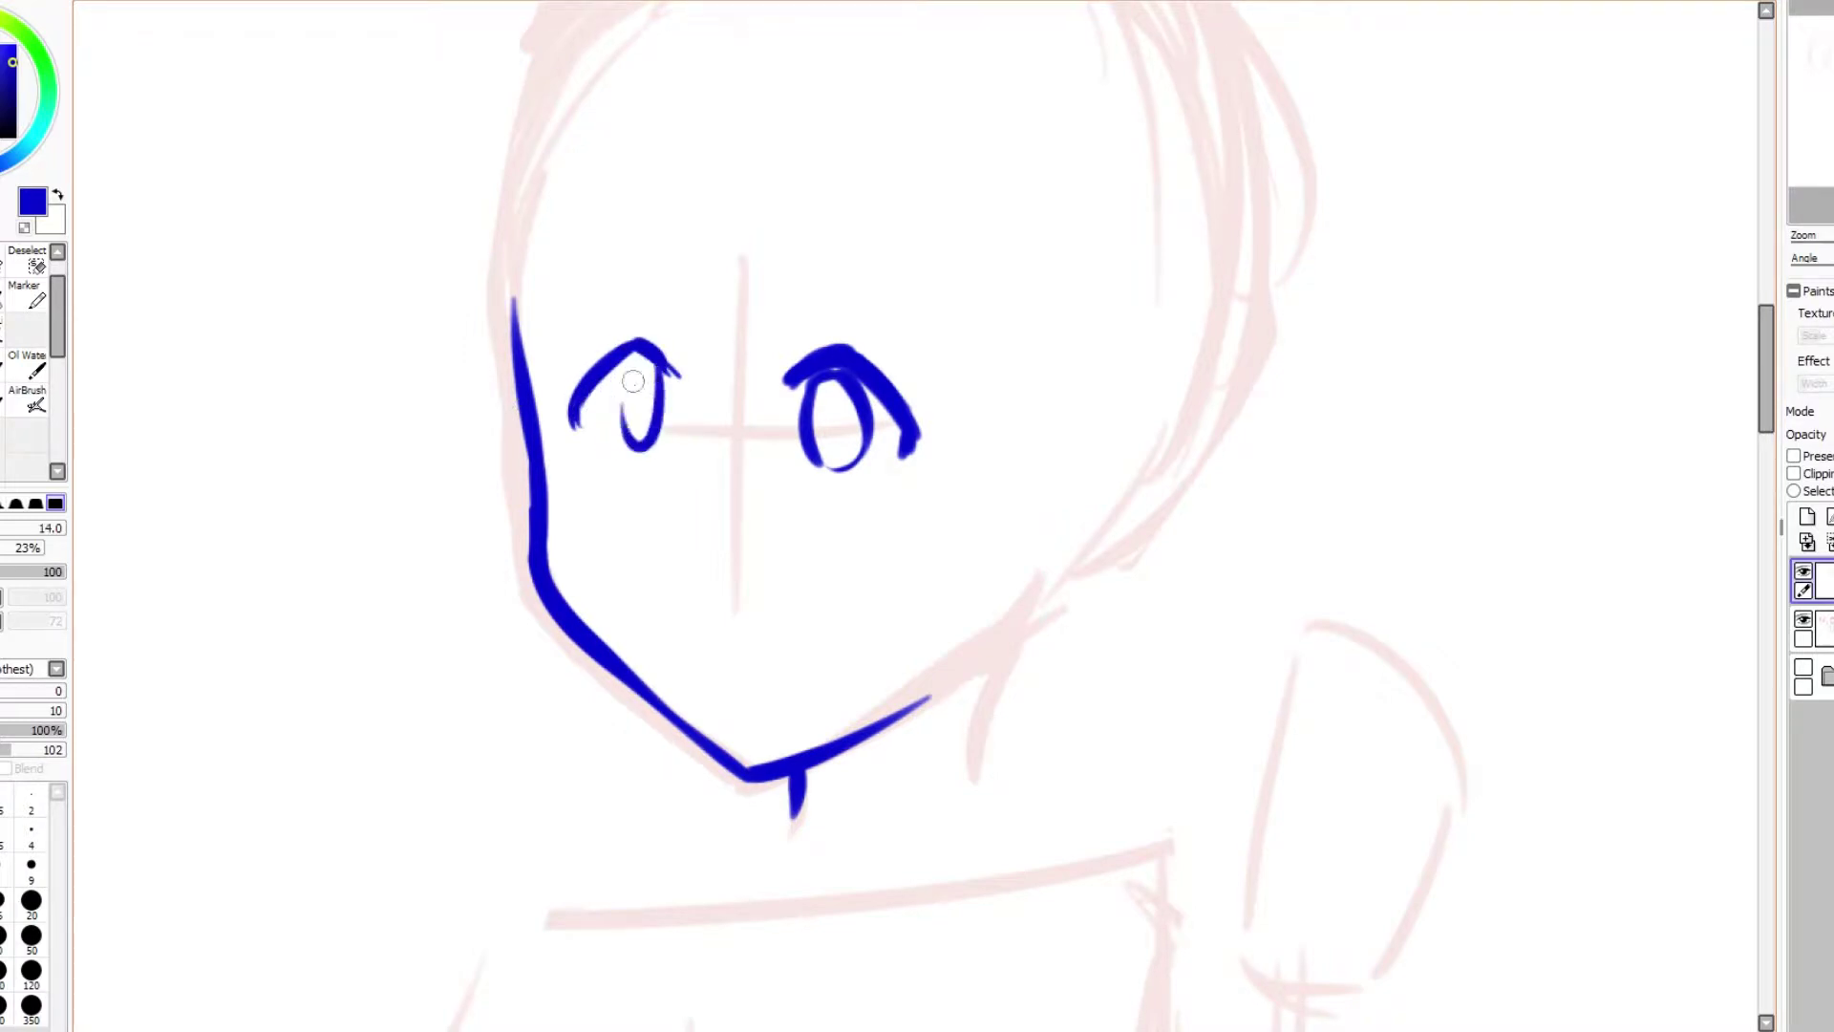
{"action": "key", "text": "ctrl+z"}
{"action": "mouse_move", "coordinate": [620, 367]}
{"action": "left_mouse_down"}
{"action": "mouse_move", "coordinate": [630, 456]}
{"action": "mouse_move", "coordinate": [659, 459]}
{"action": "left_mouse_up"}
Step: Draw an open, smiling mouth between the eyes and the chin
{"action": "mouse_move", "coordinate": [668, 560]}
{"action": "left_mouse_down"}
{"action": "mouse_move", "coordinate": [798, 556]}
{"action": "mouse_move", "coordinate": [791, 616]}
{"action": "mouse_move", "coordinate": [703, 621]}
{"action": "left_mouse_up"}
{"action": "key", "text": "ctrl+z"}
{"action": "key", "text": "ctrl+z"}
{"action": "key", "text": "ctrl+z"}
{"action": "scroll", "coordinate": [767, 595], "scroll_direction": "up", "scroll_amount": 1}
{"action": "key", "text": "End"}
{"action": "key", "text": "End"}
{"action": "mouse_move", "coordinate": [667, 435]}
{"action": "left_mouse_down"}
{"action": "mouse_move", "coordinate": [769, 516]}
{"action": "mouse_move", "coordinate": [669, 561]}
{"action": "mouse_move", "coordinate": [648, 516]}
{"action": "mouse_move", "coordinate": [755, 511]}
{"action": "left_mouse_up"}
{"action": "key", "text": "Home"}
{"action": "key", "text": "minus"}
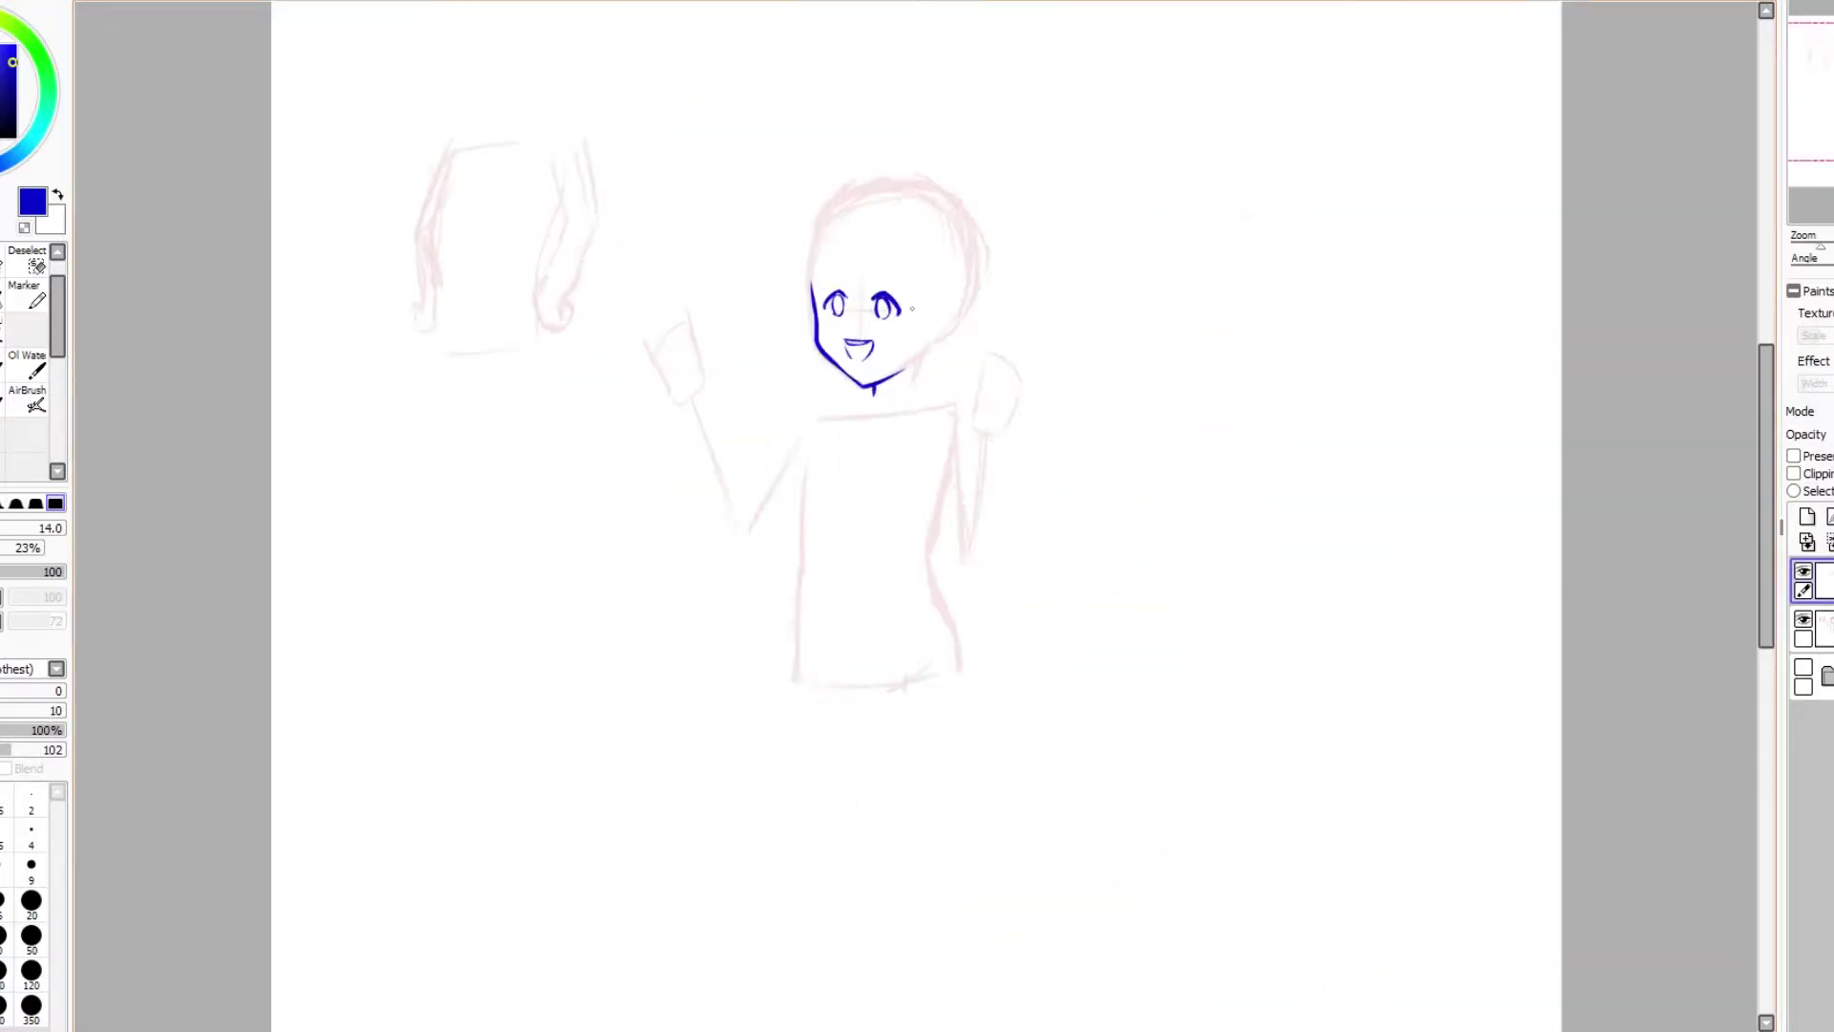
Step: Clean up the outer end of the right eye's lash line and try small pupils inside the irises
{"action": "key", "text": "plus"}
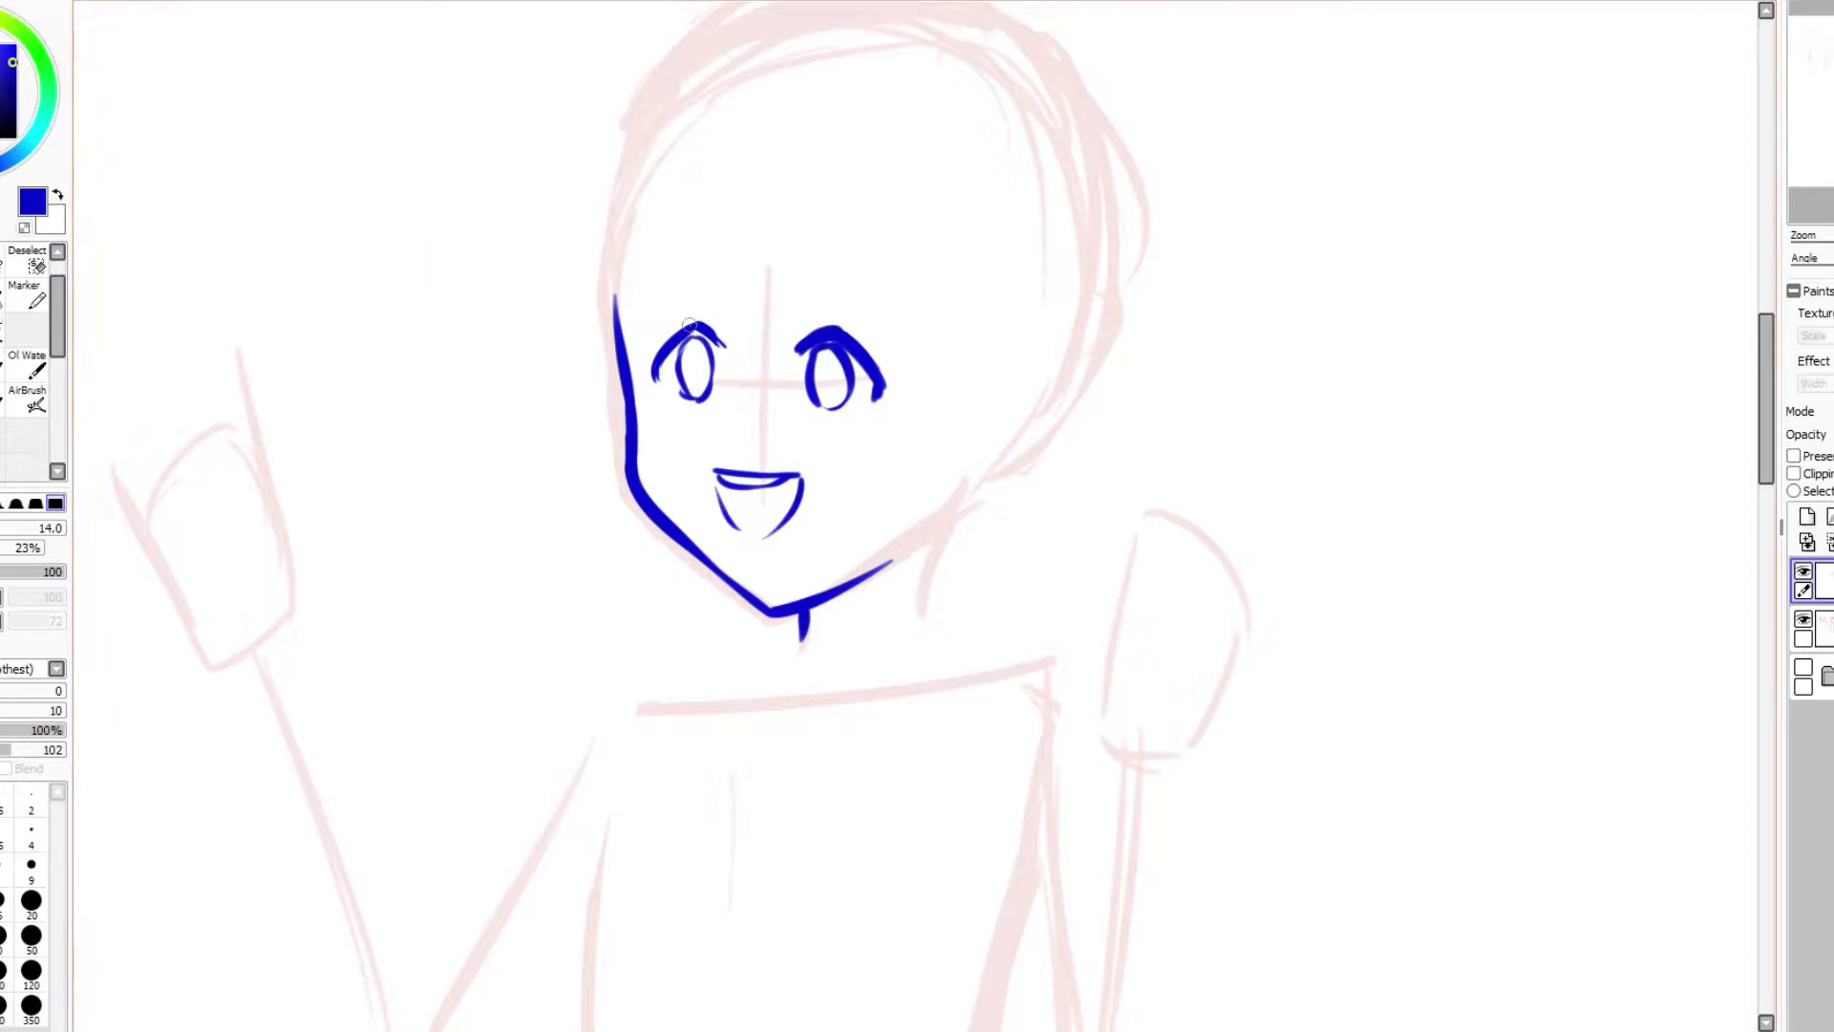
{"action": "key", "text": "e"}
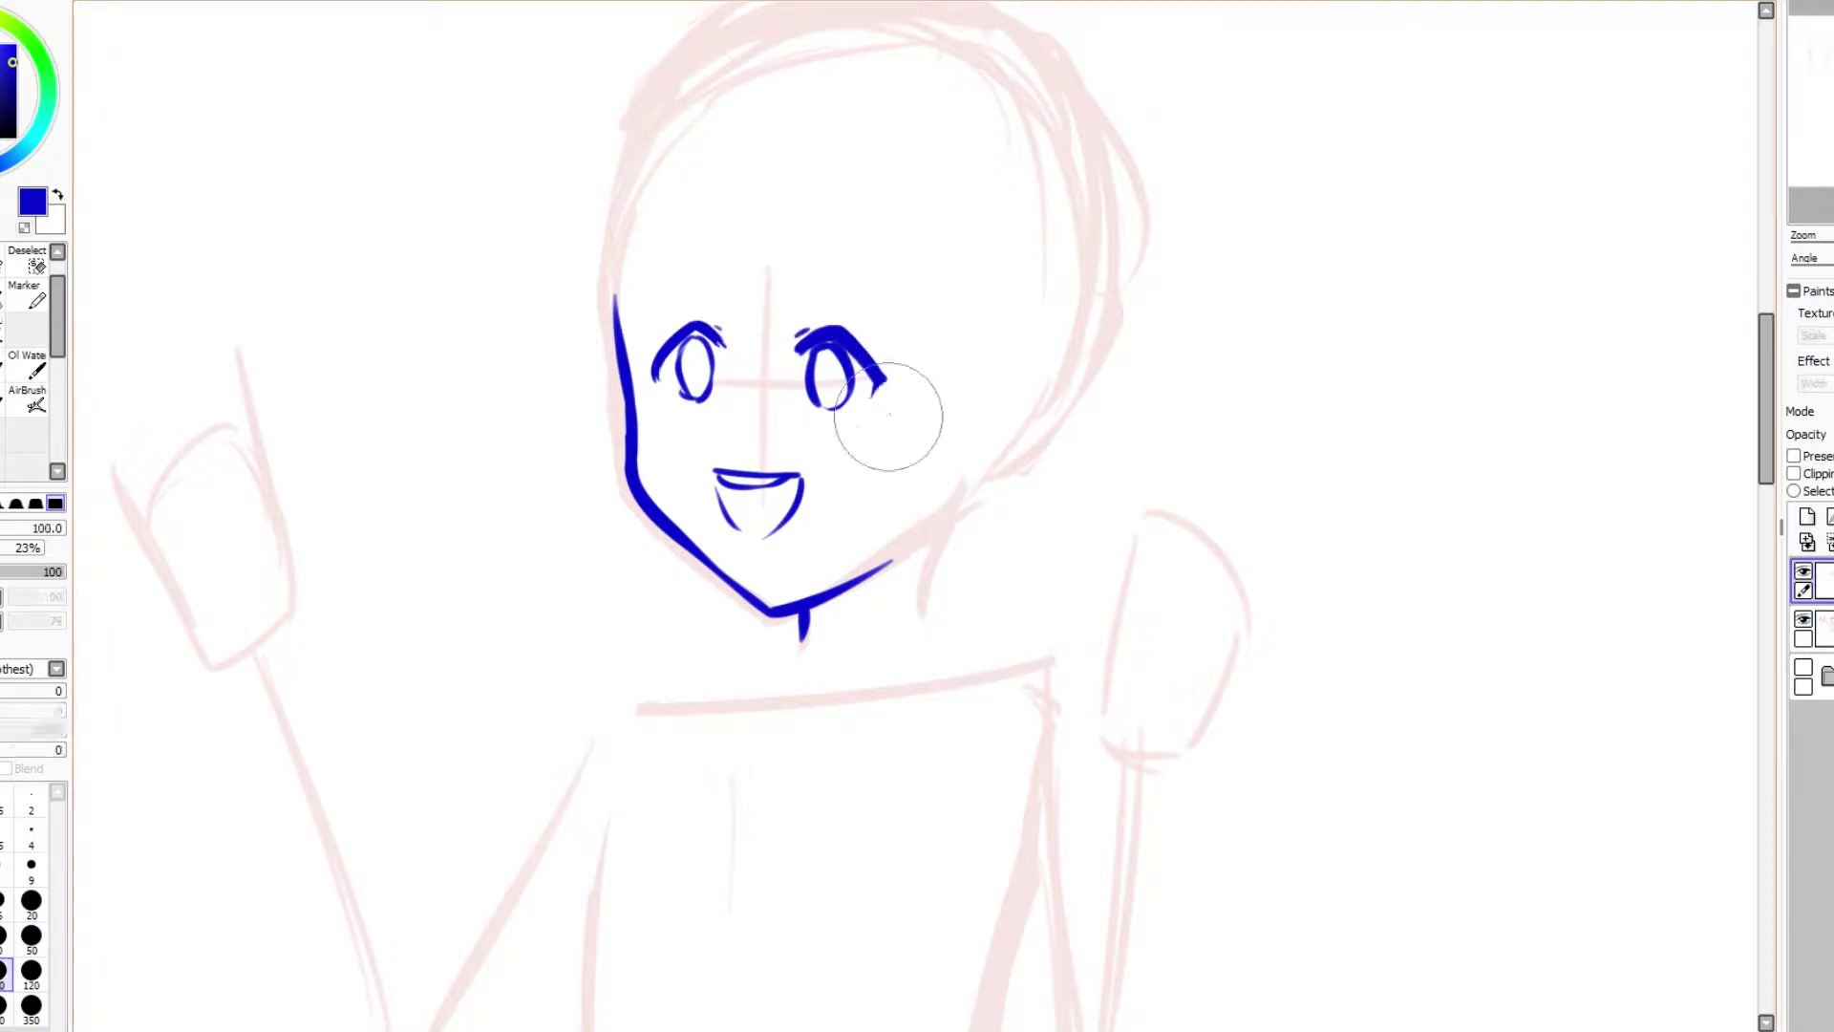
{"action": "key", "text": "e"}
{"action": "mouse_move", "coordinate": [871, 374]}
{"action": "left_mouse_down"}
{"action": "mouse_move", "coordinate": [884, 390]}
{"action": "mouse_move", "coordinate": [828, 383]}
{"action": "left_mouse_up"}
{"action": "key", "text": "e"}
{"action": "key", "text": "e"}
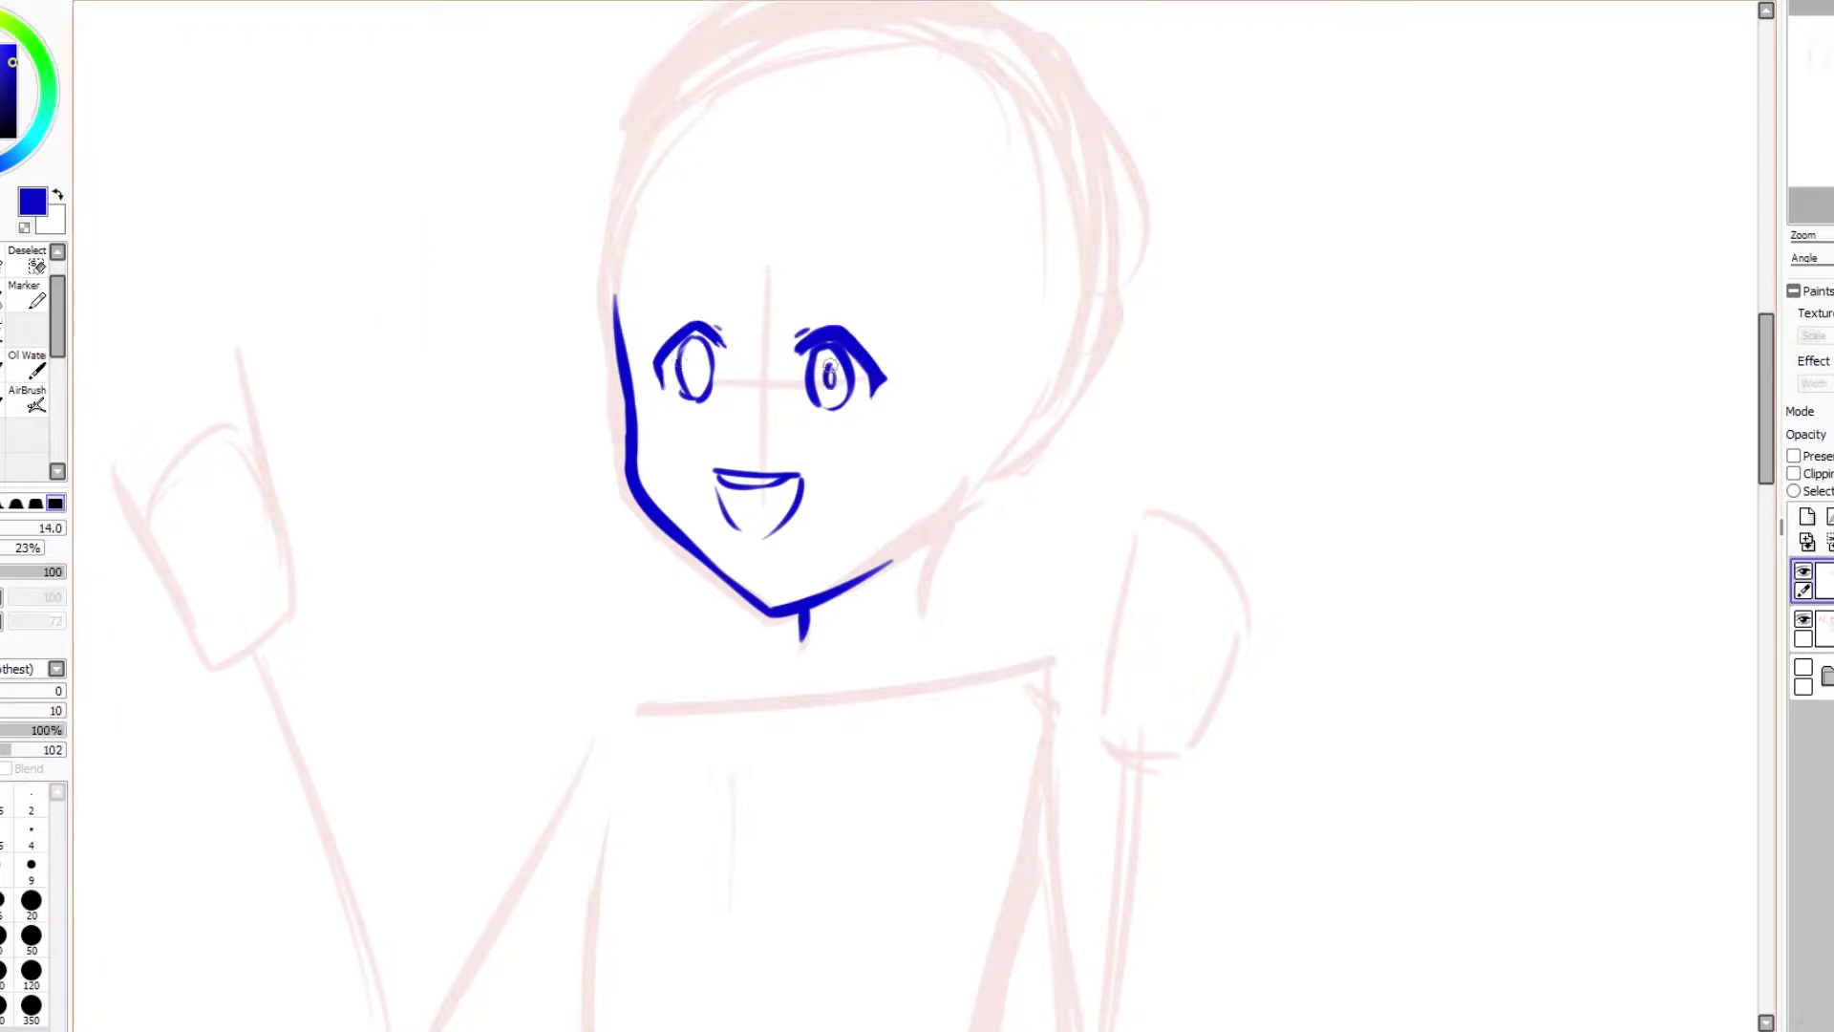
{"action": "left_click_drag", "start_coordinate": [700, 362], "coordinate": [699, 388]}
Step: Draw pointed fringe strands across the forehead and a long side lock falling past the right cheek to the chest
{"action": "left_click_drag", "start_coordinate": [670, 169], "coordinate": [793, 352]}
{"action": "mouse_move", "coordinate": [808, 194]}
{"action": "left_mouse_down"}
{"action": "mouse_move", "coordinate": [850, 339]}
{"action": "mouse_move", "coordinate": [820, 315]}
{"action": "left_mouse_up"}
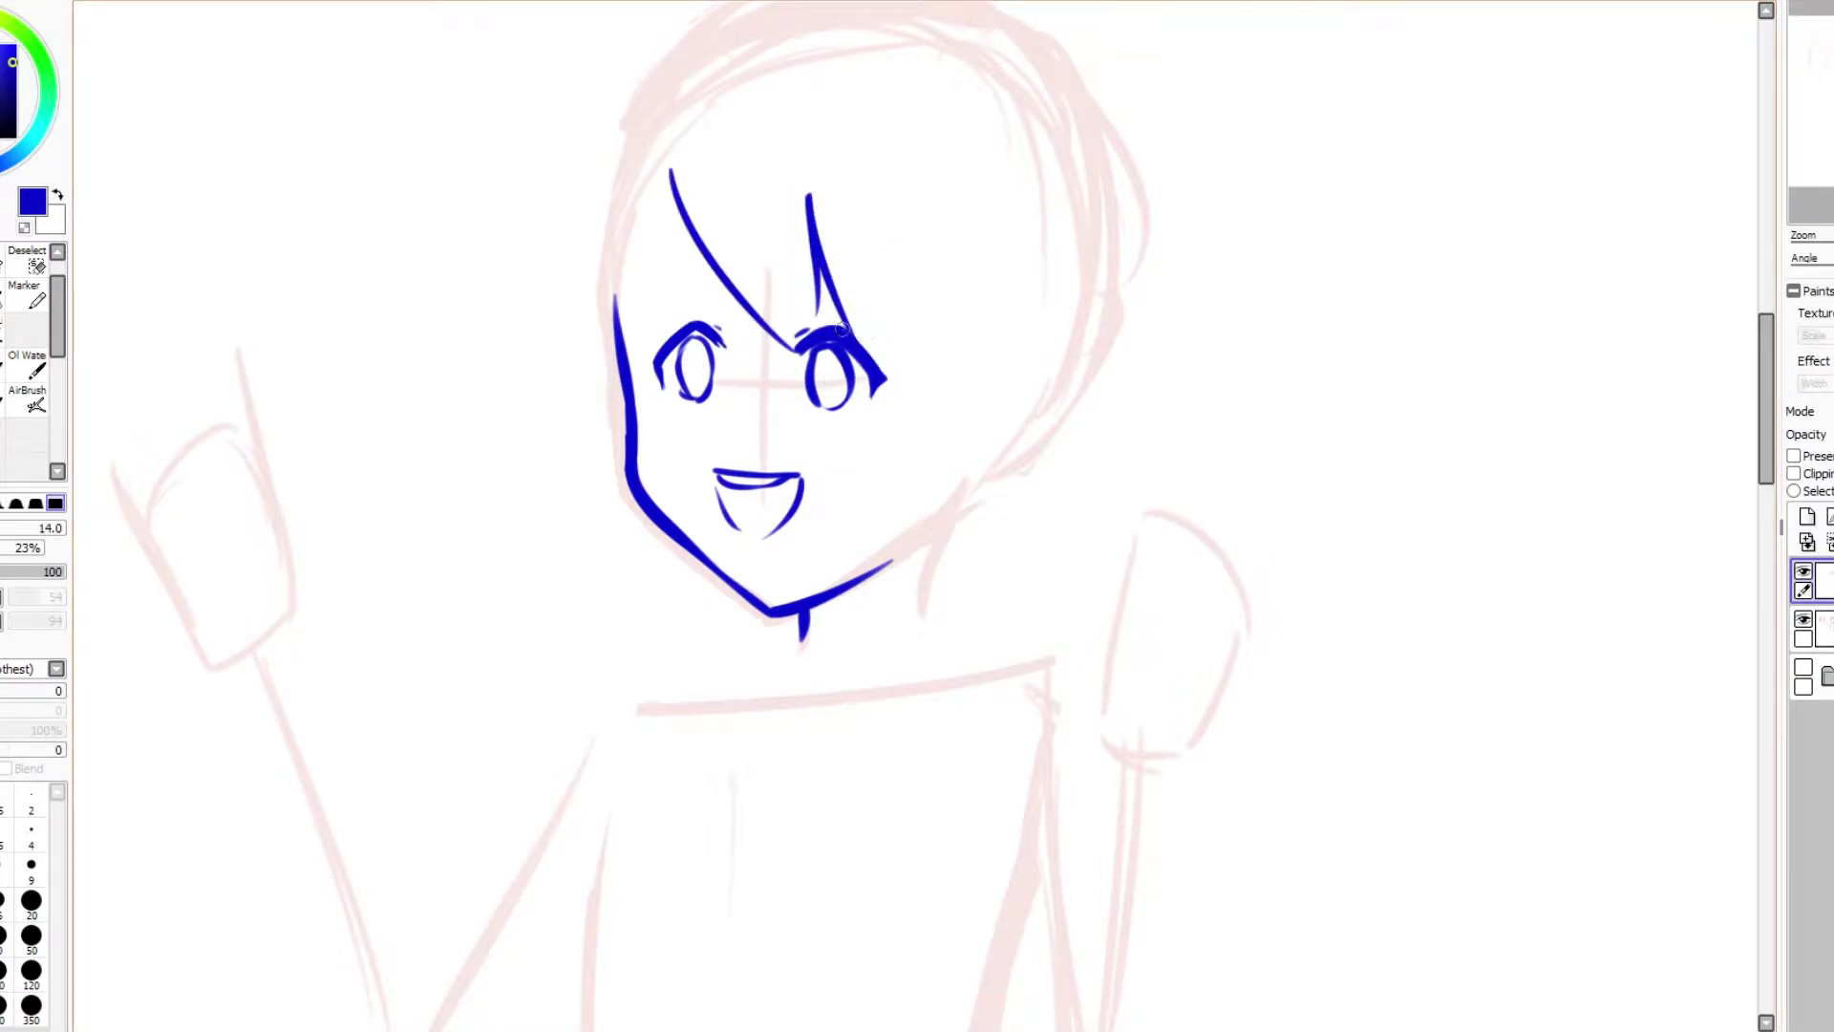
{"action": "key", "text": "b"}
{"action": "mouse_move", "coordinate": [925, 234]}
{"action": "left_mouse_down"}
{"action": "mouse_move", "coordinate": [954, 441]}
{"action": "mouse_move", "coordinate": [941, 823]}
{"action": "left_mouse_up"}
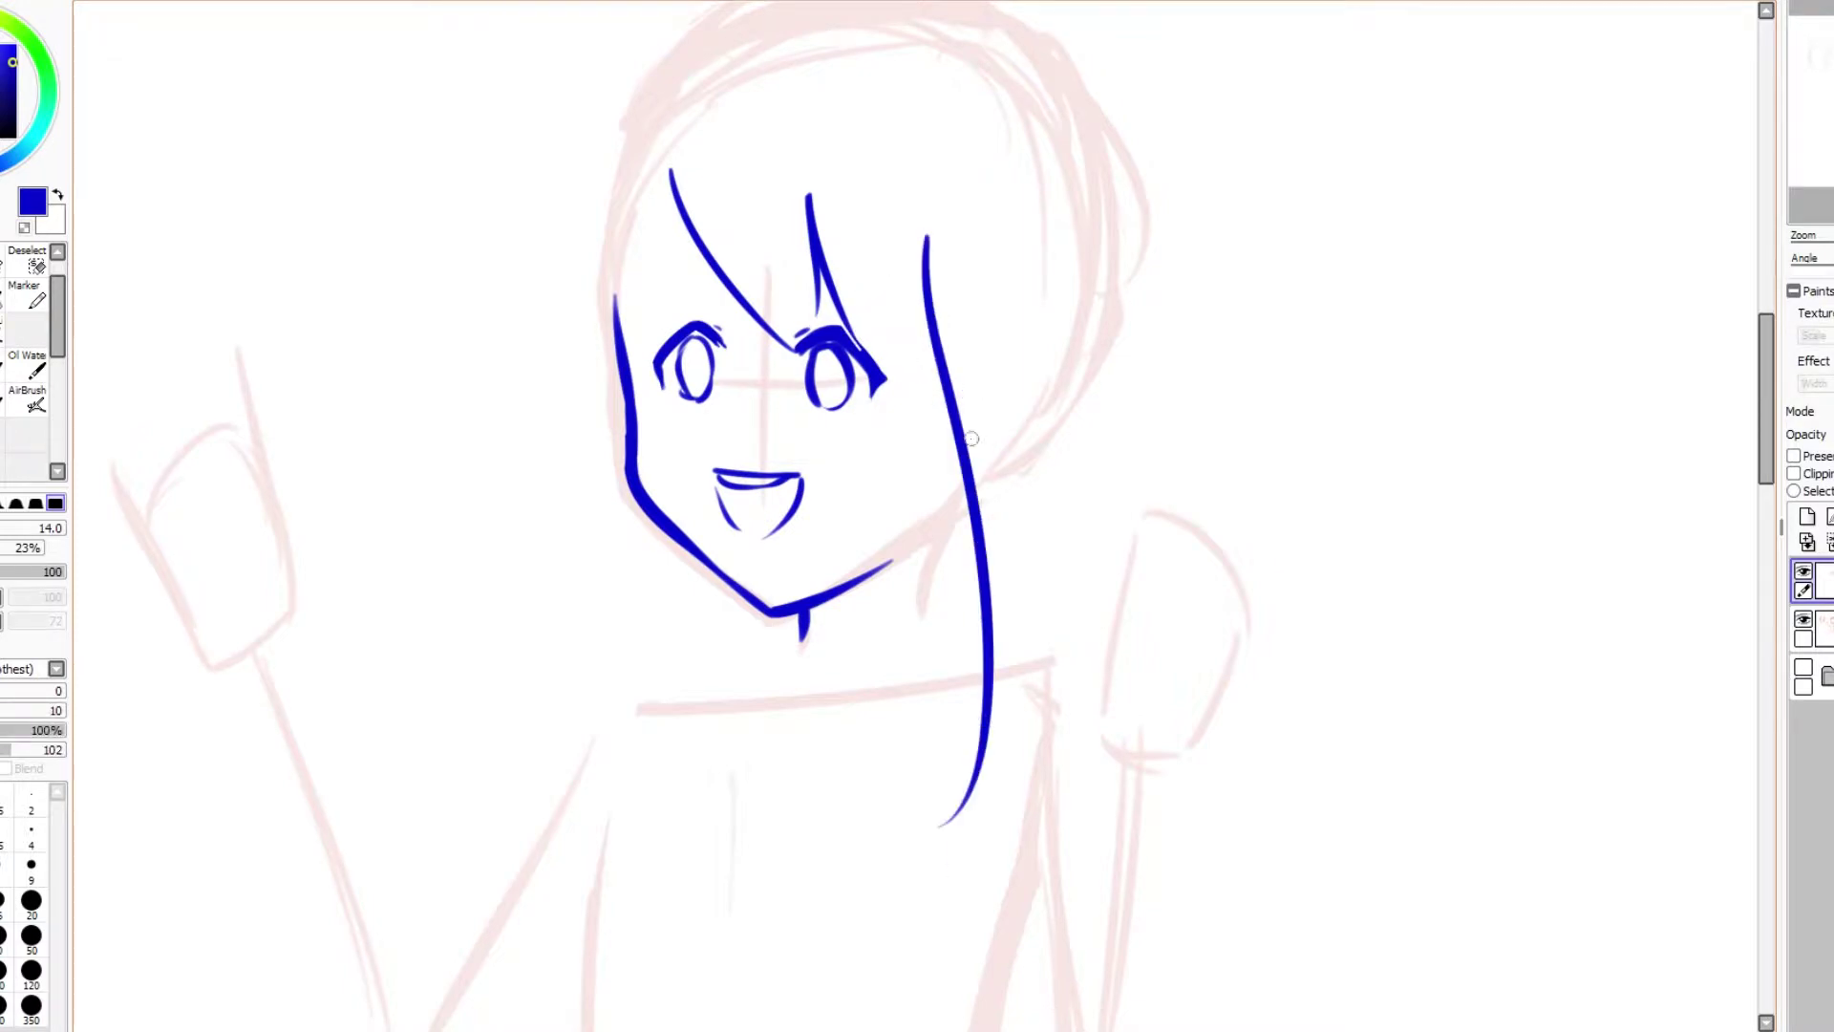
{"action": "left_click_drag", "start_coordinate": [873, 320], "coordinate": [929, 365]}
{"action": "left_click_drag", "start_coordinate": [668, 170], "coordinate": [651, 324]}
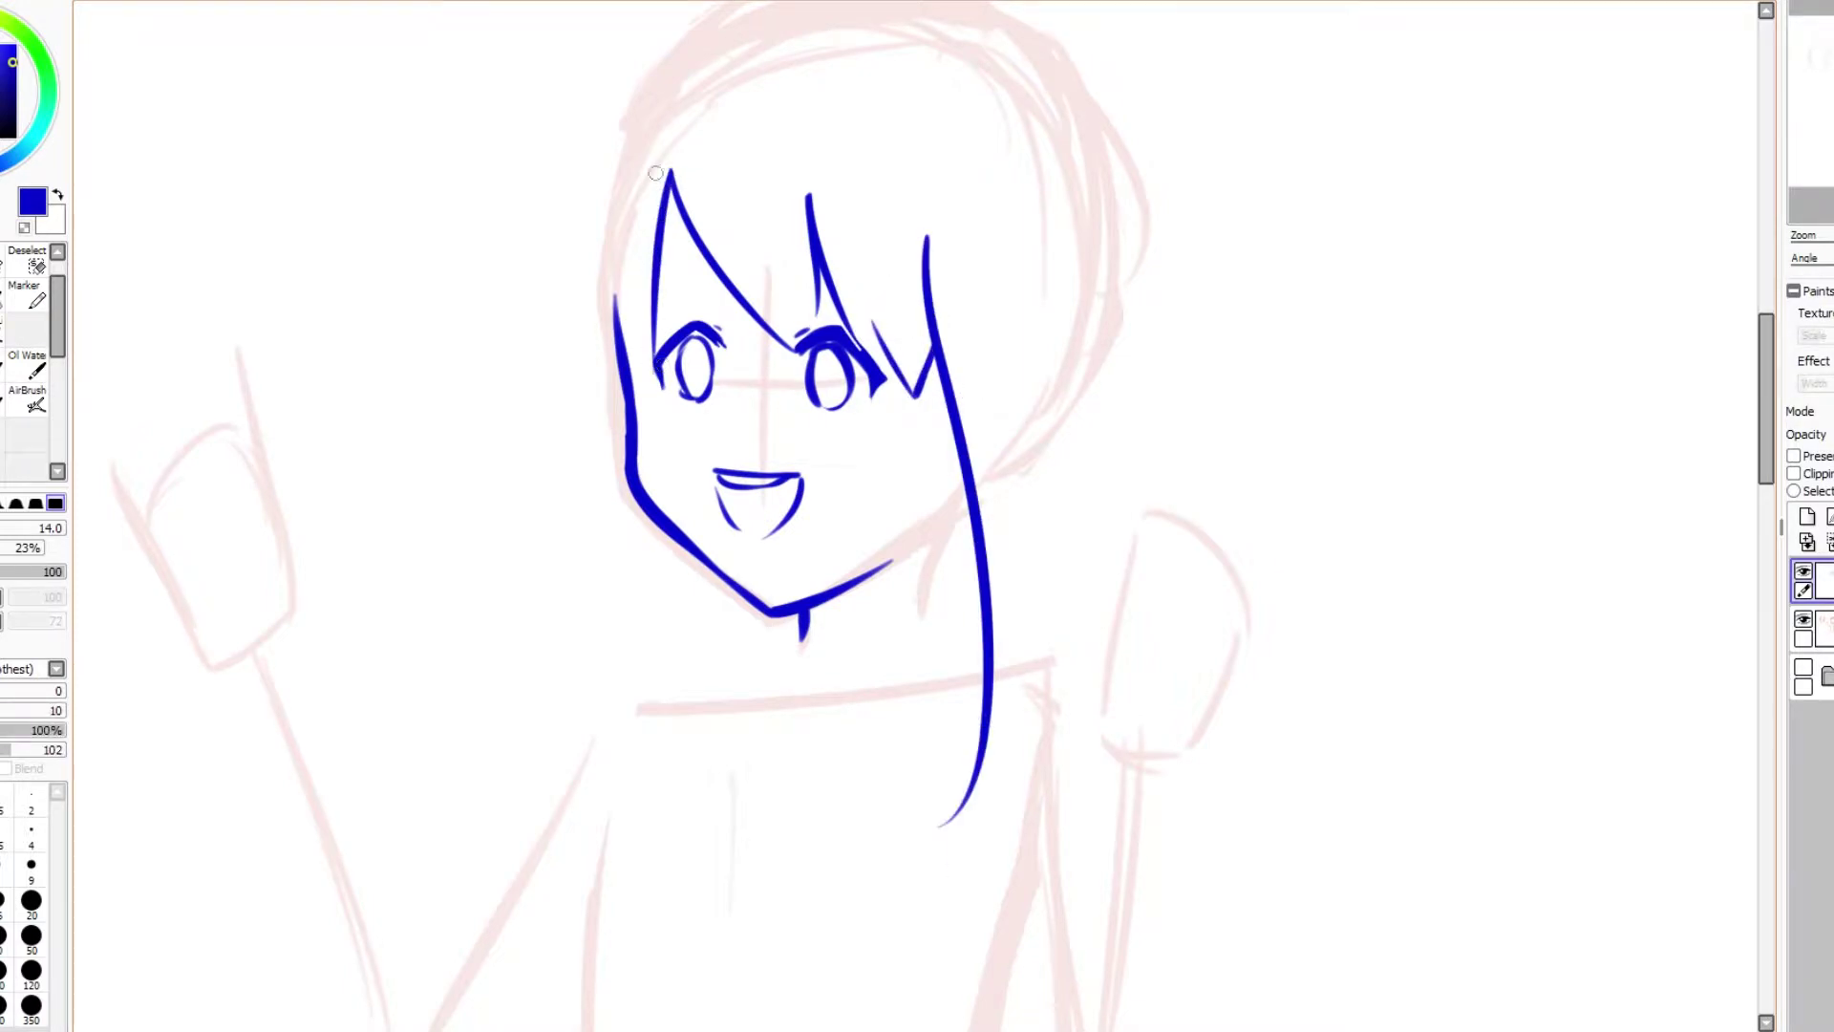
Step: Draw the outer contour of the hair on the right and join it to the long lock with a pointed, notched lower edge
{"action": "left_click_drag", "start_coordinate": [1082, 237], "coordinate": [1160, 793]}
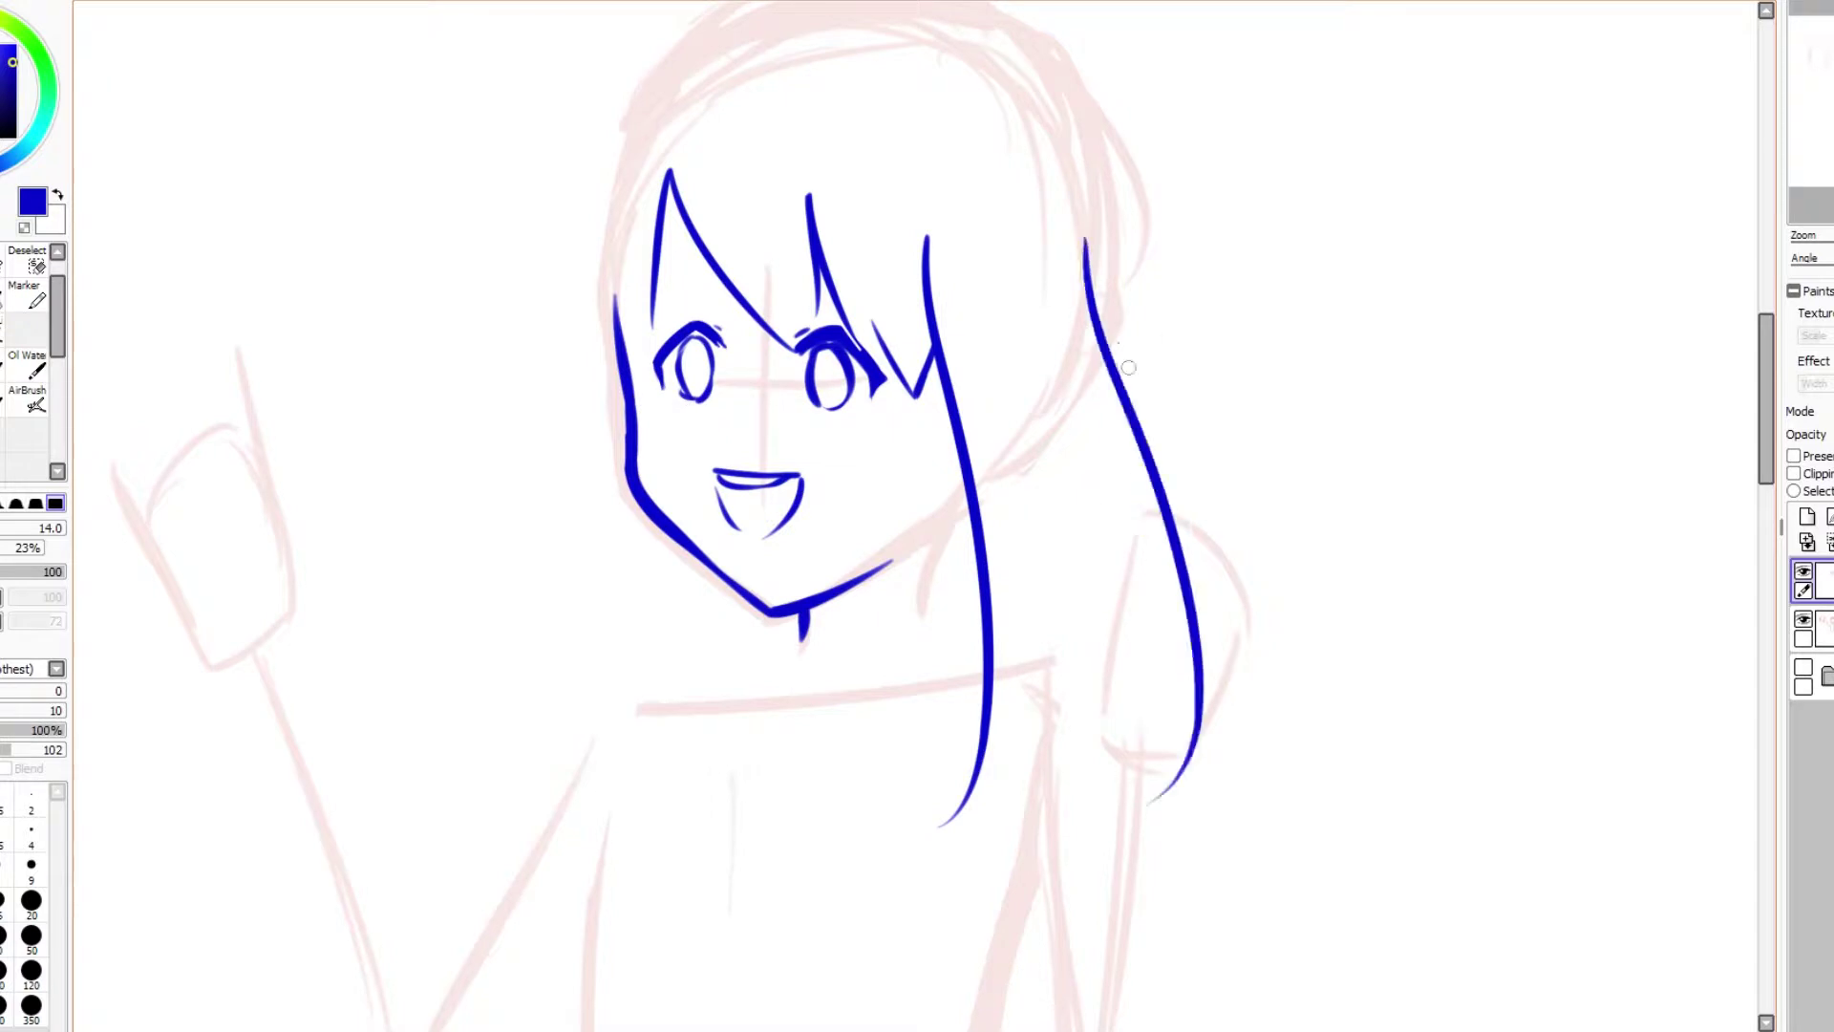
{"action": "key", "text": "ctrl+z"}
{"action": "left_click_drag", "start_coordinate": [1082, 236], "coordinate": [1104, 715]}
{"action": "left_click_drag", "start_coordinate": [1132, 530], "coordinate": [961, 807]}
{"action": "left_click_drag", "start_coordinate": [1123, 572], "coordinate": [1127, 683]}
{"action": "key", "text": "ctrl+z"}
{"action": "key", "text": "e"}
{"action": "key", "text": "n"}
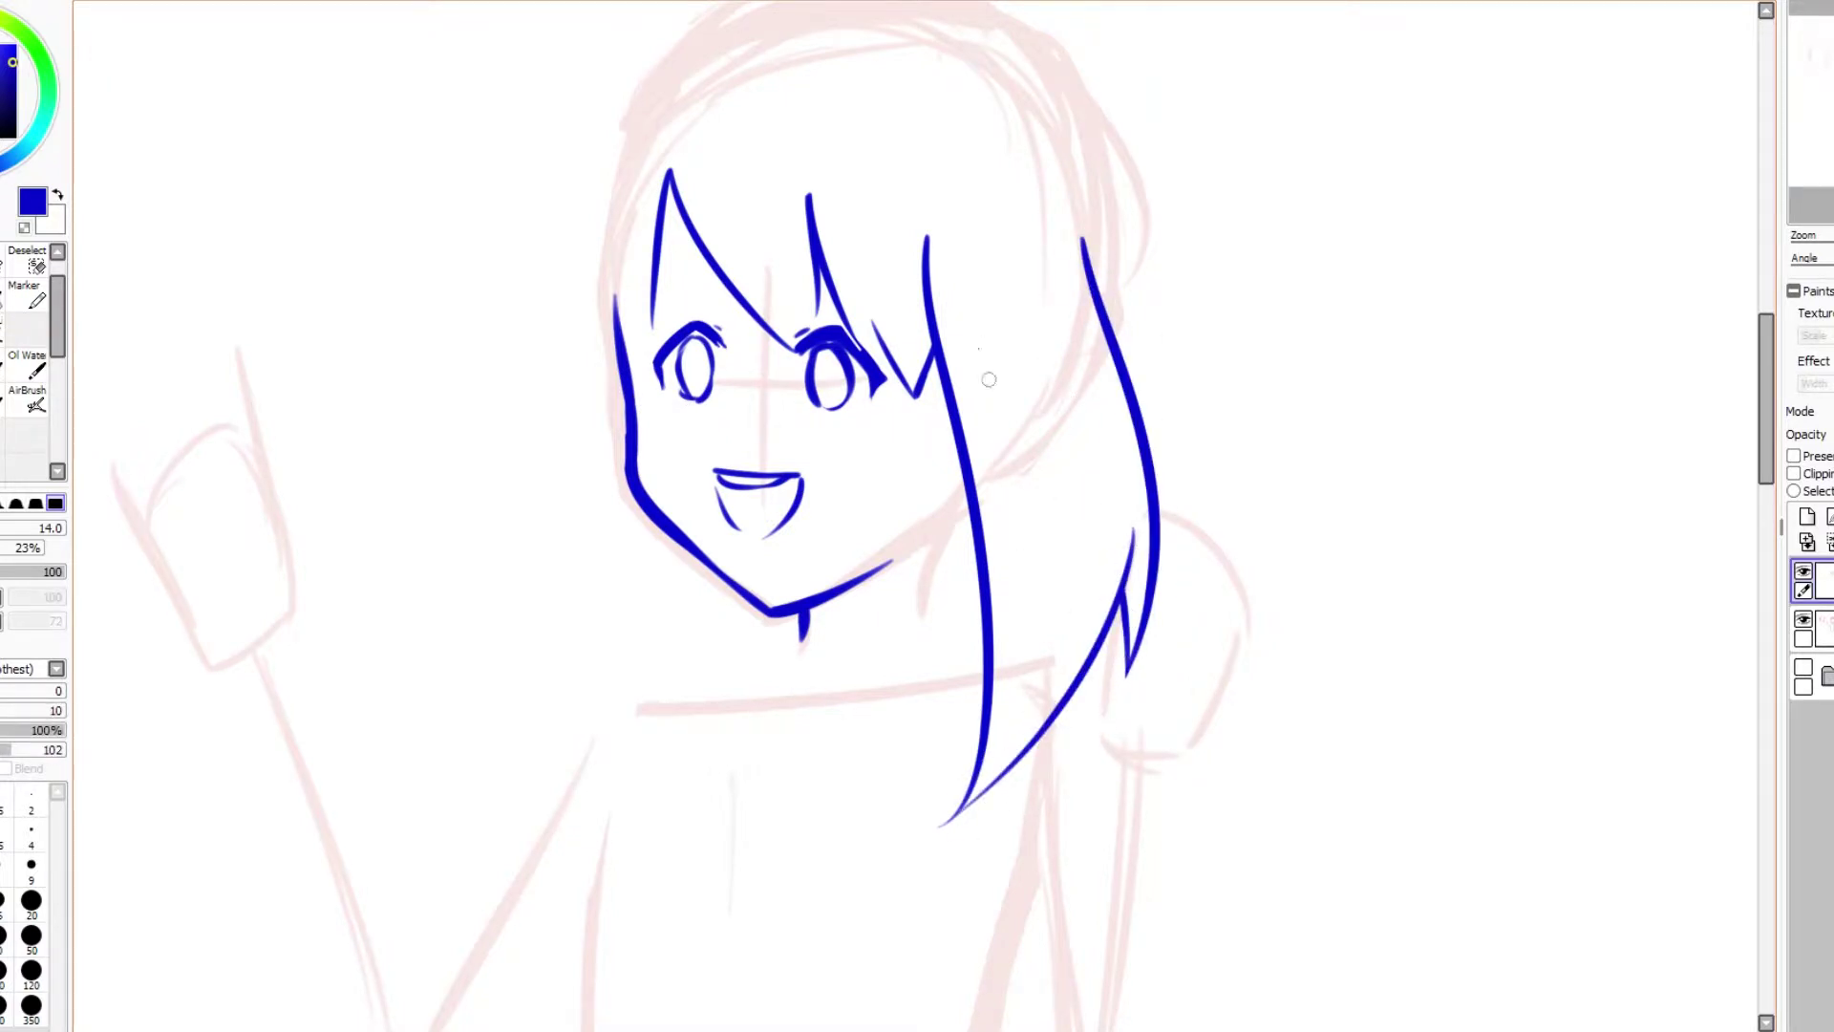
Step: Add a thin curved strand line inside the long hair section on the right, redrawing it until it reaches the lower edge
{"action": "left_click_drag", "start_coordinate": [994, 370], "coordinate": [1018, 587]}
{"action": "key", "text": "ctrl+z"}
{"action": "left_click_drag", "start_coordinate": [1035, 351], "coordinate": [1060, 702]}
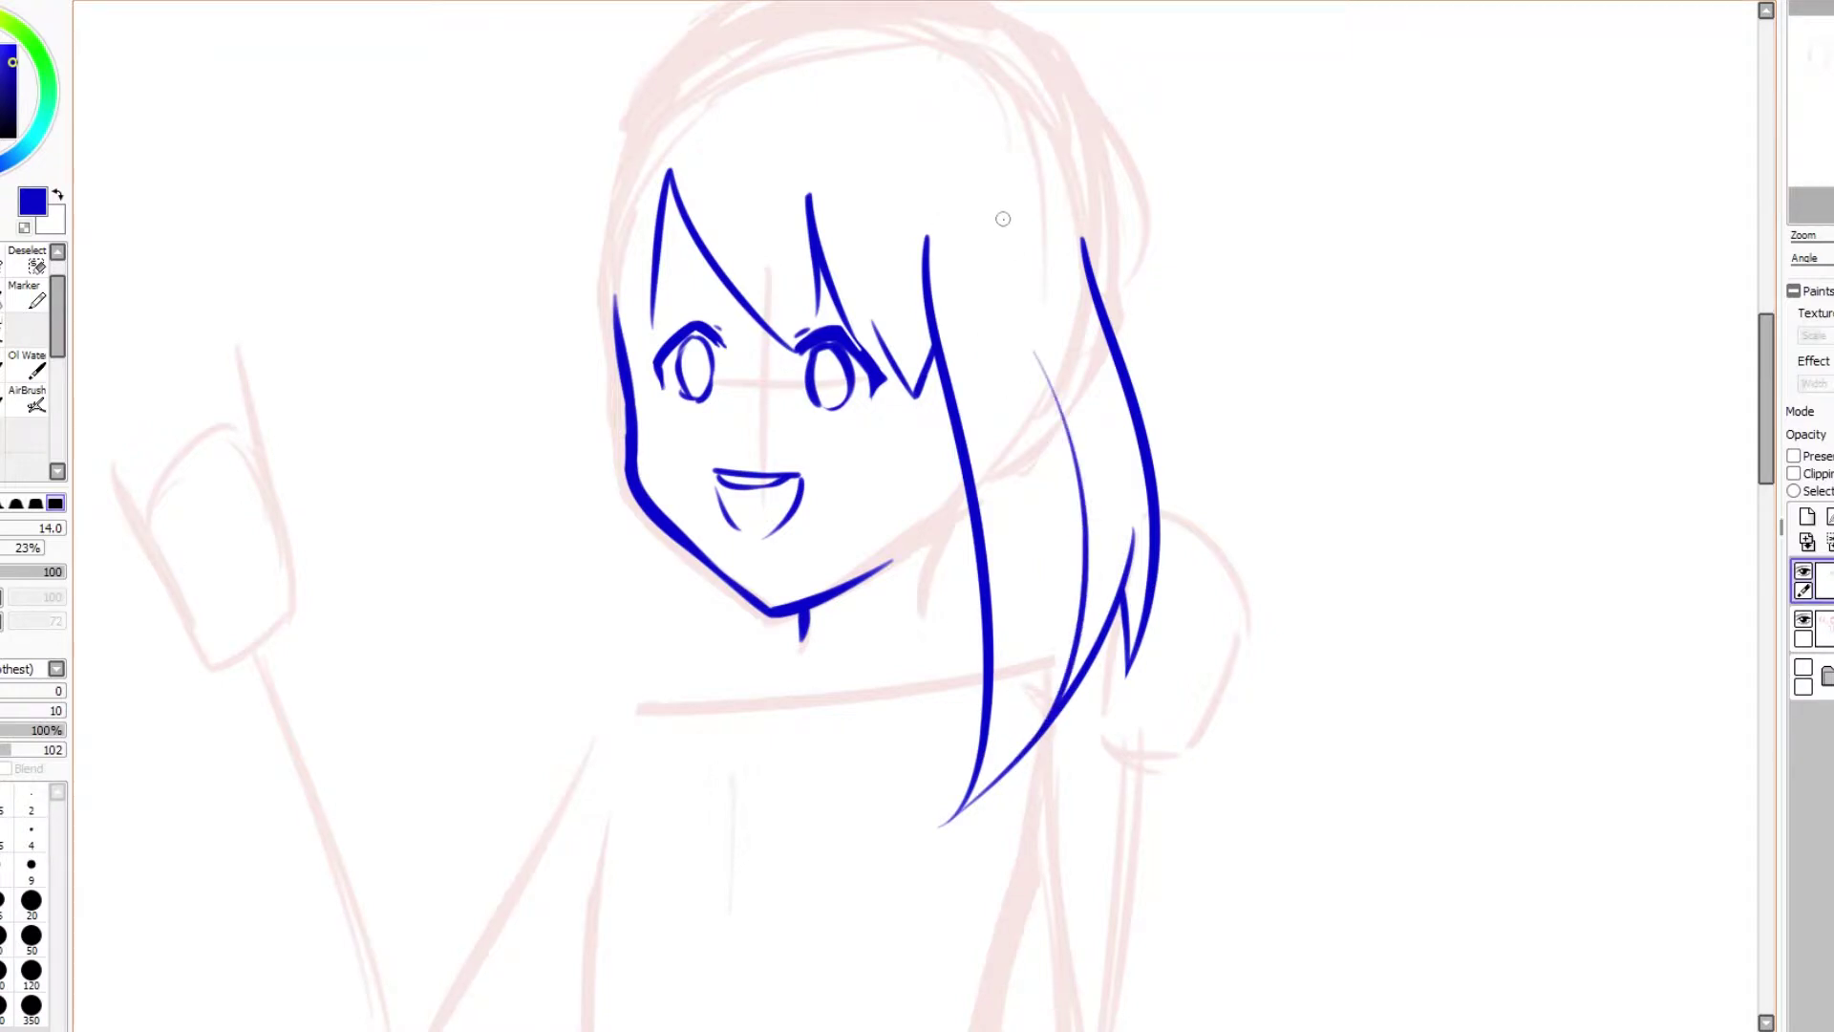
{"action": "key", "text": "ctrl+z"}
{"action": "key", "text": "ctrl+z"}
{"action": "left_click_drag", "start_coordinate": [1014, 277], "coordinate": [1084, 711]}
{"action": "left_click_drag", "start_coordinate": [1768, 435], "coordinate": [1769, 406]}
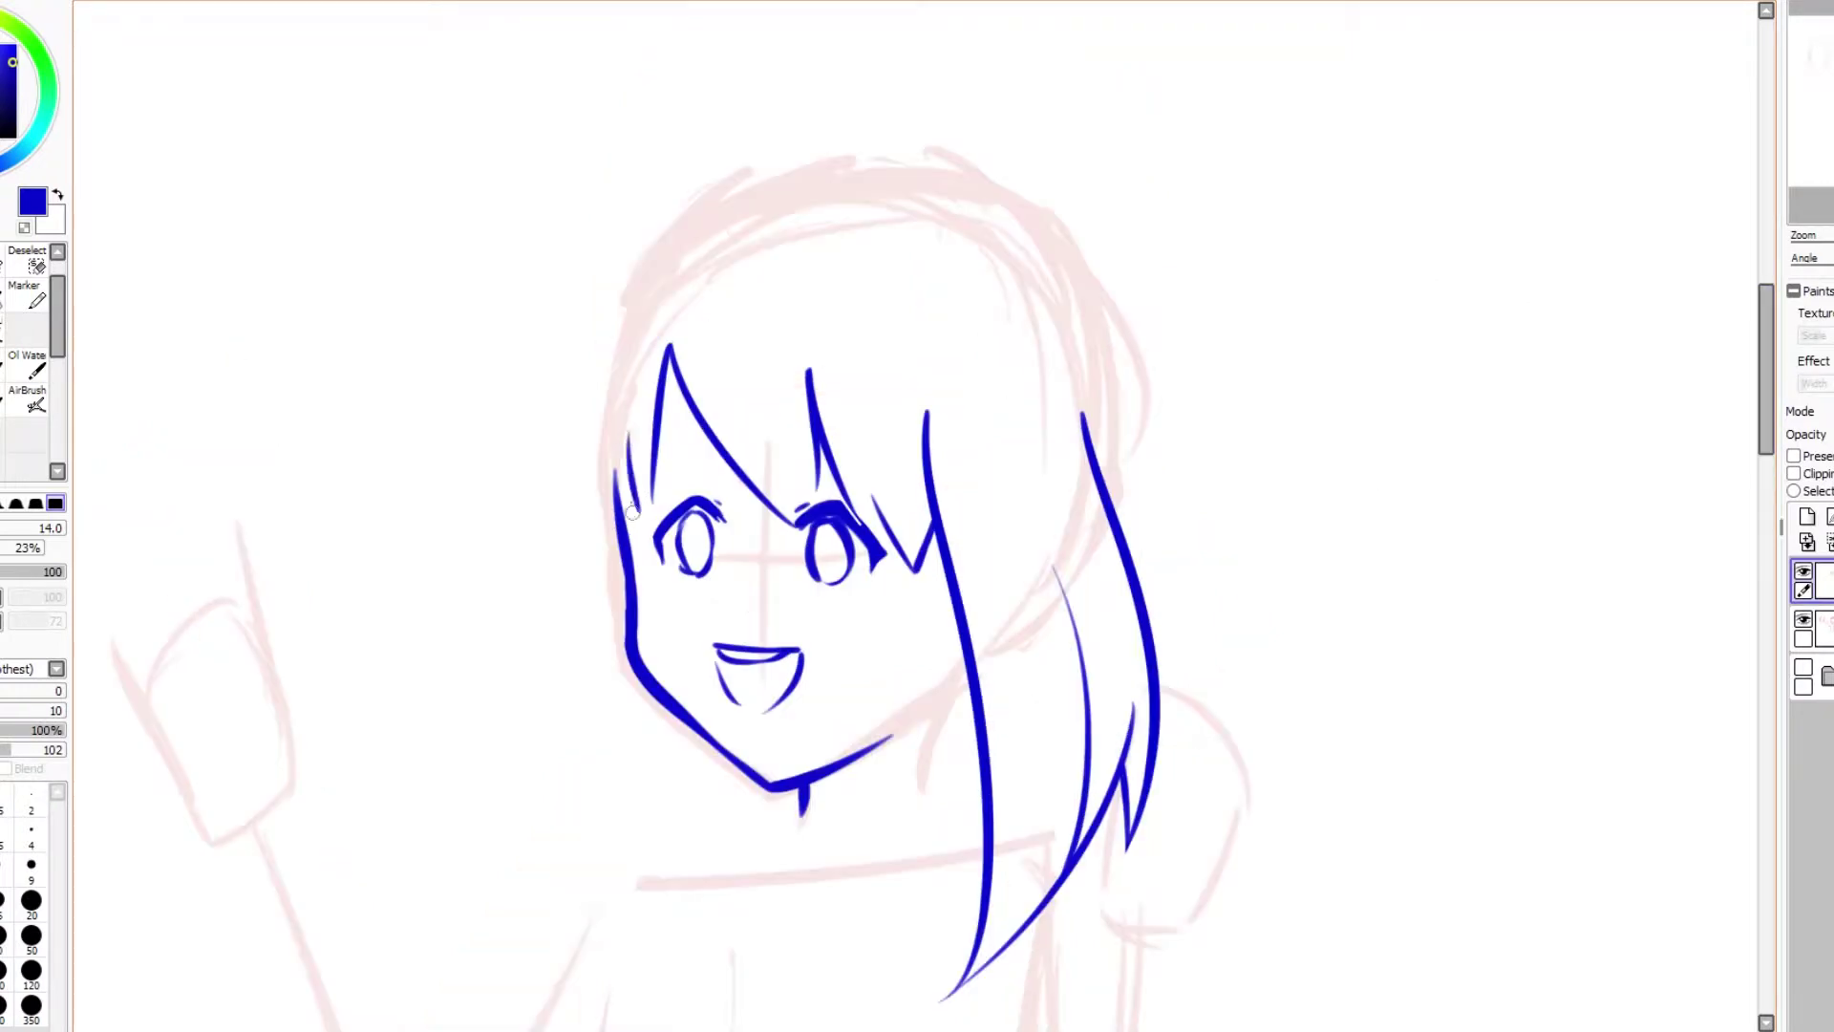
{"action": "key", "text": "ctrl+z"}
{"action": "left_click_drag", "start_coordinate": [625, 516], "coordinate": [573, 521]}
{"action": "left_click_drag", "start_coordinate": [650, 392], "coordinate": [607, 507]}
{"action": "key", "text": "ctrl+z"}
{"action": "left_click_drag", "start_coordinate": [565, 409], "coordinate": [540, 932]}
{"action": "key", "text": "ctrl+z"}
Step: Draw a long curved hair lock on the left of the face and a short neck line beside the right lock
{"action": "scroll", "coordinate": [463, 418], "scroll_direction": "down", "scroll_amount": 2}
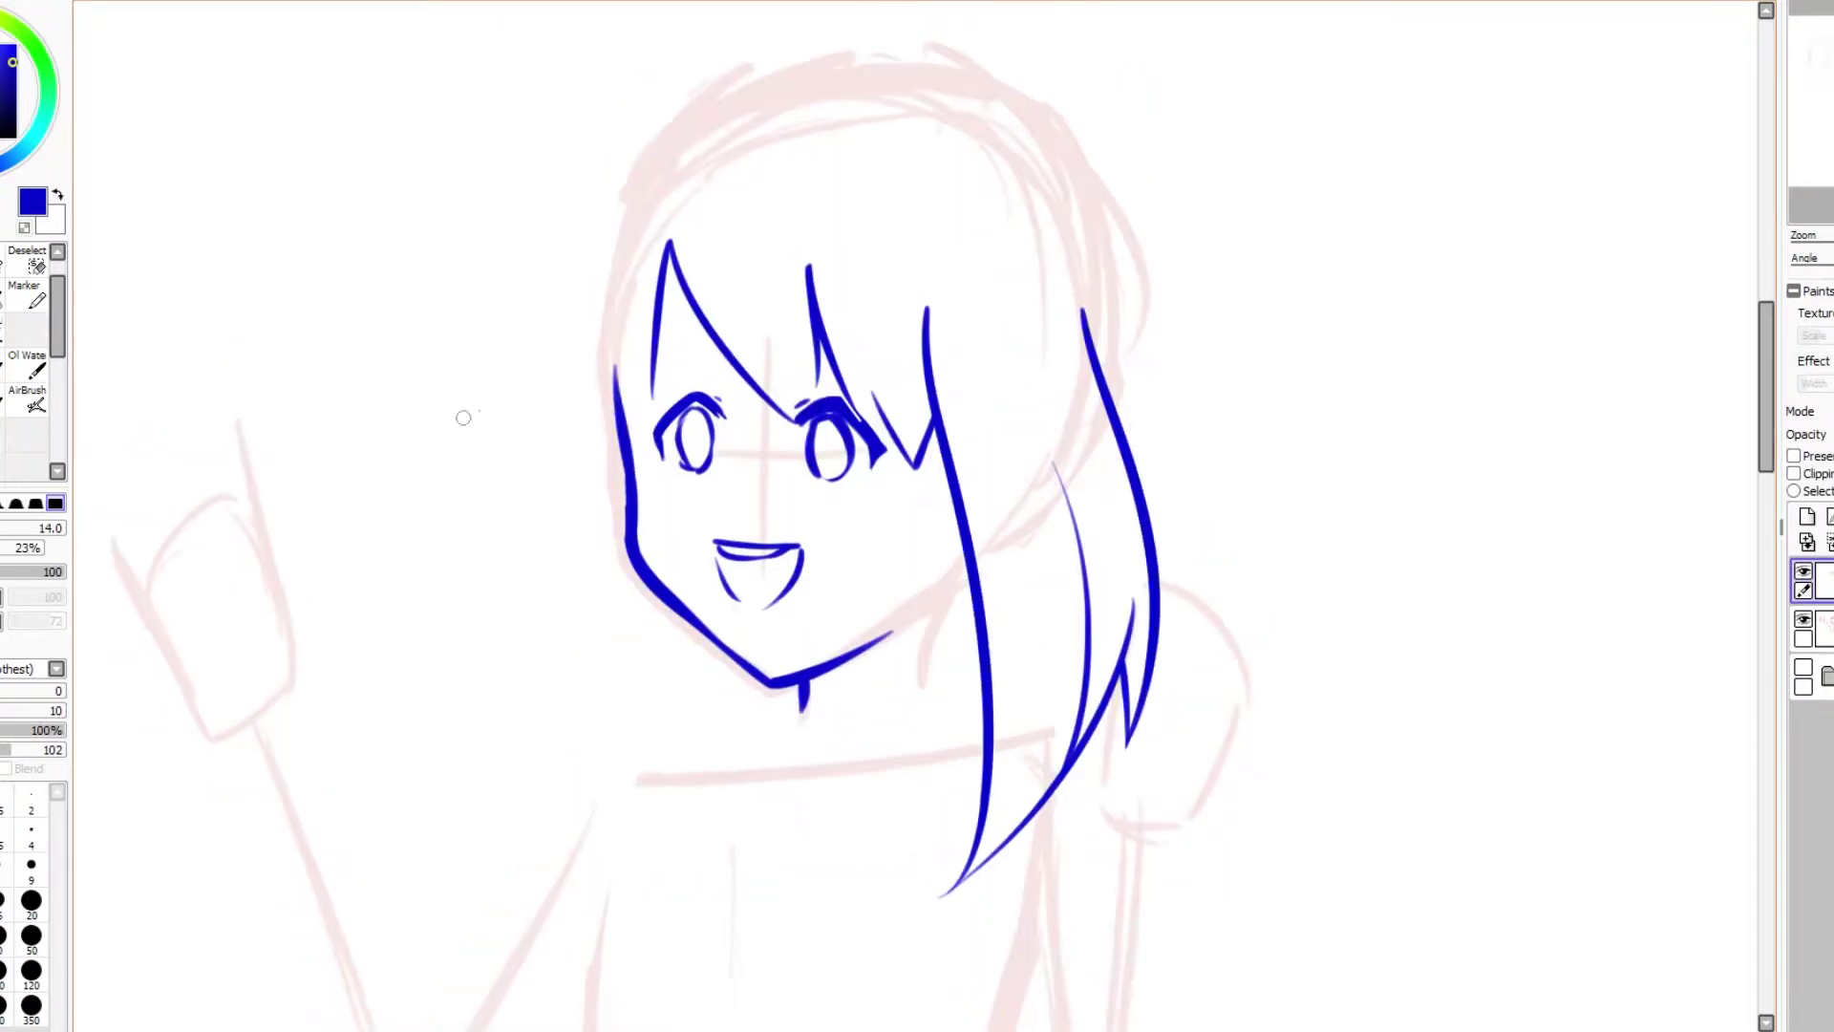
{"action": "mouse_move", "coordinate": [537, 323]}
{"action": "left_mouse_down"}
{"action": "mouse_move", "coordinate": [604, 893]}
{"action": "mouse_move", "coordinate": [592, 829]}
{"action": "left_mouse_up"}
{"action": "key", "text": "ctrl+z"}
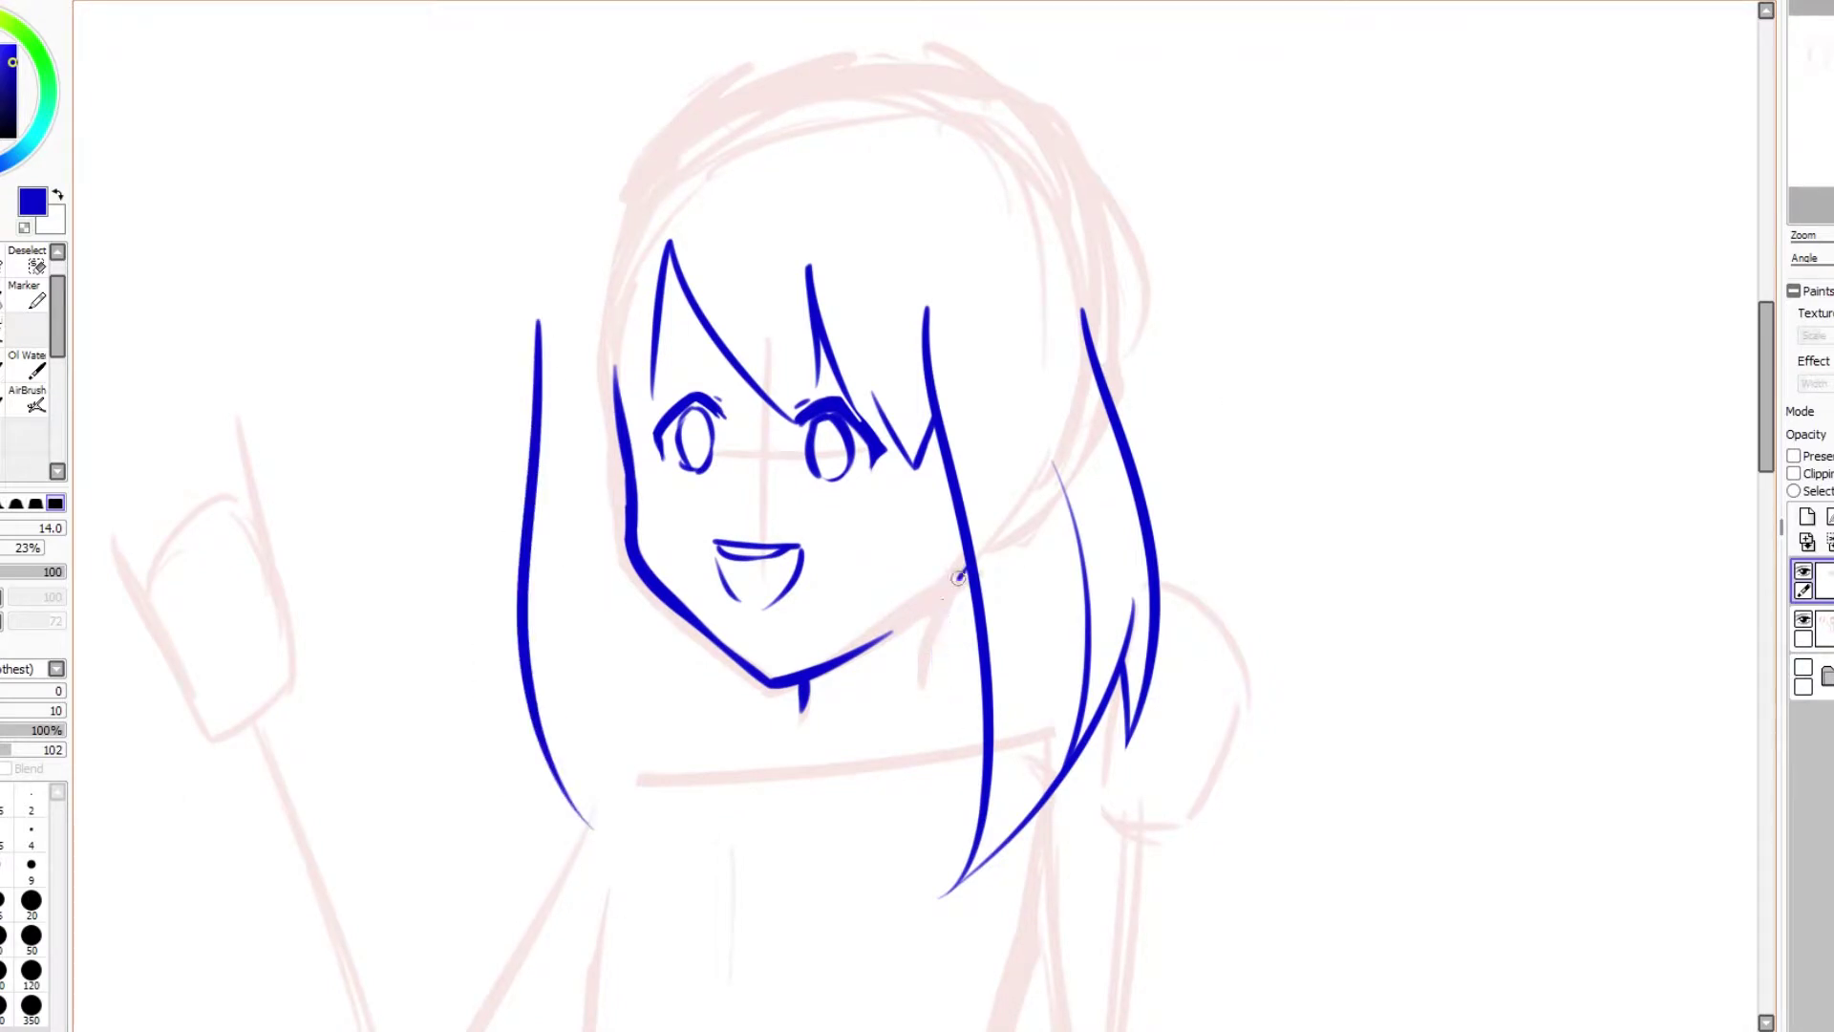
{"action": "left_click_drag", "start_coordinate": [955, 599], "coordinate": [956, 662]}
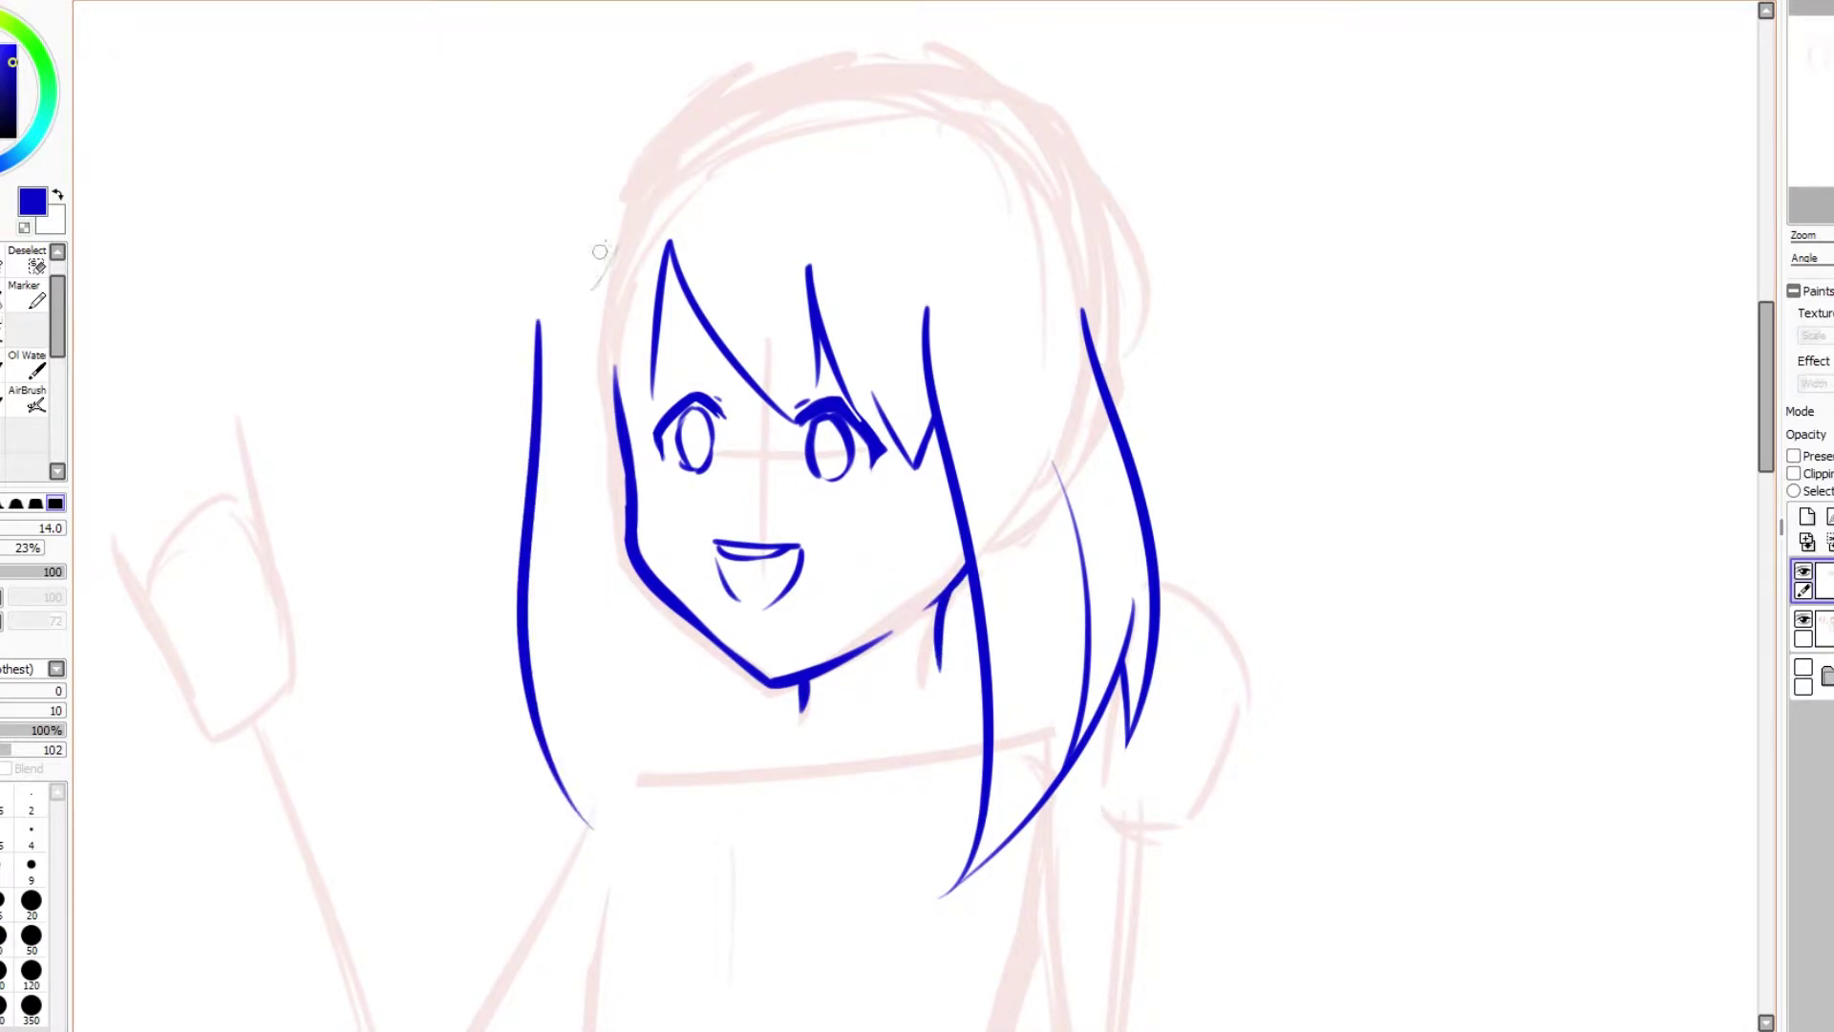
Step: Draw a curved side-bang lock over the left temple with pointed tips beside the left eye
{"action": "left_click_drag", "start_coordinate": [600, 251], "coordinate": [574, 526]}
{"action": "key", "text": "ctrl+z"}
{"action": "mouse_move", "coordinate": [621, 174]}
{"action": "left_mouse_down"}
{"action": "mouse_move", "coordinate": [570, 253]}
{"action": "mouse_move", "coordinate": [614, 489]}
{"action": "left_mouse_up"}
{"action": "left_click_drag", "start_coordinate": [630, 284], "coordinate": [616, 487]}
{"action": "left_click_drag", "start_coordinate": [629, 329], "coordinate": [649, 421]}
{"action": "key", "text": "ctrl+z"}
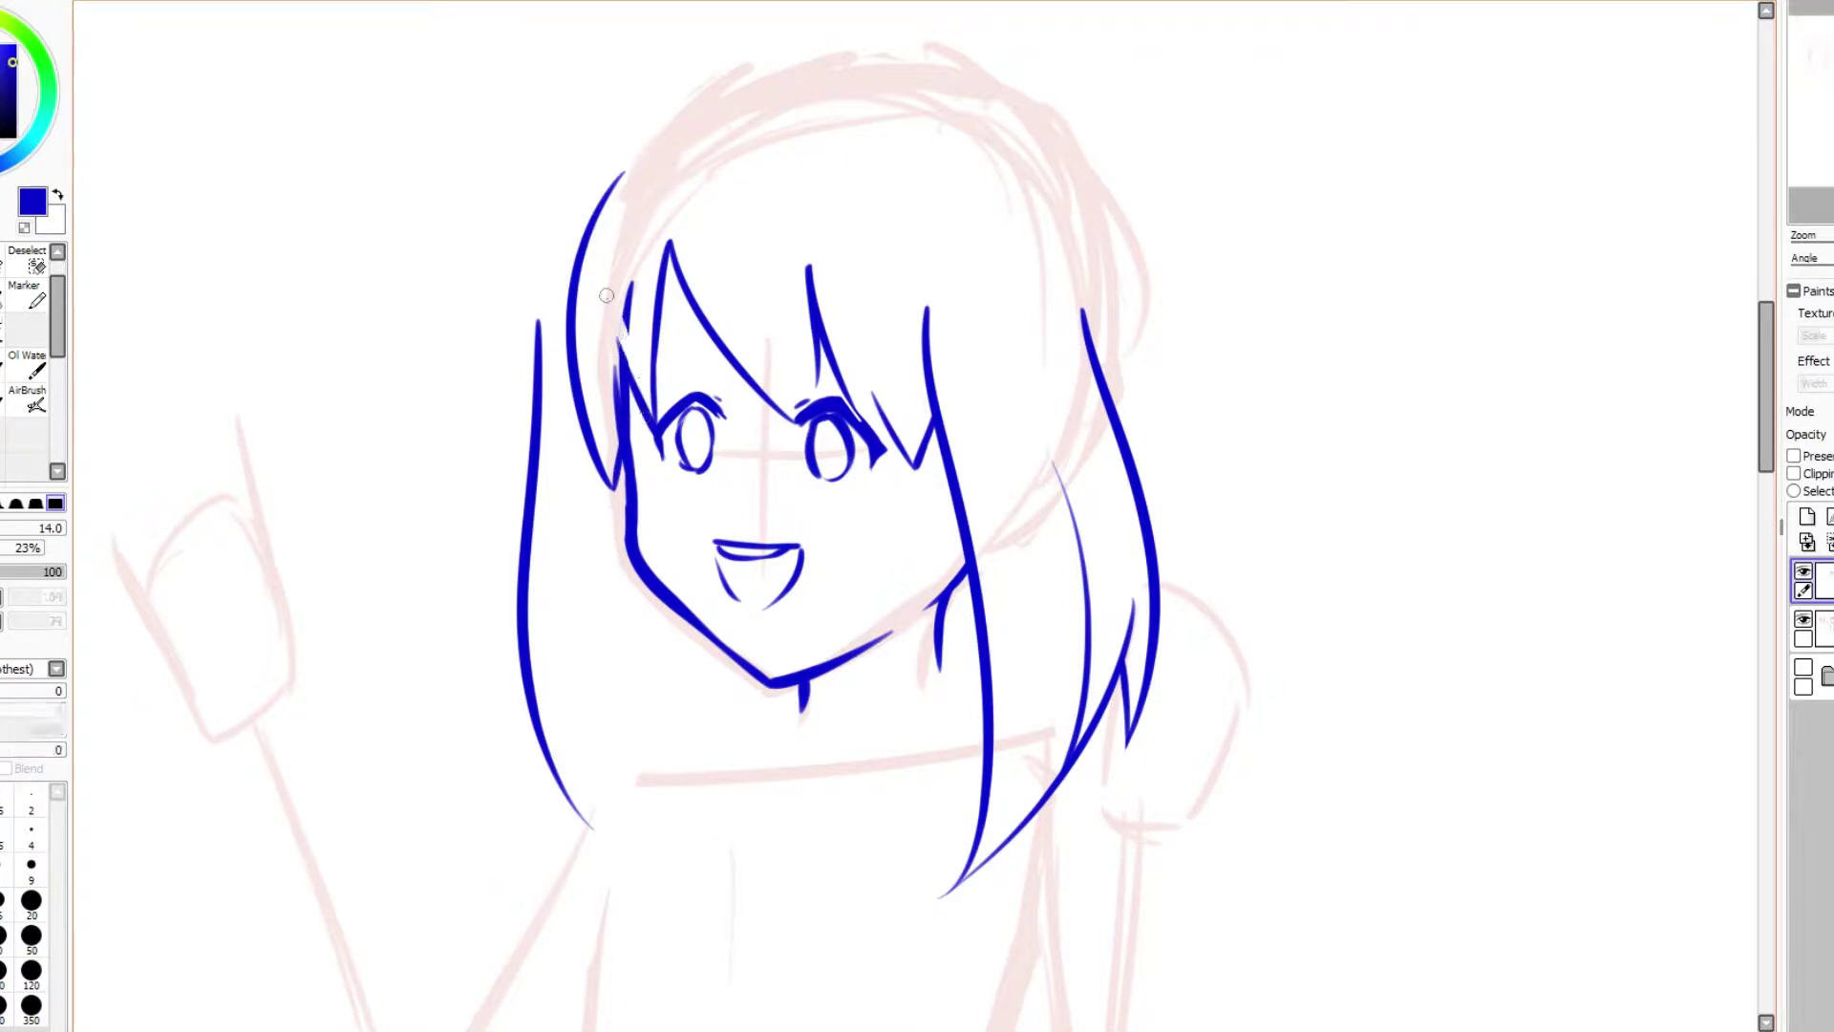
Step: Draw the upper hair outline from the left temple over the crown, with a small notch and short parting strands
{"action": "key", "text": "ctrl+z"}
{"action": "mouse_move", "coordinate": [609, 310]}
{"action": "left_mouse_down"}
{"action": "mouse_move", "coordinate": [621, 487]}
{"action": "mouse_move", "coordinate": [636, 361]}
{"action": "mouse_move", "coordinate": [766, 210]}
{"action": "mouse_move", "coordinate": [883, 222]}
{"action": "mouse_move", "coordinate": [923, 282]}
{"action": "left_mouse_up"}
{"action": "key", "text": "ctrl+z"}
{"action": "key", "text": "ctrl+z"}
{"action": "key", "text": "ctrl+z"}
{"action": "scroll", "coordinate": [707, 134], "scroll_direction": "up", "scroll_amount": 3}
{"action": "left_click_drag", "start_coordinate": [626, 302], "coordinate": [698, 249]}
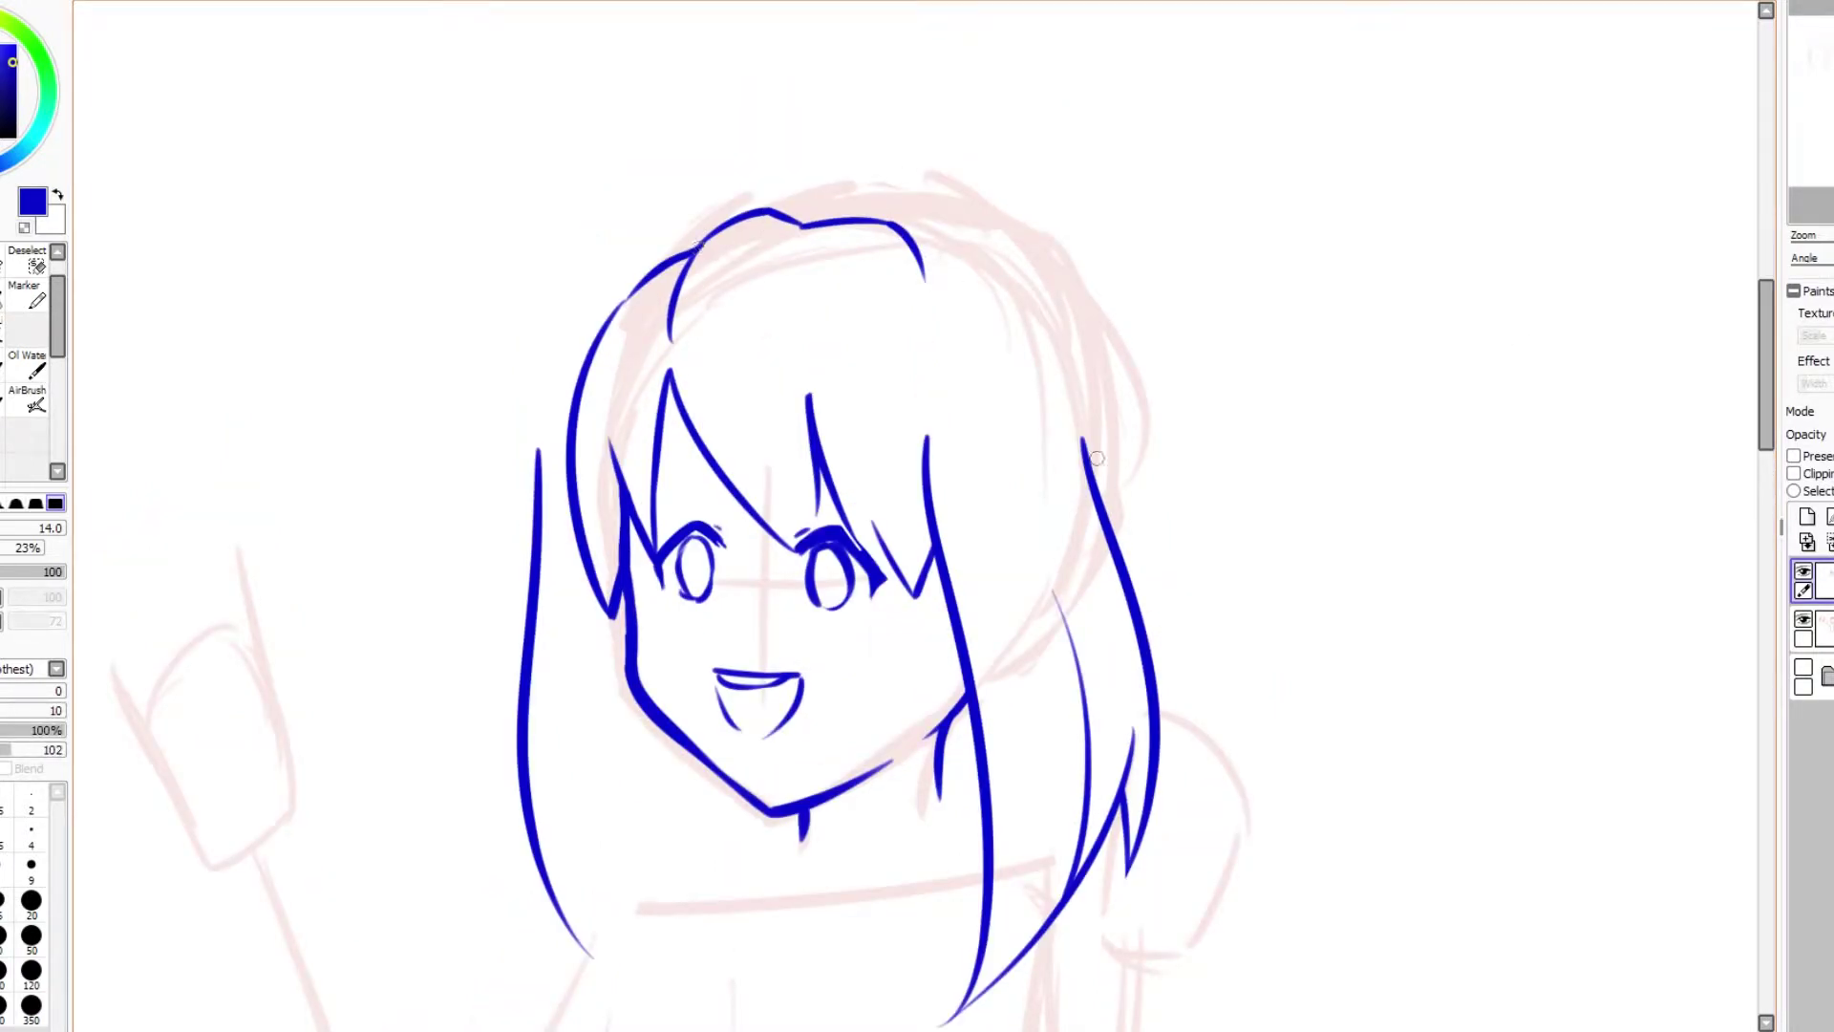
Step: Continue the hair outline from the crown down the right side of the head to the outer lock
{"action": "mouse_move", "coordinate": [1078, 430]}
{"action": "left_mouse_down"}
{"action": "mouse_move", "coordinate": [917, 215]}
{"action": "mouse_move", "coordinate": [898, 222]}
{"action": "mouse_move", "coordinate": [1037, 256]}
{"action": "mouse_move", "coordinate": [1089, 377]}
{"action": "mouse_move", "coordinate": [1092, 468]}
{"action": "left_mouse_up"}
{"action": "key", "text": "ctrl+z"}
{"action": "left_click_drag", "start_coordinate": [1077, 320], "coordinate": [1092, 473]}
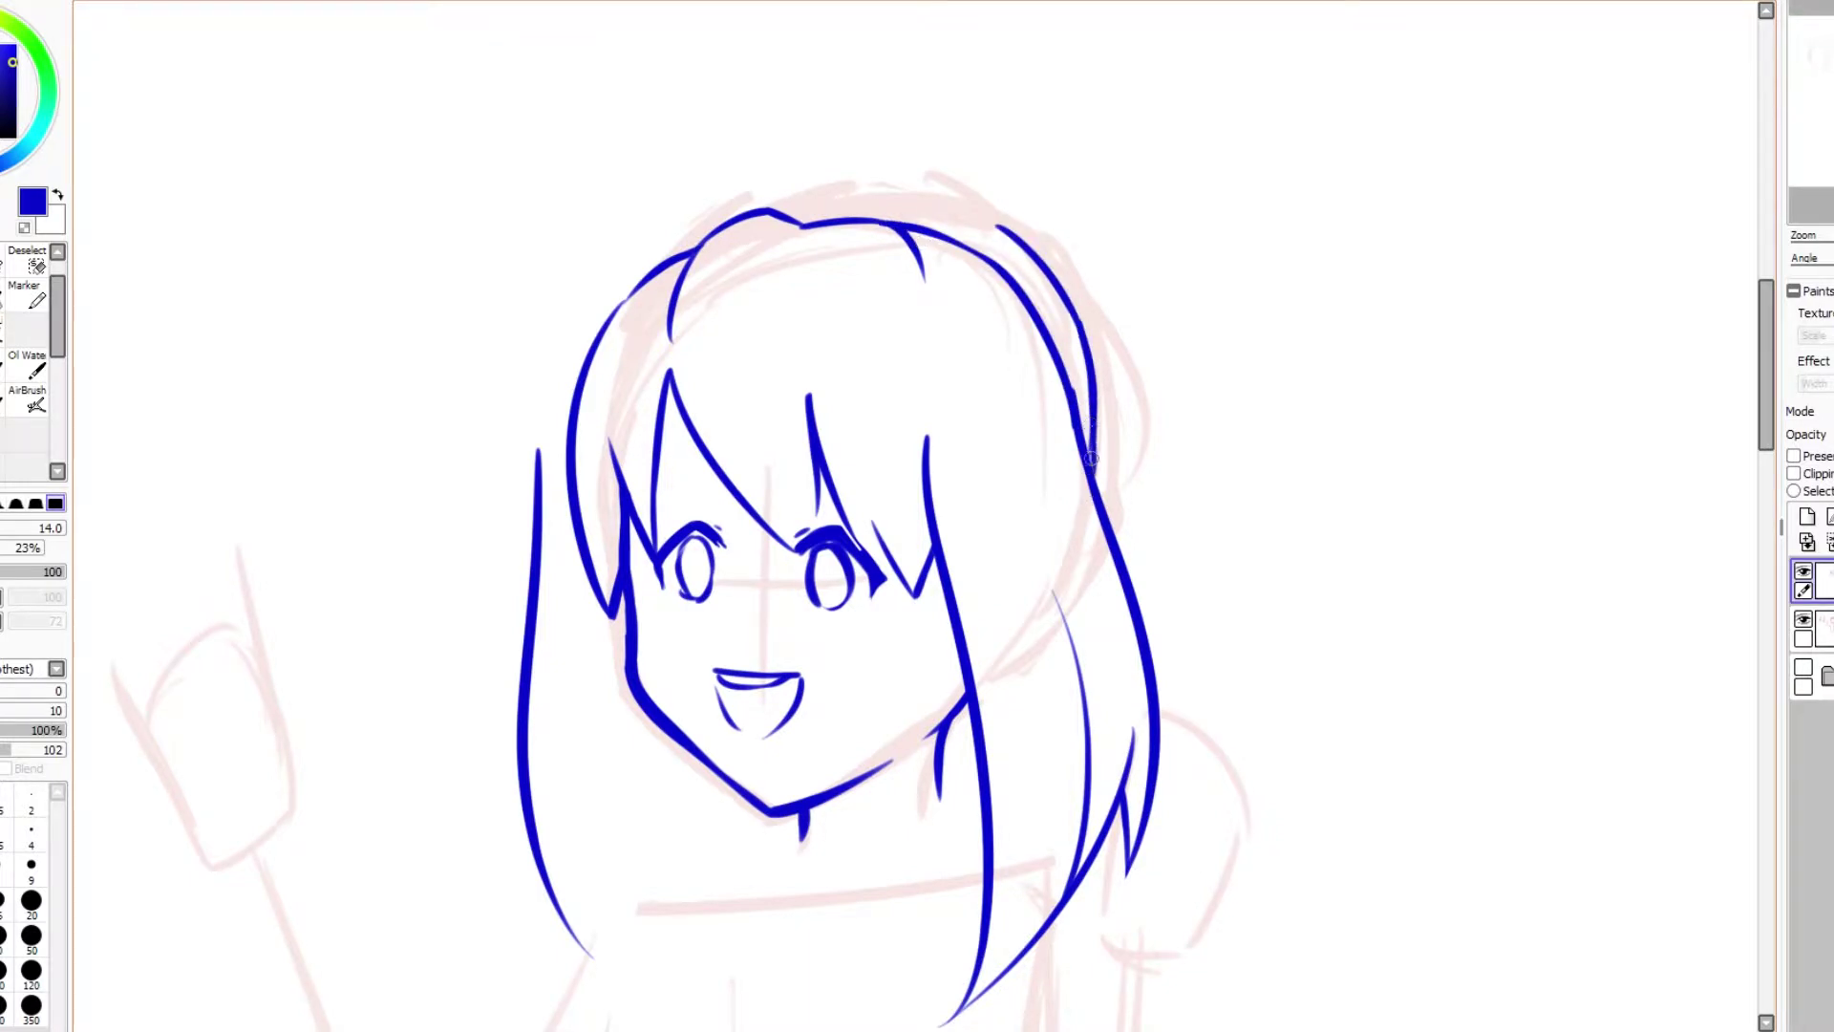
{"action": "key", "text": "ctrl+z"}
{"action": "key", "text": "ctrl+z"}
{"action": "left_click_drag", "start_coordinate": [1045, 267], "coordinate": [1080, 428]}
{"action": "key", "text": "End"}
{"action": "key", "text": "End"}
{"action": "key", "text": "End"}
{"action": "key", "text": "End"}
{"action": "key", "text": "End"}
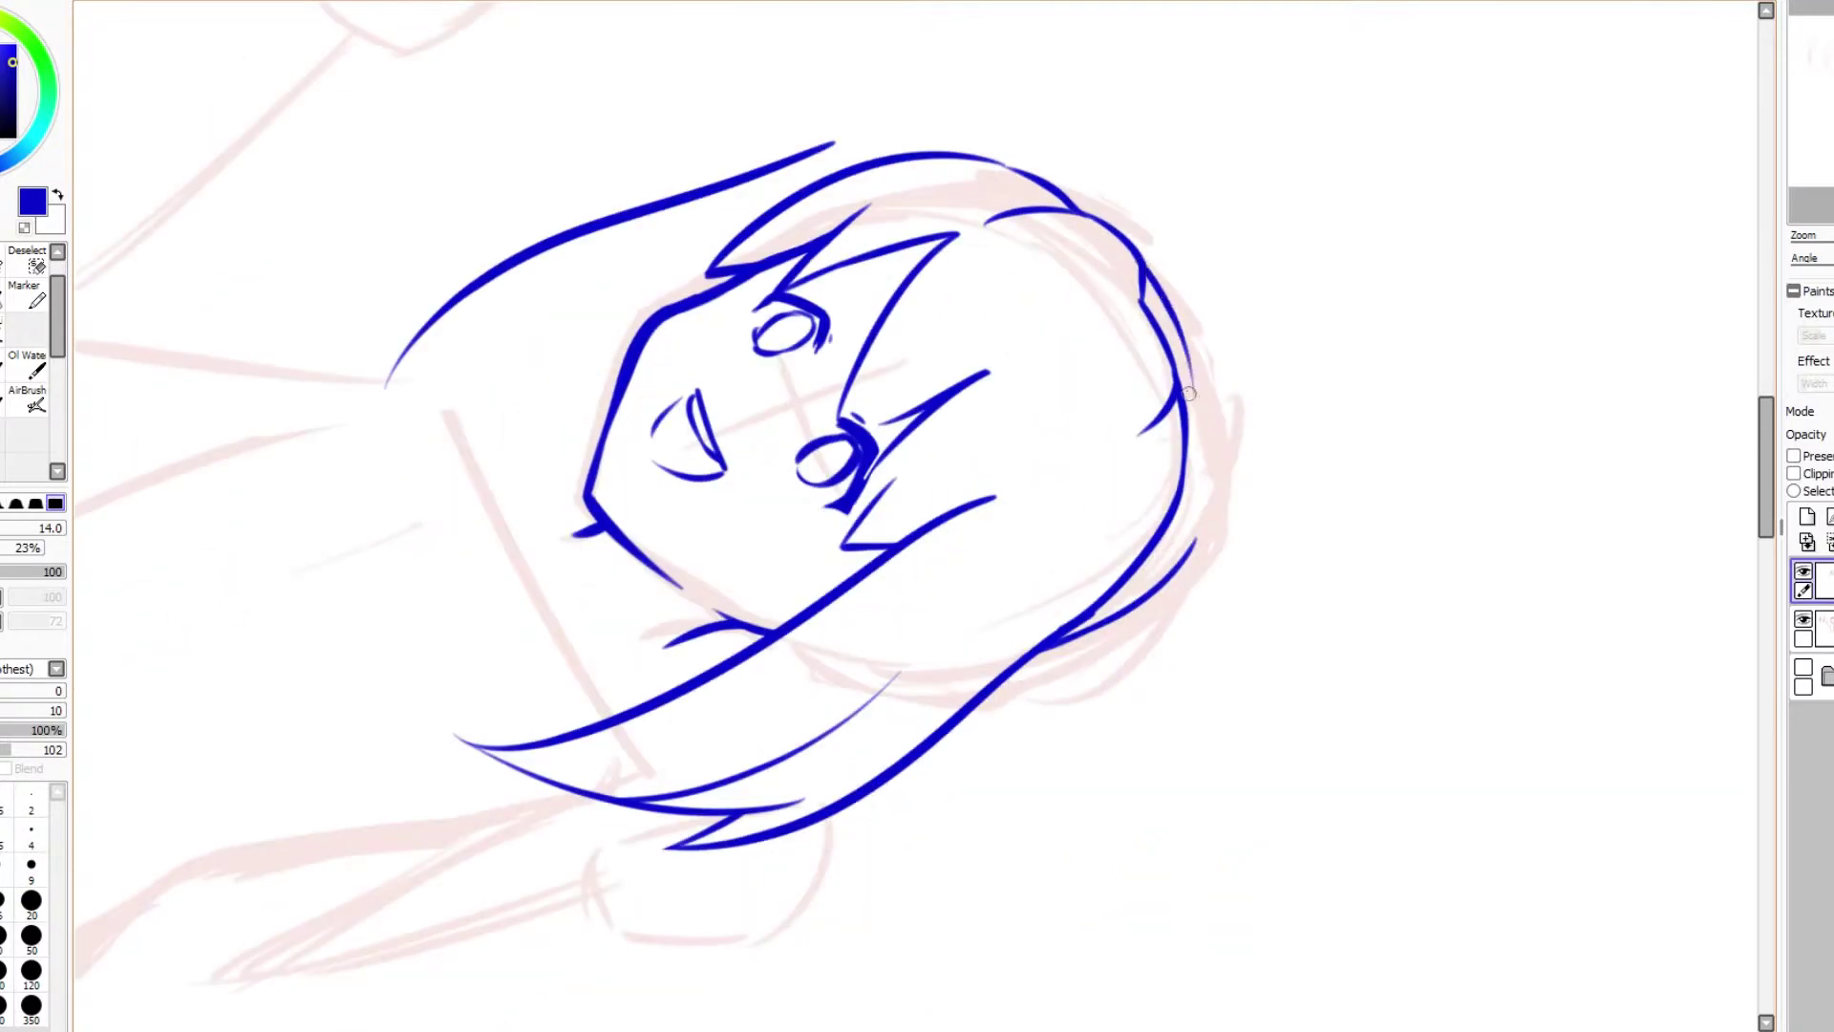
{"action": "mouse_move", "coordinate": [1187, 291]}
{"action": "left_mouse_down"}
{"action": "mouse_move", "coordinate": [1213, 497]}
{"action": "mouse_move", "coordinate": [1184, 573]}
{"action": "left_mouse_up"}
{"action": "key", "text": "ctrl+z"}
{"action": "key", "text": "End"}
{"action": "key", "text": "End"}
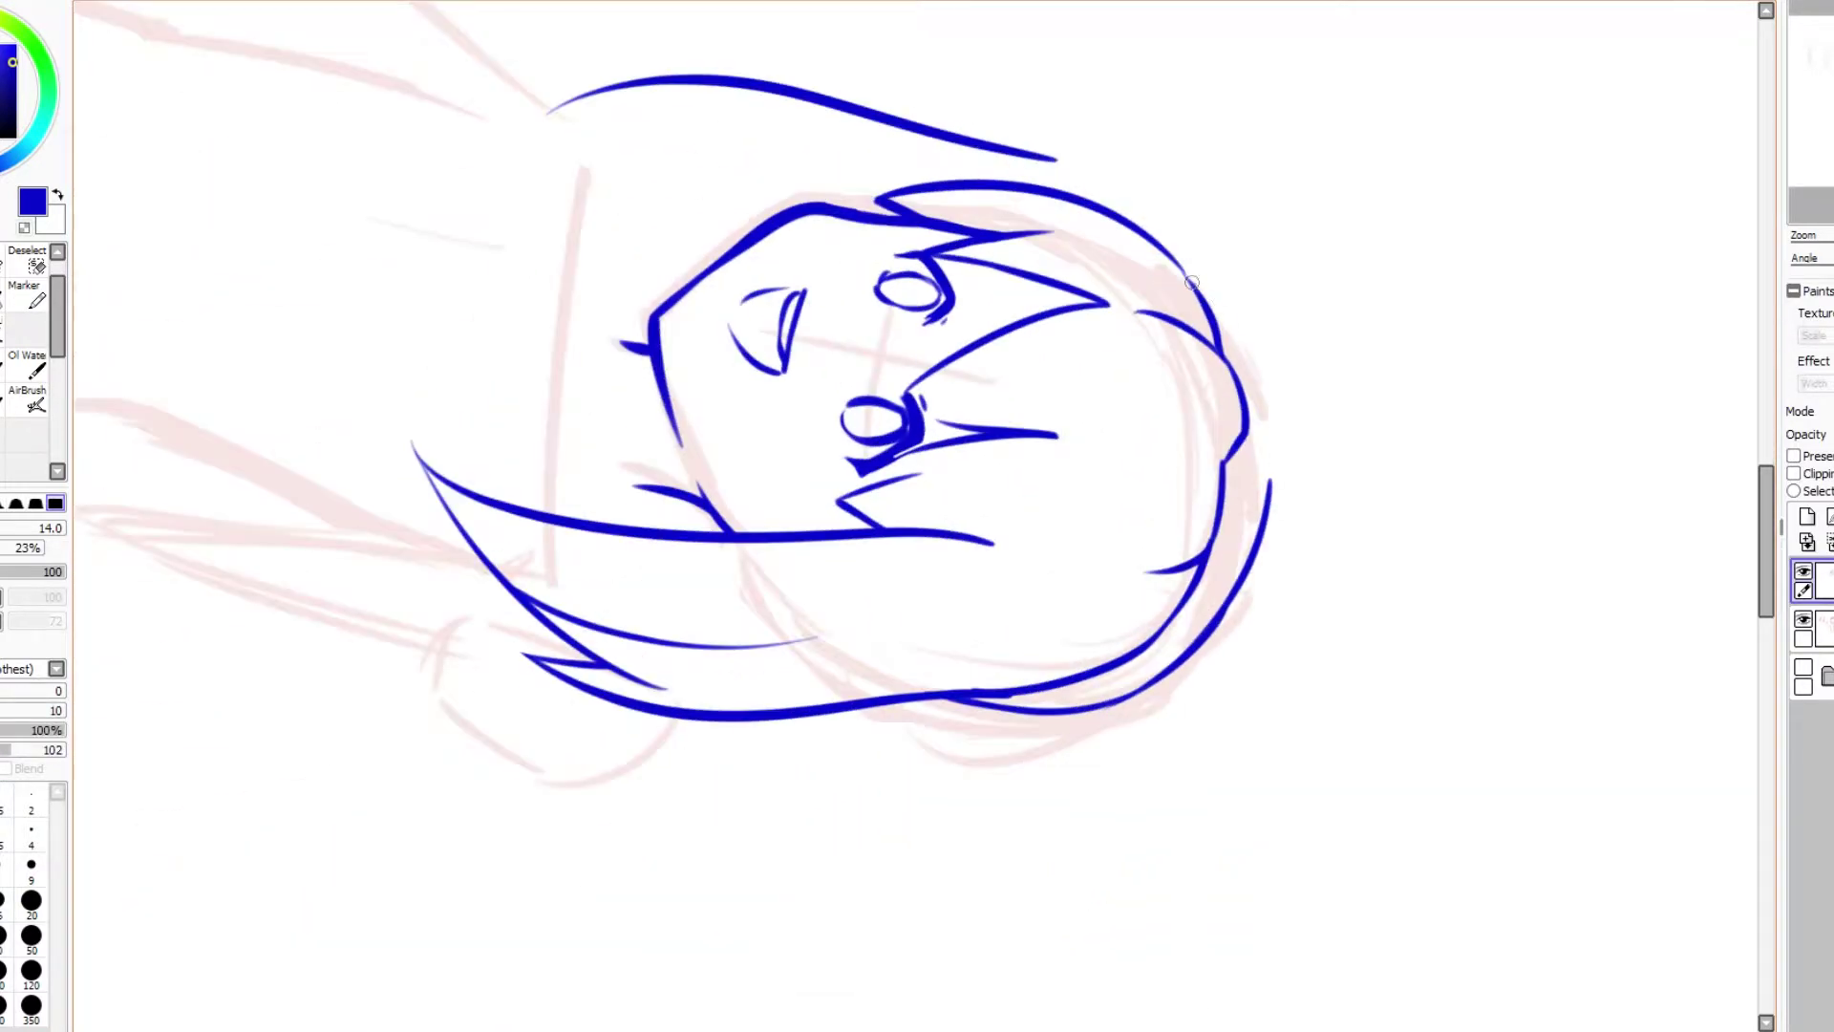
{"action": "mouse_move", "coordinate": [1187, 273]}
{"action": "left_mouse_down"}
{"action": "mouse_move", "coordinate": [1259, 401]}
{"action": "mouse_move", "coordinate": [1269, 482]}
{"action": "left_mouse_up"}
{"action": "key", "text": "Home"}
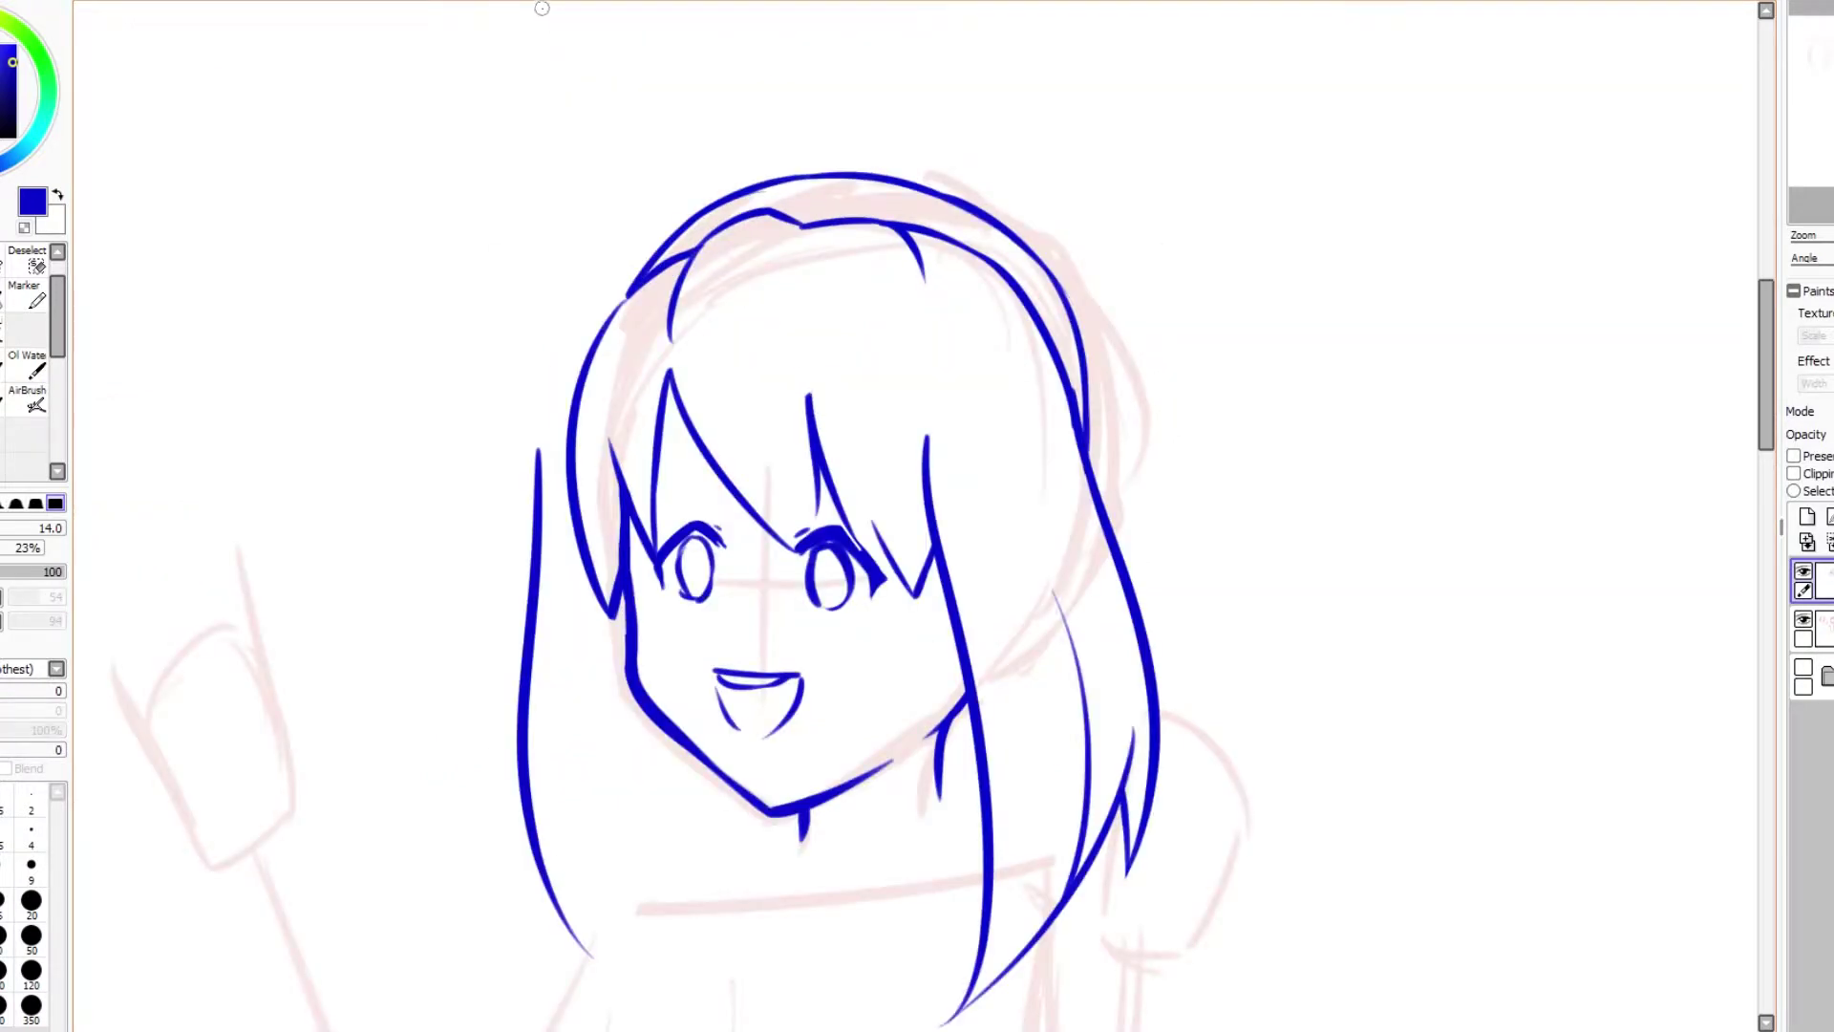
Step: Thicken the right side of the crown outline and draw a second contour just outside it over the top of the head
{"action": "mouse_move", "coordinate": [893, 225]}
{"action": "left_mouse_down"}
{"action": "mouse_move", "coordinate": [1003, 277]}
{"action": "mouse_move", "coordinate": [1038, 334]}
{"action": "left_mouse_up"}
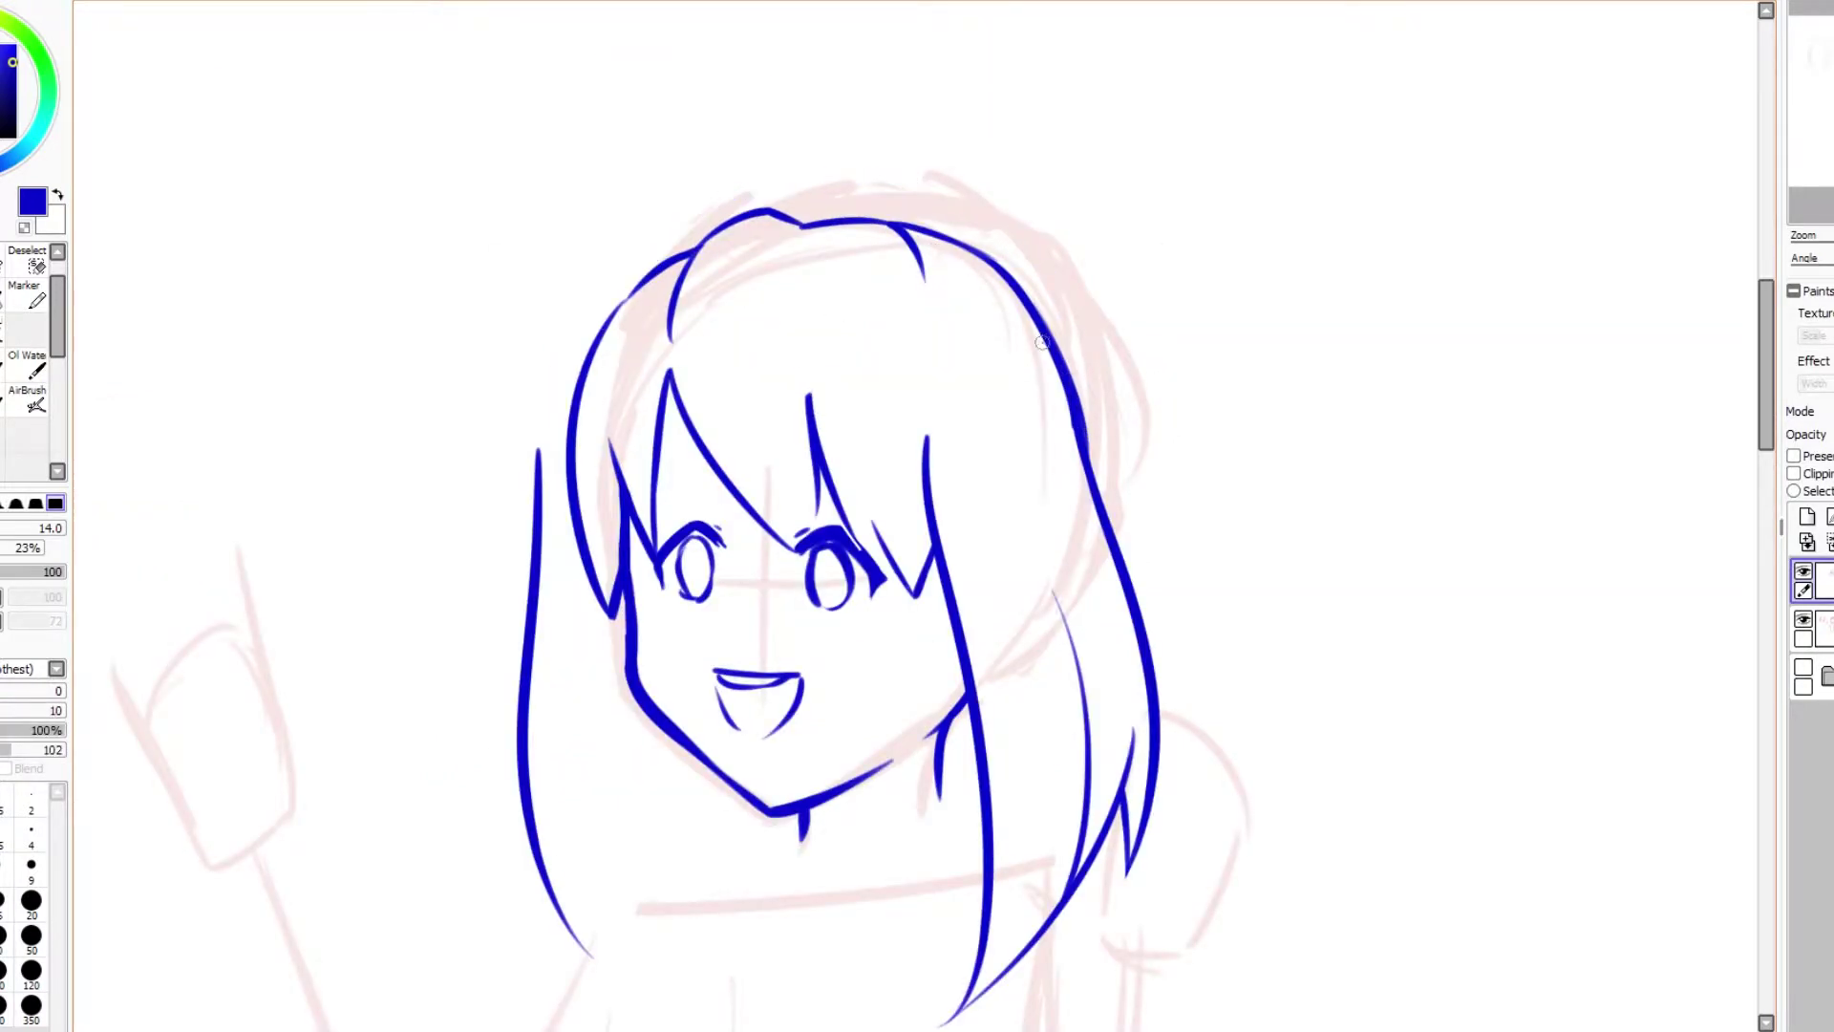
{"action": "left_click_drag", "start_coordinate": [769, 203], "coordinate": [975, 223]}
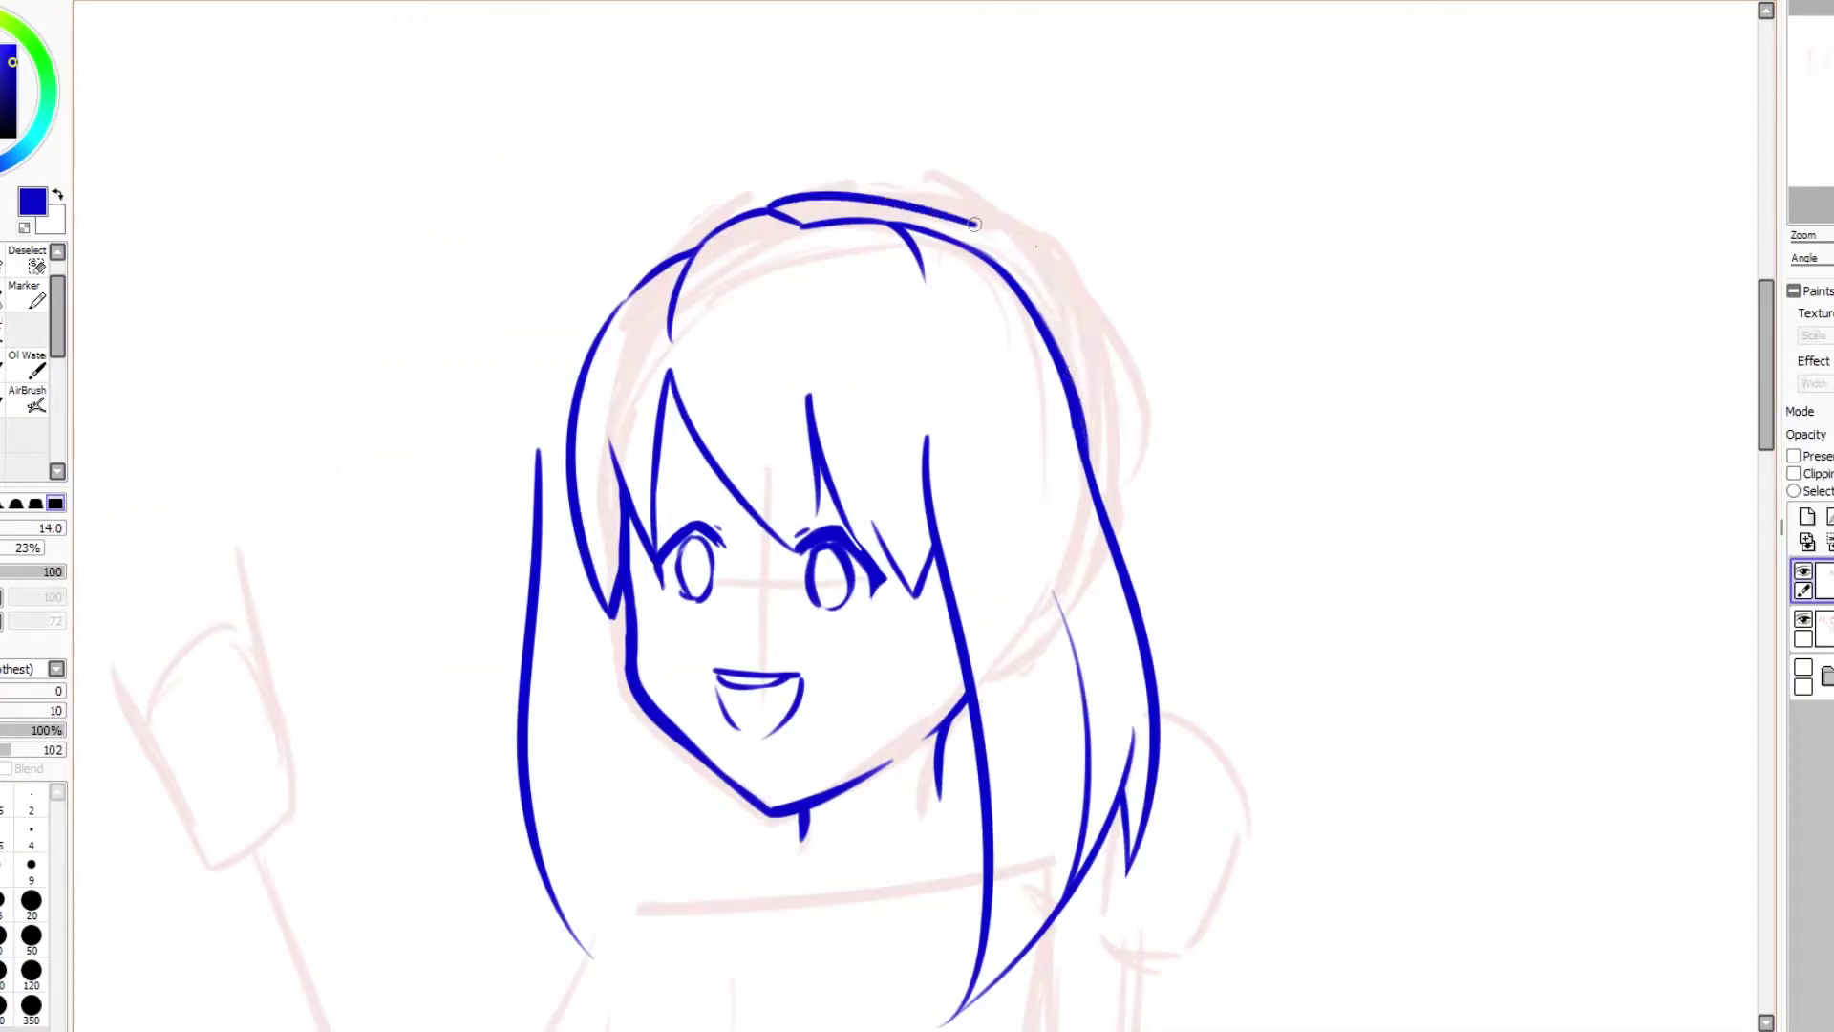
{"action": "key", "text": "ctrl+z"}
{"action": "left_click_drag", "start_coordinate": [833, 195], "coordinate": [1097, 434]}
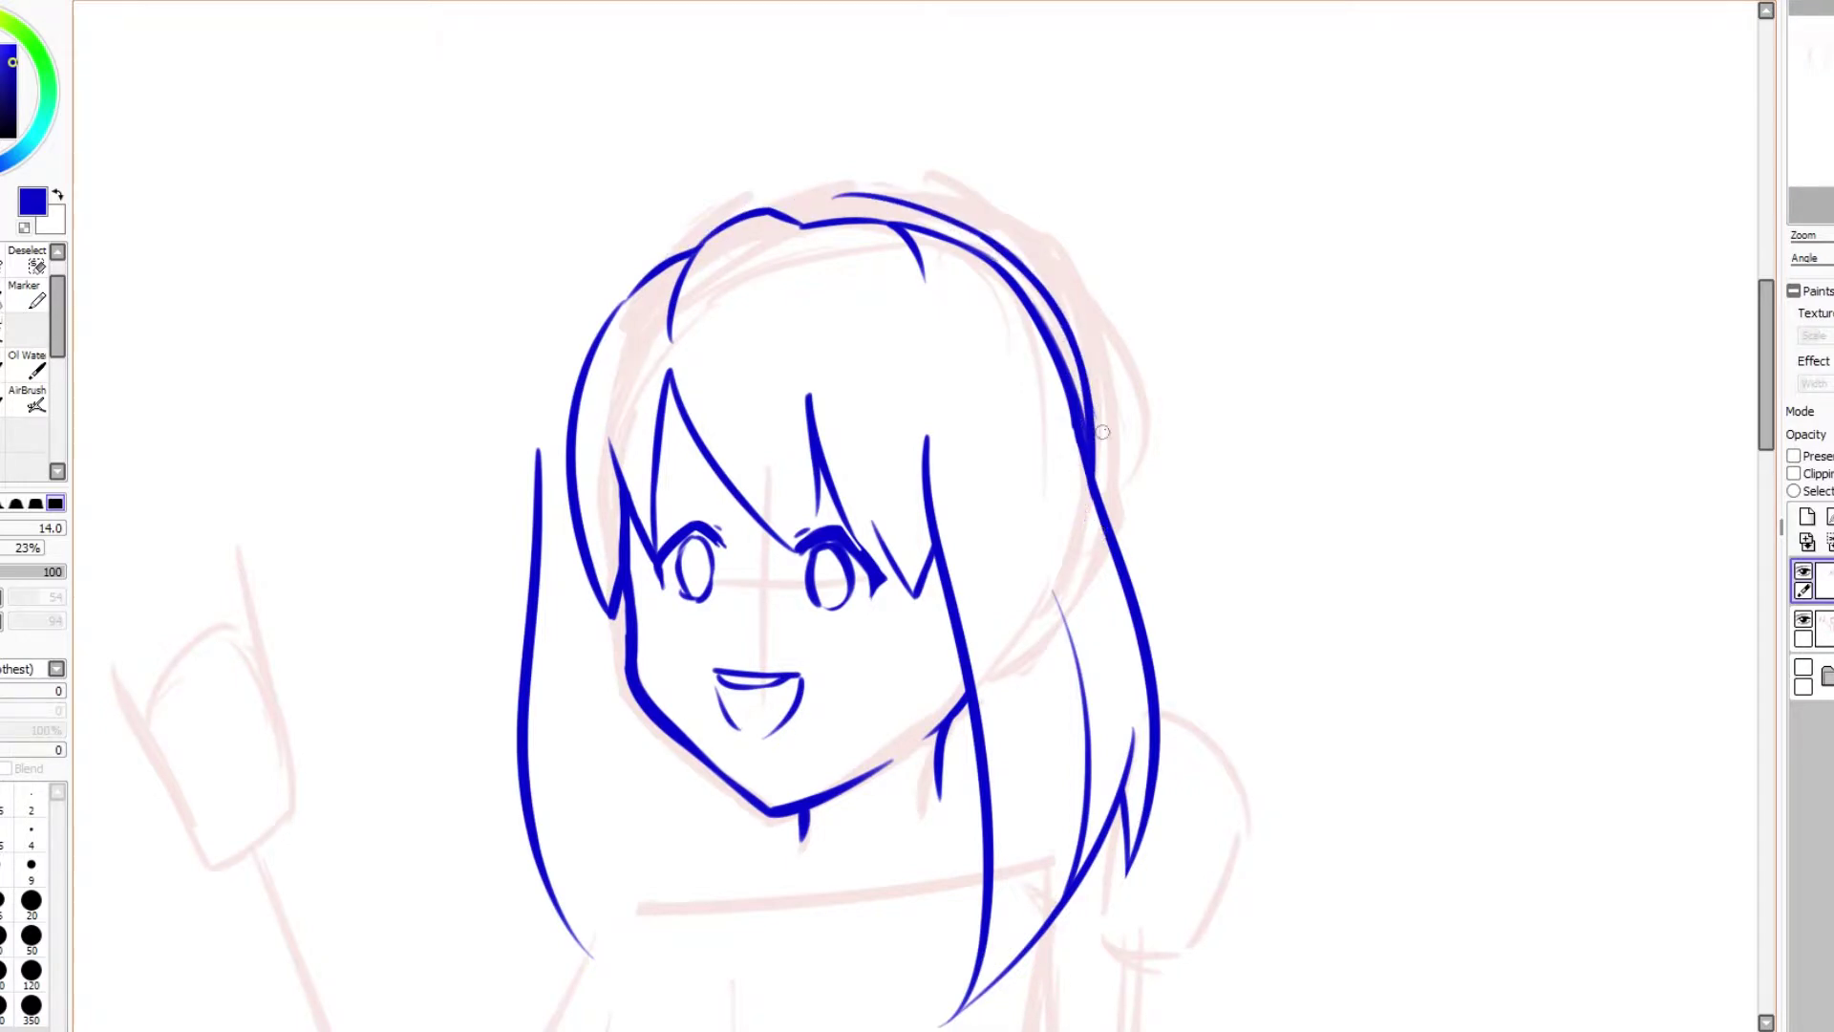
{"action": "key", "text": "h"}
{"action": "mouse_move", "coordinate": [979, 194]}
{"action": "left_mouse_down"}
{"action": "mouse_move", "coordinate": [1060, 202]}
{"action": "mouse_move", "coordinate": [1158, 257]}
{"action": "left_mouse_up"}
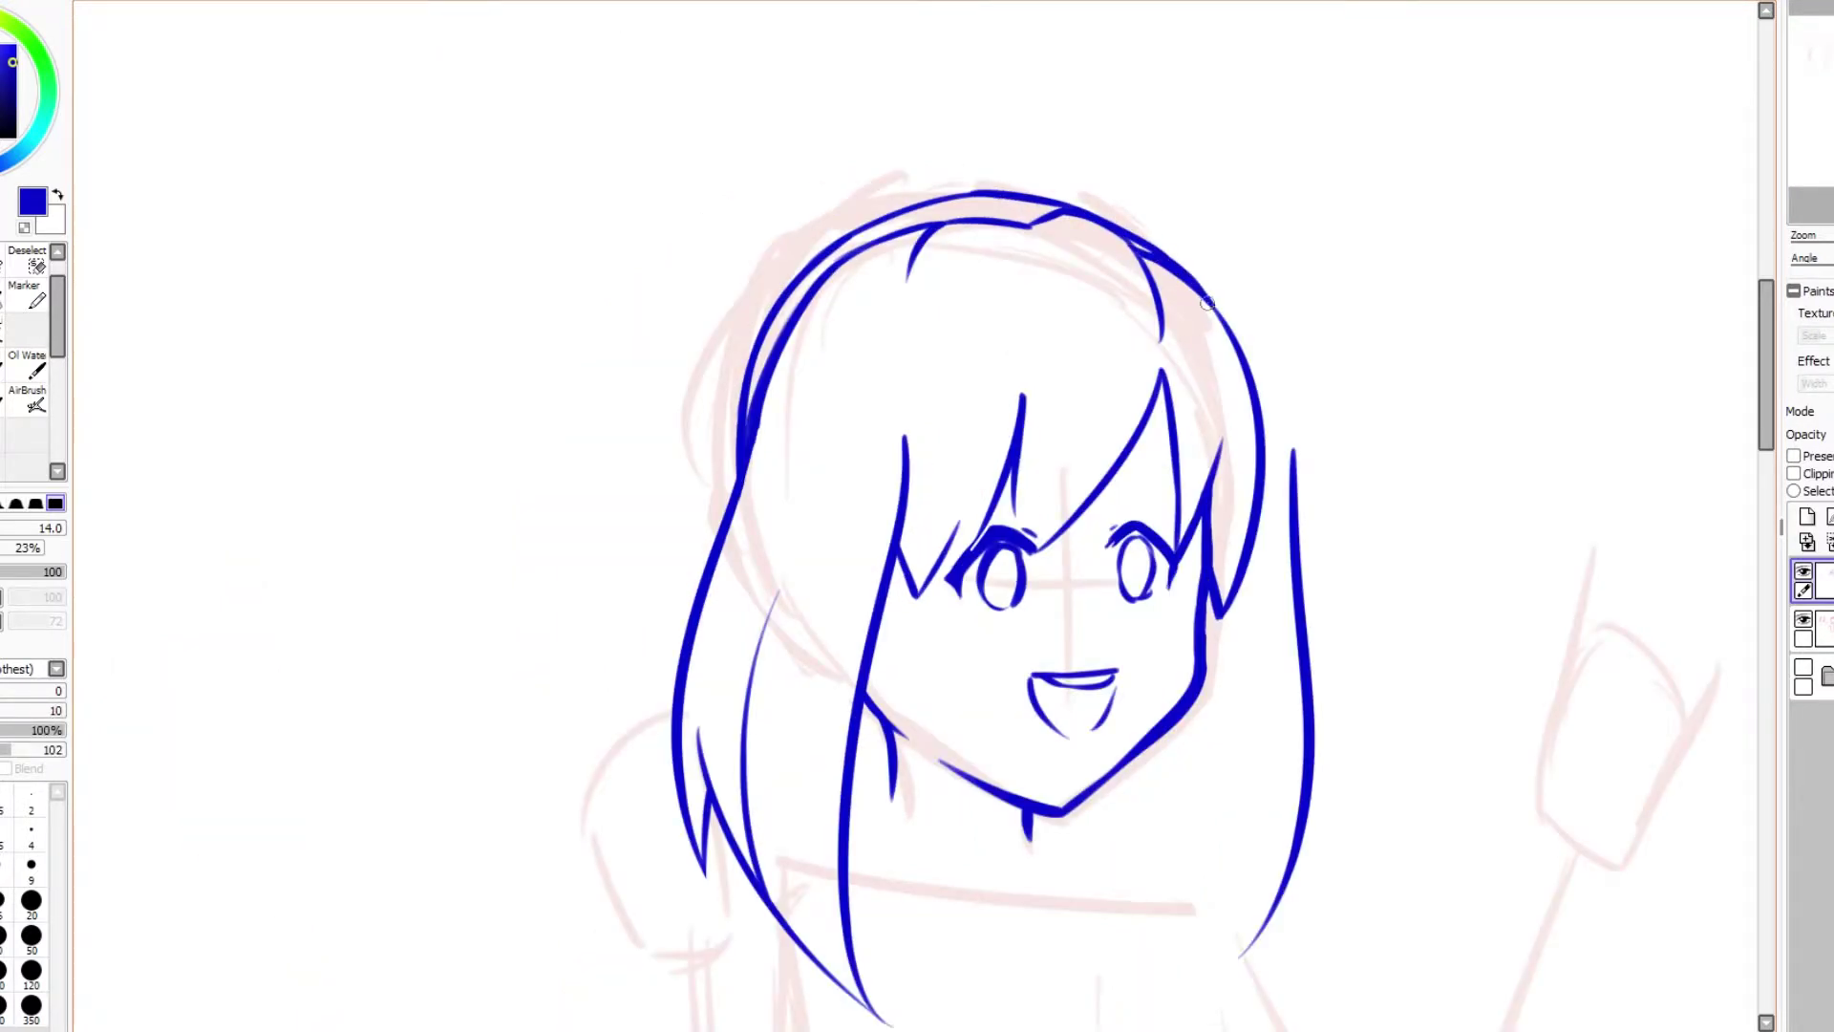
{"action": "key", "text": "h"}
Step: Fill the narrow band between the two crown contours with solid blue
{"action": "mouse_move", "coordinate": [905, 179]}
{"action": "left_mouse_down"}
{"action": "mouse_move", "coordinate": [1055, 256]}
{"action": "mouse_move", "coordinate": [1099, 317]}
{"action": "mouse_move", "coordinate": [1115, 506]}
{"action": "mouse_move", "coordinate": [907, 217]}
{"action": "left_mouse_up"}
{"action": "key", "text": "ctrl+z"}
{"action": "key", "text": "e"}
{"action": "key", "text": "h"}
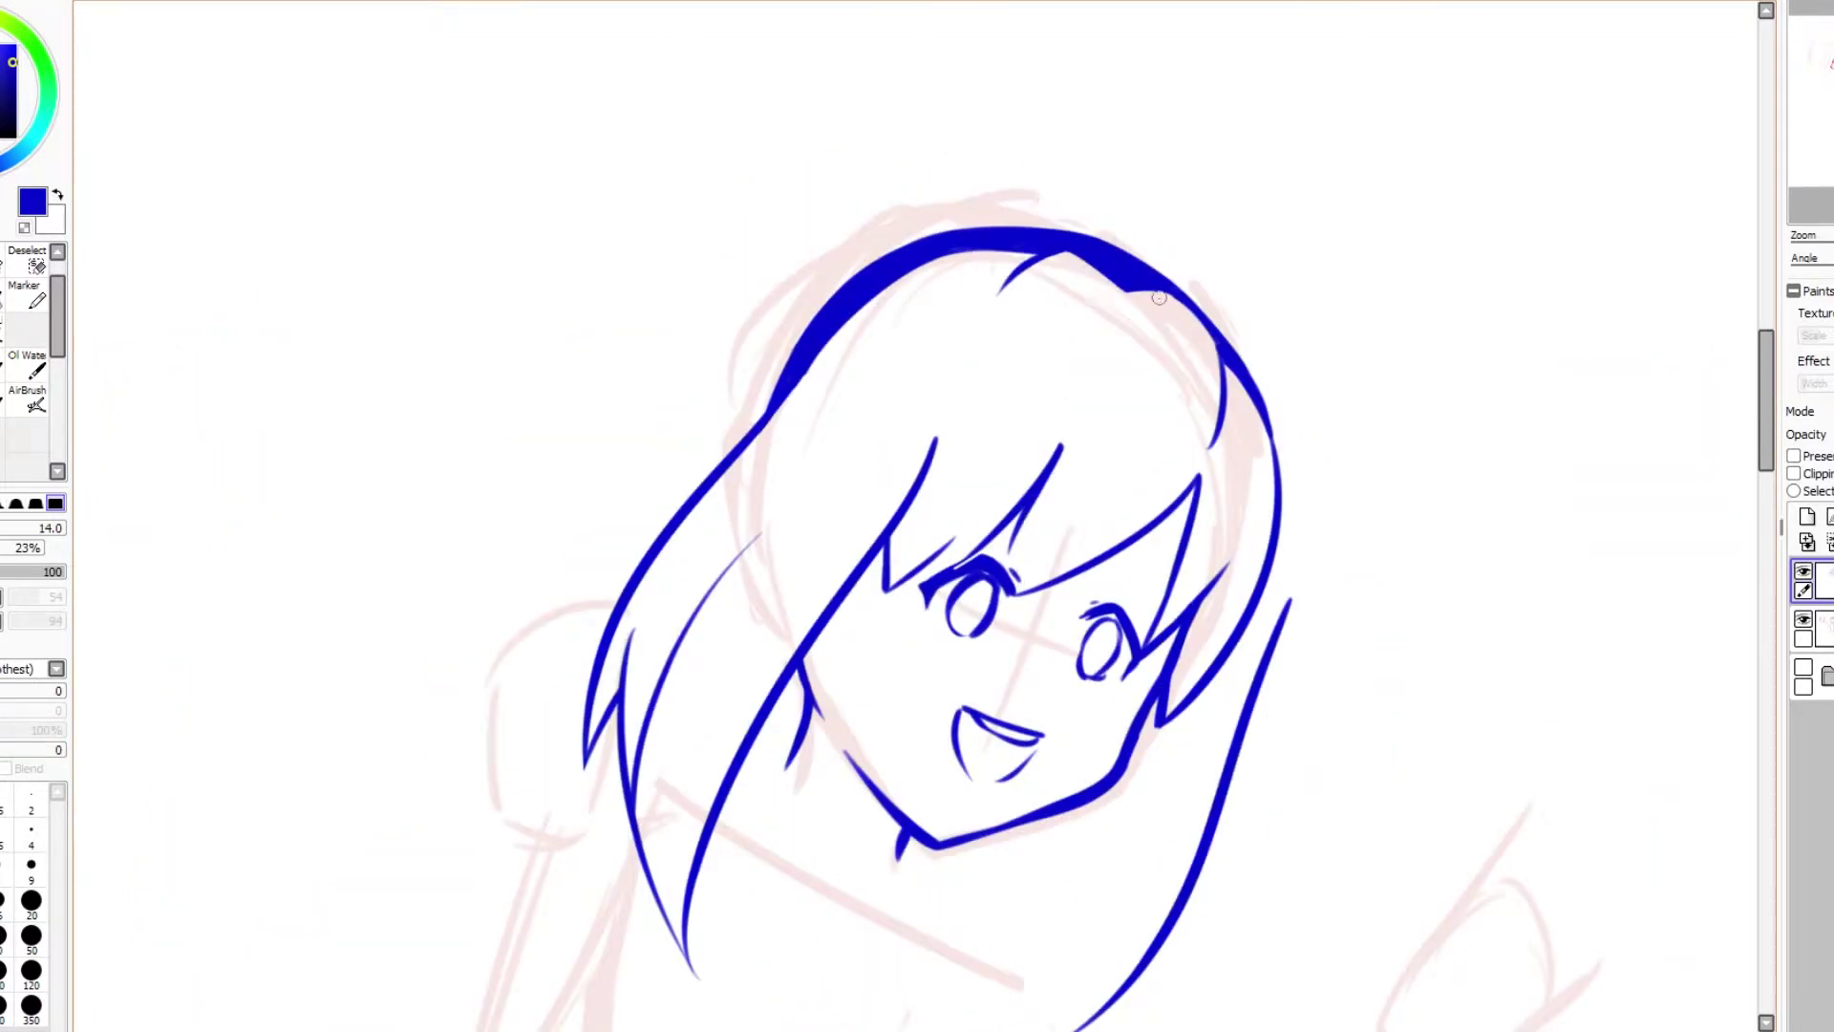
{"action": "key", "text": "Home"}
{"action": "key", "text": "n"}
{"action": "key", "text": "h"}
Step: Draw the scarf's upper edge as a curve below the chin, from the right lock to a small hook on the left
{"action": "left_click_drag", "start_coordinate": [1007, 360], "coordinate": [917, 153]}
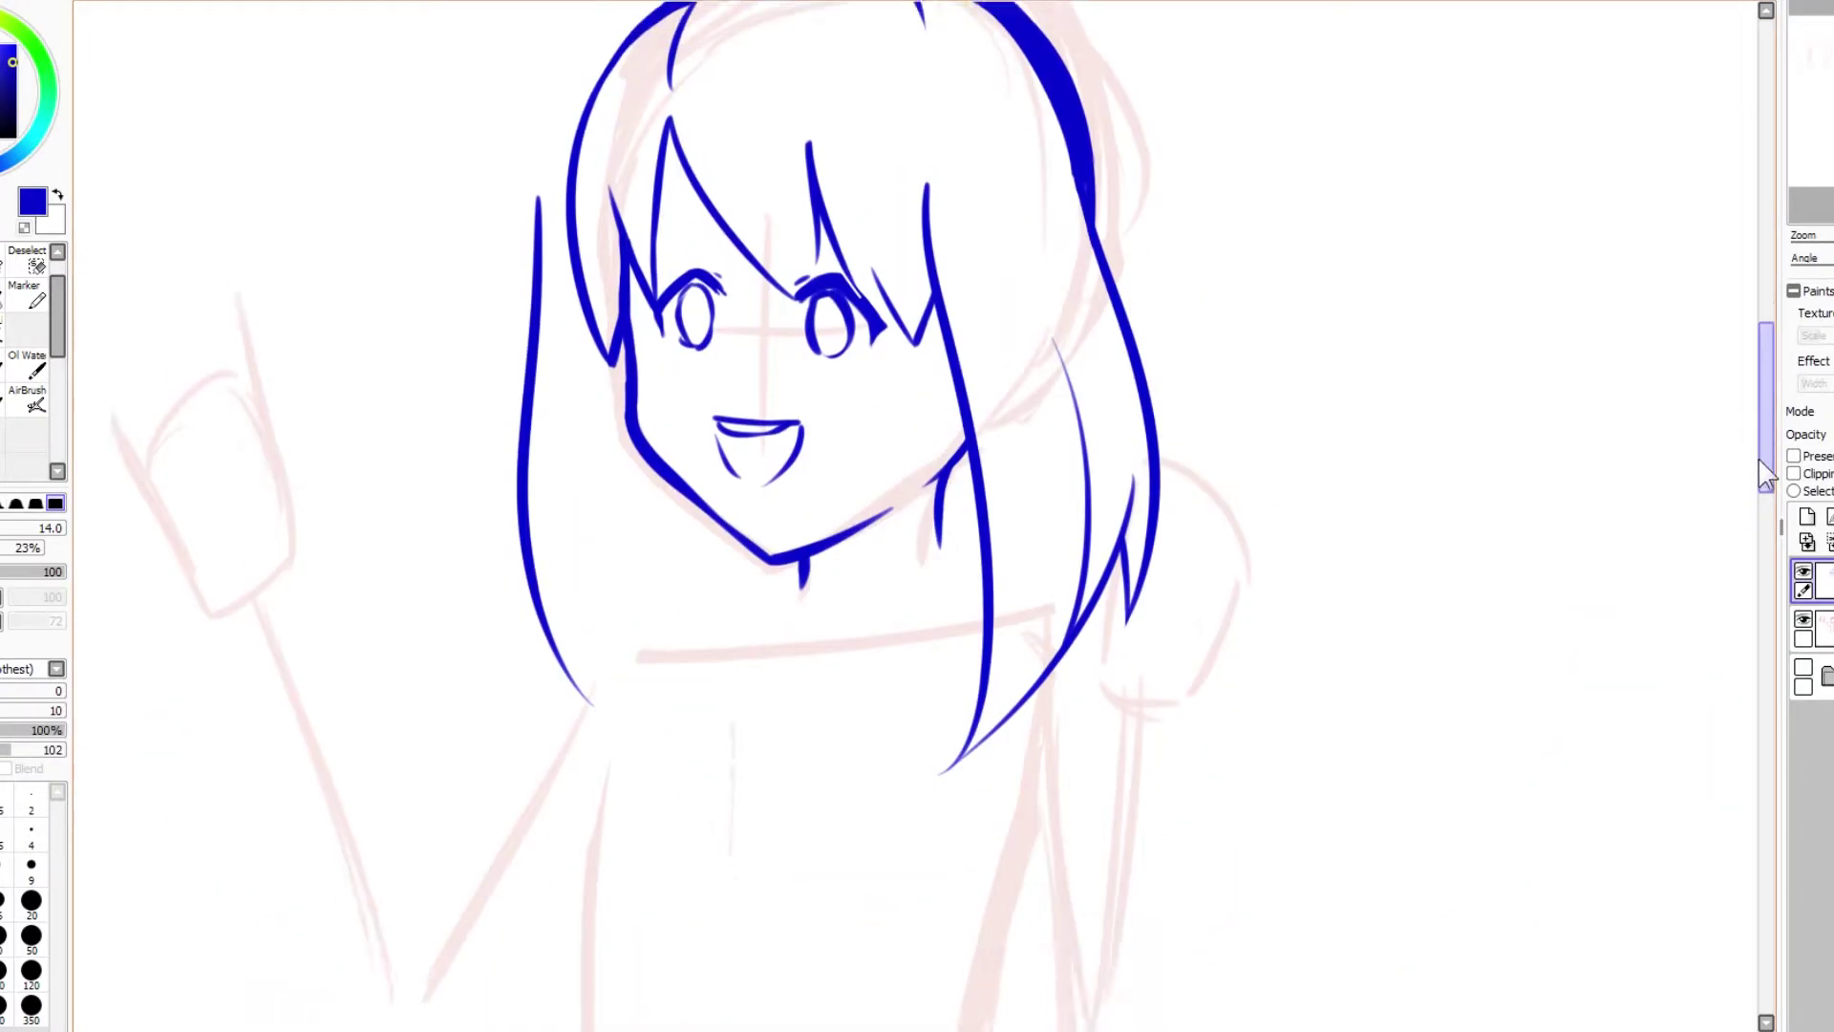
{"action": "scroll", "coordinate": [904, 124], "scroll_direction": "up", "scroll_amount": 1}
{"action": "scroll", "coordinate": [903, 124], "scroll_direction": "up", "scroll_amount": 1}
{"action": "scroll", "coordinate": [955, 478], "scroll_direction": "down", "scroll_amount": 5}
{"action": "left_click_drag", "start_coordinate": [975, 368], "coordinate": [748, 480]}
{"action": "key", "text": "ctrl+z"}
{"action": "key", "text": "ctrl+z"}
{"action": "left_click_drag", "start_coordinate": [967, 382], "coordinate": [744, 462]}
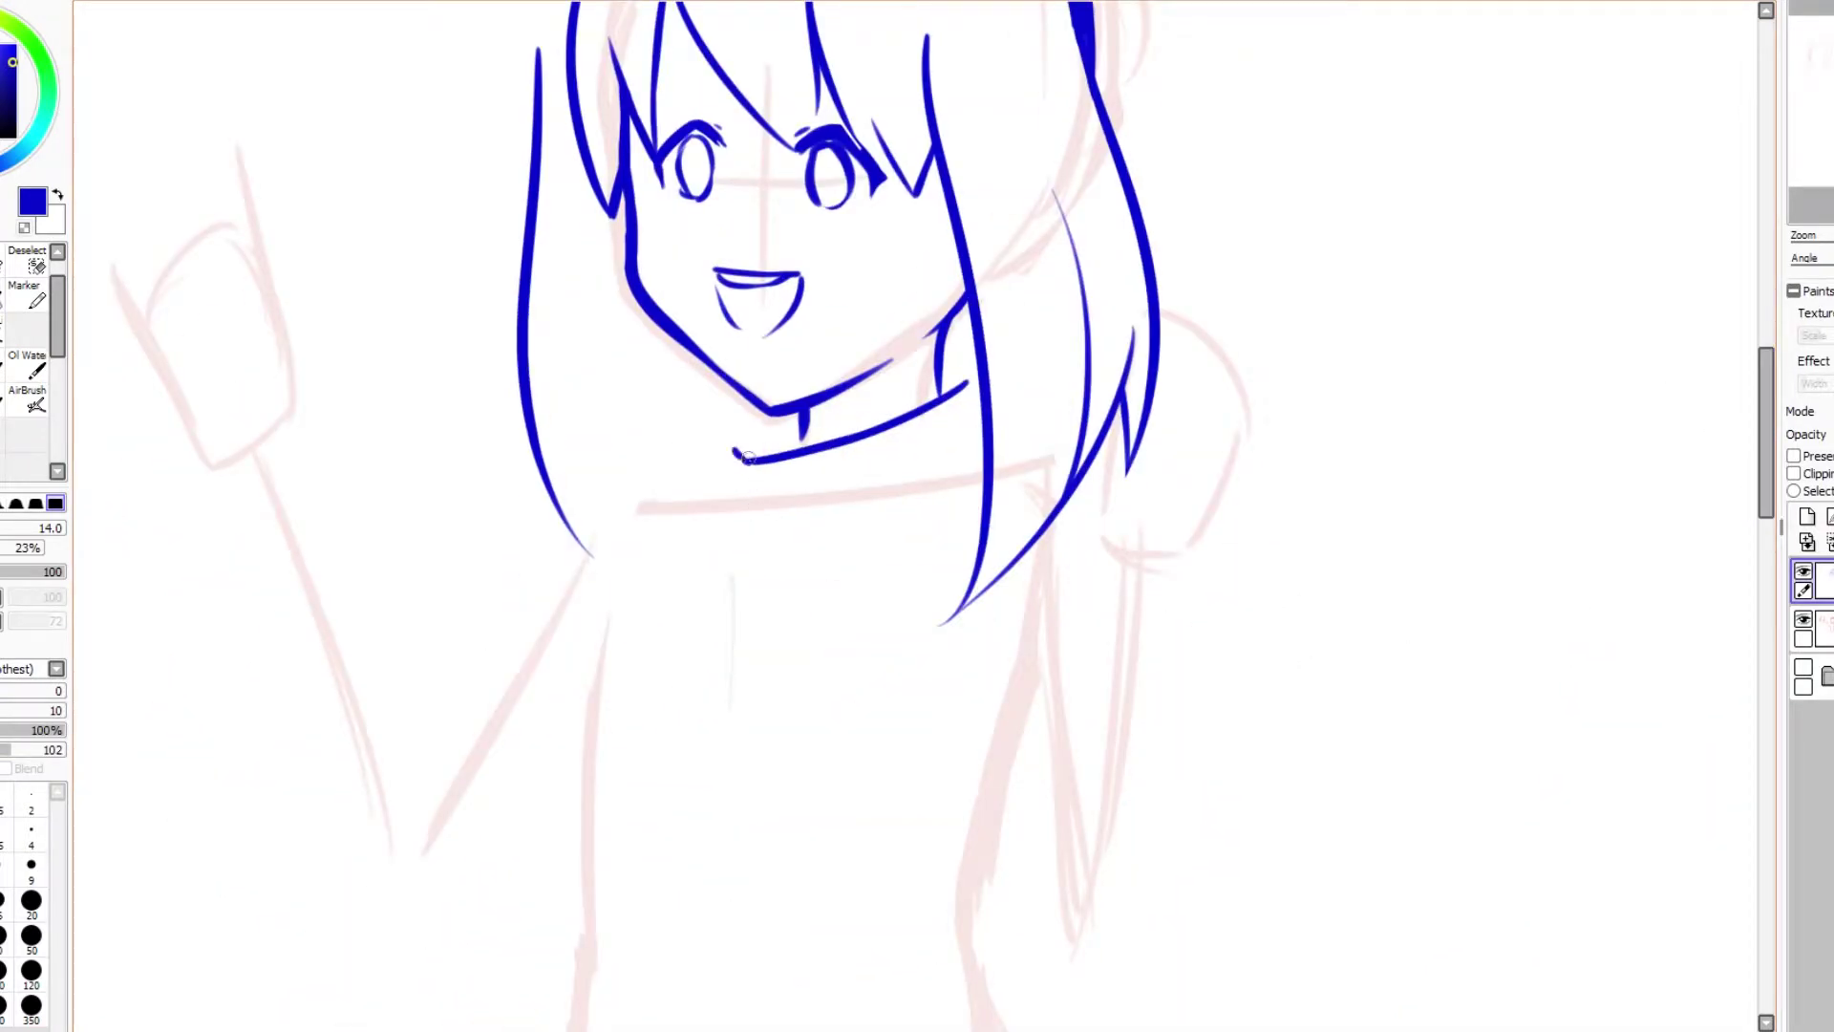
Step: Draw the scarf's lower contour from the right lock down to a point below the chin and up its left side
{"action": "left_click_drag", "start_coordinate": [642, 490], "coordinate": [702, 635]}
{"action": "key", "text": "ctrl+z"}
{"action": "left_click_drag", "start_coordinate": [986, 479], "coordinate": [805, 628]}
{"action": "left_click_drag", "start_coordinate": [806, 628], "coordinate": [677, 637]}
{"action": "key", "text": "ctrl+z"}
{"action": "left_click_drag", "start_coordinate": [669, 573], "coordinate": [806, 629]}
{"action": "left_click_drag", "start_coordinate": [674, 579], "coordinate": [693, 481]}
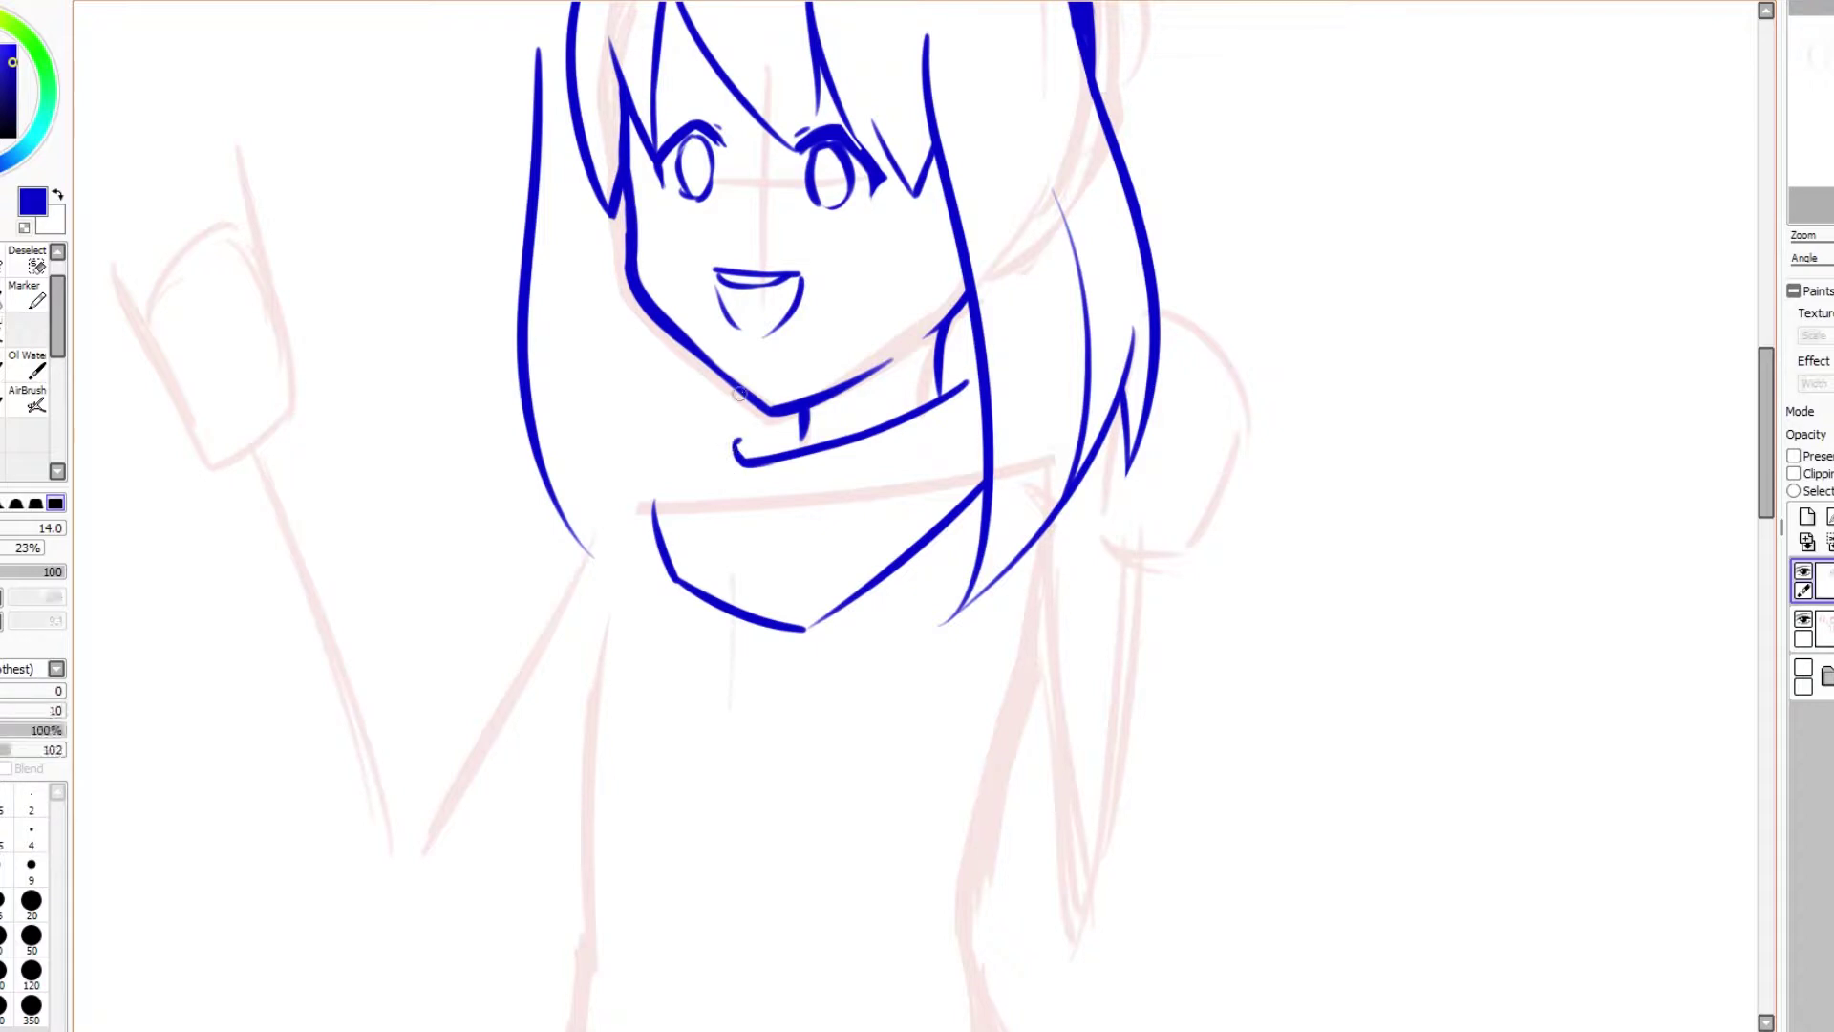
Step: Close the scarf's left side with a small rolled fold and add crease lines on both sides
{"action": "scroll", "coordinate": [789, 620], "scroll_direction": "up", "scroll_amount": 2}
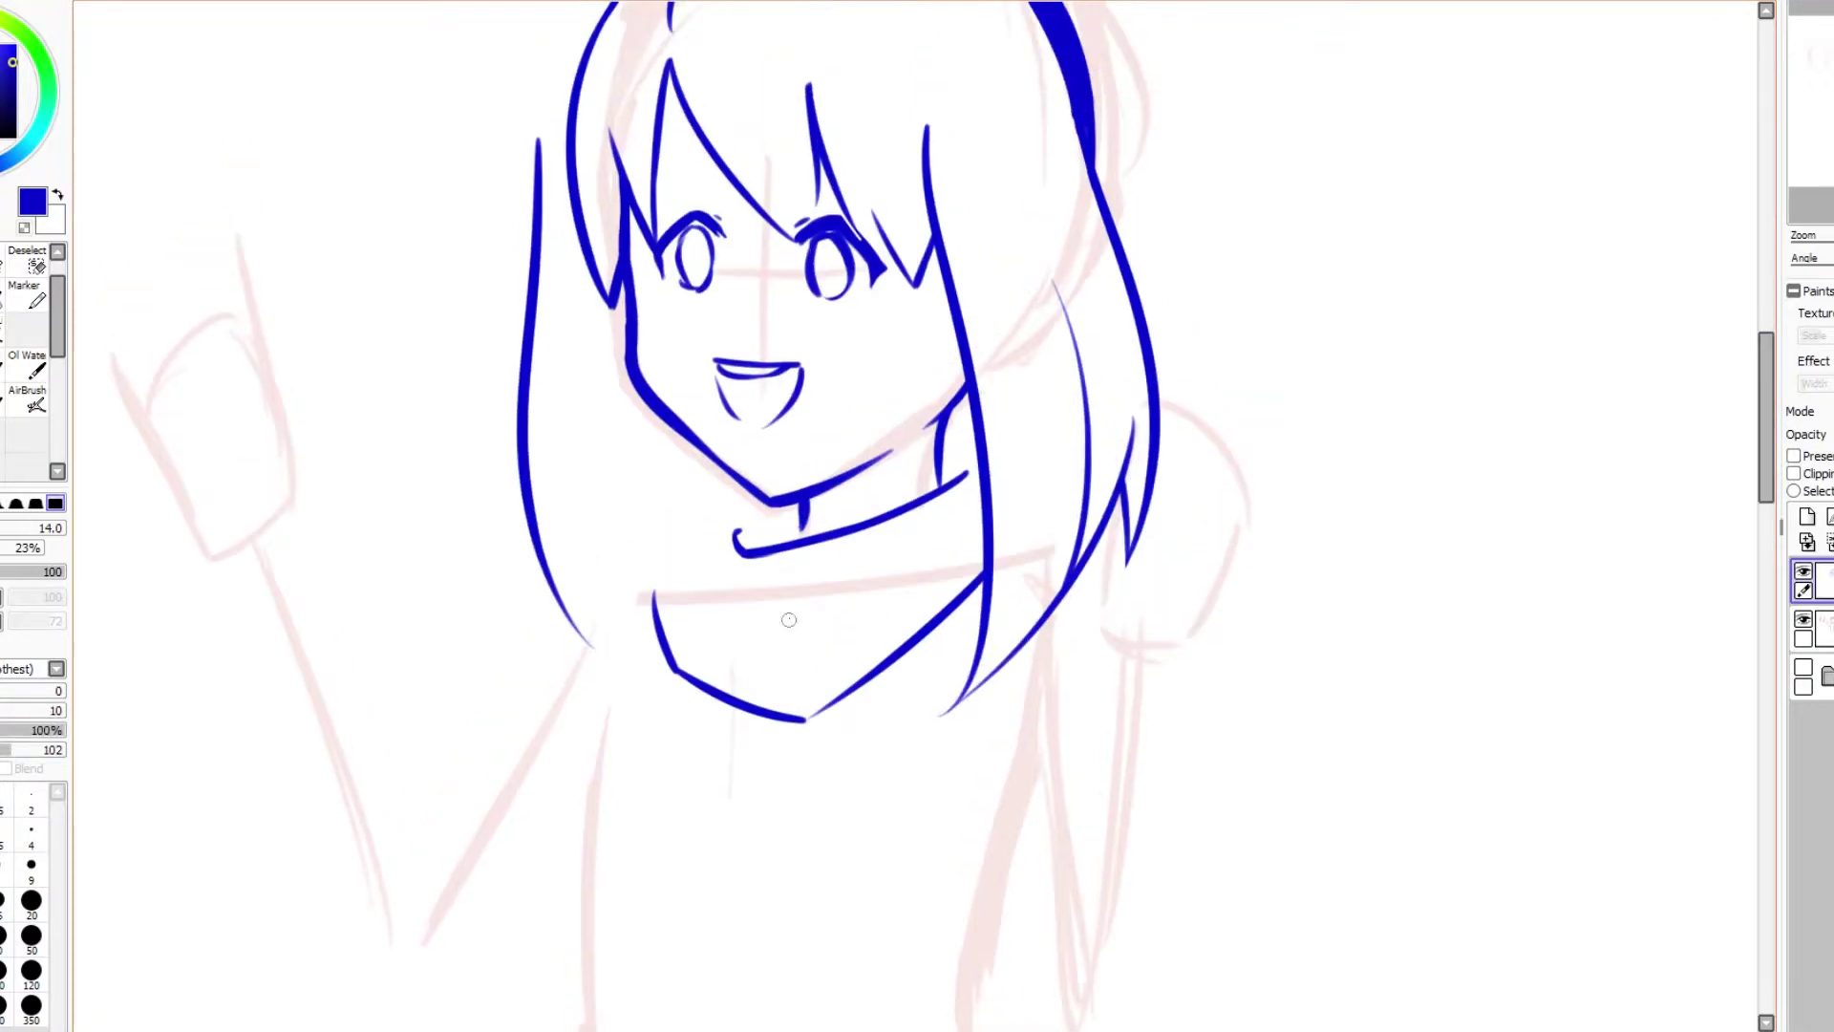
{"action": "mouse_move", "coordinate": [712, 561]}
{"action": "left_mouse_down"}
{"action": "mouse_move", "coordinate": [657, 594]}
{"action": "mouse_move", "coordinate": [793, 589]}
{"action": "left_mouse_up"}
{"action": "mouse_move", "coordinate": [688, 594]}
{"action": "left_mouse_down"}
{"action": "mouse_move", "coordinate": [680, 607]}
{"action": "mouse_move", "coordinate": [726, 609]}
{"action": "left_mouse_up"}
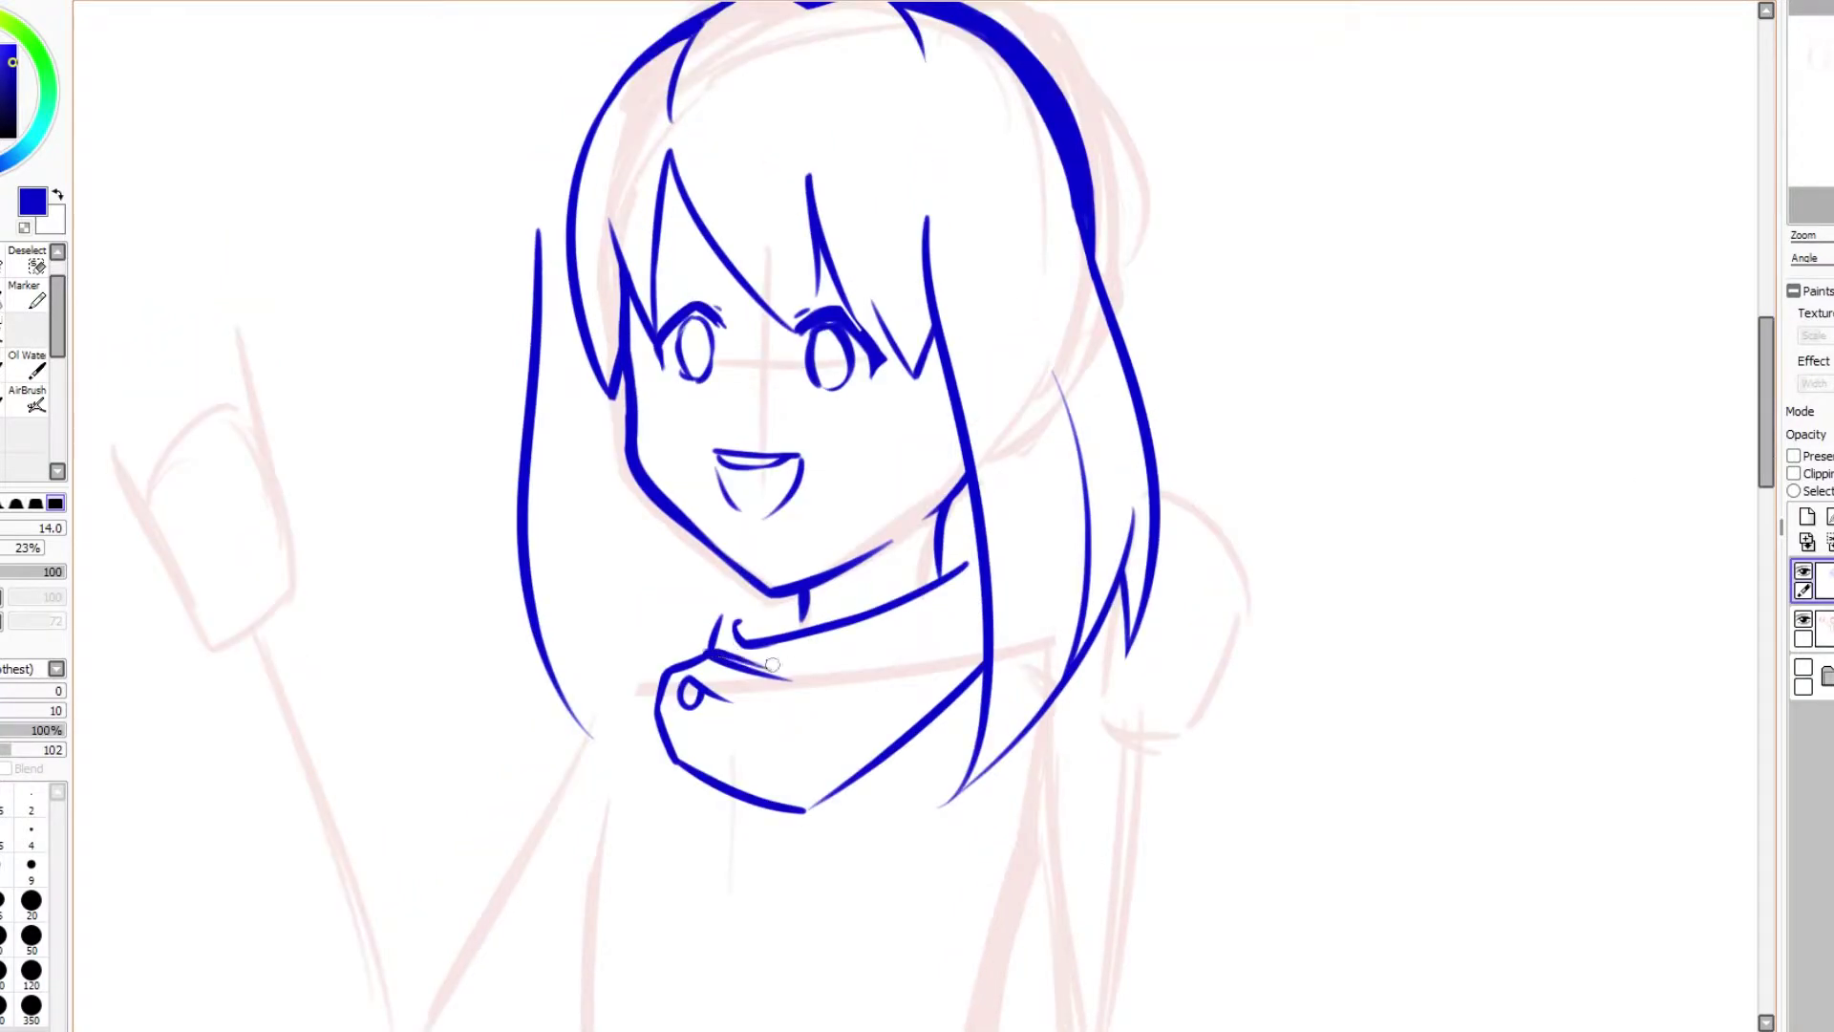
{"action": "left_click_drag", "start_coordinate": [974, 625], "coordinate": [826, 665]}
{"action": "left_click_drag", "start_coordinate": [965, 638], "coordinate": [858, 713]}
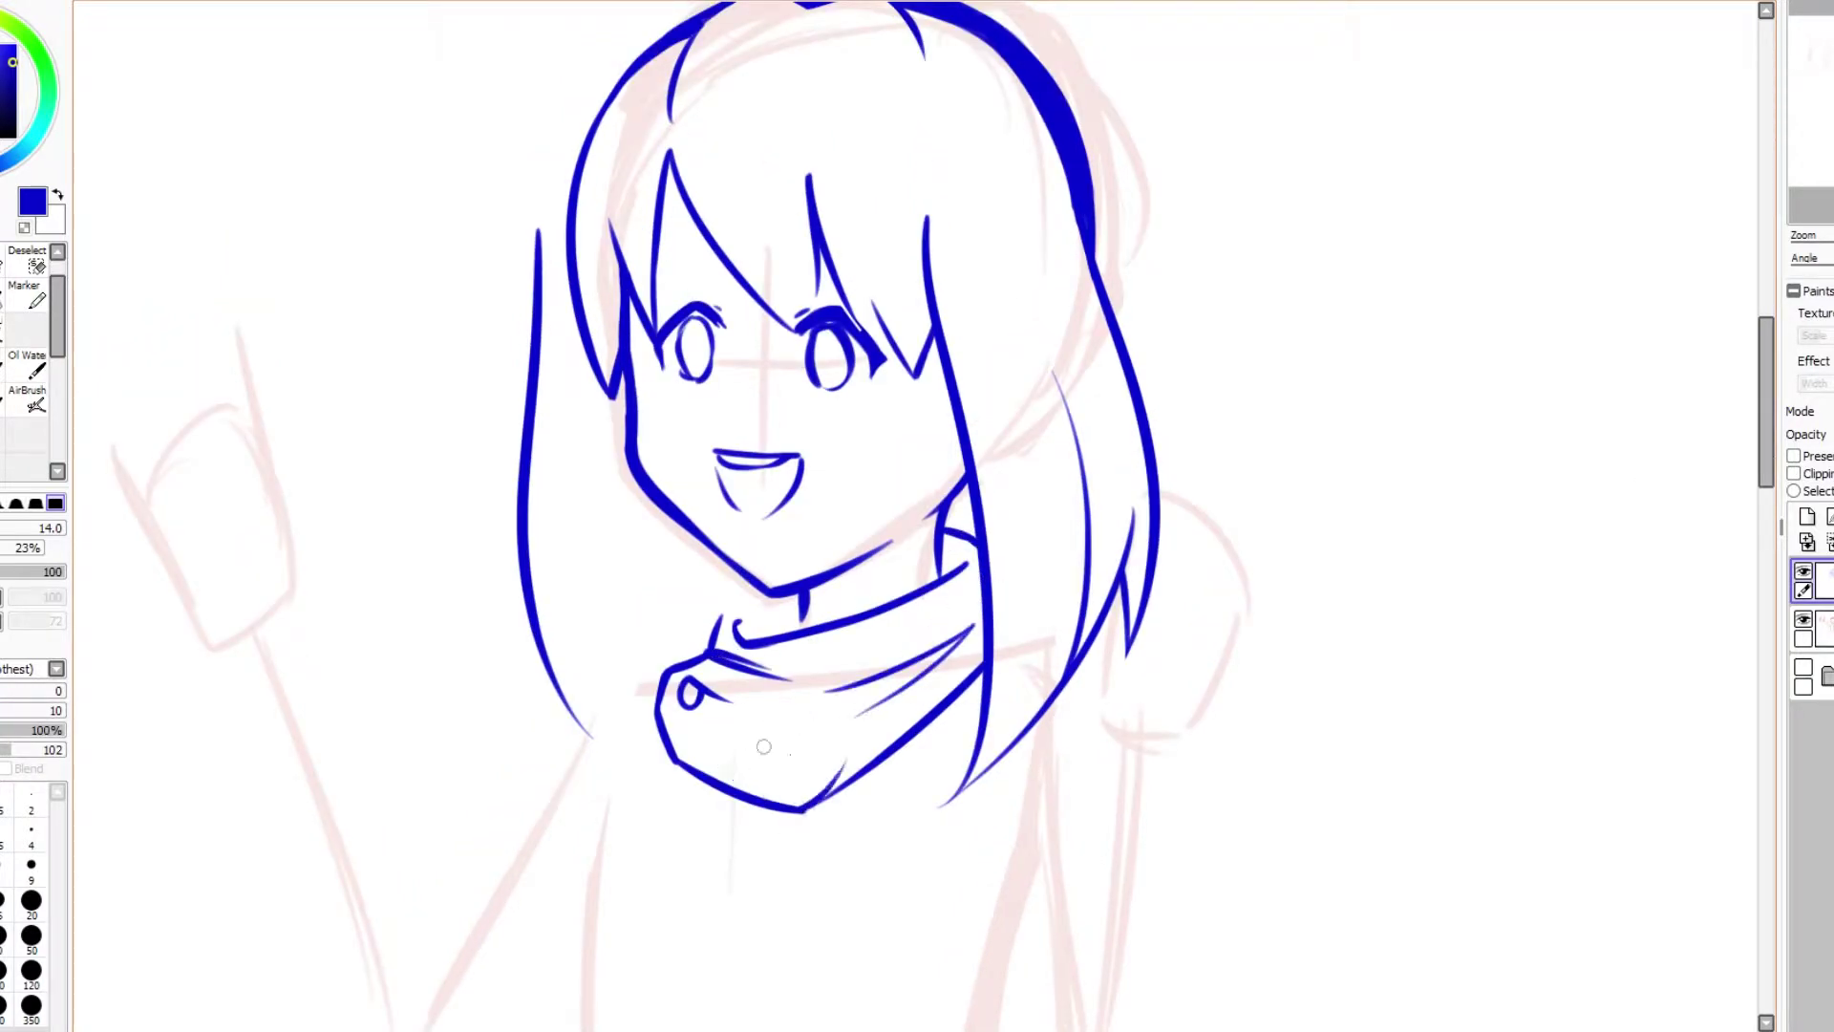
Step: Add more creases to the scarf's left fold, join its upper edge to the chin and fill the neck opening with blue
{"action": "key", "text": "e"}
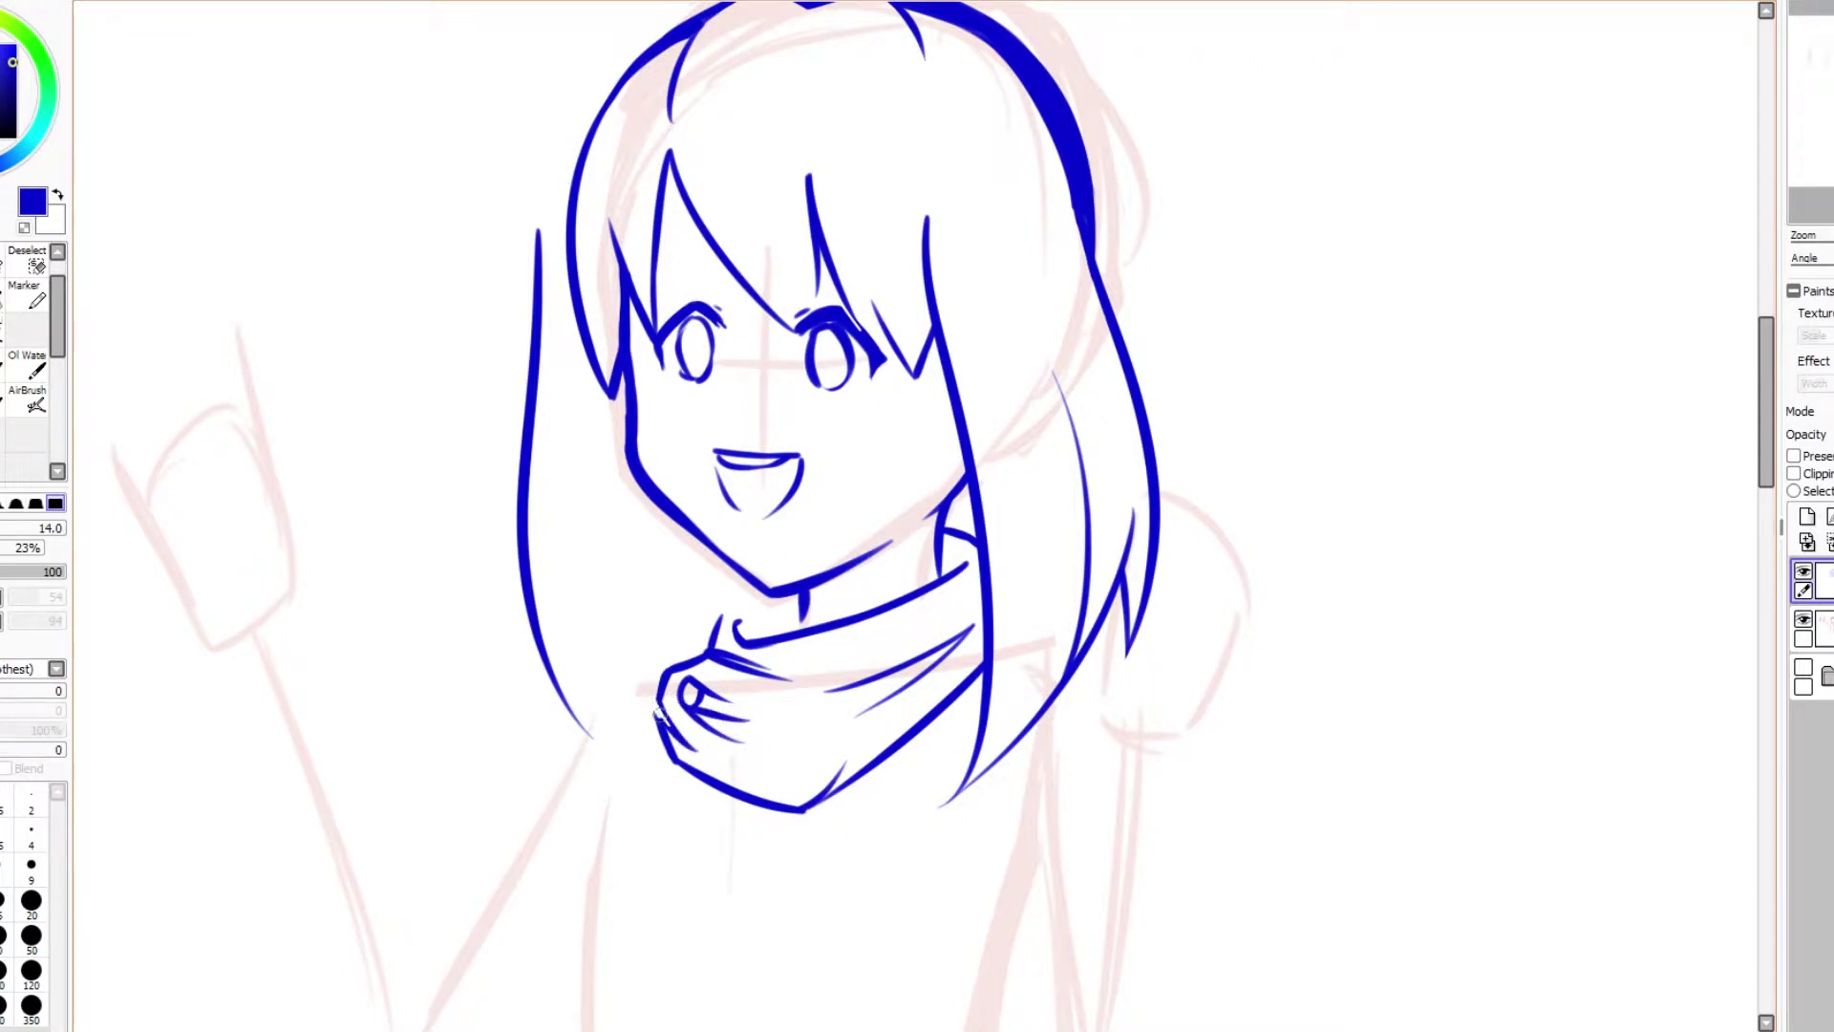
{"action": "key", "text": "e"}
{"action": "left_click_drag", "start_coordinate": [728, 611], "coordinate": [760, 590]}
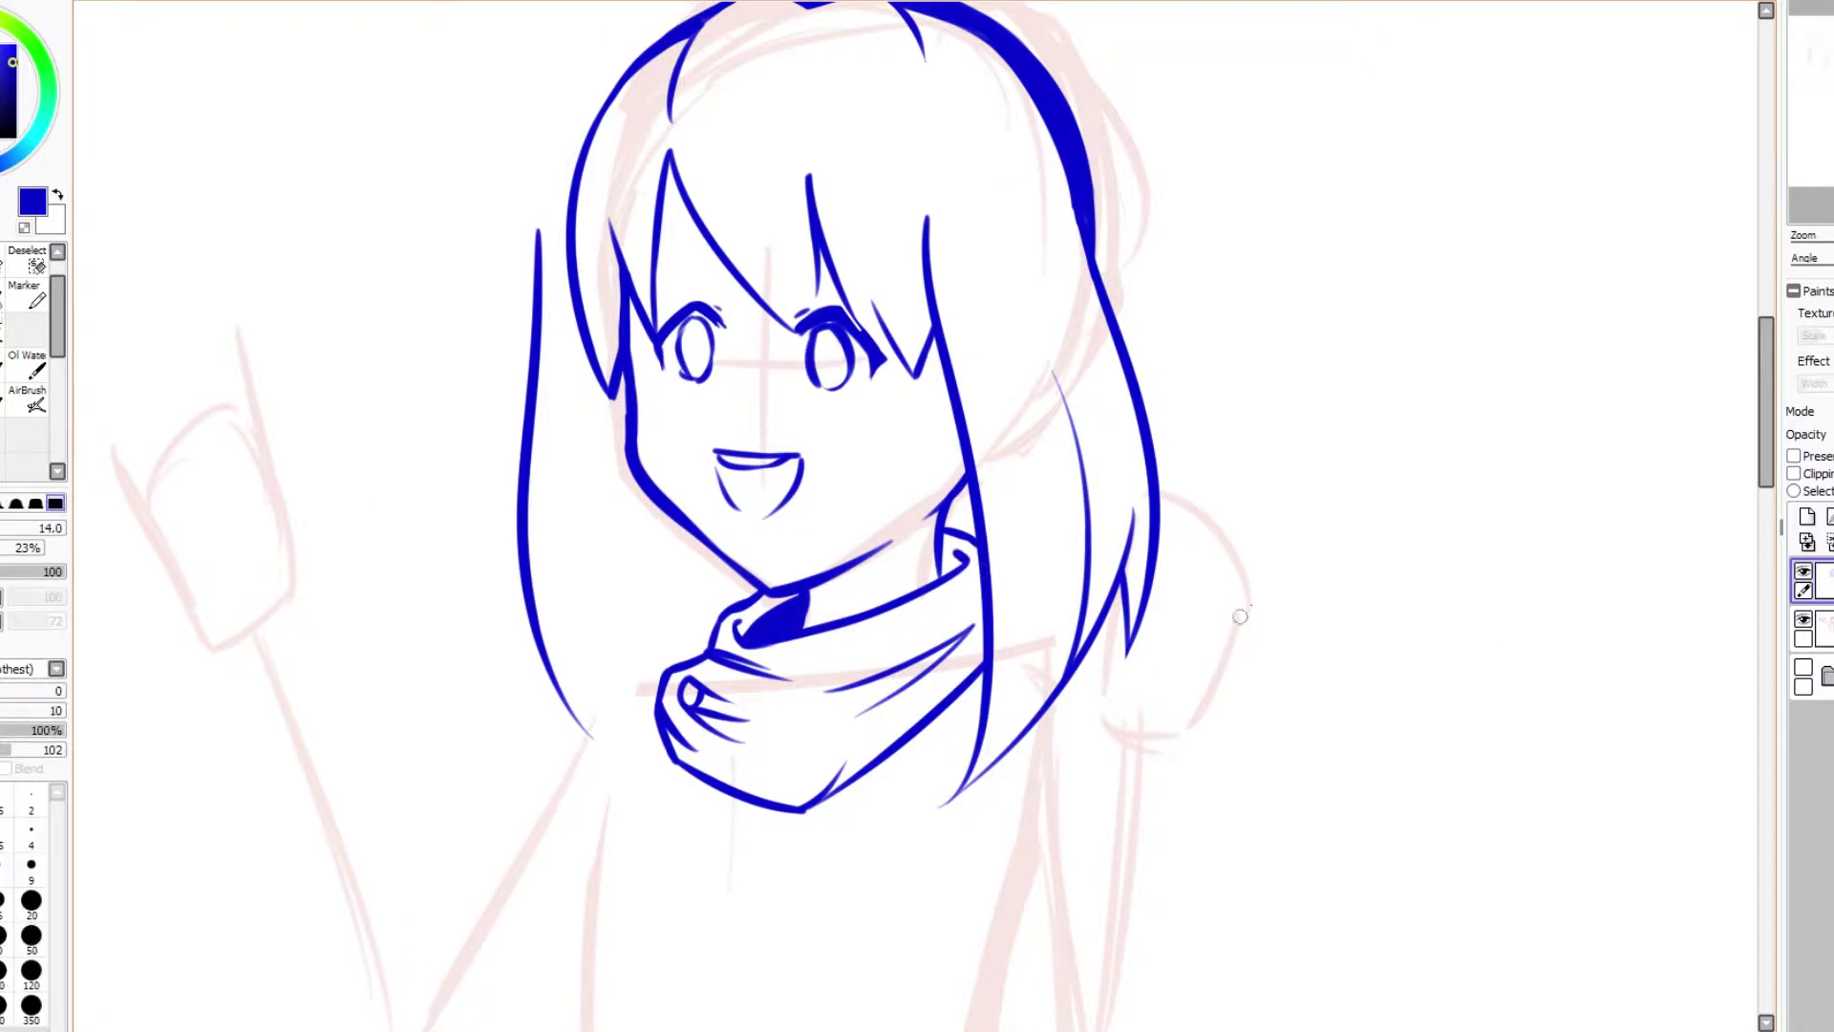
Step: Redraw the scarf's lower right edge as a softer curve and erase the old line
{"action": "left_click_drag", "start_coordinate": [974, 680], "coordinate": [907, 733]}
{"action": "key", "text": "e"}
{"action": "left_click_drag", "start_coordinate": [967, 681], "coordinate": [941, 705]}
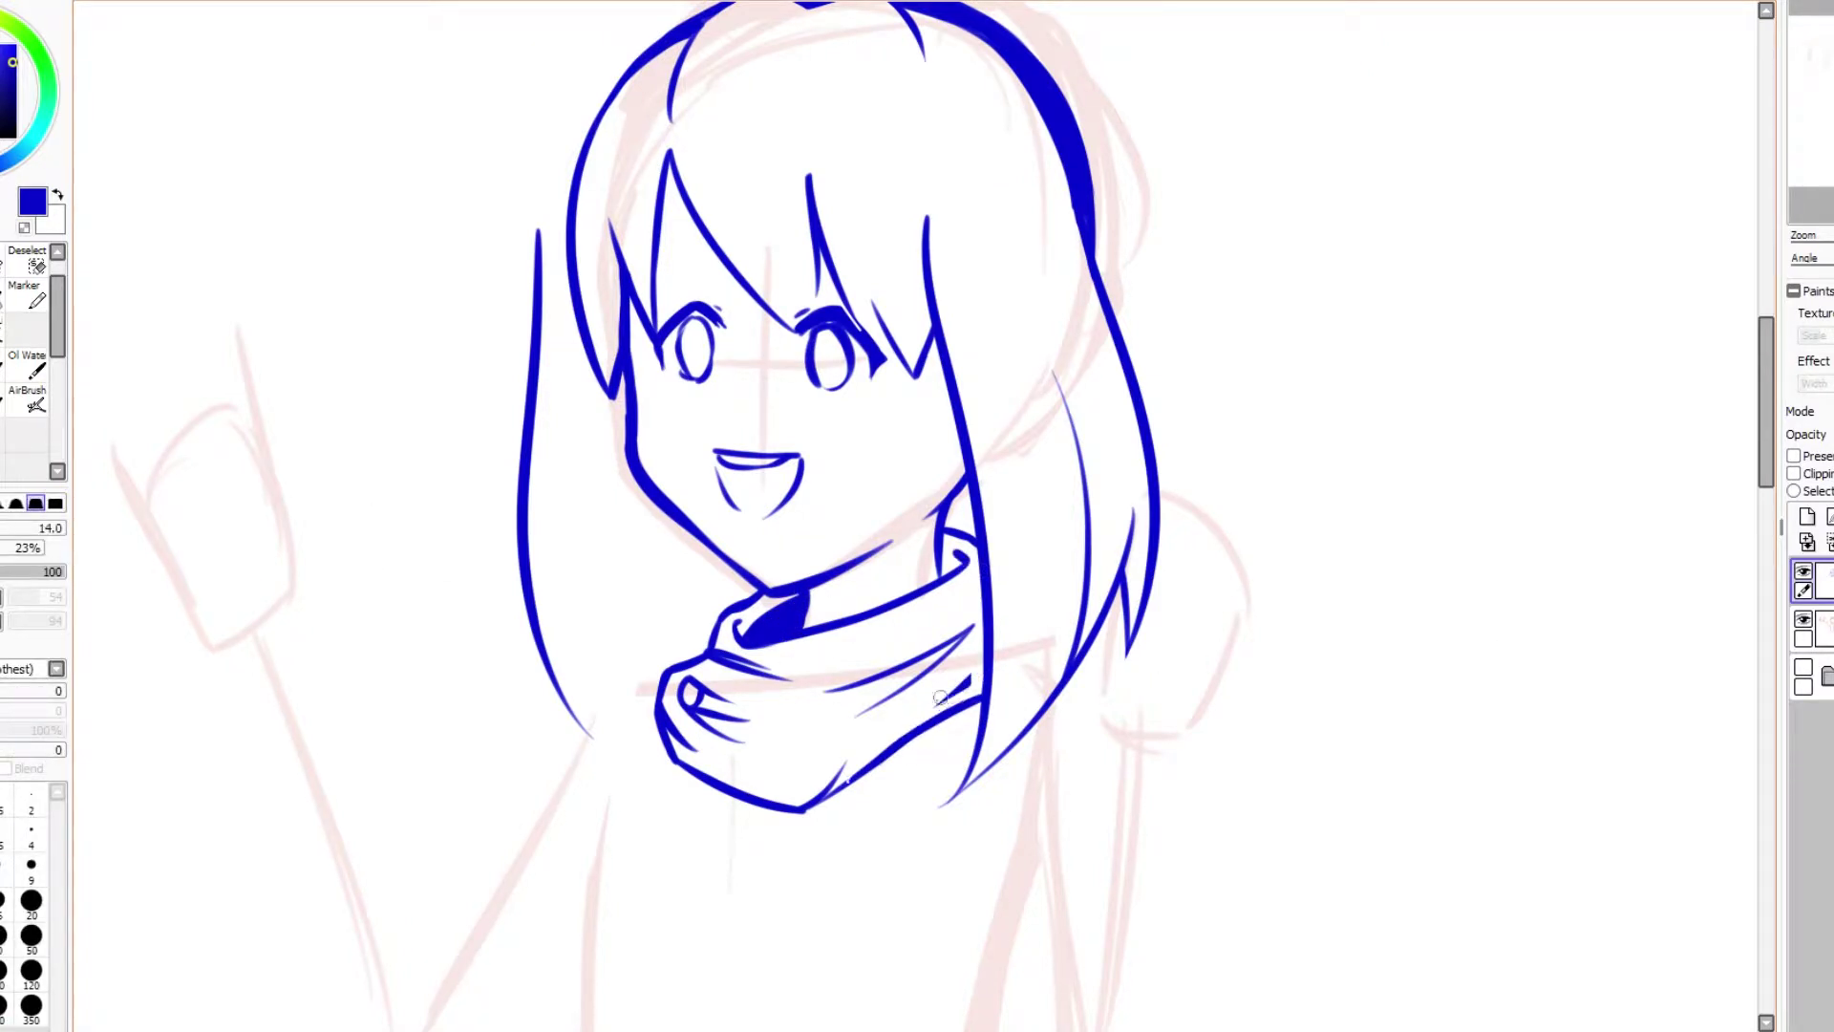
{"action": "key", "text": "e"}
Step: Draw the inner edge of the left hair lock and a curved contour for the torso's left side below the scarf
{"action": "mouse_move", "coordinate": [606, 674]}
{"action": "left_mouse_down"}
{"action": "mouse_move", "coordinate": [606, 450]}
{"action": "mouse_move", "coordinate": [862, 378]}
{"action": "left_mouse_up"}
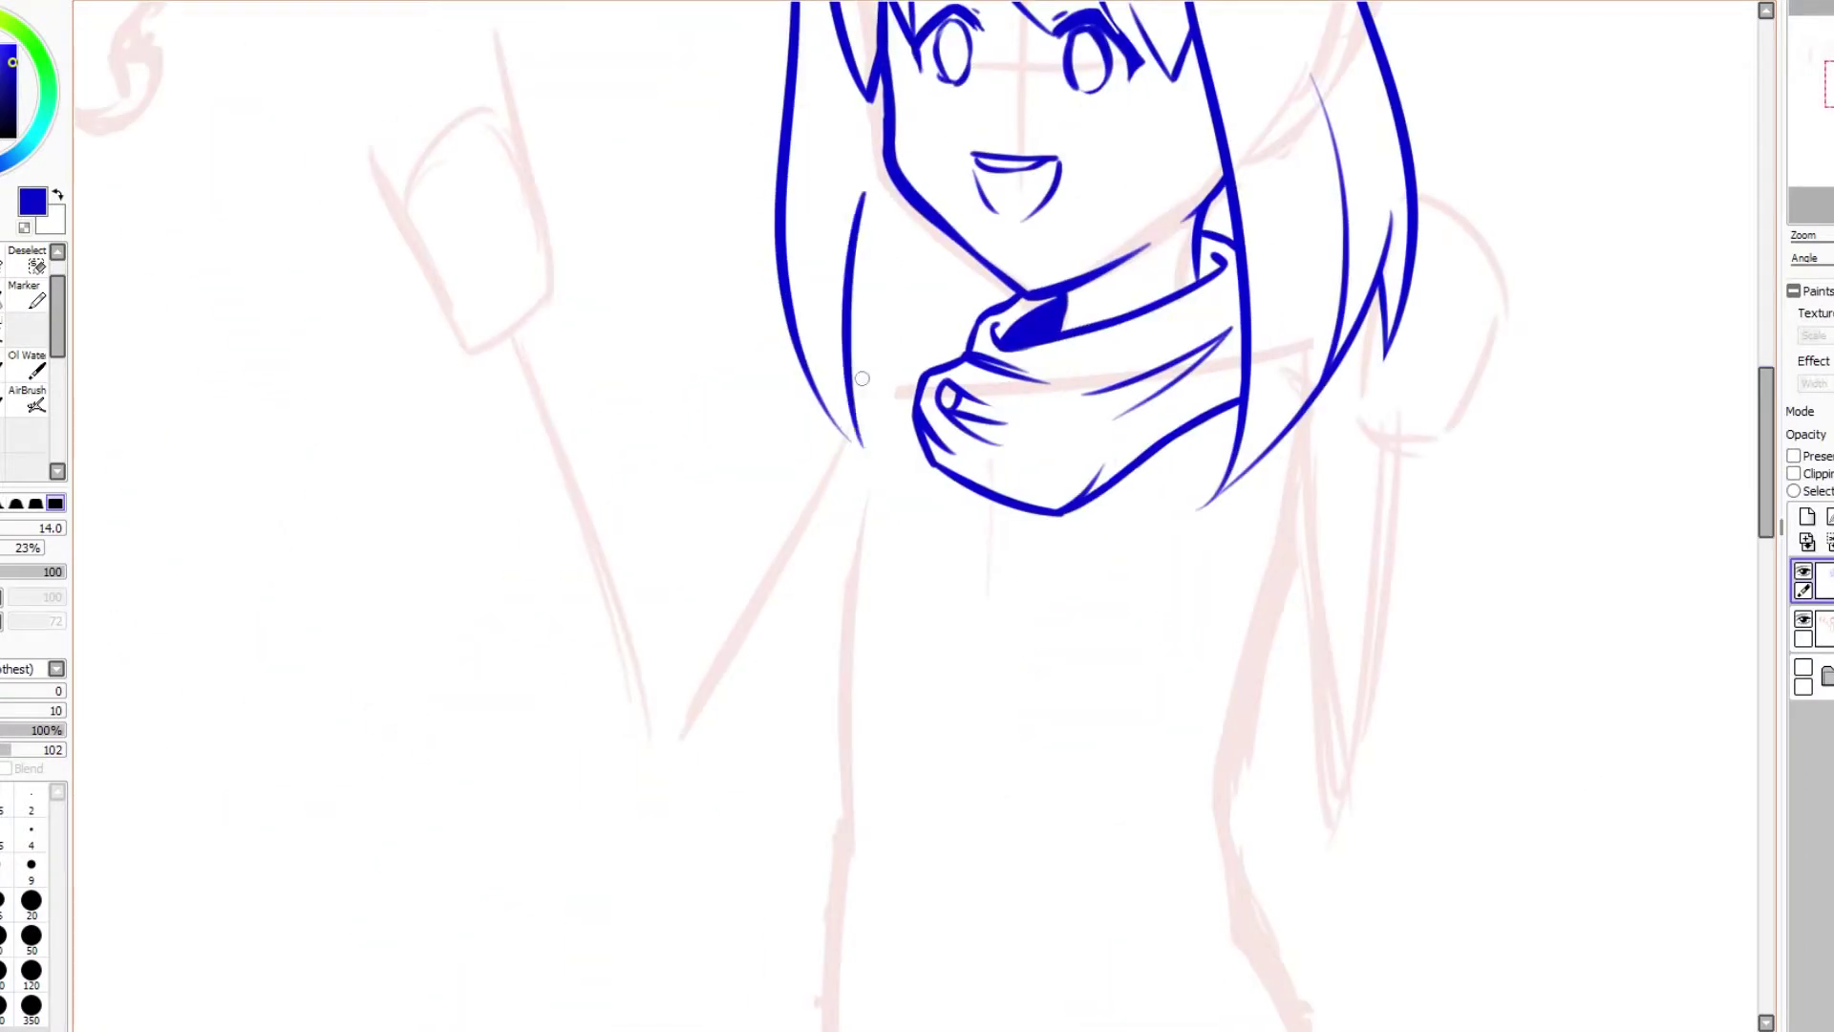
{"action": "left_click_drag", "start_coordinate": [998, 222], "coordinate": [1003, 441]}
{"action": "mouse_move", "coordinate": [886, 725]}
{"action": "left_mouse_down"}
{"action": "mouse_move", "coordinate": [883, 573]}
{"action": "mouse_move", "coordinate": [857, 802]}
{"action": "left_mouse_up"}
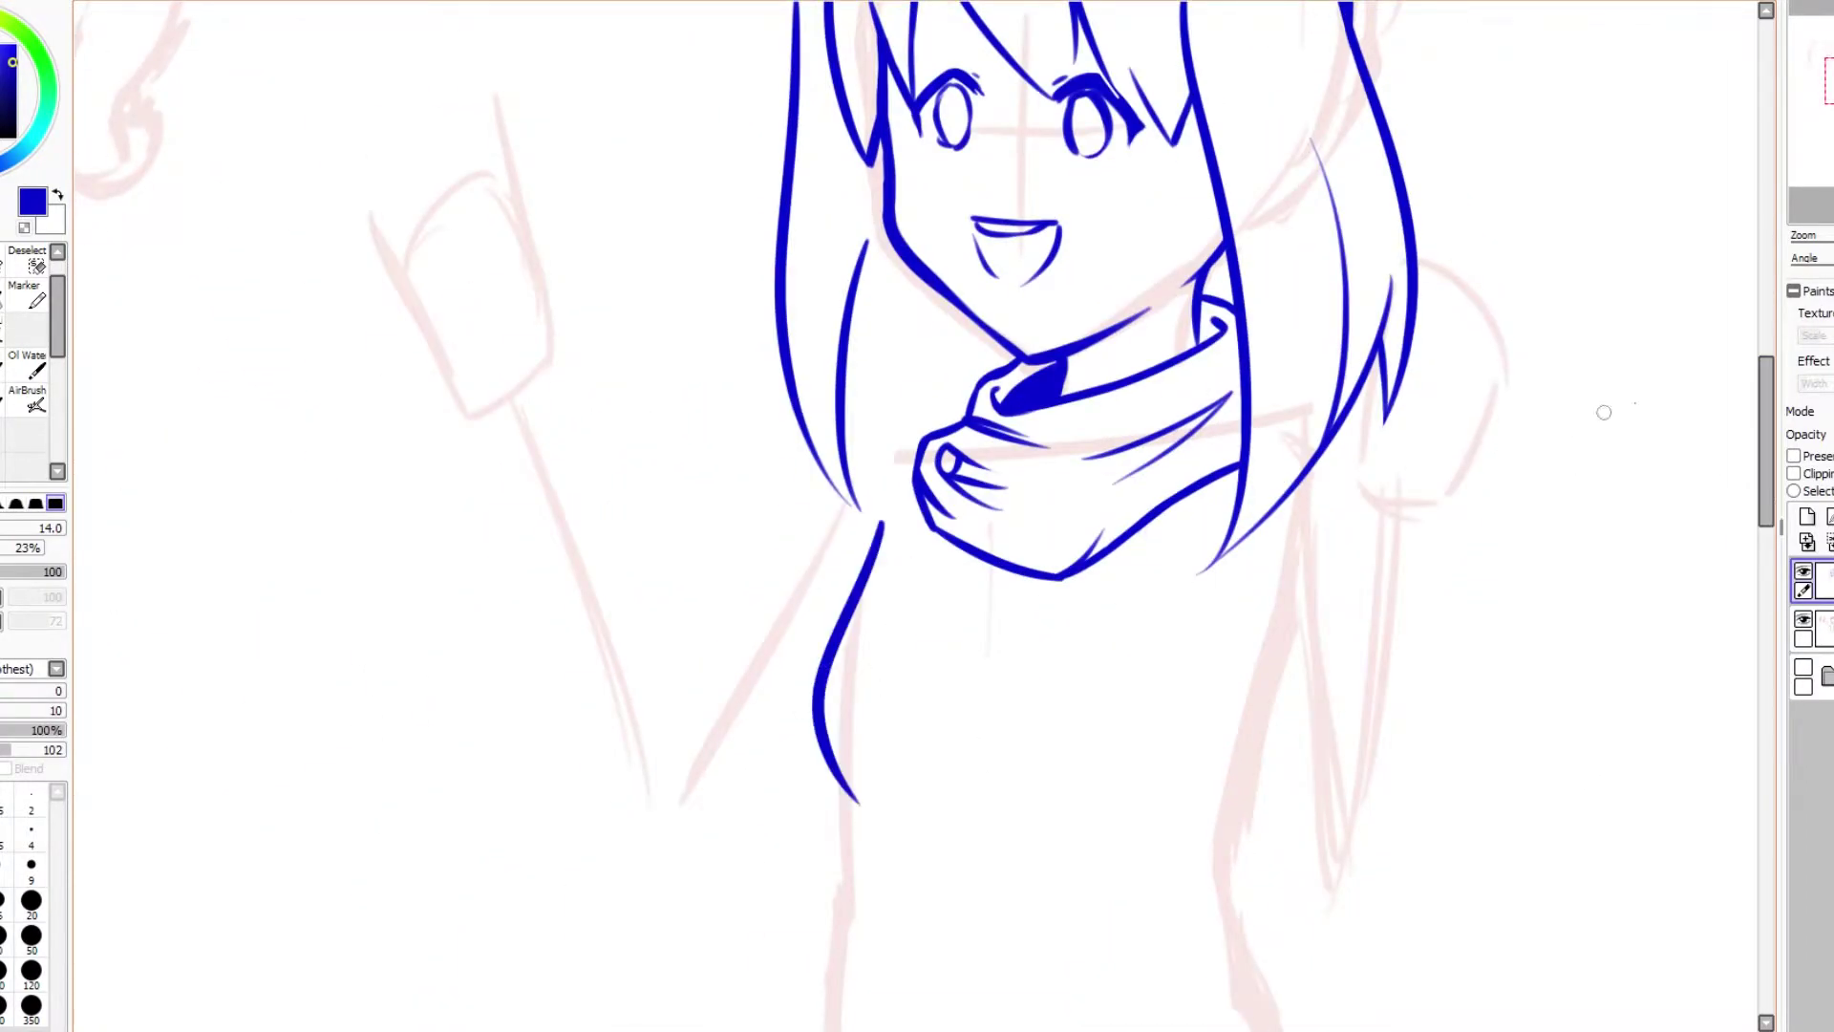
Step: Extend the torso's left contour with a short downward line at the waist
{"action": "scroll", "coordinate": [1604, 412], "scroll_direction": "down", "scroll_amount": 3}
{"action": "left_click_drag", "start_coordinate": [855, 618], "coordinate": [856, 750]}
{"action": "key", "text": "ctrl+z"}
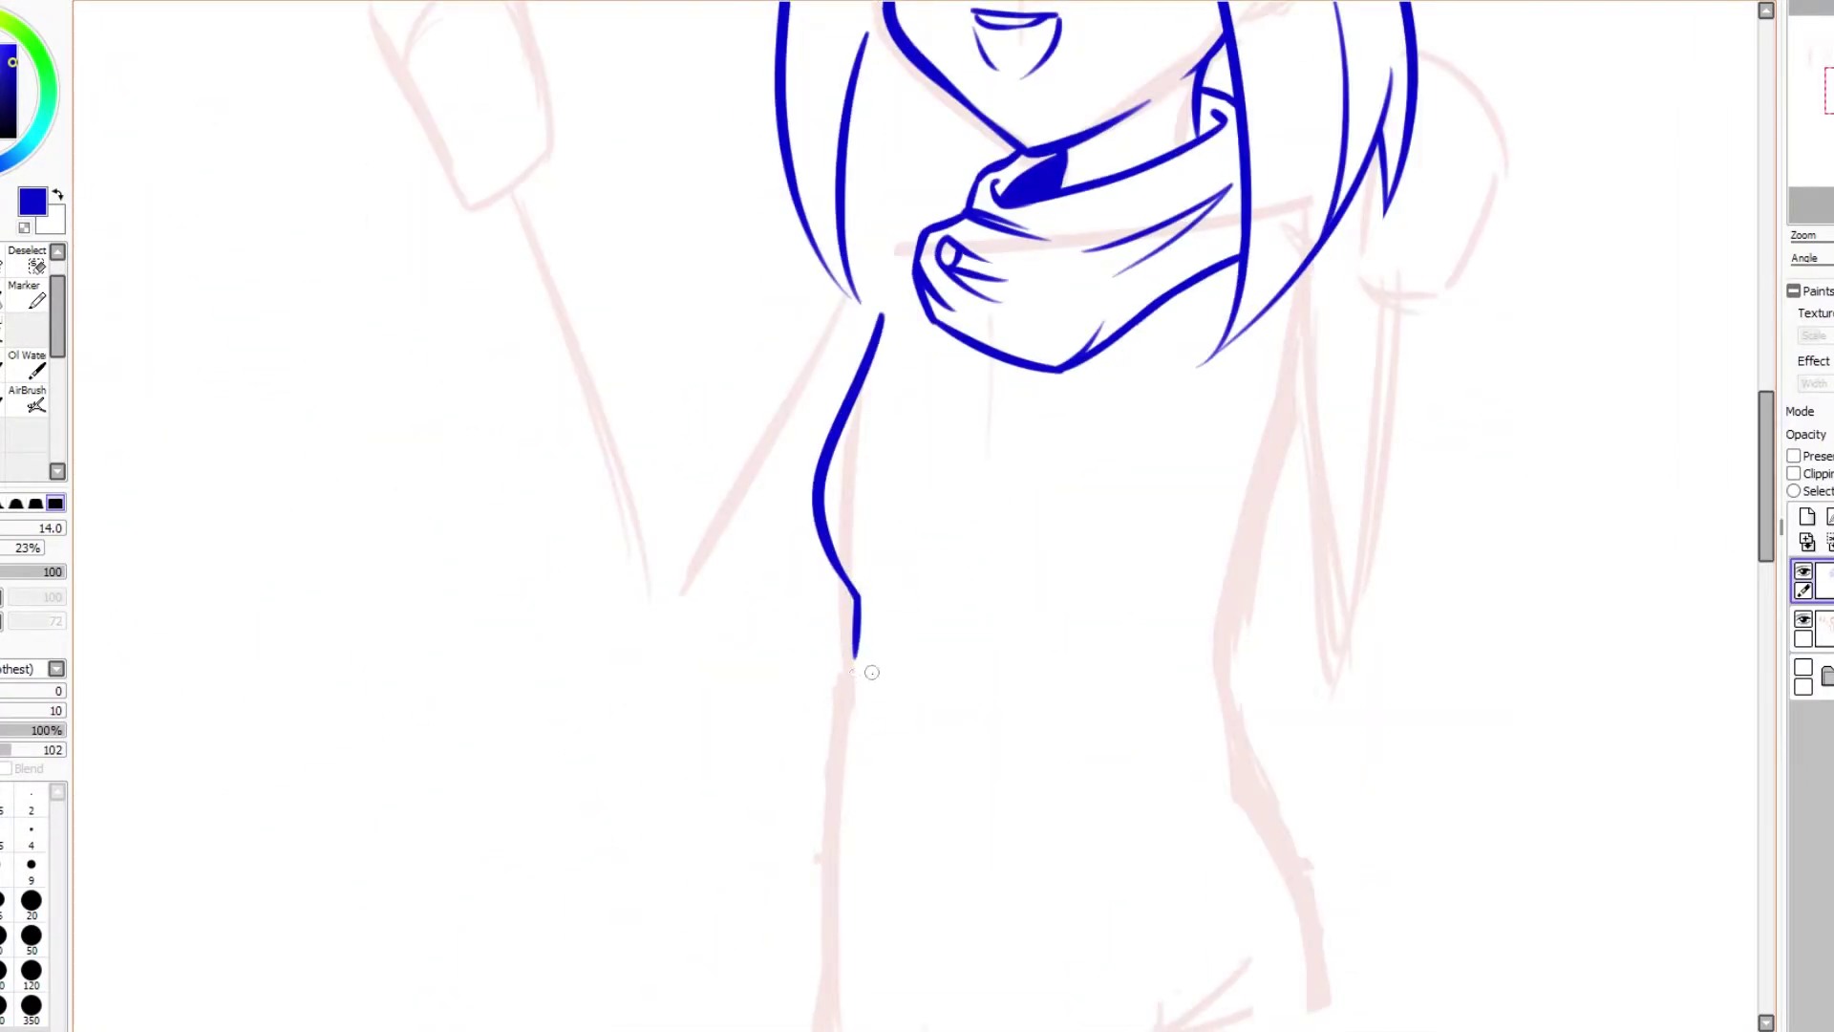
Step: Extend the outer hair outline upward along the left side and add a curved bulge of hair on the right side
{"action": "scroll", "coordinate": [1077, 453], "scroll_direction": "up", "scroll_amount": 8}
{"action": "left_click_drag", "start_coordinate": [1765, 393], "coordinate": [1765, 401]}
{"action": "left_click_drag", "start_coordinate": [830, 168], "coordinate": [795, 382]}
{"action": "left_click_drag", "start_coordinate": [1408, 188], "coordinate": [1387, 400]}
{"action": "key", "text": "ctrl+z"}
{"action": "left_click_drag", "start_coordinate": [1351, 109], "coordinate": [1395, 406]}
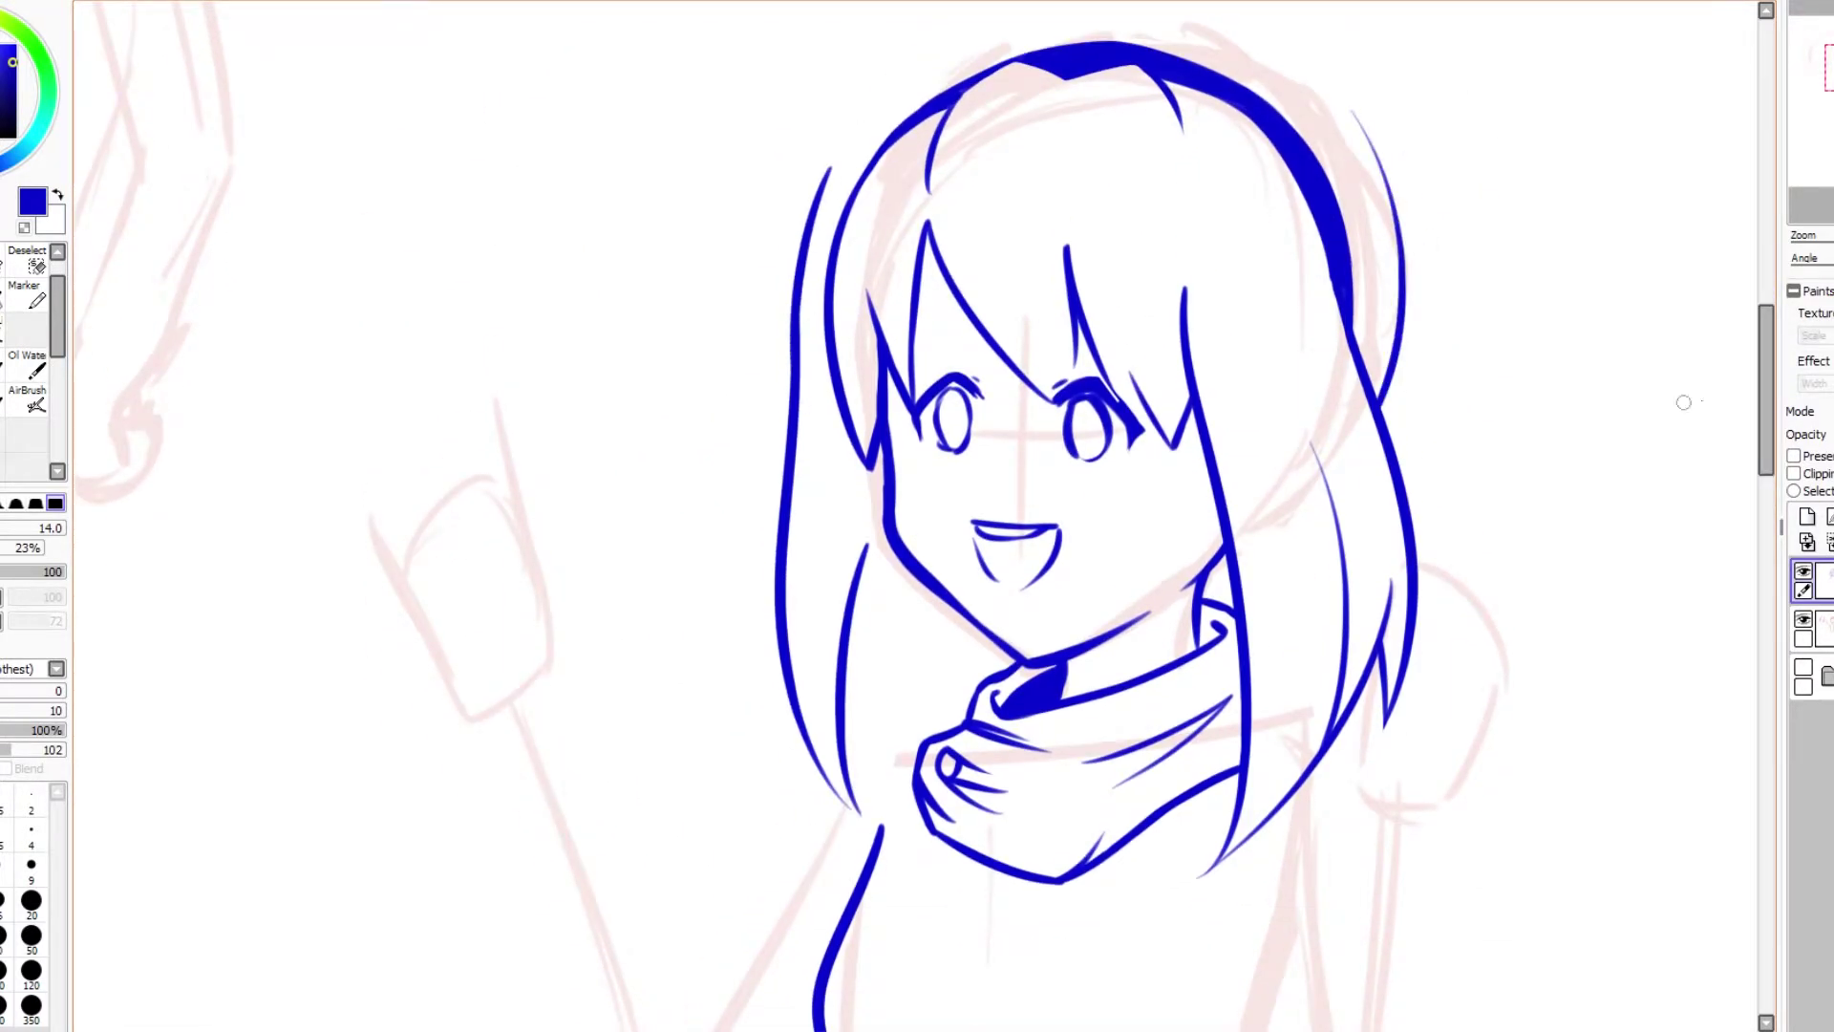
{"action": "scroll", "coordinate": [668, 164], "scroll_direction": "up", "scroll_amount": 4}
{"action": "left_click_drag", "start_coordinate": [1056, 289], "coordinate": [1034, 222]}
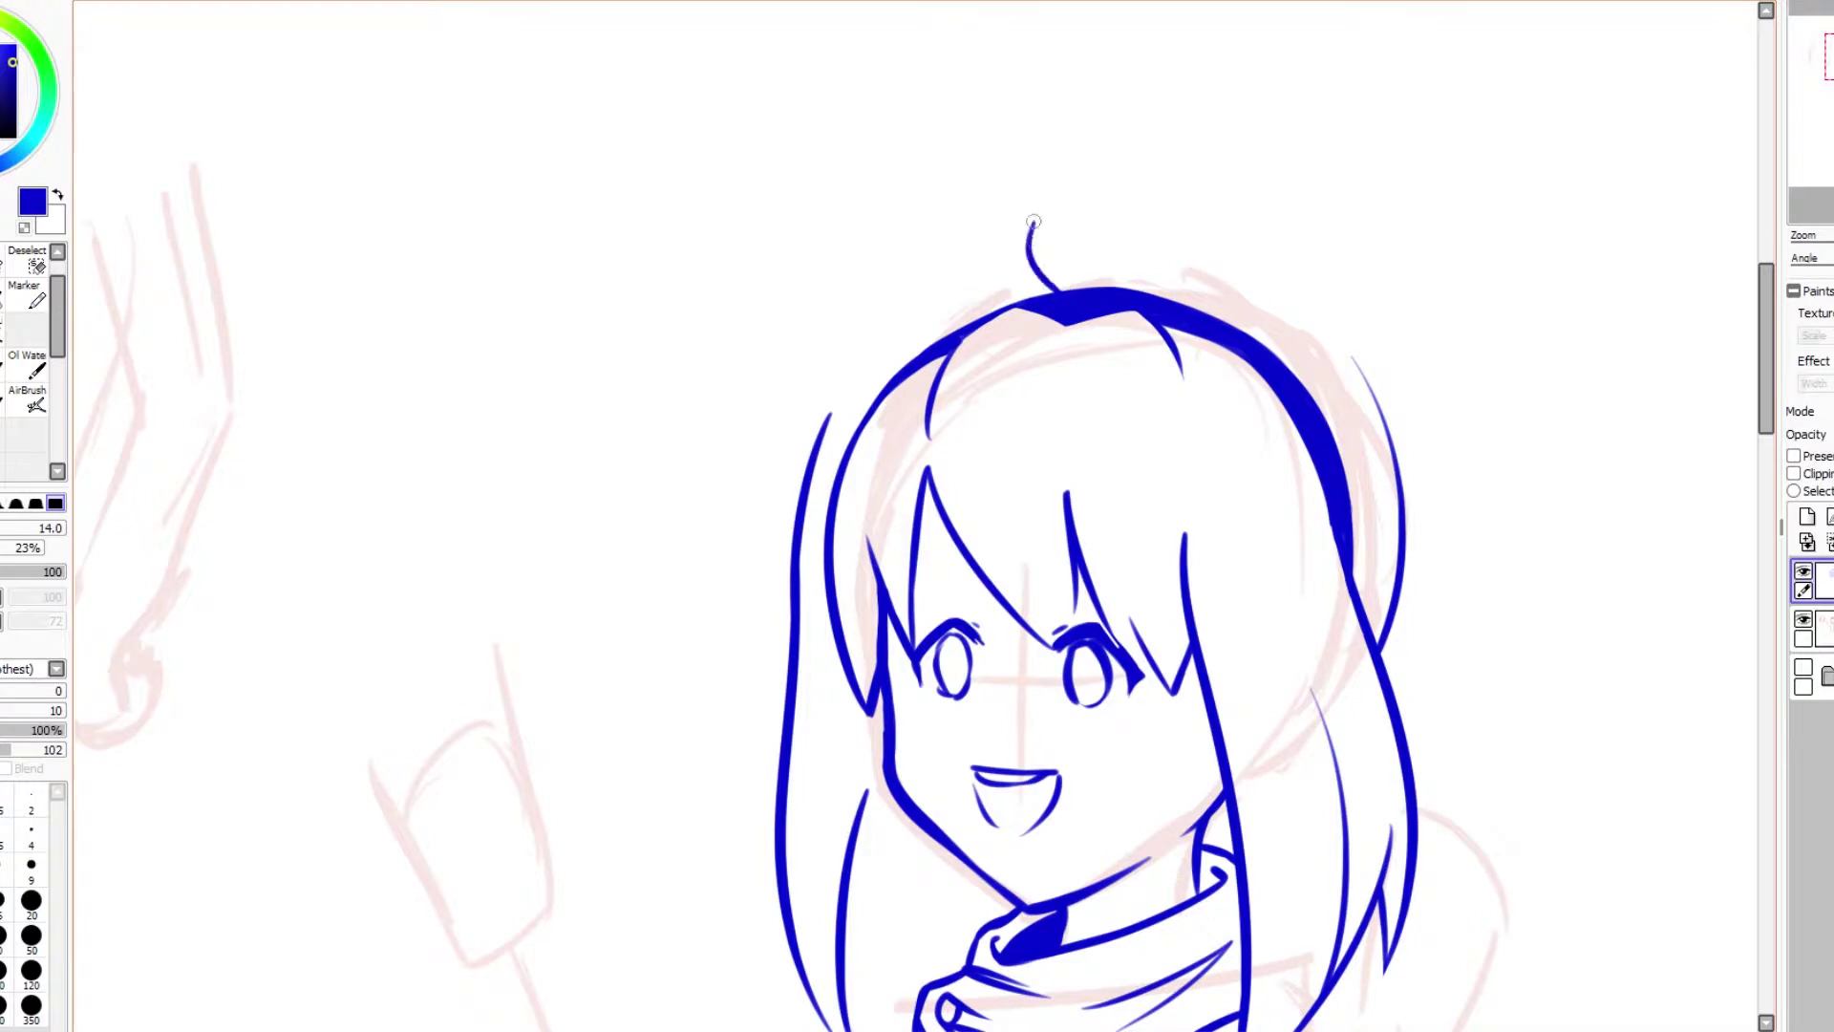
{"action": "key", "text": "ctrl+z"}
{"action": "left_click_drag", "start_coordinate": [828, 414], "coordinate": [1311, 316]}
{"action": "key", "text": "ctrl+z"}
Step: Draw a wide outer hair arc above the headband, running over the crown and down the head's right side
{"action": "key", "text": "End"}
{"action": "key", "text": "End"}
{"action": "key", "text": "End"}
{"action": "key", "text": "End"}
{"action": "key", "text": "End"}
{"action": "key", "text": "End"}
{"action": "scroll", "coordinate": [1547, 418], "scroll_direction": "up", "scroll_amount": 4}
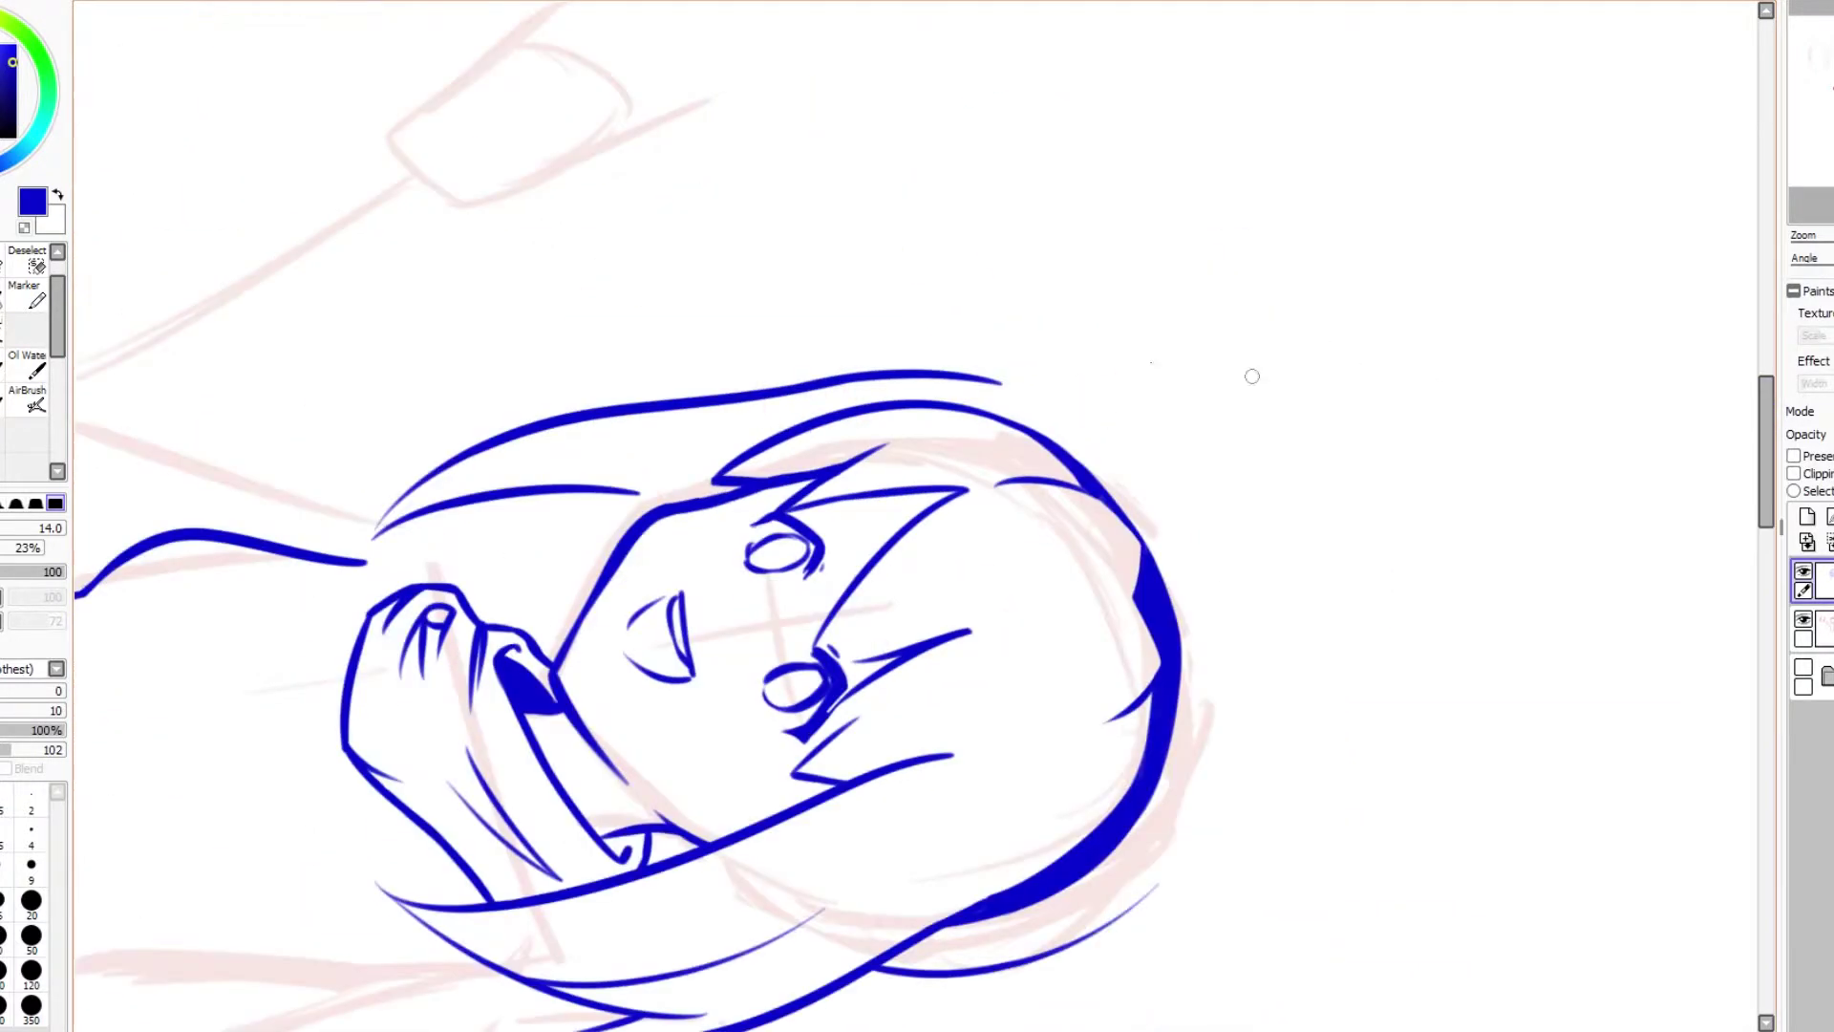
{"action": "mouse_move", "coordinate": [974, 376]}
{"action": "left_mouse_down"}
{"action": "mouse_move", "coordinate": [1158, 521]}
{"action": "mouse_move", "coordinate": [1099, 903]}
{"action": "left_mouse_up"}
{"action": "key", "text": "ctrl+z"}
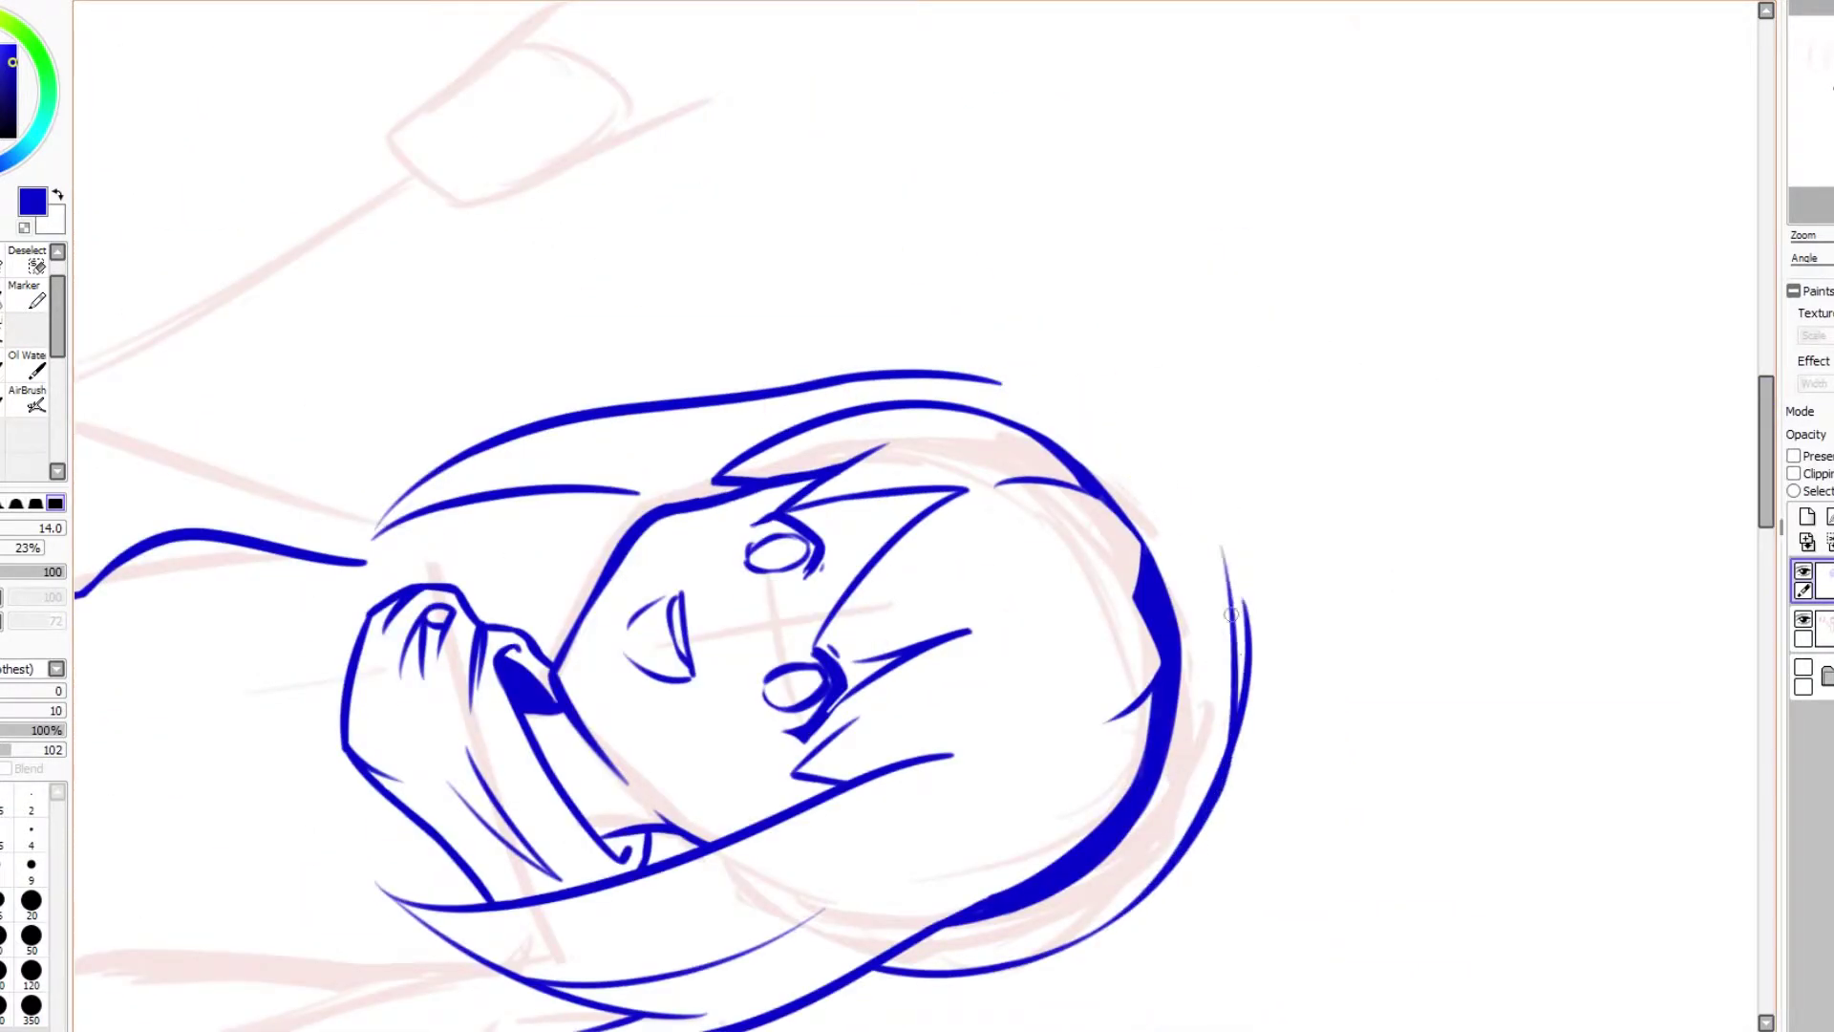
{"action": "key", "text": "ctrl+z"}
{"action": "left_click_drag", "start_coordinate": [1184, 471], "coordinate": [1098, 941]}
{"action": "key", "text": "Home"}
{"action": "scroll", "coordinate": [917, 516], "scroll_direction": "down", "scroll_amount": 2}
{"action": "scroll", "coordinate": [947, 121], "scroll_direction": "up", "scroll_amount": 3}
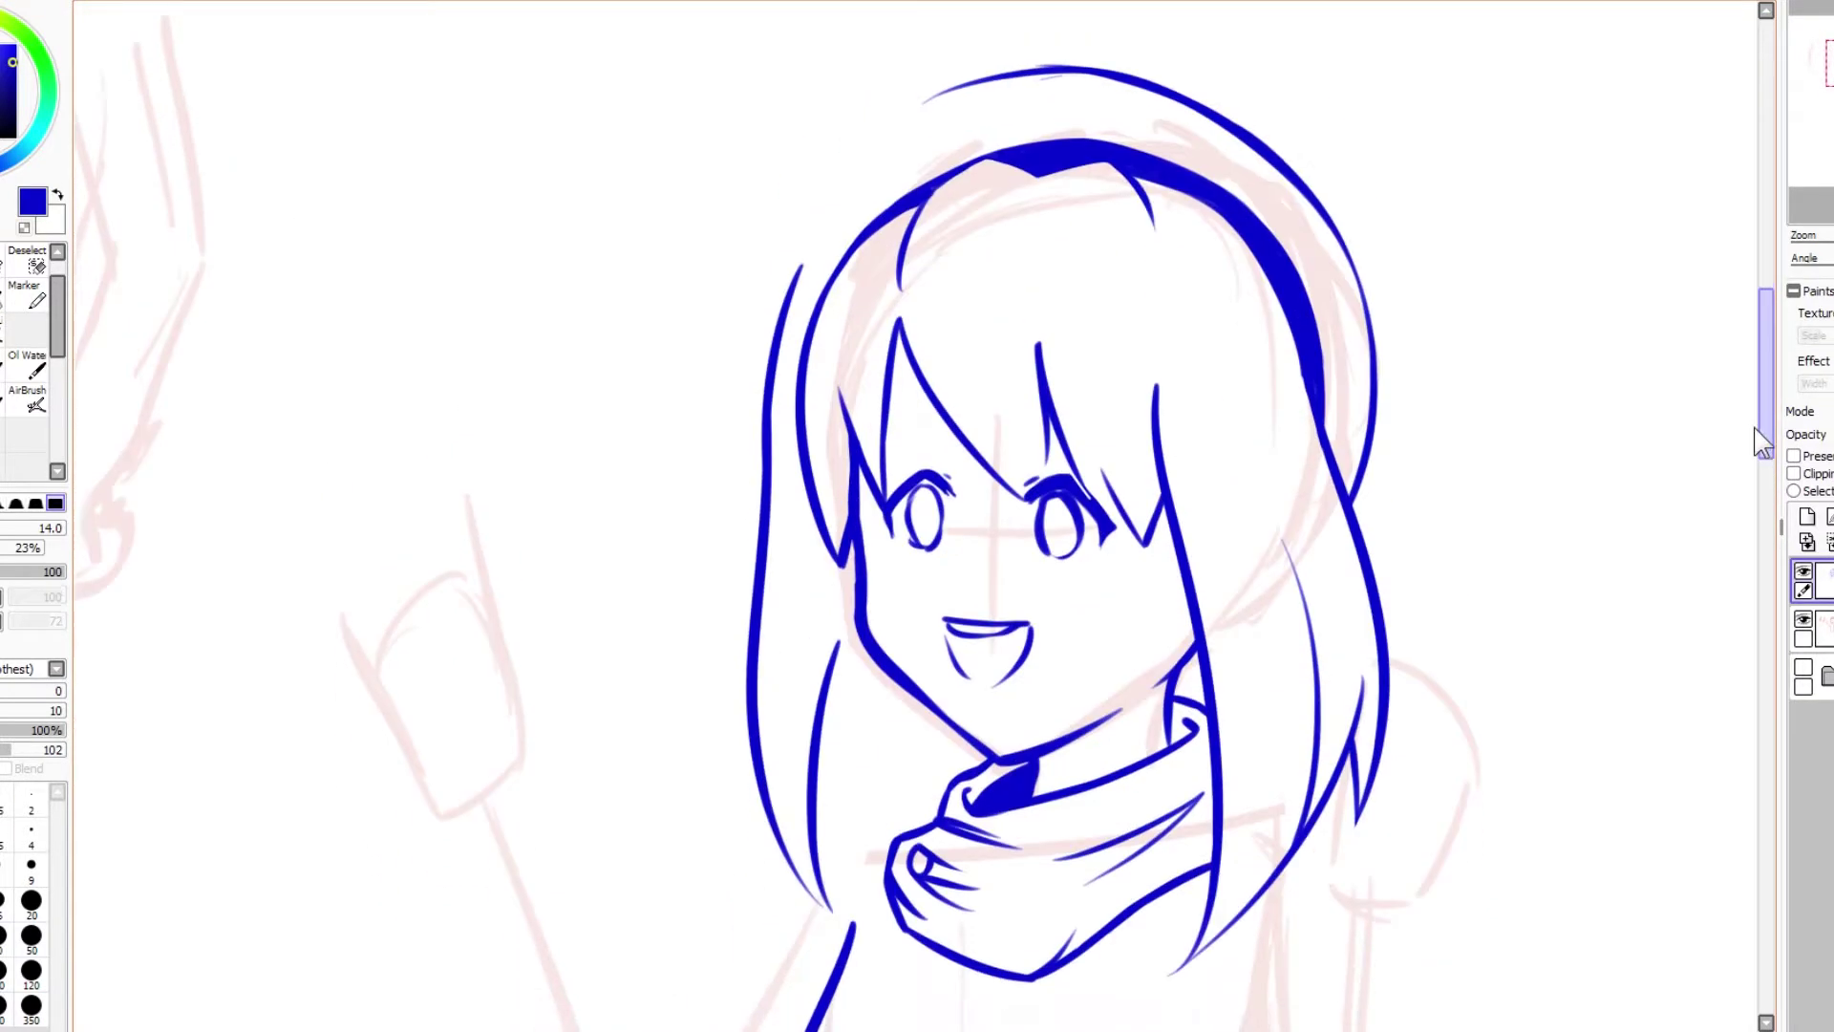
Step: Shorten the outer hair arc at the crown and shift the left outer hair line closer to the head
{"action": "key", "text": "e"}
{"action": "key", "text": "ctrl+z"}
{"action": "key", "text": "w"}
{"action": "left_click", "coordinate": [765, 770]}
{"action": "mouse_move", "coordinate": [766, 770]}
{"action": "left_mouse_down"}
{"action": "mouse_move", "coordinate": [787, 777]}
{"action": "mouse_move", "coordinate": [786, 756]}
{"action": "left_mouse_up"}
{"action": "key", "text": "ctrl+d"}
{"action": "key", "text": "n"}
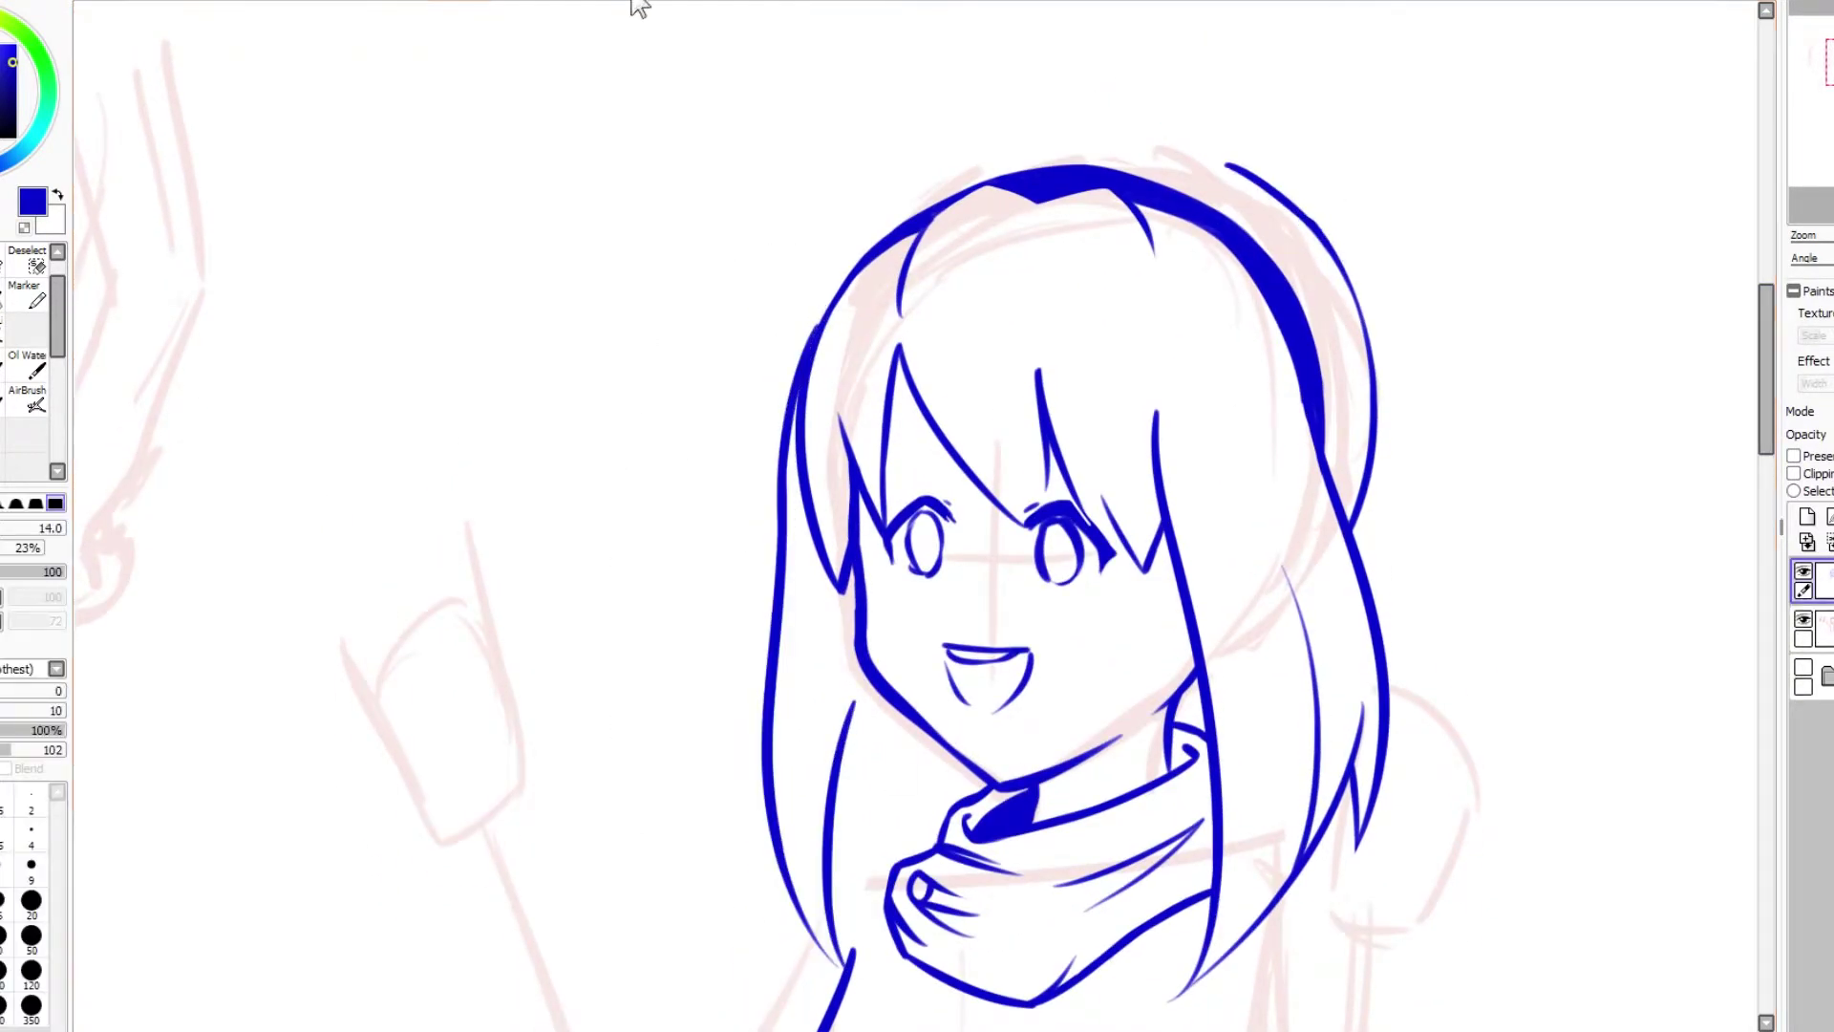
Step: Complete the outer hair arc over the crown, joining the right side to the left hair outline in one smooth curve
{"action": "left_click_drag", "start_coordinate": [635, 9], "coordinate": [1222, 330]}
{"action": "key", "text": "Home"}
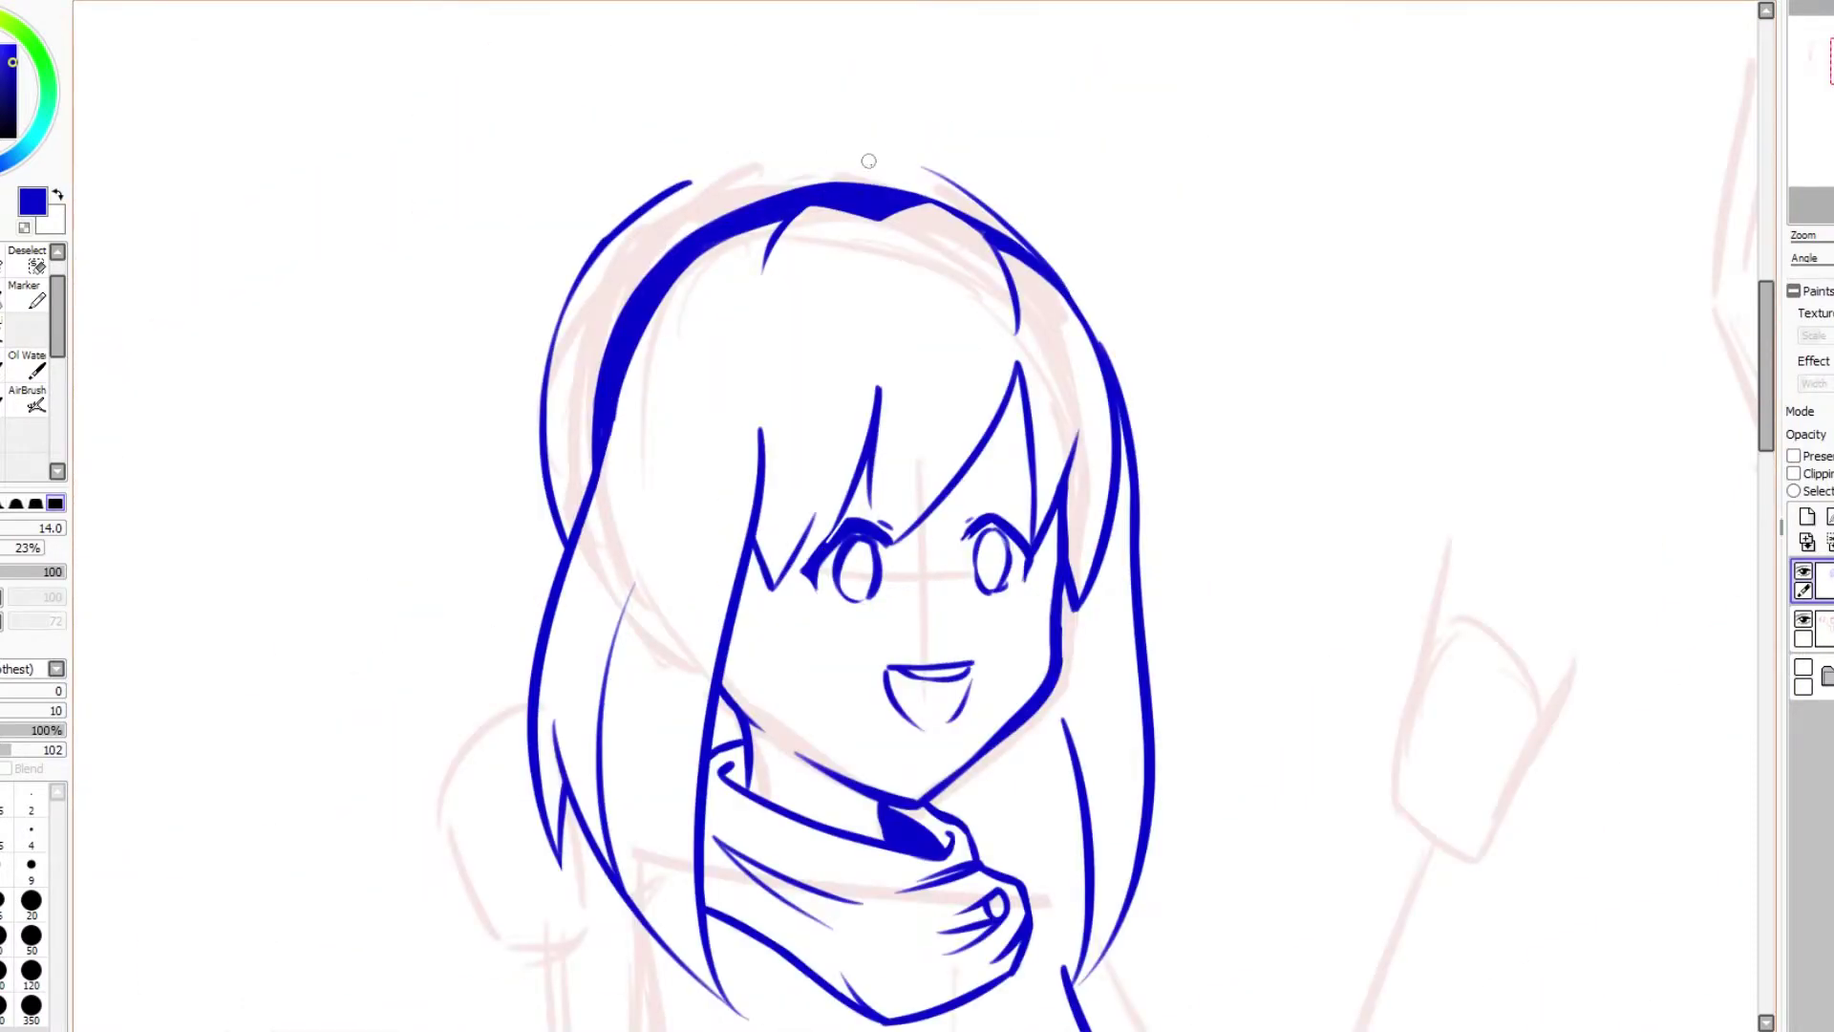
{"action": "key", "text": "End"}
{"action": "key", "text": "End"}
{"action": "key", "text": "End"}
{"action": "key", "text": "End"}
{"action": "key", "text": "End"}
{"action": "key", "text": "End"}
{"action": "key", "text": "End"}
{"action": "key", "text": "End"}
{"action": "key", "text": "End"}
{"action": "mouse_move", "coordinate": [1108, 251]}
{"action": "left_mouse_down"}
{"action": "mouse_move", "coordinate": [1102, 510]}
{"action": "mouse_move", "coordinate": [1017, 604]}
{"action": "left_mouse_up"}
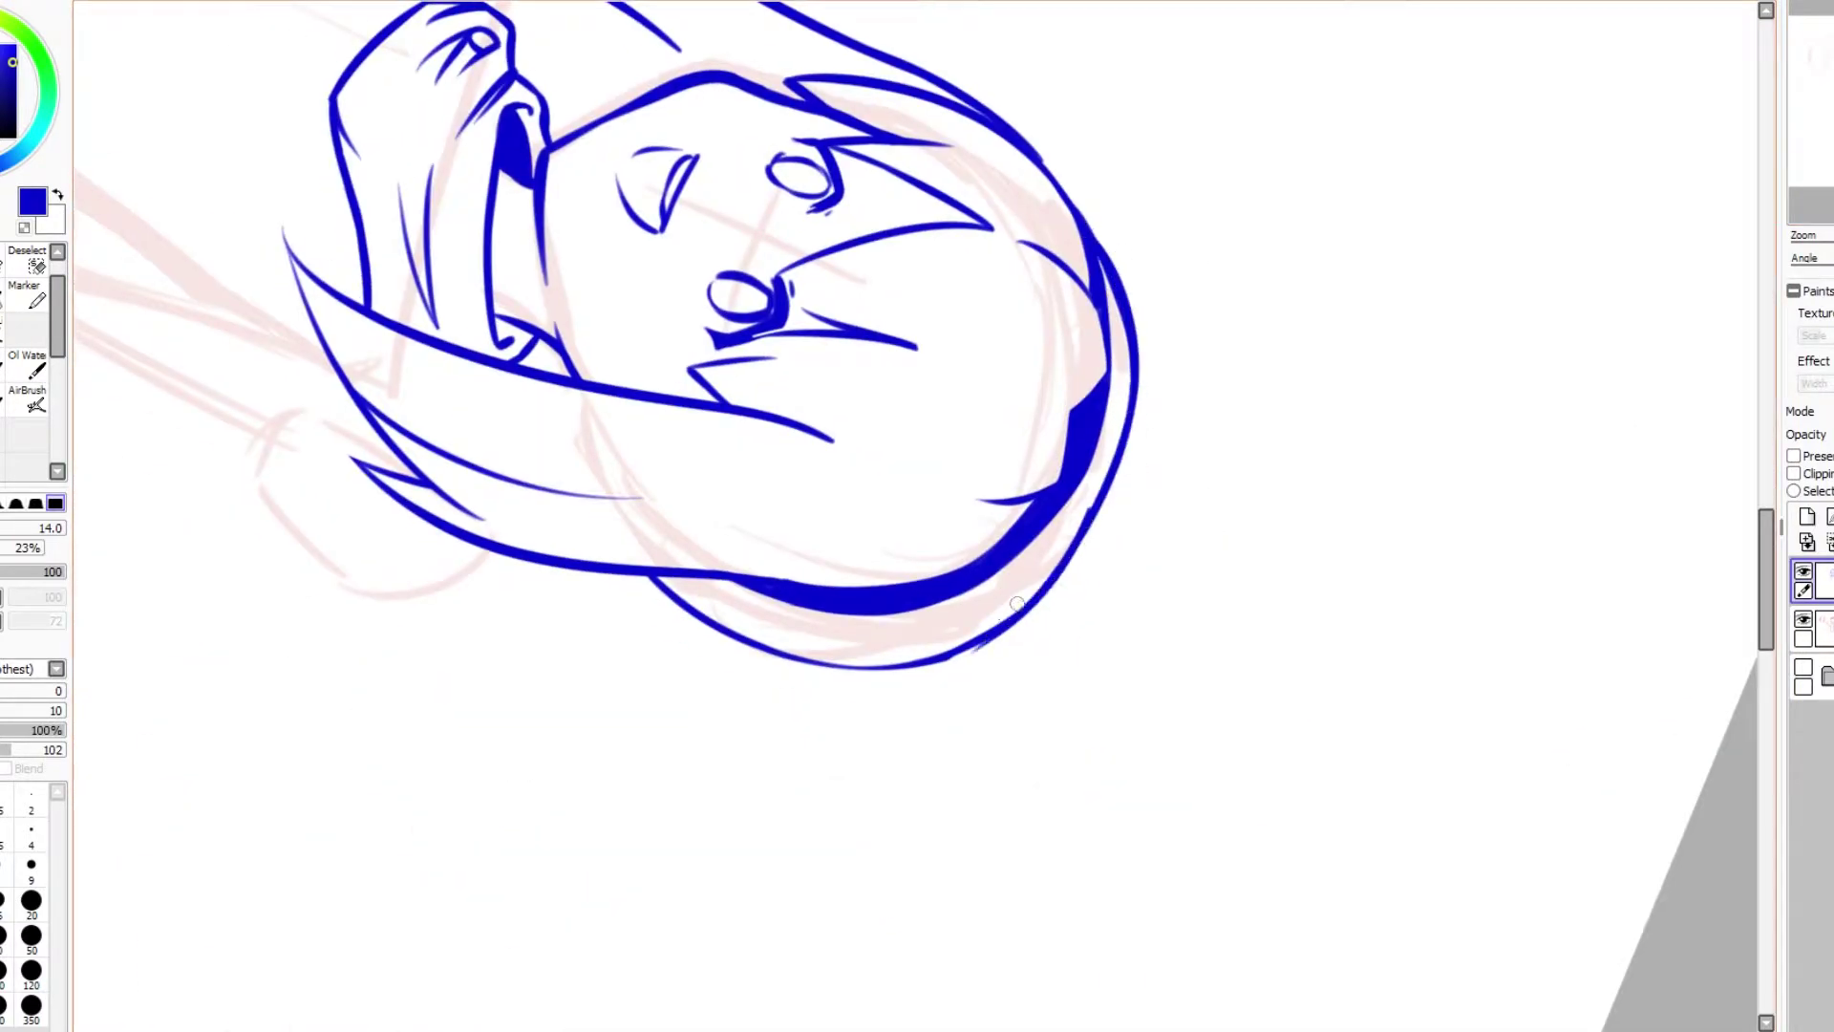
{"action": "key", "text": "Home"}
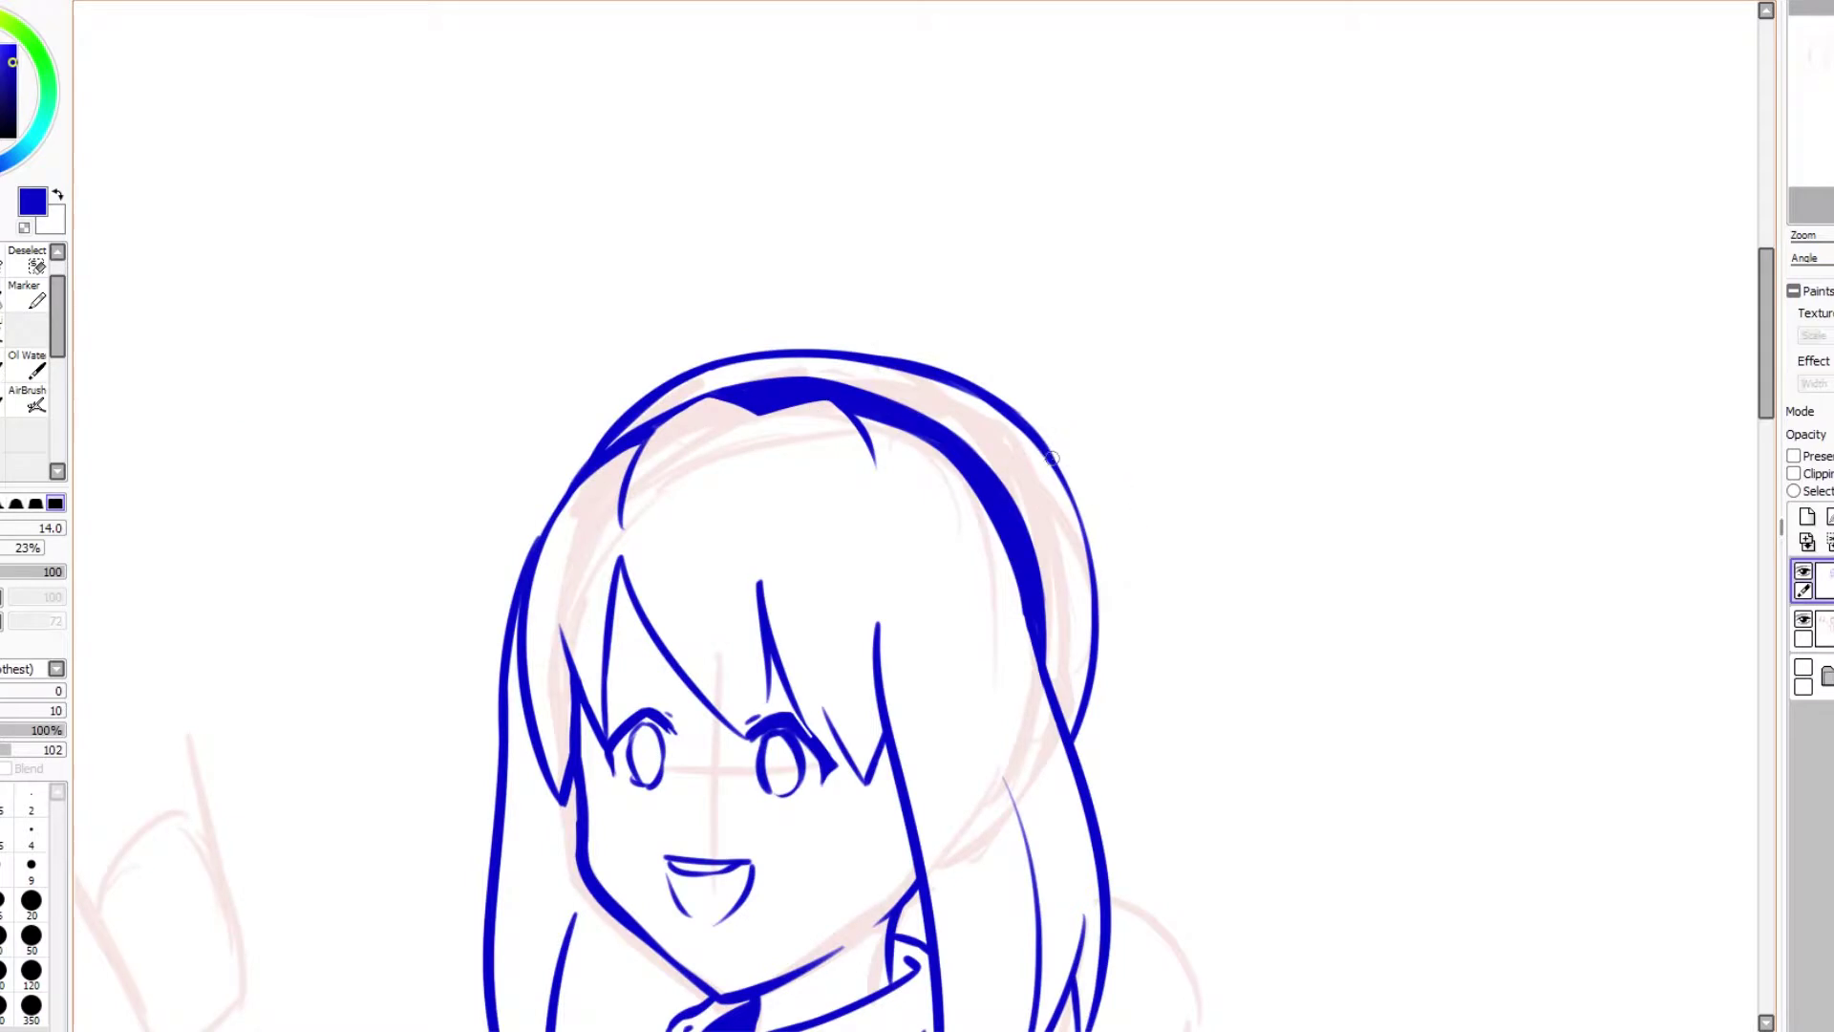
Step: Add a rounded side bun with a pointed tuft on the head's right side, and short strand lines in the fringe
{"action": "mouse_move", "coordinate": [1061, 441]}
{"action": "left_mouse_down"}
{"action": "mouse_move", "coordinate": [1119, 657]}
{"action": "mouse_move", "coordinate": [1067, 411]}
{"action": "mouse_move", "coordinate": [1071, 527]}
{"action": "left_mouse_up"}
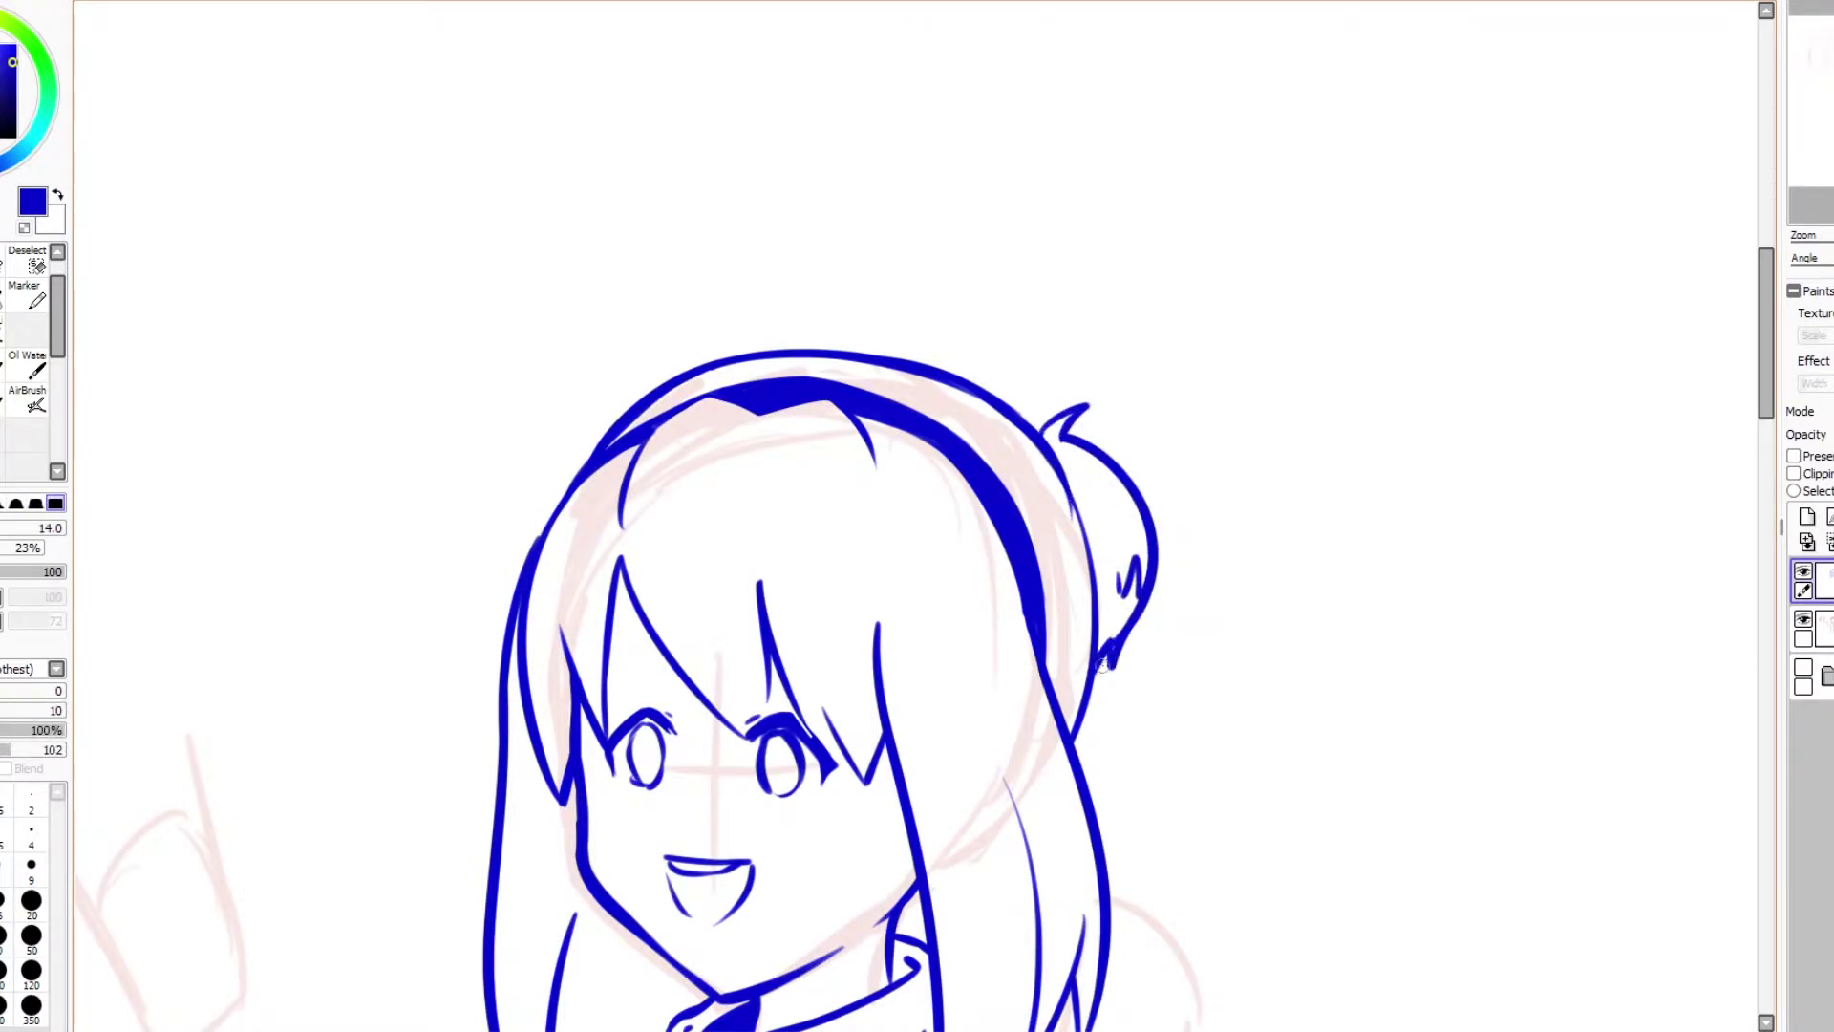
{"action": "scroll", "coordinate": [1168, 644], "scroll_direction": "down", "scroll_amount": 5}
{"action": "left_click_drag", "start_coordinate": [753, 72], "coordinate": [762, 153]}
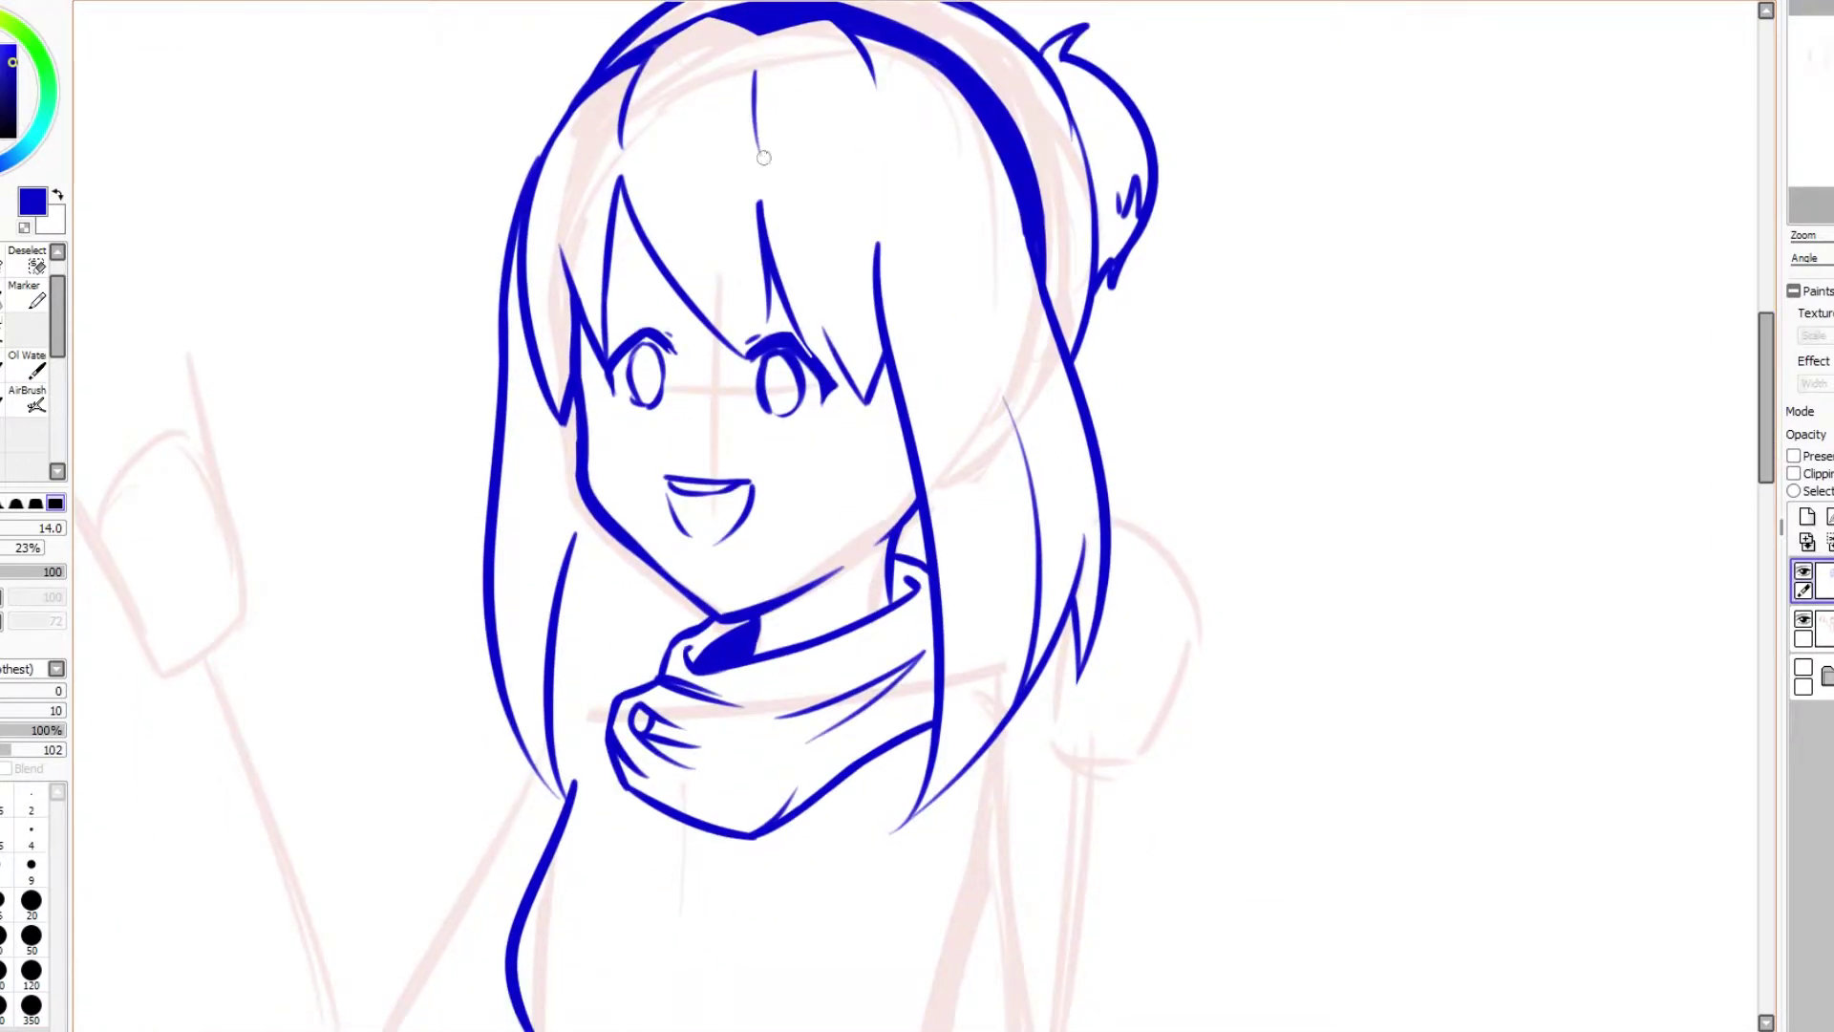
{"action": "left_click_drag", "start_coordinate": [896, 133], "coordinate": [907, 251]}
{"action": "left_click_drag", "start_coordinate": [1767, 457], "coordinate": [1768, 432]}
{"action": "key", "text": "ctrl+z"}
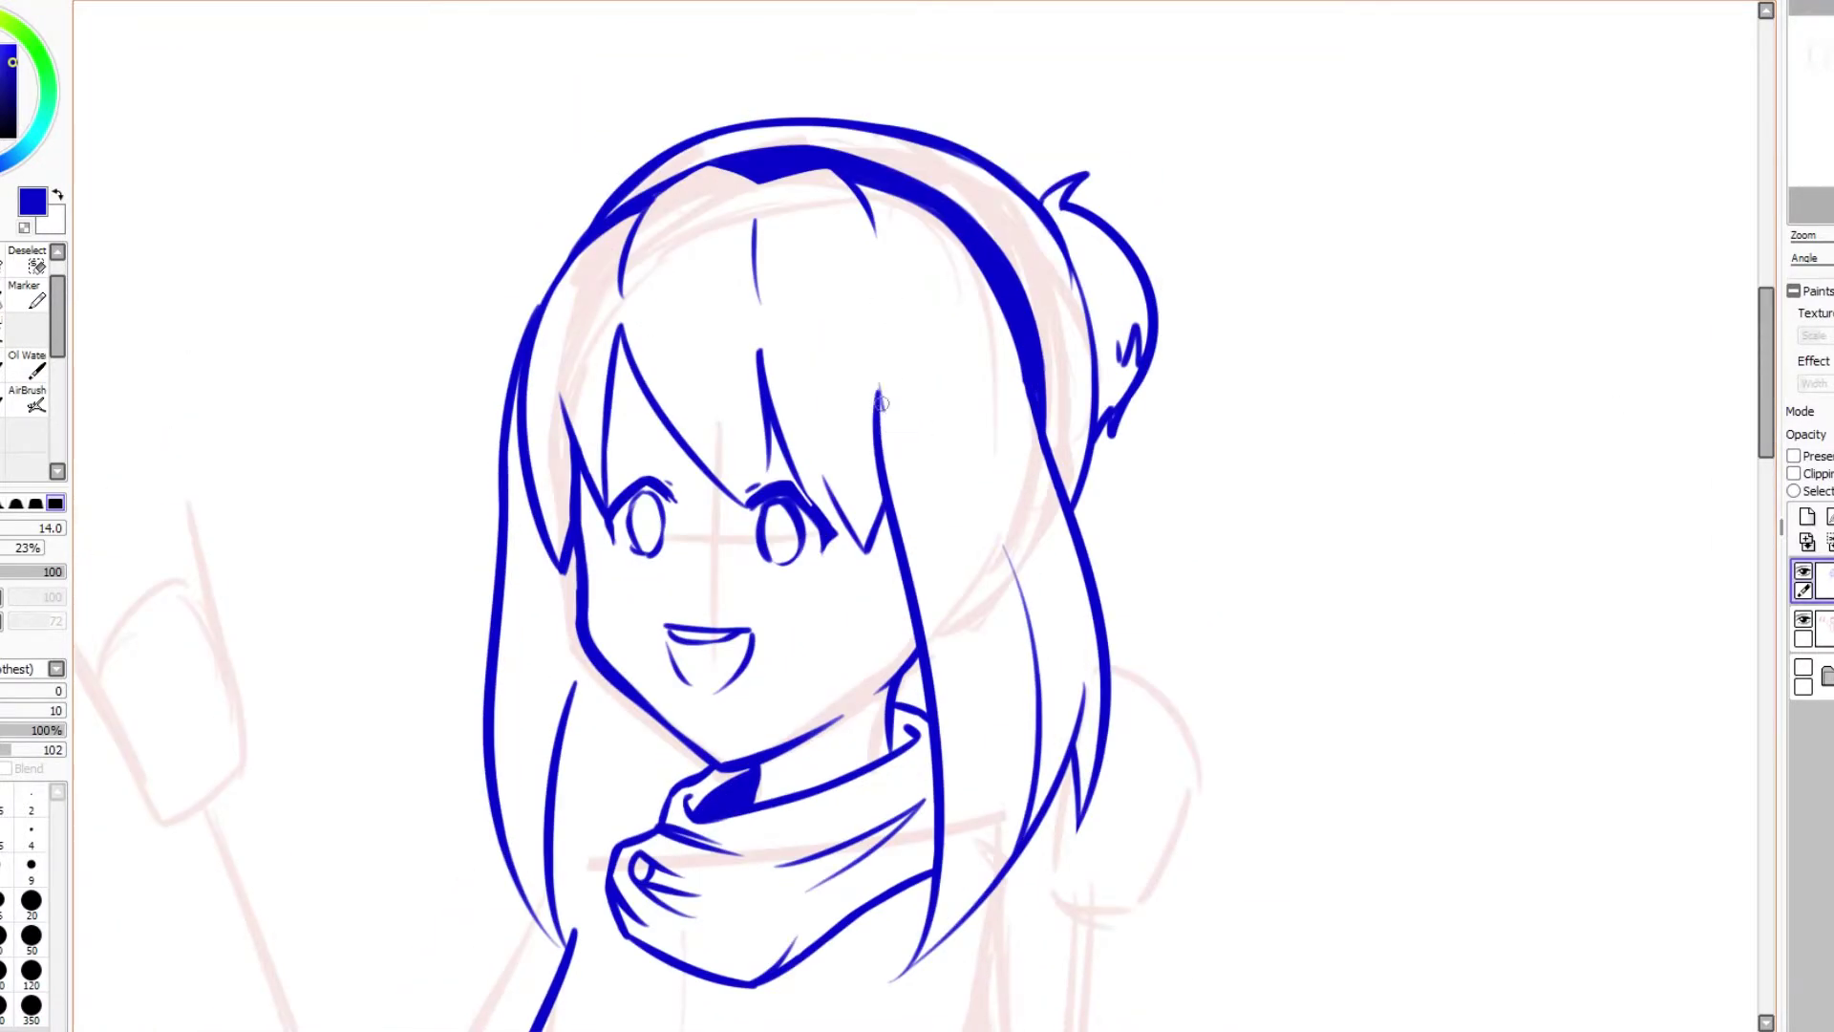
{"action": "mouse_move", "coordinate": [864, 371]}
{"action": "left_mouse_down"}
{"action": "mouse_move", "coordinate": [903, 381]}
{"action": "mouse_move", "coordinate": [911, 439]}
{"action": "left_mouse_up"}
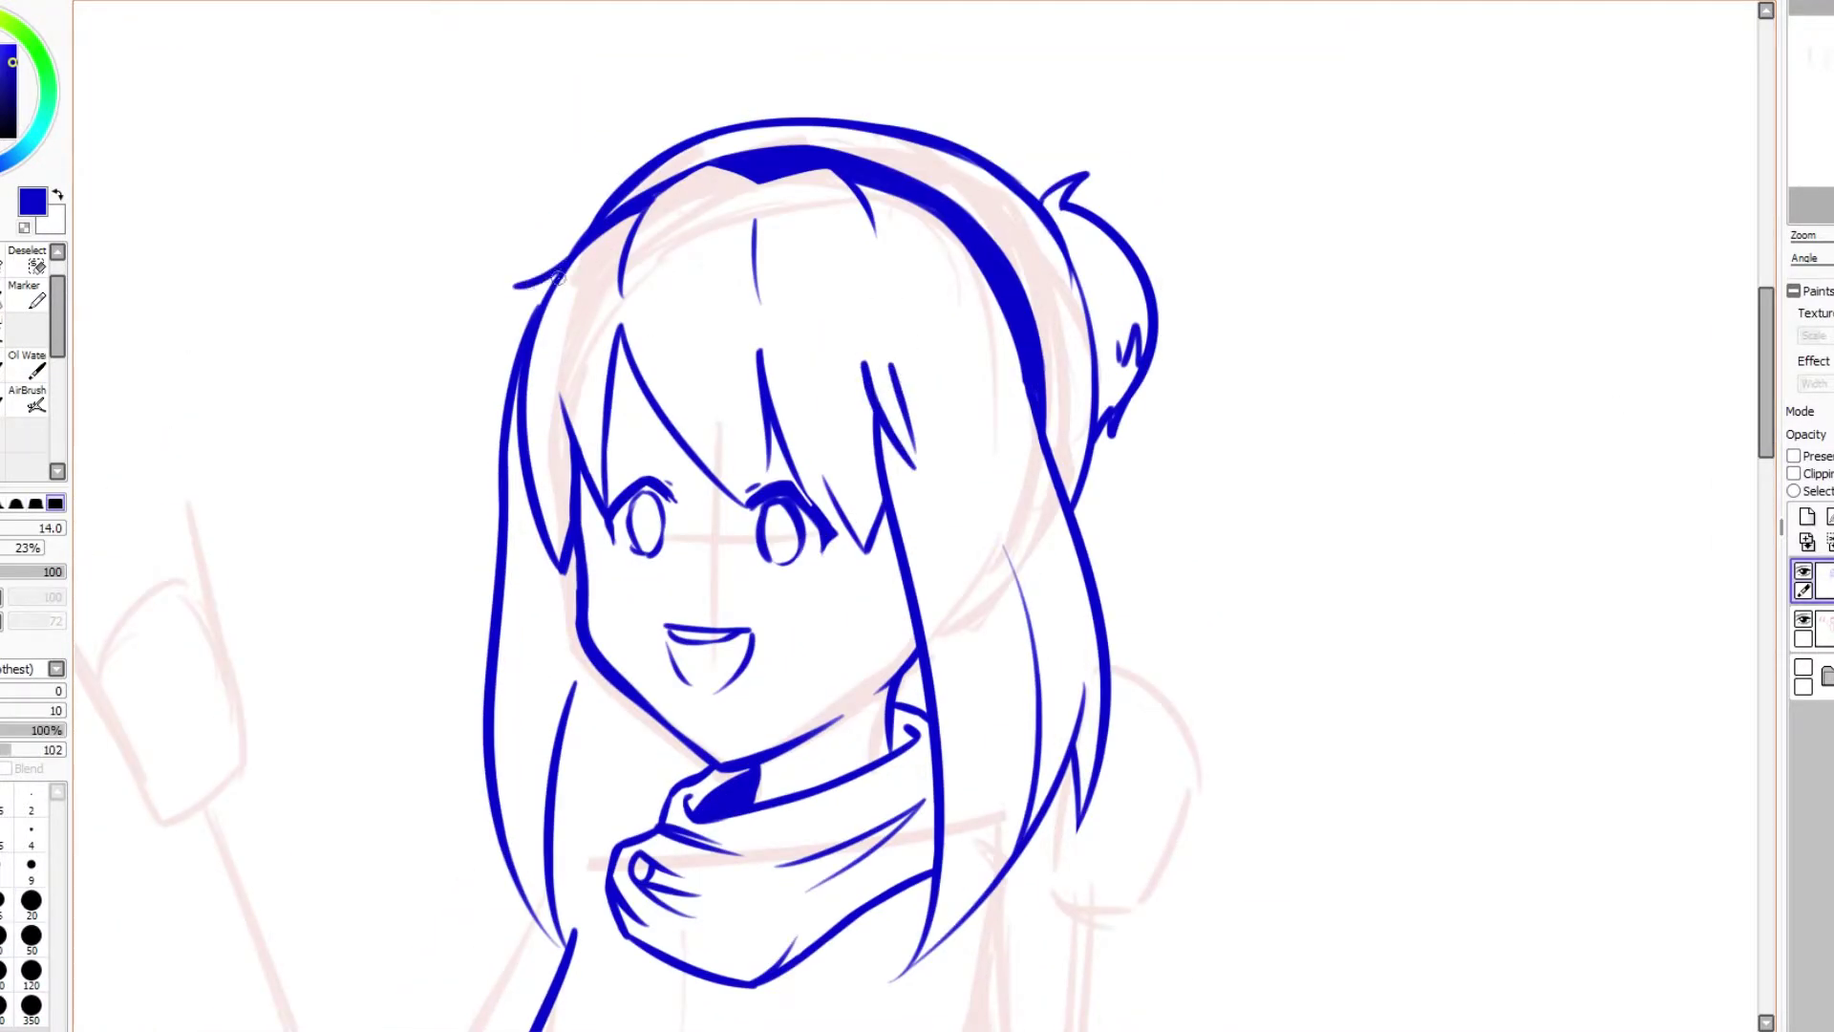
Step: Add flicked tufts at the hair's left edge and crown, and a looped loose strand below the bun
{"action": "left_click_drag", "start_coordinate": [559, 277], "coordinate": [527, 285]}
{"action": "mouse_move", "coordinate": [802, 141]}
{"action": "left_mouse_down"}
{"action": "mouse_move", "coordinate": [788, 82]}
{"action": "mouse_move", "coordinate": [810, 143]}
{"action": "mouse_move", "coordinate": [842, 99]}
{"action": "left_mouse_up"}
{"action": "left_click_drag", "start_coordinate": [1035, 459], "coordinate": [1125, 616]}
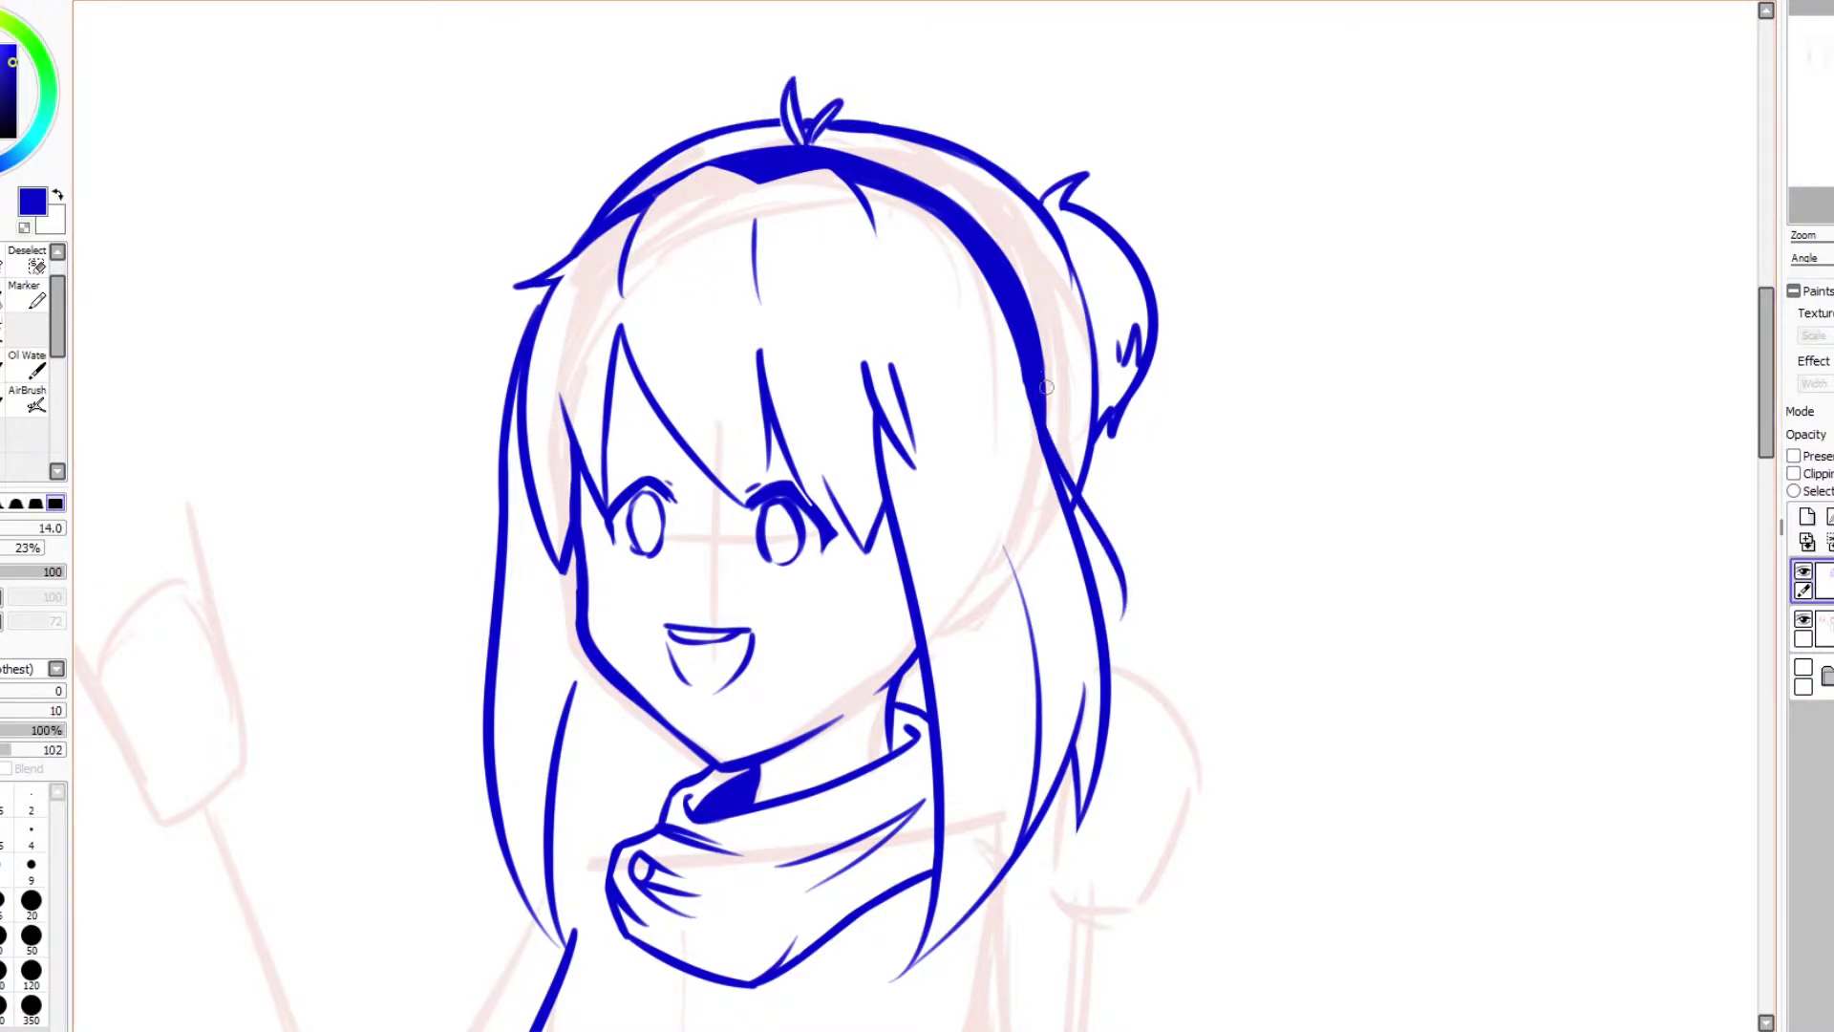
{"action": "left_click_drag", "start_coordinate": [1080, 532], "coordinate": [1108, 625]}
{"action": "left_click_drag", "start_coordinate": [1054, 461], "coordinate": [1108, 540]}
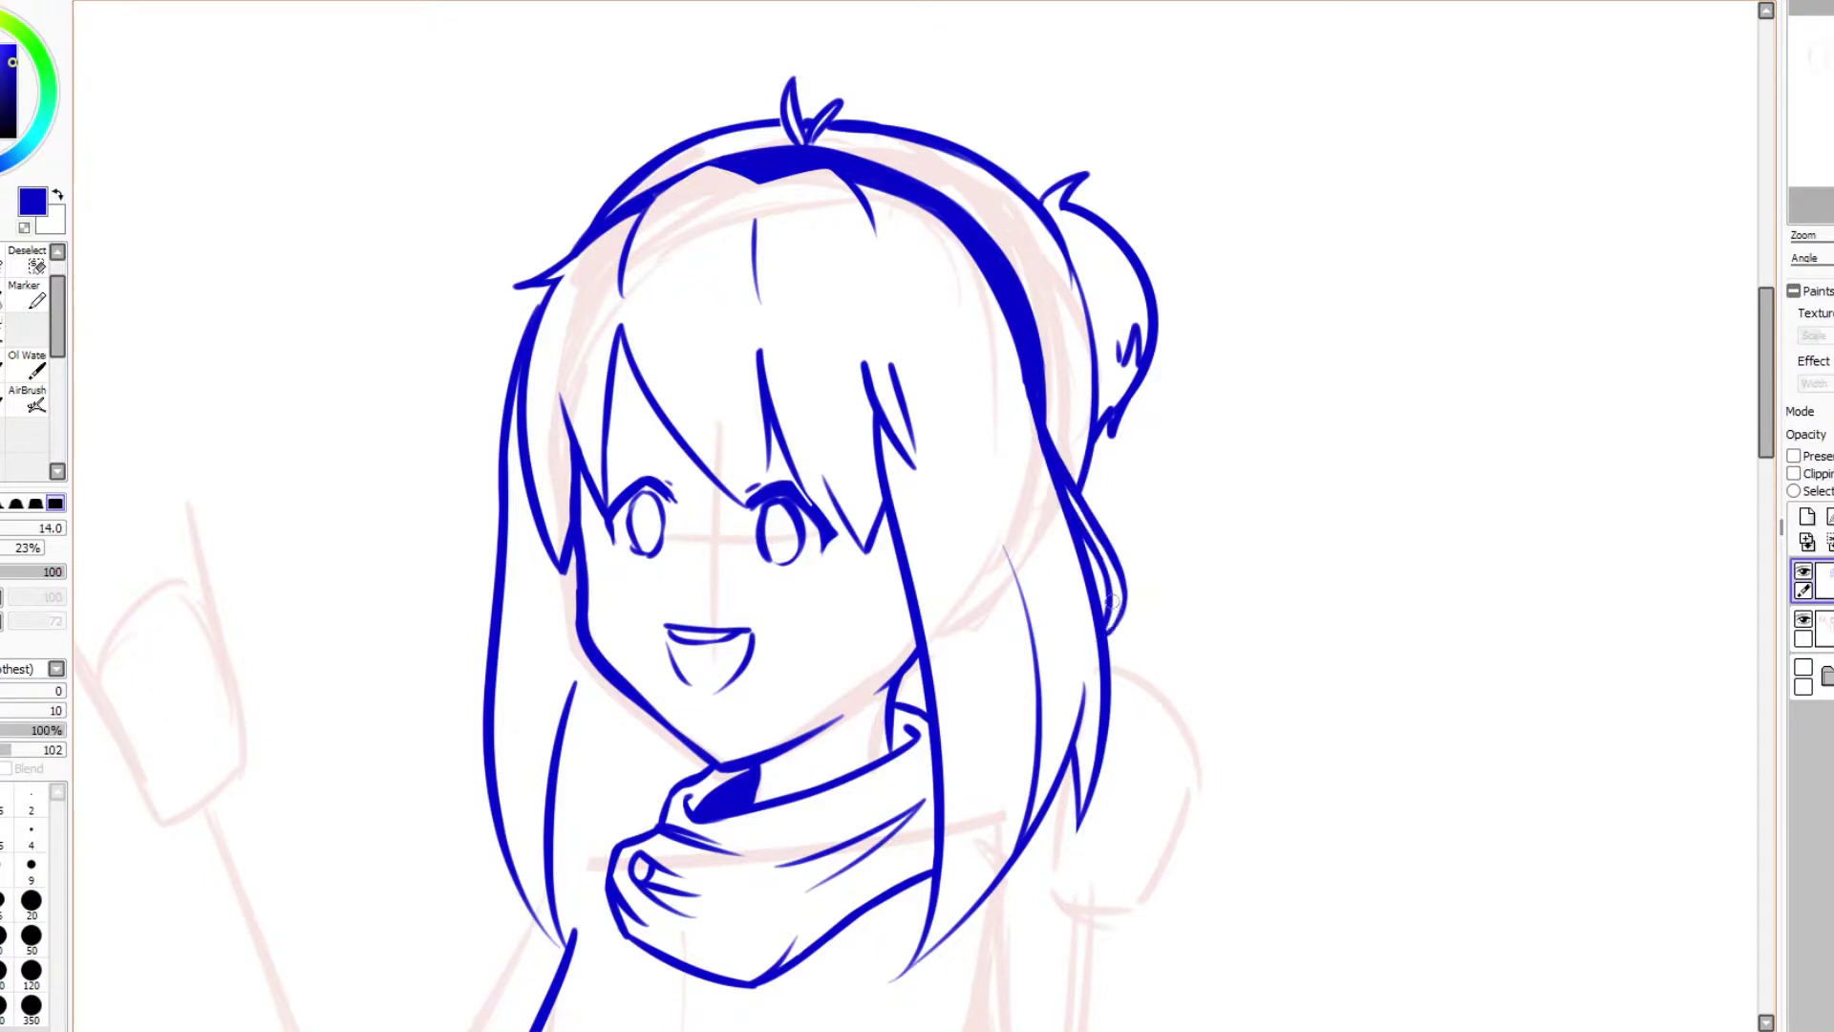
Step: Draw a curved line running from the scarf's lowest point down across the chest
{"action": "scroll", "coordinate": [526, 621], "scroll_direction": "down", "scroll_amount": 5}
{"action": "left_click_drag", "start_coordinate": [754, 489], "coordinate": [675, 630]}
{"action": "key", "text": "ctrl+z"}
{"action": "left_click_drag", "start_coordinate": [754, 489], "coordinate": [666, 655]}
{"action": "left_click_drag", "start_coordinate": [715, 711], "coordinate": [666, 669]}
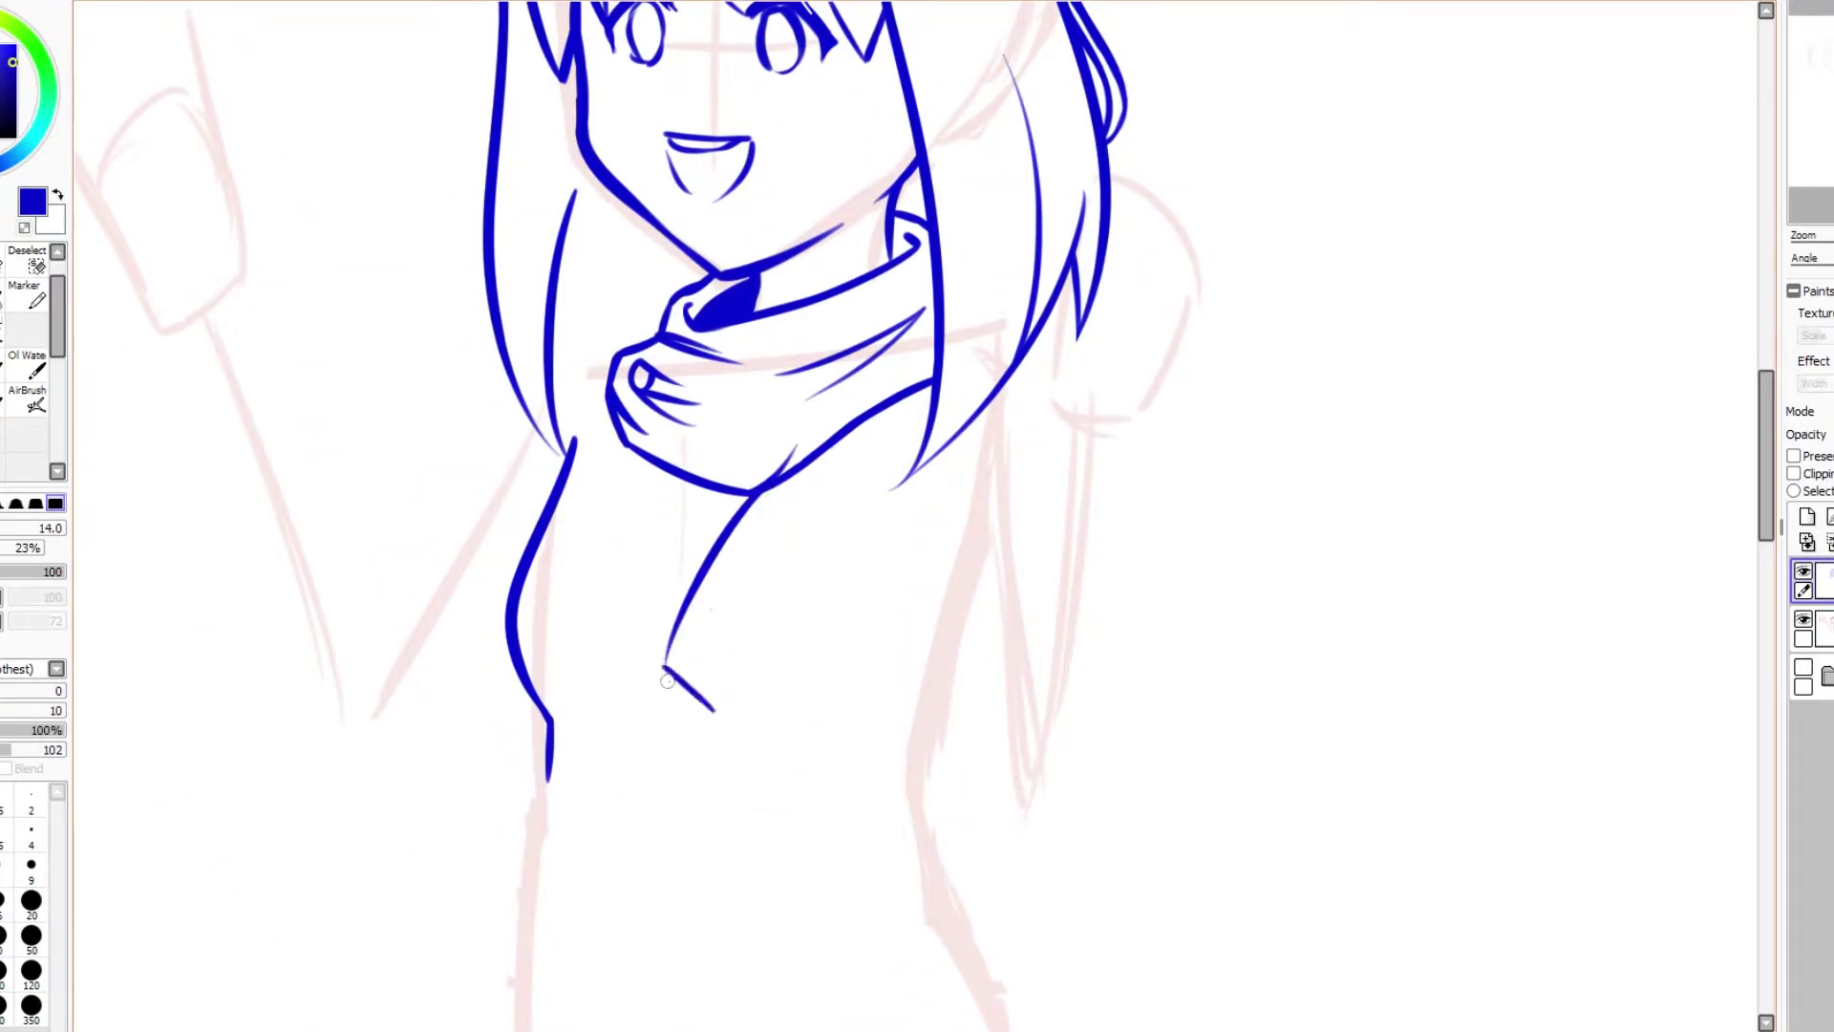
{"action": "key", "text": "ctrl+z"}
Step: Ink the raised left hand over the sketch, with its thumb, separate fingers and palm edges
{"action": "scroll", "coordinate": [667, 681], "scroll_direction": "up", "scroll_amount": 1}
{"action": "scroll", "coordinate": [840, 512], "scroll_direction": "left", "scroll_amount": 3}
{"action": "left_click_drag", "start_coordinate": [480, 341], "coordinate": [418, 325]}
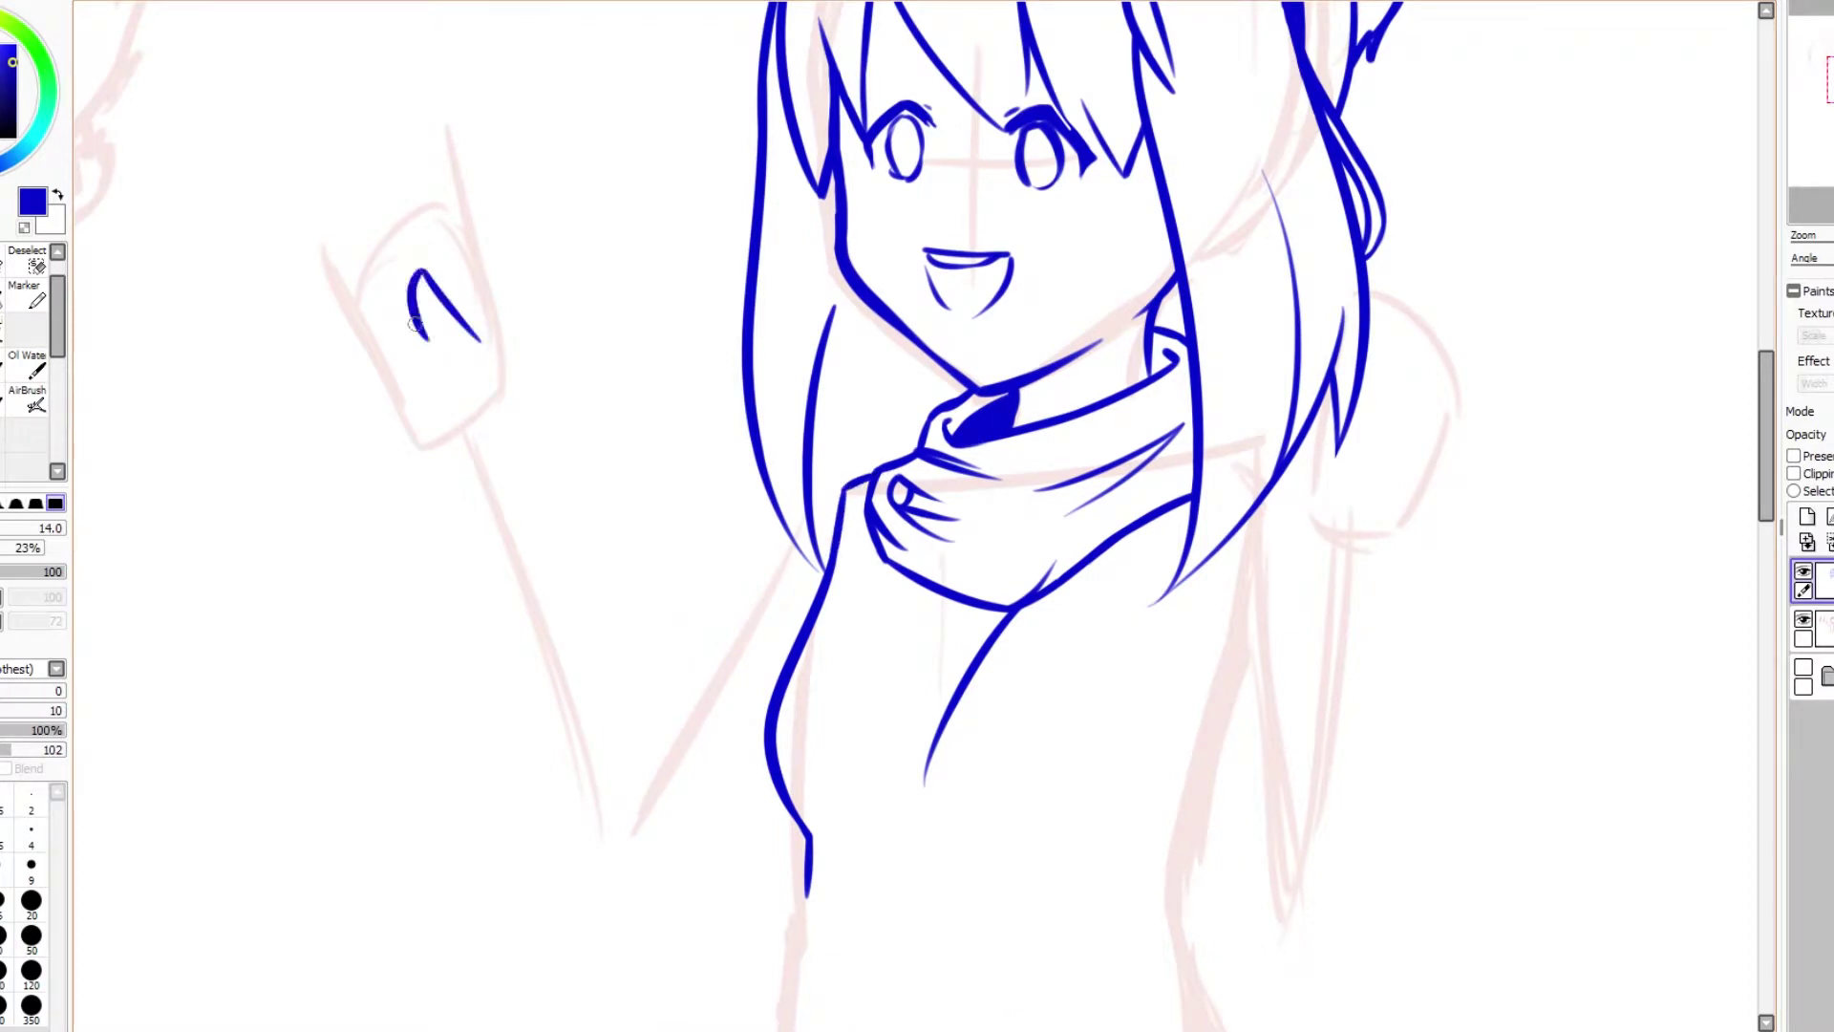
{"action": "mouse_move", "coordinate": [447, 119]}
{"action": "left_mouse_down"}
{"action": "mouse_move", "coordinate": [508, 386]}
{"action": "mouse_move", "coordinate": [429, 231]}
{"action": "mouse_move", "coordinate": [413, 258]}
{"action": "mouse_move", "coordinate": [366, 126]}
{"action": "left_mouse_up"}
{"action": "mouse_move", "coordinate": [392, 263]}
{"action": "left_mouse_down"}
{"action": "mouse_move", "coordinate": [355, 143]}
{"action": "mouse_move", "coordinate": [363, 269]}
{"action": "left_mouse_up"}
{"action": "key", "text": "ctrl+z"}
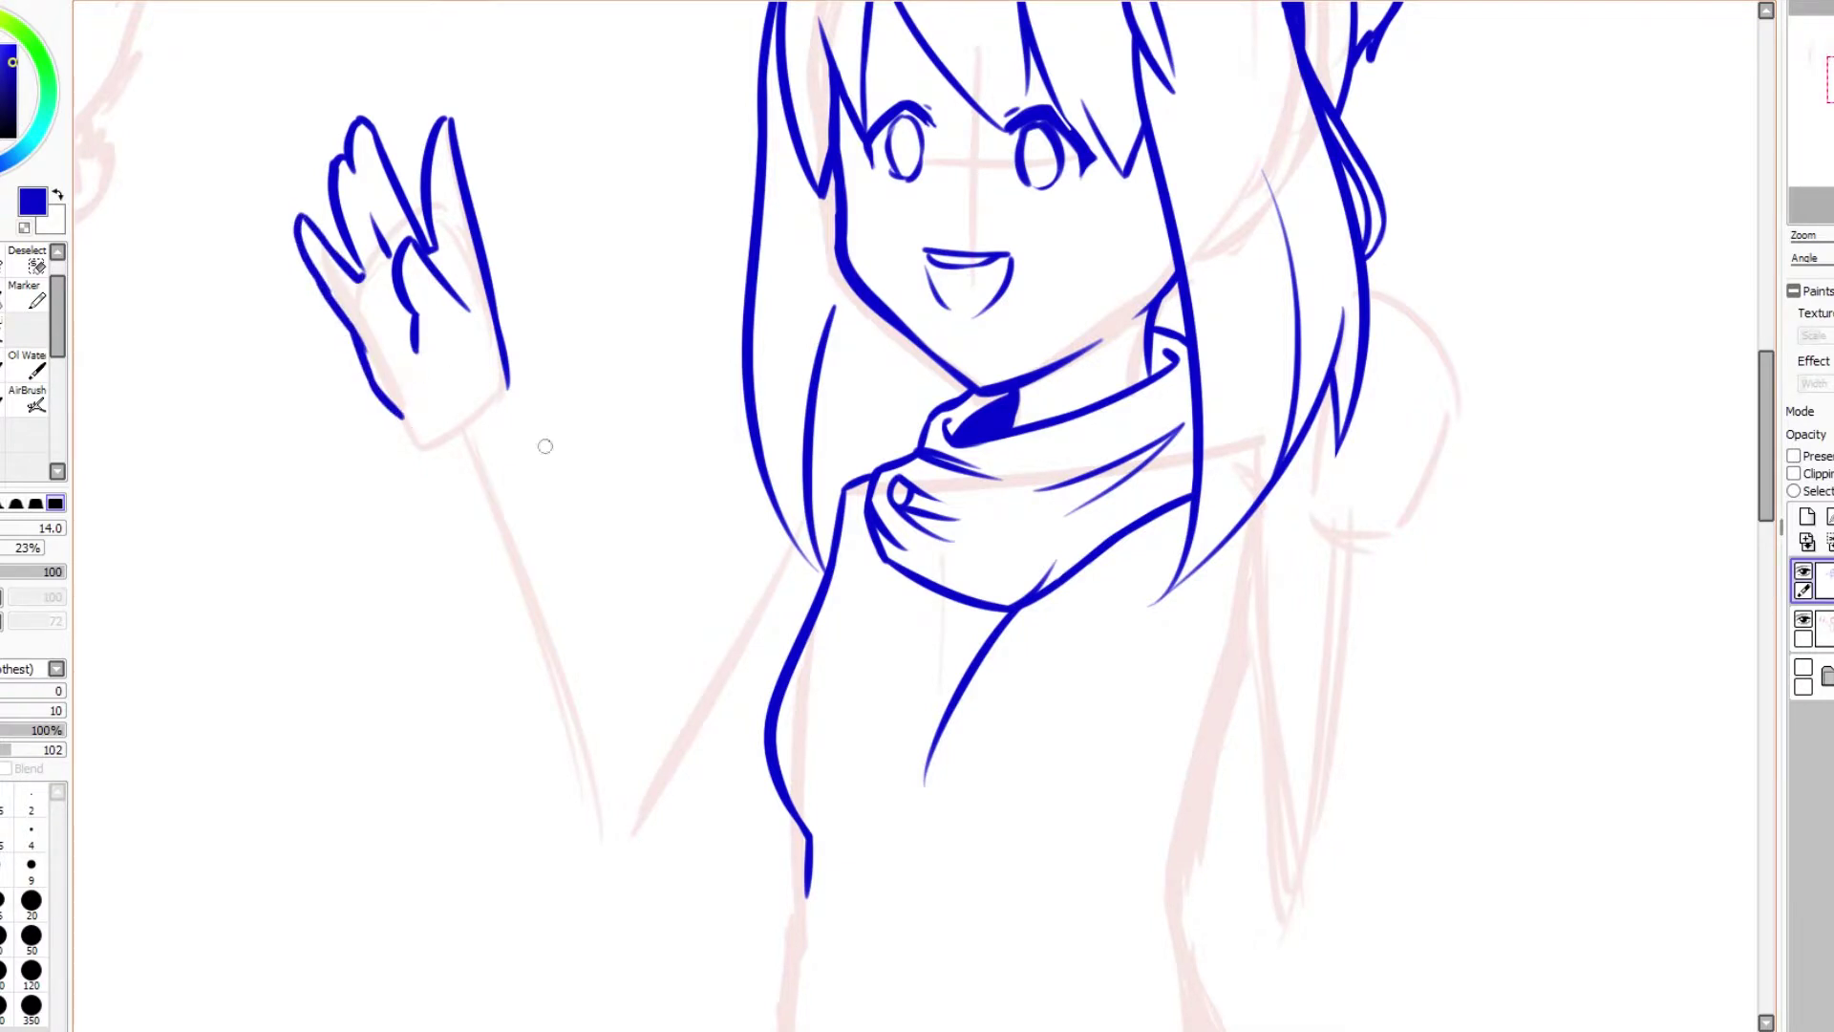
Step: Draw both edges of the left forearm from the wrist down toward the elbow
{"action": "mouse_move", "coordinate": [506, 384]}
{"action": "left_mouse_down"}
{"action": "mouse_move", "coordinate": [587, 712]}
{"action": "mouse_move", "coordinate": [578, 594]}
{"action": "mouse_move", "coordinate": [619, 742]}
{"action": "left_mouse_up"}
{"action": "key", "text": "ctrl+z"}
{"action": "left_click_drag", "start_coordinate": [406, 421], "coordinate": [568, 870]}
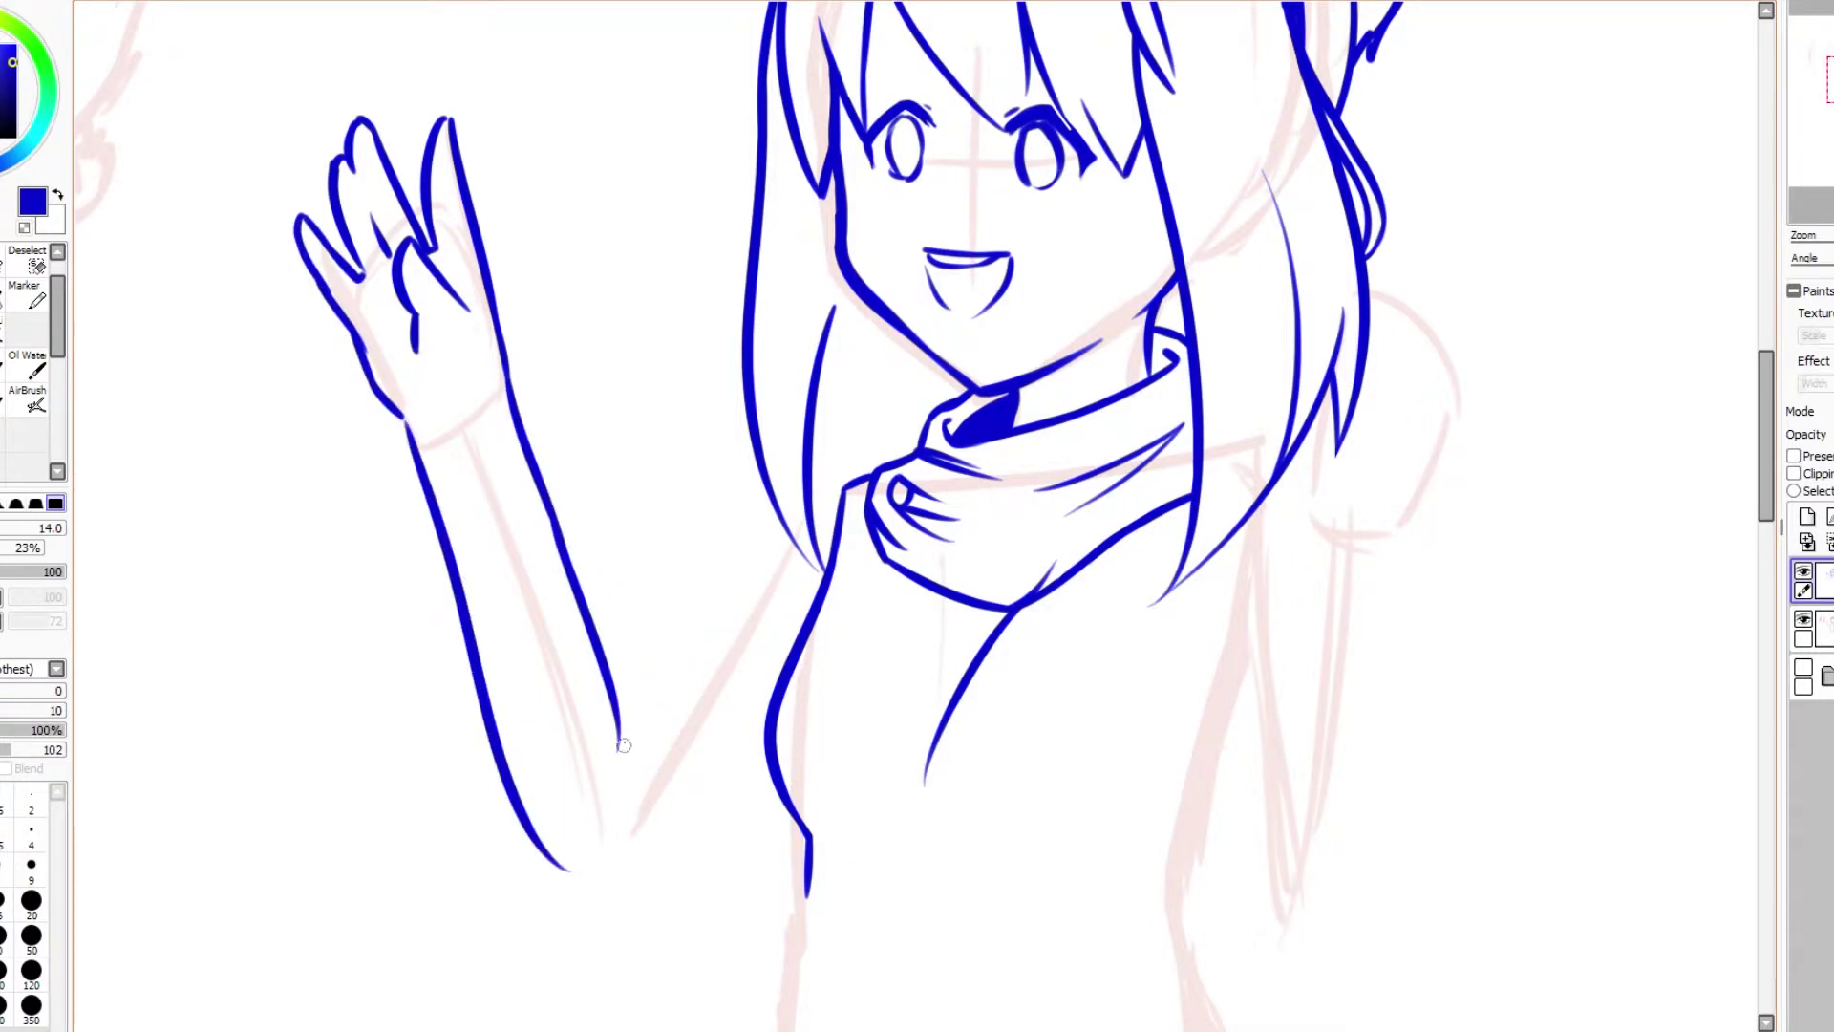
{"action": "key", "text": "ctrl+z"}
{"action": "left_click_drag", "start_coordinate": [577, 592], "coordinate": [636, 755]}
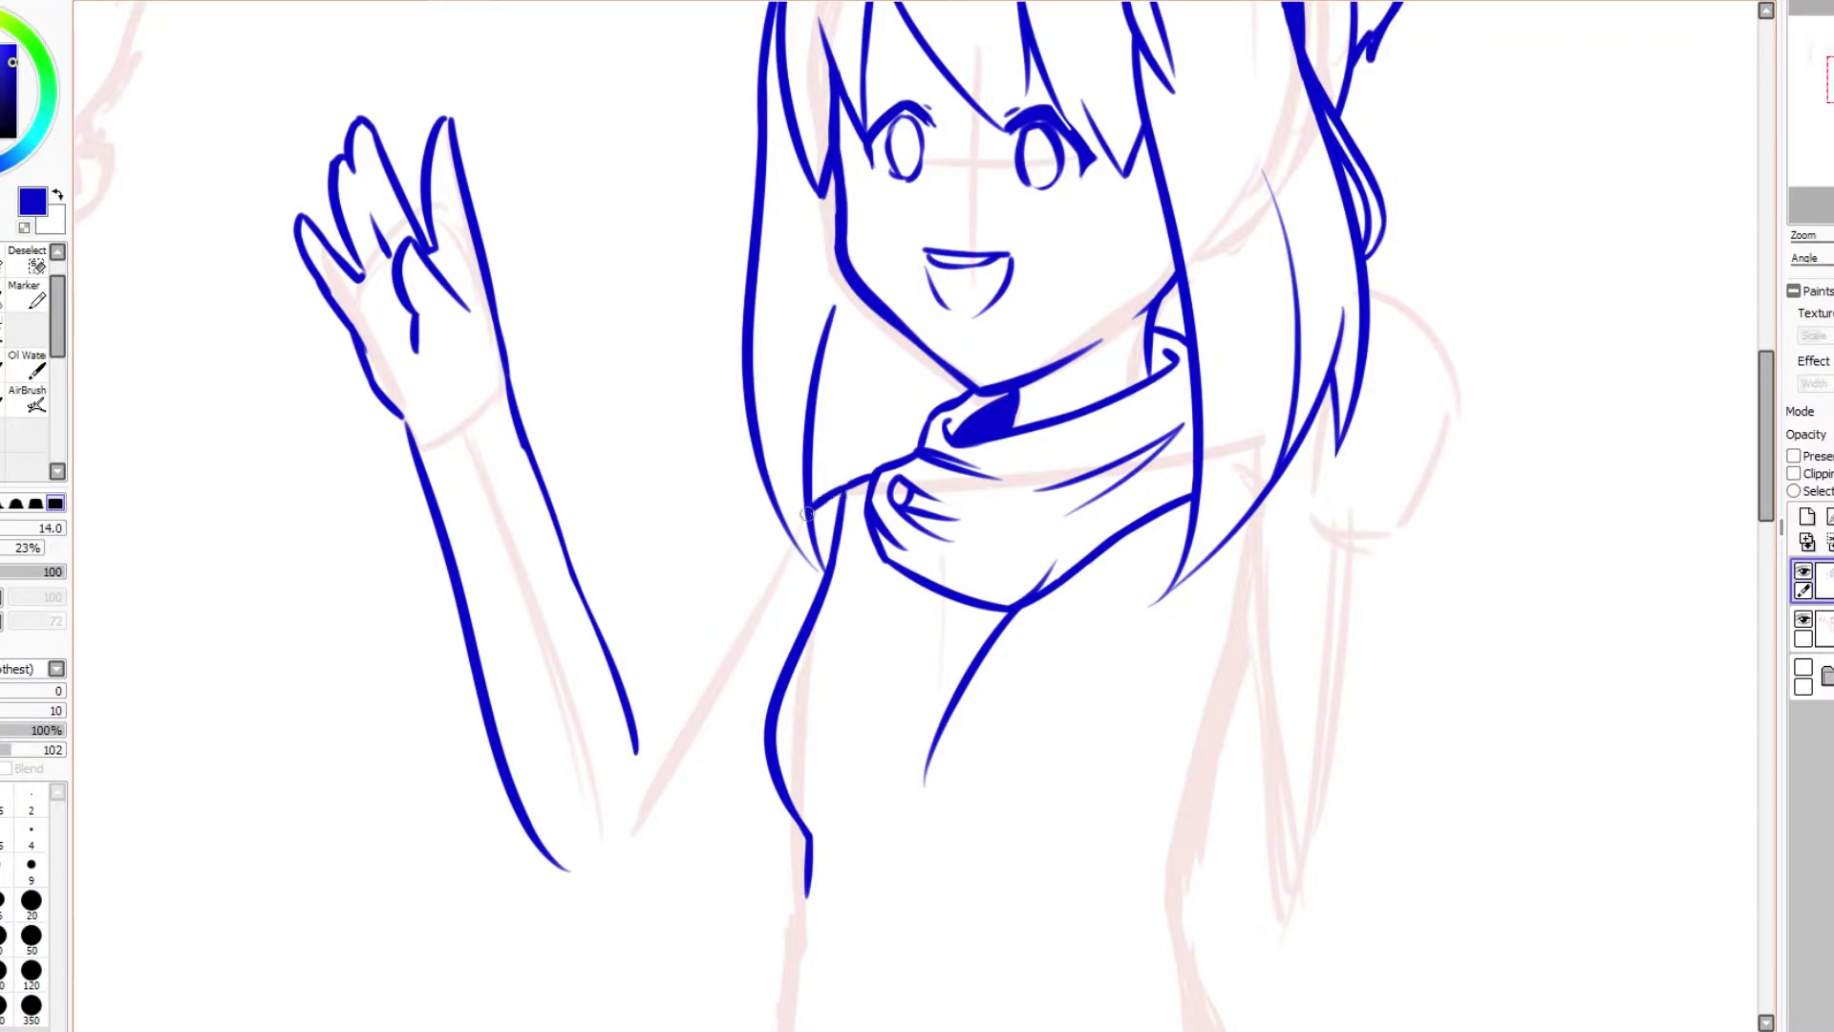
Step: Draw the left upper arm's top edge from below the hair lock to the inner elbow
{"action": "left_click_drag", "start_coordinate": [807, 513], "coordinate": [645, 769]}
{"action": "key", "text": "ctrl+z"}
{"action": "left_click_drag", "start_coordinate": [793, 547], "coordinate": [649, 775]}
{"action": "mouse_move", "coordinate": [658, 759]}
{"action": "left_mouse_down"}
{"action": "mouse_move", "coordinate": [531, 550]}
{"action": "mouse_move", "coordinate": [657, 764]}
{"action": "left_mouse_up"}
{"action": "key", "text": "ctrl+z"}
{"action": "scroll", "coordinate": [604, 466], "scroll_direction": "down", "scroll_amount": 2}
{"action": "scroll", "coordinate": [604, 466], "scroll_direction": "up", "scroll_amount": 2}
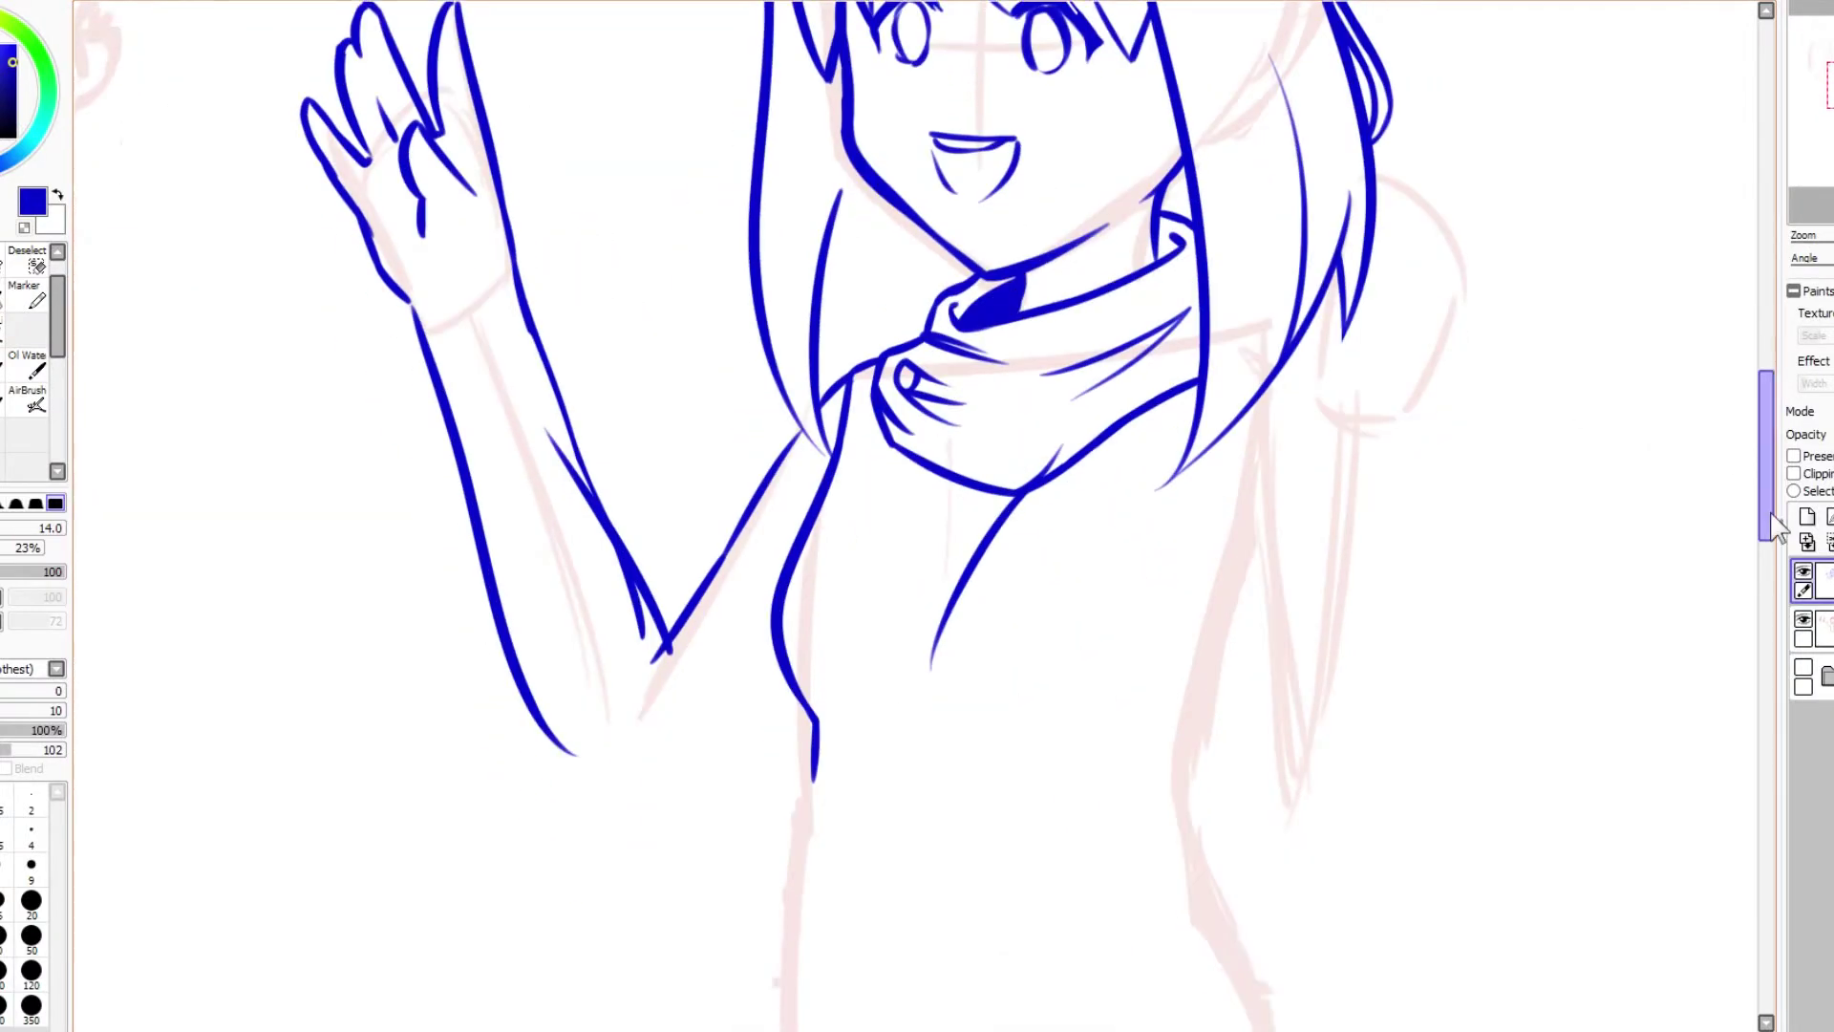
Step: Redraw the left forearm's inner edge down to the elbow crease and curve the arm's lower outline around the elbow to the torso
{"action": "key", "text": "ctrl+z"}
{"action": "mouse_move", "coordinate": [572, 557]}
{"action": "left_mouse_down"}
{"action": "mouse_move", "coordinate": [672, 829]}
{"action": "mouse_move", "coordinate": [674, 764]}
{"action": "left_mouse_up"}
{"action": "key", "text": "ctrl+z"}
{"action": "left_click_drag", "start_coordinate": [527, 444], "coordinate": [669, 778]}
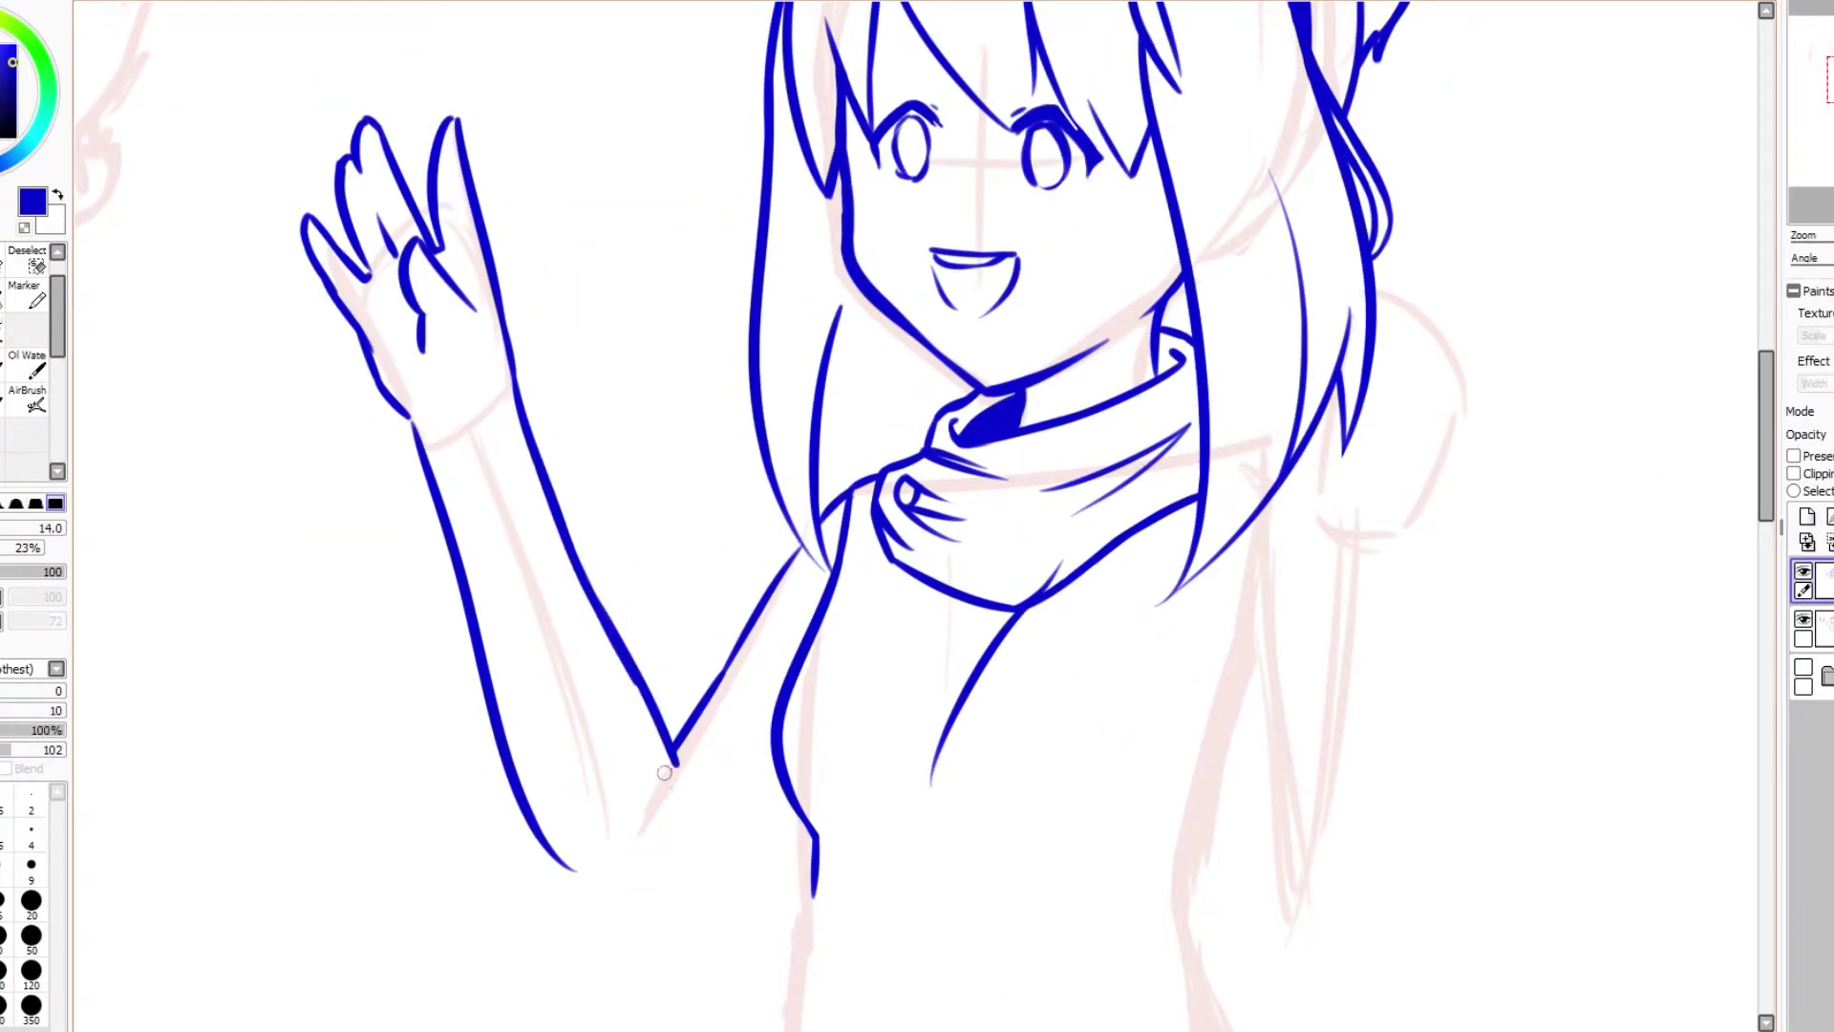
{"action": "mouse_move", "coordinate": [695, 702]}
{"action": "left_mouse_down"}
{"action": "mouse_move", "coordinate": [669, 791]}
{"action": "mouse_move", "coordinate": [684, 726]}
{"action": "left_mouse_up"}
{"action": "key", "text": "ctrl+z"}
{"action": "mouse_move", "coordinate": [781, 800]}
{"action": "left_mouse_down"}
{"action": "mouse_move", "coordinate": [676, 910]}
{"action": "mouse_move", "coordinate": [722, 883]}
{"action": "mouse_move", "coordinate": [672, 914]}
{"action": "mouse_move", "coordinate": [528, 798]}
{"action": "left_mouse_up"}
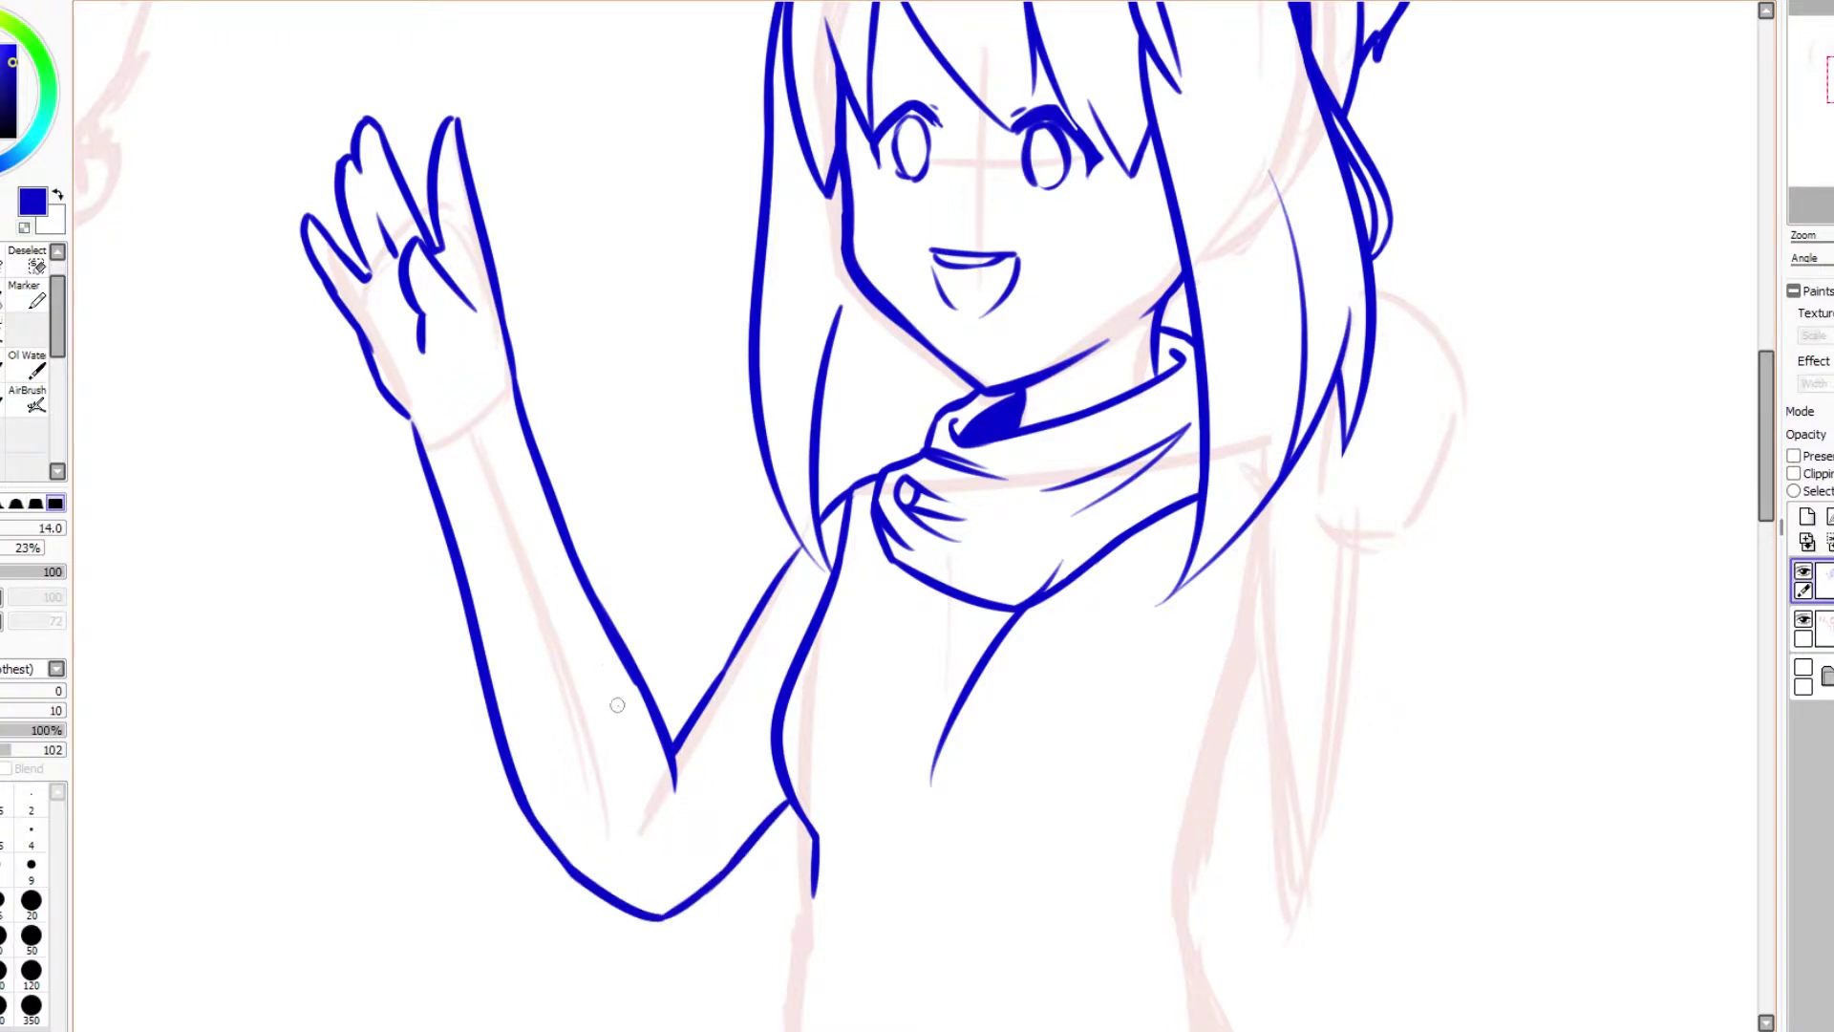
Step: Start the right hand's fingers in red on a new layer, overlapping the hair
{"action": "scroll", "coordinate": [618, 704], "scroll_direction": "down", "scroll_amount": 2}
{"action": "scroll", "coordinate": [617, 704], "scroll_direction": "up", "scroll_amount": 3}
{"action": "left_click_drag", "start_coordinate": [1337, 291], "coordinate": [1318, 449]}
{"action": "key", "text": "ctrl+z"}
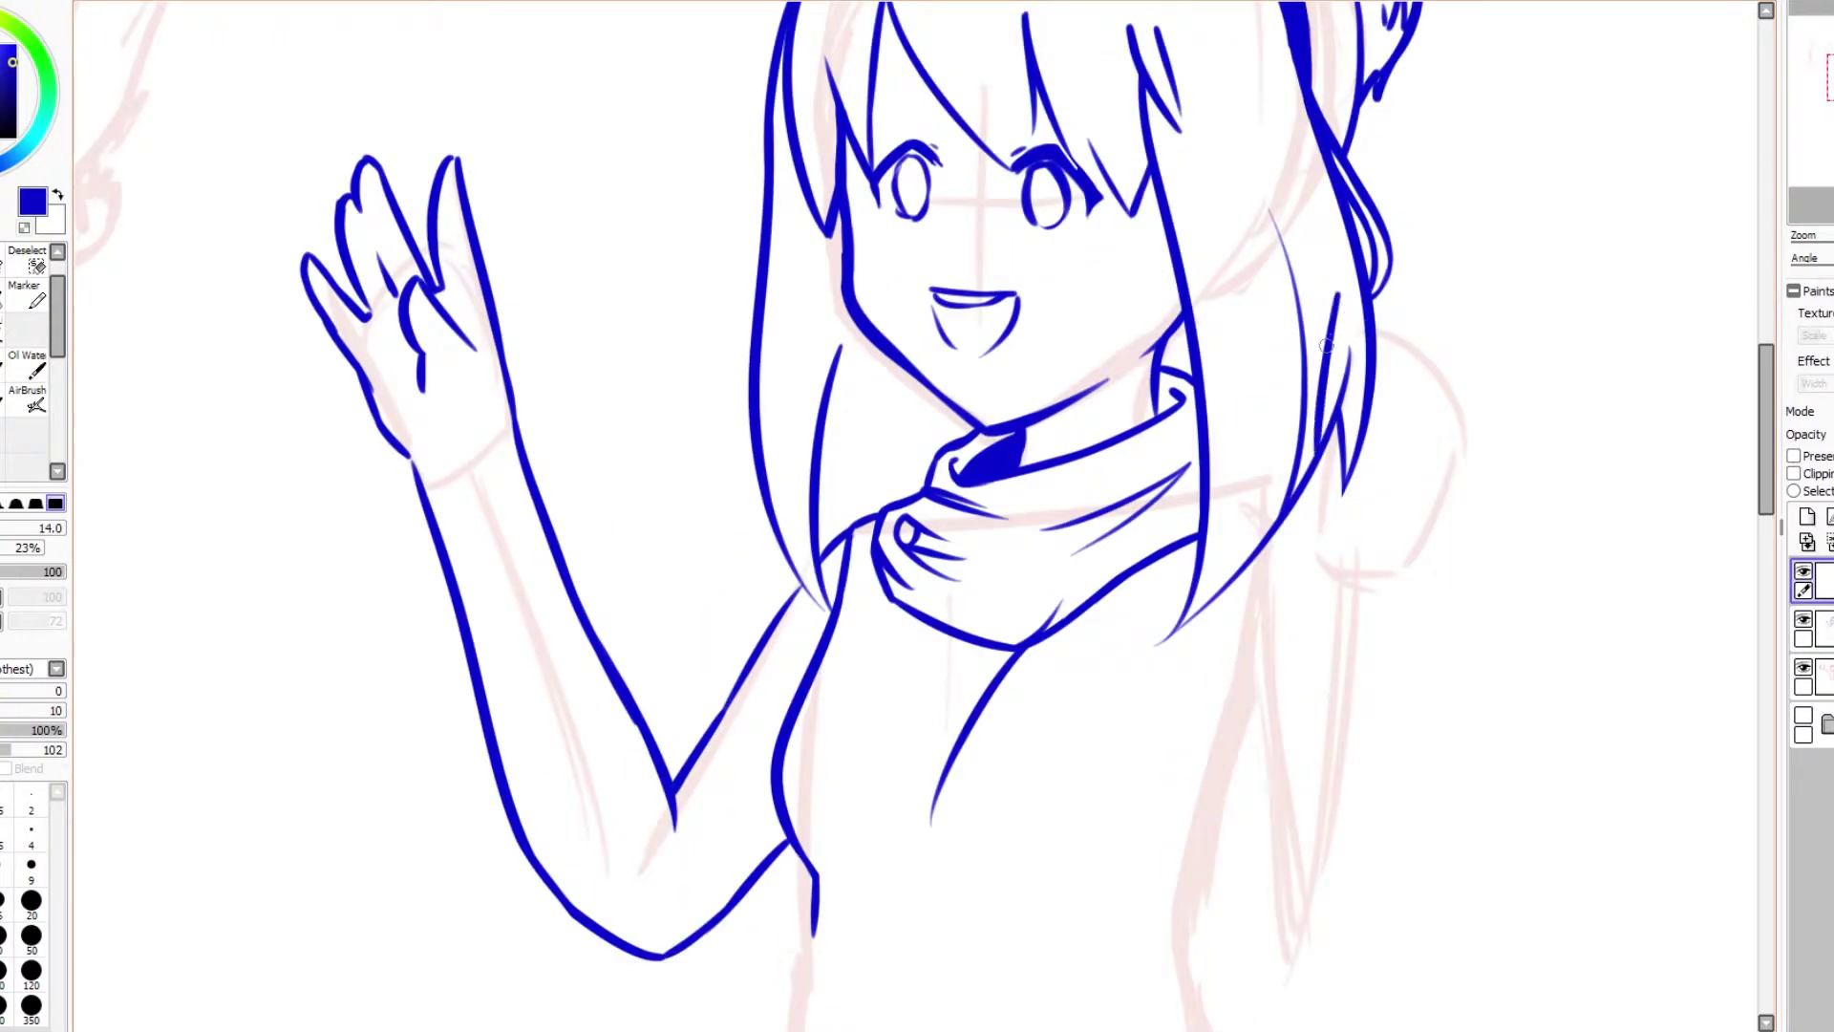
{"action": "key", "text": "ctrl+z"}
{"action": "mouse_move", "coordinate": [1356, 272]}
{"action": "left_mouse_down"}
{"action": "mouse_move", "coordinate": [1318, 416]}
{"action": "mouse_move", "coordinate": [1326, 591]}
{"action": "mouse_move", "coordinate": [1495, 420]}
{"action": "mouse_move", "coordinate": [1452, 600]}
{"action": "mouse_move", "coordinate": [1490, 474]}
{"action": "left_mouse_up"}
{"action": "scroll", "coordinate": [1338, 382], "scroll_direction": "up", "scroll_amount": 3}
{"action": "key", "text": "ctrl+z"}
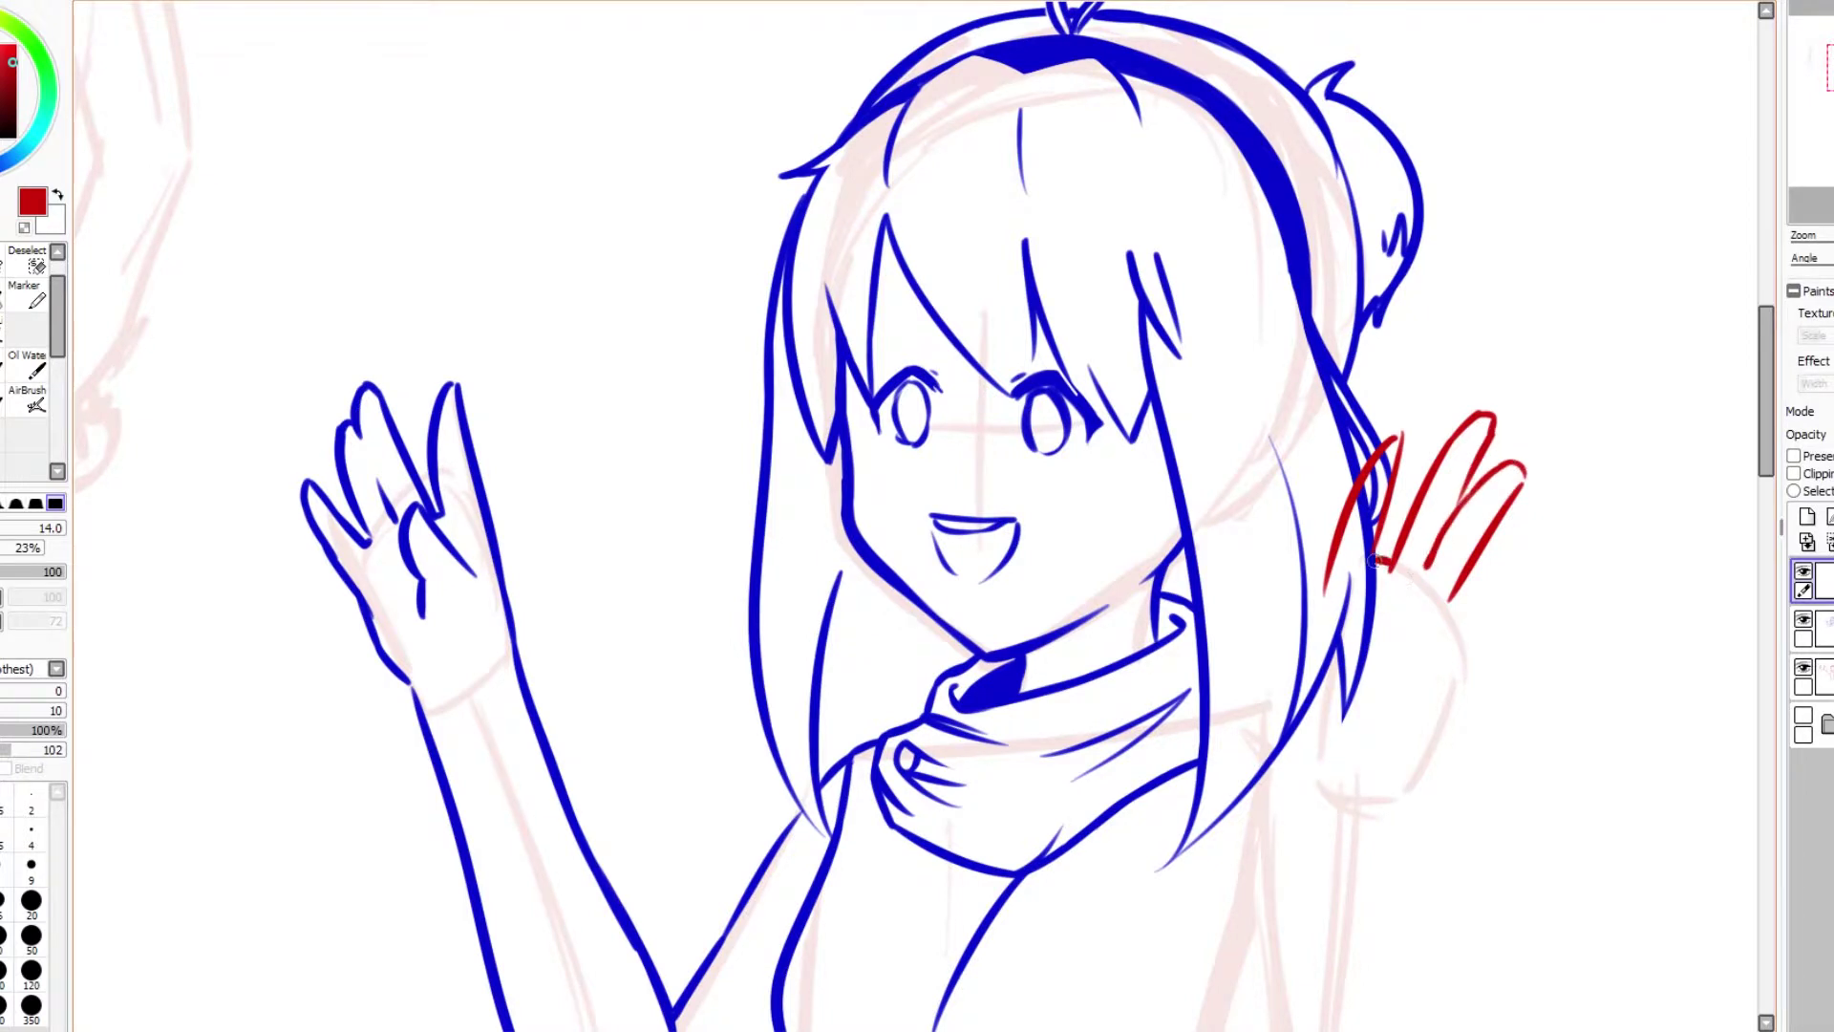
Step: Complete the right hand in red with the little finger, outer palm edge and thumb
{"action": "left_click_drag", "start_coordinate": [1373, 562], "coordinate": [1398, 560]}
{"action": "left_click_drag", "start_coordinate": [1450, 676], "coordinate": [1502, 550]}
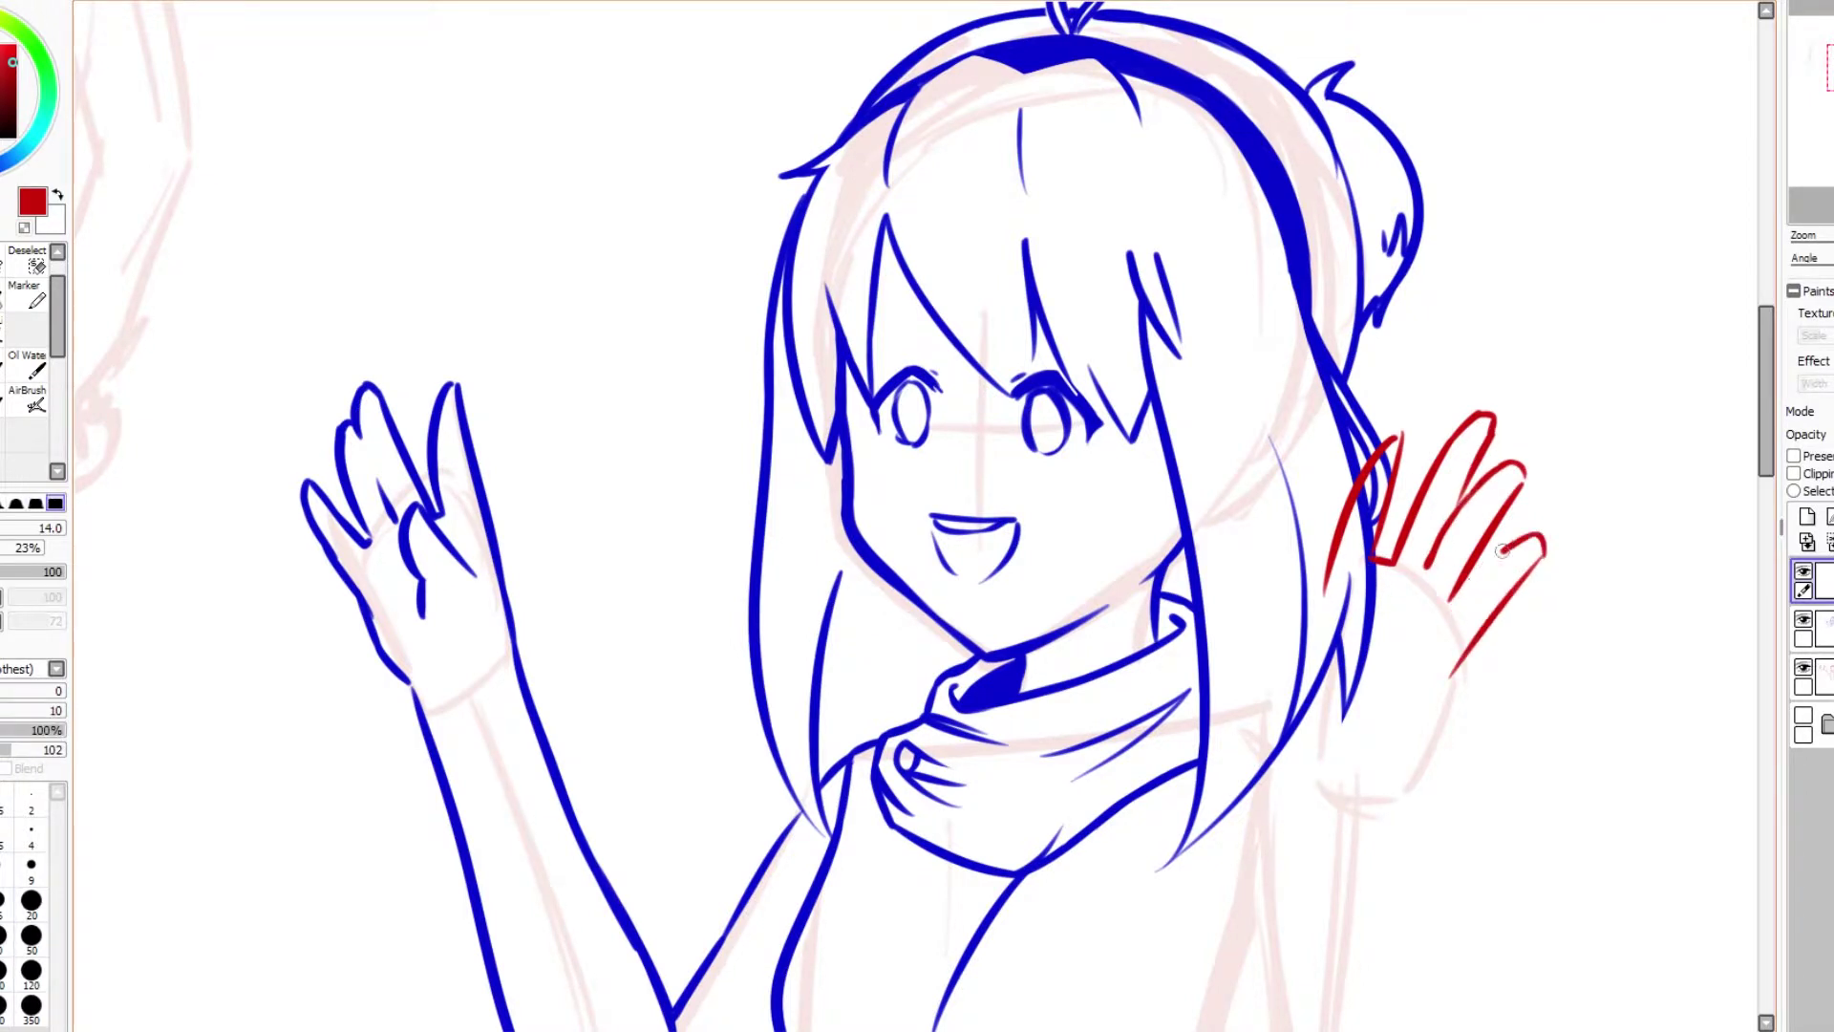
{"action": "left_click_drag", "start_coordinate": [1467, 653], "coordinate": [1408, 776]}
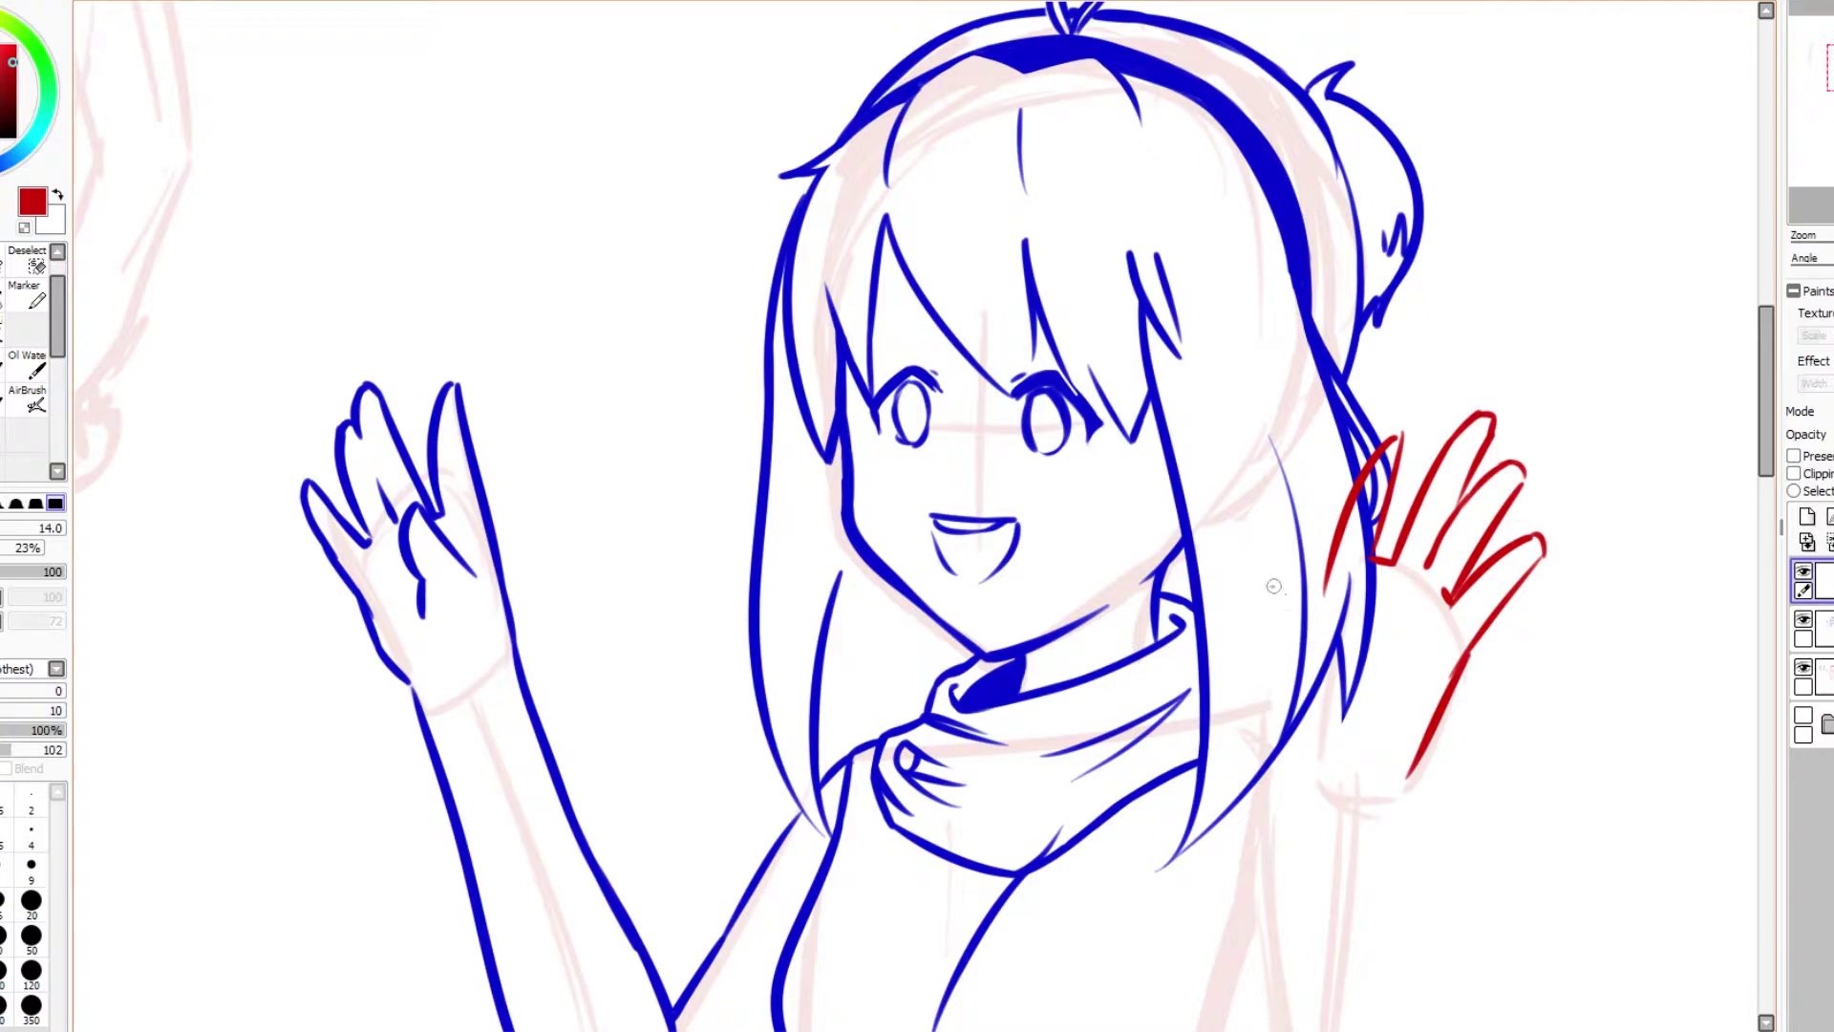
{"action": "left_click_drag", "start_coordinate": [1259, 645], "coordinate": [1295, 757]}
{"action": "left_click_drag", "start_coordinate": [1330, 563], "coordinate": [1310, 641]}
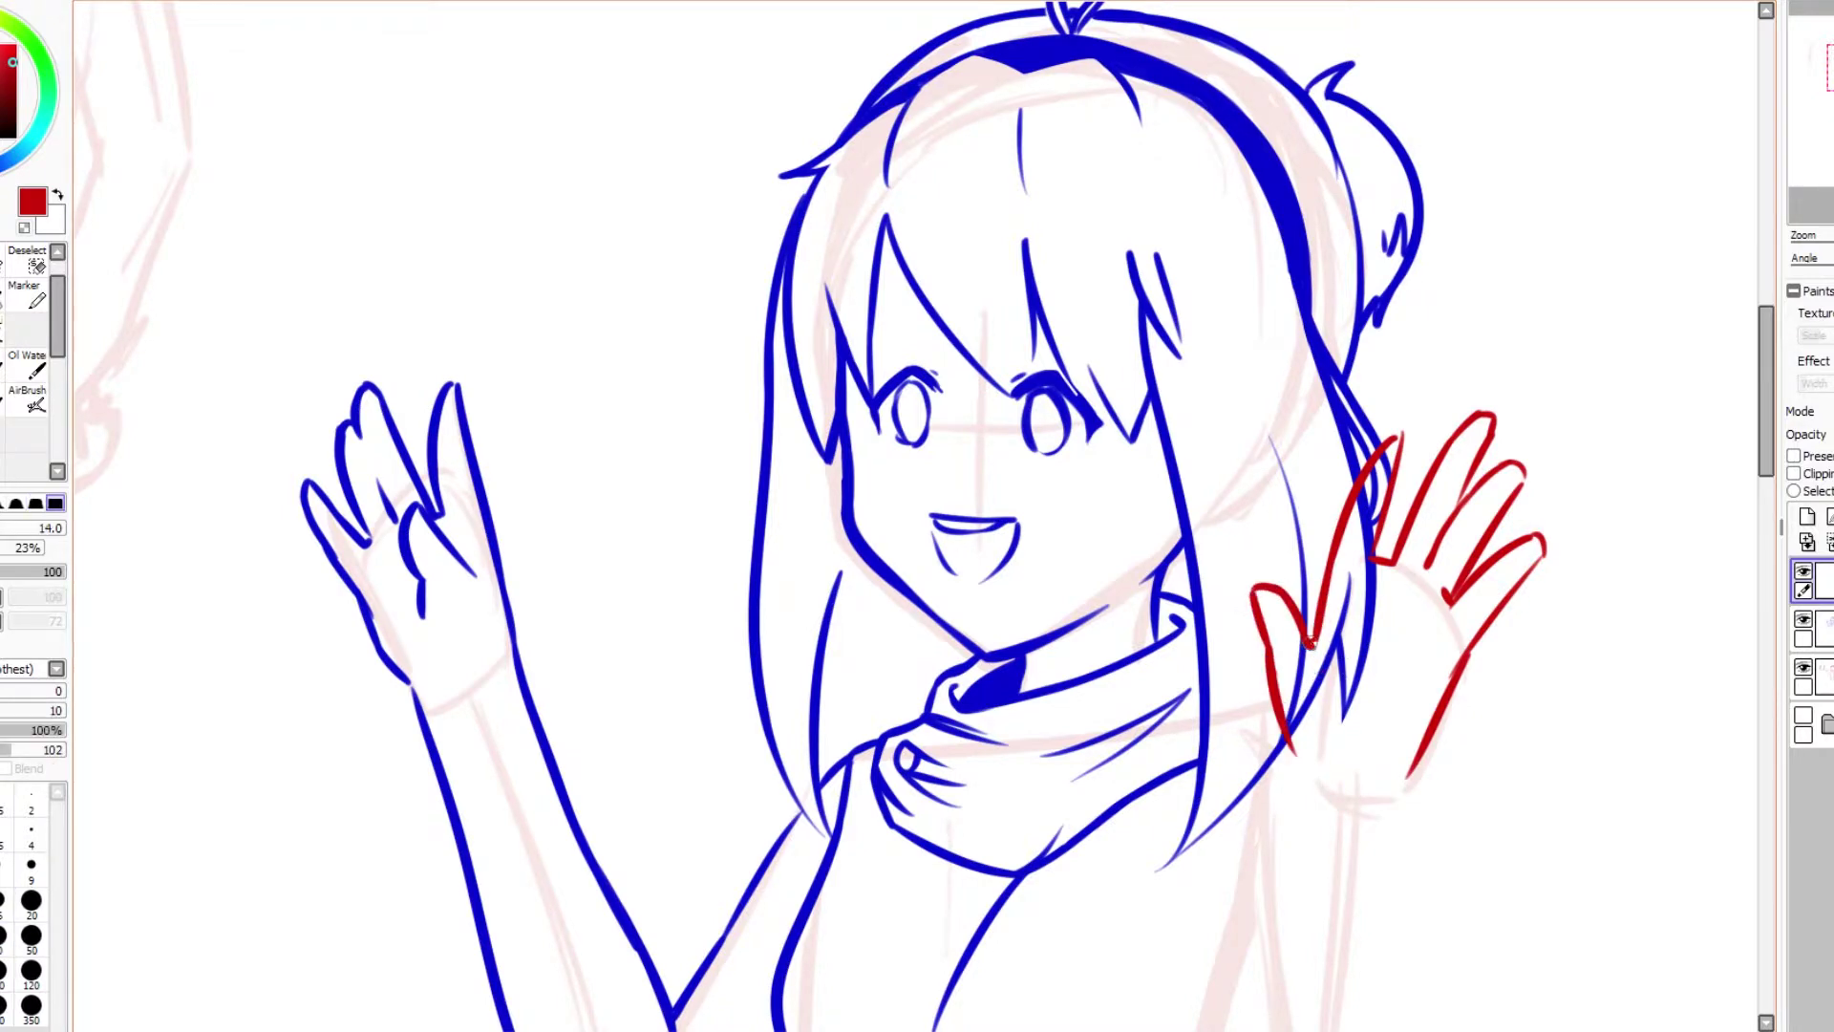
Step: Draw both sides of the right forearm in red from the wrist to the elbow, with the inner edge angling inward
{"action": "left_click_drag", "start_coordinate": [1770, 468], "coordinate": [1769, 513]}
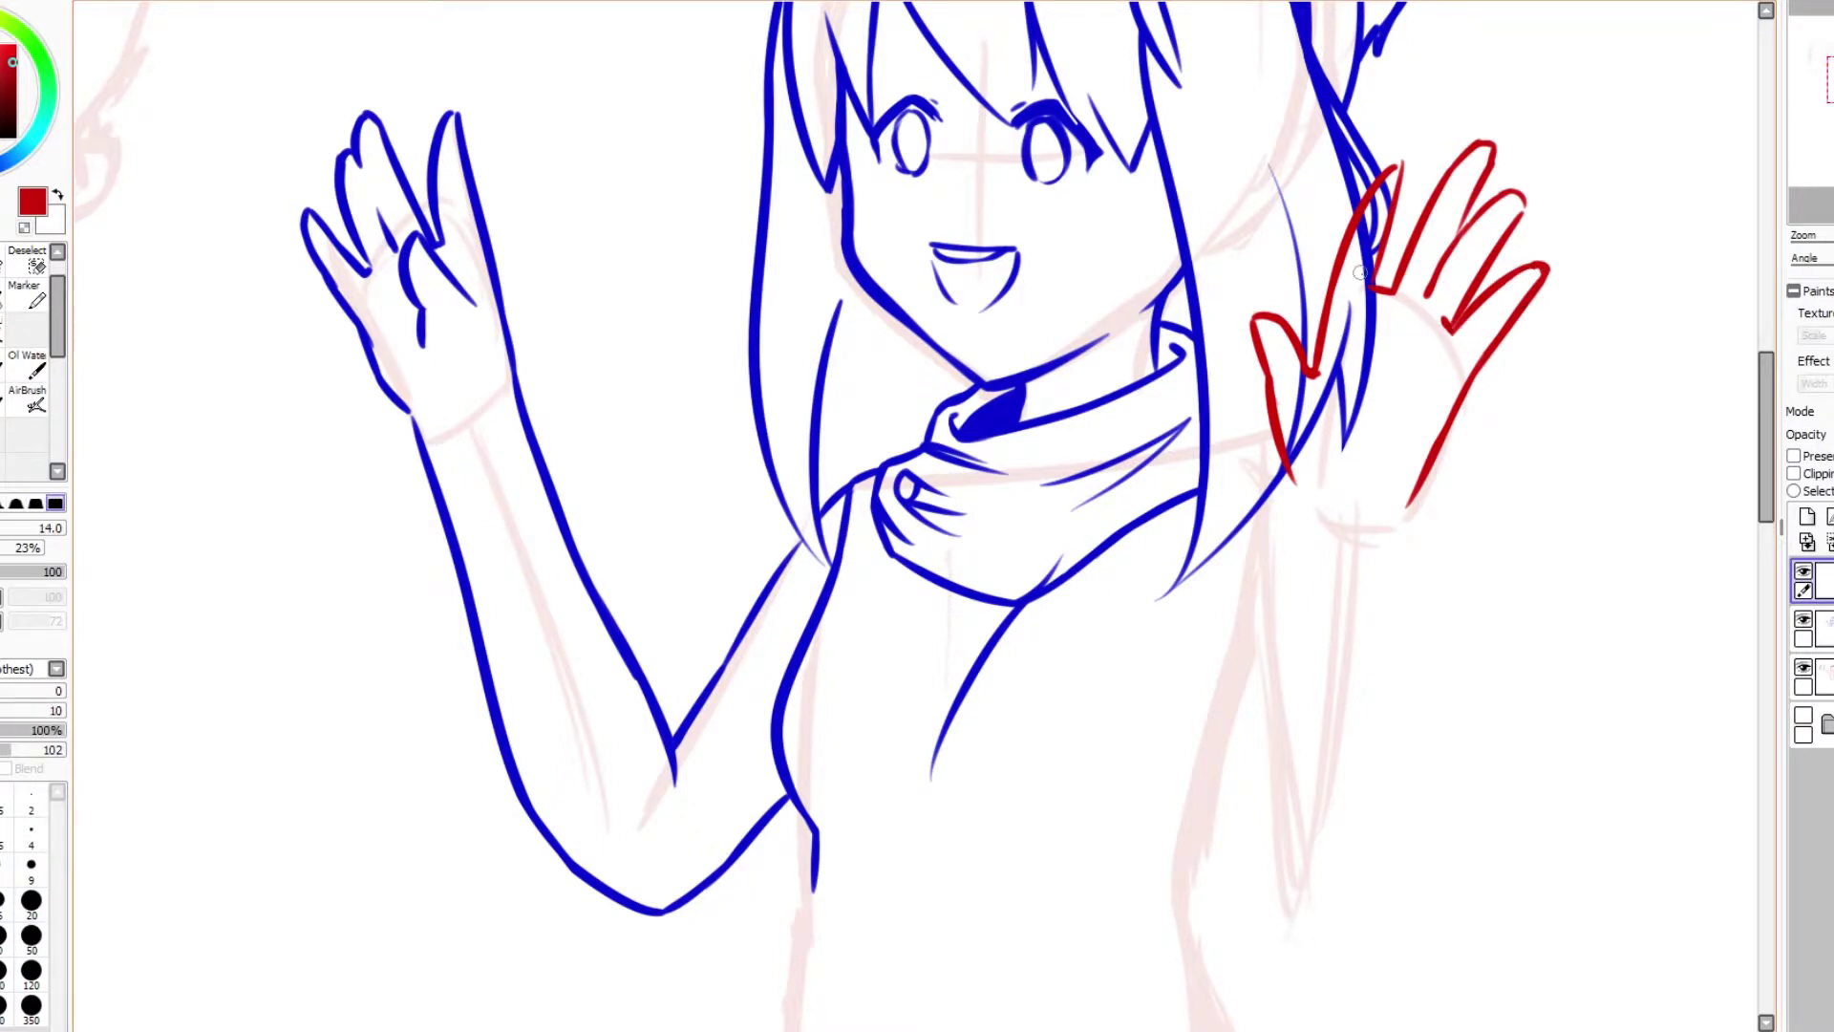
{"action": "scroll", "coordinate": [1463, 371], "scroll_direction": "down", "scroll_amount": 3}
{"action": "left_click_drag", "start_coordinate": [1299, 368], "coordinate": [1275, 580]}
{"action": "mouse_move", "coordinate": [1412, 387]}
{"action": "left_mouse_down"}
{"action": "mouse_move", "coordinate": [1393, 733]}
{"action": "mouse_move", "coordinate": [1285, 898]}
{"action": "left_mouse_up"}
{"action": "key", "text": "ctrl+z"}
{"action": "left_click_drag", "start_coordinate": [1287, 506], "coordinate": [1245, 659]}
{"action": "key", "text": "ctrl+z"}
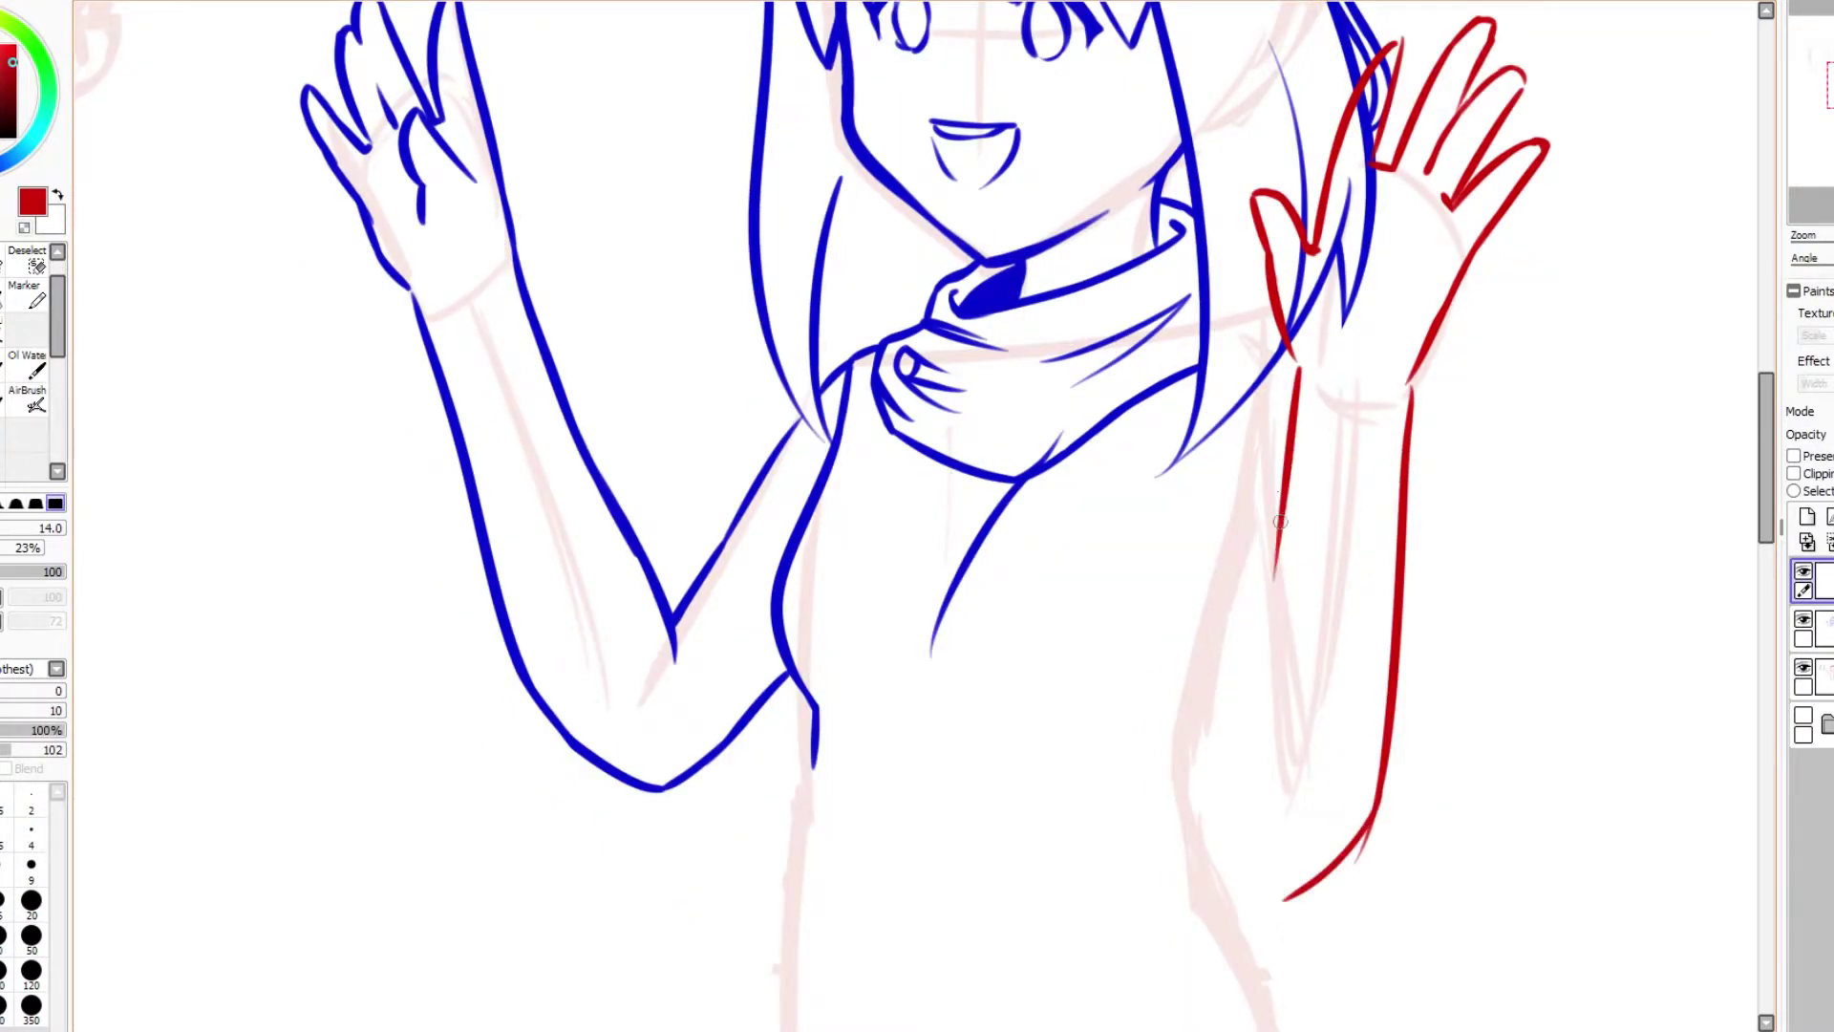
{"action": "left_click_drag", "start_coordinate": [1291, 504], "coordinate": [1235, 683]}
Step: Draw the right upper arm's outer line in red and curve it around the elbow to meet the forearm
{"action": "left_click_drag", "start_coordinate": [1235, 683], "coordinate": [1280, 898]}
{"action": "key", "text": "ctrl+z"}
{"action": "mouse_move", "coordinate": [1228, 550]}
{"action": "left_mouse_down"}
{"action": "mouse_move", "coordinate": [1245, 765]}
{"action": "mouse_move", "coordinate": [1233, 755]}
{"action": "mouse_move", "coordinate": [1380, 819]}
{"action": "mouse_move", "coordinate": [1309, 869]}
{"action": "left_mouse_up"}
{"action": "key", "text": "ctrl+z"}
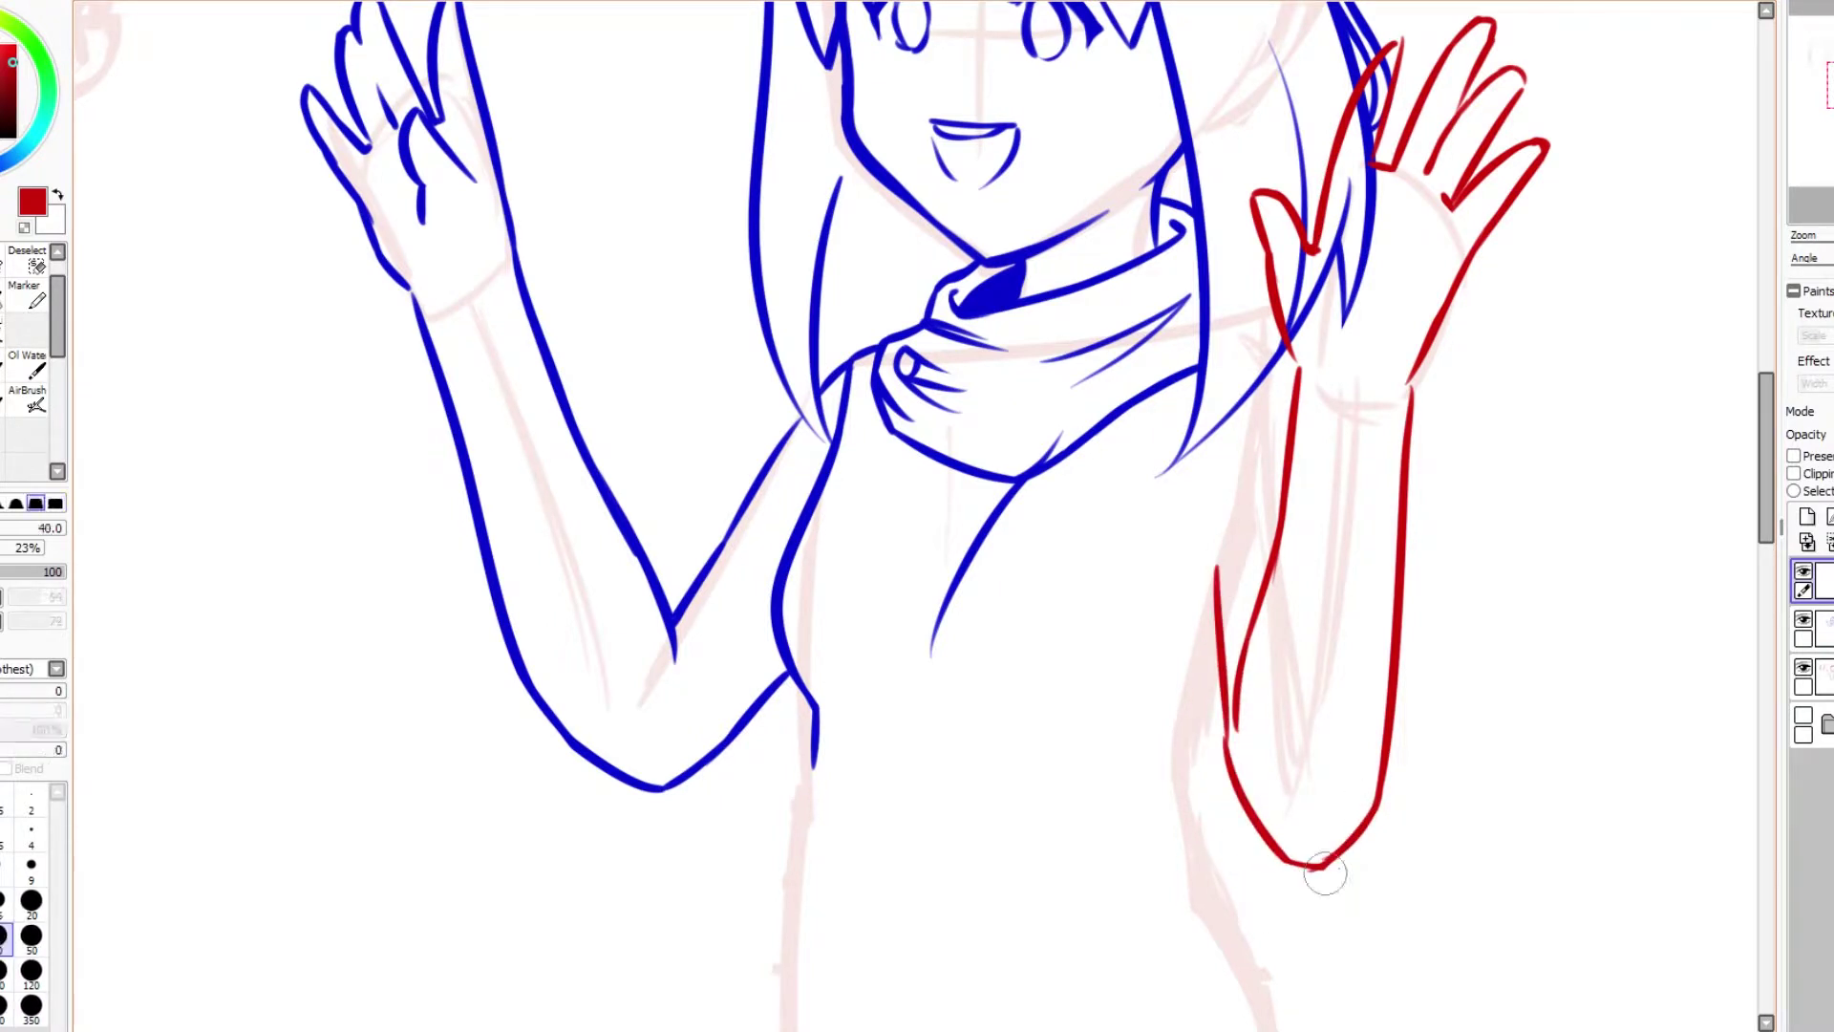
Step: Clean up the right upper arm's red line and extend it upward to meet the hair at the shoulder
{"action": "scroll", "coordinate": [1330, 860], "scroll_direction": "up", "scroll_amount": 3}
{"action": "key", "text": "e"}
{"action": "key", "text": "n"}
{"action": "left_click_drag", "start_coordinate": [1213, 559], "coordinate": [1219, 726]}
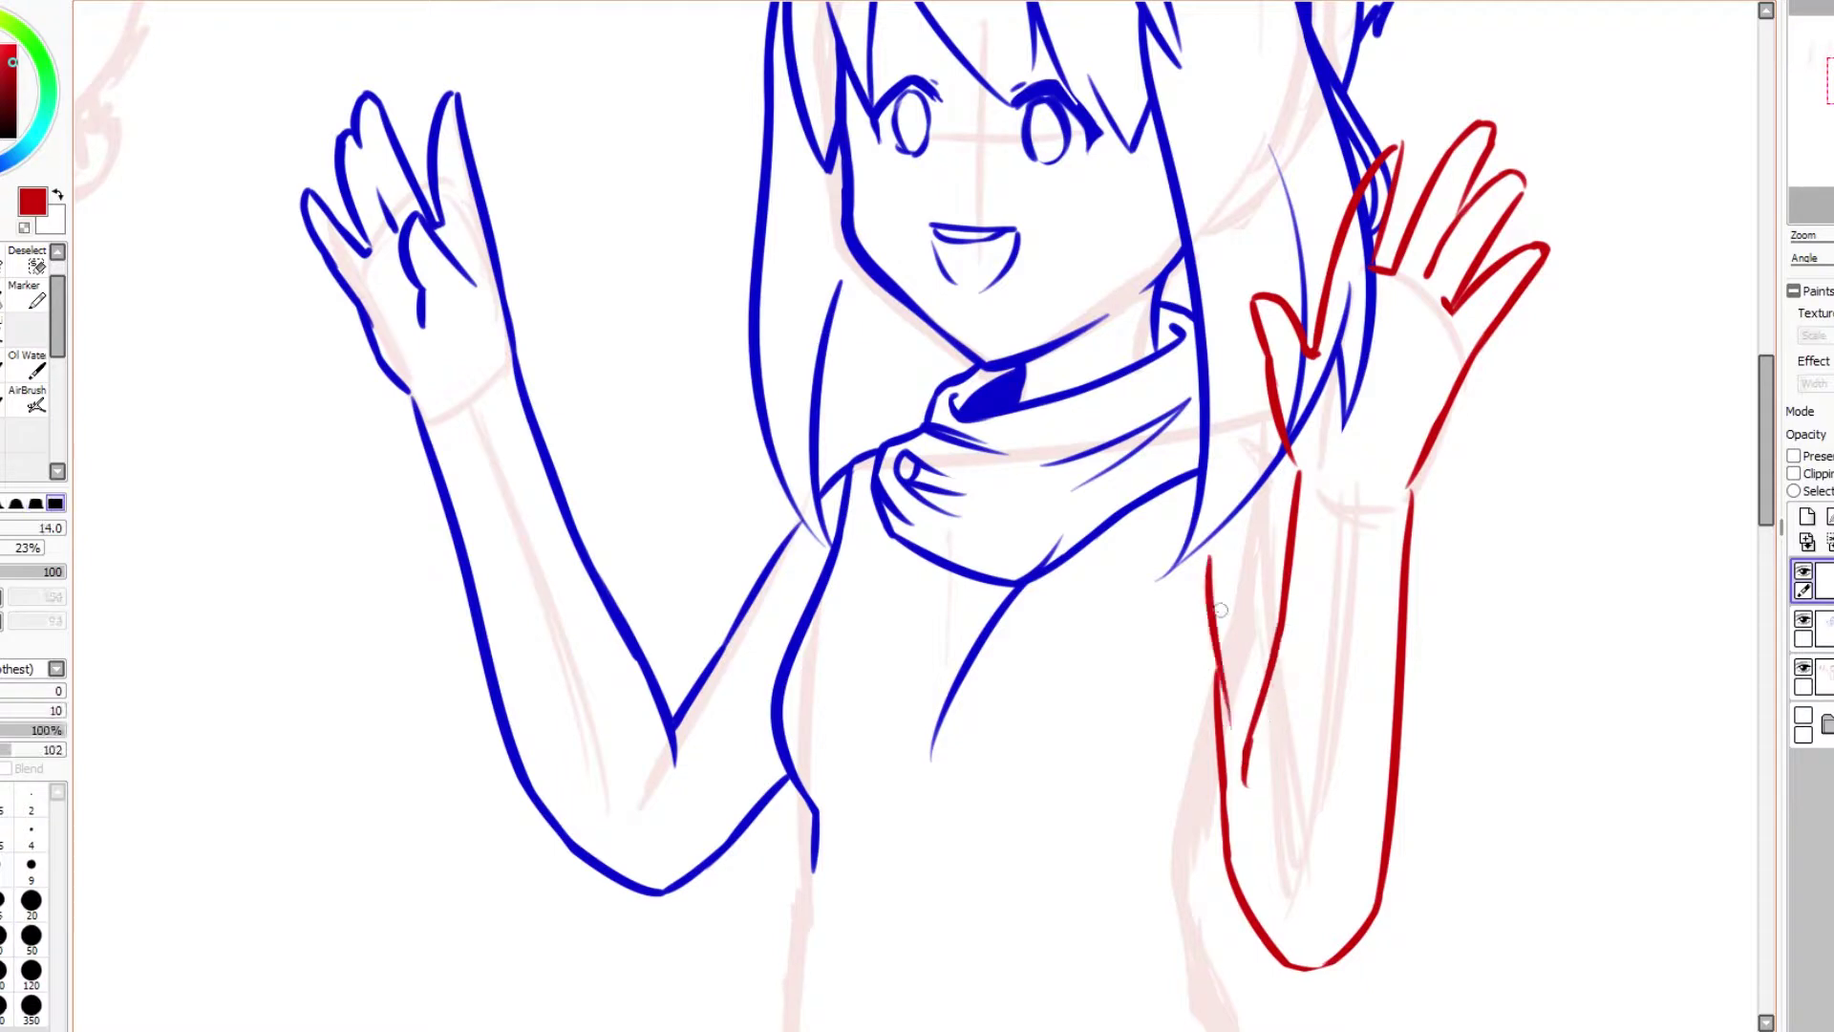
{"action": "left_click_drag", "start_coordinate": [1225, 525], "coordinate": [1213, 573]}
Step: Delete the blue hair lines inside the right hand from the line-art layer, and return to the red arm layer with the eraser
{"action": "left_click_drag", "start_coordinate": [1768, 498], "coordinate": [1768, 472]}
{"action": "left_click", "coordinate": [1817, 628]}
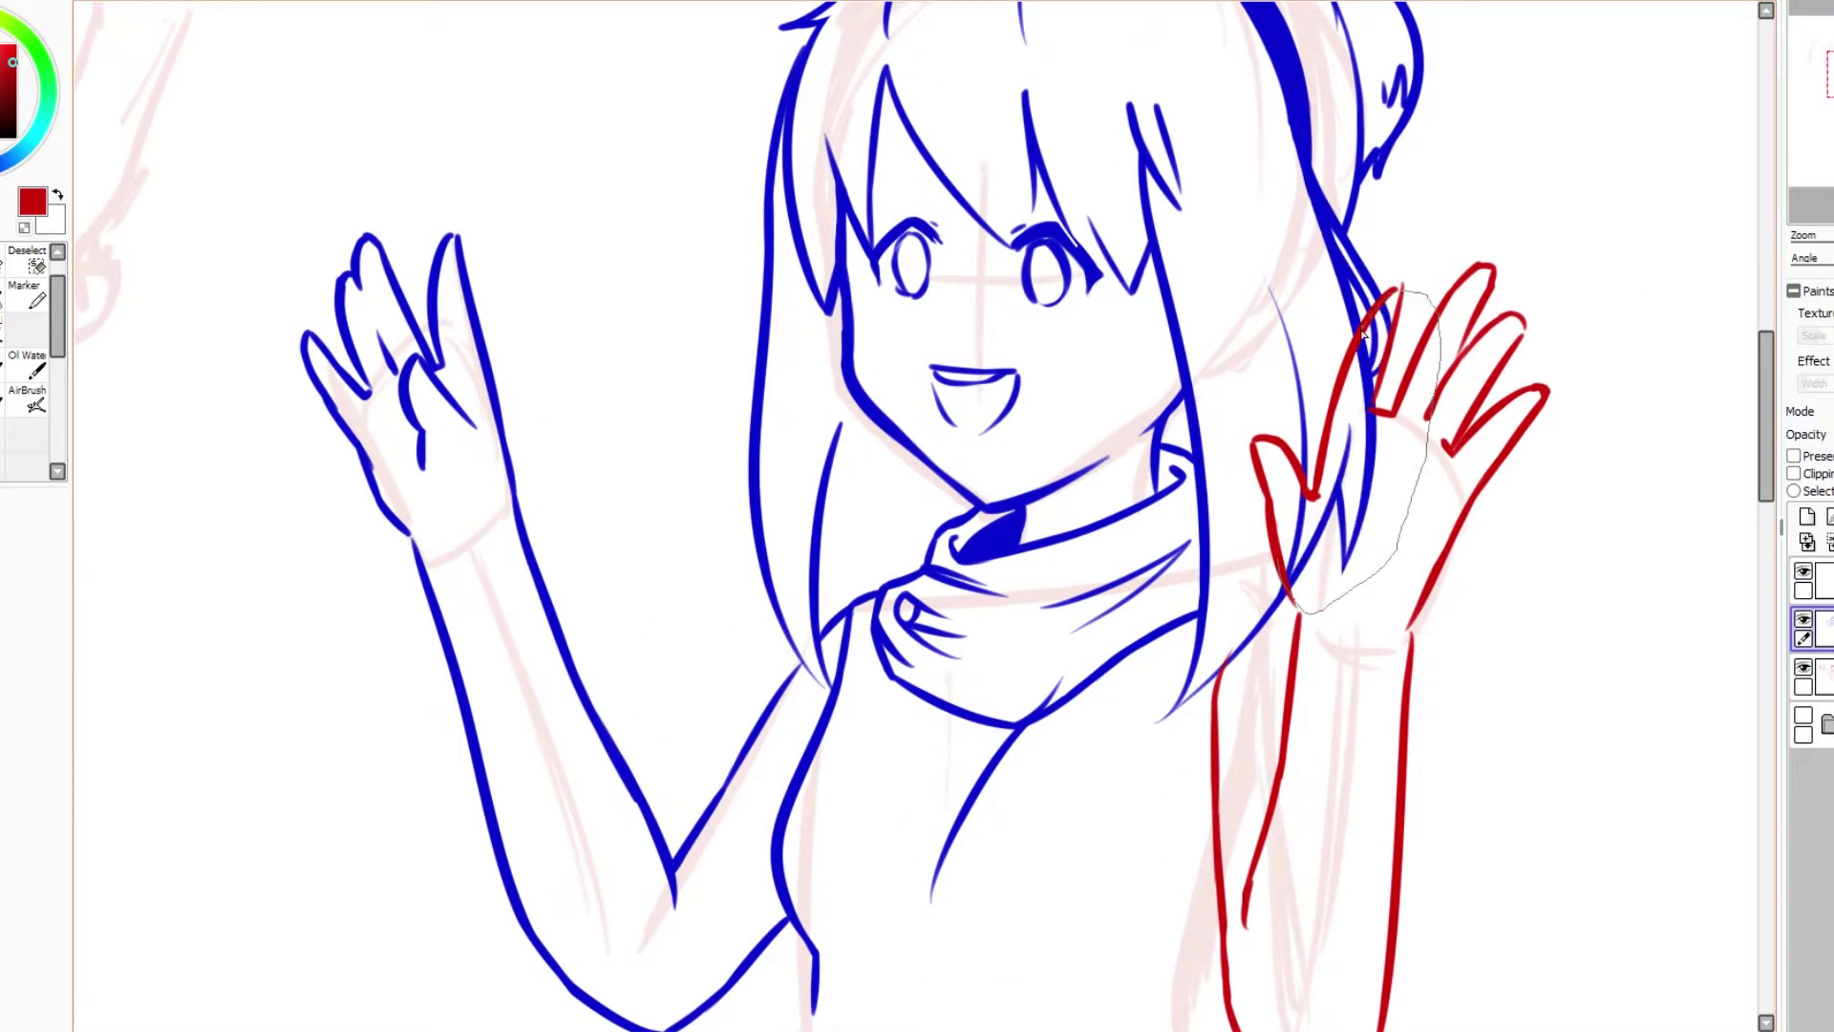
{"action": "key", "text": "Delete"}
{"action": "key", "text": "ctrl+d"}
{"action": "left_click", "coordinate": [1817, 580]}
{"action": "scroll", "coordinate": [1242, 382], "scroll_direction": "down", "scroll_amount": 9}
{"action": "key", "text": "e"}
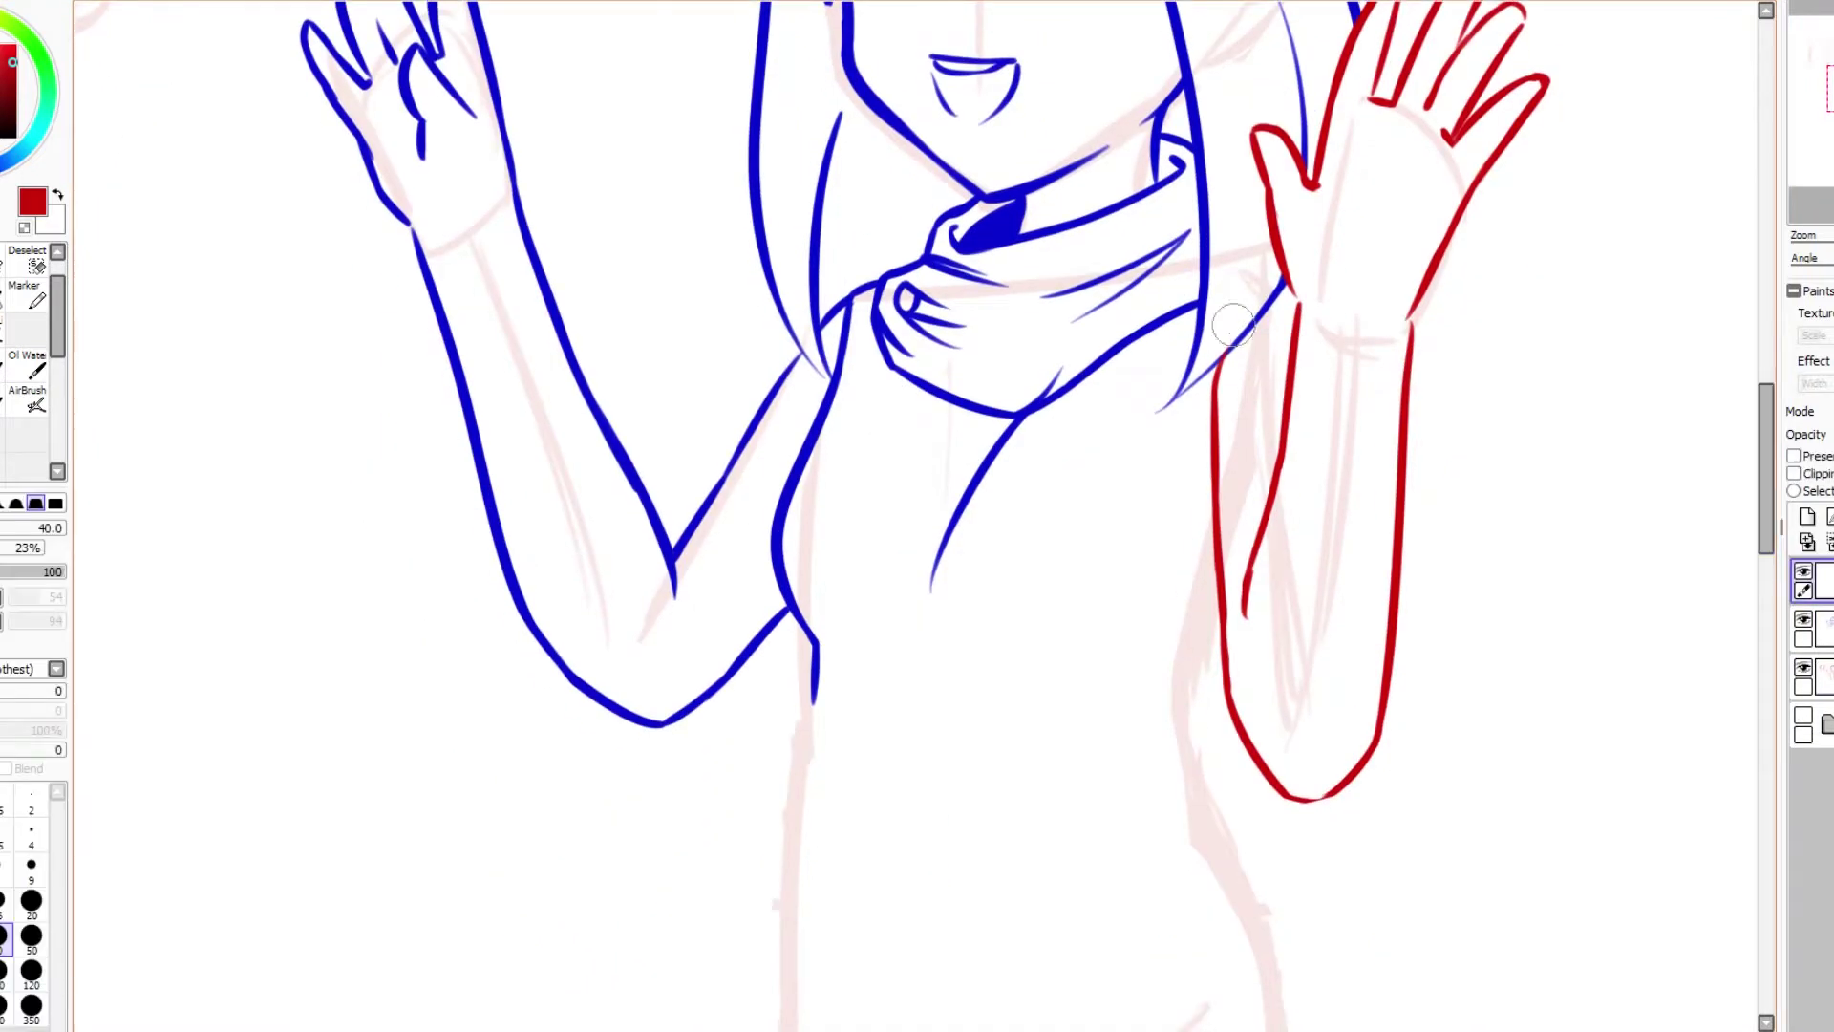
Step: Recolour the right hand and arm lines blue to match the rest of the line art
{"action": "left_click", "coordinate": [1817, 580]}
{"action": "left_click_drag", "start_coordinate": [1767, 468], "coordinate": [1766, 435]}
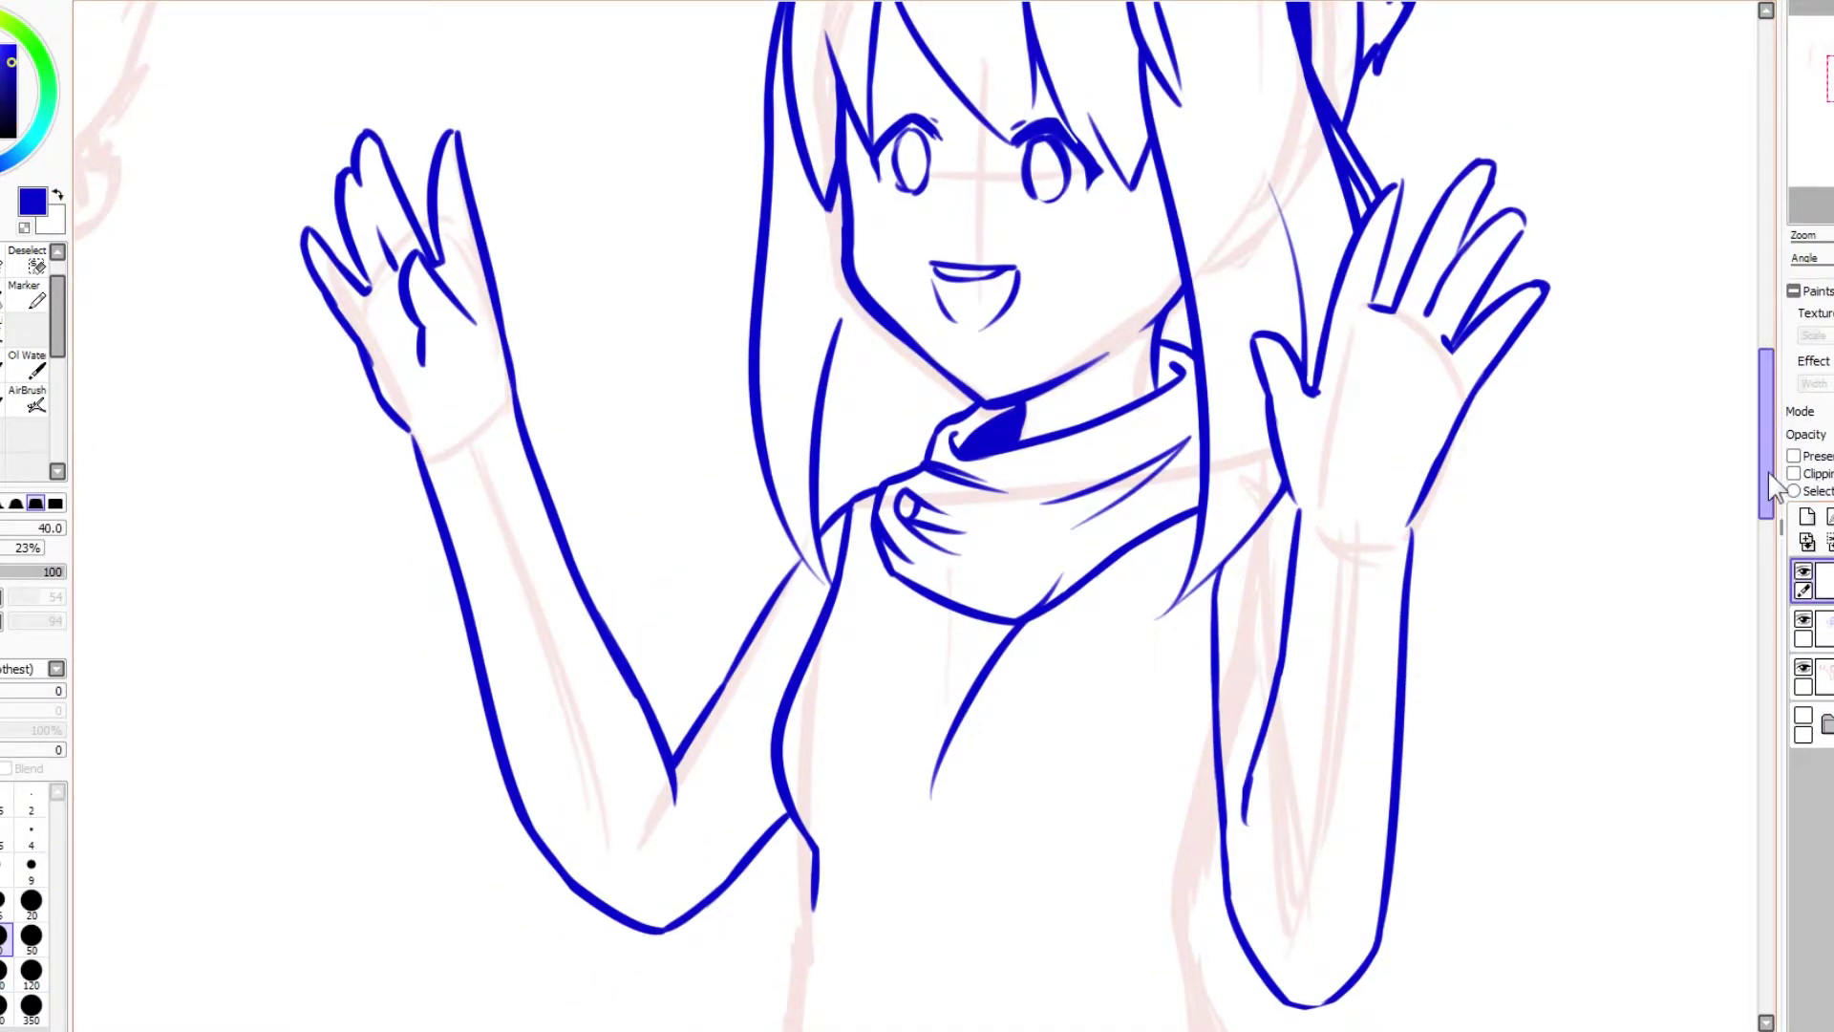
{"action": "left_click_drag", "start_coordinate": [1768, 472], "coordinate": [1768, 502]}
{"action": "key", "text": "n"}
{"action": "left_click_drag", "start_coordinate": [931, 619], "coordinate": [1139, 674]}
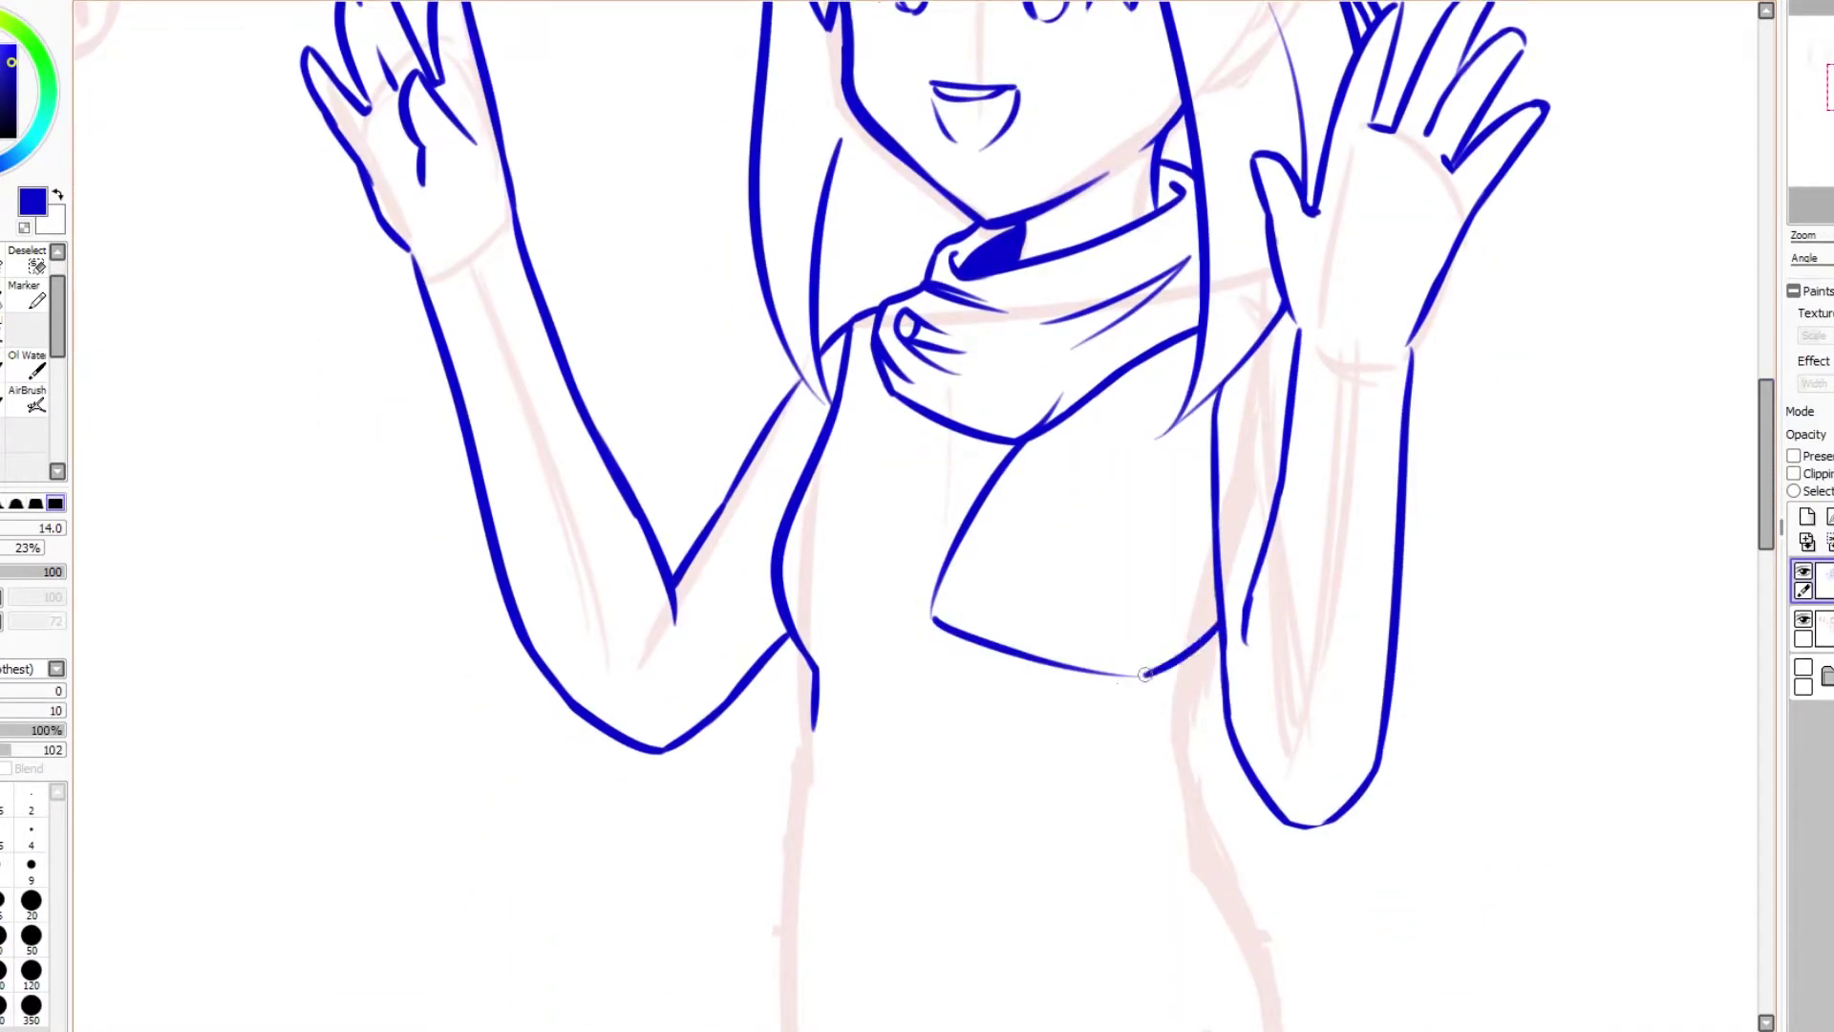
{"action": "key", "text": "ctrl+z"}
{"action": "key", "text": "ctrl+z"}
{"action": "key", "text": "ctrl+z"}
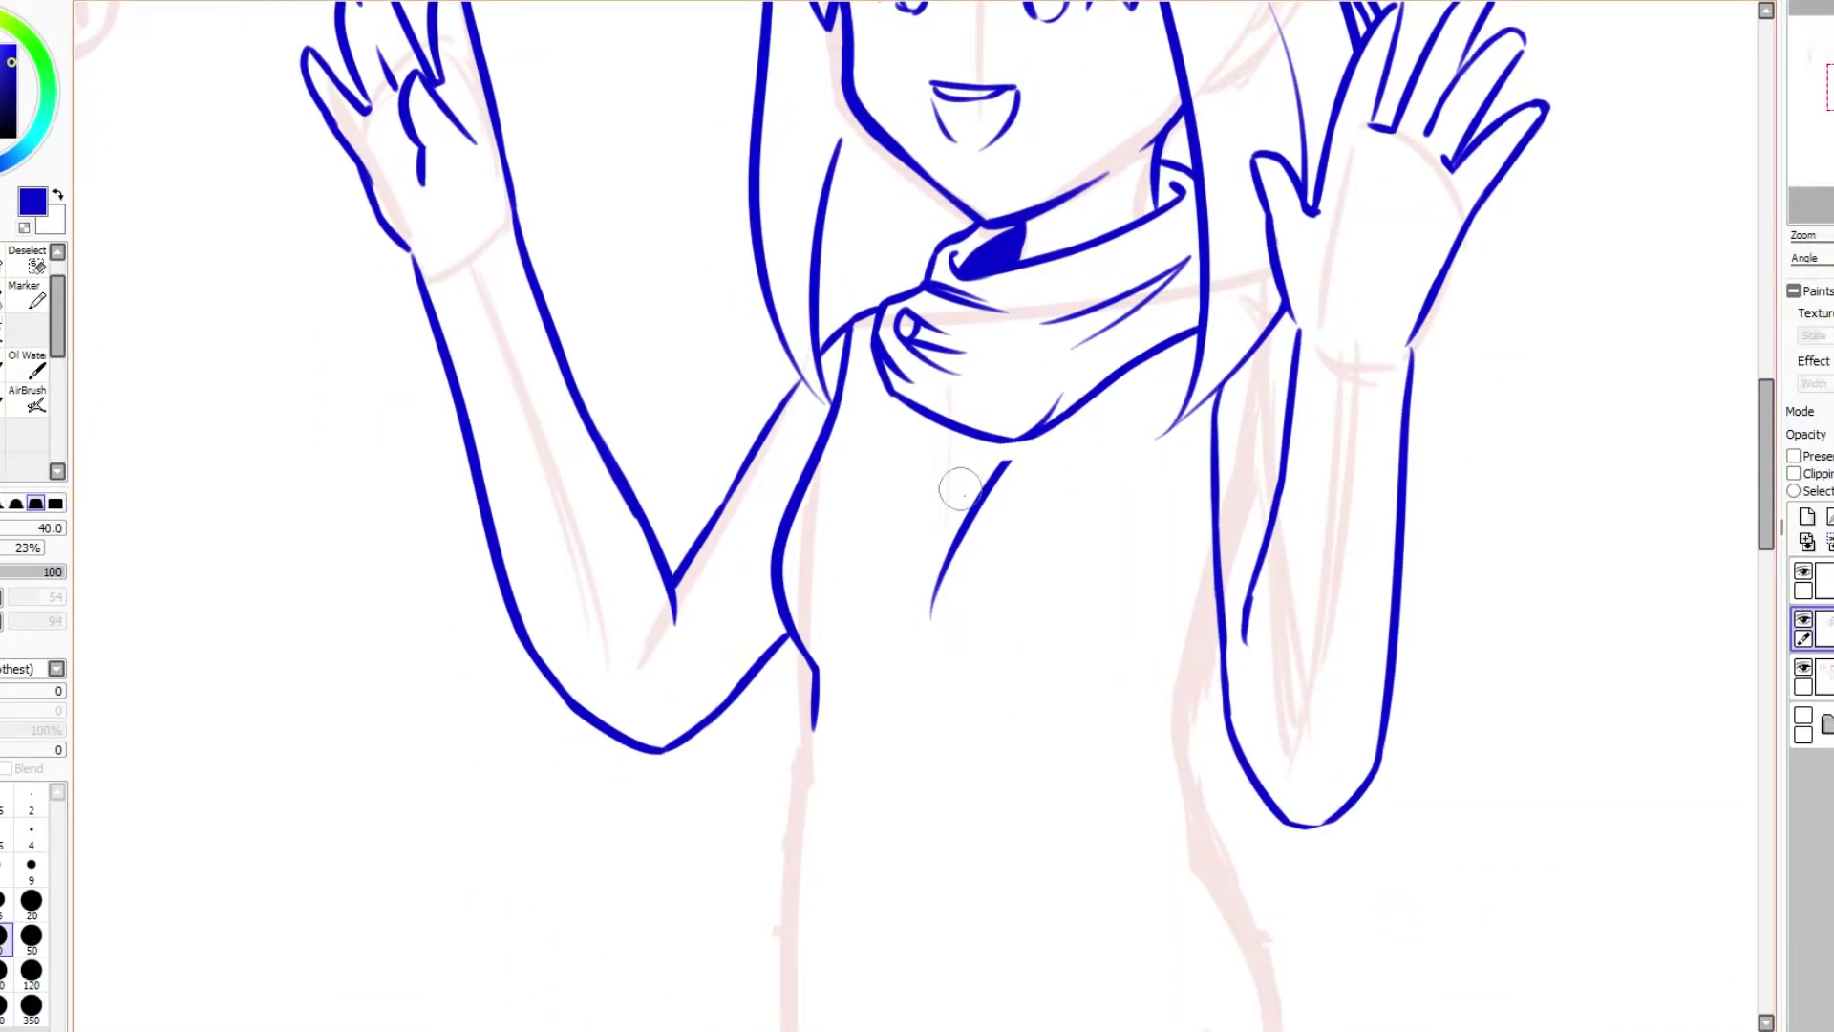
Step: Erase the diagonal chest line below the scarf and ink the torso's right outline from the arm down to the hip
{"action": "scroll", "coordinate": [1204, 545], "scroll_direction": "down", "scroll_amount": 1}
{"action": "scroll", "coordinate": [1203, 554], "scroll_direction": "down", "scroll_amount": 3}
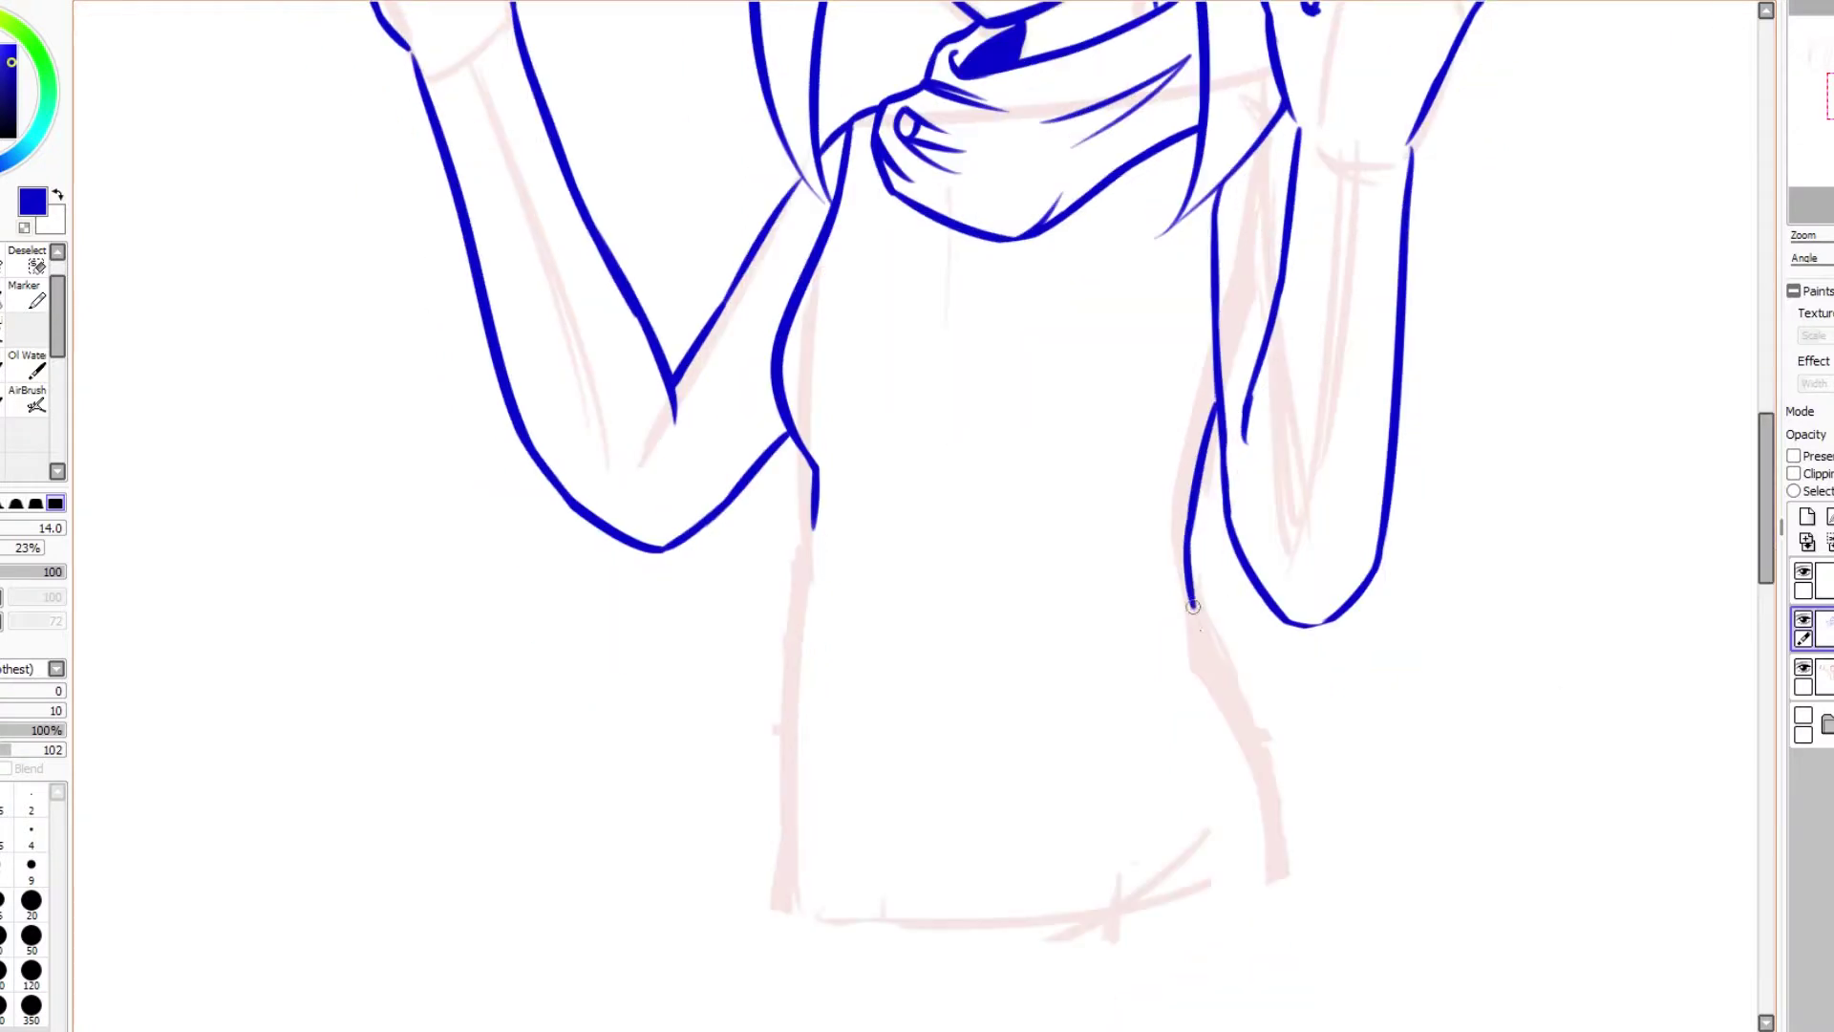
{"action": "left_click_drag", "start_coordinate": [1186, 512], "coordinate": [1285, 839]}
{"action": "key", "text": "b"}
{"action": "key", "text": "ctrl+z"}
{"action": "key", "text": "n"}
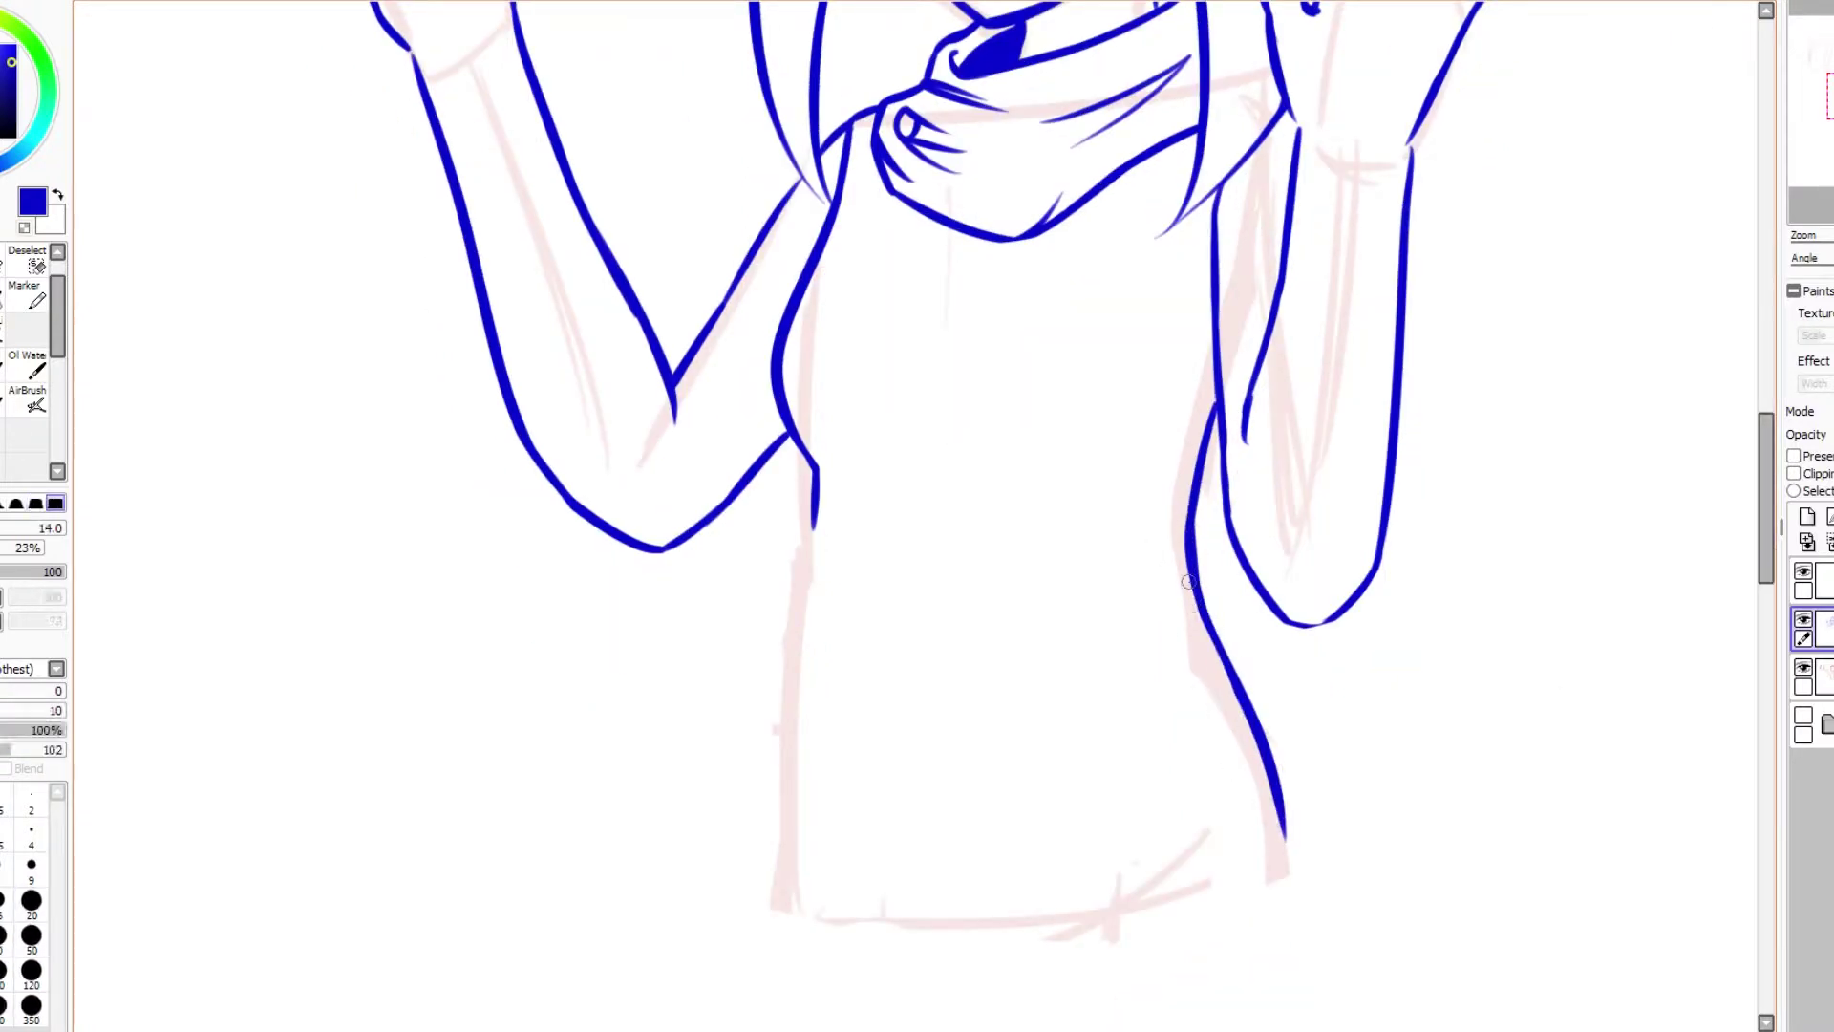
{"action": "left_click_drag", "start_coordinate": [1200, 612], "coordinate": [1278, 774]}
Step: Ink the torso's left outline from just below the elbow line down to the hem
{"action": "left_click_drag", "start_coordinate": [814, 516], "coordinate": [810, 903]}
{"action": "scroll", "coordinate": [832, 675], "scroll_direction": "down", "scroll_amount": 3}
{"action": "scroll", "coordinate": [1227, 368], "scroll_direction": "up", "scroll_amount": 3}
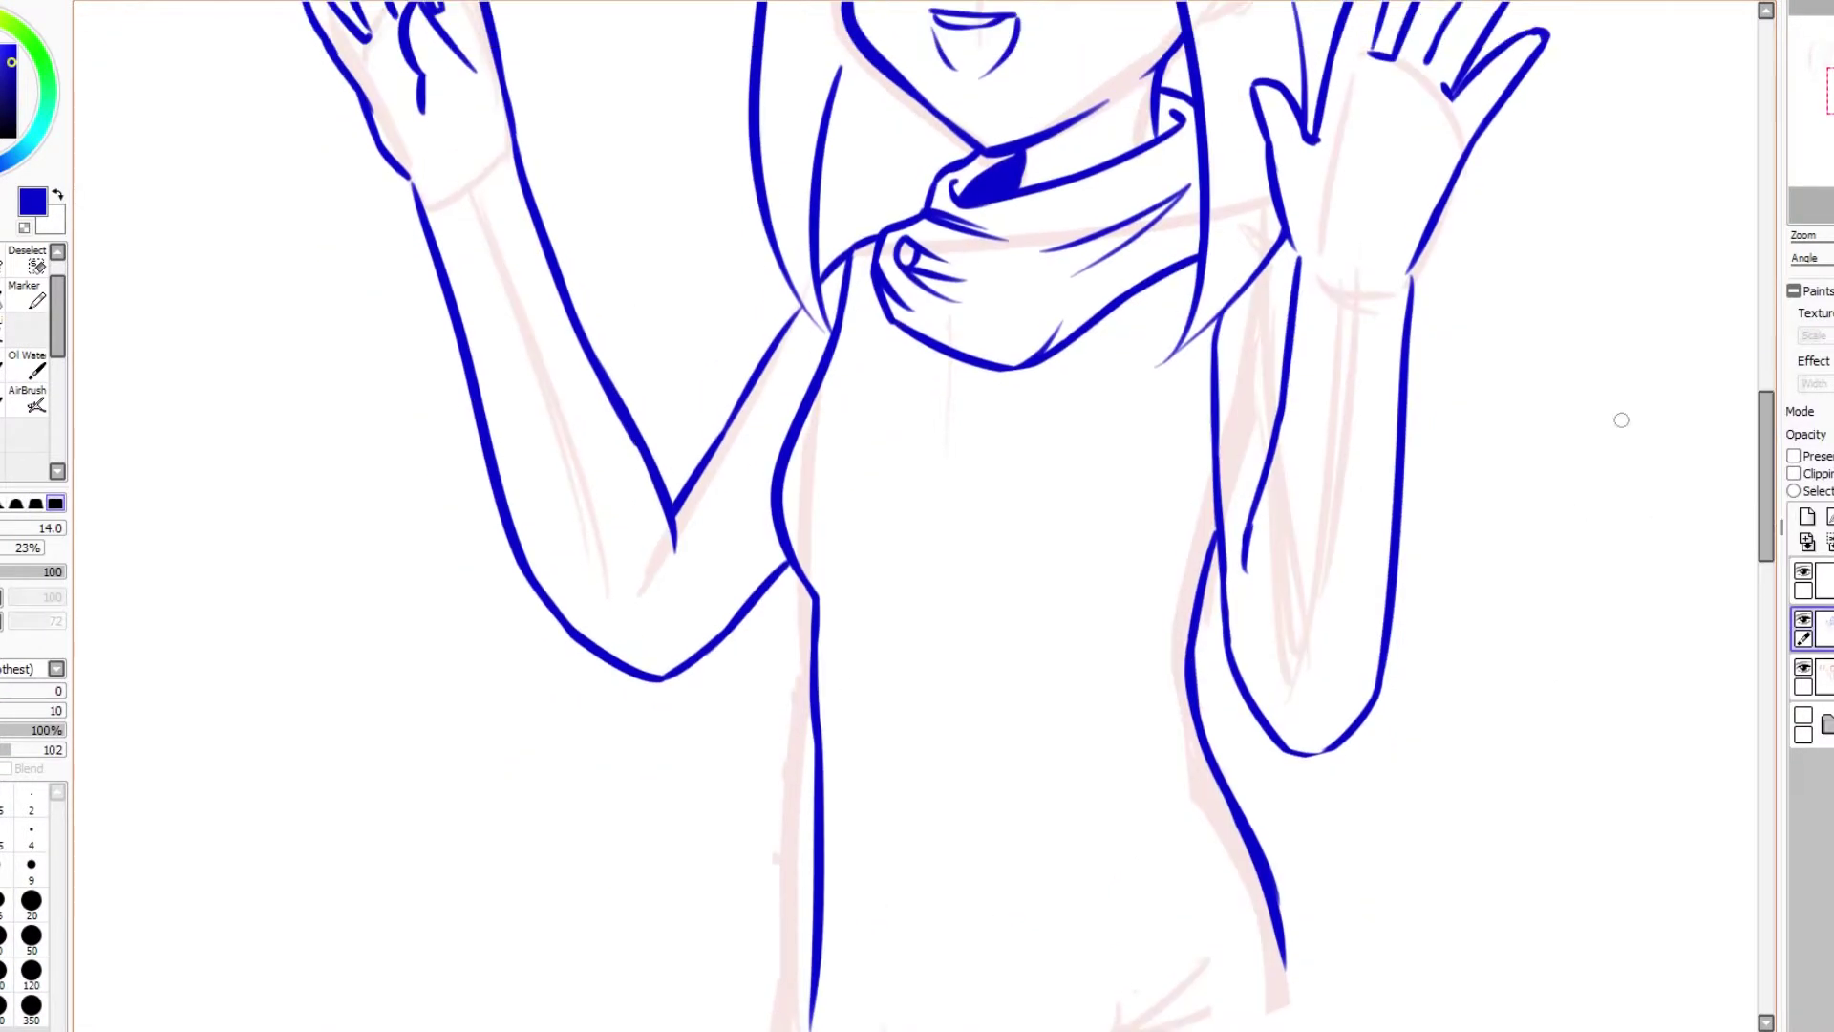
Step: Add the eyebrows, a nose line and cheek marks to the face, plus a short crease on the right palm
{"action": "scroll", "coordinate": [1241, 346], "scroll_direction": "up", "scroll_amount": 5}
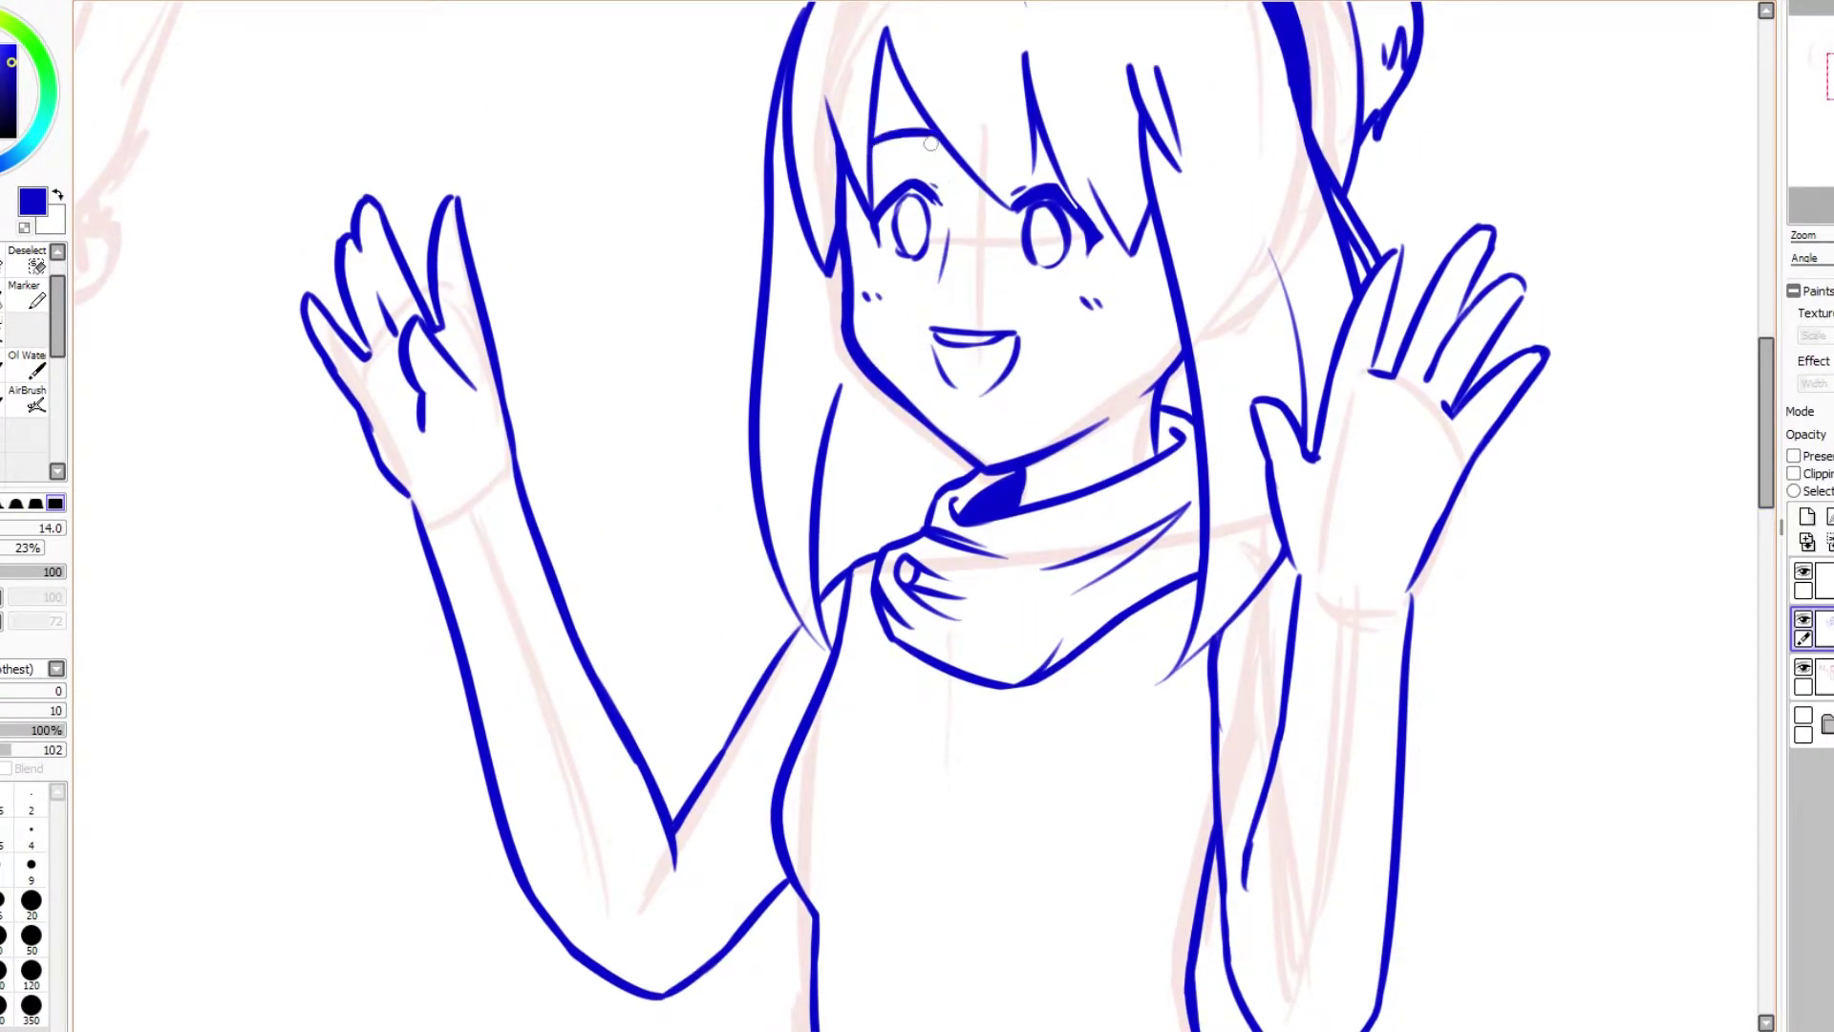
{"action": "scroll", "coordinate": [1773, 492], "scroll_direction": "down", "scroll_amount": 5}
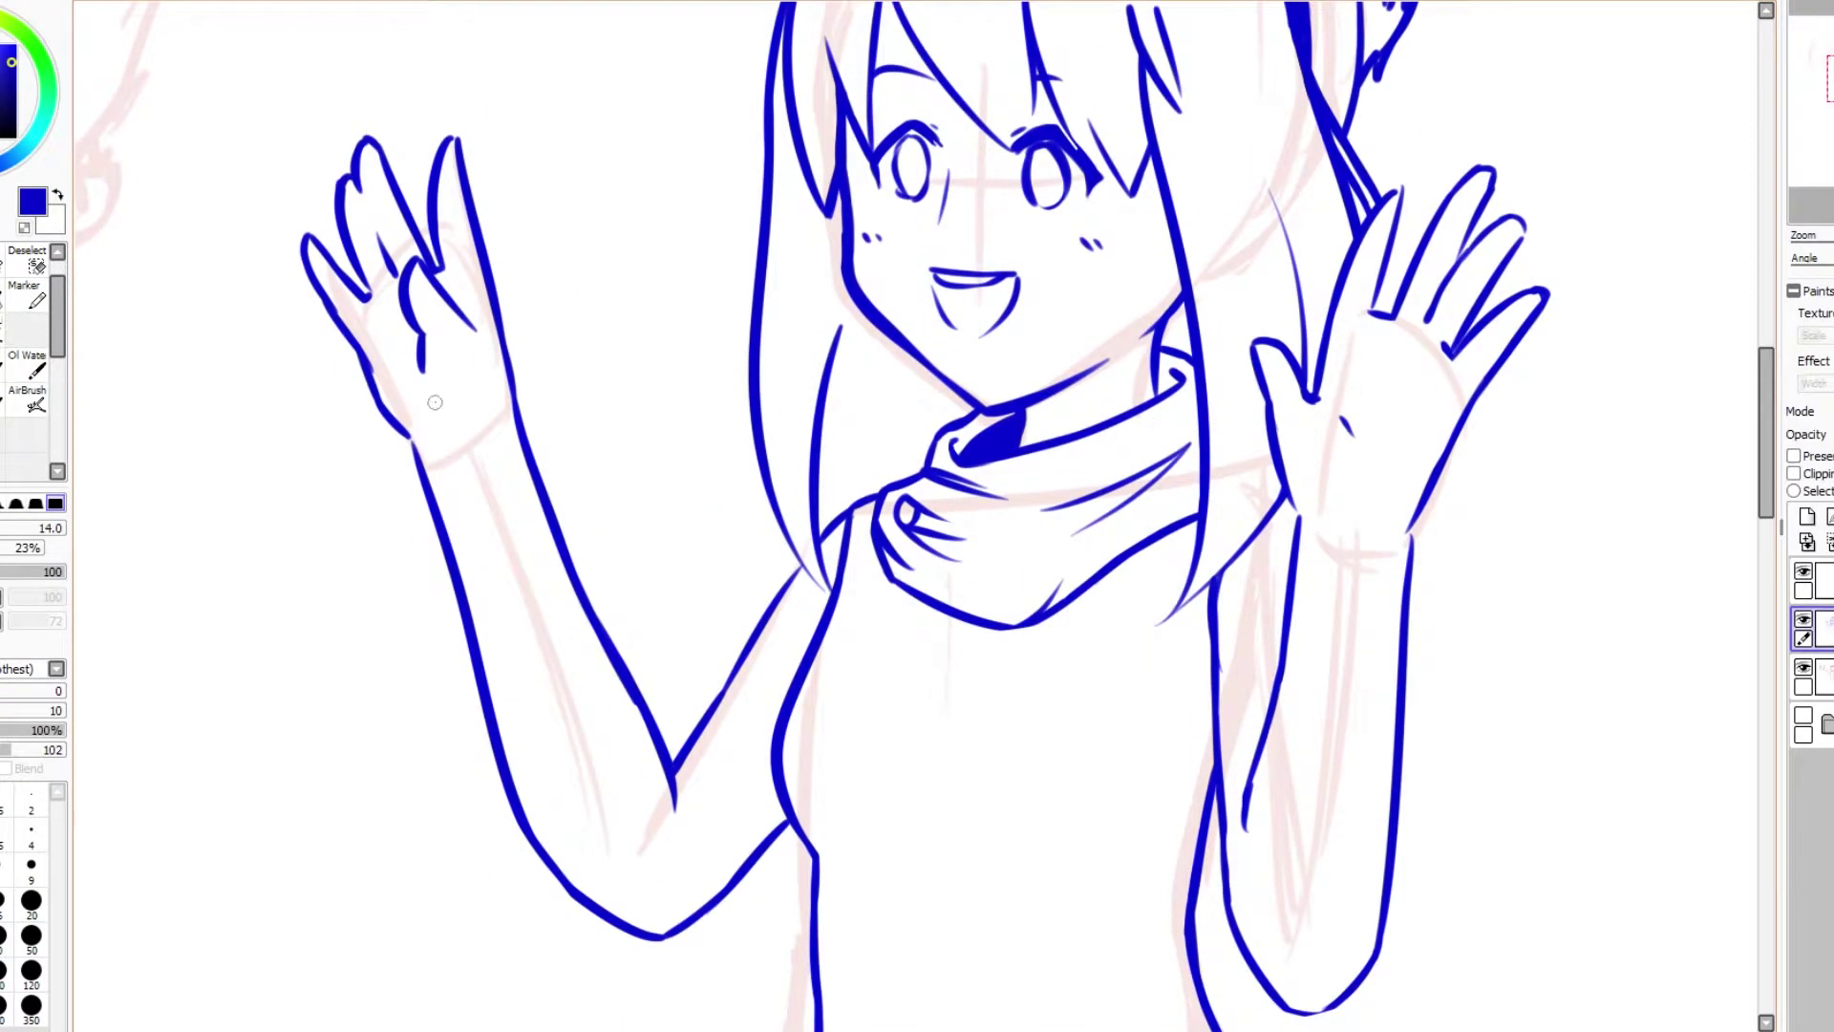
Step: Add a crease to the left palm and a short line beside the right upper arm, tidy the overlap and merge the line-art layers
{"action": "key", "text": "e"}
{"action": "key", "text": "Page_Up"}
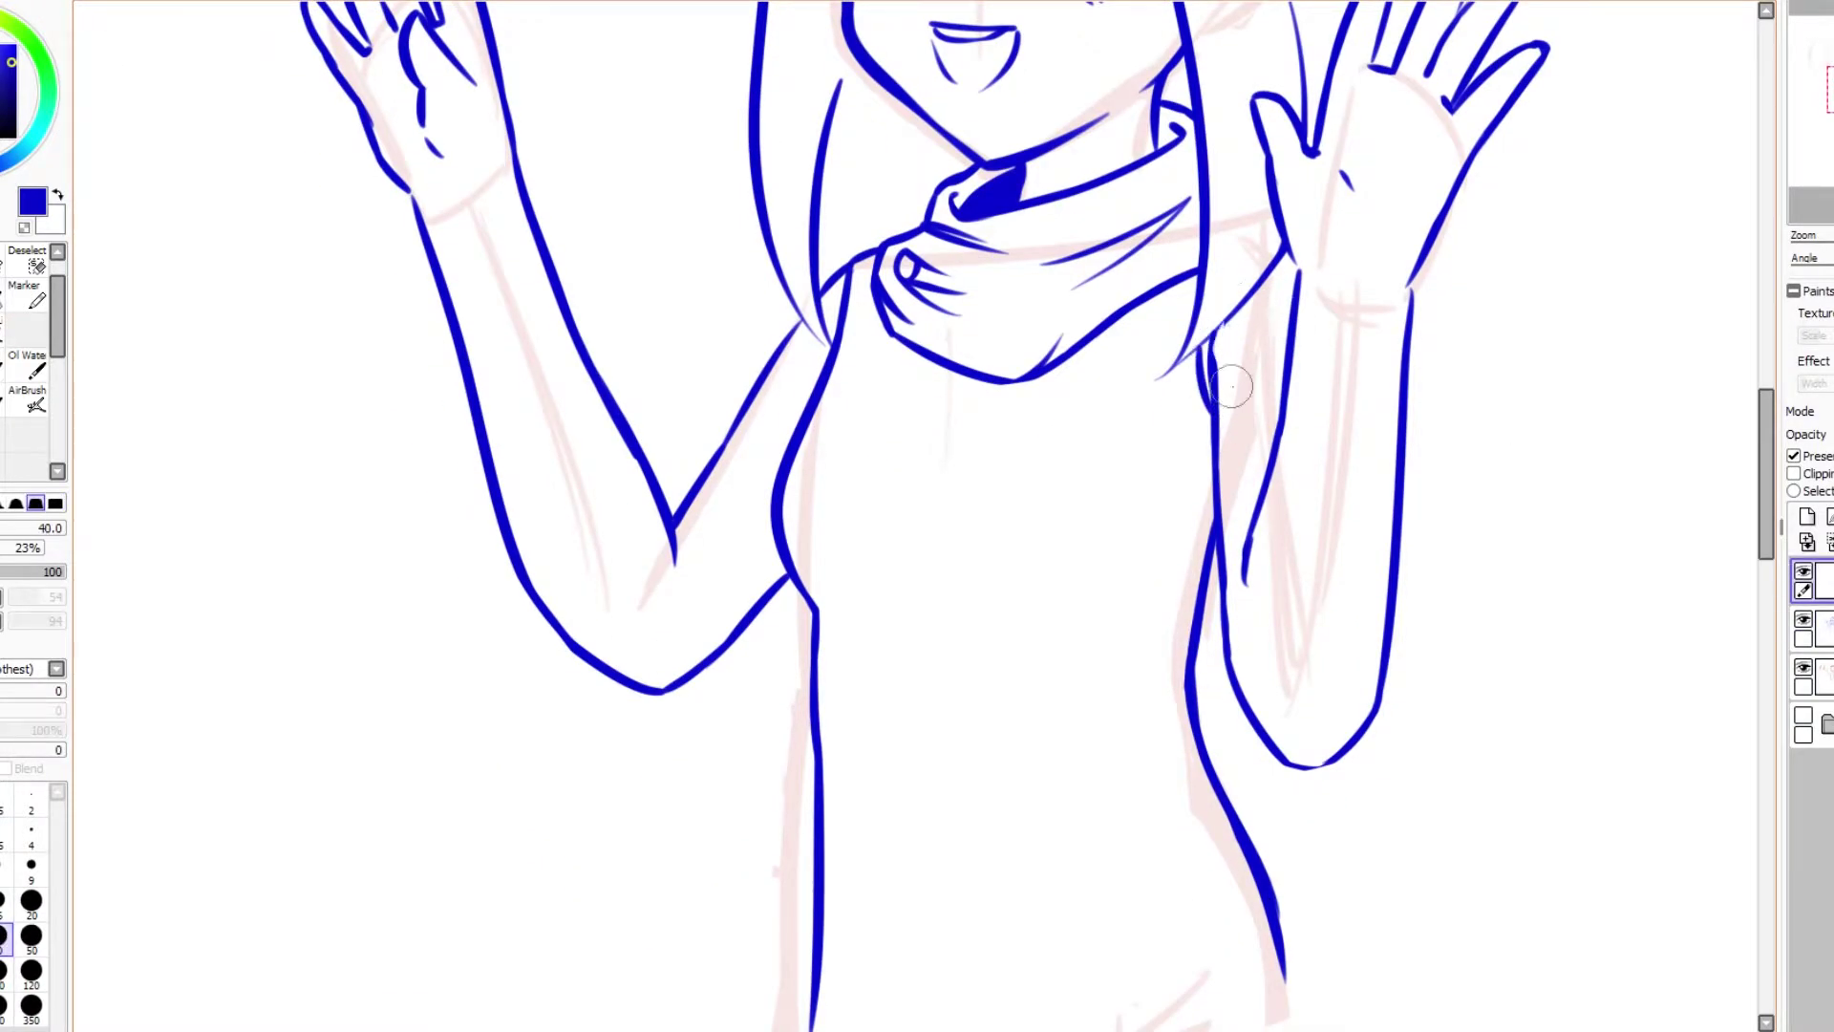
{"action": "key", "text": "Page_Down"}
{"action": "key", "text": "b"}
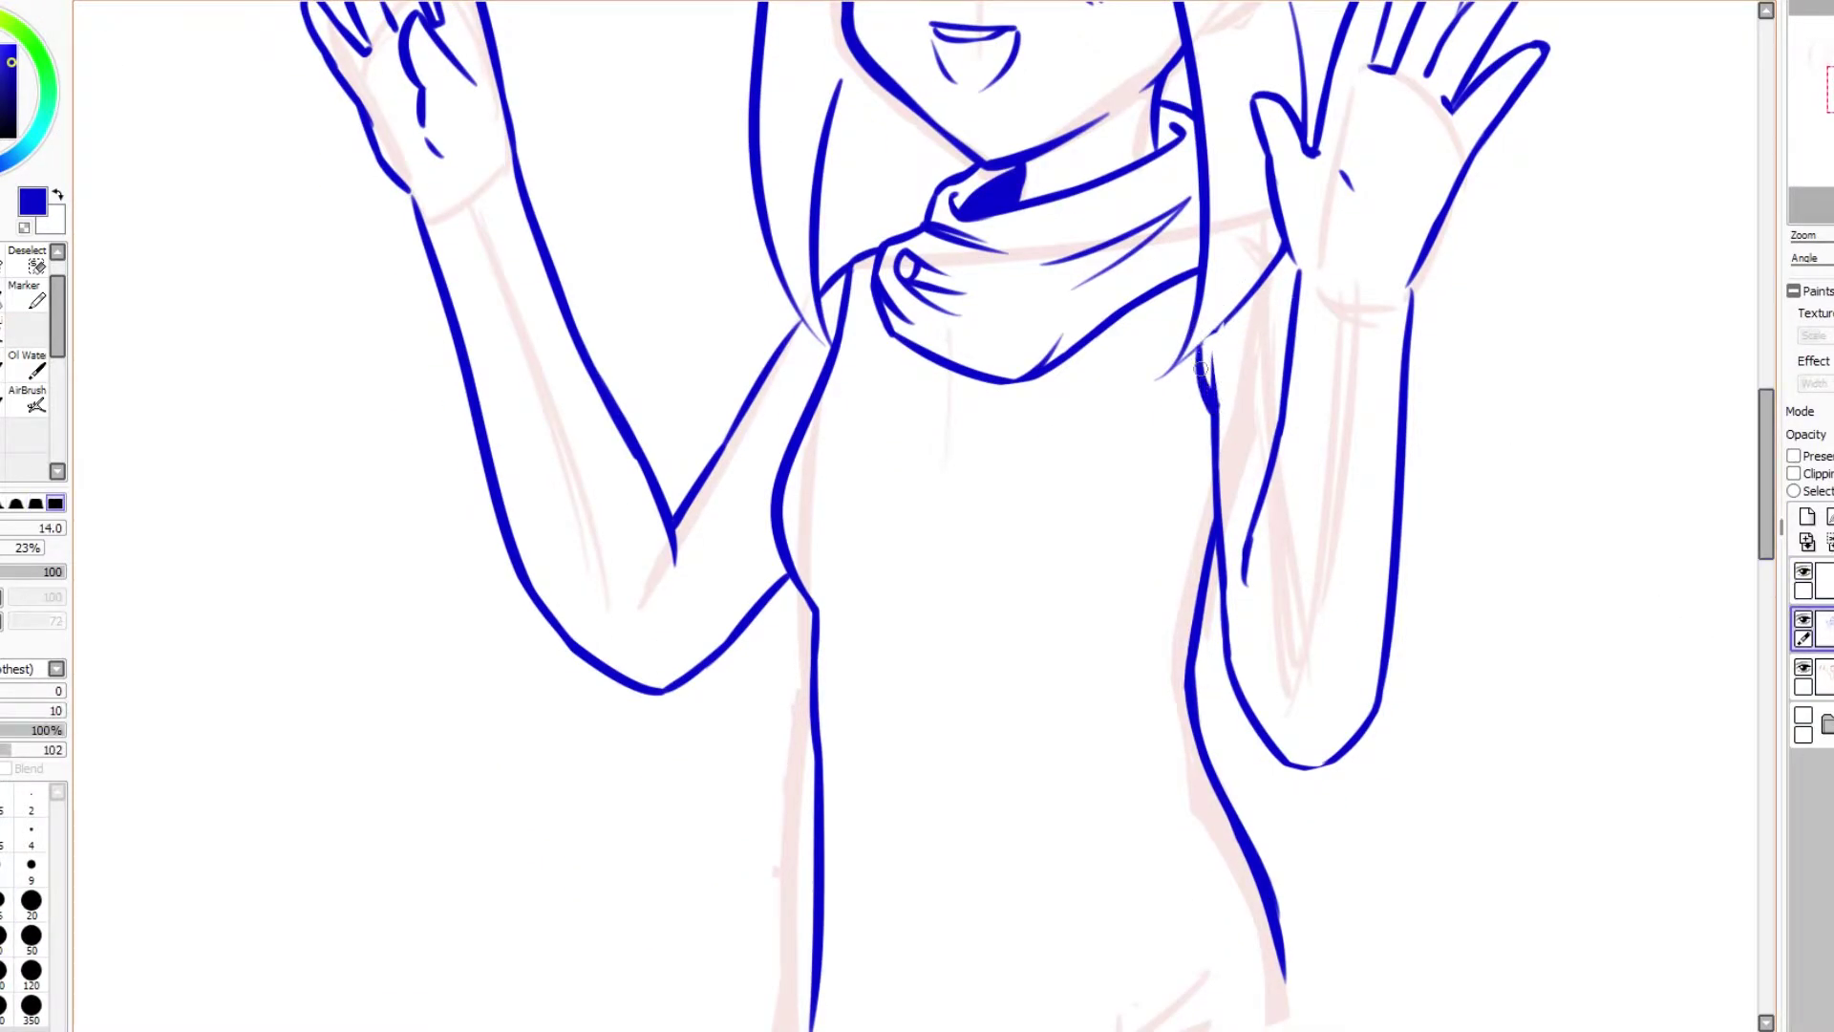
{"action": "key", "text": "Page_Up"}
{"action": "key", "text": "ctrl+e"}
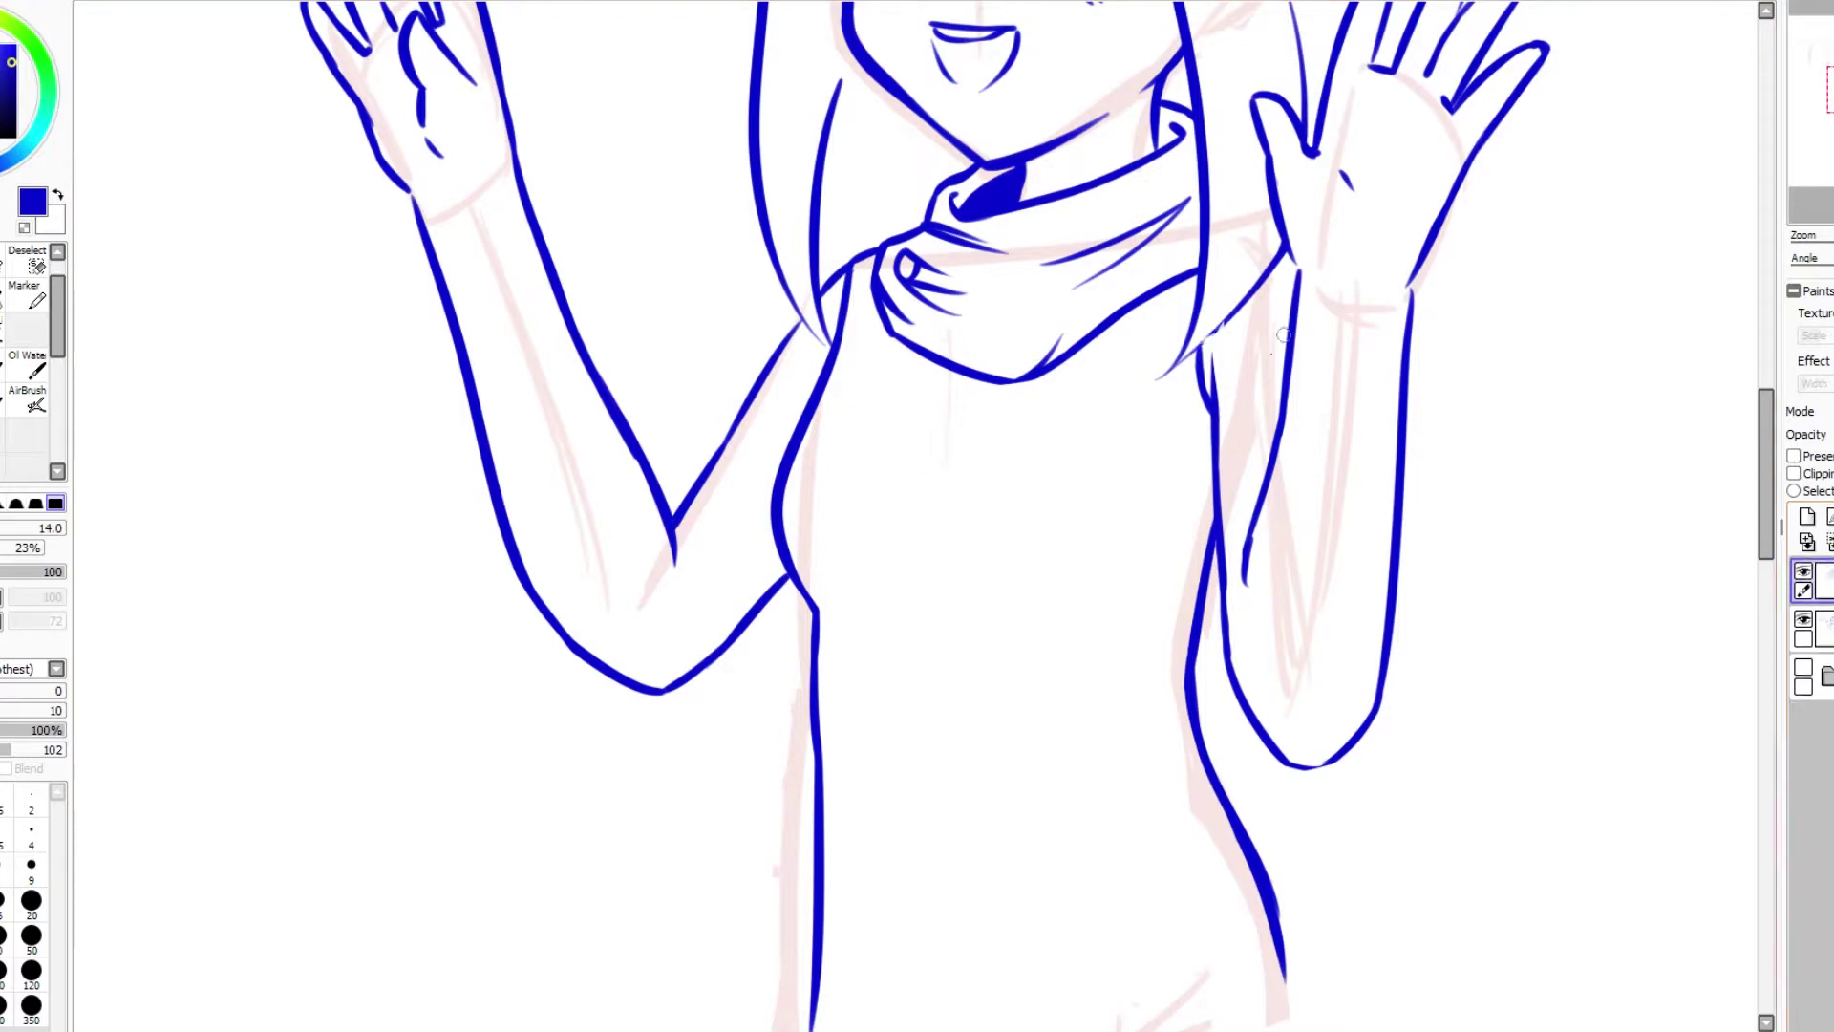
Step: Draw two thin parallel strap lines down the right half of the torso from the scarf to the hem
{"action": "scroll", "coordinate": [1175, 373], "scroll_direction": "down", "scroll_amount": 3}
{"action": "scroll", "coordinate": [1740, 544], "scroll_direction": "down", "scroll_amount": 3}
{"action": "scroll", "coordinate": [841, 542], "scroll_direction": "up", "scroll_amount": 3}
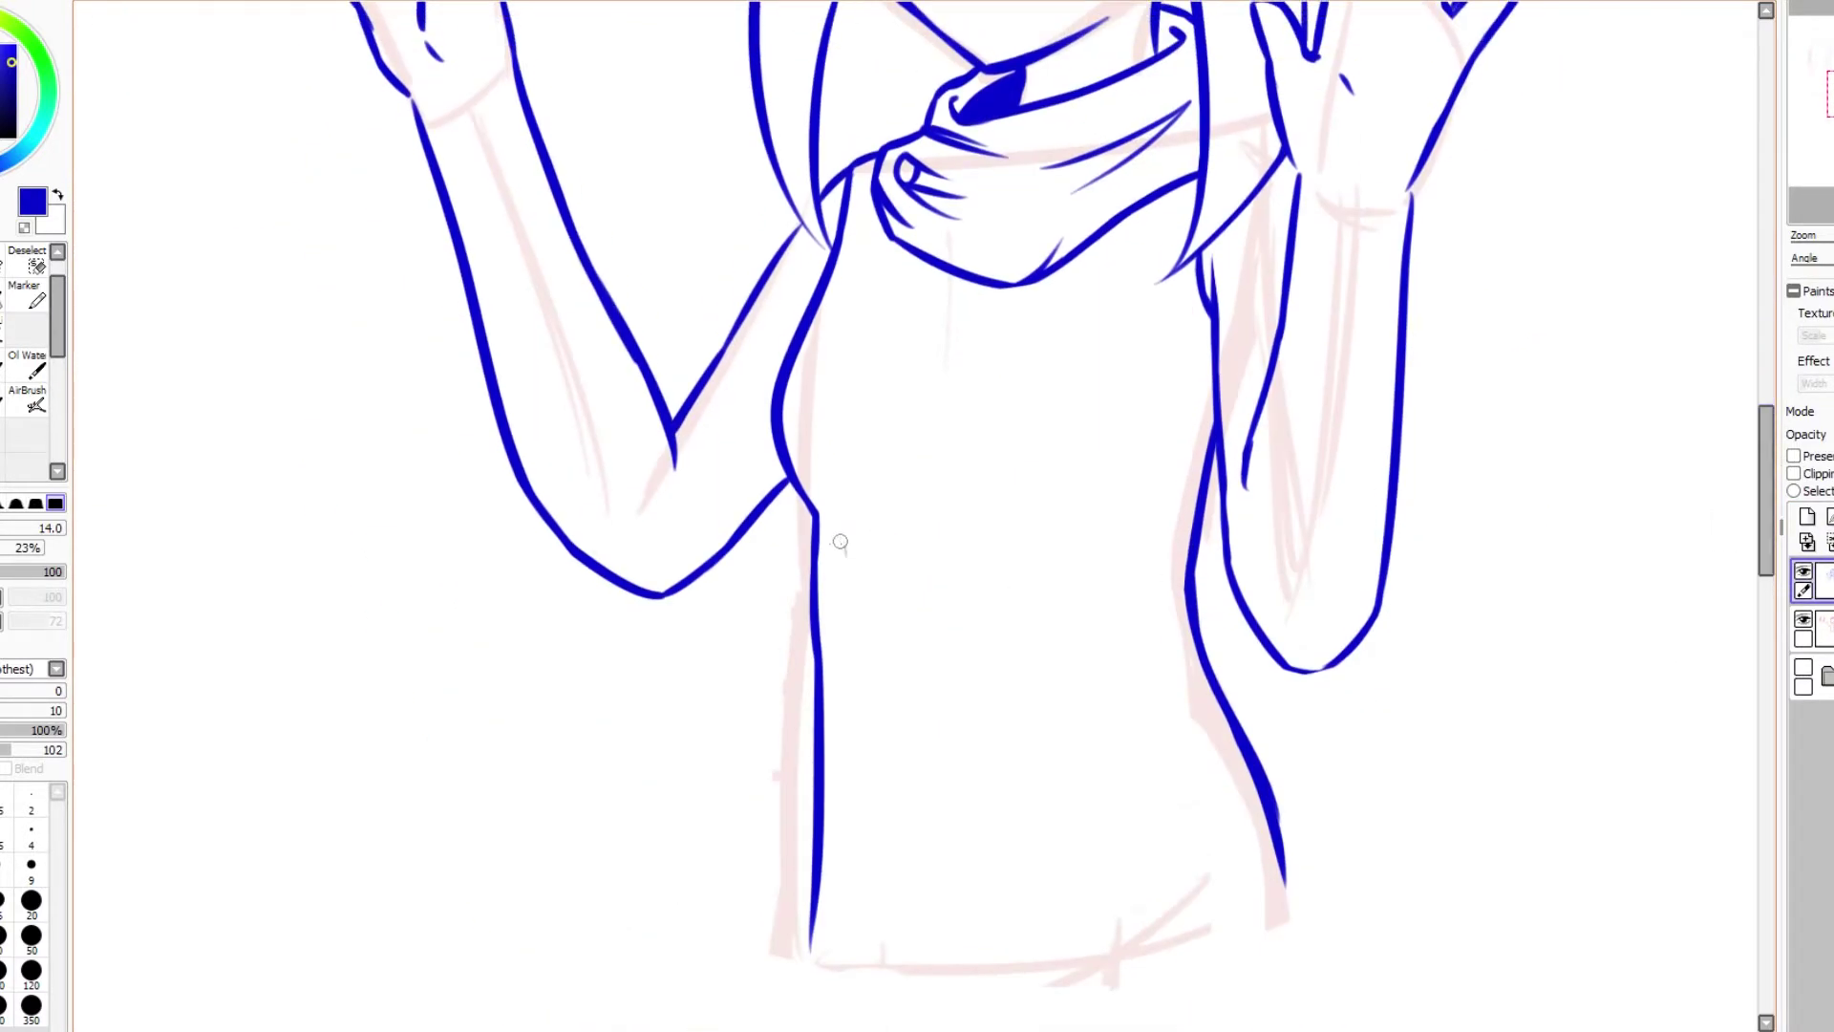
{"action": "mouse_move", "coordinate": [1115, 291]}
{"action": "left_mouse_down"}
{"action": "mouse_move", "coordinate": [1087, 514]}
{"action": "mouse_move", "coordinate": [1182, 896]}
{"action": "left_mouse_up"}
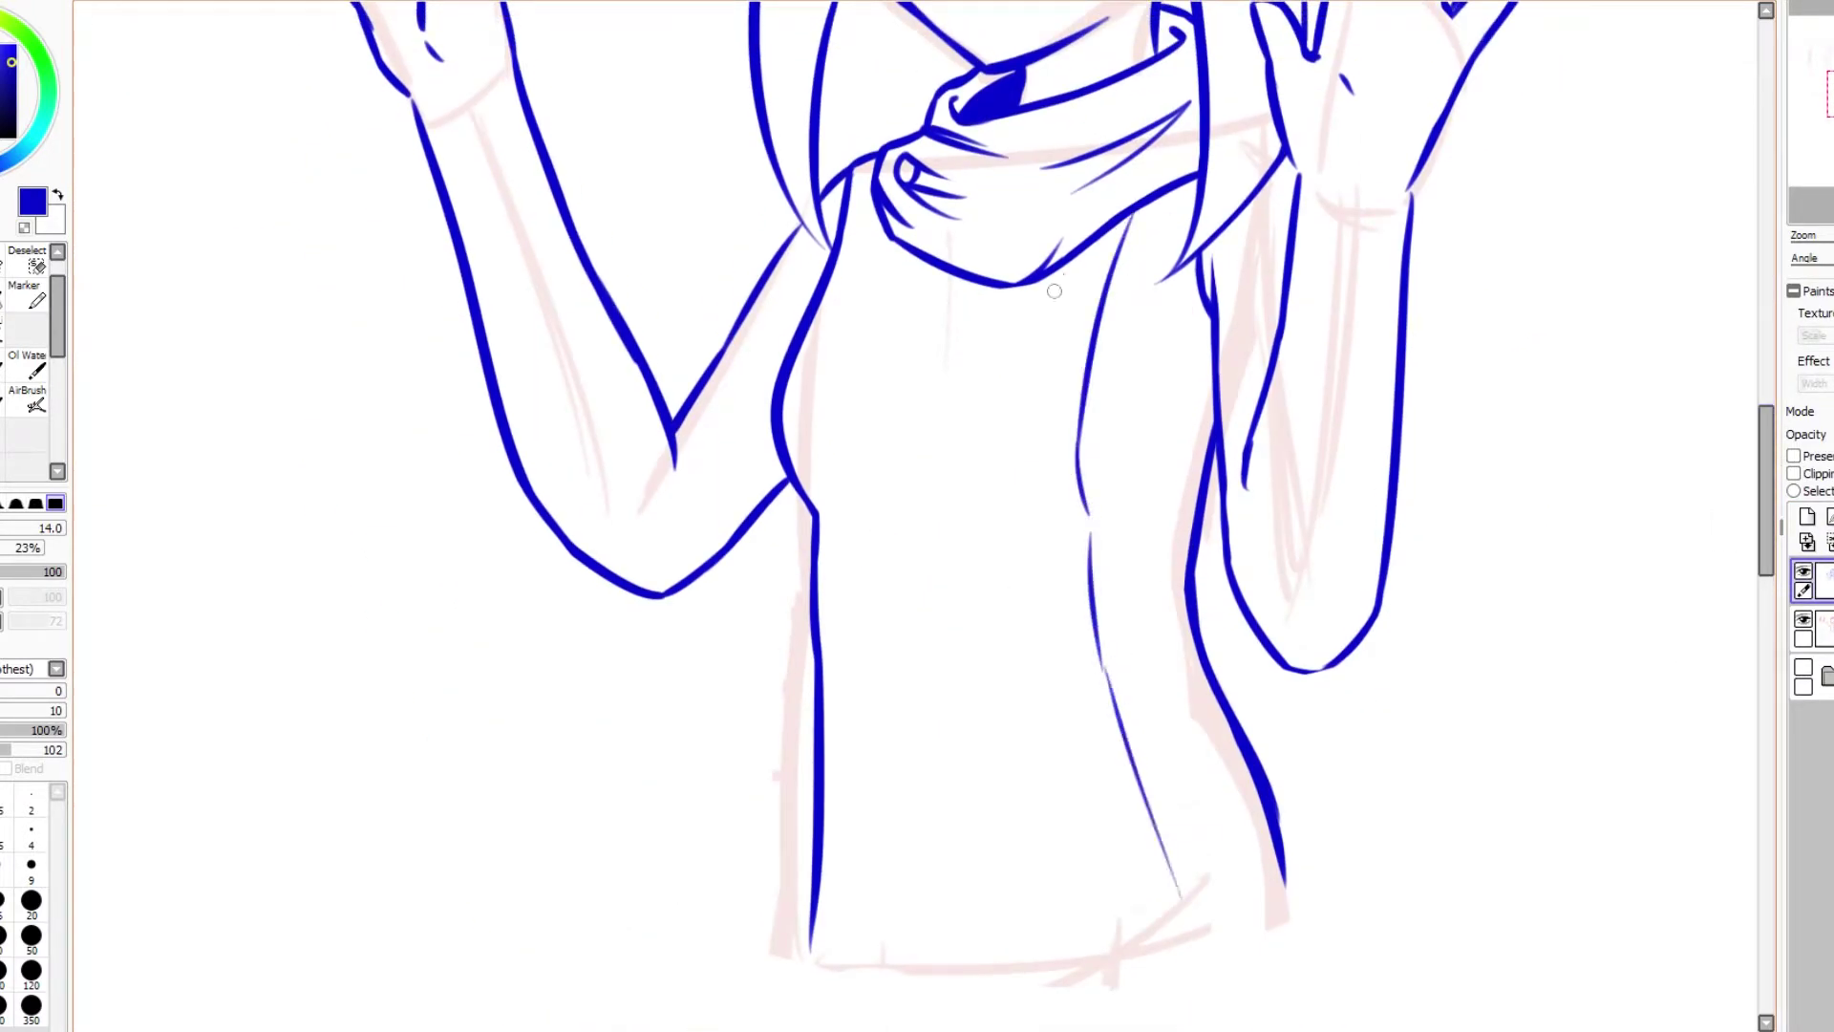
{"action": "left_click_drag", "start_coordinate": [1098, 238], "coordinate": [1057, 521]}
{"action": "left_click_drag", "start_coordinate": [1075, 623], "coordinate": [1158, 913]}
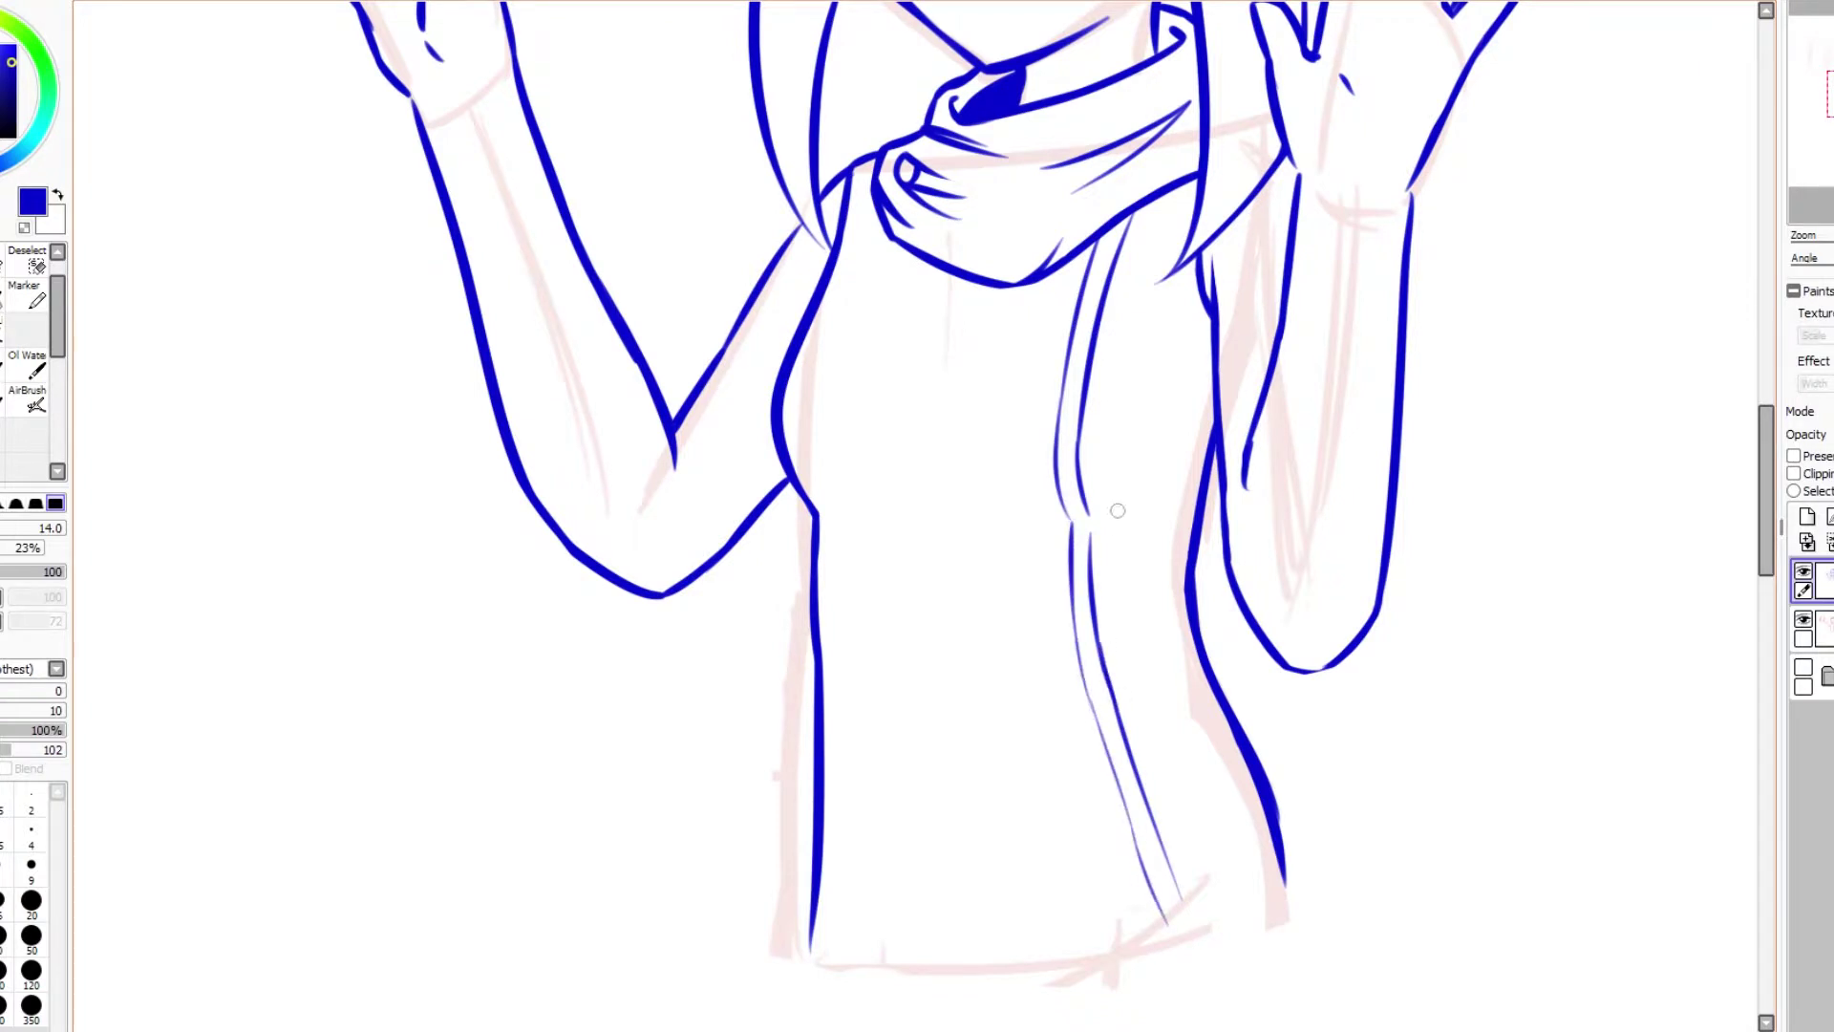
{"action": "key", "text": "ctrl+z"}
Step: Draw a matching pair of thin strap lines down the left half of the torso from the scarf to the hem
{"action": "left_click_drag", "start_coordinate": [886, 240], "coordinate": [863, 492]}
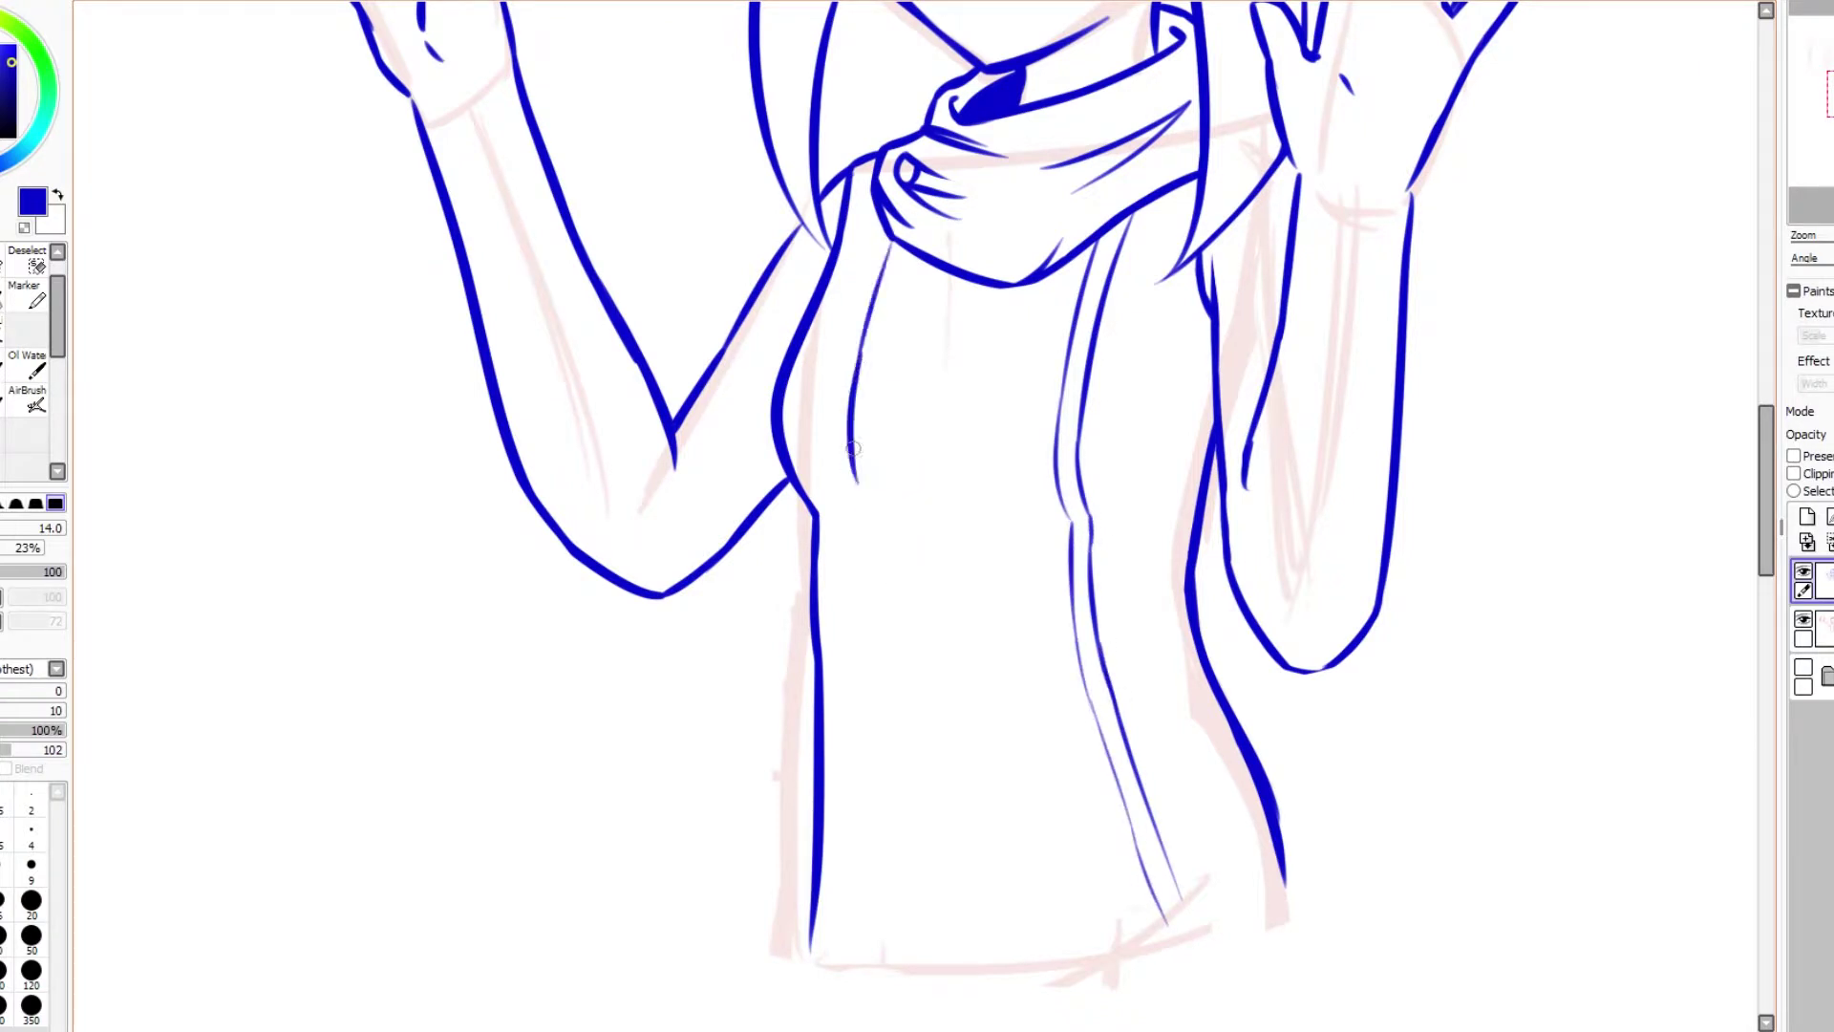
{"action": "key", "text": "ctrl+z"}
{"action": "mouse_move", "coordinate": [885, 237]}
{"action": "left_mouse_down"}
{"action": "mouse_move", "coordinate": [864, 493]}
{"action": "mouse_move", "coordinate": [872, 922]}
{"action": "left_mouse_up"}
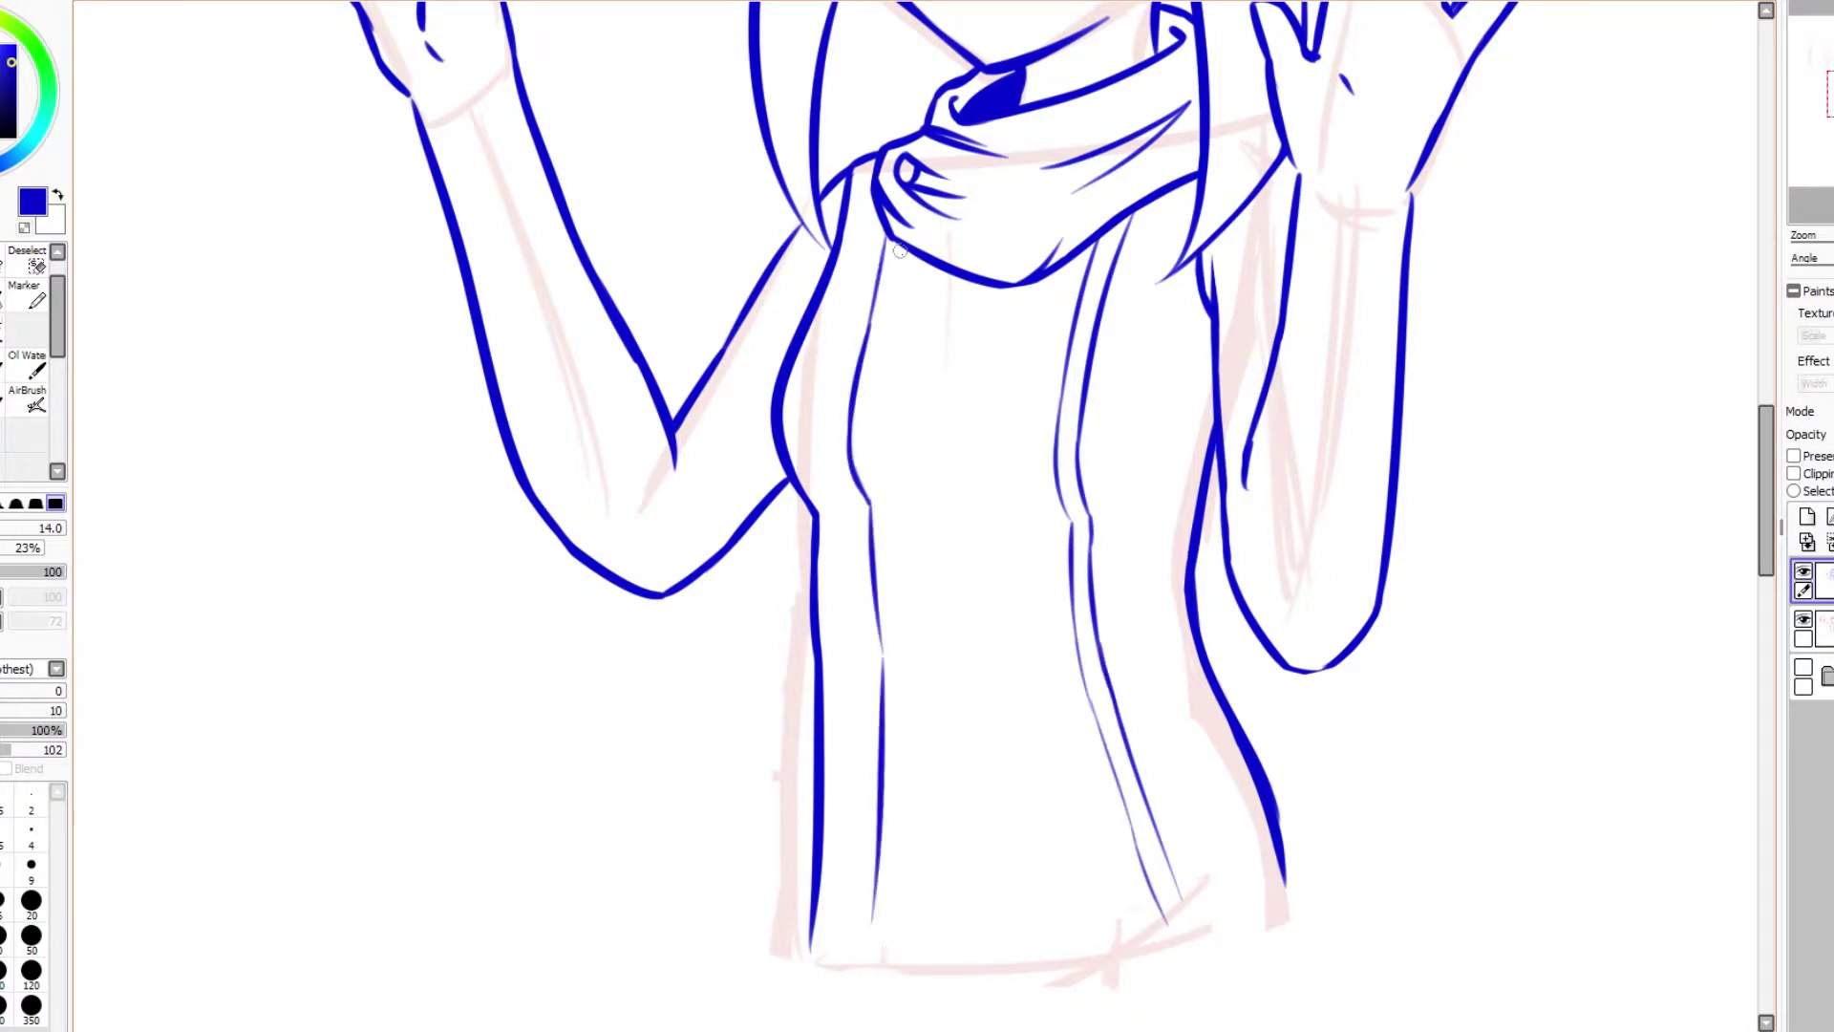
{"action": "left_click_drag", "start_coordinate": [899, 333], "coordinate": [894, 440]}
{"action": "key", "text": "ctrl+z"}
{"action": "key", "text": "ctrl+z"}
{"action": "left_click_drag", "start_coordinate": [900, 325], "coordinate": [903, 254]}
{"action": "left_click_drag", "start_coordinate": [892, 501], "coordinate": [915, 931]}
{"action": "scroll", "coordinate": [1719, 516], "scroll_direction": "up", "scroll_amount": 3}
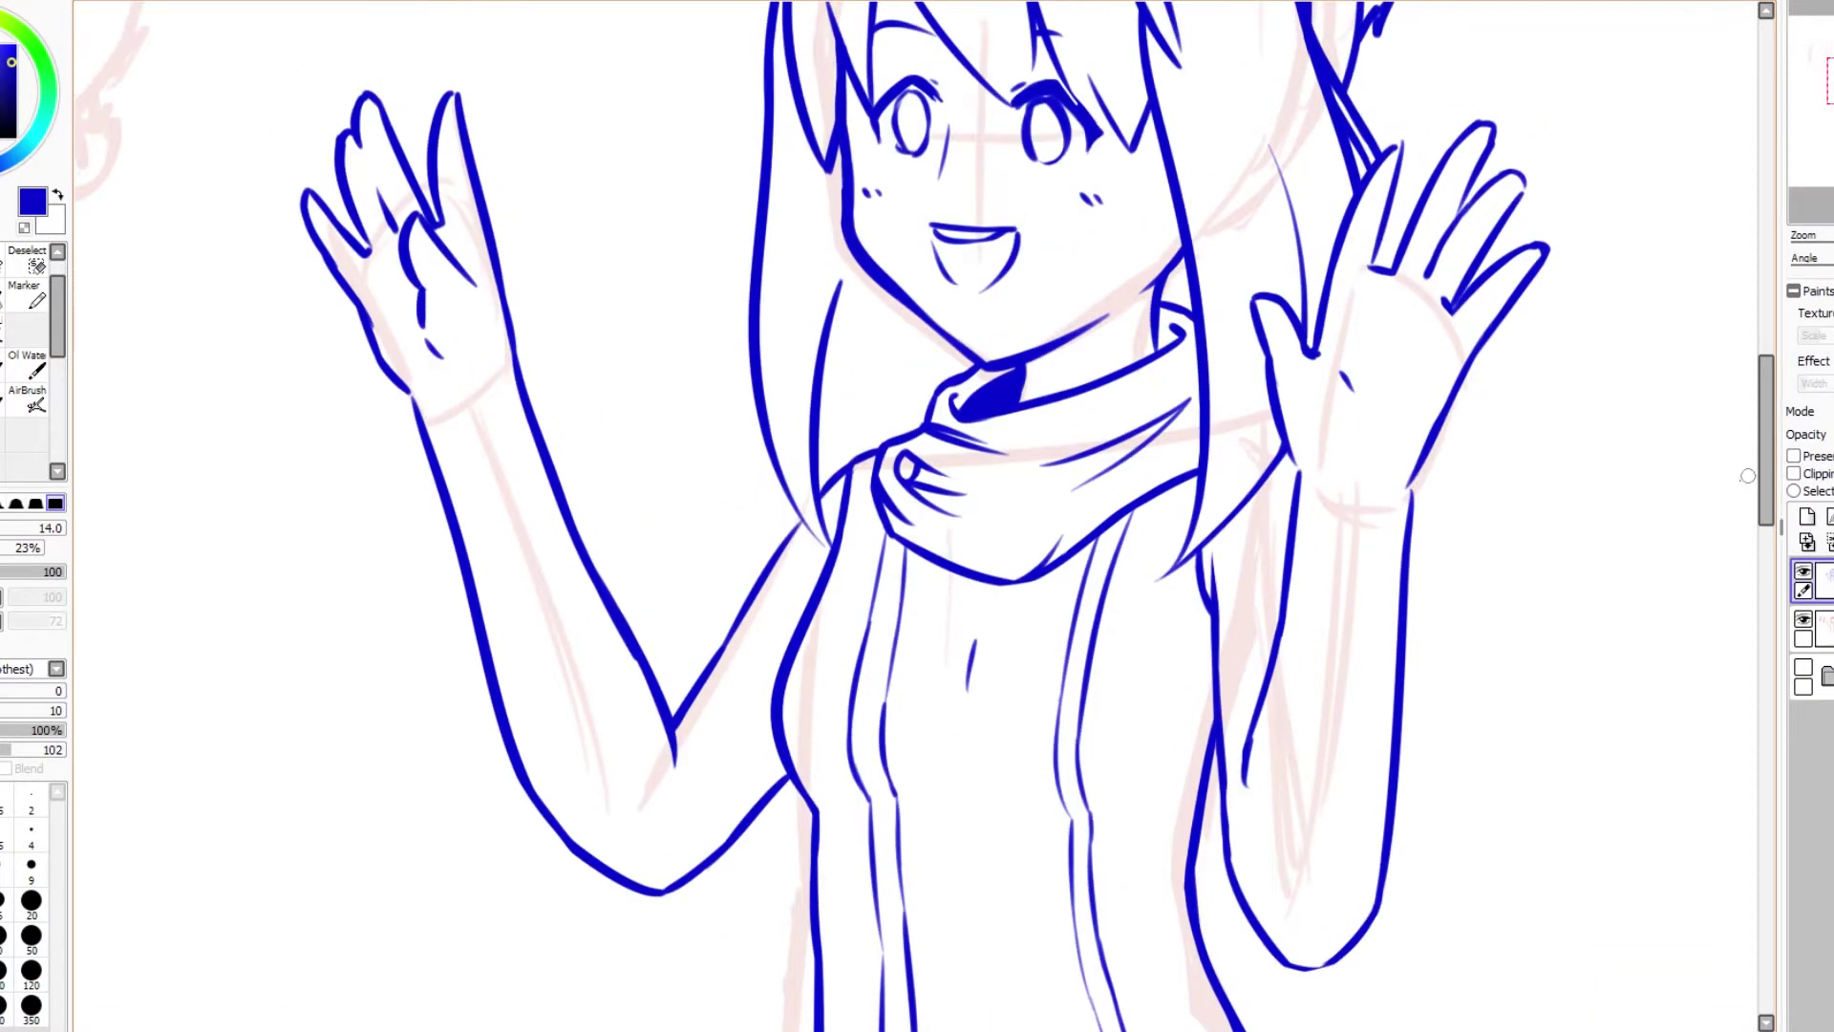
Step: Erase the stray chest mark and draw a curved hair strand behind the left side lock down to the shoulder
{"action": "key", "text": "e"}
{"action": "scroll", "coordinate": [990, 647], "scroll_direction": "down", "scroll_amount": 2}
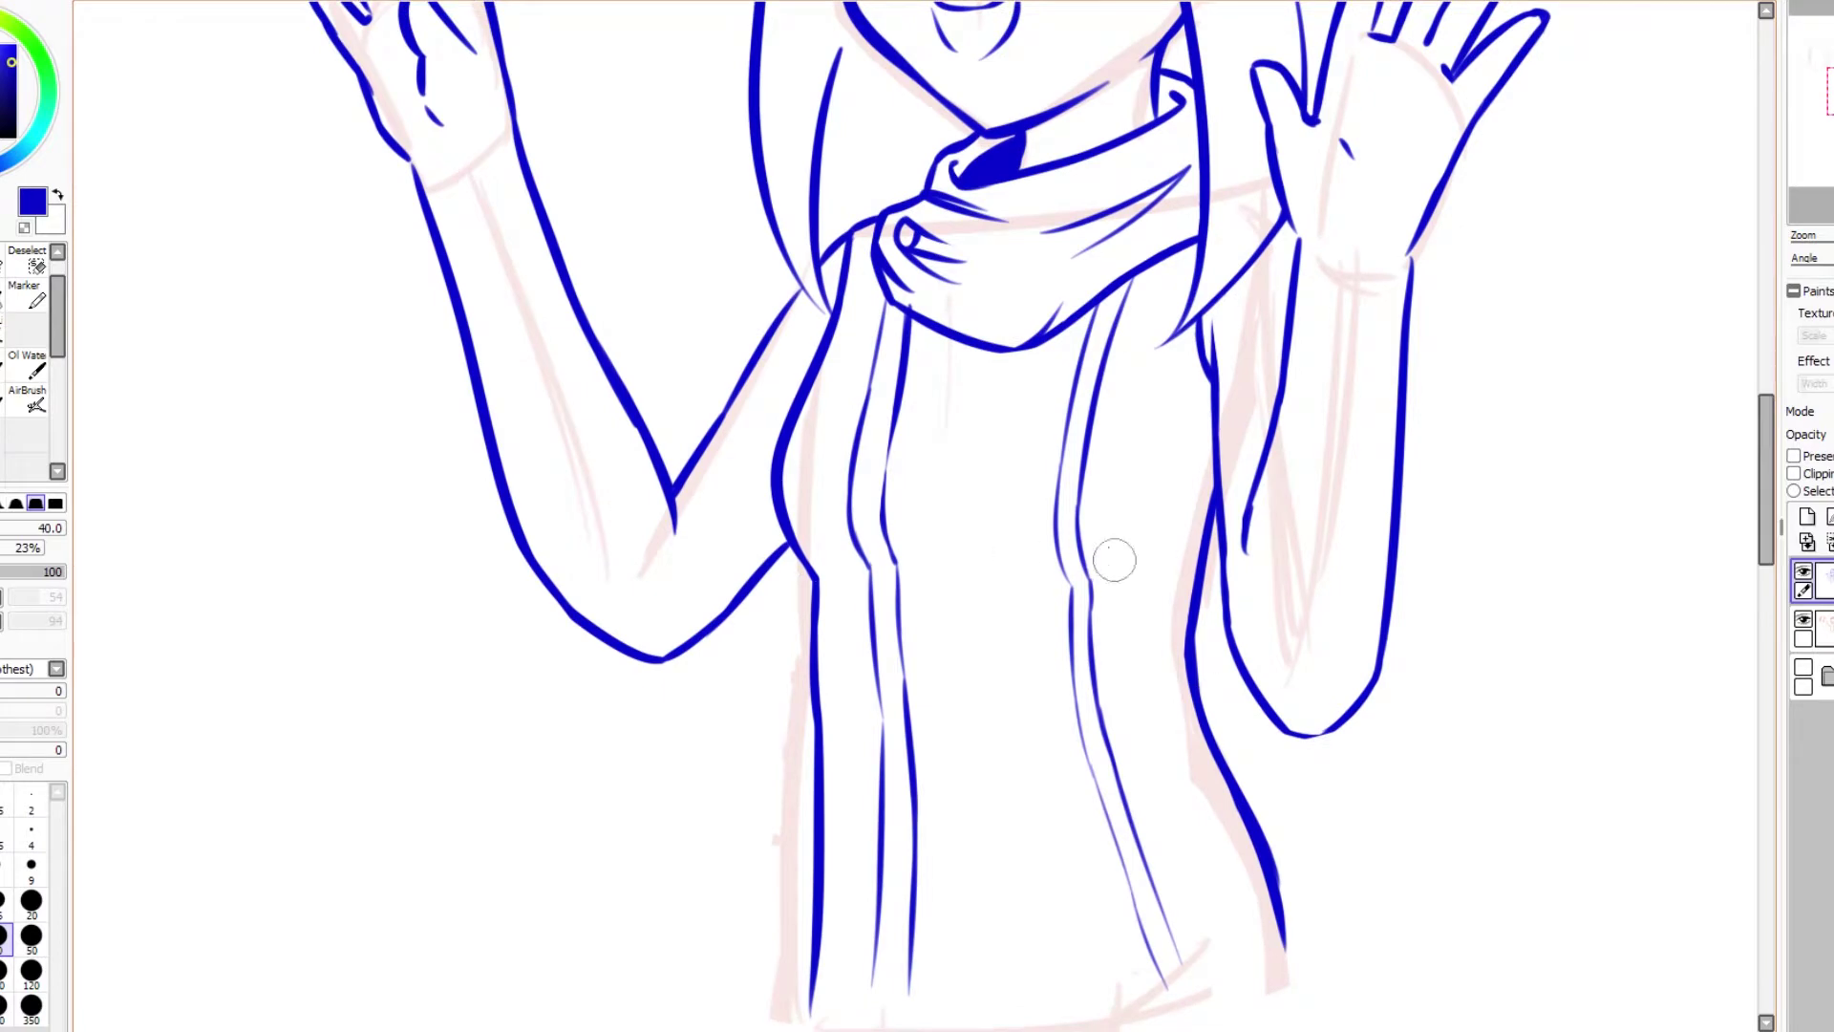
{"action": "scroll", "coordinate": [1114, 559], "scroll_direction": "up", "scroll_amount": 3}
{"action": "scroll", "coordinate": [1113, 559], "scroll_direction": "down", "scroll_amount": 3}
{"action": "scroll", "coordinate": [1114, 559], "scroll_direction": "up", "scroll_amount": 3}
{"action": "key", "text": "e"}
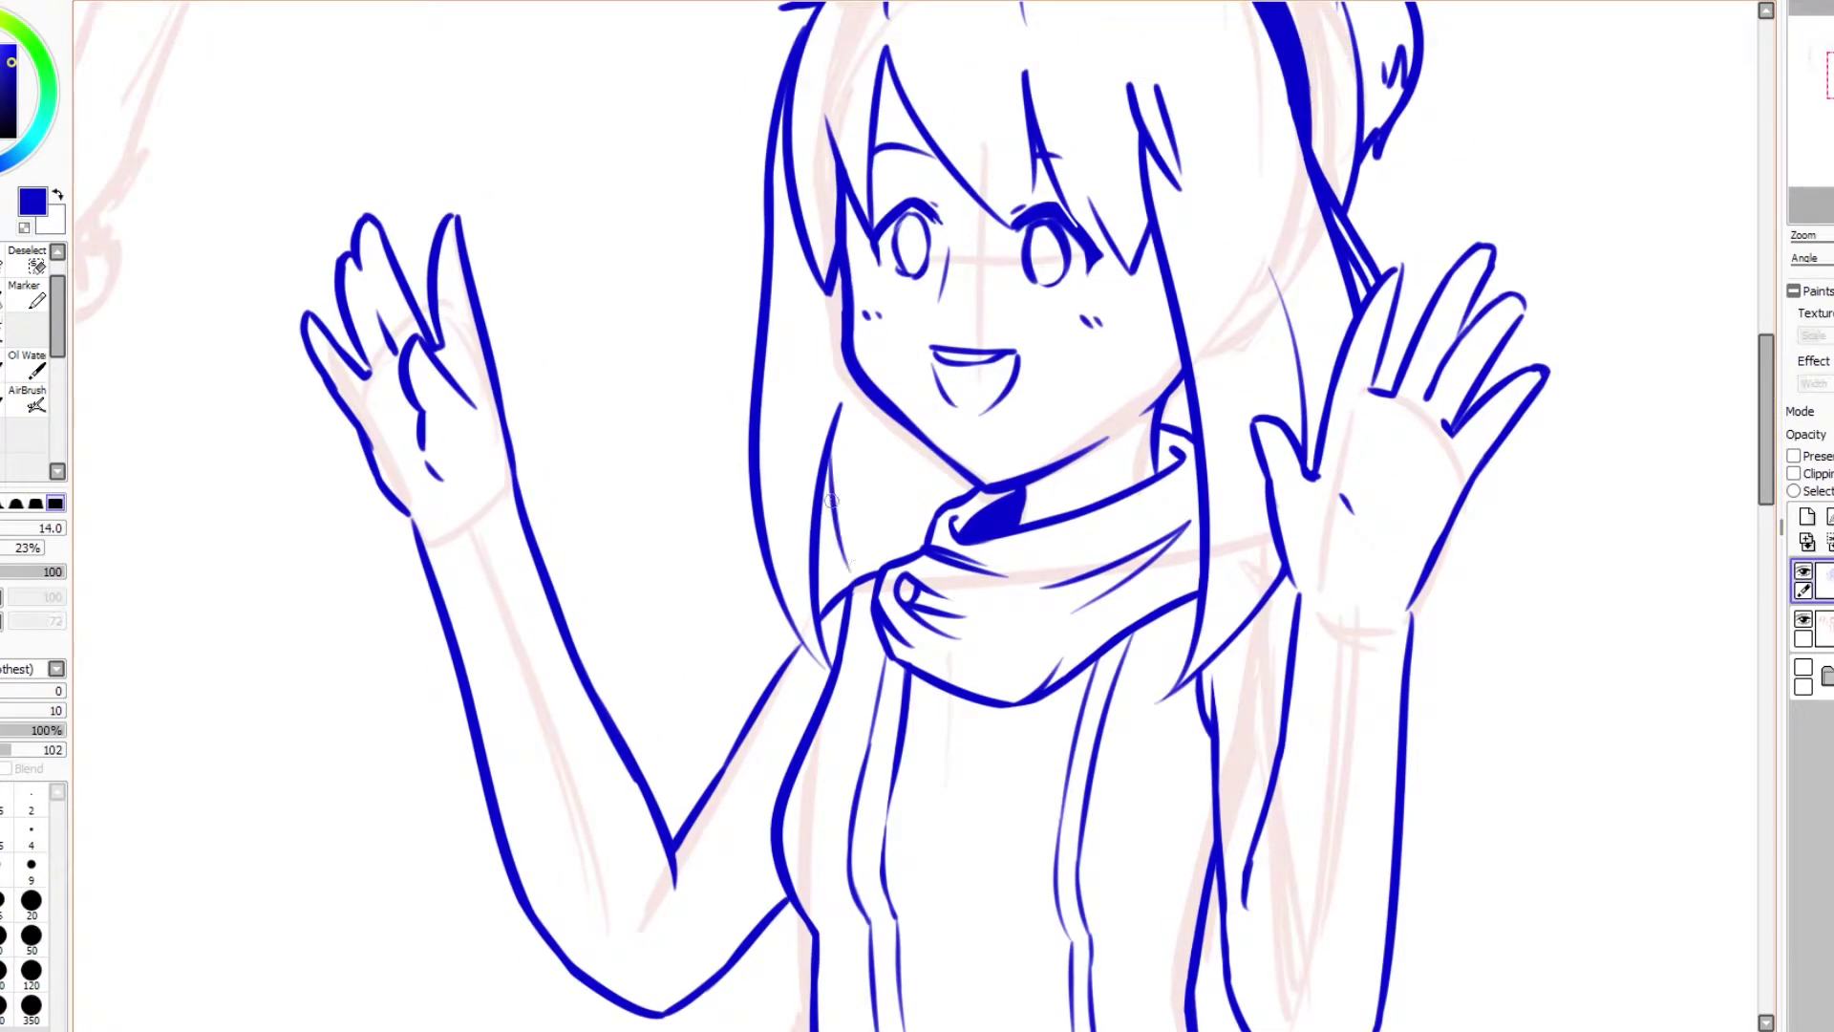
{"action": "left_click_drag", "start_coordinate": [830, 499], "coordinate": [858, 578]}
{"action": "scroll", "coordinate": [975, 596], "scroll_direction": "down", "scroll_amount": 3}
{"action": "scroll", "coordinate": [1759, 478], "scroll_direction": "up", "scroll_amount": 1}
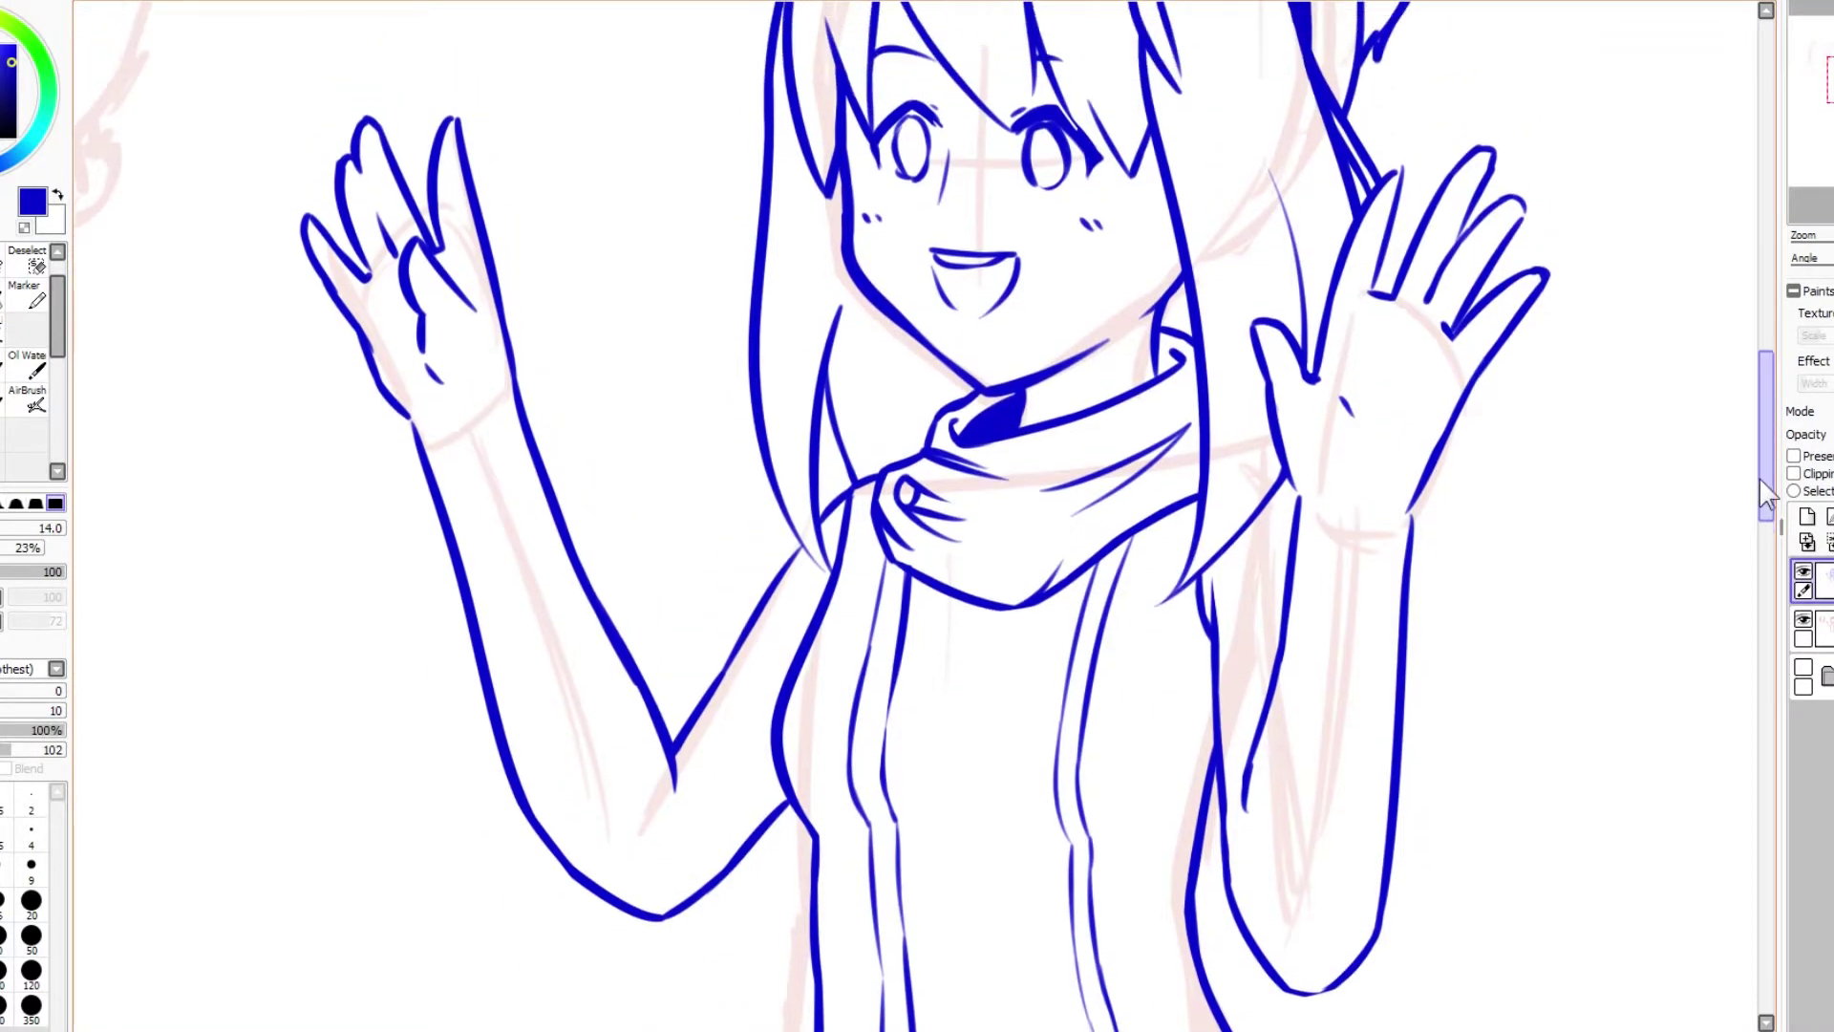
Step: Lasso the right pair of strap lines and remove the thin strap lines from the torso
{"action": "scroll", "coordinate": [1560, 496], "scroll_direction": "down", "scroll_amount": 2}
{"action": "key", "text": "w"}
{"action": "left_click", "coordinate": [1113, 525]}
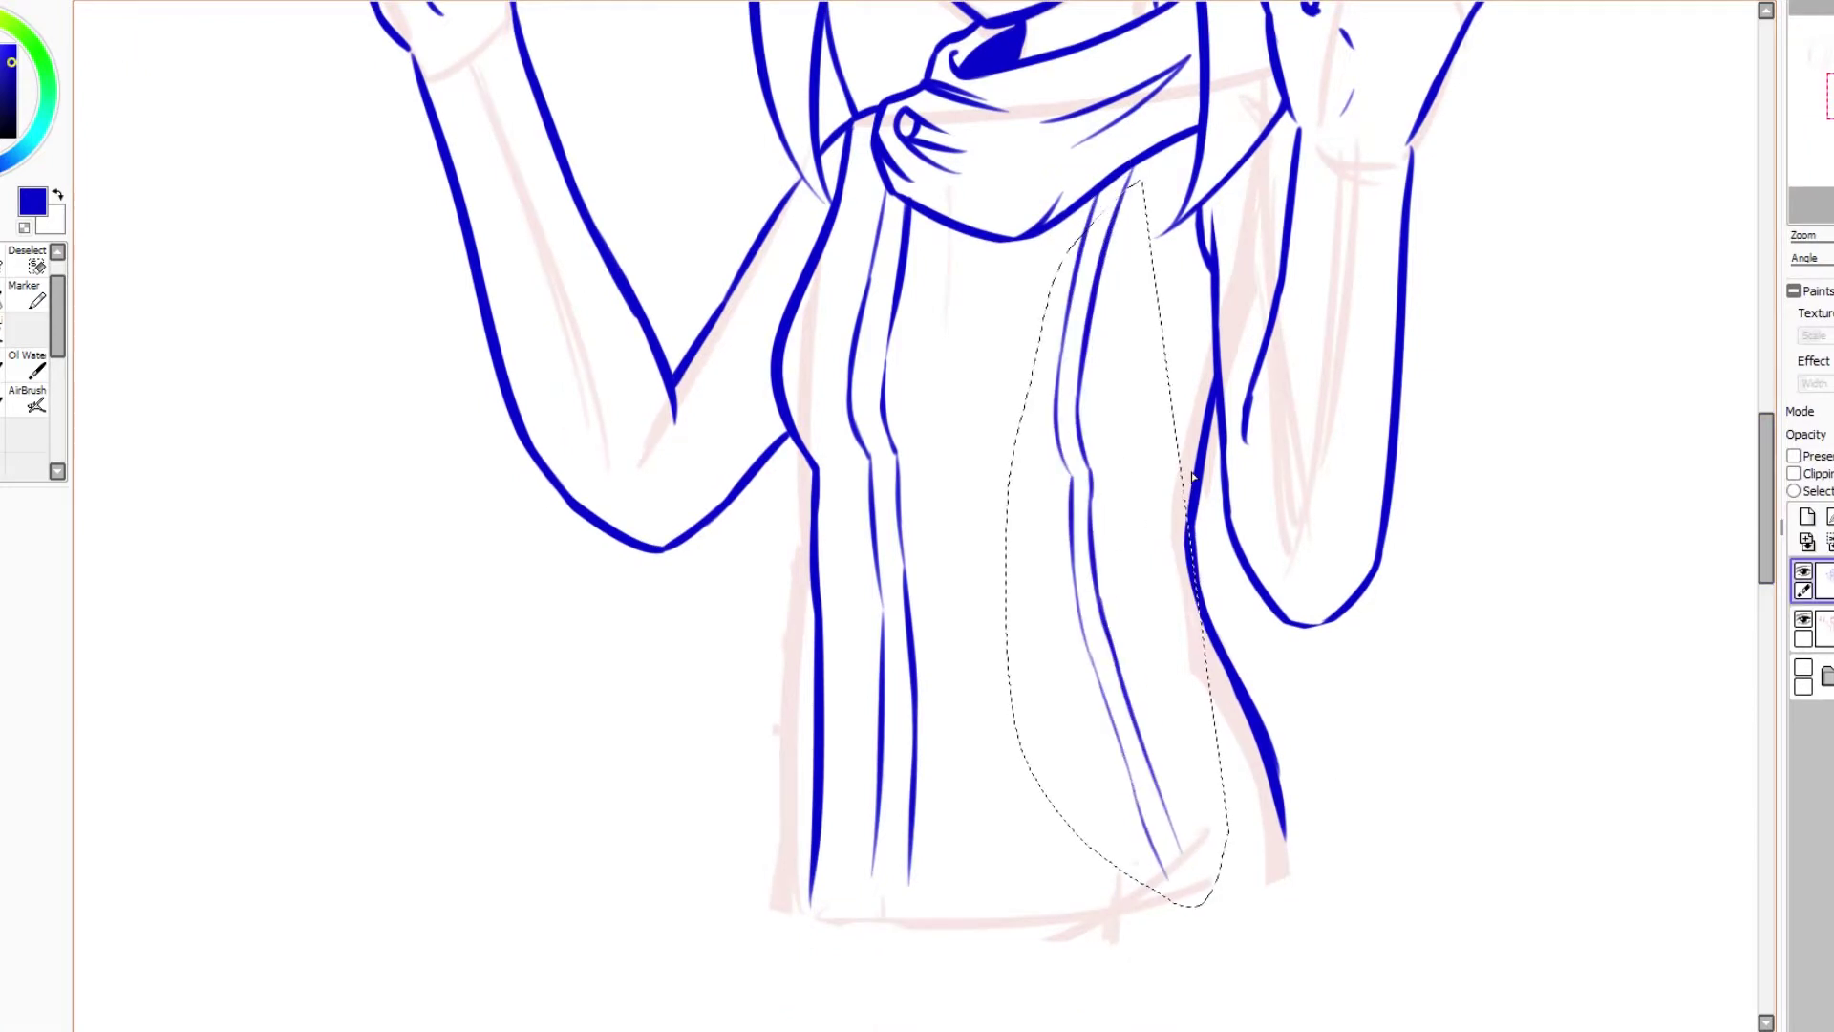
{"action": "key", "text": "Delete"}
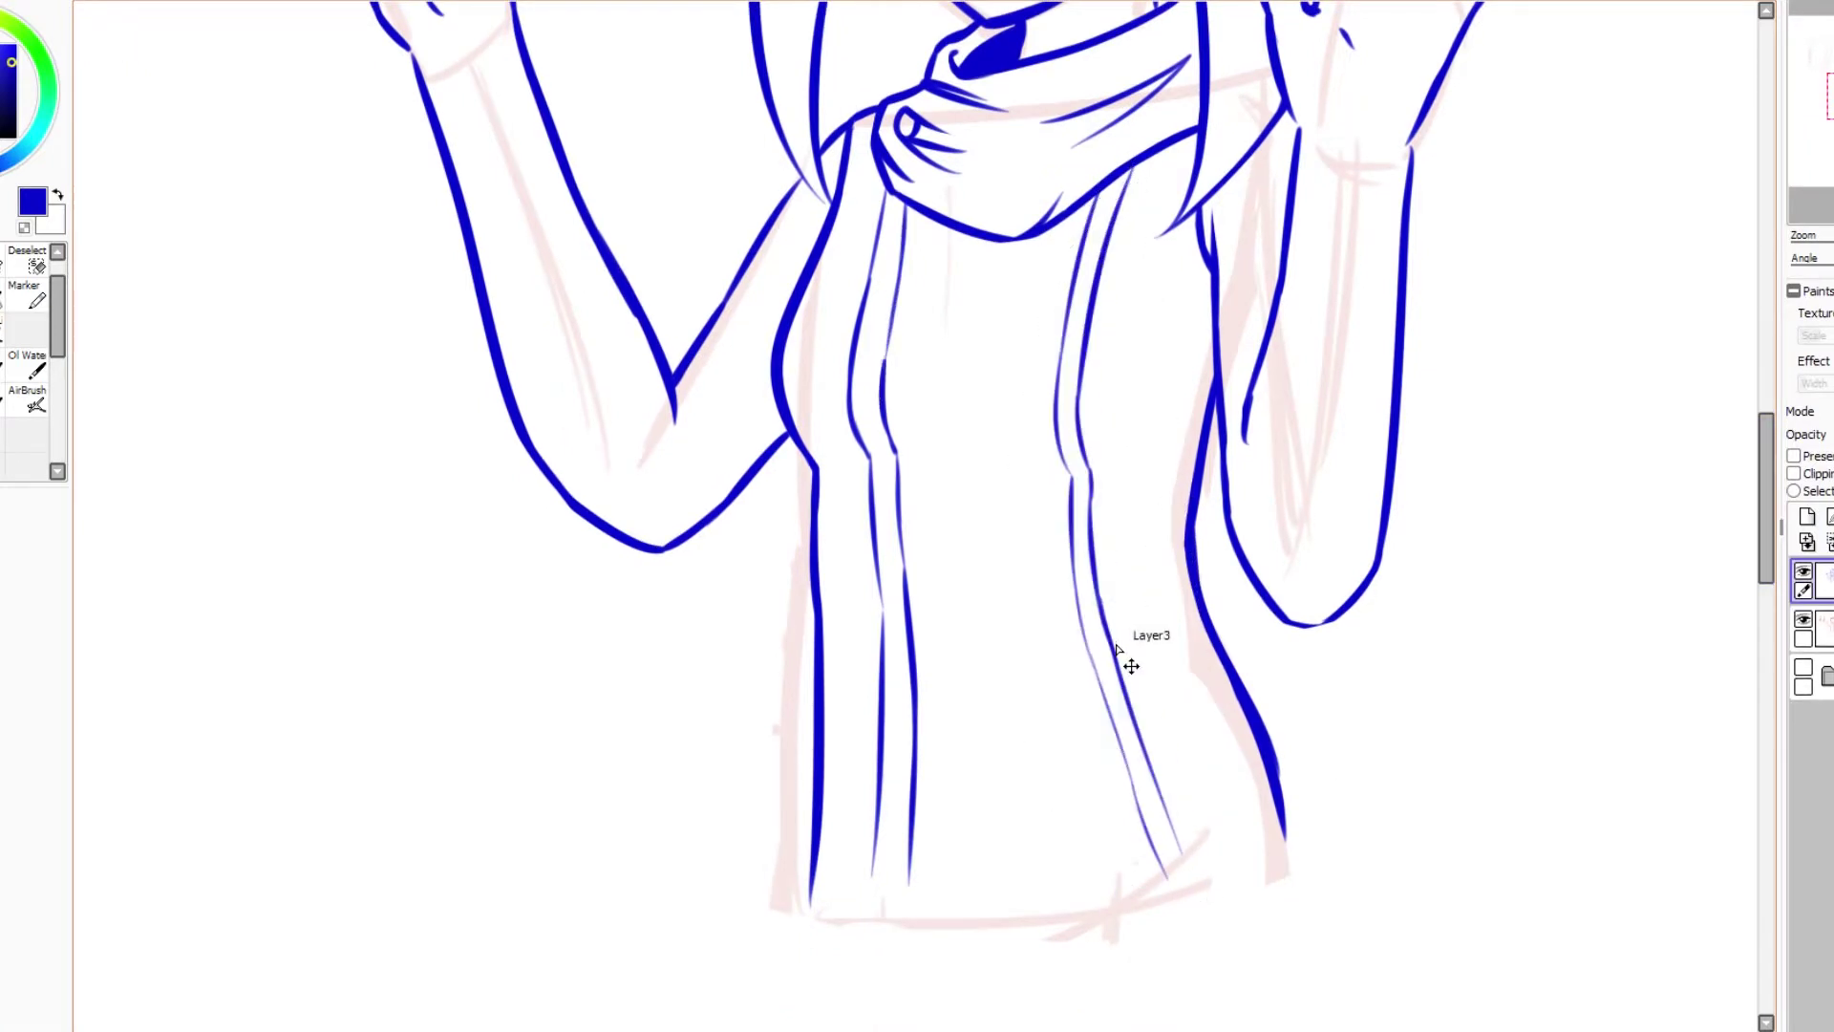
Step: Draw the left side of the neck between the jaw and the scarf
{"action": "key", "text": "b"}
{"action": "scroll", "coordinate": [820, 363], "scroll_direction": "up", "scroll_amount": 4}
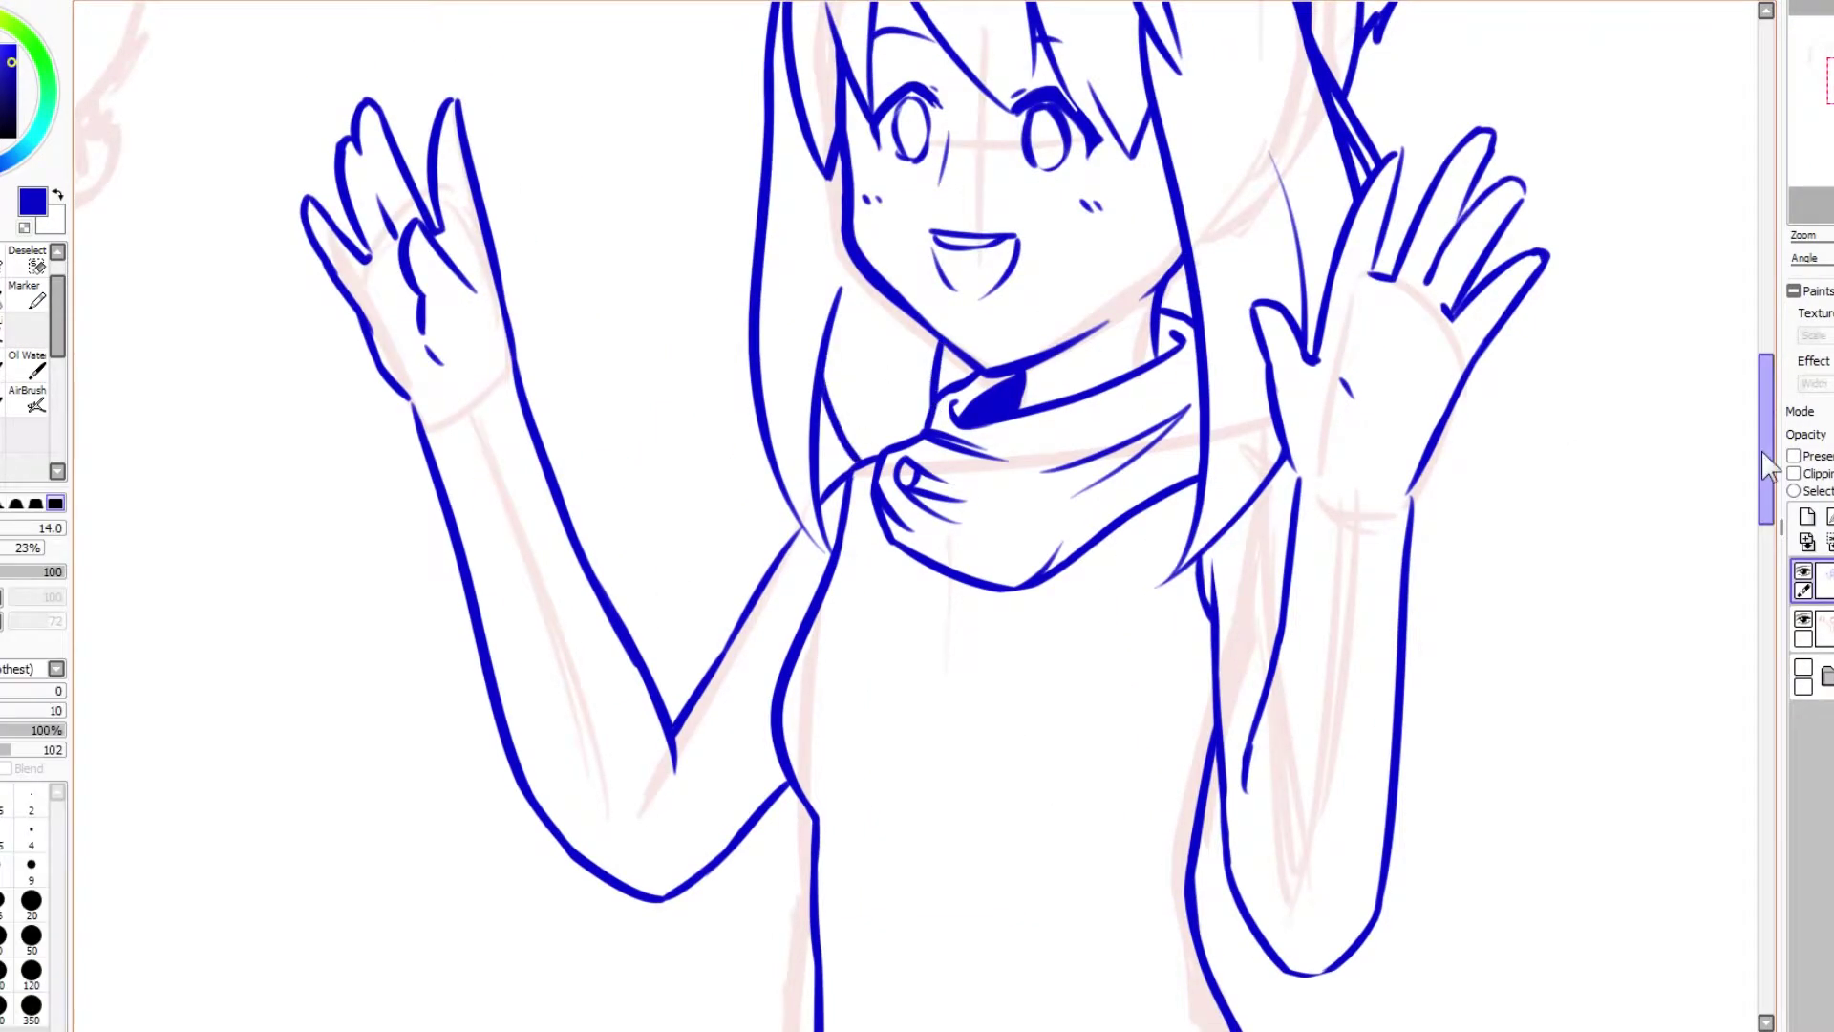
{"action": "scroll", "coordinate": [1761, 451], "scroll_direction": "up", "scroll_amount": 1}
{"action": "scroll", "coordinate": [1761, 451], "scroll_direction": "down", "scroll_amount": 4}
{"action": "left_click_drag", "start_coordinate": [871, 320], "coordinate": [884, 812]}
{"action": "key", "text": "ctrl+z"}
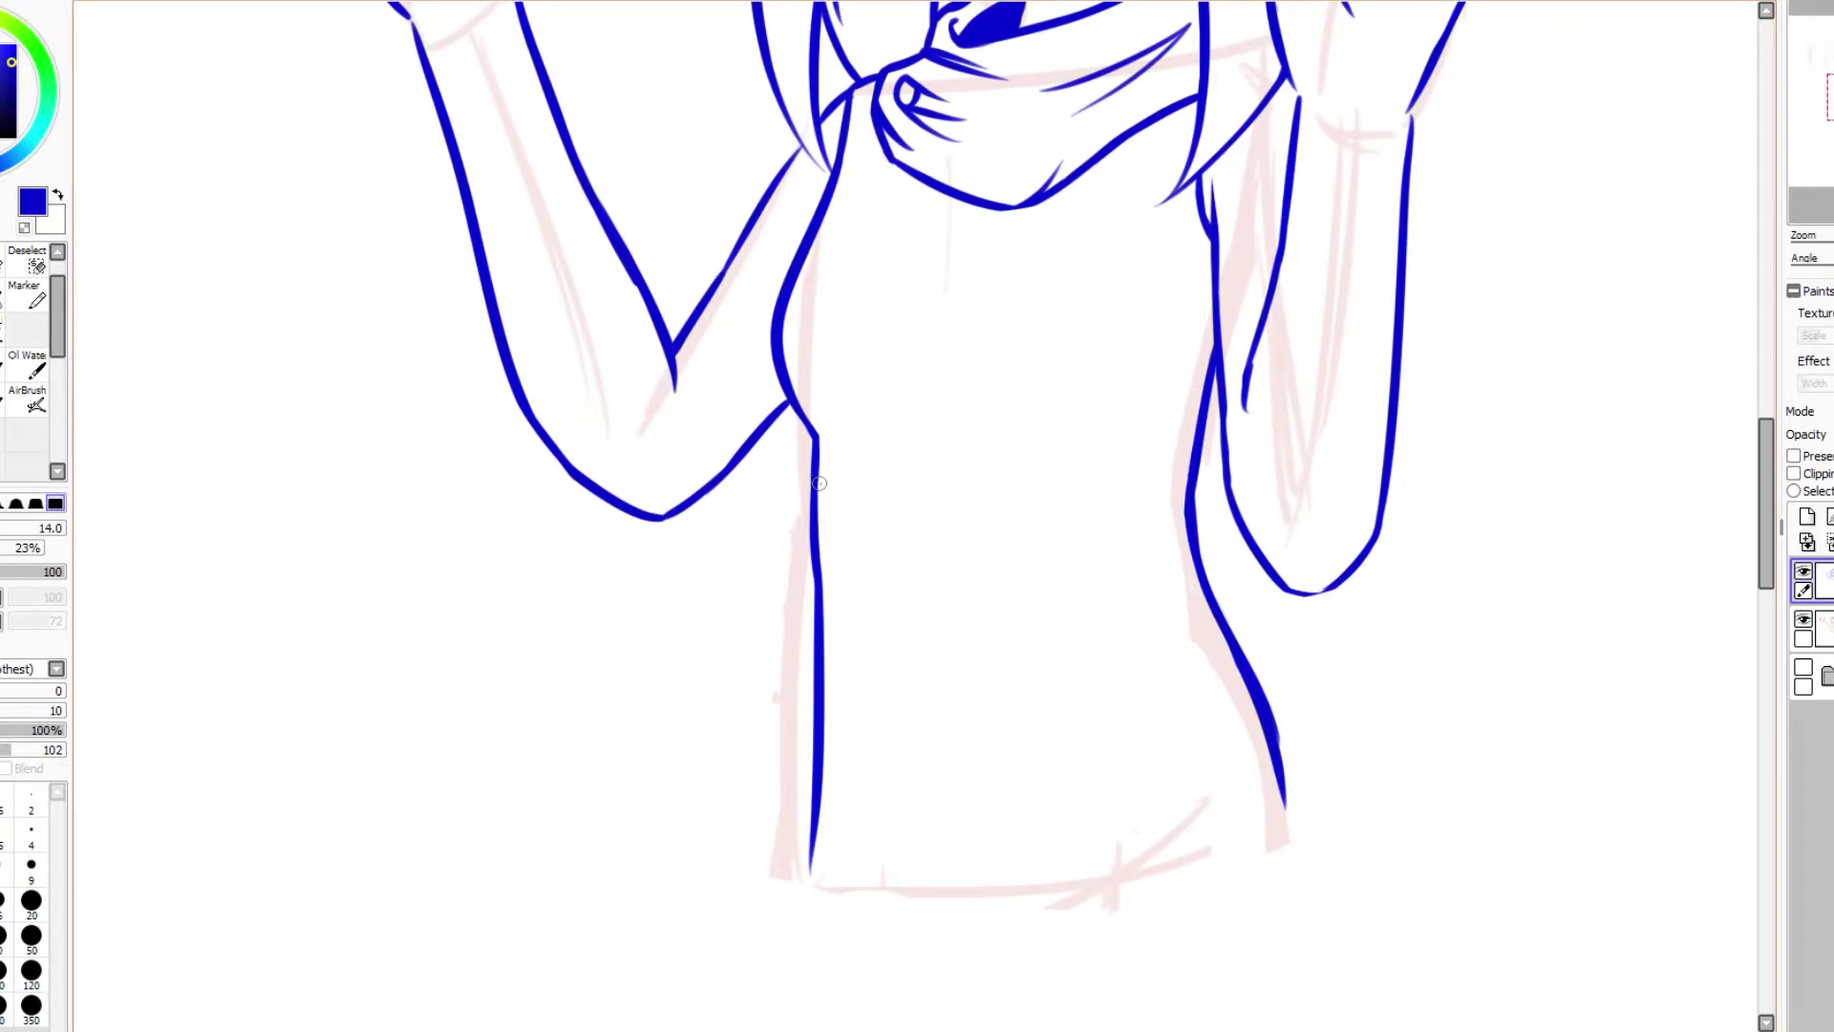
Step: Create a new layer and draw two thick solid straps down the torso from the scarf to the hem
{"action": "scroll", "coordinate": [850, 515], "scroll_direction": "up", "scroll_amount": 2}
{"action": "left_click", "coordinate": [1806, 516]}
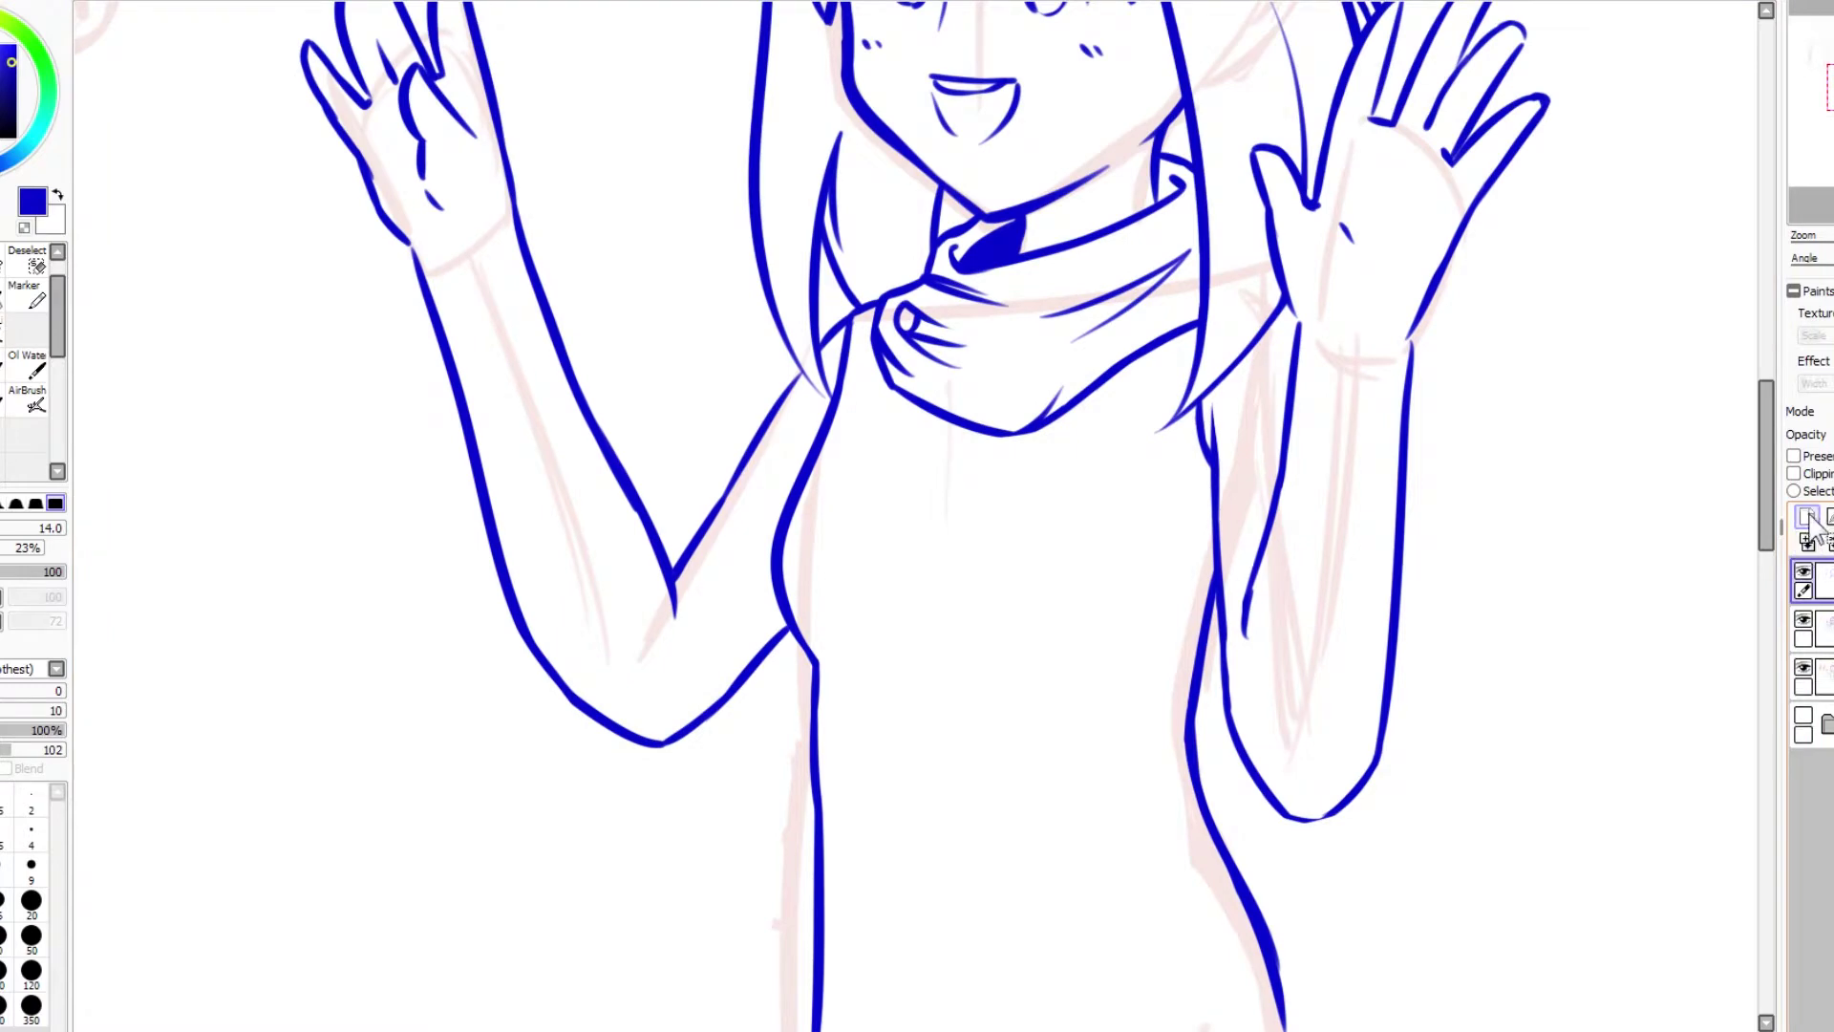
{"action": "scroll", "coordinate": [917, 477], "scroll_direction": "down", "scroll_amount": 1}
{"action": "mouse_move", "coordinate": [890, 425]}
{"action": "left_mouse_down"}
{"action": "mouse_move", "coordinate": [926, 874]}
{"action": "mouse_move", "coordinate": [907, 970]}
{"action": "left_mouse_up"}
{"action": "mouse_move", "coordinate": [1077, 378]}
{"action": "left_mouse_down"}
{"action": "mouse_move", "coordinate": [1032, 573]}
{"action": "mouse_move", "coordinate": [1043, 840]}
{"action": "mouse_move", "coordinate": [1089, 970]}
{"action": "left_mouse_up"}
Step: Clean up the left strap's top at the scarf and paint two stacked ovals on that strap below the chest
{"action": "key", "text": "e"}
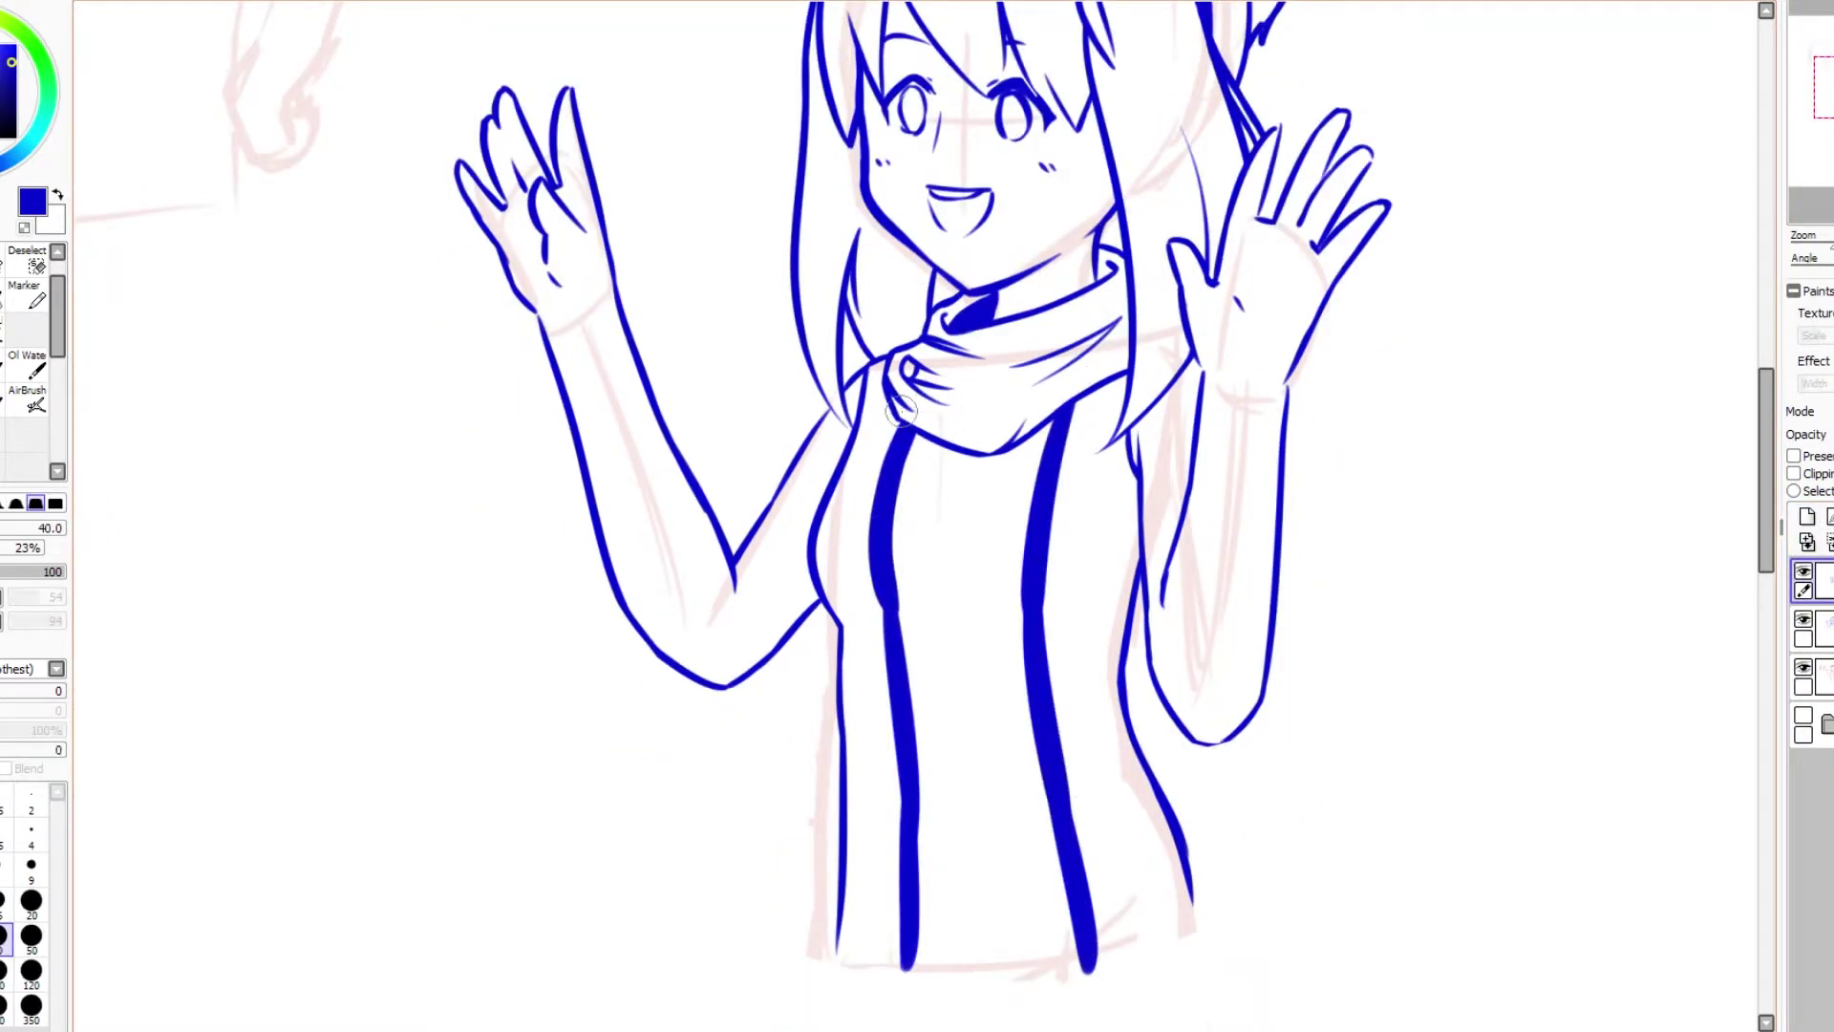
{"action": "scroll", "coordinate": [900, 410], "scroll_direction": "up", "scroll_amount": 1}
{"action": "left_click", "coordinate": [890, 681]}
{"action": "left_click", "coordinate": [896, 724]}
{"action": "key", "text": "e"}
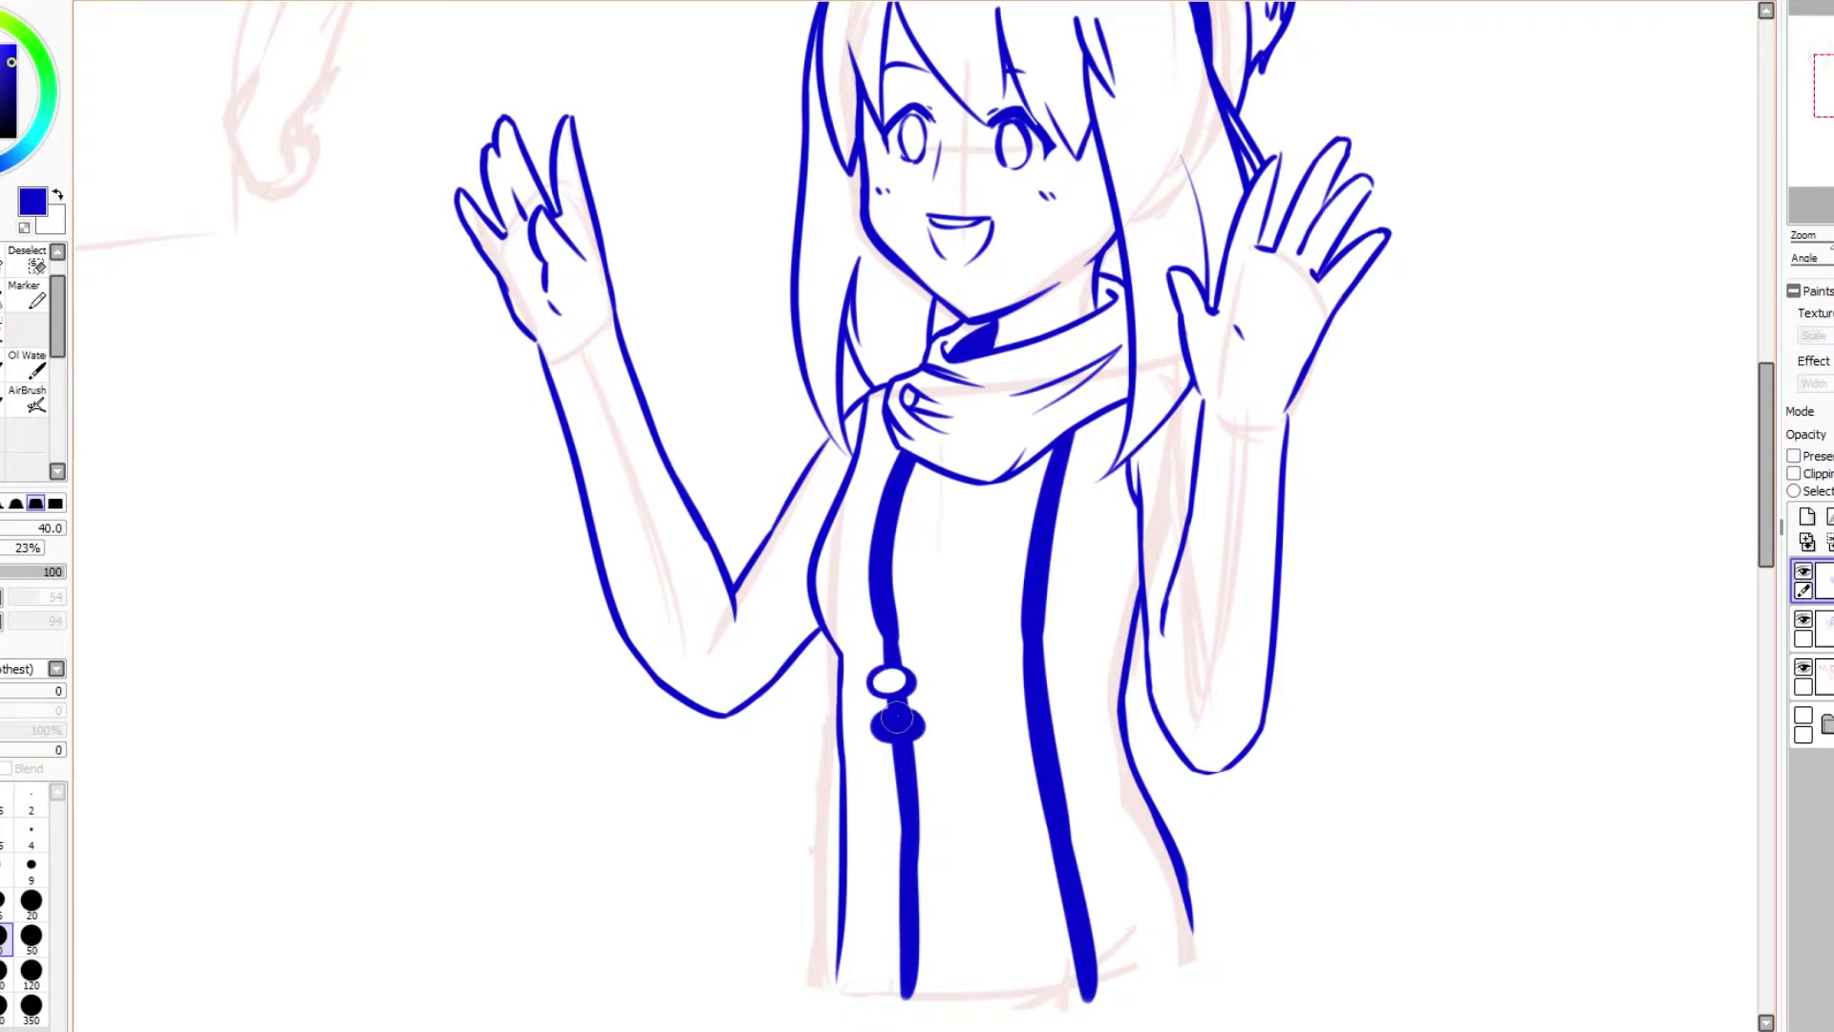
Step: Reshape the two ovals on the left strap and erase their centres to form ring buckles
{"action": "scroll", "coordinate": [896, 719], "scroll_direction": "down", "scroll_amount": 2}
{"action": "scroll", "coordinate": [896, 719], "scroll_direction": "up", "scroll_amount": 3}
{"action": "left_click", "coordinate": [879, 684]}
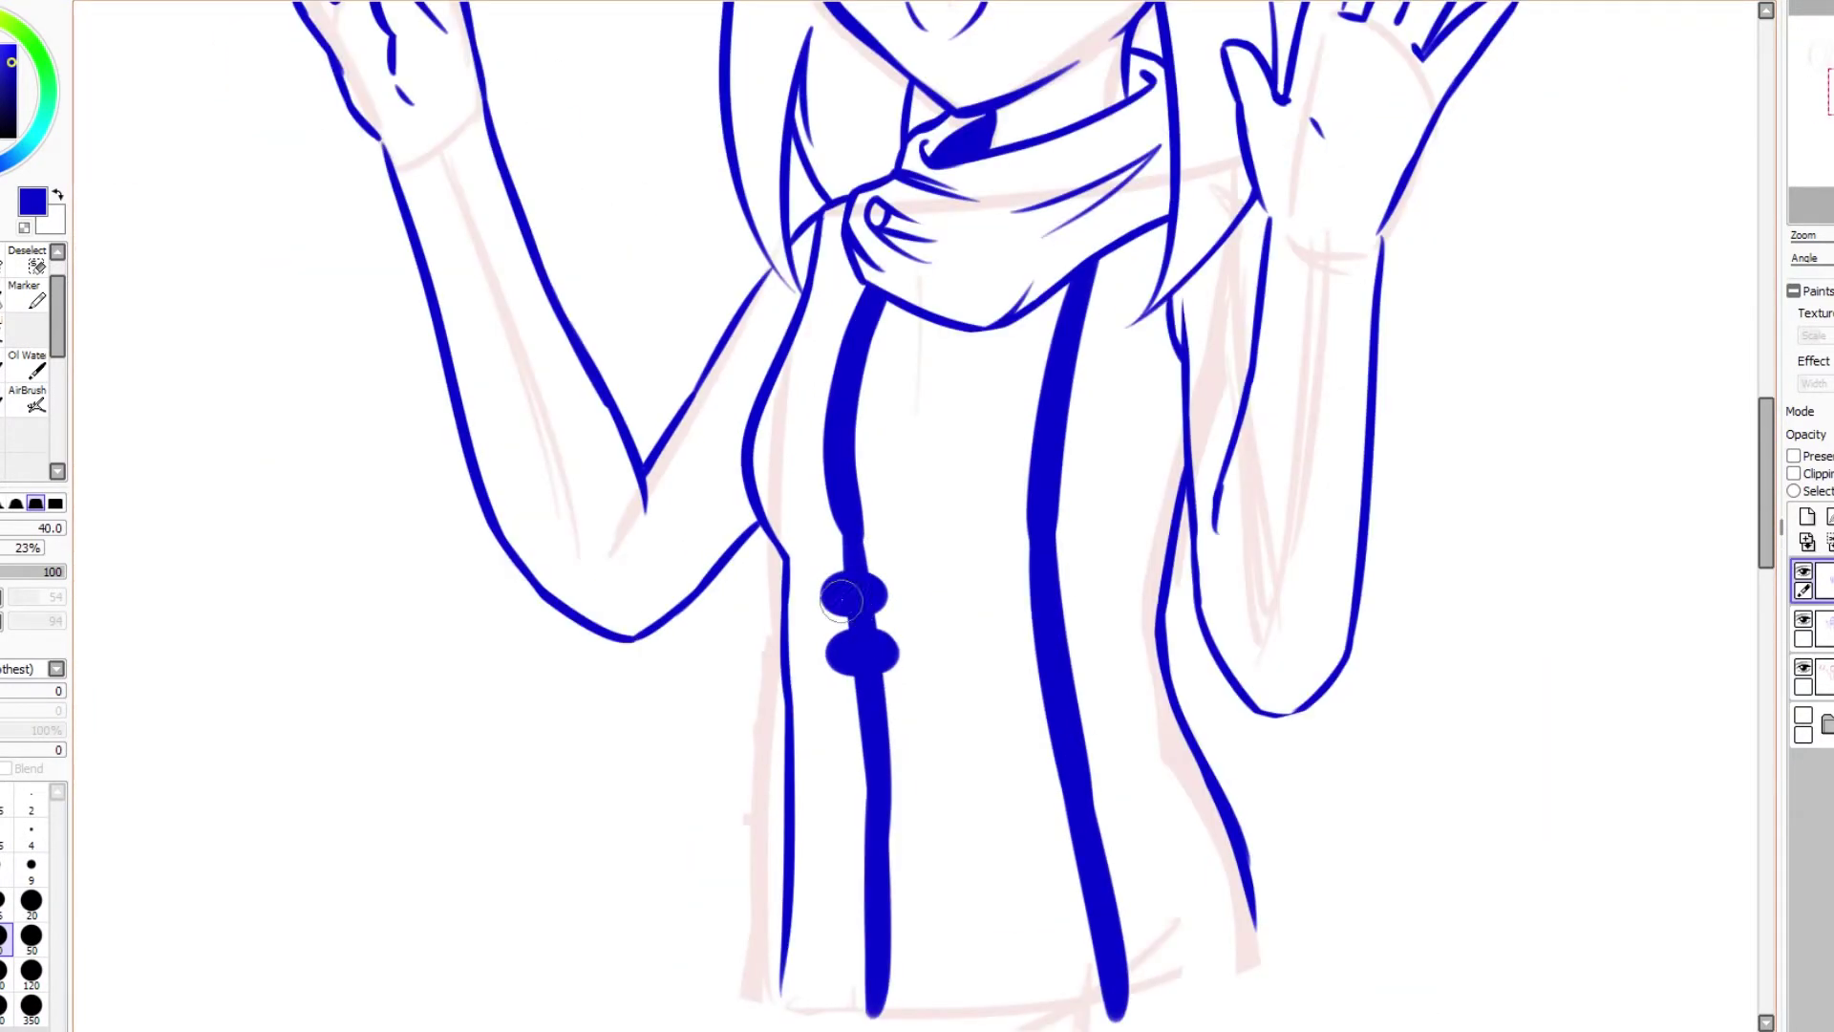
{"action": "left_click", "coordinate": [850, 595]}
{"action": "left_click", "coordinate": [853, 650]}
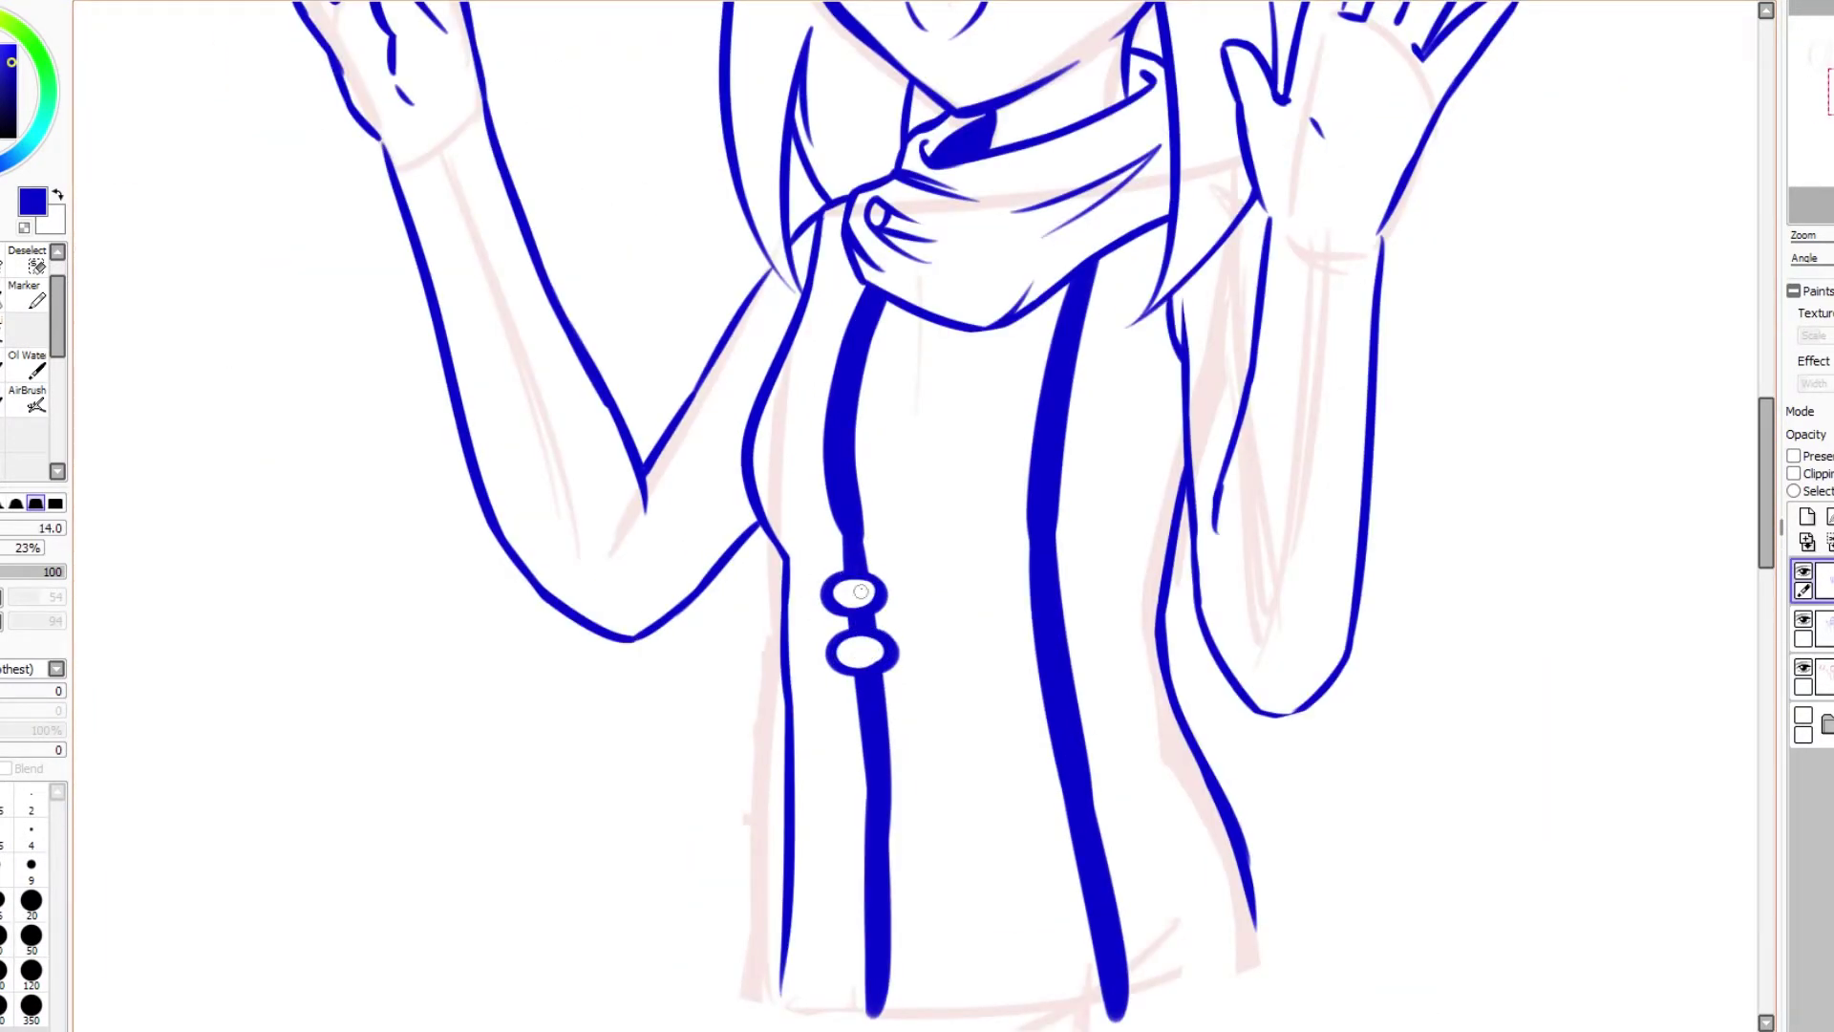
Step: Erase narrow gaps between the two ring buckles and the left strap, and undo the stray stroke beside the torso
{"action": "scroll", "coordinate": [860, 592], "scroll_direction": "up", "scroll_amount": 2}
{"action": "mouse_move", "coordinate": [949, 704]}
{"action": "left_mouse_down"}
{"action": "mouse_move", "coordinate": [983, 847]}
{"action": "mouse_move", "coordinate": [786, 847]}
{"action": "left_mouse_up"}
{"action": "scroll", "coordinate": [787, 847], "scroll_direction": "up", "scroll_amount": 1}
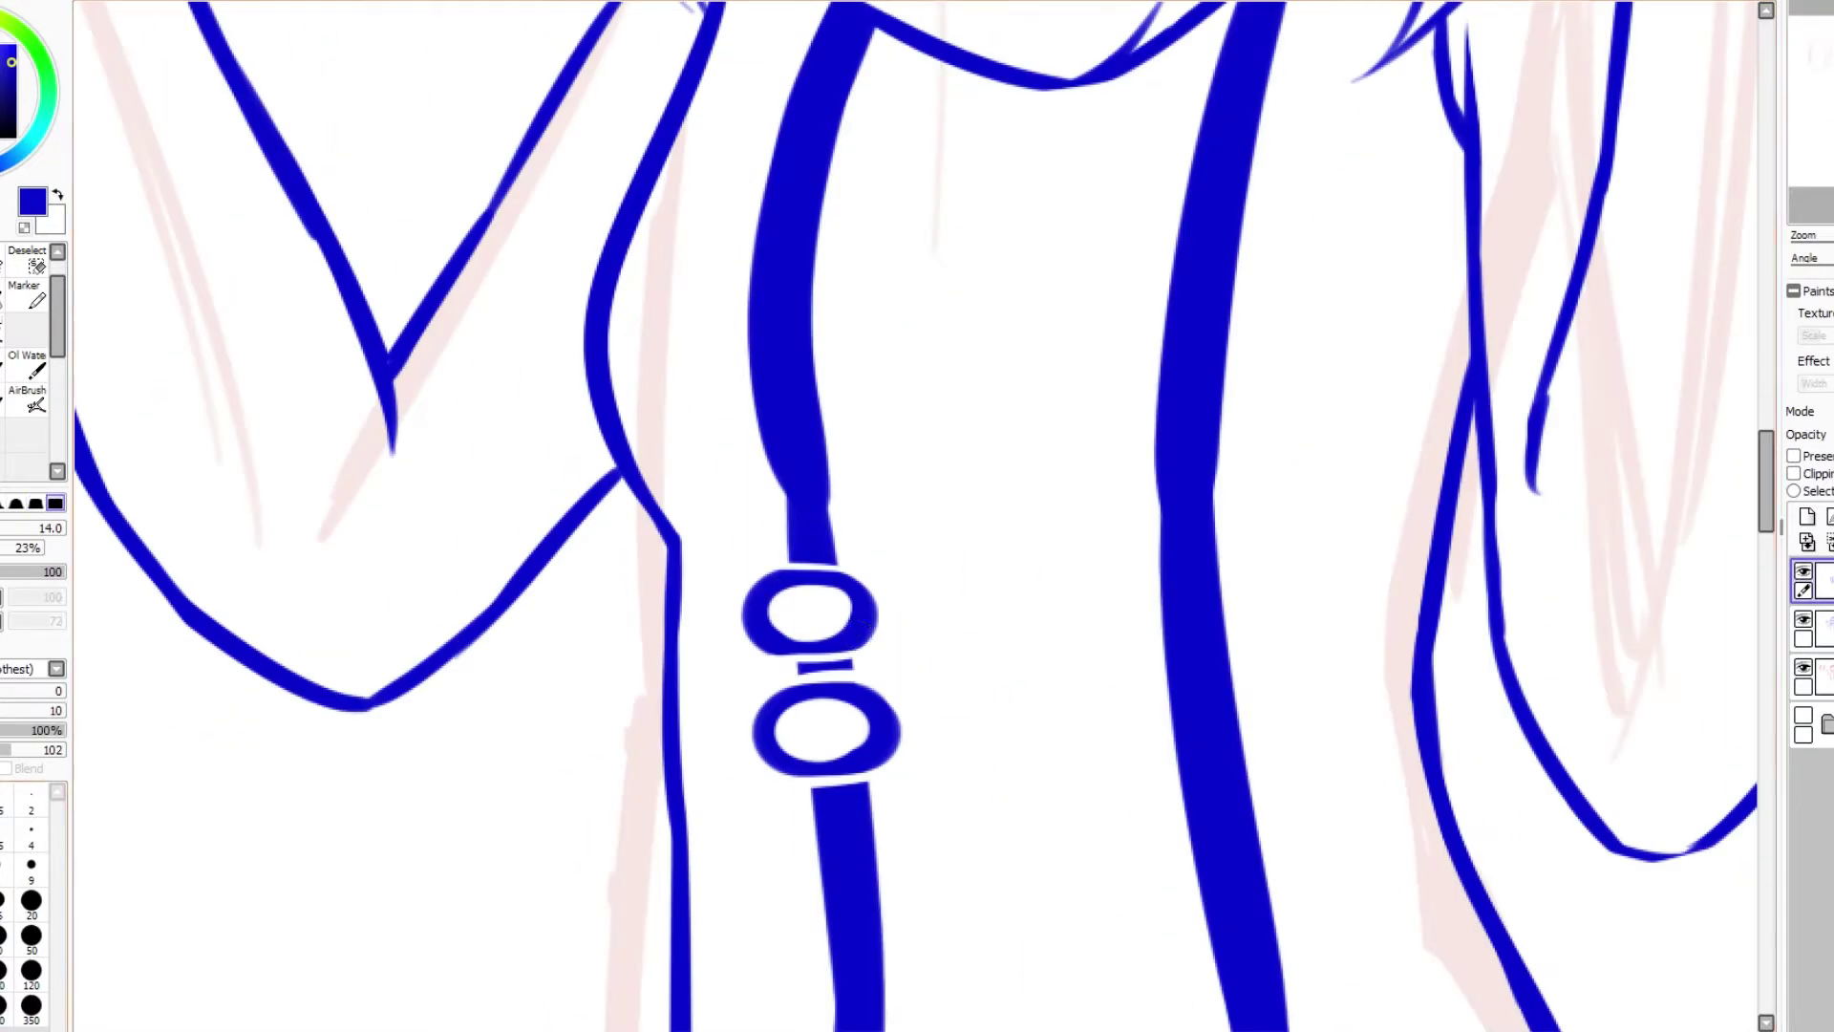
{"action": "left_click_drag", "start_coordinate": [523, 656], "coordinate": [511, 838]}
{"action": "key", "text": "ctrl+z"}
Step: Reduce the tool size and refine the ring buckles' edges and the thin gaps separating them from the strap
{"action": "key", "text": "bracketleft"}
{"action": "key", "text": "bracketleft"}
{"action": "key", "text": "bracketleft"}
{"action": "key", "text": "bracketleft"}
{"action": "key", "text": "bracketleft"}
{"action": "key", "text": "e"}
{"action": "mouse_move", "coordinate": [848, 645]}
{"action": "left_mouse_down"}
{"action": "mouse_move", "coordinate": [780, 673]}
{"action": "mouse_move", "coordinate": [742, 614]}
{"action": "left_mouse_up"}
{"action": "key", "text": "e"}
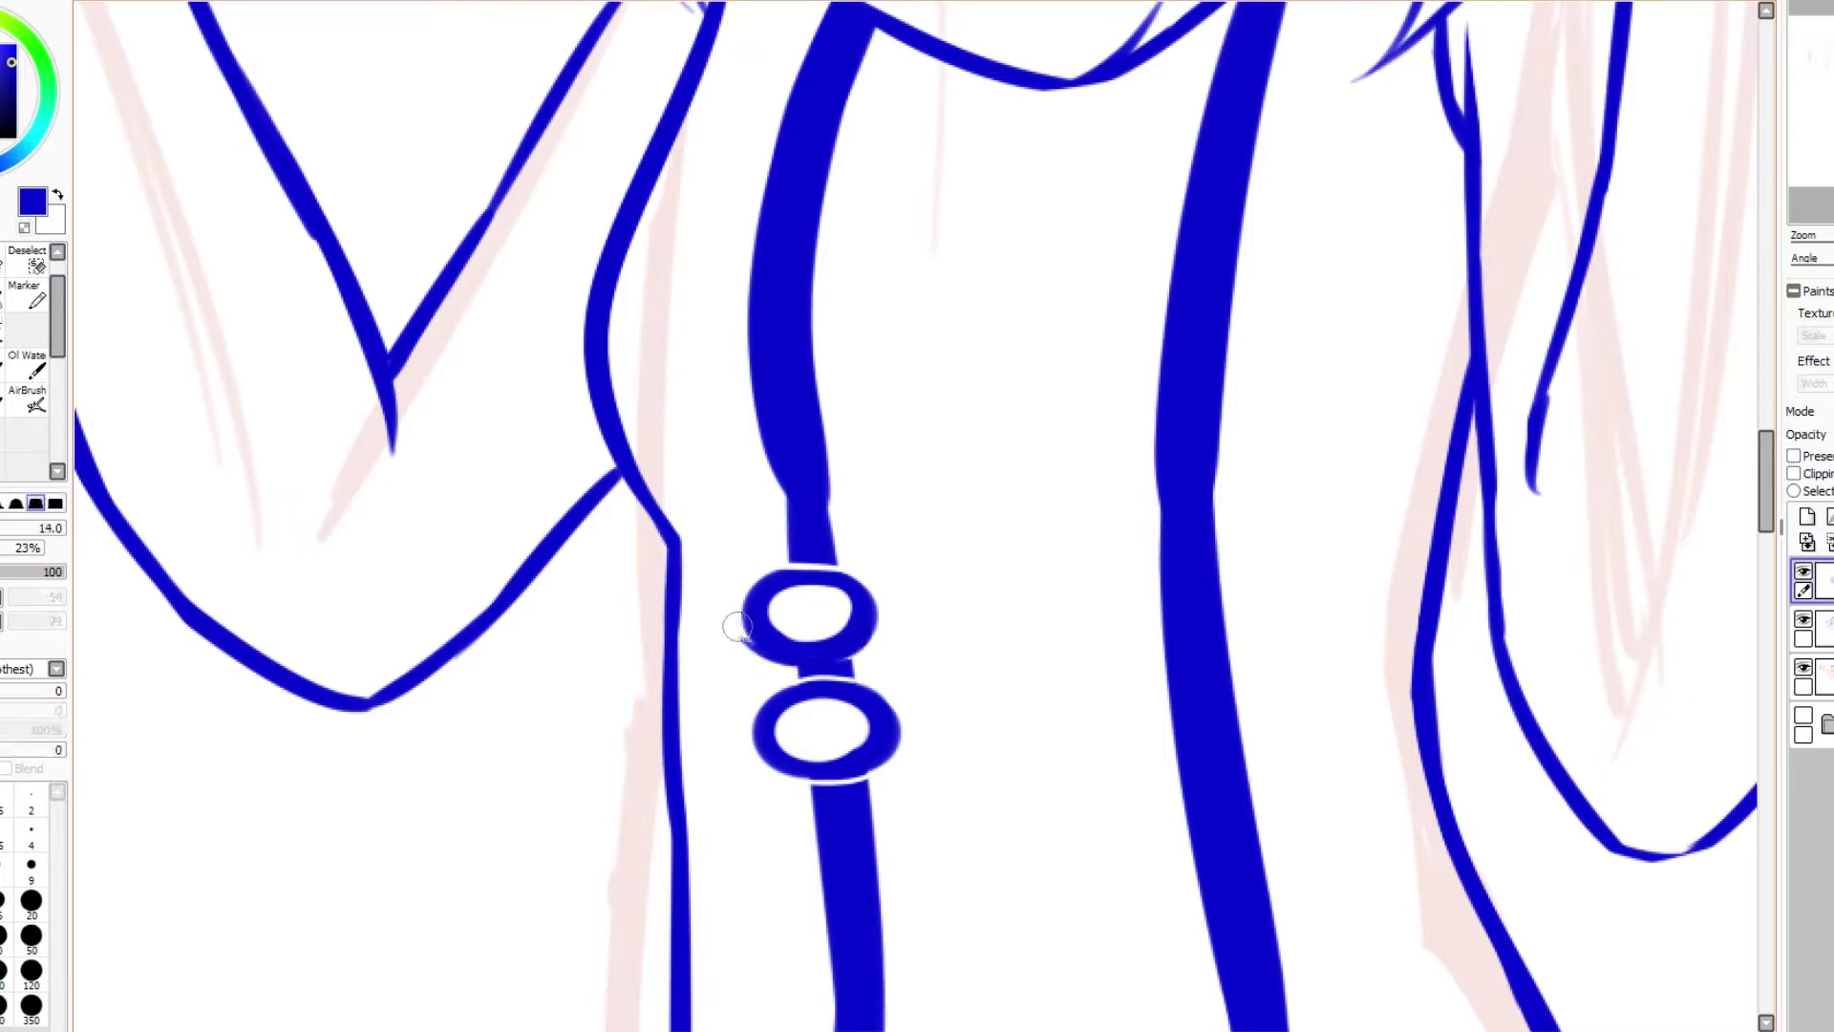
{"action": "key", "text": "e"}
{"action": "key", "text": "e"}
Step: Examine the figure's line art from the headband and face down to the arms and straps
{"action": "scroll", "coordinate": [728, 610], "scroll_direction": "down", "scroll_amount": 3}
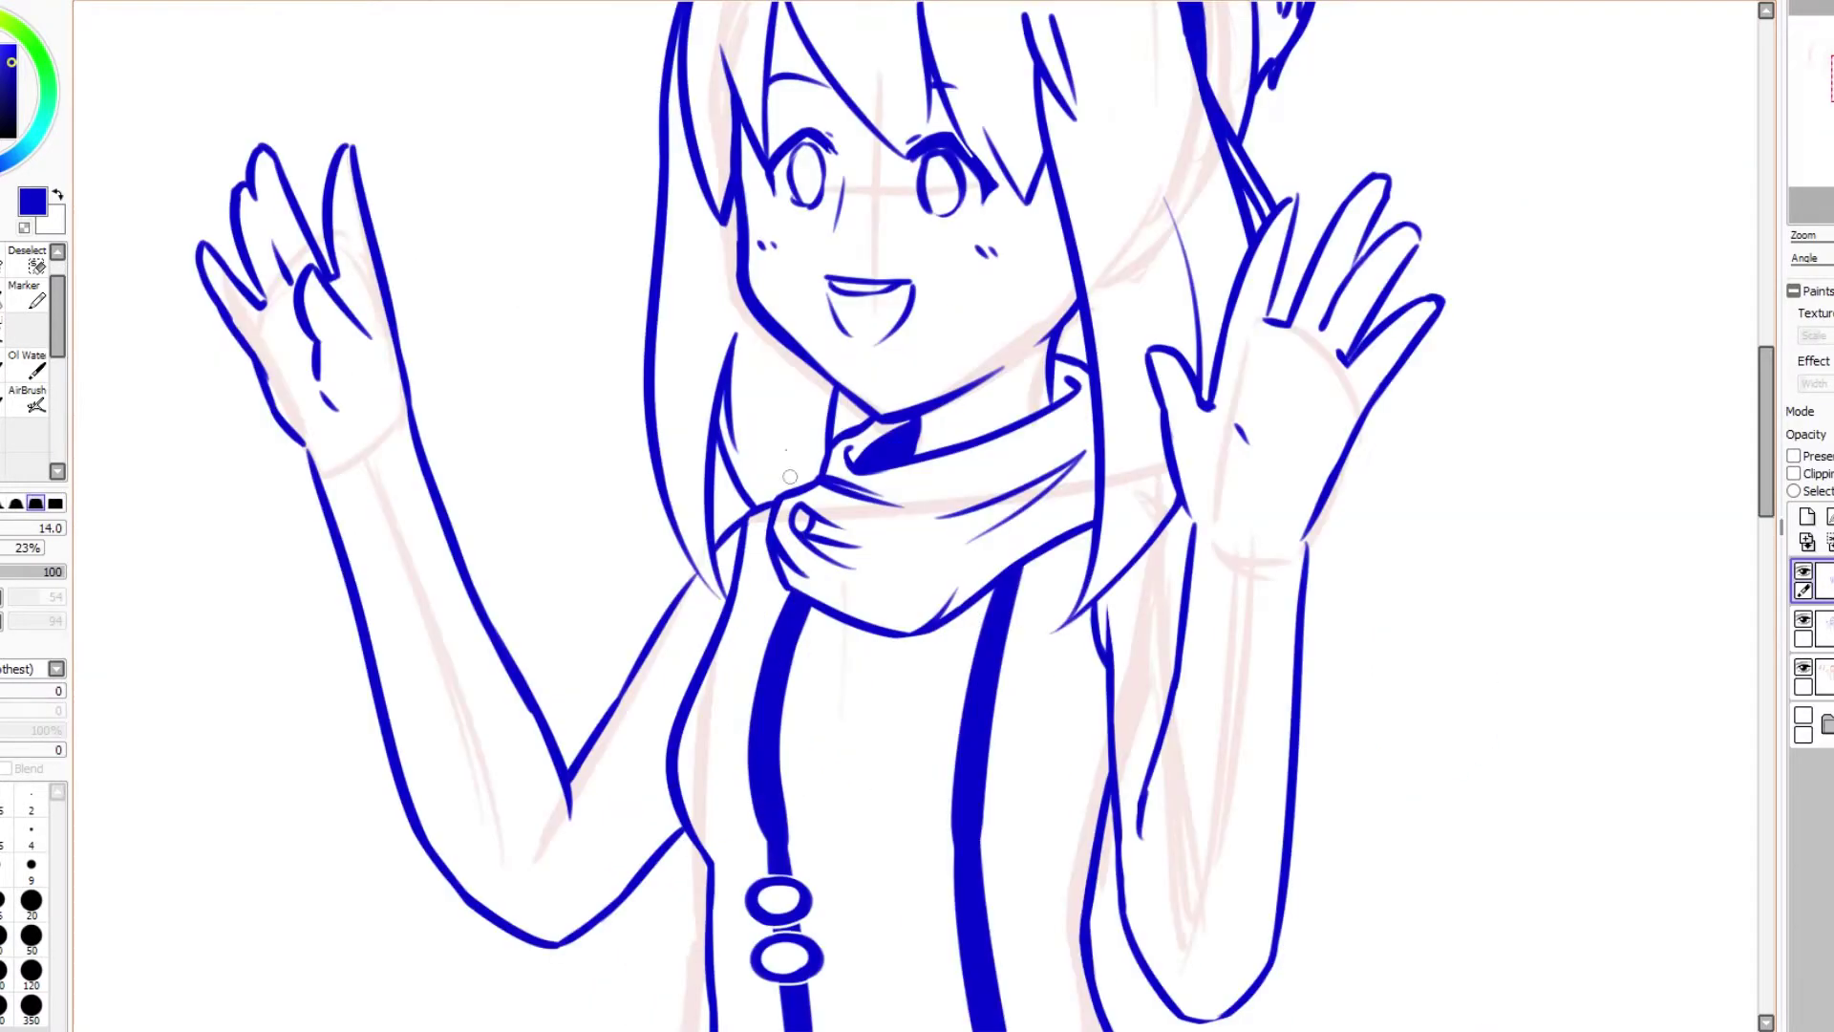
{"action": "scroll", "coordinate": [765, 383], "scroll_direction": "up", "scroll_amount": 3}
{"action": "scroll", "coordinate": [1277, 614], "scroll_direction": "down", "scroll_amount": 2}
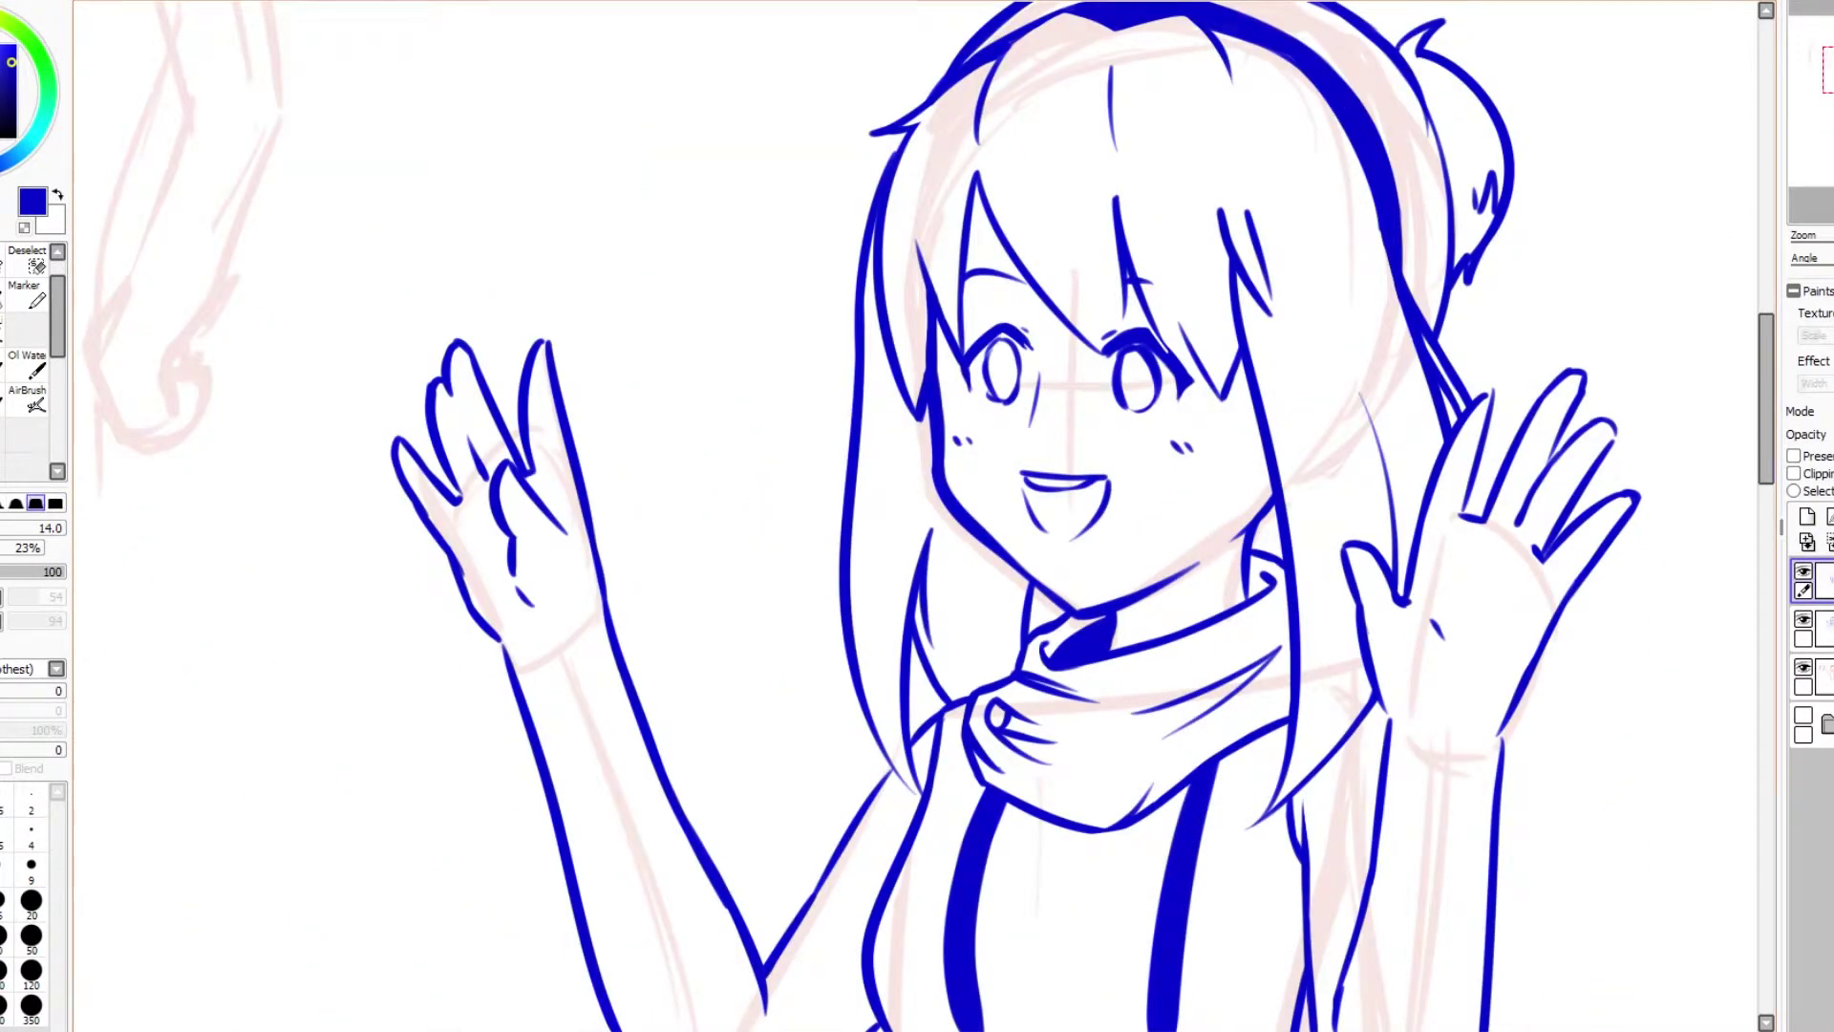
{"action": "scroll", "coordinate": [1425, 530], "scroll_direction": "up", "scroll_amount": 1}
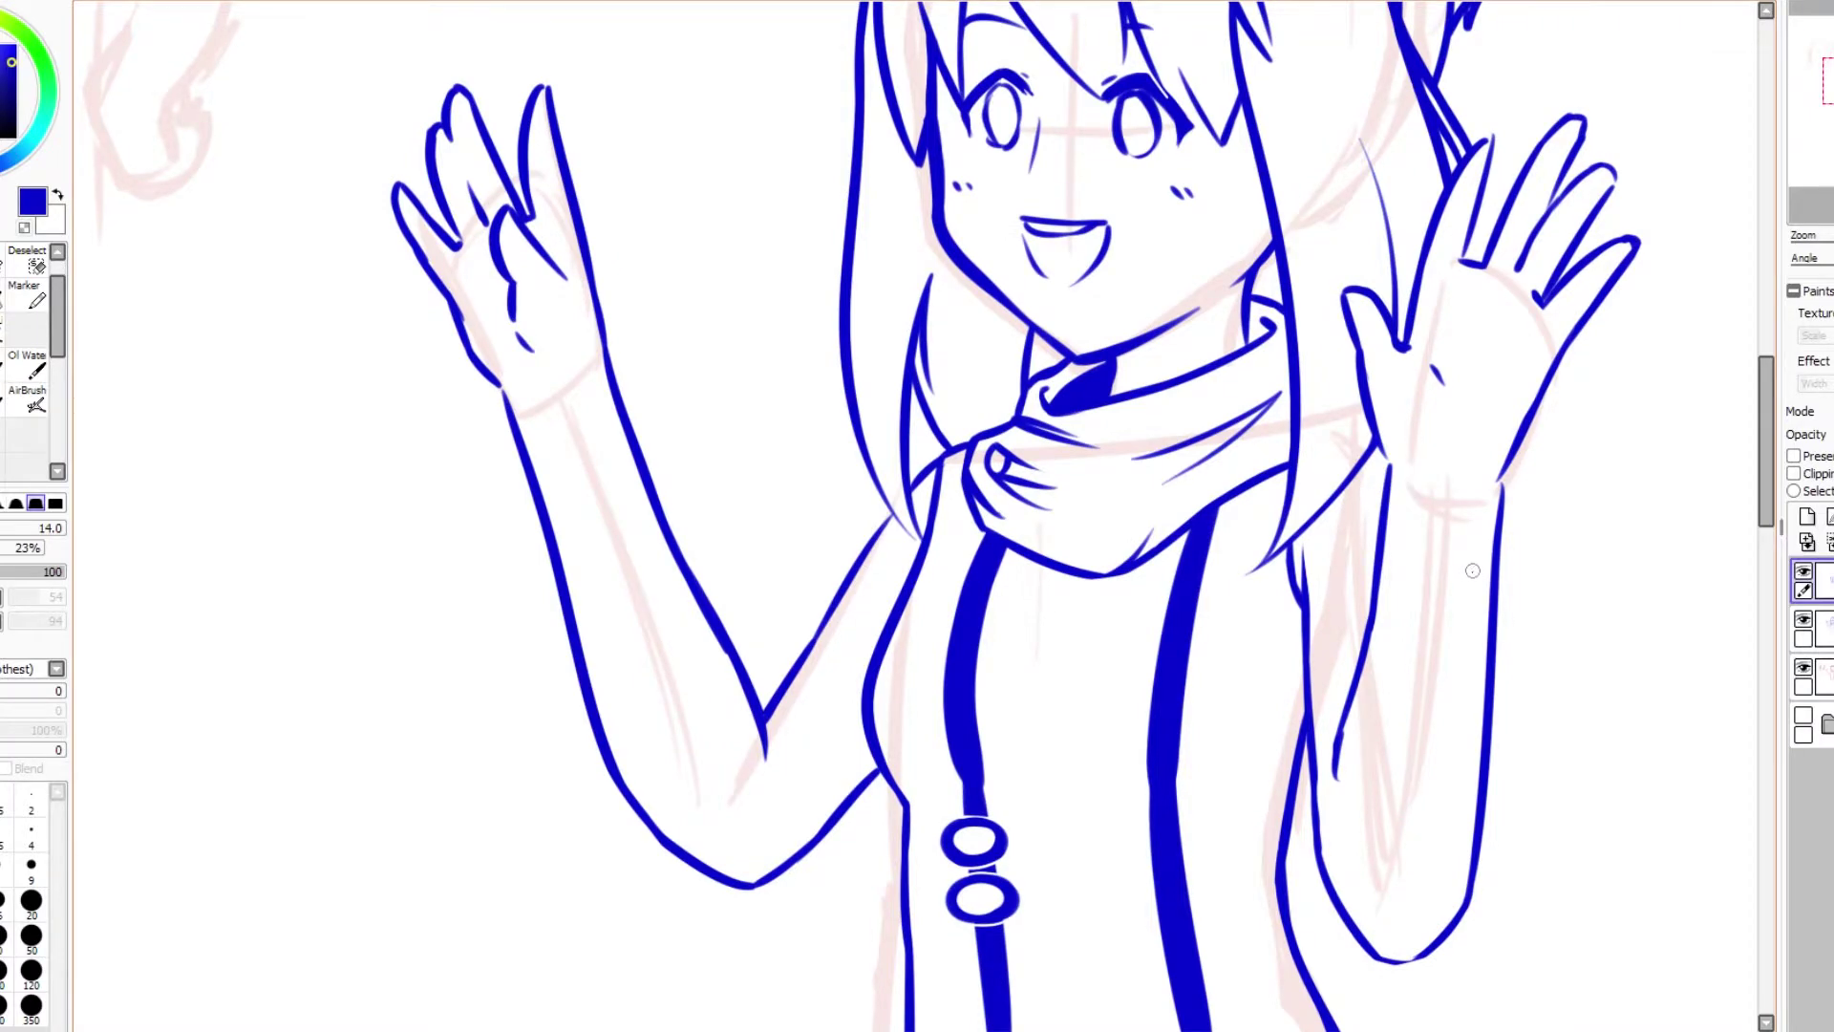
{"action": "mouse_move", "coordinate": [1767, 470]}
{"action": "left_mouse_down"}
{"action": "mouse_move", "coordinate": [1768, 420]}
{"action": "mouse_move", "coordinate": [1767, 497]}
{"action": "left_mouse_up"}
{"action": "scroll", "coordinate": [917, 516], "scroll_direction": "down", "scroll_amount": 3}
{"action": "scroll", "coordinate": [917, 516], "scroll_direction": "up", "scroll_amount": 3}
{"action": "key", "text": "e"}
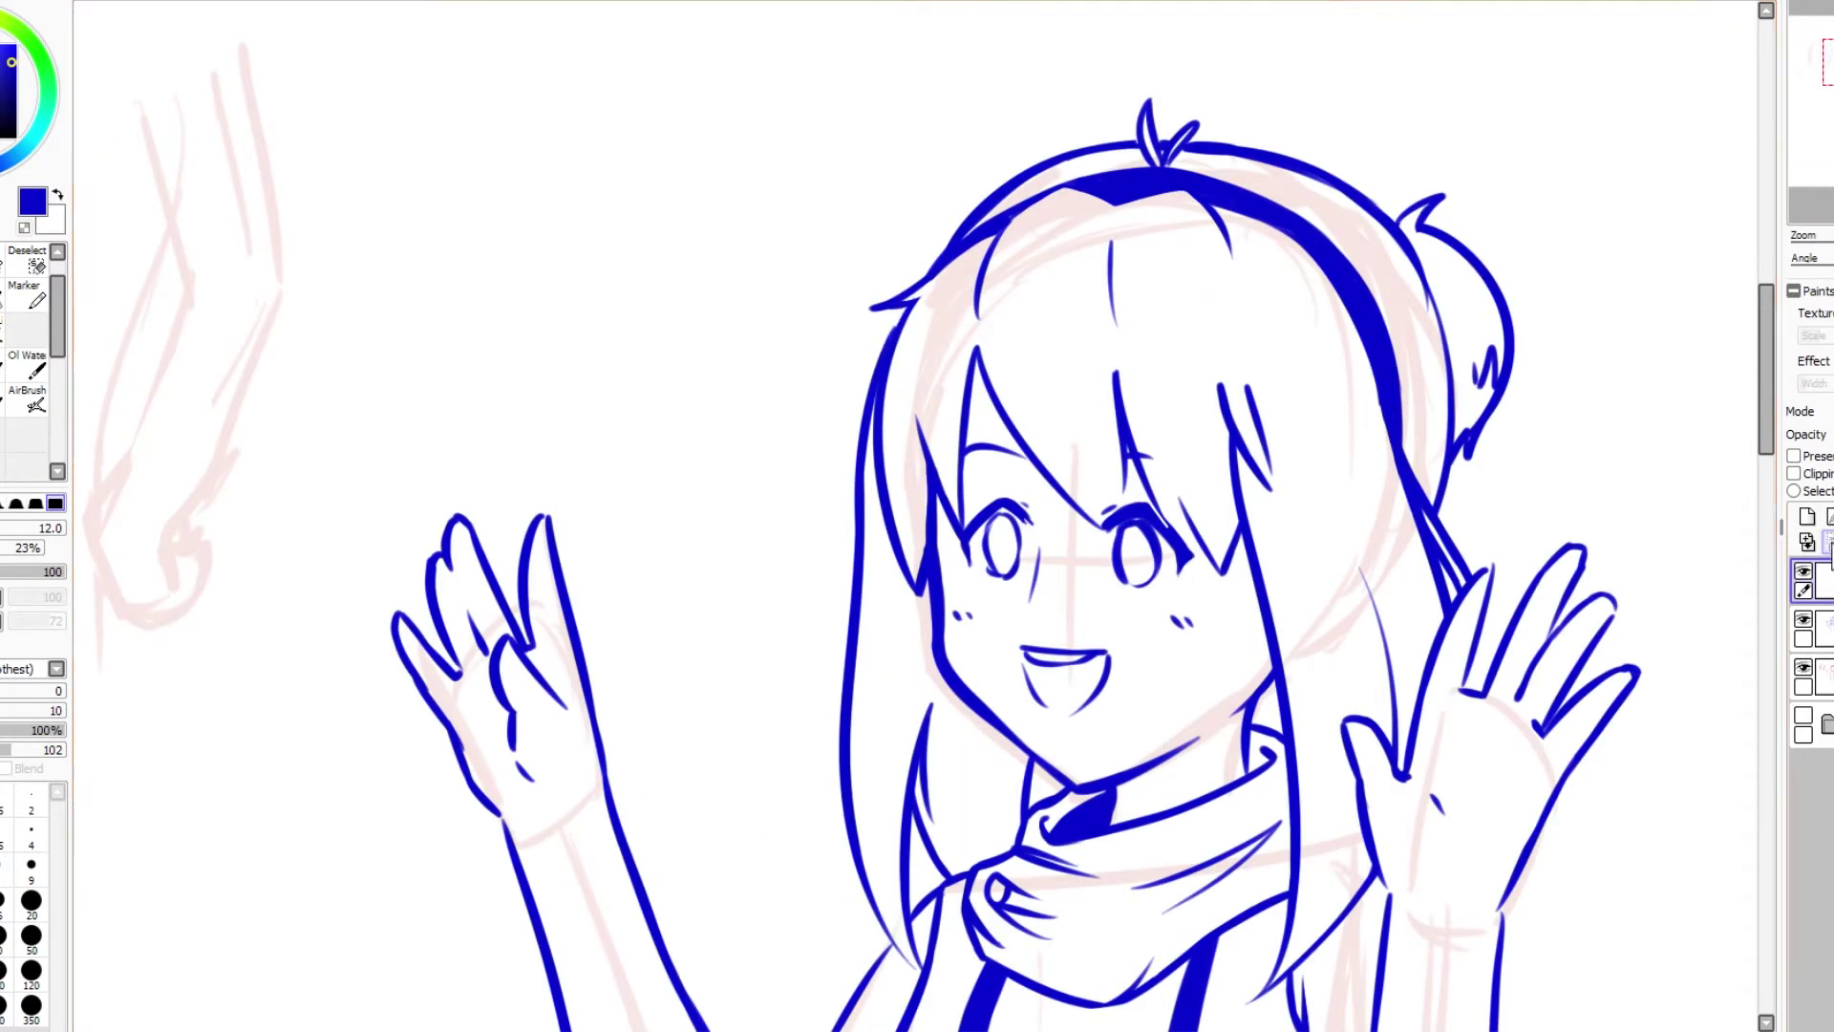
Step: Add a loose hair strand beside the left side hair, a stroke on the bun, and a pointed strand tip notching the headband's right side
{"action": "left_click_drag", "start_coordinate": [906, 307], "coordinate": [833, 520]}
{"action": "left_click_drag", "start_coordinate": [1453, 237], "coordinate": [1493, 253]}
{"action": "key", "text": "n"}
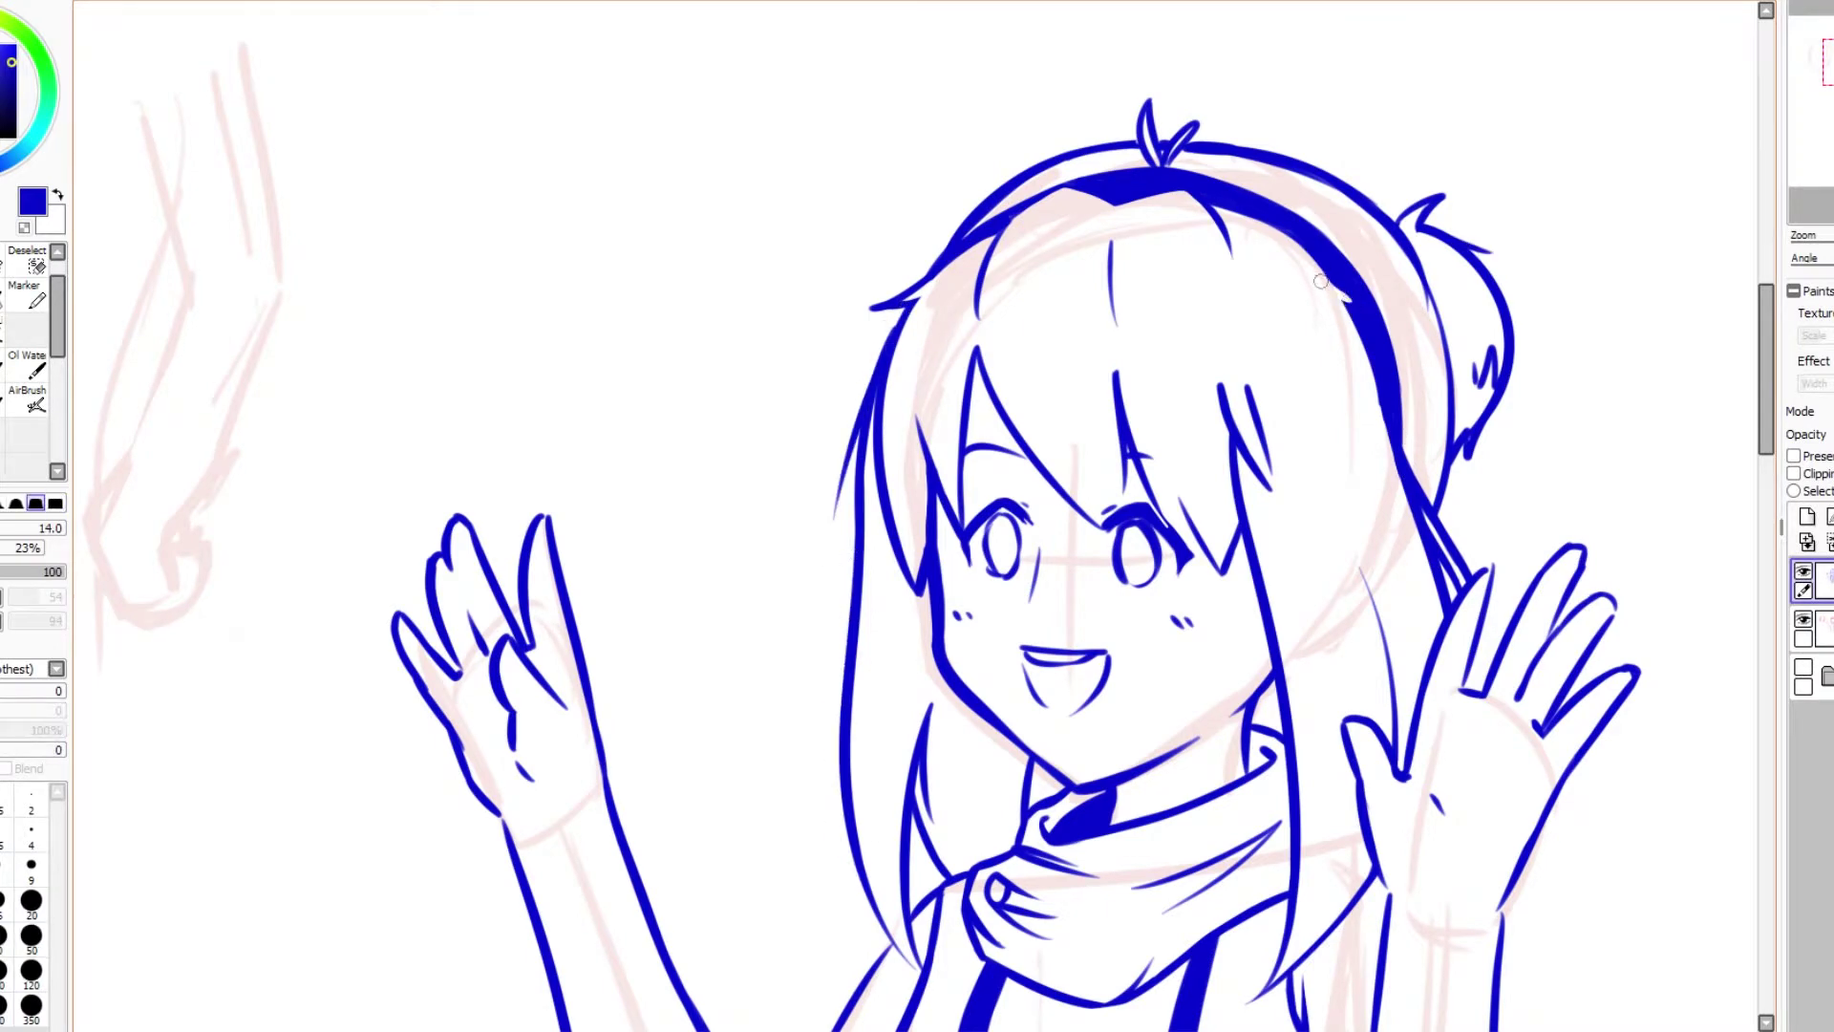
{"action": "key", "text": "e"}
{"action": "scroll", "coordinate": [1354, 332], "scroll_direction": "up", "scroll_amount": 2}
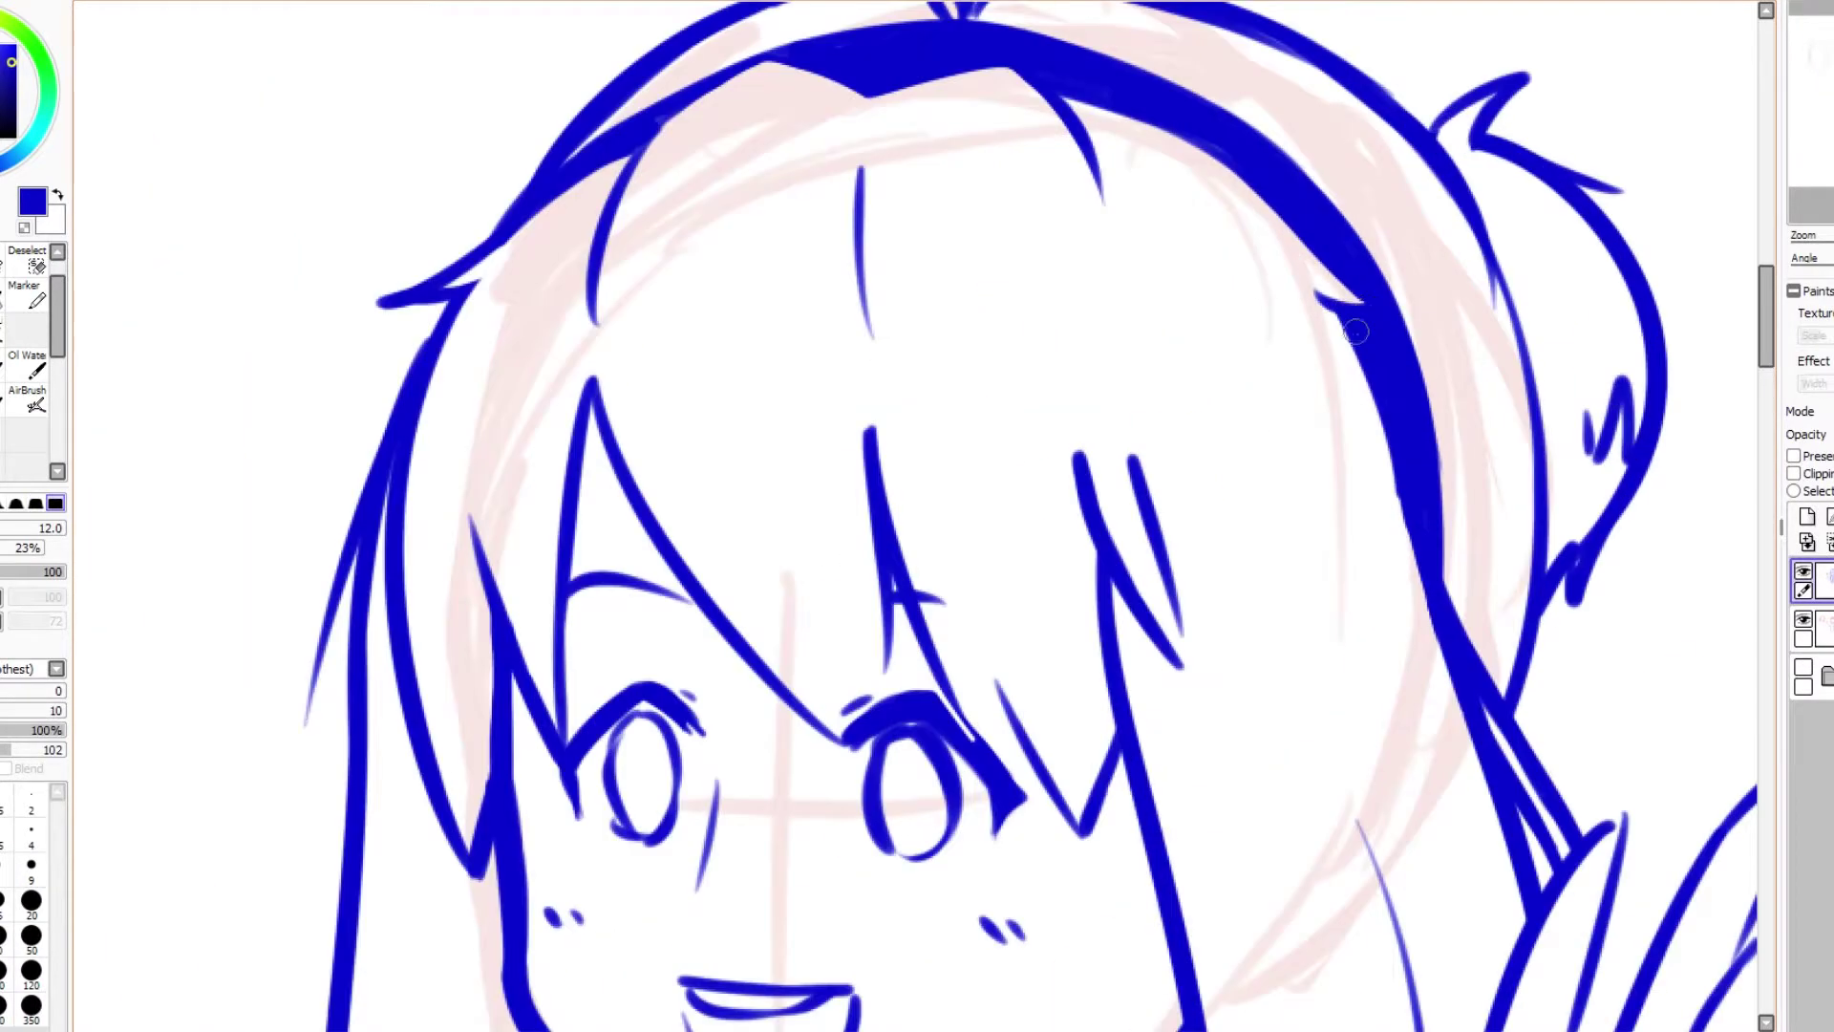
{"action": "scroll", "coordinate": [1371, 287], "scroll_direction": "down", "scroll_amount": 2}
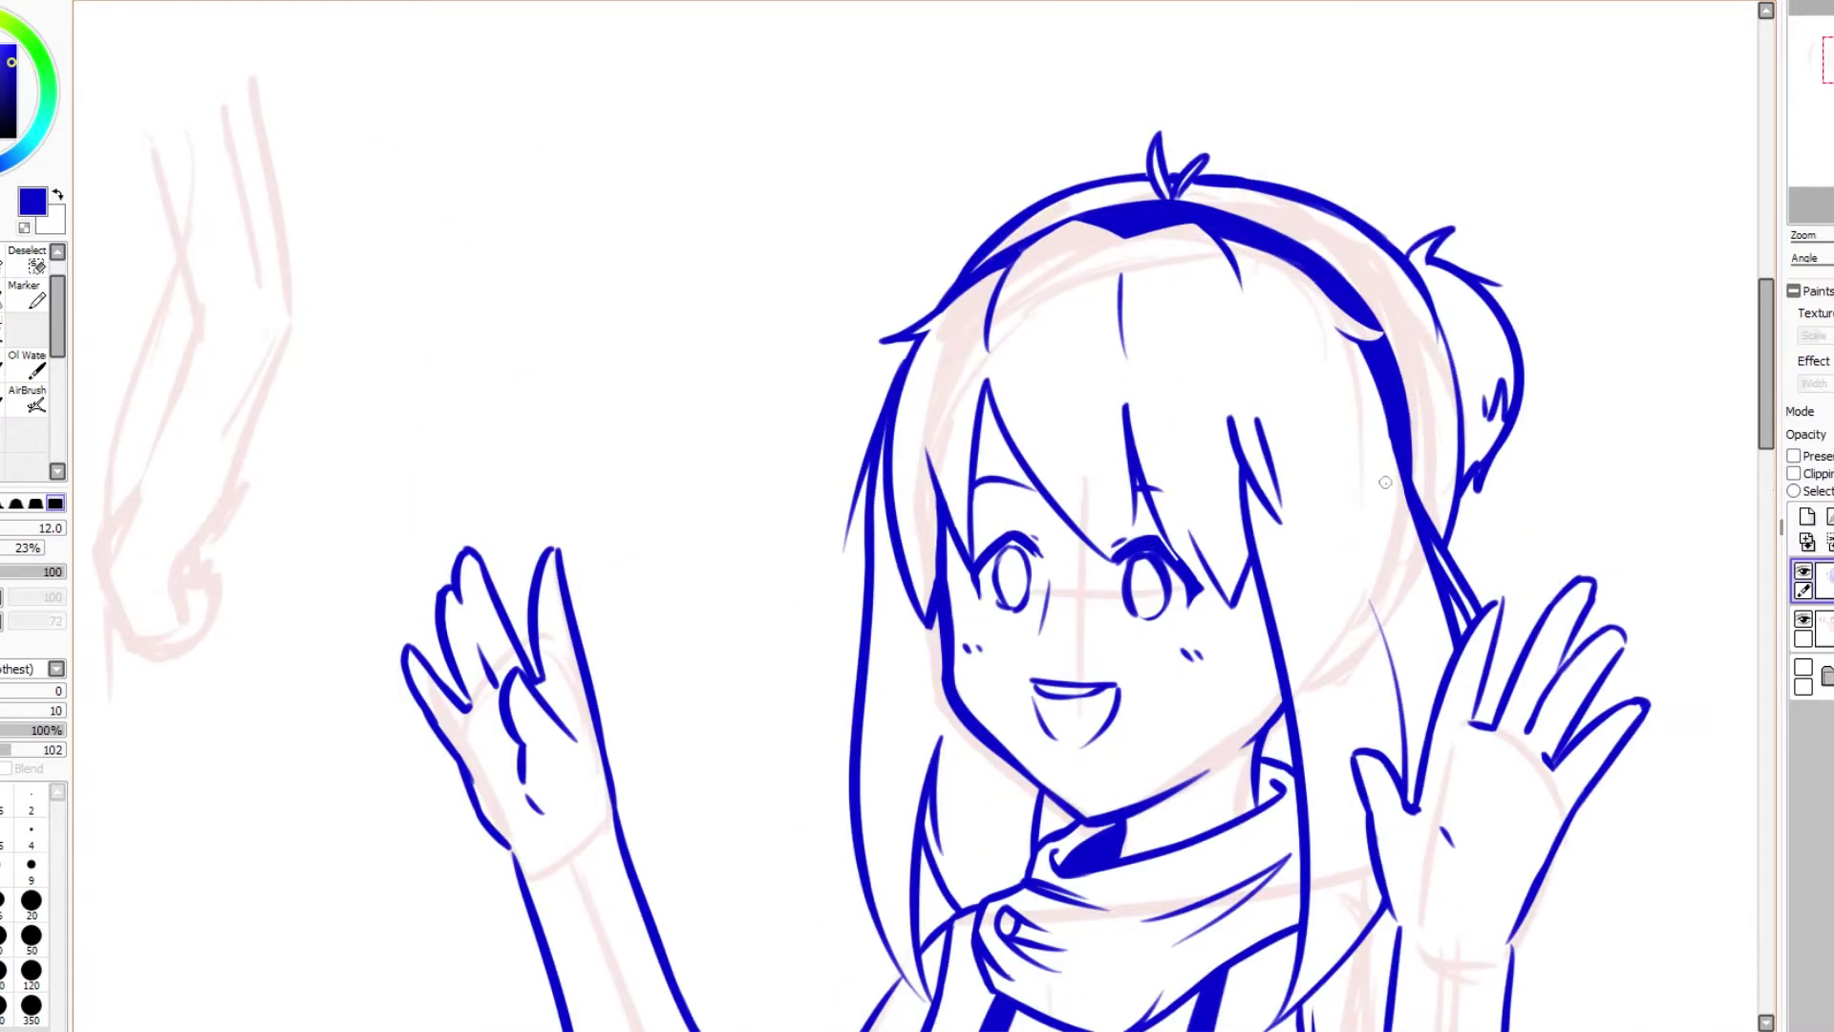
Step: Sketch two thin-lined triangular cat ears rising from the headband on both sides of the head
{"action": "scroll", "coordinate": [1415, 527], "scroll_direction": "down", "scroll_amount": 4}
{"action": "scroll", "coordinate": [1307, 375], "scroll_direction": "up", "scroll_amount": 3}
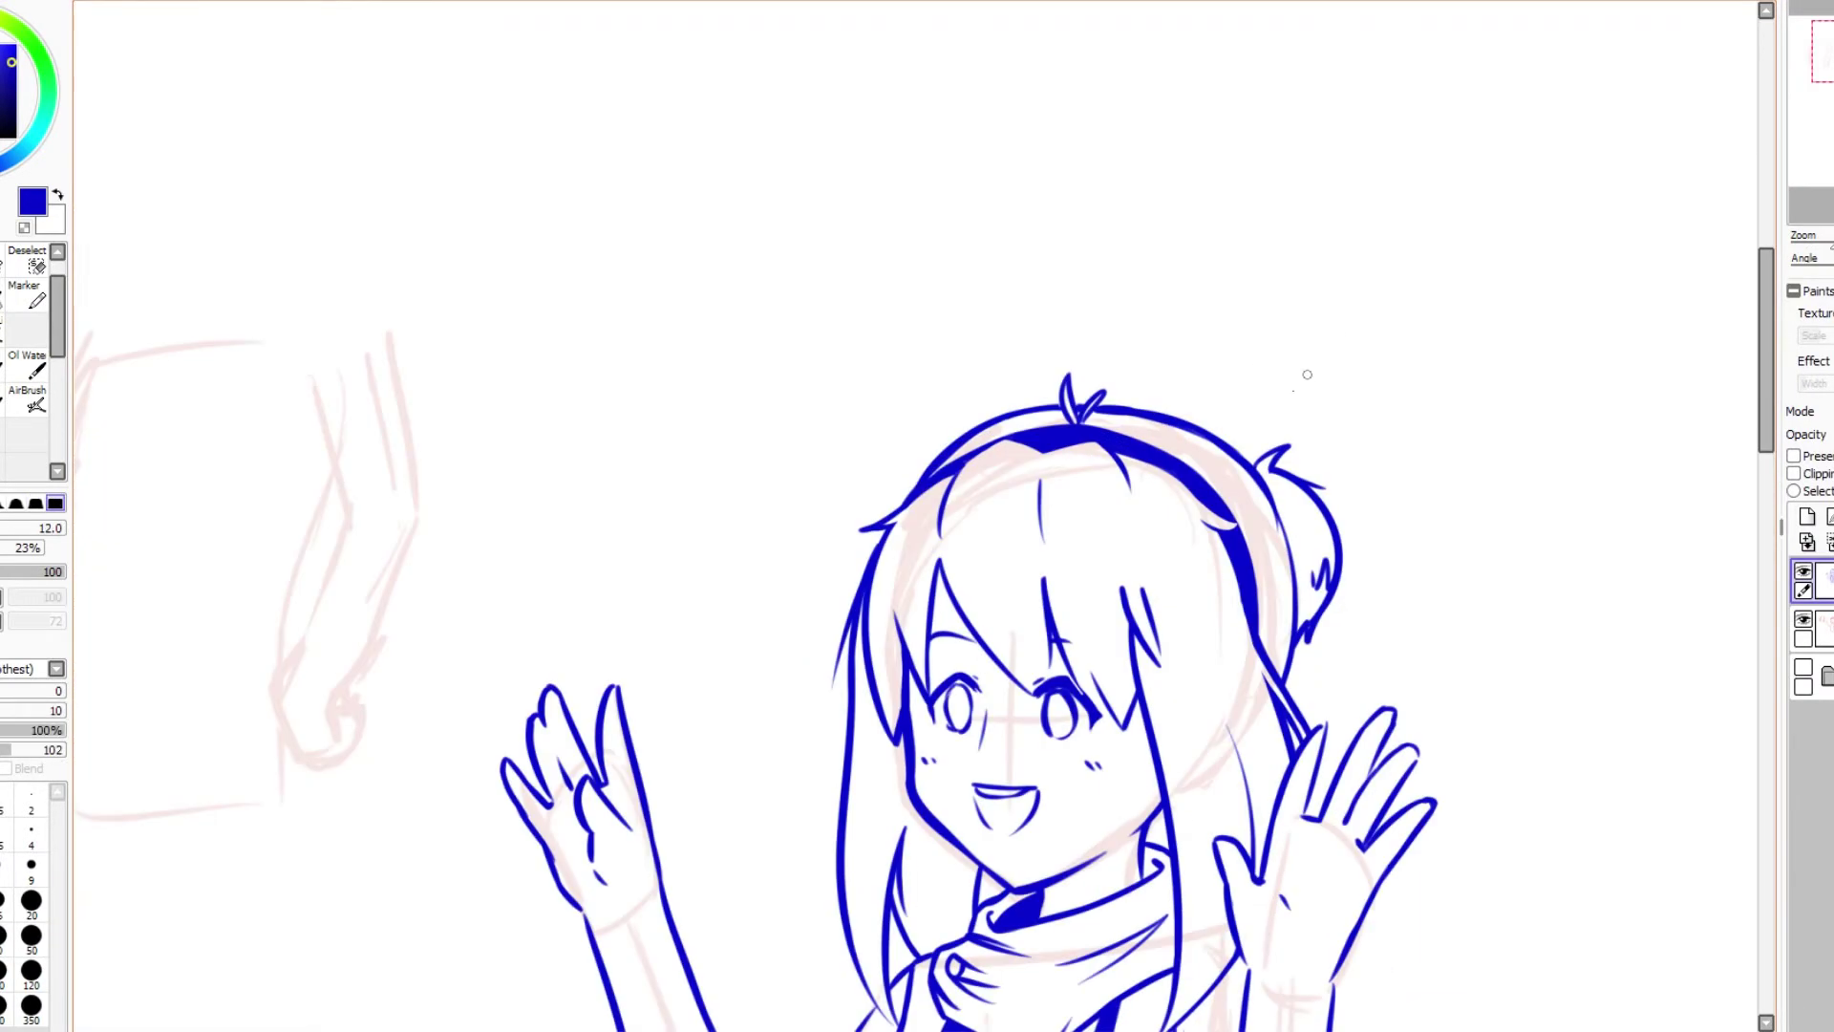
{"action": "mouse_move", "coordinate": [1142, 437]}
{"action": "left_mouse_down"}
{"action": "mouse_move", "coordinate": [1261, 342]}
{"action": "mouse_move", "coordinate": [1270, 573]}
{"action": "left_mouse_up"}
{"action": "mouse_move", "coordinate": [993, 442]}
{"action": "left_mouse_down"}
{"action": "mouse_move", "coordinate": [872, 306]}
{"action": "mouse_move", "coordinate": [870, 521]}
{"action": "left_mouse_up"}
{"action": "mouse_move", "coordinate": [963, 447]}
{"action": "left_mouse_down"}
{"action": "mouse_move", "coordinate": [871, 322]}
{"action": "mouse_move", "coordinate": [981, 451]}
{"action": "left_mouse_up"}
Step: Set the brush size to 40, add a new layer, and trace both cat ears with thick outlines
{"action": "left_click", "coordinate": [31, 903]}
{"action": "left_click", "coordinate": [1807, 517]}
{"action": "left_click_drag", "start_coordinate": [863, 301], "coordinate": [871, 543]}
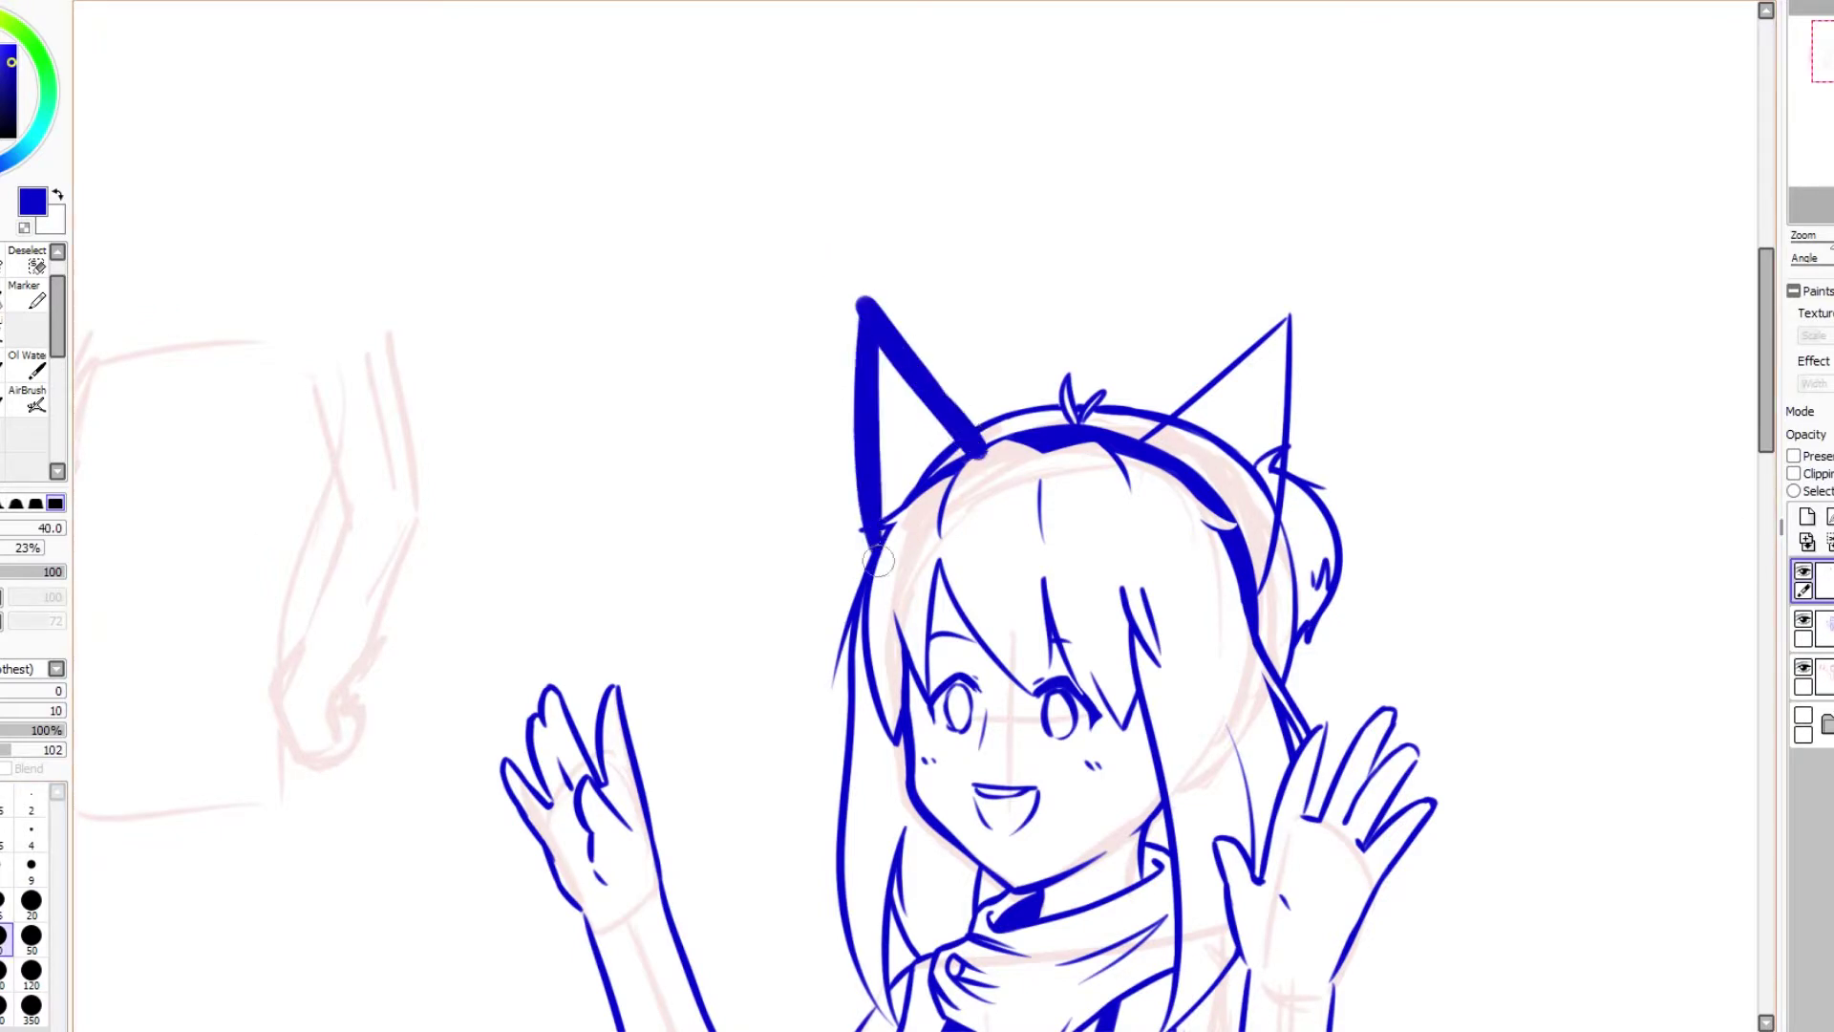
{"action": "key", "text": "n"}
{"action": "left_click_drag", "start_coordinate": [862, 299], "coordinate": [877, 382]}
{"action": "left_click_drag", "start_coordinate": [1292, 311], "coordinate": [1259, 597]}
{"action": "left_click_drag", "start_coordinate": [1132, 441], "coordinate": [1285, 315]}
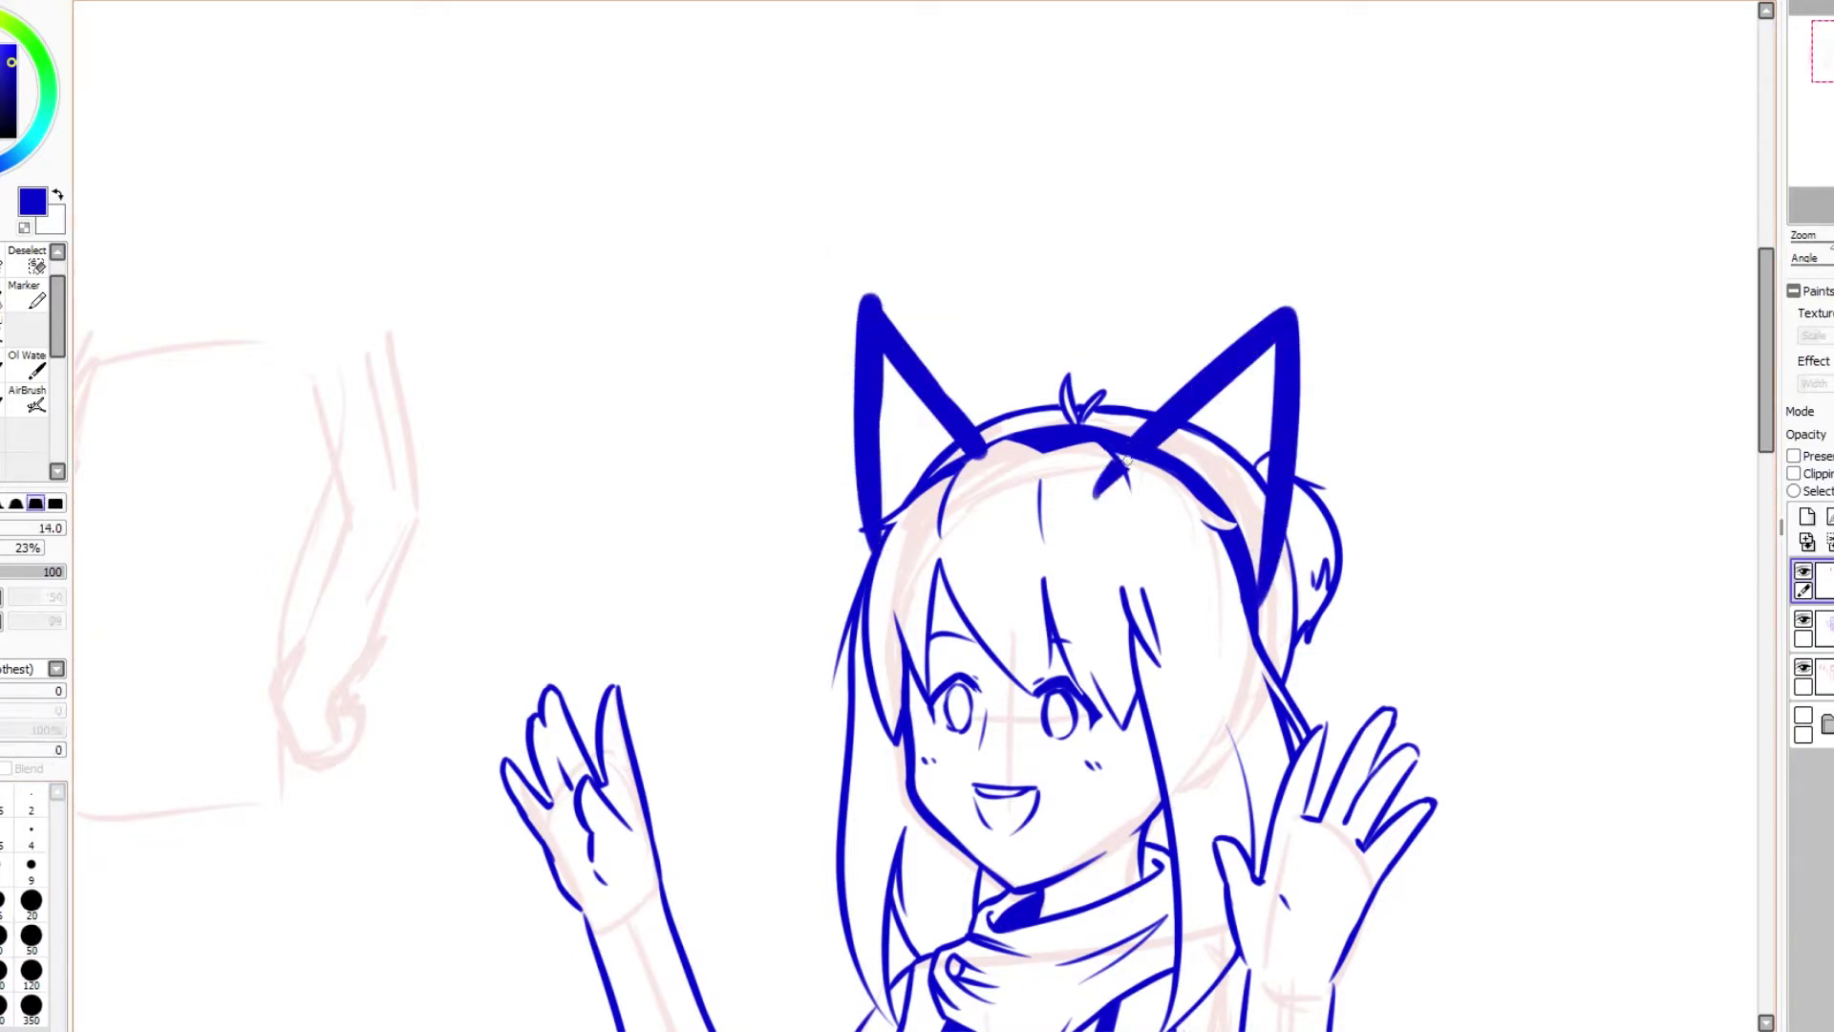
Step: Lasso and delete the left cat ear, and redraw it with thick lines
{"action": "key", "text": "l"}
{"action": "mouse_move", "coordinate": [733, 175]}
{"action": "left_mouse_down"}
{"action": "mouse_move", "coordinate": [711, 503]}
{"action": "mouse_move", "coordinate": [897, 262]}
{"action": "mouse_move", "coordinate": [984, 458]}
{"action": "left_mouse_up"}
{"action": "key", "text": "Delete"}
{"action": "key", "text": "n"}
{"action": "mouse_move", "coordinate": [865, 301]}
{"action": "left_mouse_down"}
{"action": "mouse_move", "coordinate": [989, 468]}
{"action": "mouse_move", "coordinate": [880, 460]}
{"action": "mouse_move", "coordinate": [872, 545]}
{"action": "left_mouse_up"}
Step: Select the line-art area around the left cat ear and trim the ear's ends to meet the headband cleanly
{"action": "left_click", "coordinate": [1819, 629]}
{"action": "key", "text": "l"}
{"action": "left_click_drag", "start_coordinate": [793, 383], "coordinate": [984, 315]}
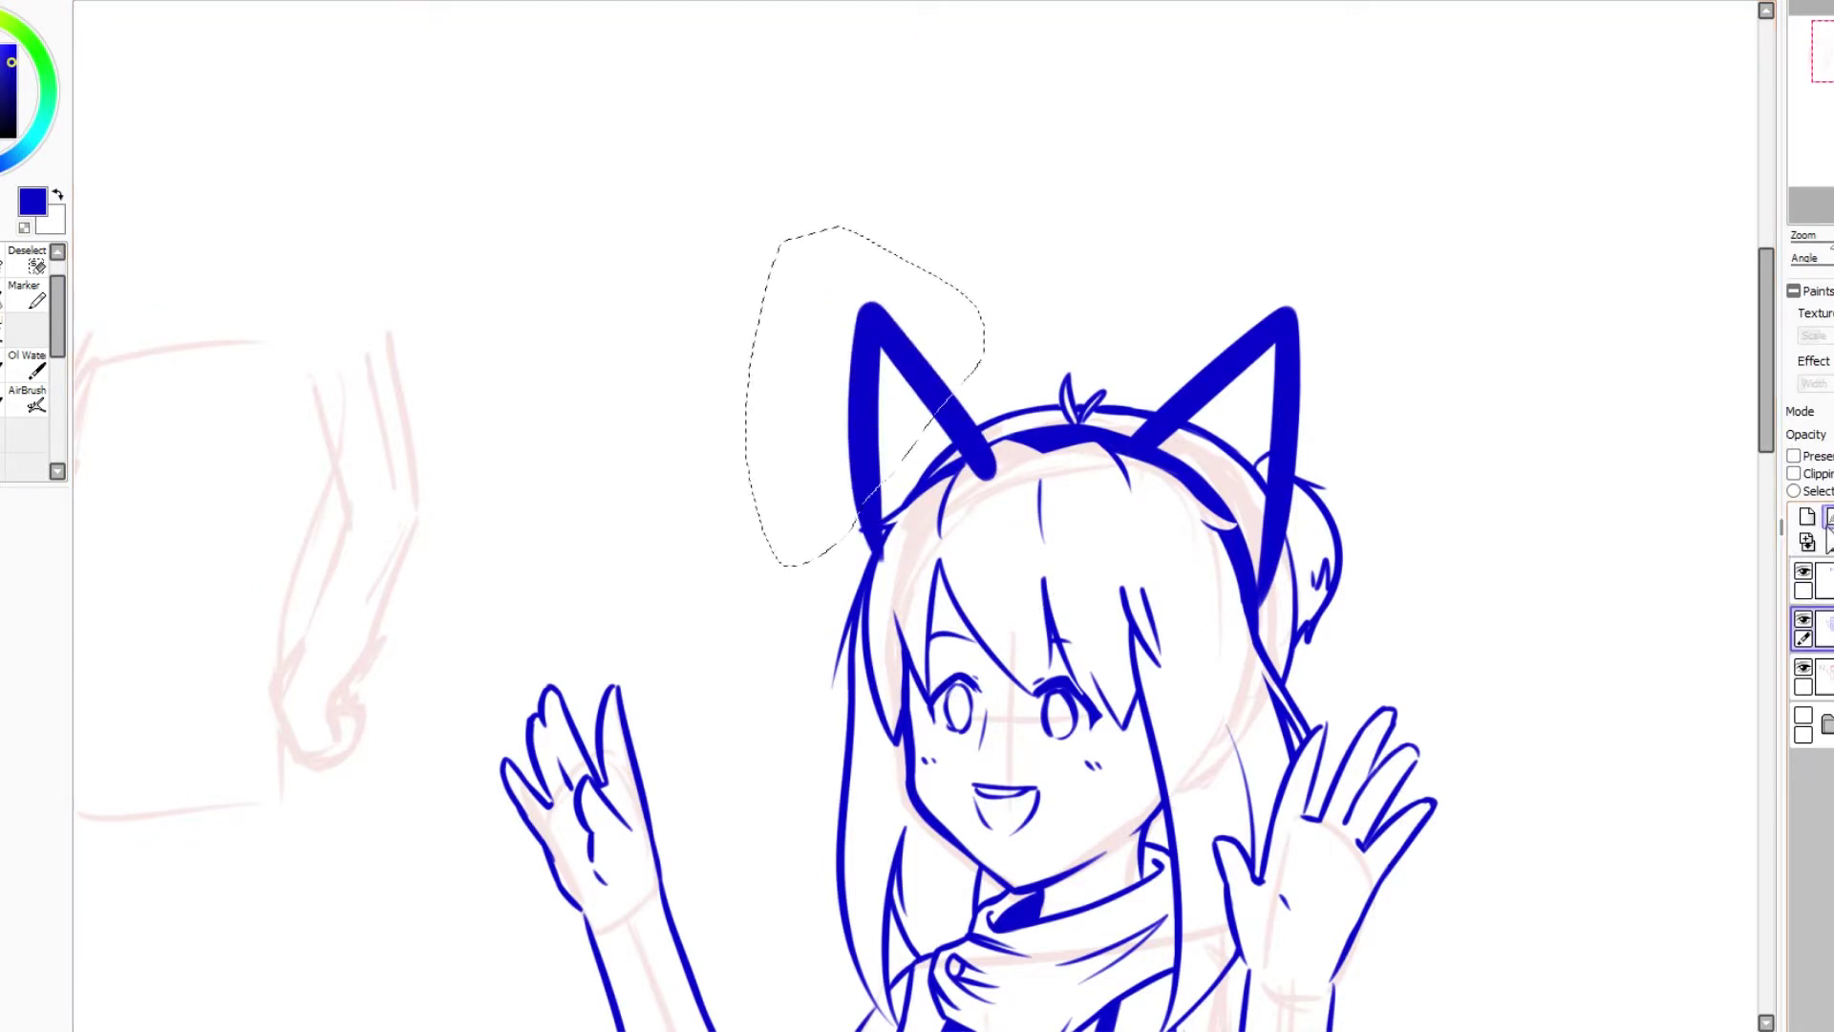
{"action": "key", "text": "n"}
{"action": "key", "text": "Page_Up"}
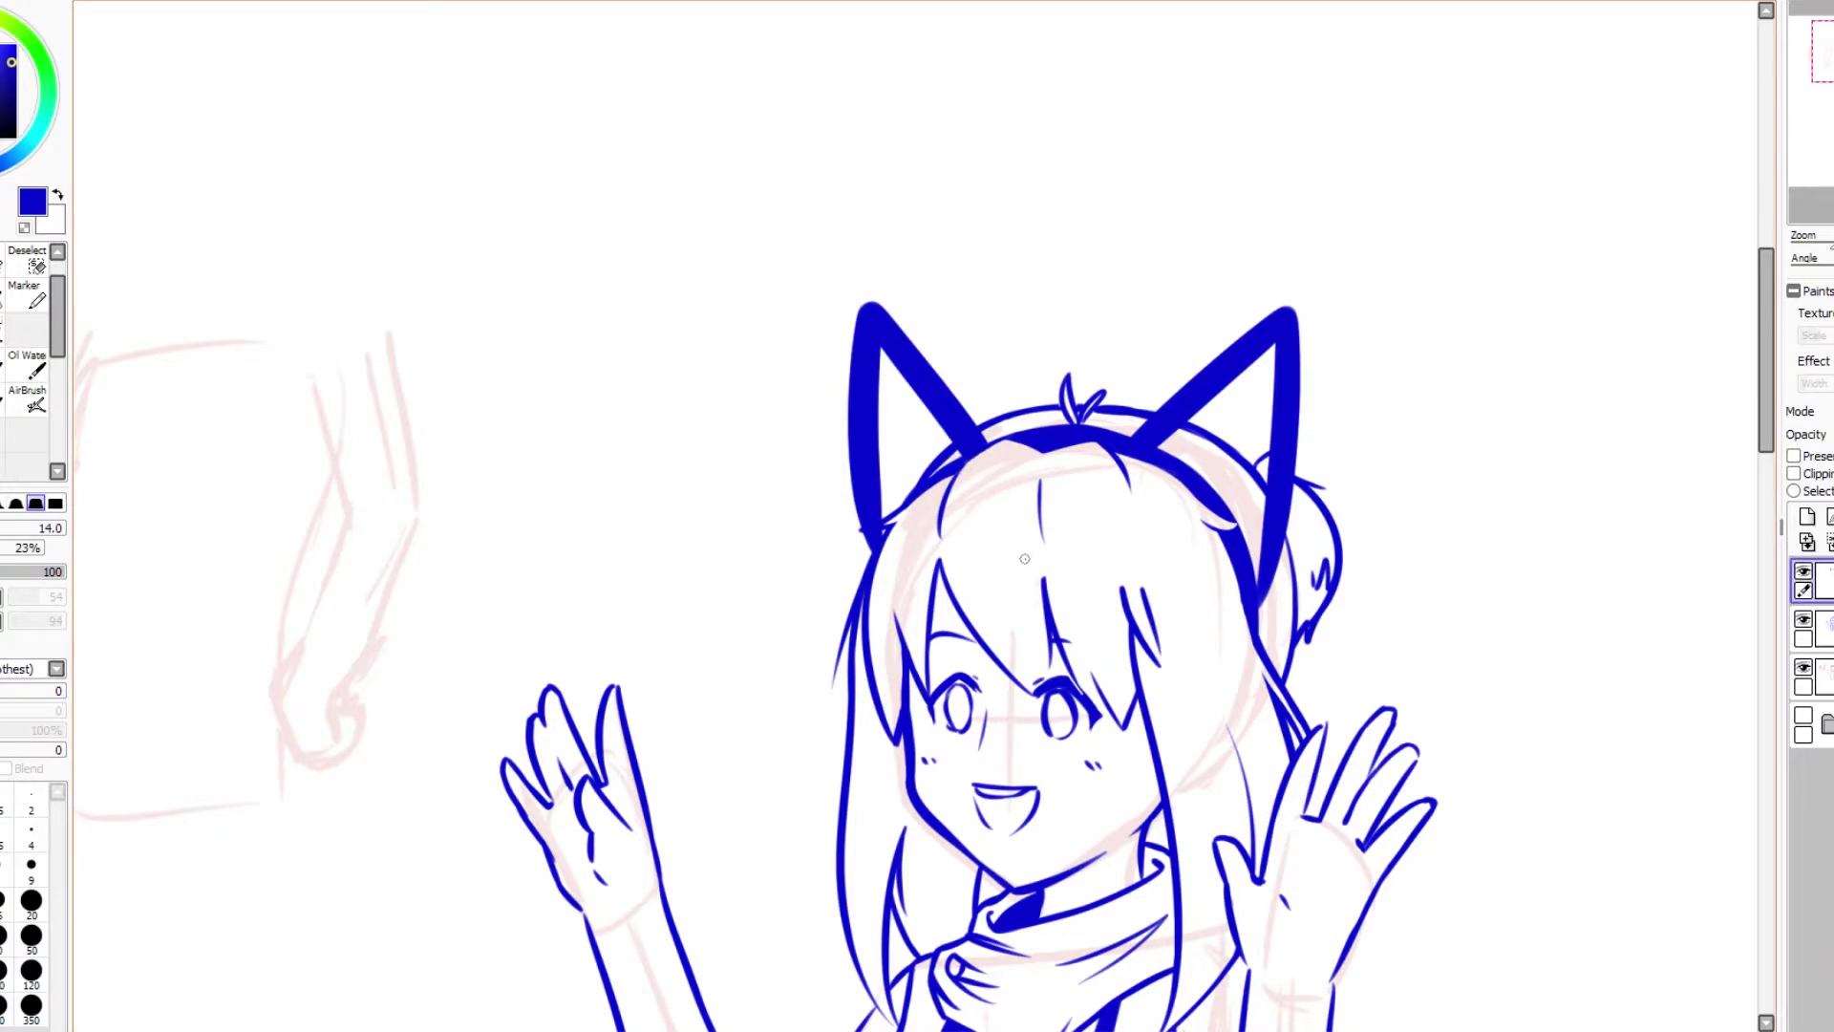
Step: Draw small round highlights in the upper part of both irises and outline them with thin strokes
{"action": "scroll", "coordinate": [367, 5], "scroll_direction": "down", "scroll_amount": 2}
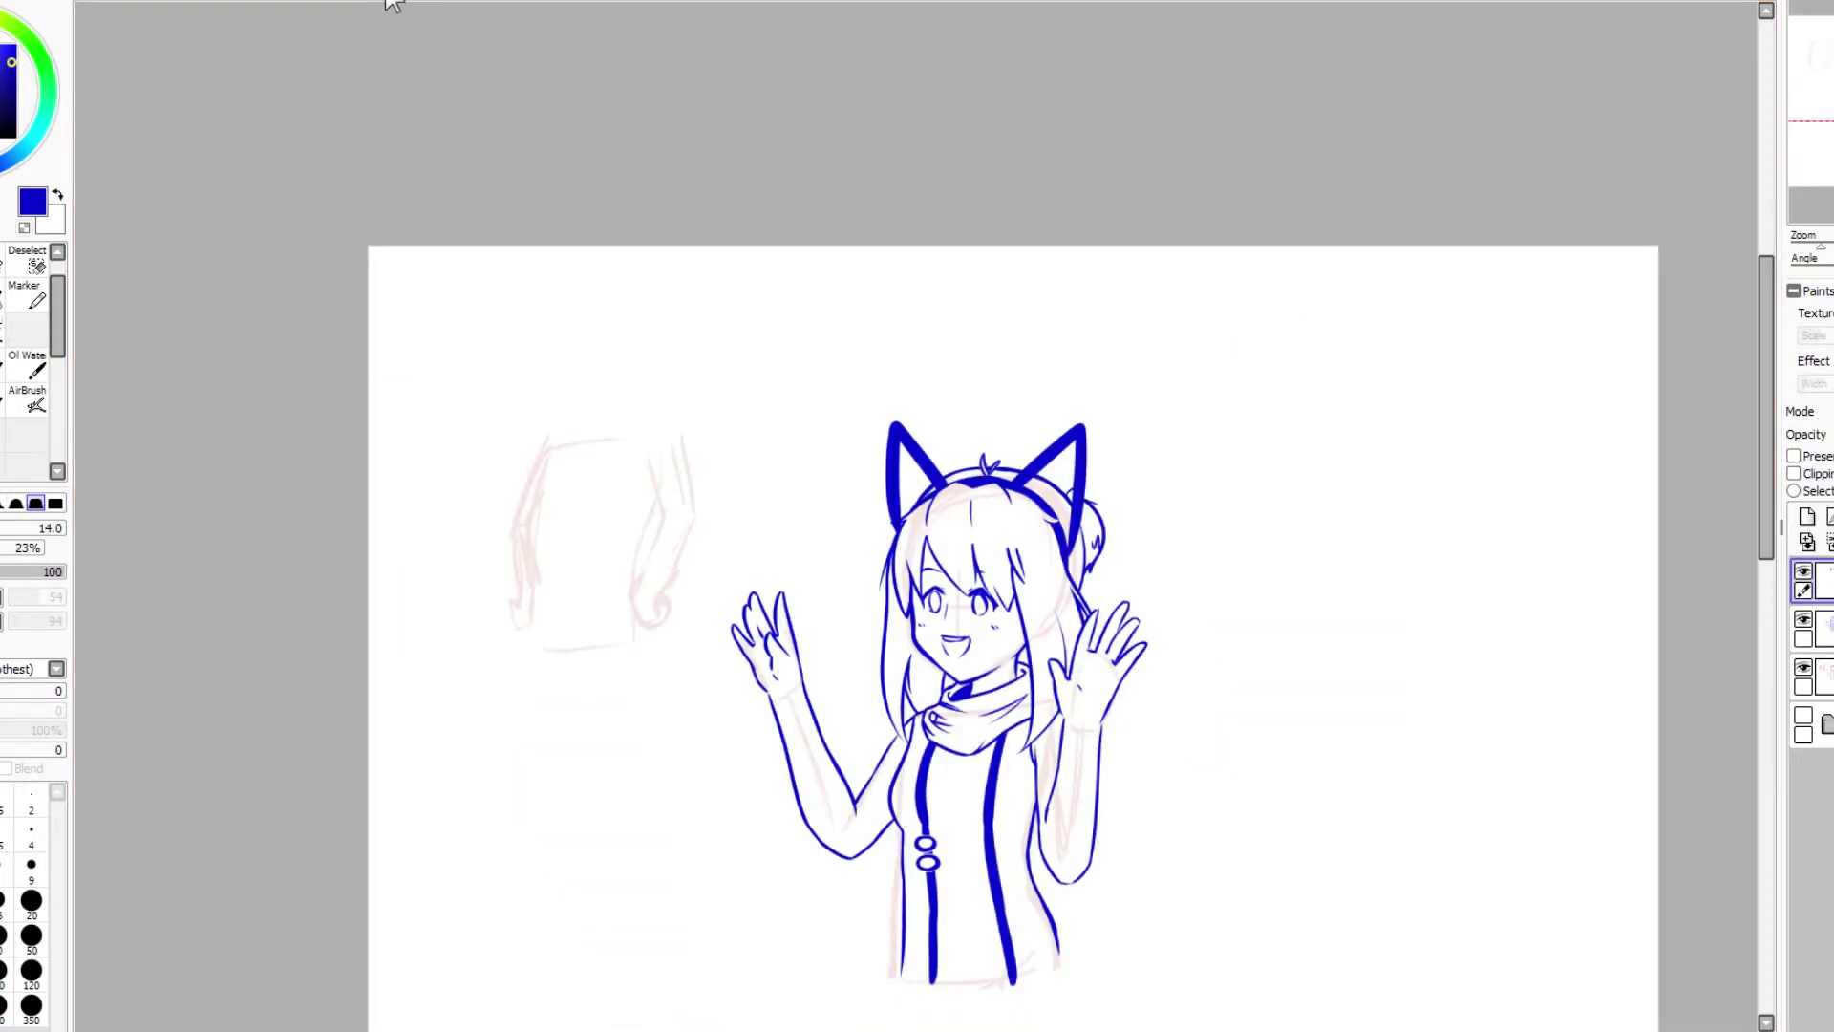
{"action": "scroll", "coordinate": [889, 644], "scroll_direction": "up", "scroll_amount": 5}
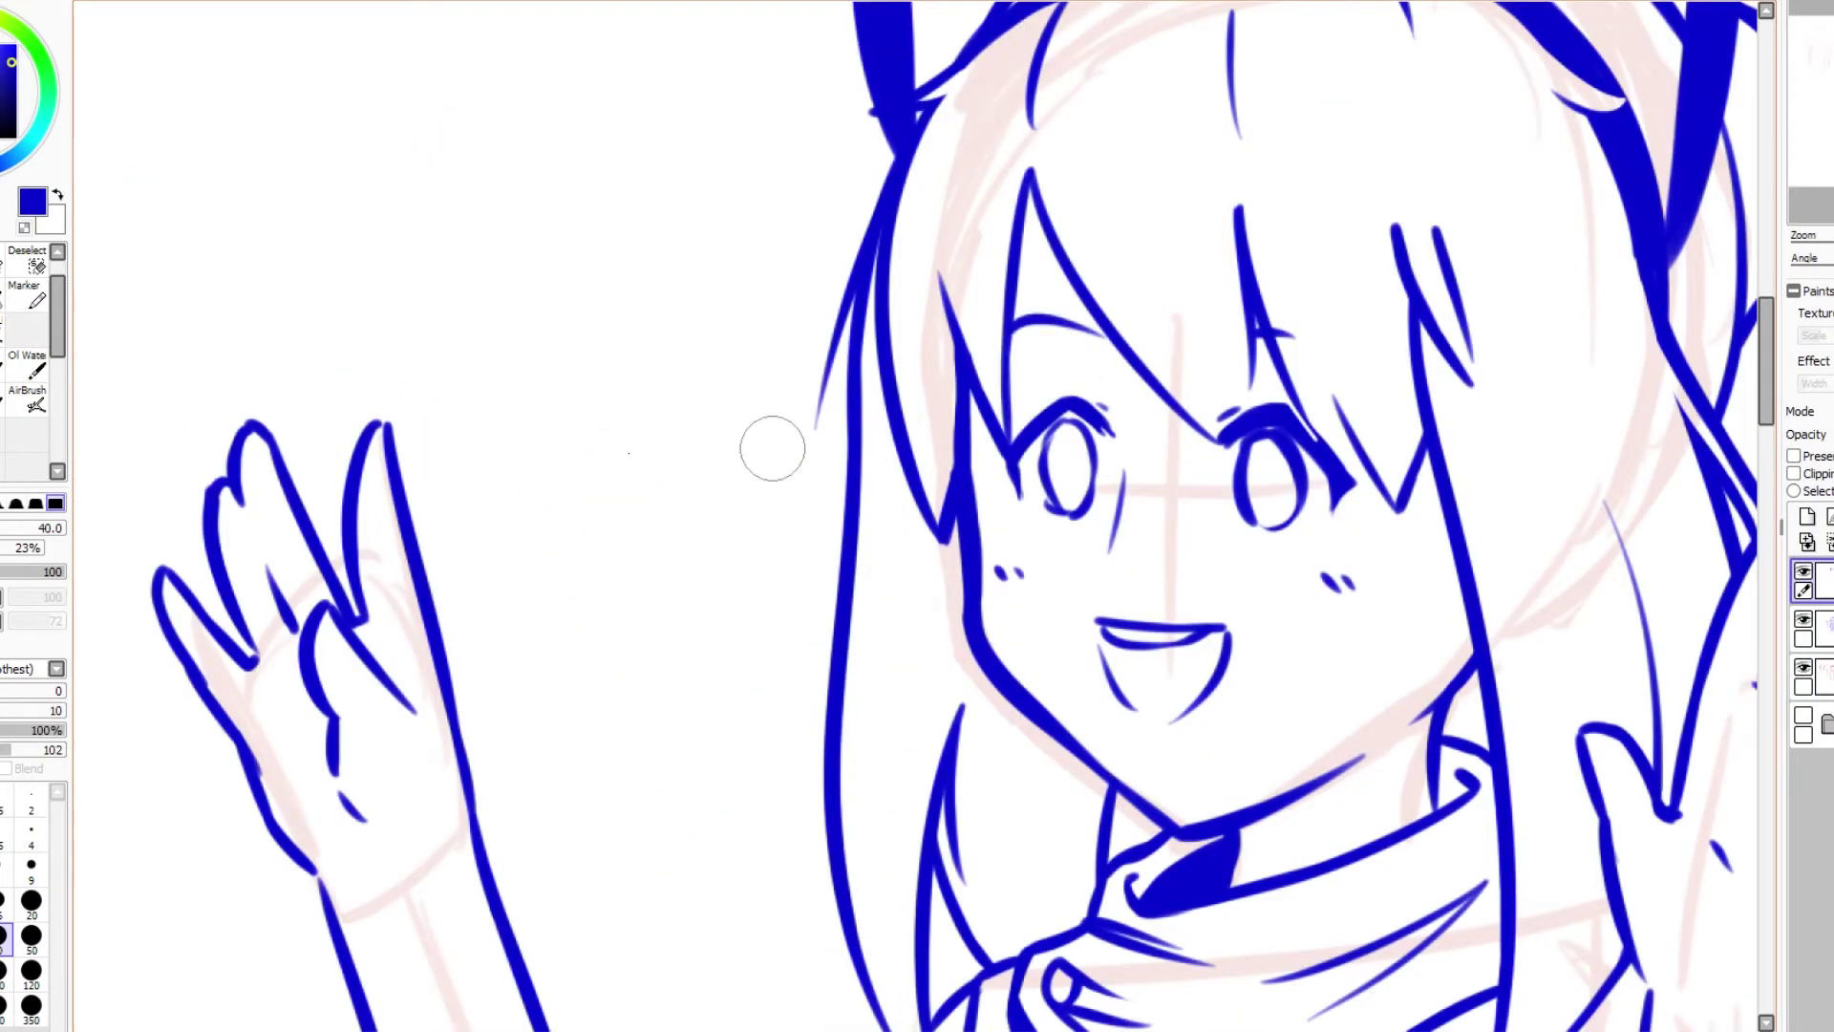
{"action": "left_click_drag", "start_coordinate": [1084, 435], "coordinate": [1075, 468]}
{"action": "left_click_drag", "start_coordinate": [1271, 444], "coordinate": [1271, 473]}
{"action": "key", "text": "e"}
{"action": "left_click_drag", "start_coordinate": [1077, 440], "coordinate": [1080, 449]}
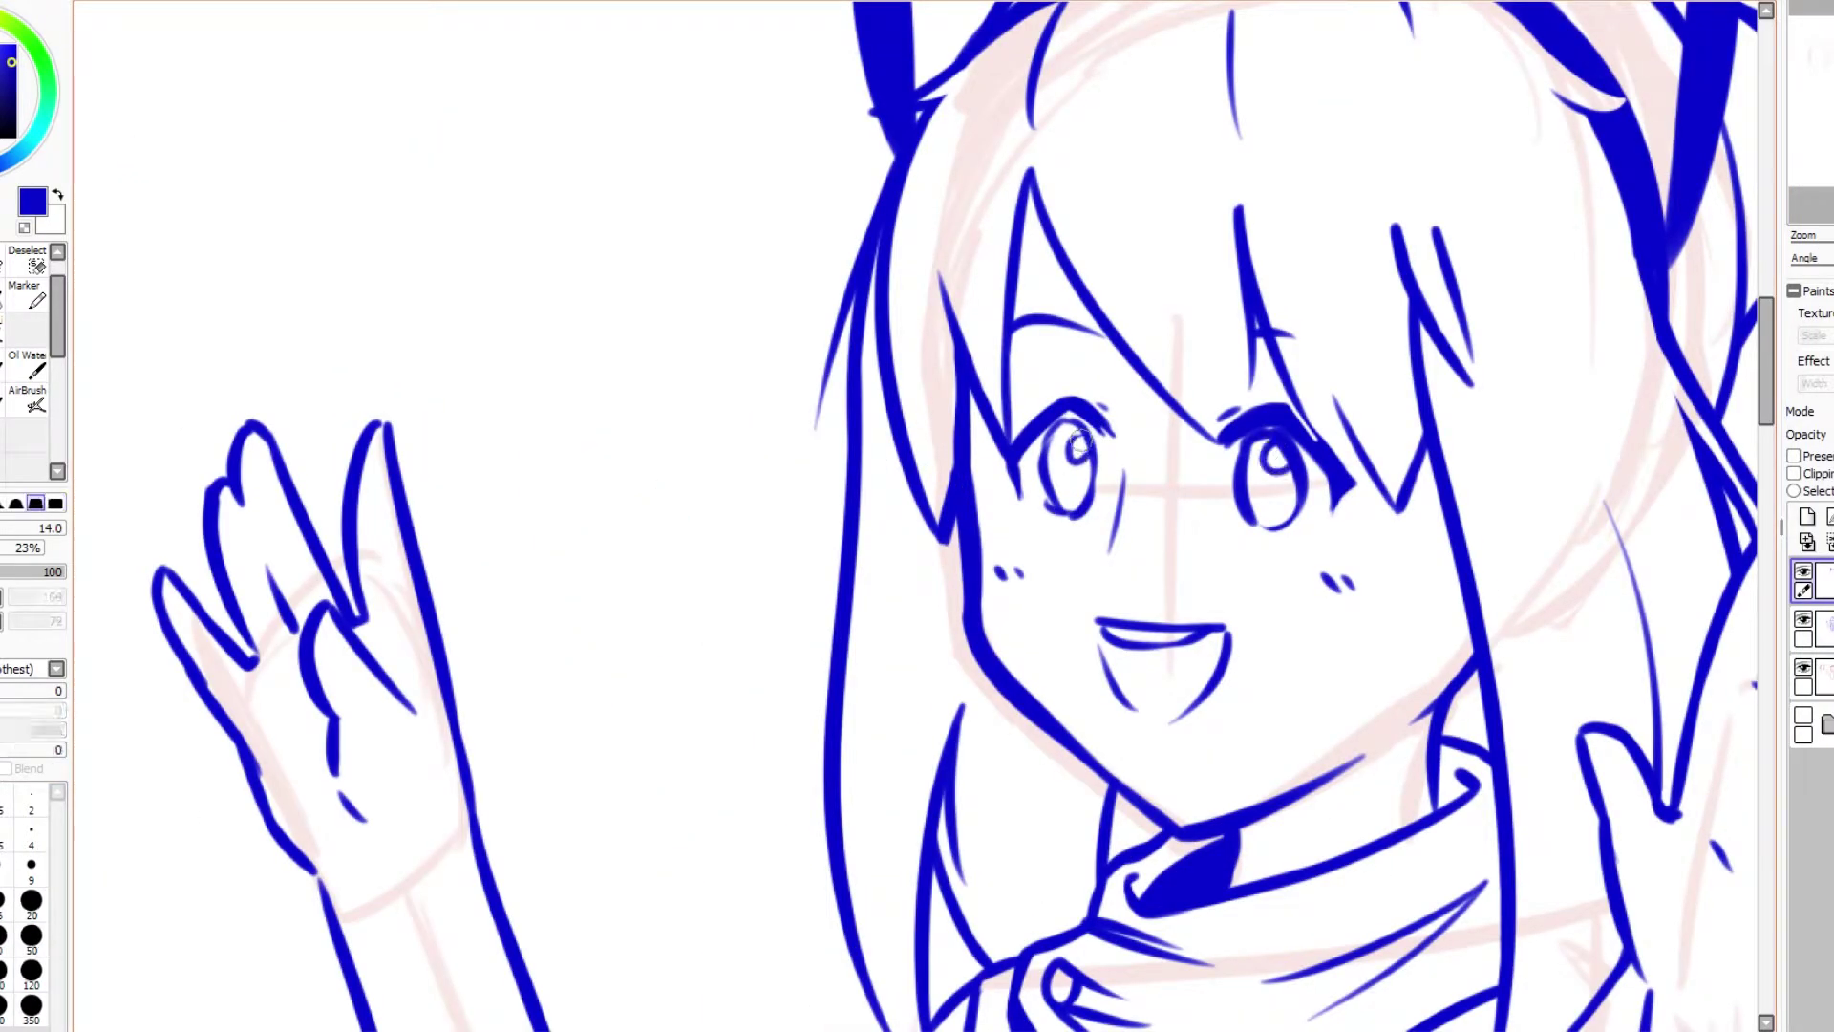
{"action": "left_click_drag", "start_coordinate": [1768, 429], "coordinate": [1767, 406]}
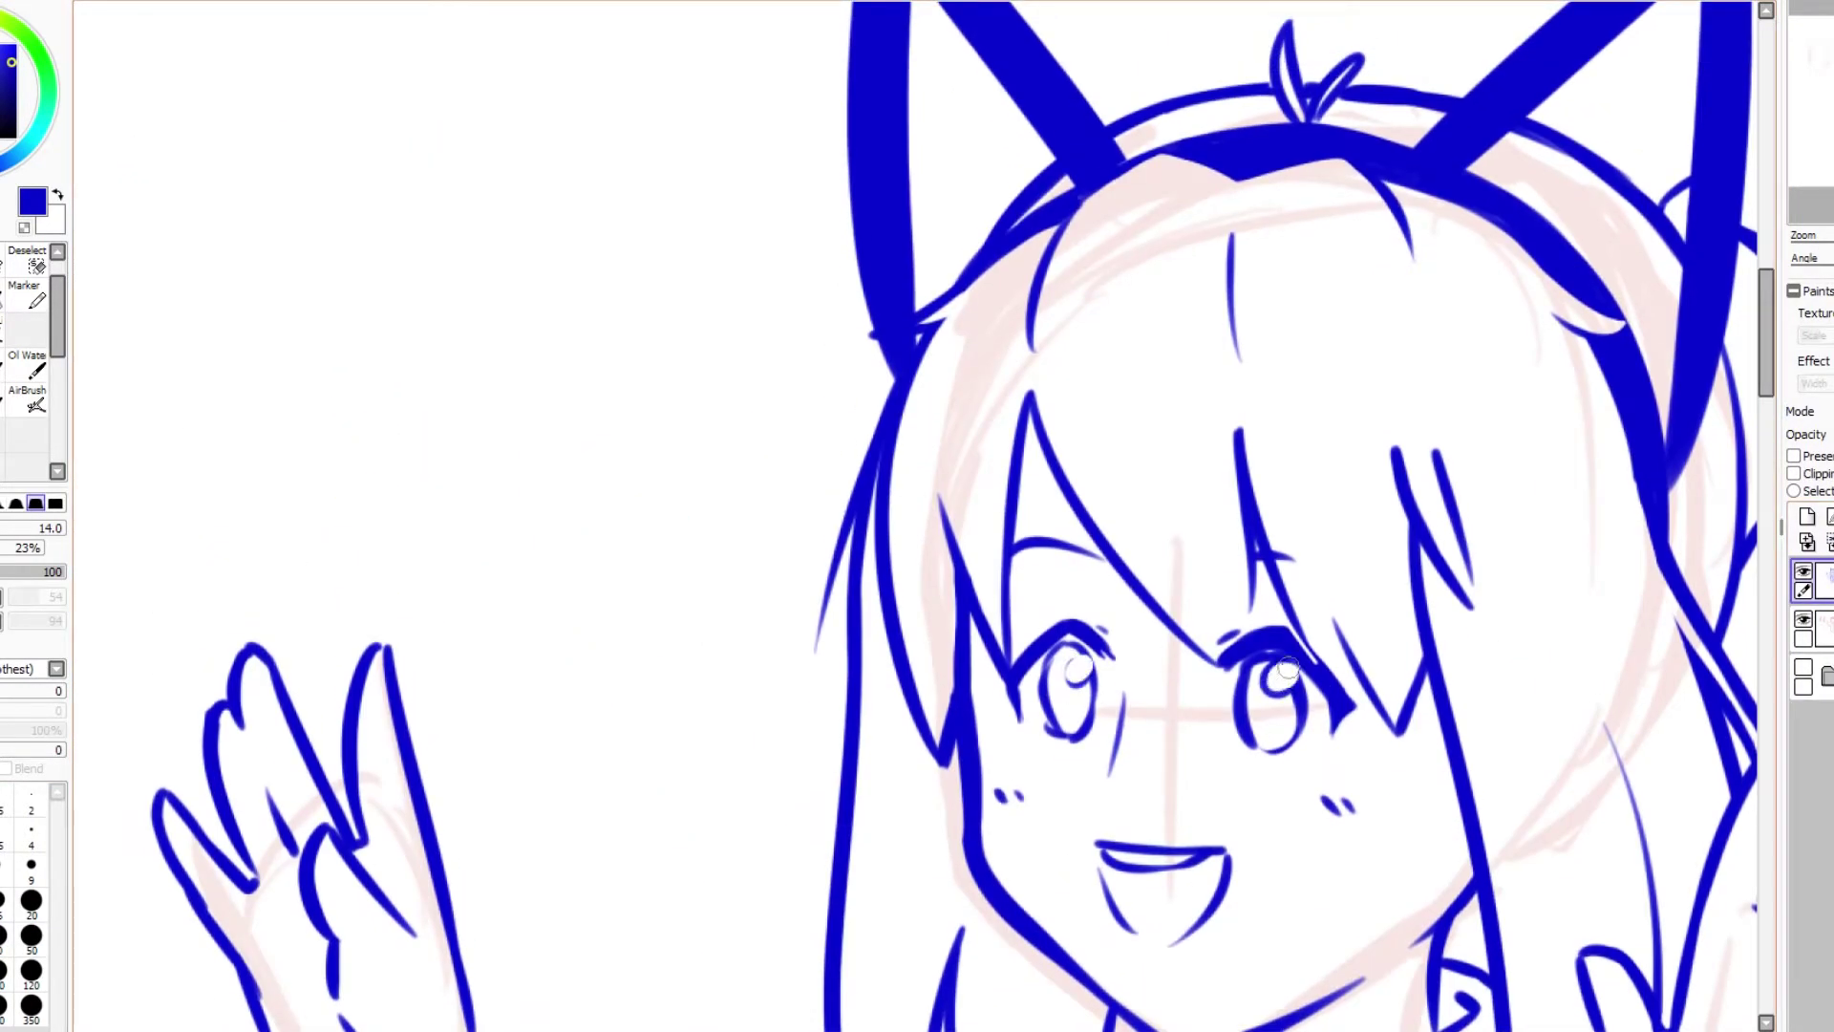
{"action": "key", "text": "n"}
{"action": "left_click_drag", "start_coordinate": [1080, 659], "coordinate": [1075, 683]}
{"action": "left_click_drag", "start_coordinate": [1285, 674], "coordinate": [1295, 693]}
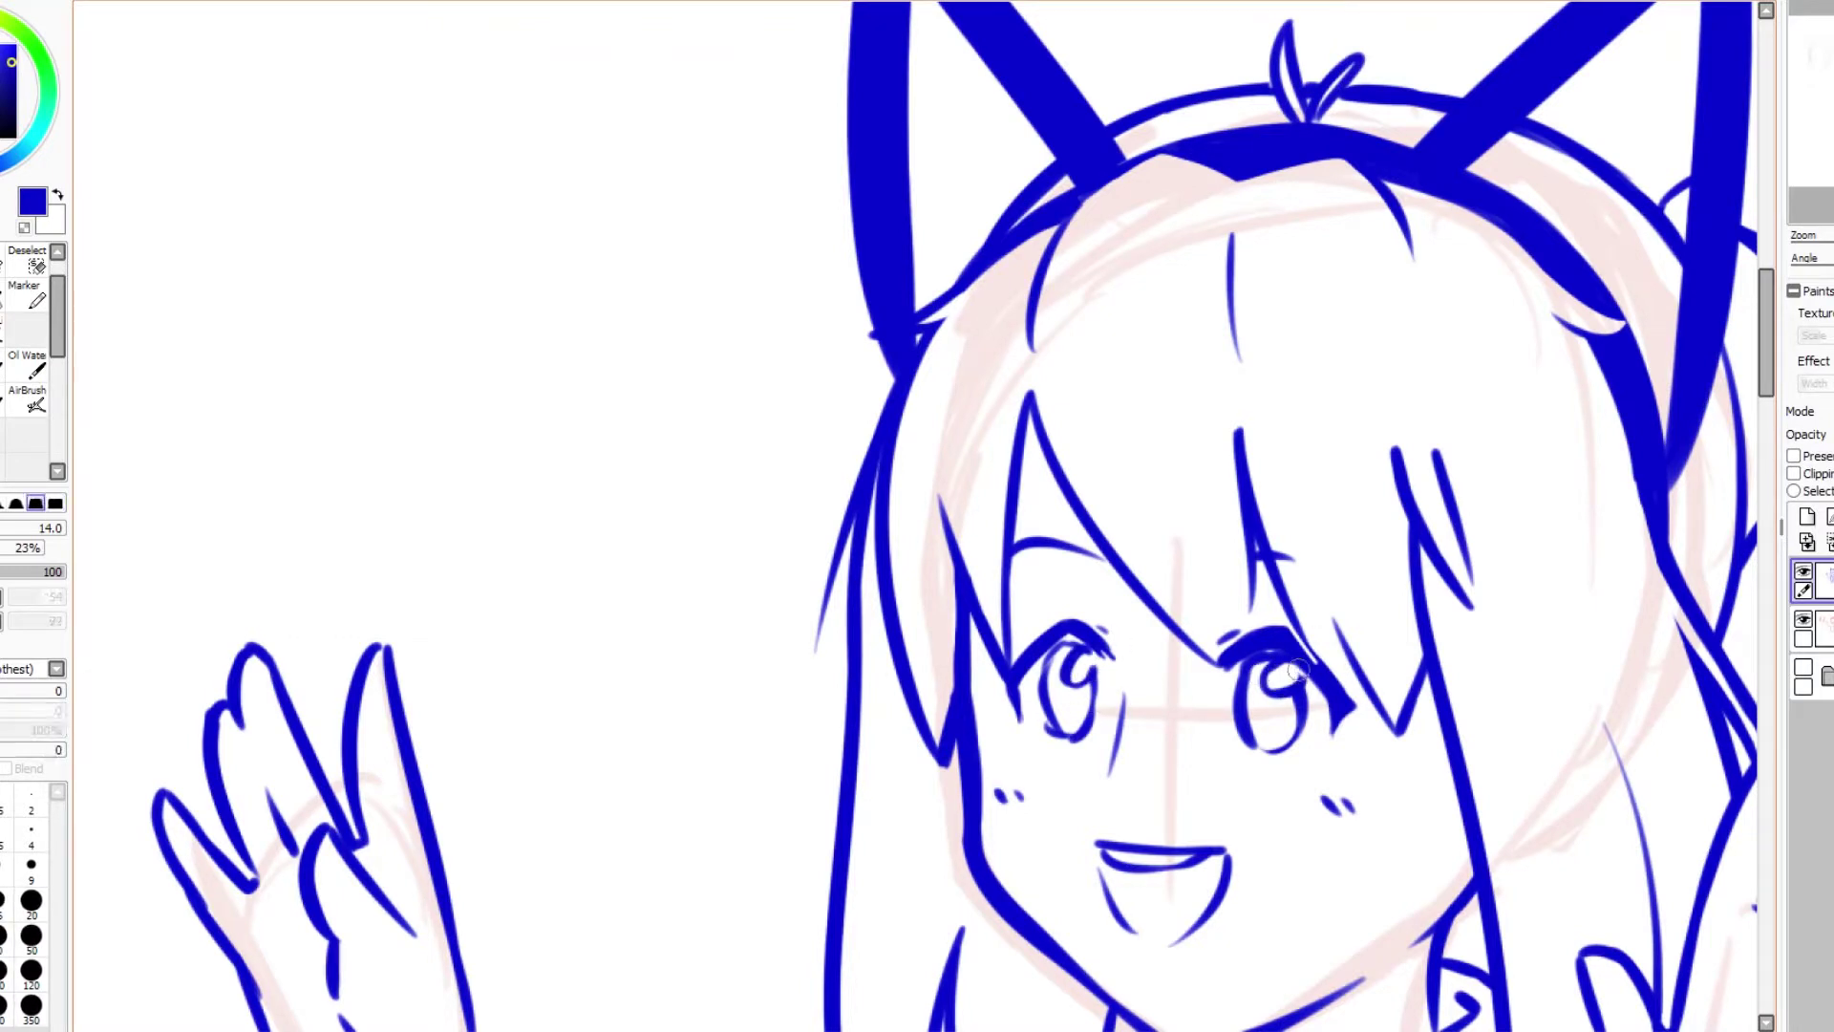
Step: Refine the lash corners of both eyes and add extra strands to the fringe and the left side hair
{"action": "key", "text": "e"}
{"action": "left_click_drag", "start_coordinate": [1292, 631], "coordinate": [1338, 683]}
{"action": "mouse_move", "coordinate": [1011, 677]}
{"action": "left_mouse_down"}
{"action": "mouse_move", "coordinate": [1050, 654]}
{"action": "mouse_move", "coordinate": [1018, 671]}
{"action": "mouse_move", "coordinate": [1019, 737]}
{"action": "left_mouse_up"}
{"action": "key", "text": "e"}
{"action": "left_click_drag", "start_coordinate": [1323, 659], "coordinate": [1361, 695]}
{"action": "left_click_drag", "start_coordinate": [1080, 439], "coordinate": [1139, 577]}
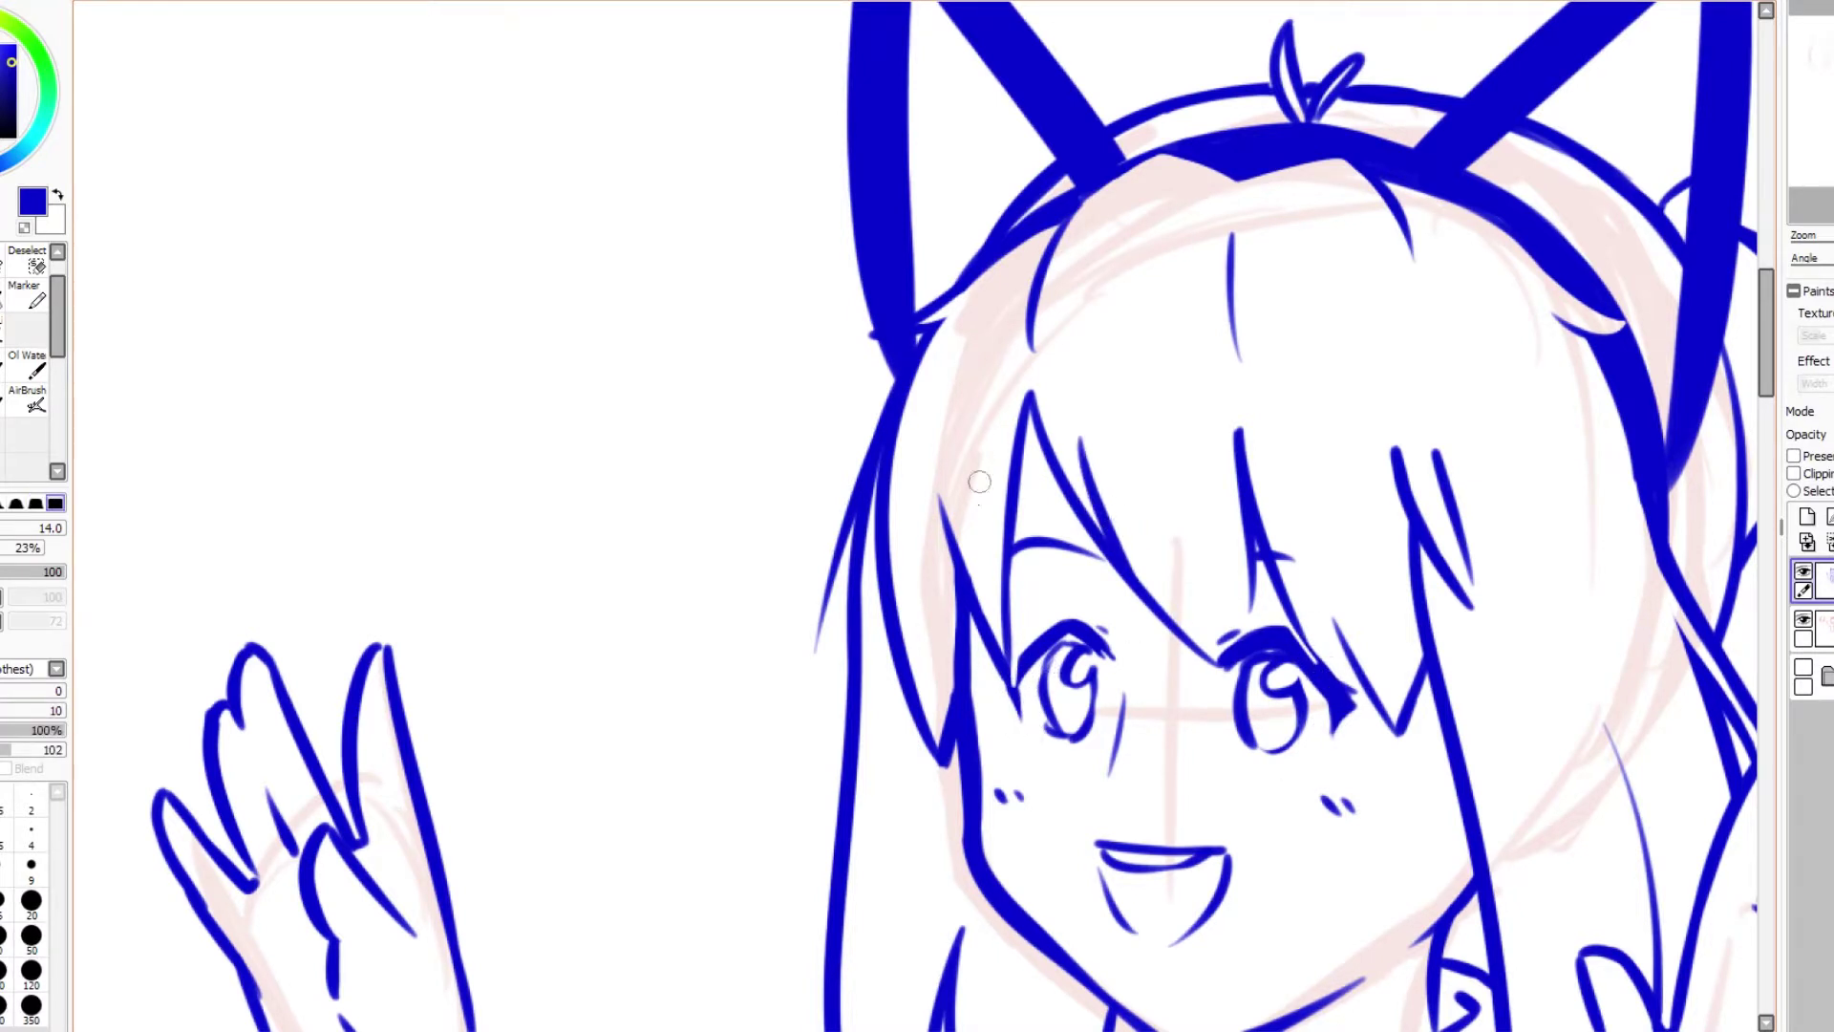
{"action": "left_click_drag", "start_coordinate": [948, 354], "coordinate": [934, 509]}
Step: Hide the red pose sketch and draw three narrow four-sided emphasis marks between the raised left hand and the head
{"action": "left_click_drag", "start_coordinate": [1762, 378], "coordinate": [1739, 472]}
{"action": "scroll", "coordinate": [1738, 472], "scroll_direction": "up", "scroll_amount": 6}
{"action": "key", "text": "ctrl+minus"}
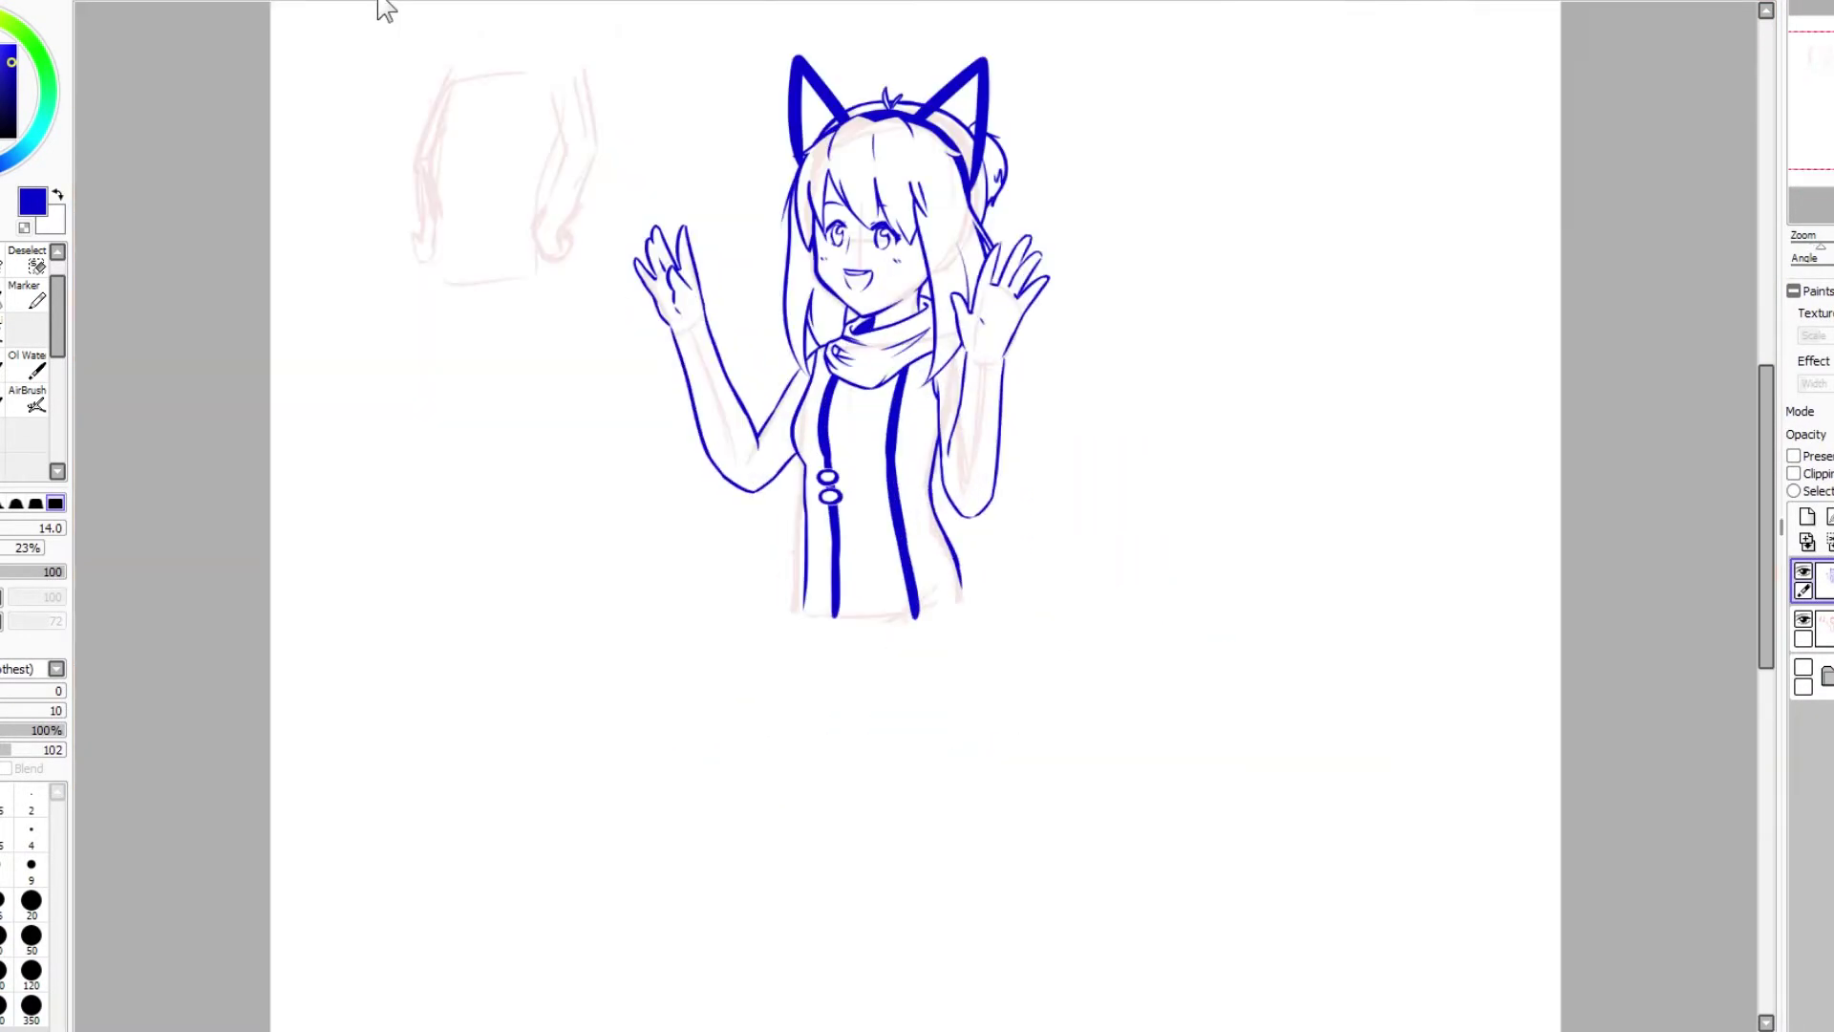
{"action": "left_click", "coordinate": [1804, 619]}
{"action": "scroll", "coordinate": [917, 477], "scroll_direction": "down", "scroll_amount": 2}
{"action": "left_click_drag", "start_coordinate": [860, 310], "coordinate": [898, 355]}
{"action": "mouse_move", "coordinate": [816, 351]}
{"action": "left_mouse_down"}
{"action": "mouse_move", "coordinate": [884, 391]}
{"action": "mouse_move", "coordinate": [879, 409]}
{"action": "left_mouse_up"}
{"action": "mouse_move", "coordinate": [813, 420]}
{"action": "left_mouse_down"}
{"action": "mouse_move", "coordinate": [869, 445]}
{"action": "mouse_move", "coordinate": [814, 436]}
{"action": "left_mouse_up"}
{"action": "key", "text": "e"}
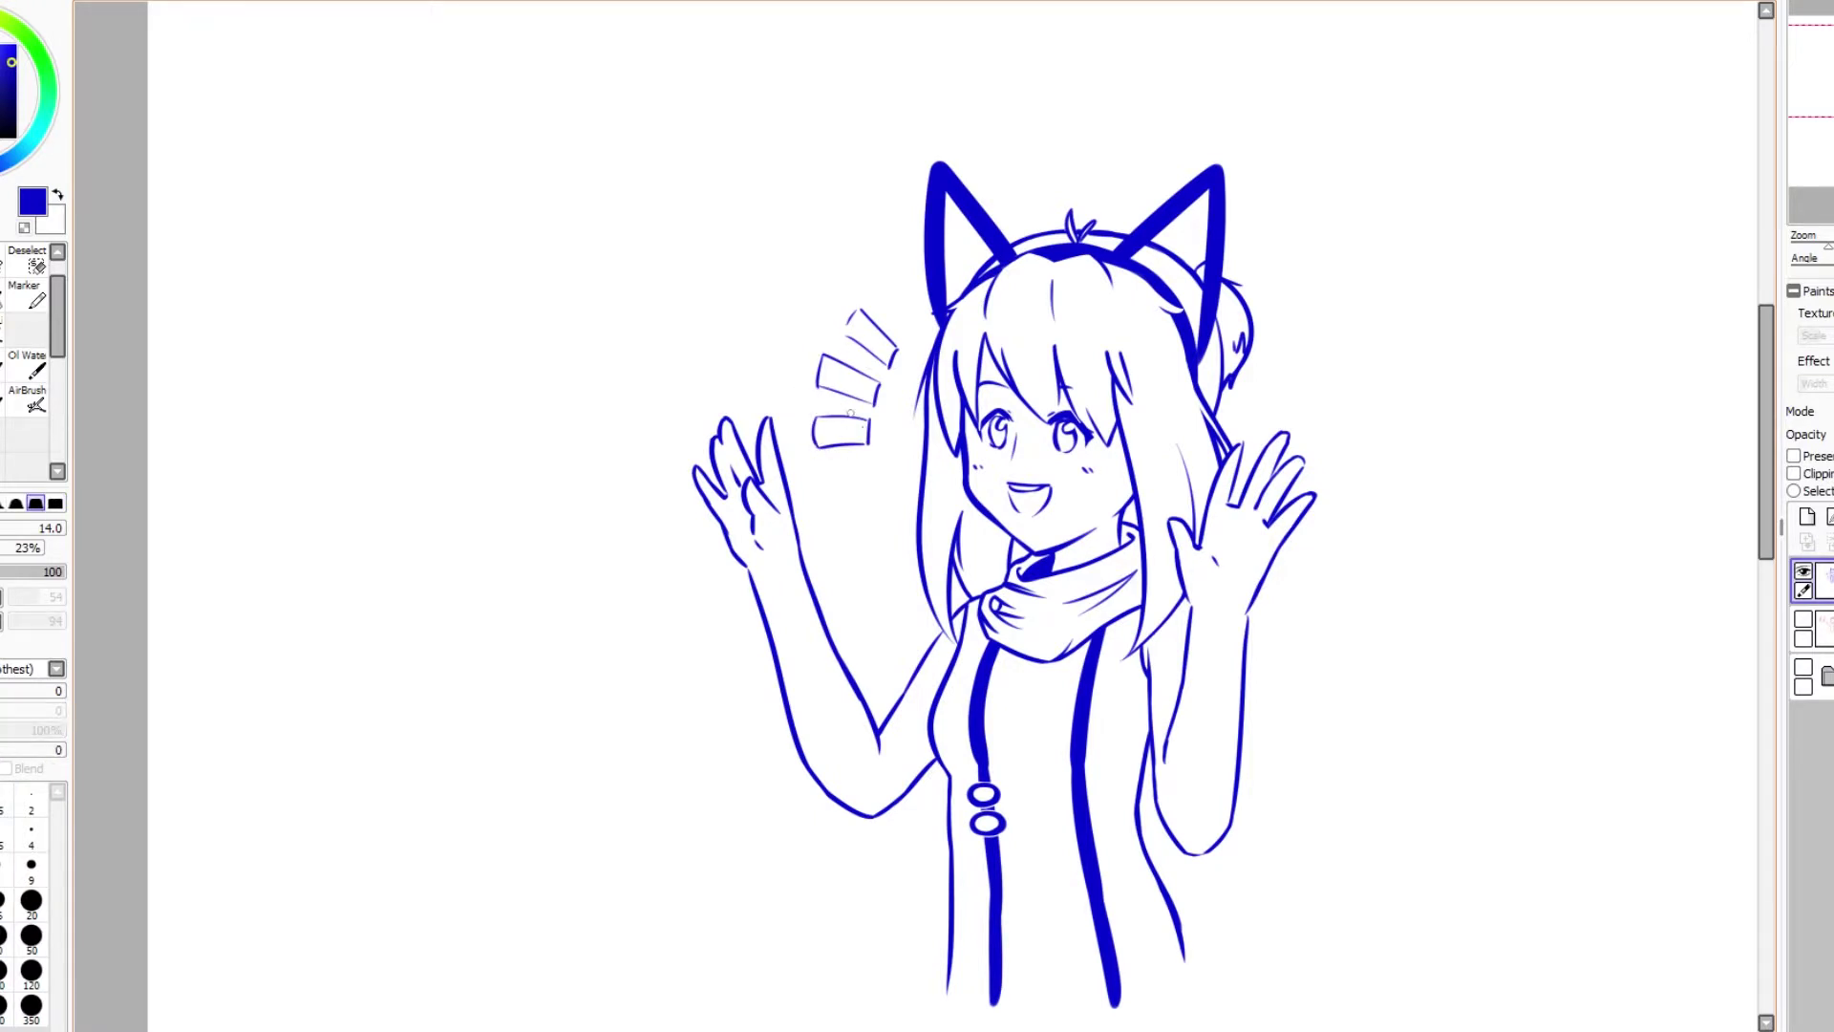
Step: Undo the last change and add a short crease stroke on the chest between the two straps
{"action": "key", "text": "n"}
{"action": "key", "text": "ctrl+z"}
{"action": "left_click_drag", "start_coordinate": [1018, 731], "coordinate": [1036, 756]}
{"action": "scroll", "coordinate": [1141, 666], "scroll_direction": "up", "scroll_amount": 1}
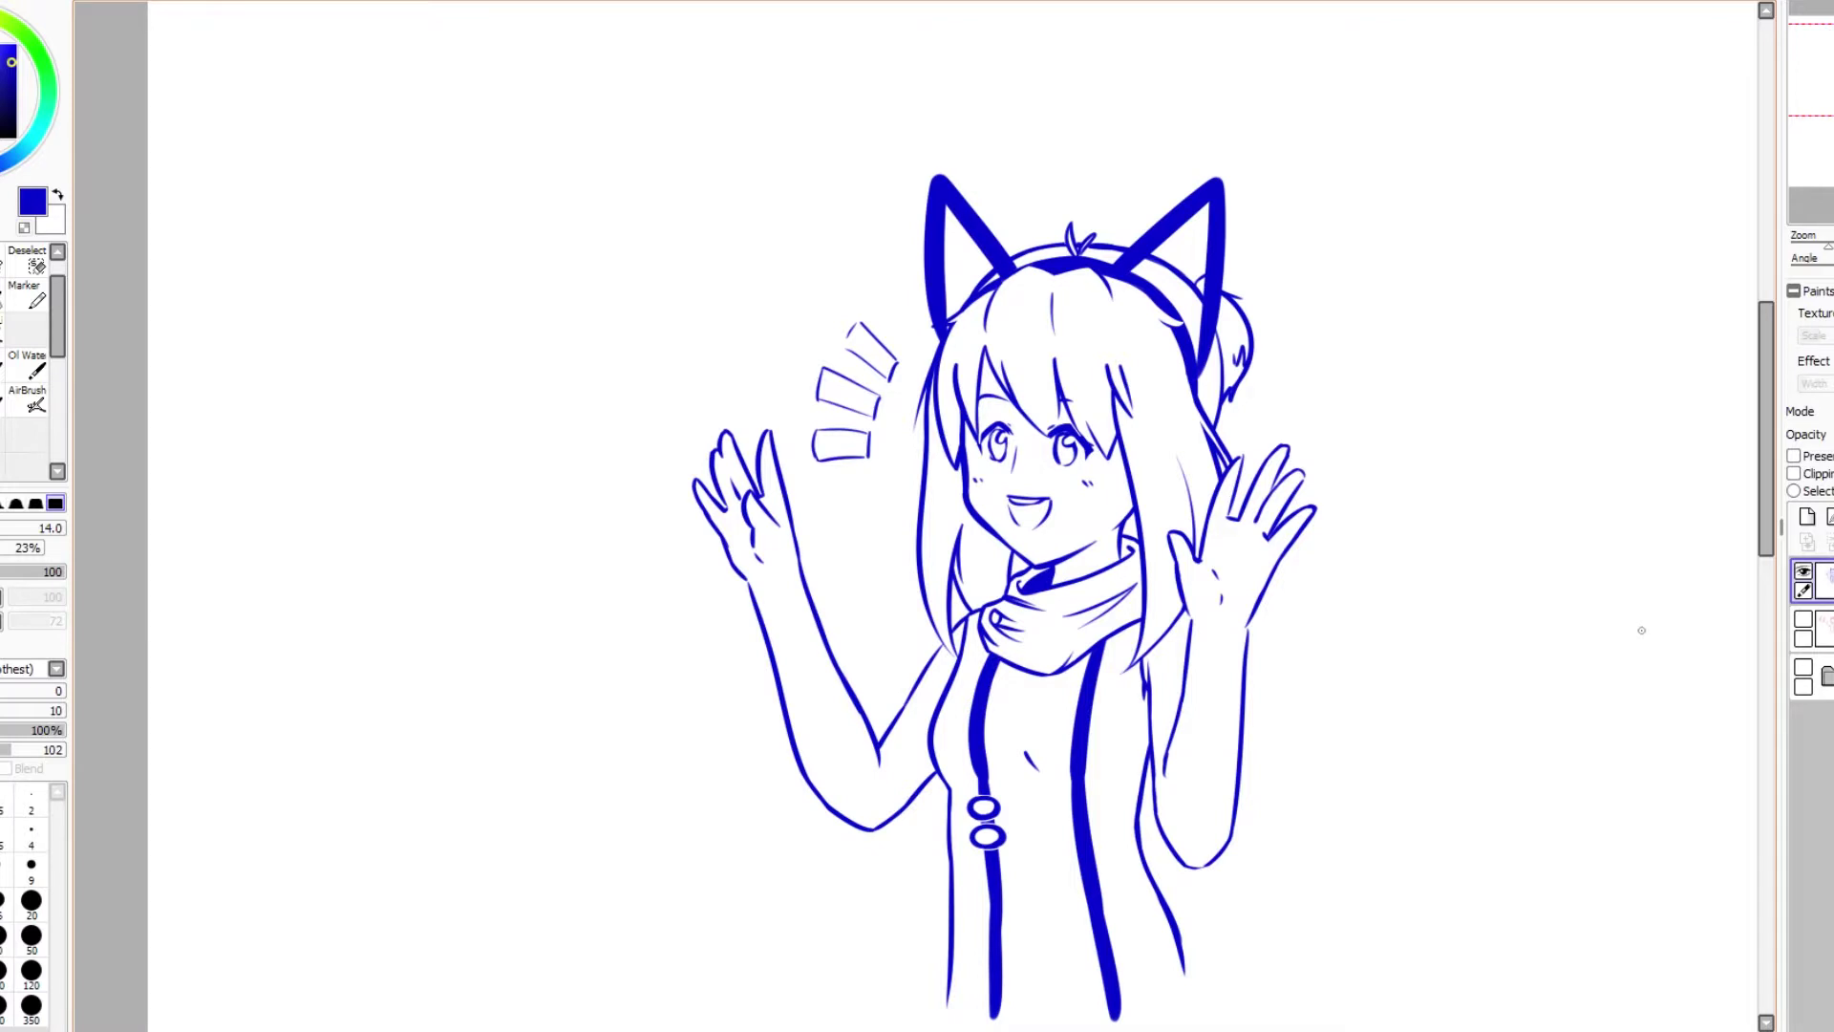
Step: Sketch a second, smaller face with frowning eyes, a small mouth and a pointed jaw on the blank canvas beside the first figure
{"action": "scroll", "coordinate": [647, 12], "scroll_direction": "down", "scroll_amount": 1}
{"action": "key", "text": "minus"}
{"action": "key", "text": "minus"}
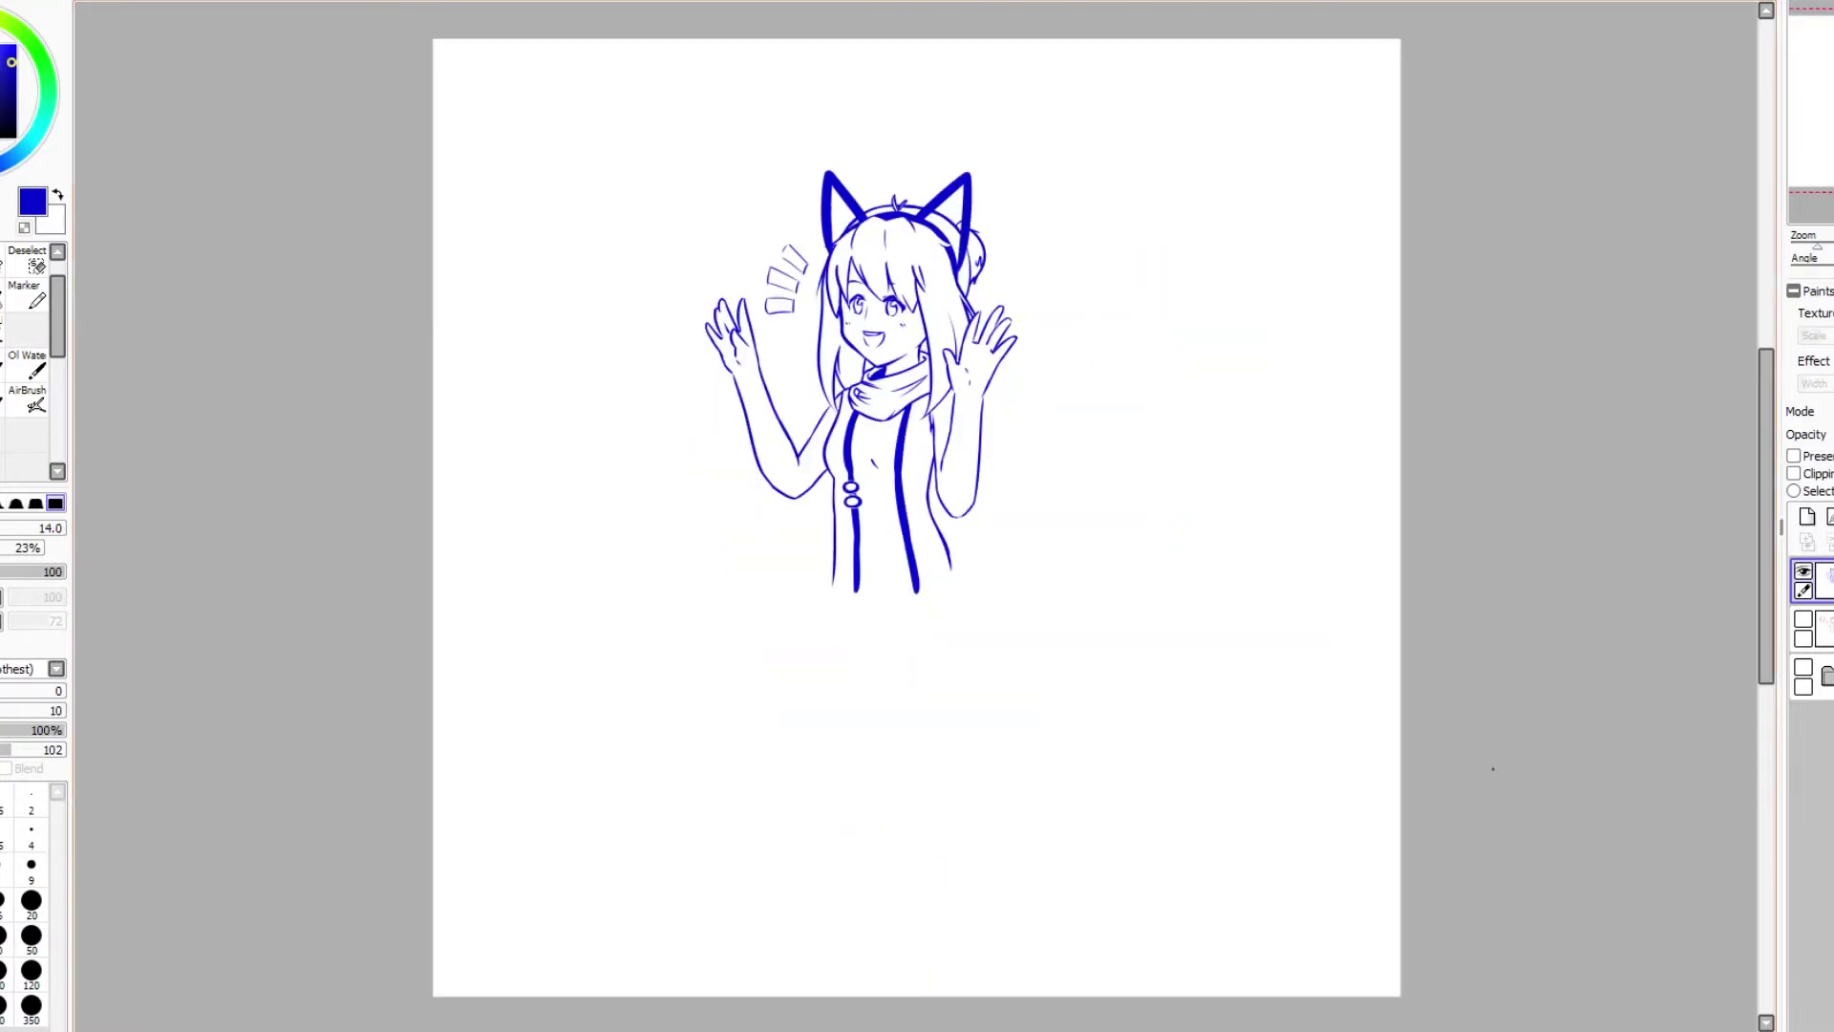
{"action": "key", "text": "plus"}
{"action": "key", "text": "plus"}
{"action": "key", "text": "plus"}
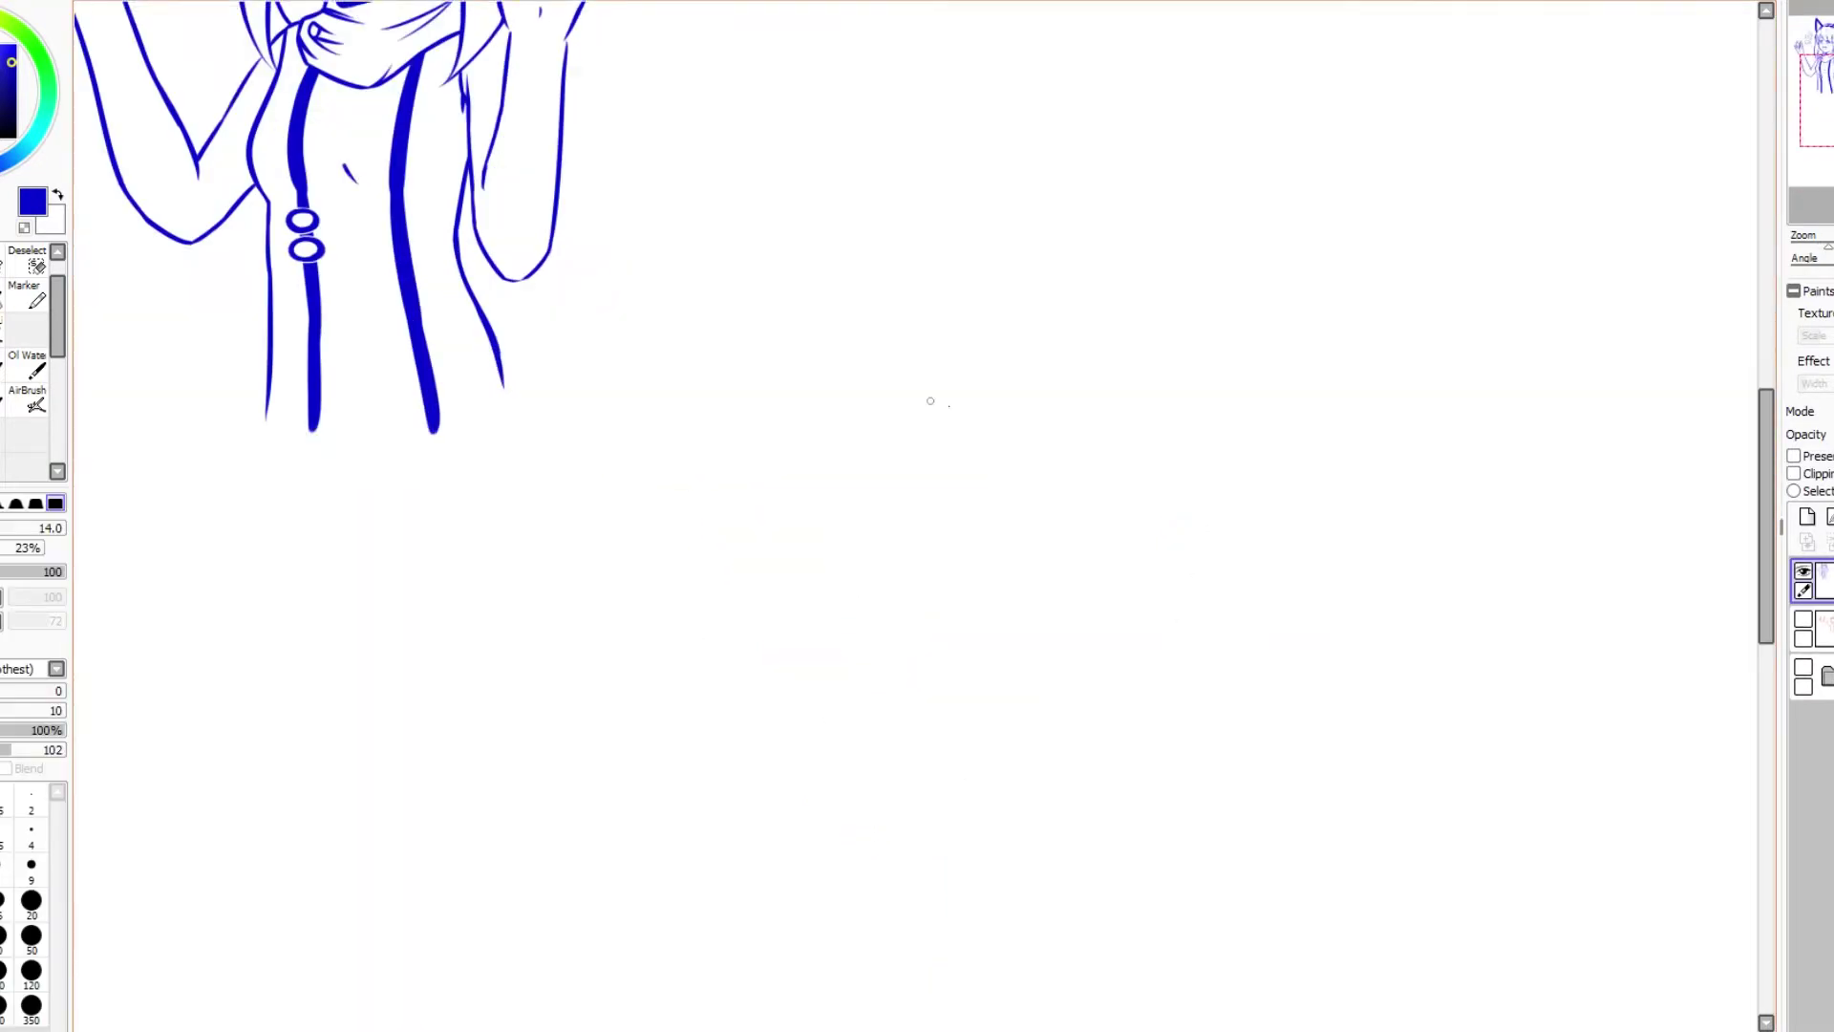
{"action": "scroll", "coordinate": [1606, 623], "scroll_direction": "left", "scroll_amount": 2}
{"action": "scroll", "coordinate": [1269, 835], "scroll_direction": "right", "scroll_amount": 2}
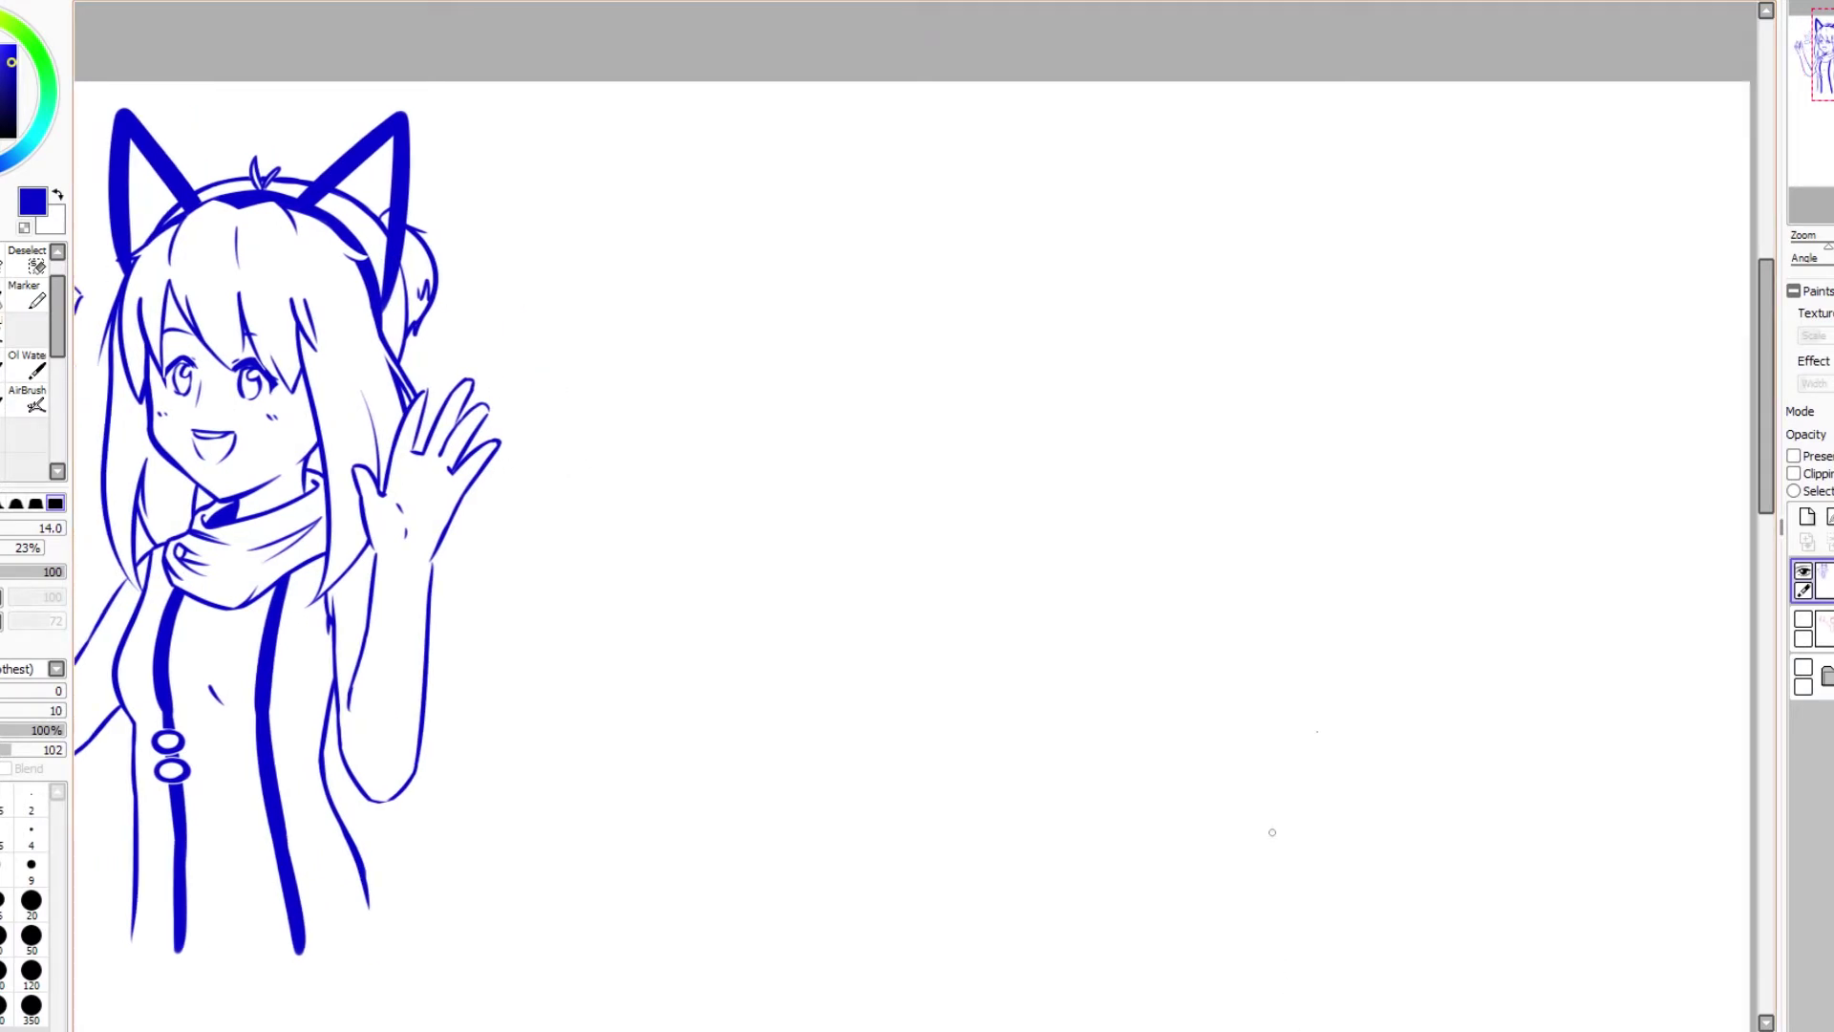
{"action": "mouse_move", "coordinate": [1318, 347]}
{"action": "left_mouse_down"}
{"action": "mouse_move", "coordinate": [1249, 492]}
{"action": "mouse_move", "coordinate": [1309, 406]}
{"action": "mouse_move", "coordinate": [1182, 447]}
{"action": "left_mouse_up"}
{"action": "key", "text": "ctrl+z"}
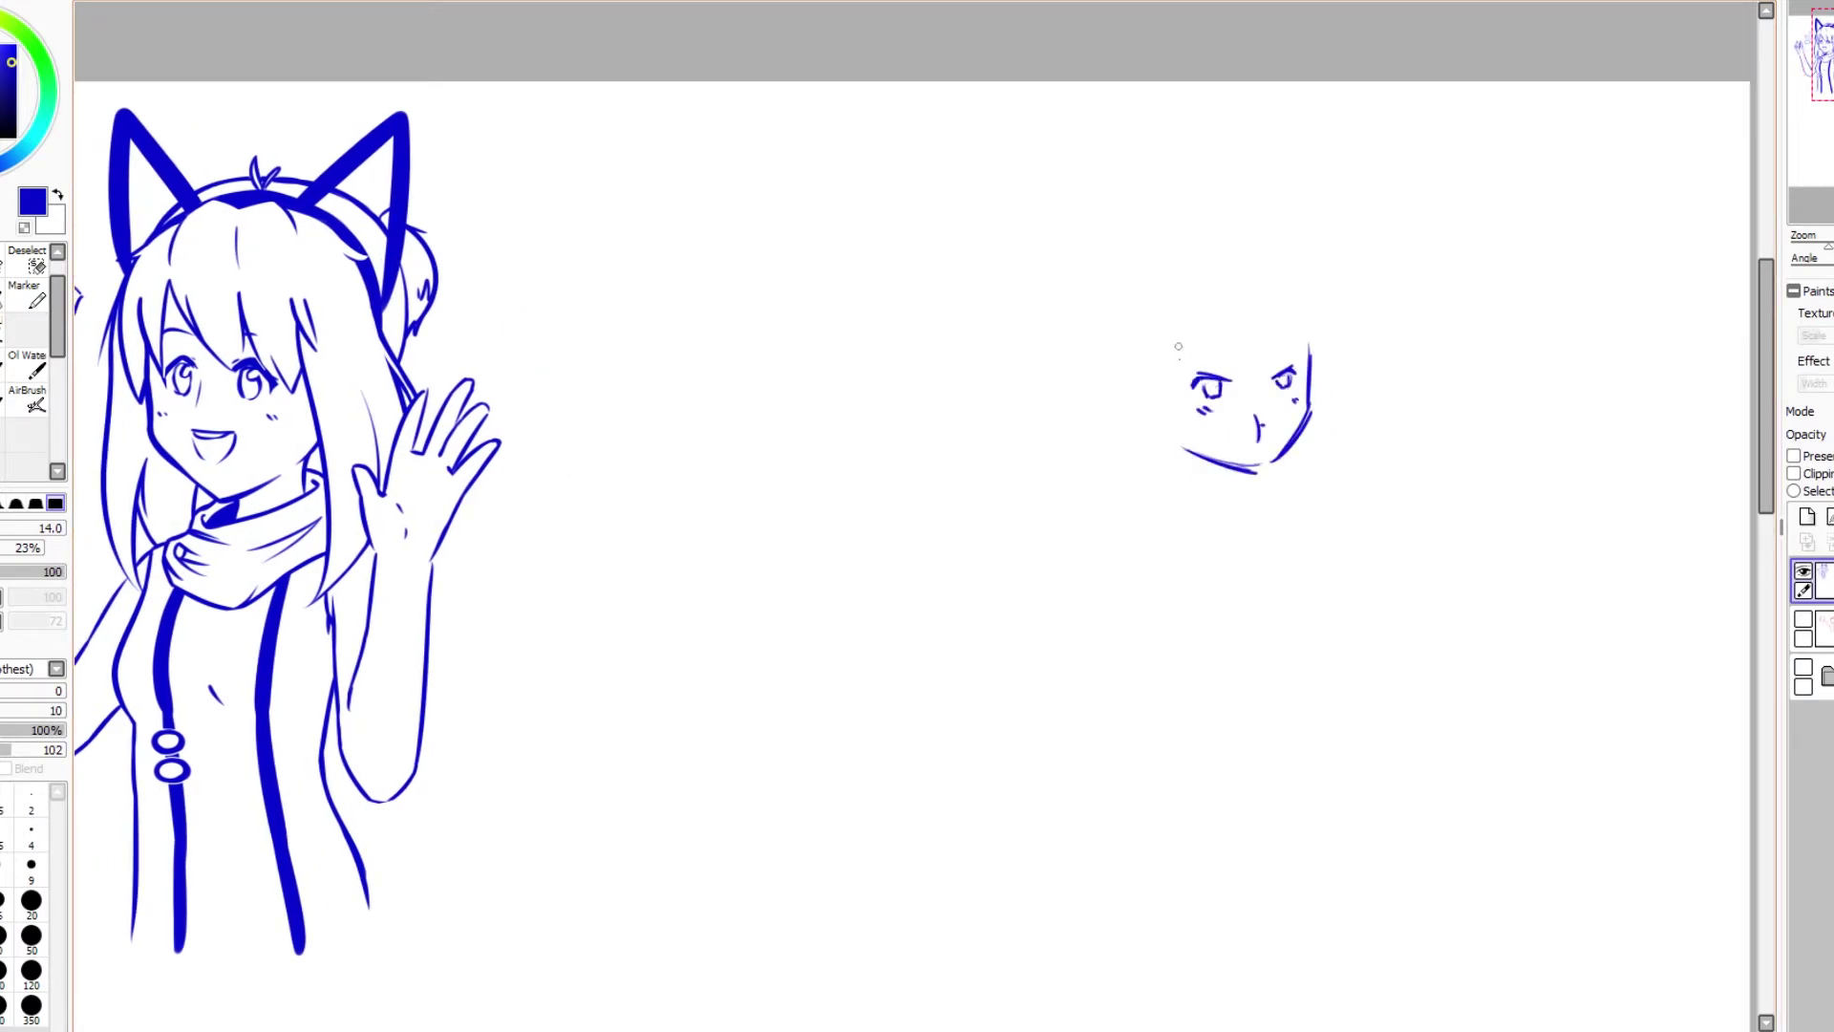
Step: Sketch the second character's jagged fringe and straight side locks, undoing the stray strokes under the chin
{"action": "mouse_move", "coordinate": [1180, 346]}
{"action": "left_mouse_down"}
{"action": "mouse_move", "coordinate": [1186, 515]}
{"action": "mouse_move", "coordinate": [1271, 367]}
{"action": "left_mouse_up"}
{"action": "mouse_move", "coordinate": [1309, 346]}
{"action": "left_mouse_down"}
{"action": "mouse_move", "coordinate": [1309, 499]}
{"action": "mouse_move", "coordinate": [1333, 440]}
{"action": "left_mouse_up"}
{"action": "left_click_drag", "start_coordinate": [1328, 344], "coordinate": [1333, 468]}
{"action": "left_click_drag", "start_coordinate": [1158, 308], "coordinate": [1187, 516]}
{"action": "left_click_drag", "start_coordinate": [1196, 334], "coordinate": [1167, 378]}
{"action": "left_click_drag", "start_coordinate": [1151, 352], "coordinate": [1142, 391]}
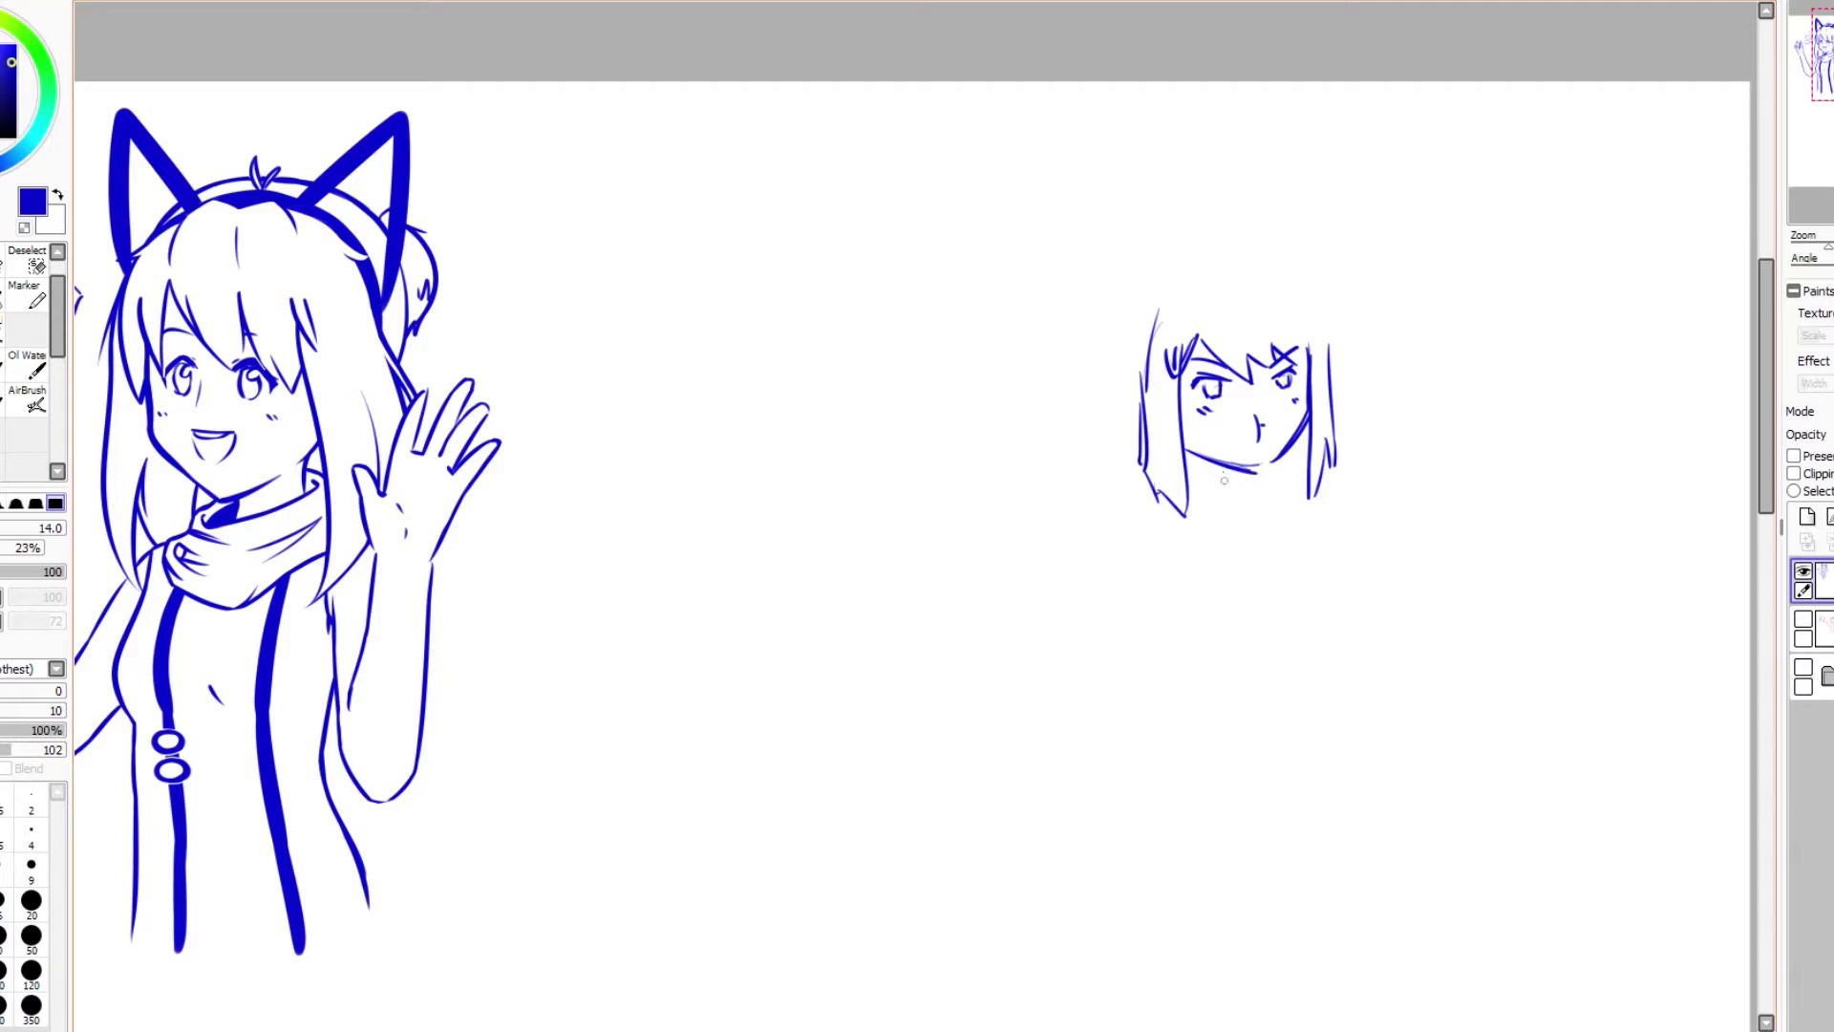
{"action": "left_click_drag", "start_coordinate": [1184, 447], "coordinate": [1277, 464]}
{"action": "key", "text": "ctrl+z"}
{"action": "key", "text": "ctrl+z"}
Step: Draw the second character's rounded head outline, two pointed cat ears and the curved side bun
{"action": "left_click_drag", "start_coordinate": [1213, 277], "coordinate": [1139, 387]}
{"action": "left_click_drag", "start_coordinate": [1322, 336], "coordinate": [1328, 355]}
{"action": "left_click_drag", "start_coordinate": [1200, 279], "coordinate": [1328, 346]}
{"action": "left_click_drag", "start_coordinate": [1189, 279], "coordinate": [1139, 351]}
{"action": "left_click_drag", "start_coordinate": [1276, 278], "coordinate": [1321, 329]}
{"action": "mouse_move", "coordinate": [1142, 327]}
{"action": "left_mouse_down"}
{"action": "mouse_move", "coordinate": [1125, 418]}
{"action": "mouse_move", "coordinate": [1234, 270]}
{"action": "left_mouse_up"}
{"action": "left_click_drag", "start_coordinate": [1124, 332], "coordinate": [1126, 405]}
Step: Sketch the second character's neck and wrapped scarf, and put an anger mark on the forehead
{"action": "left_click_drag", "start_coordinate": [1200, 457], "coordinate": [1204, 477]}
{"action": "left_click_drag", "start_coordinate": [1242, 470], "coordinate": [1341, 466]}
{"action": "scroll", "coordinate": [1216, 416], "scroll_direction": "up", "scroll_amount": 2}
{"action": "mouse_move", "coordinate": [1249, 674]}
{"action": "left_mouse_down"}
{"action": "mouse_move", "coordinate": [1298, 690]}
{"action": "mouse_move", "coordinate": [1318, 669]}
{"action": "mouse_move", "coordinate": [1334, 689]}
{"action": "left_mouse_up"}
{"action": "mouse_move", "coordinate": [1151, 719]}
{"action": "left_mouse_down"}
{"action": "mouse_move", "coordinate": [1174, 674]}
{"action": "mouse_move", "coordinate": [1301, 726]}
{"action": "left_mouse_up"}
{"action": "left_click_drag", "start_coordinate": [1194, 688], "coordinate": [1294, 714]}
{"action": "left_click_drag", "start_coordinate": [1320, 326], "coordinate": [1335, 352]}
{"action": "left_click_drag", "start_coordinate": [1347, 324], "coordinate": [1356, 368]}
{"action": "scroll", "coordinate": [1342, 368], "scroll_direction": "down", "scroll_amount": 3}
Step: Sketch the shoulders, torso sides and folded arms under the second character's scarf, undoing the misplaced strokes
{"action": "left_click_drag", "start_coordinate": [1433, 621], "coordinate": [1326, 556]}
{"action": "key", "text": "ctrl+z"}
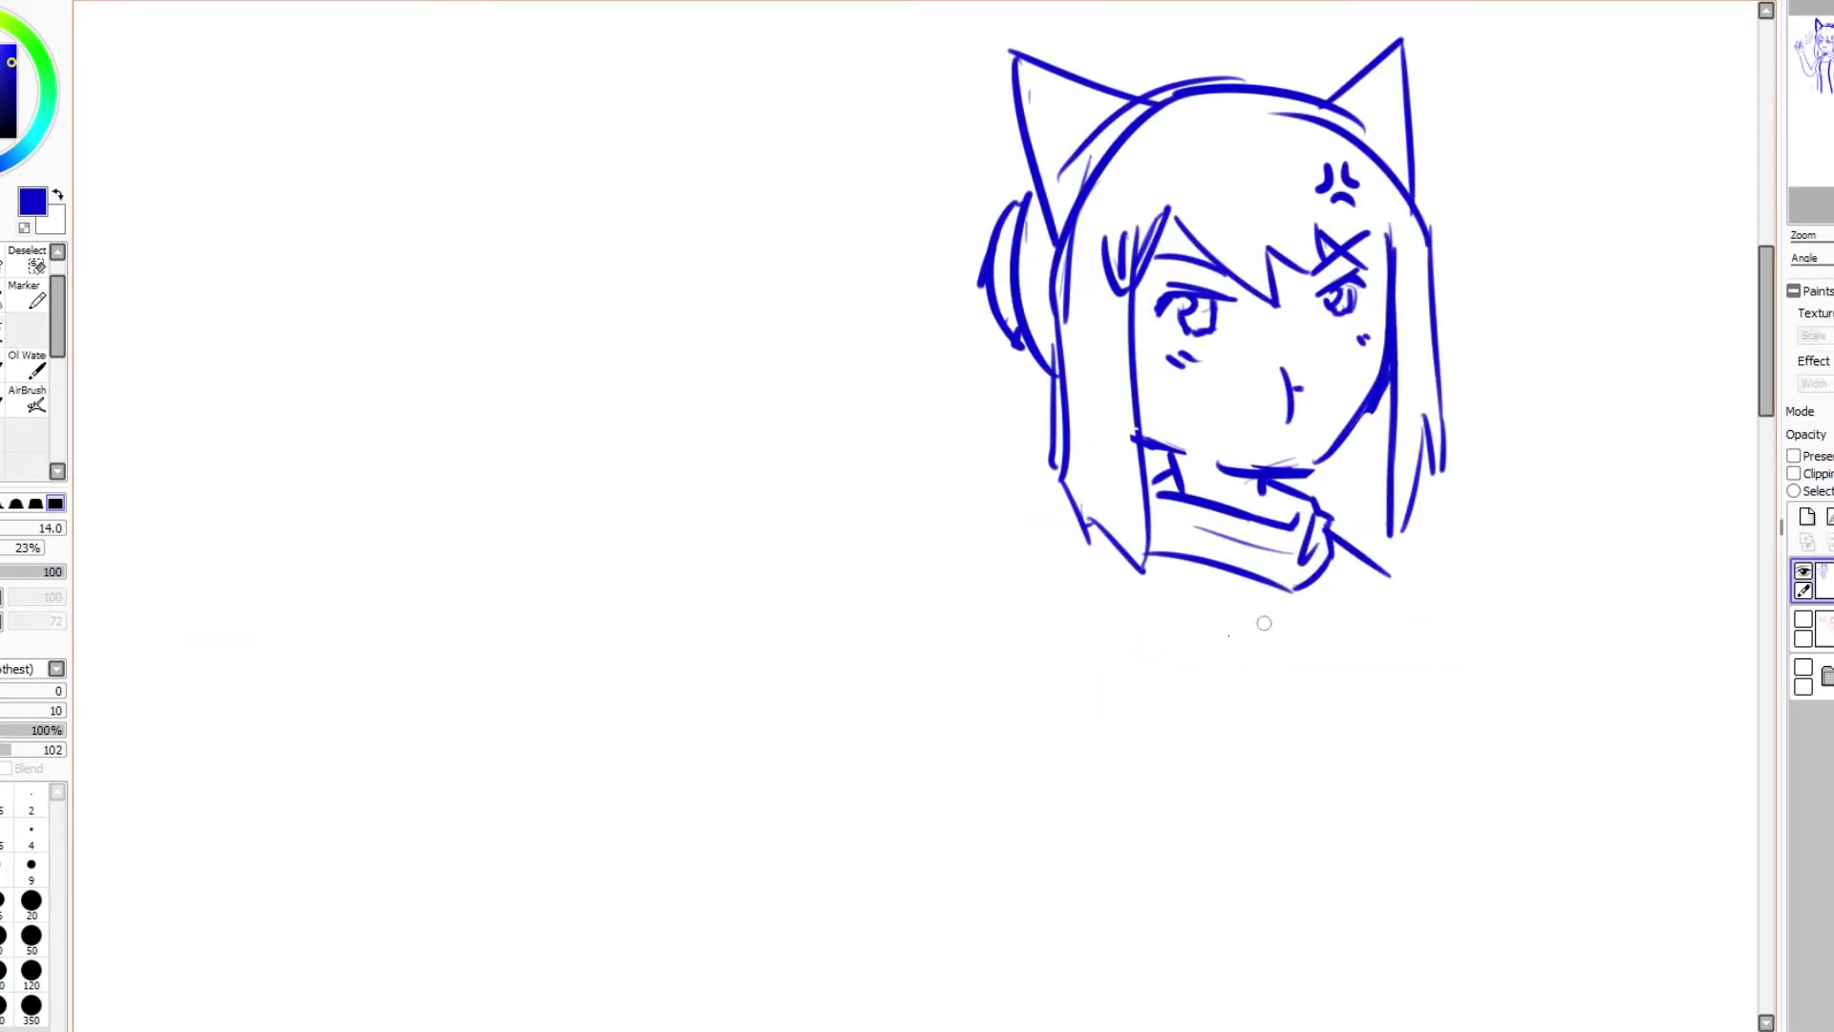
{"action": "mouse_move", "coordinate": [1145, 638]}
{"action": "left_mouse_down"}
{"action": "mouse_move", "coordinate": [1128, 703]}
{"action": "mouse_move", "coordinate": [1205, 696]}
{"action": "mouse_move", "coordinate": [1162, 708]}
{"action": "mouse_move", "coordinate": [1212, 645]}
{"action": "left_mouse_up"}
{"action": "key", "text": "ctrl+z"}
{"action": "left_click_drag", "start_coordinate": [1079, 547], "coordinate": [1067, 734]}
{"action": "left_click_drag", "start_coordinate": [1142, 589], "coordinate": [1132, 658]}
{"action": "left_click_drag", "start_coordinate": [1342, 594], "coordinate": [1353, 674]}
{"action": "left_click_drag", "start_coordinate": [1330, 530], "coordinate": [1411, 709]}
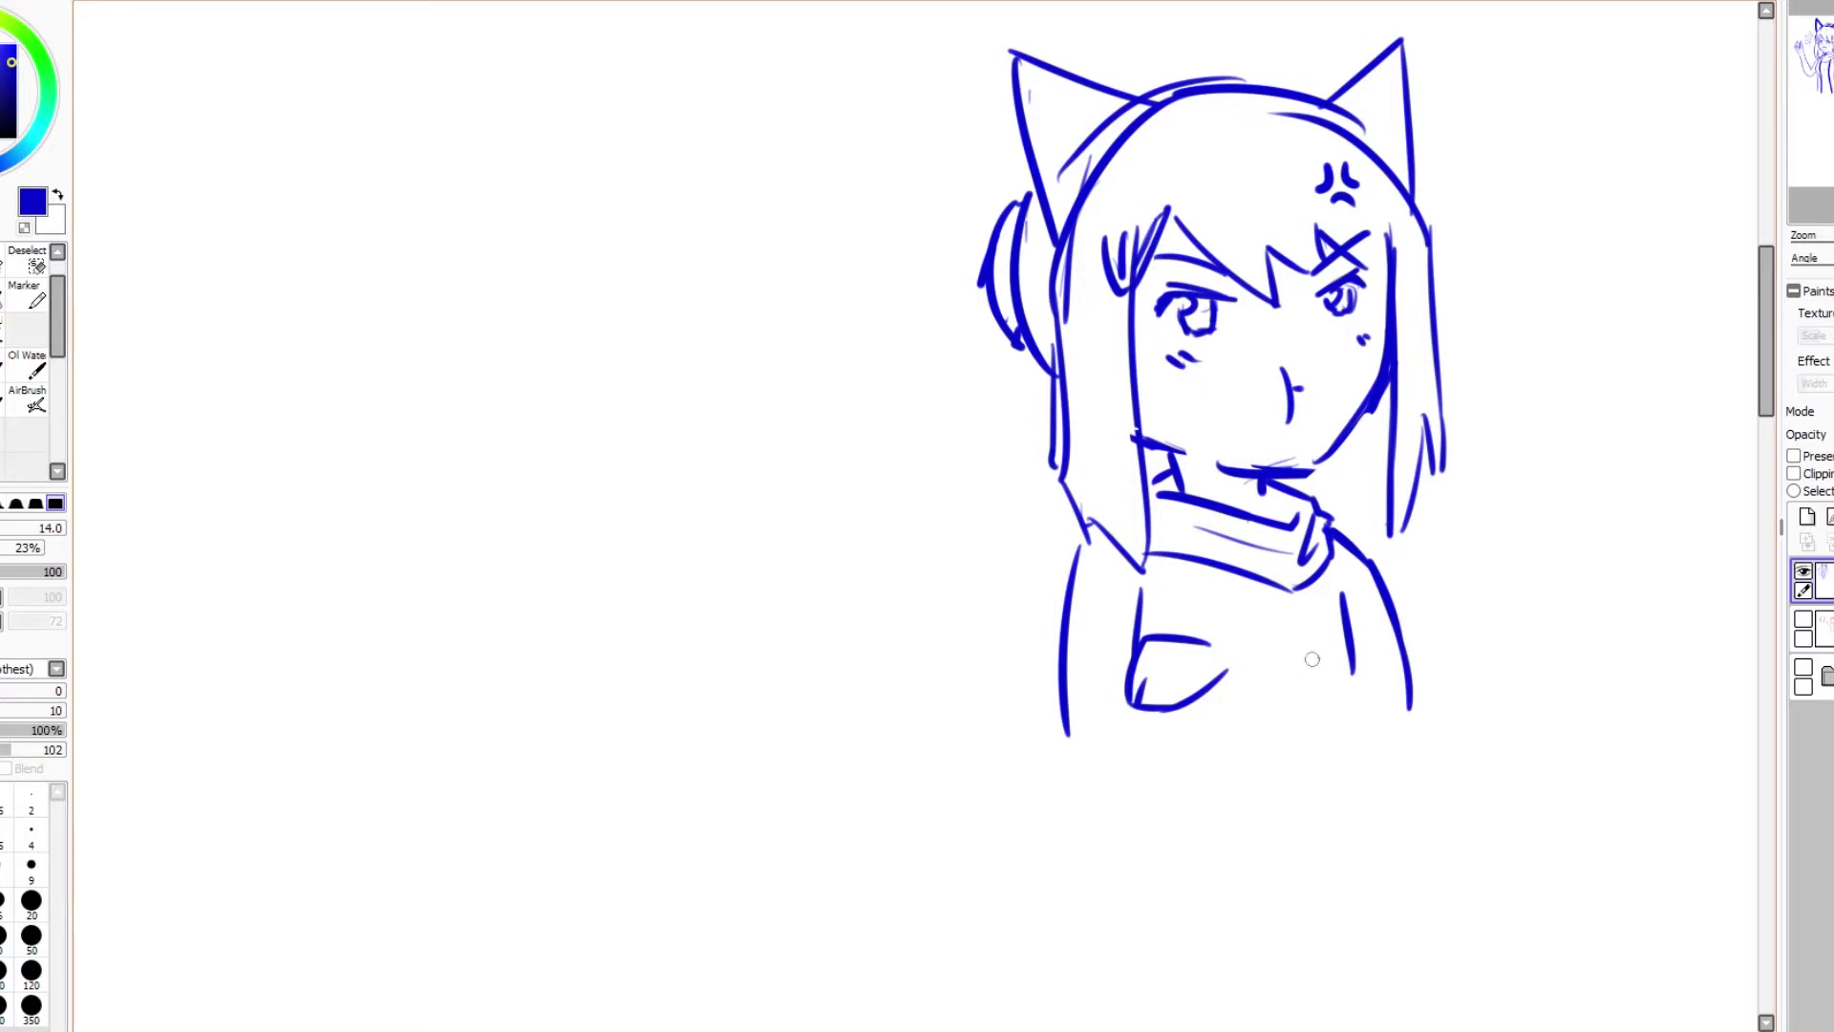
{"action": "mouse_move", "coordinate": [1351, 655]}
{"action": "left_mouse_down"}
{"action": "mouse_move", "coordinate": [1194, 700]}
{"action": "mouse_move", "coordinate": [1349, 702]}
{"action": "mouse_move", "coordinate": [1060, 674]}
{"action": "left_mouse_up"}
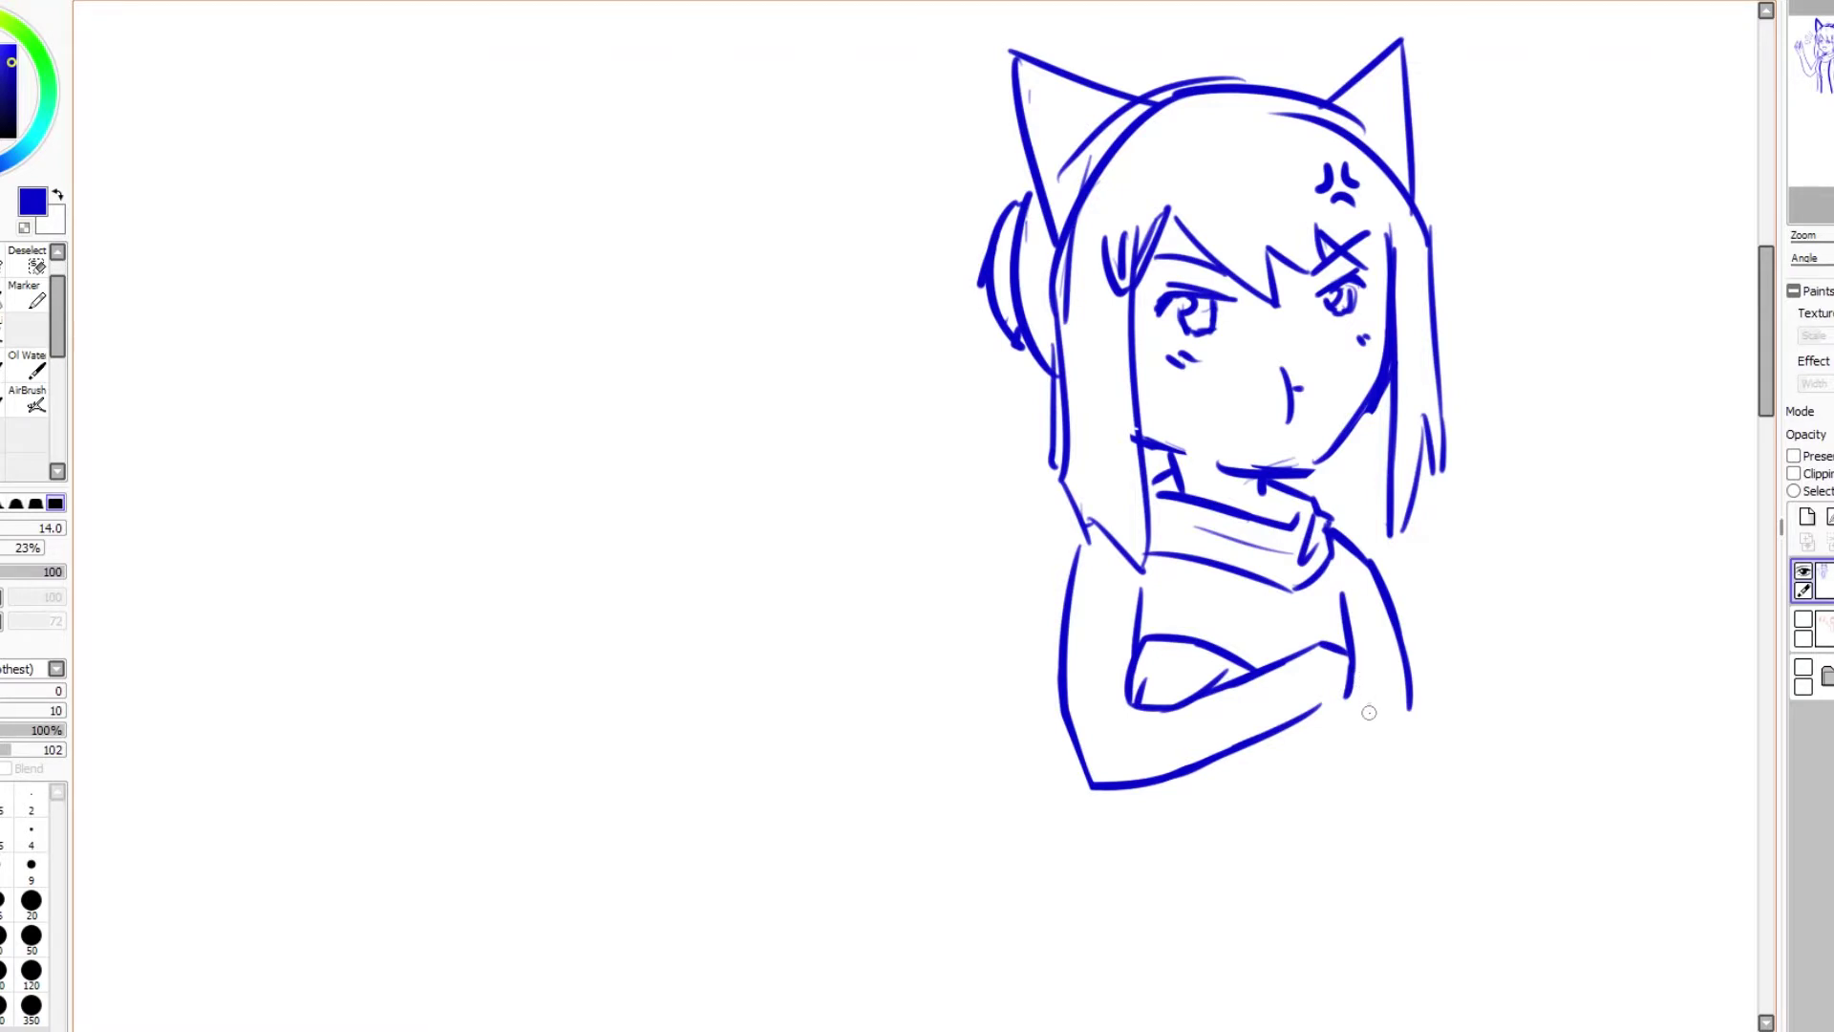
Step: Thicken the second character's jaw, chin and inner side locks, and add a strand to the left lock
{"action": "left_click_drag", "start_coordinate": [1316, 464], "coordinate": [1388, 531]}
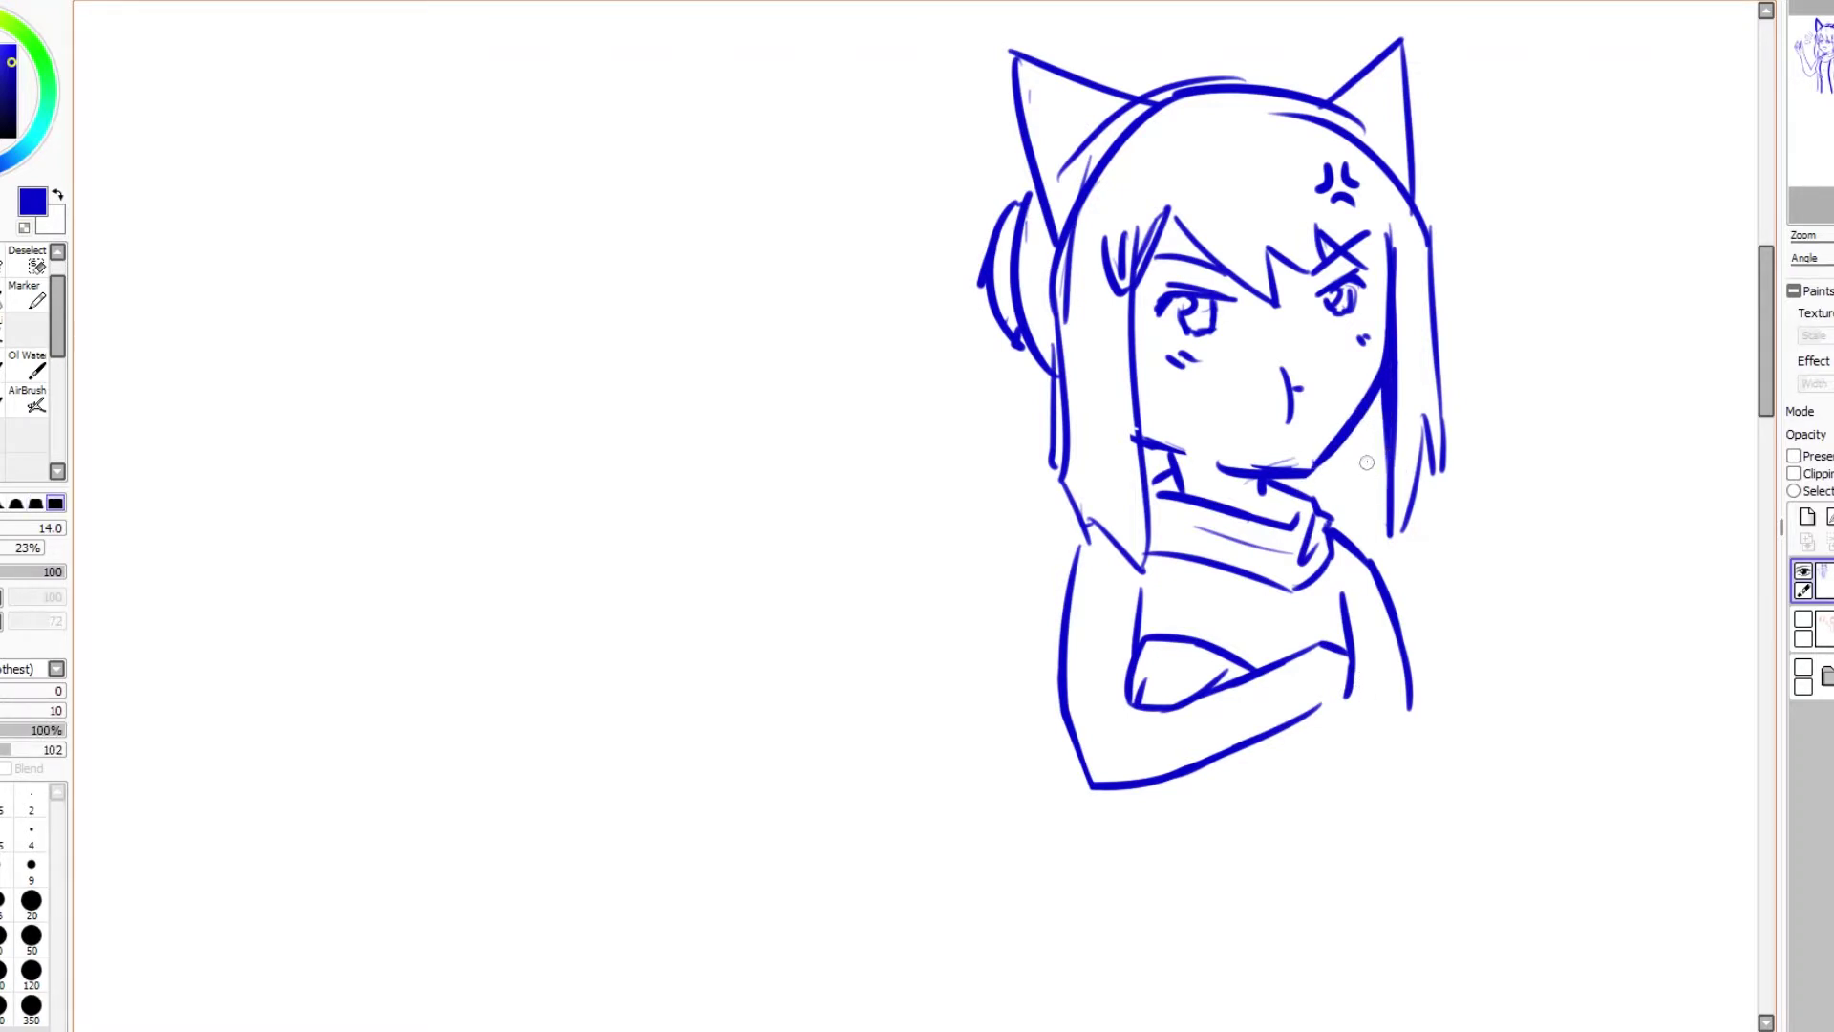
{"action": "left_click_drag", "start_coordinate": [1375, 232], "coordinate": [1391, 296]}
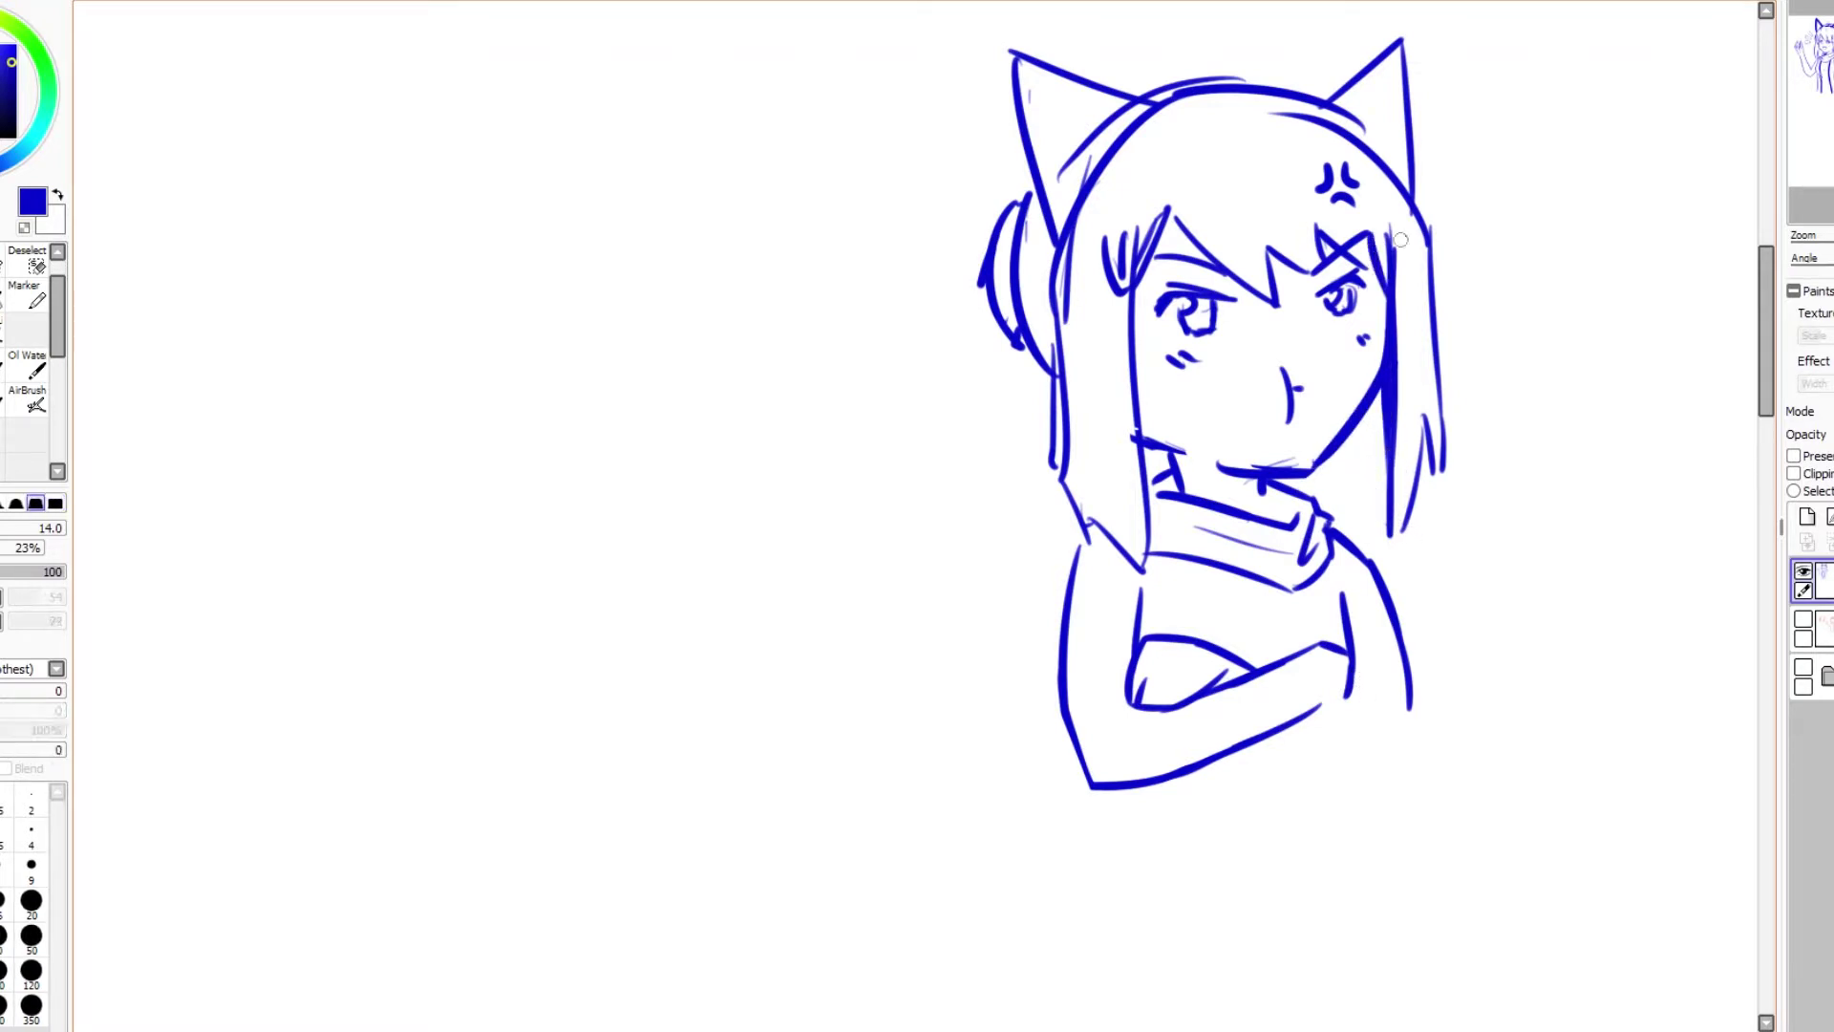
{"action": "left_click_drag", "start_coordinate": [1218, 466], "coordinate": [1311, 472]}
{"action": "left_click_drag", "start_coordinate": [1137, 401], "coordinate": [1149, 573]}
{"action": "left_click_drag", "start_coordinate": [1089, 454], "coordinate": [1109, 533]}
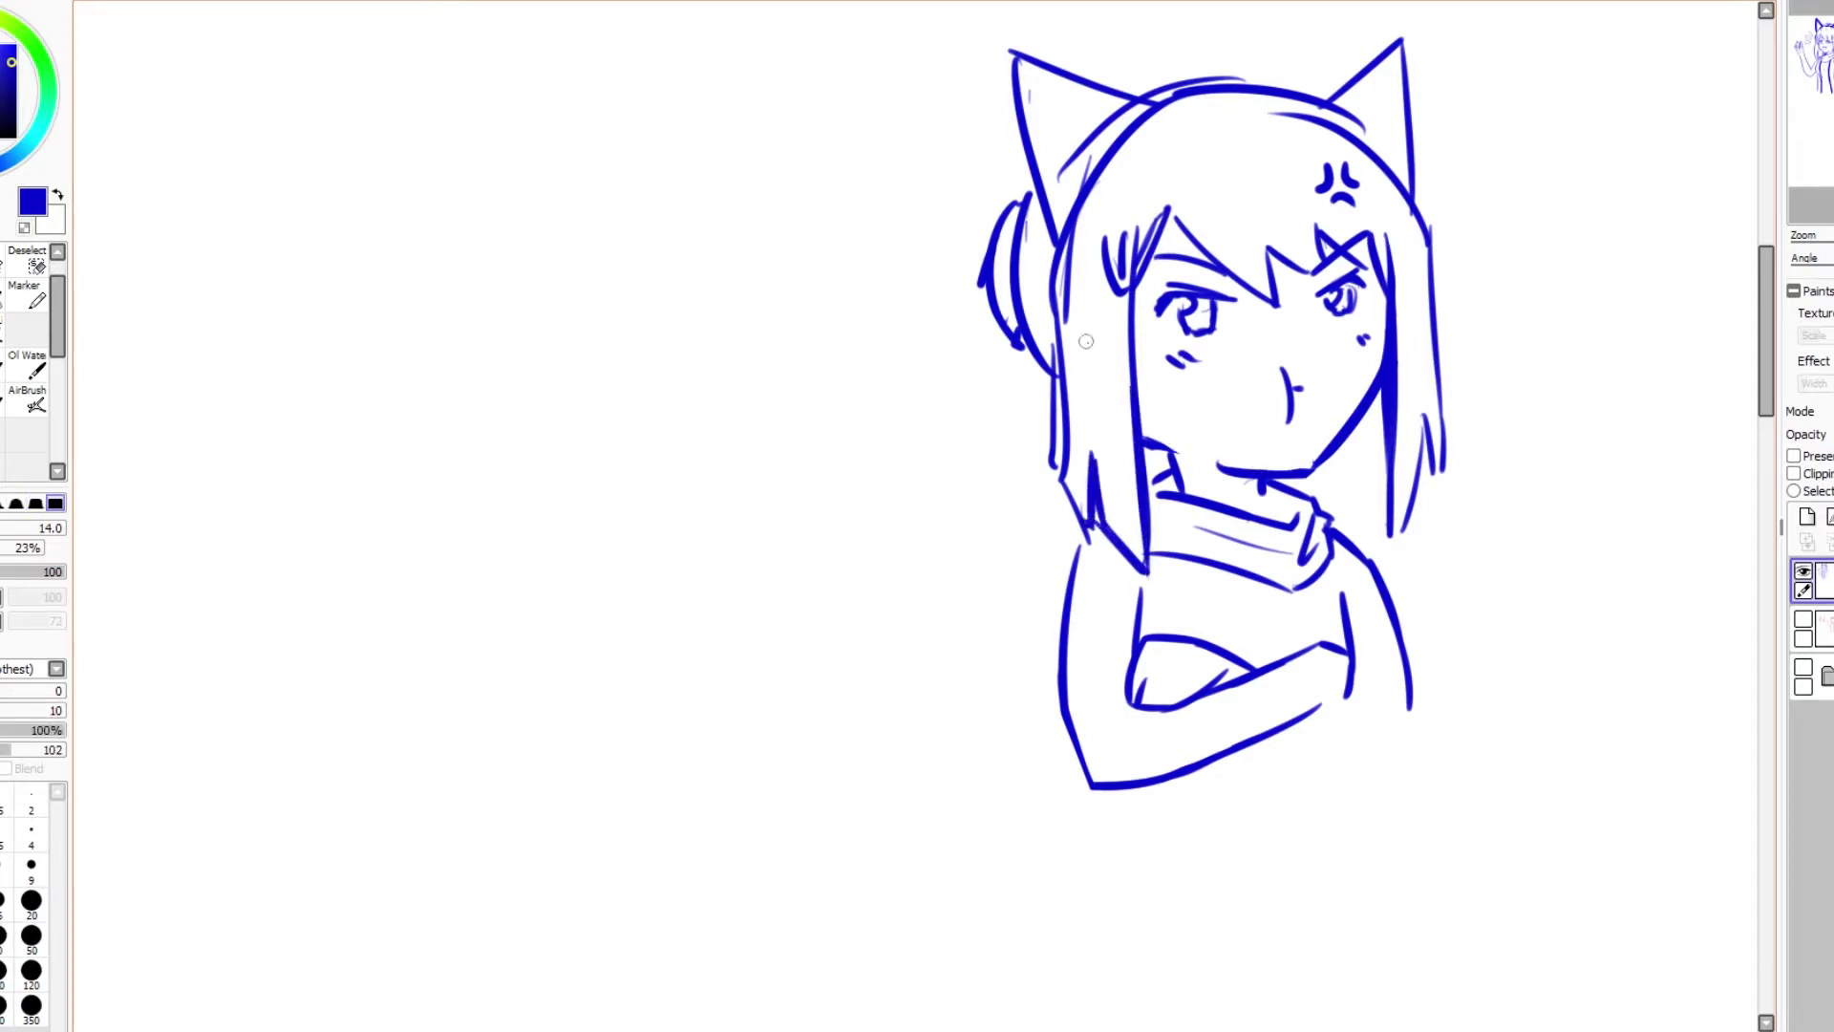
Step: Erase the inner headband line on the right of the second head and redraw the outer head contour
{"action": "key", "text": "e"}
{"action": "left_click_drag", "start_coordinate": [1270, 115], "coordinate": [1394, 191]}
{"action": "key", "text": "e"}
{"action": "left_click_drag", "start_coordinate": [1328, 100], "coordinate": [1428, 243]}
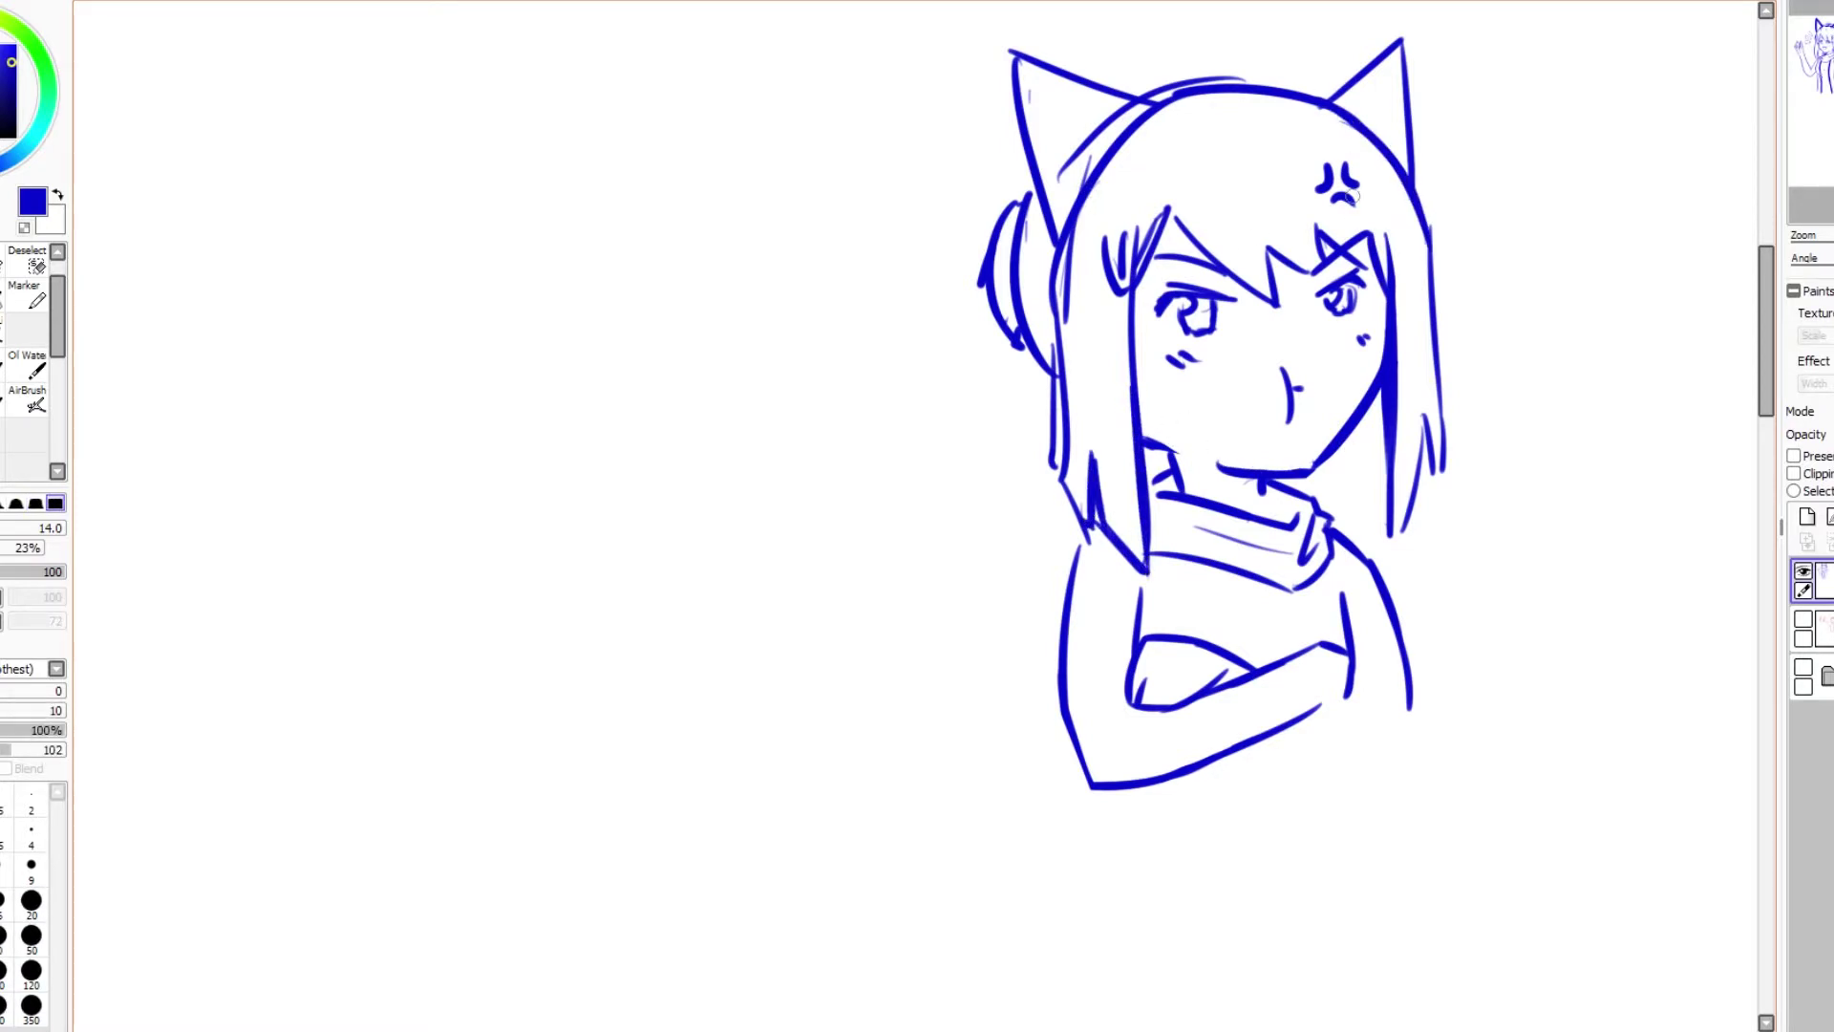
Step: Erase the extra curved strokes left of the fringe and strengthen the left contour of the second head
{"action": "key", "text": "e"}
{"action": "mouse_move", "coordinate": [1155, 286]}
{"action": "left_mouse_down"}
{"action": "mouse_move", "coordinate": [1128, 219]}
{"action": "mouse_move", "coordinate": [1114, 307]}
{"action": "left_mouse_up"}
{"action": "key", "text": "e"}
{"action": "key", "text": "e"}
{"action": "key", "text": "e"}
{"action": "left_click_drag", "start_coordinate": [1095, 183], "coordinate": [1047, 339]}
{"action": "key", "text": "ctrl+z"}
Step: Thicken the outlines of both cat ears on the second character
{"action": "scroll", "coordinate": [1098, 286], "scroll_direction": "up", "scroll_amount": 2}
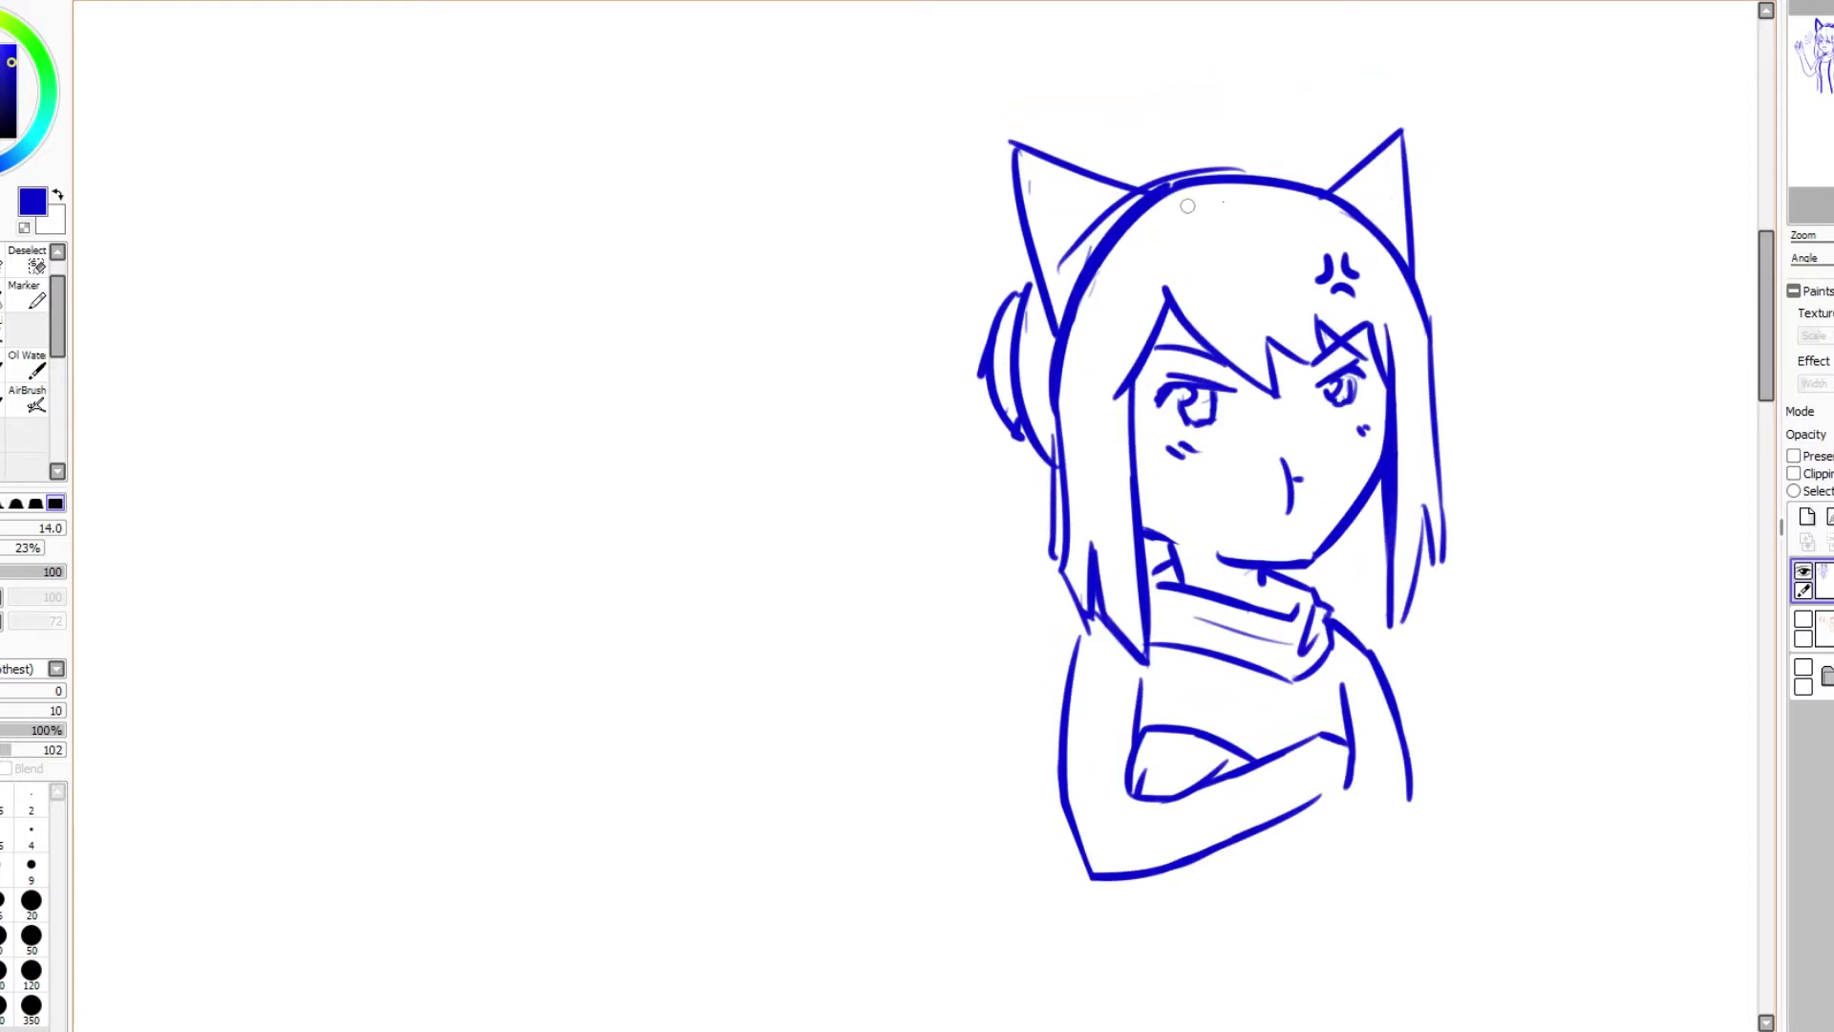
{"action": "mouse_move", "coordinate": [1013, 144]}
{"action": "left_mouse_down"}
{"action": "mouse_move", "coordinate": [1130, 187]}
{"action": "mouse_move", "coordinate": [1055, 342]}
{"action": "left_mouse_up"}
{"action": "mouse_move", "coordinate": [1328, 196]}
{"action": "left_mouse_down"}
{"action": "mouse_move", "coordinate": [1412, 244]}
{"action": "mouse_move", "coordinate": [1411, 269]}
{"action": "left_mouse_up"}
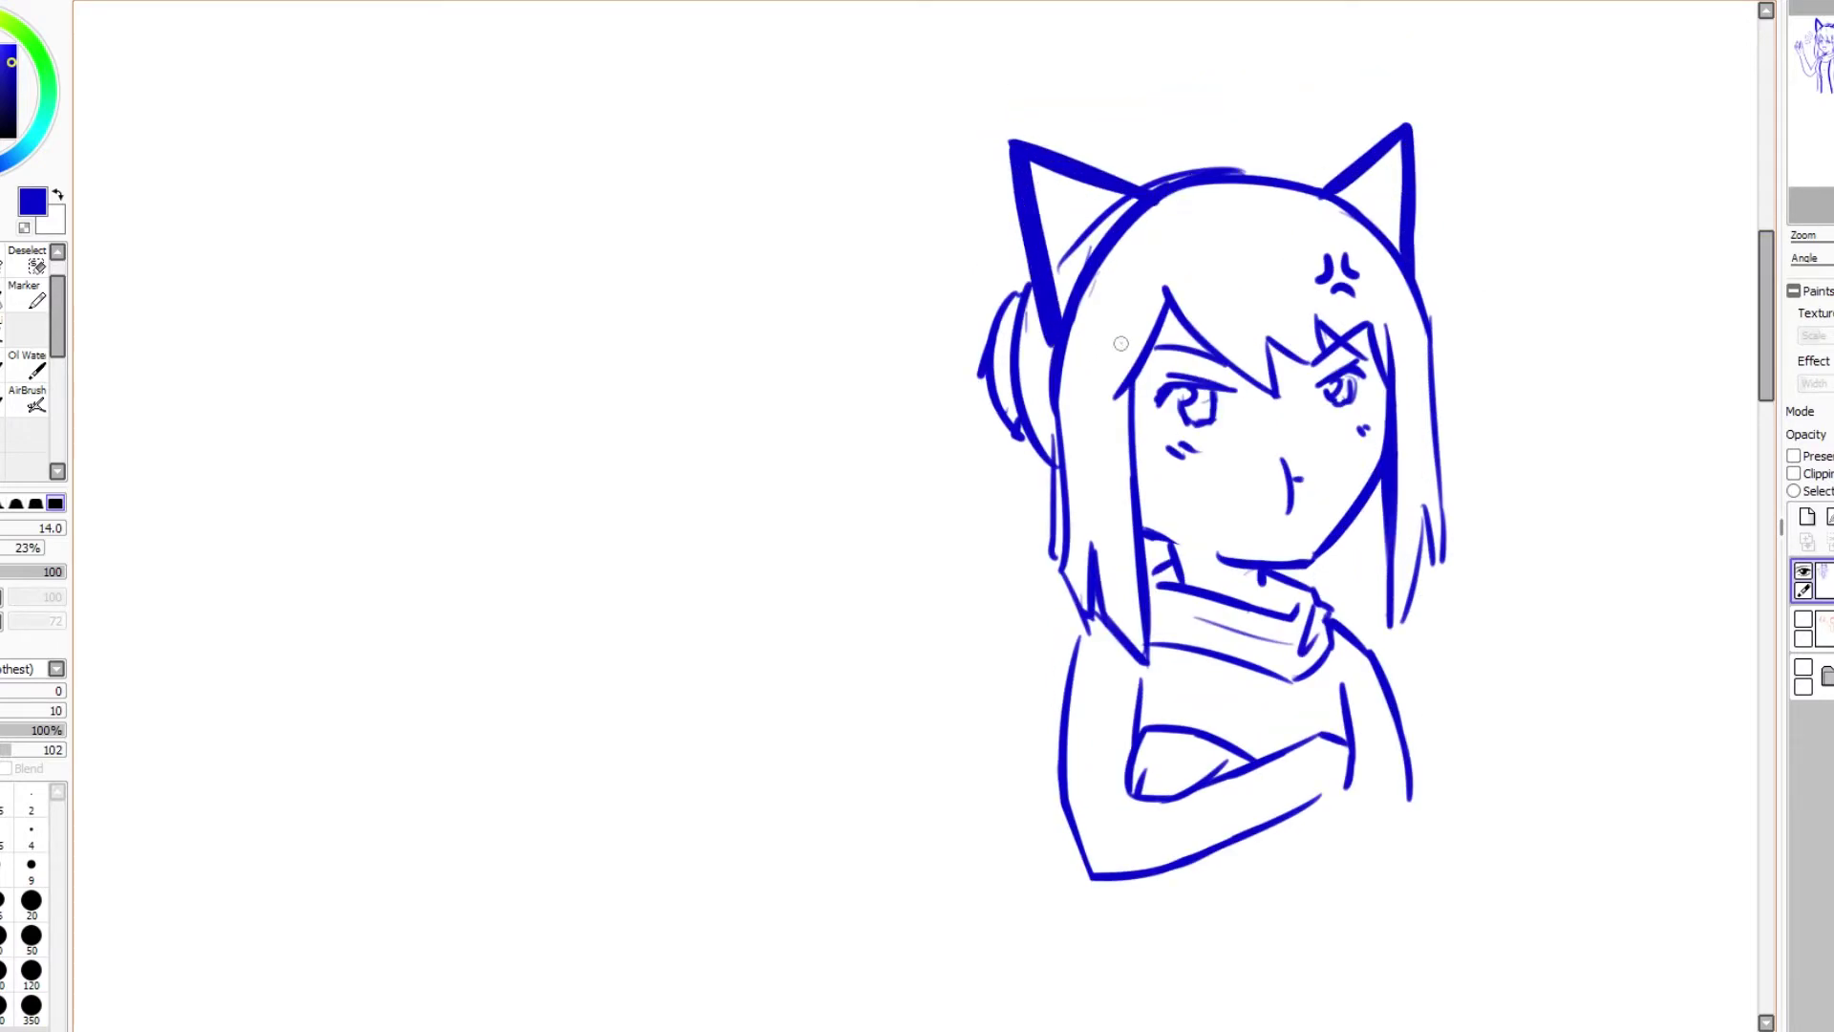
Step: Clean up the irises and upper edges of the second character's frowning eyes
{"action": "key", "text": "e"}
{"action": "left_click_drag", "start_coordinate": [1205, 402], "coordinate": [1183, 393]}
{"action": "key", "text": "e"}
{"action": "left_click_drag", "start_coordinate": [1323, 379], "coordinate": [1349, 361]}
{"action": "scroll", "coordinate": [1195, 390], "scroll_direction": "down", "scroll_amount": 1}
{"action": "key", "text": "e"}
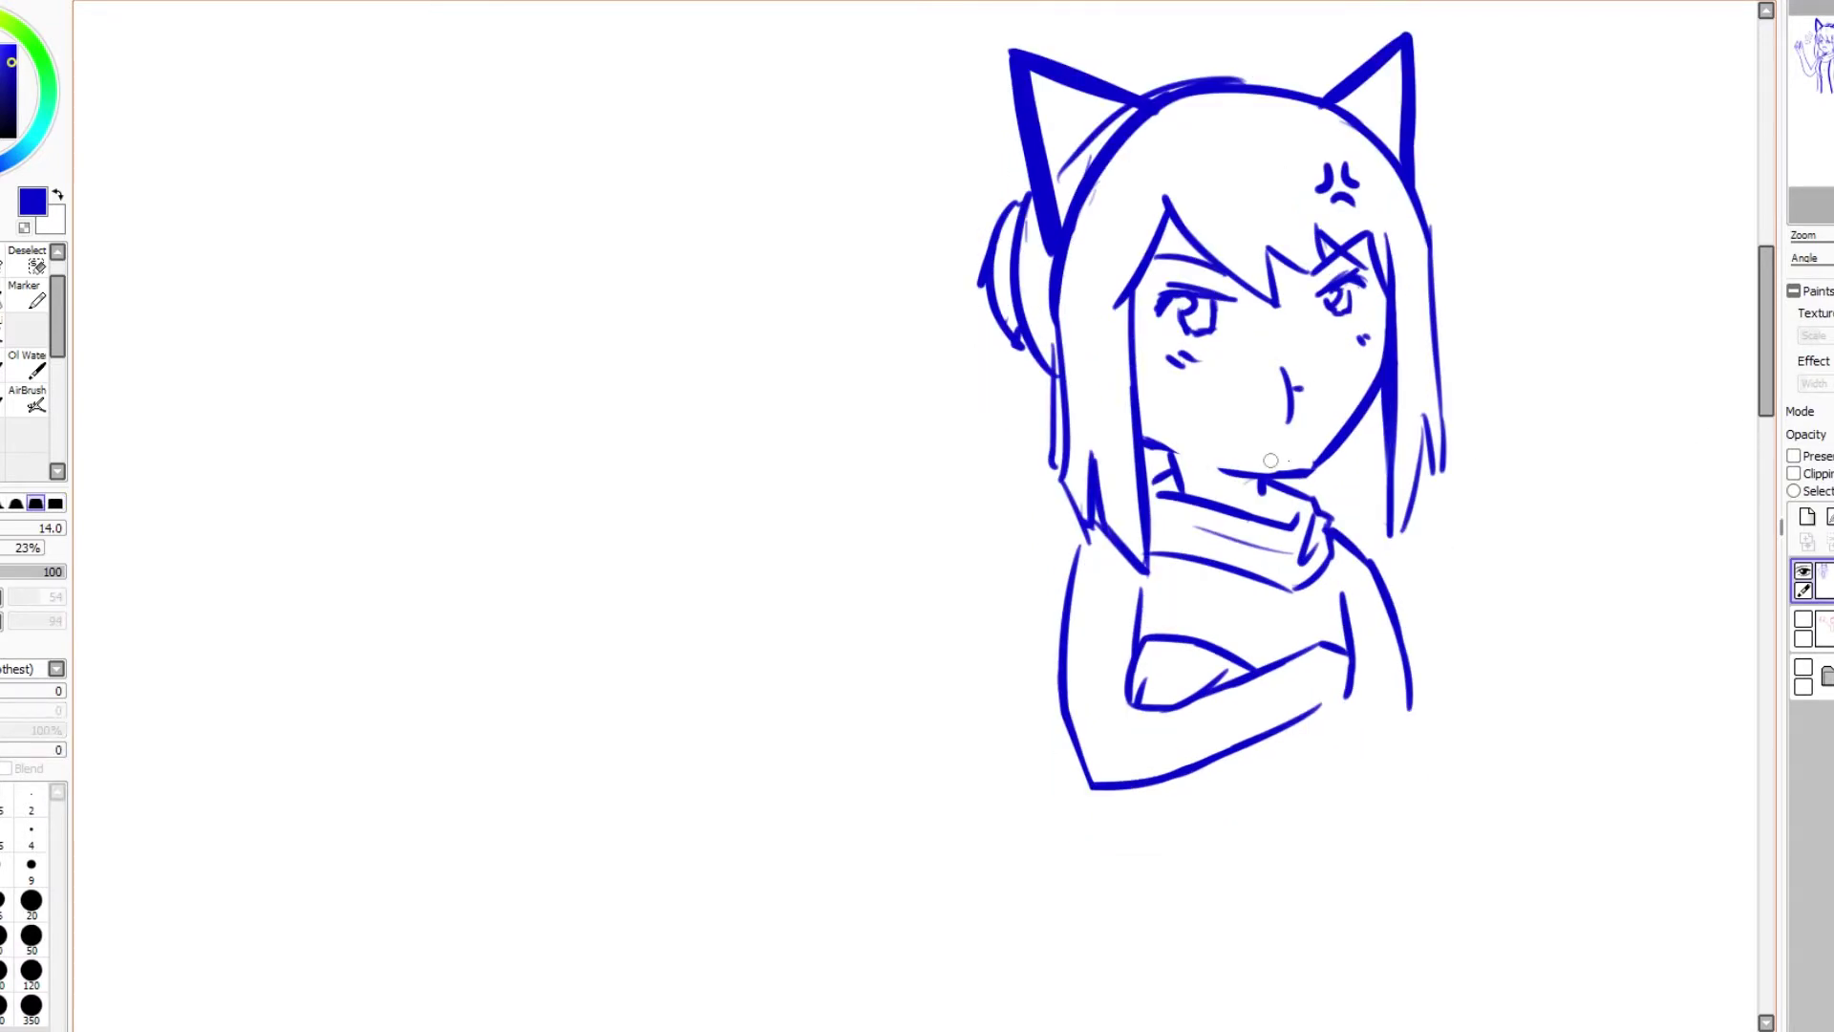
Step: Clean up and redraw the second character's chin line and the scarf edge just beneath it
{"action": "key", "text": "e"}
{"action": "key", "text": "End"}
{"action": "key", "text": "End"}
{"action": "key", "text": "End"}
{"action": "key", "text": "End"}
{"action": "key", "text": "e"}
{"action": "key", "text": "e"}
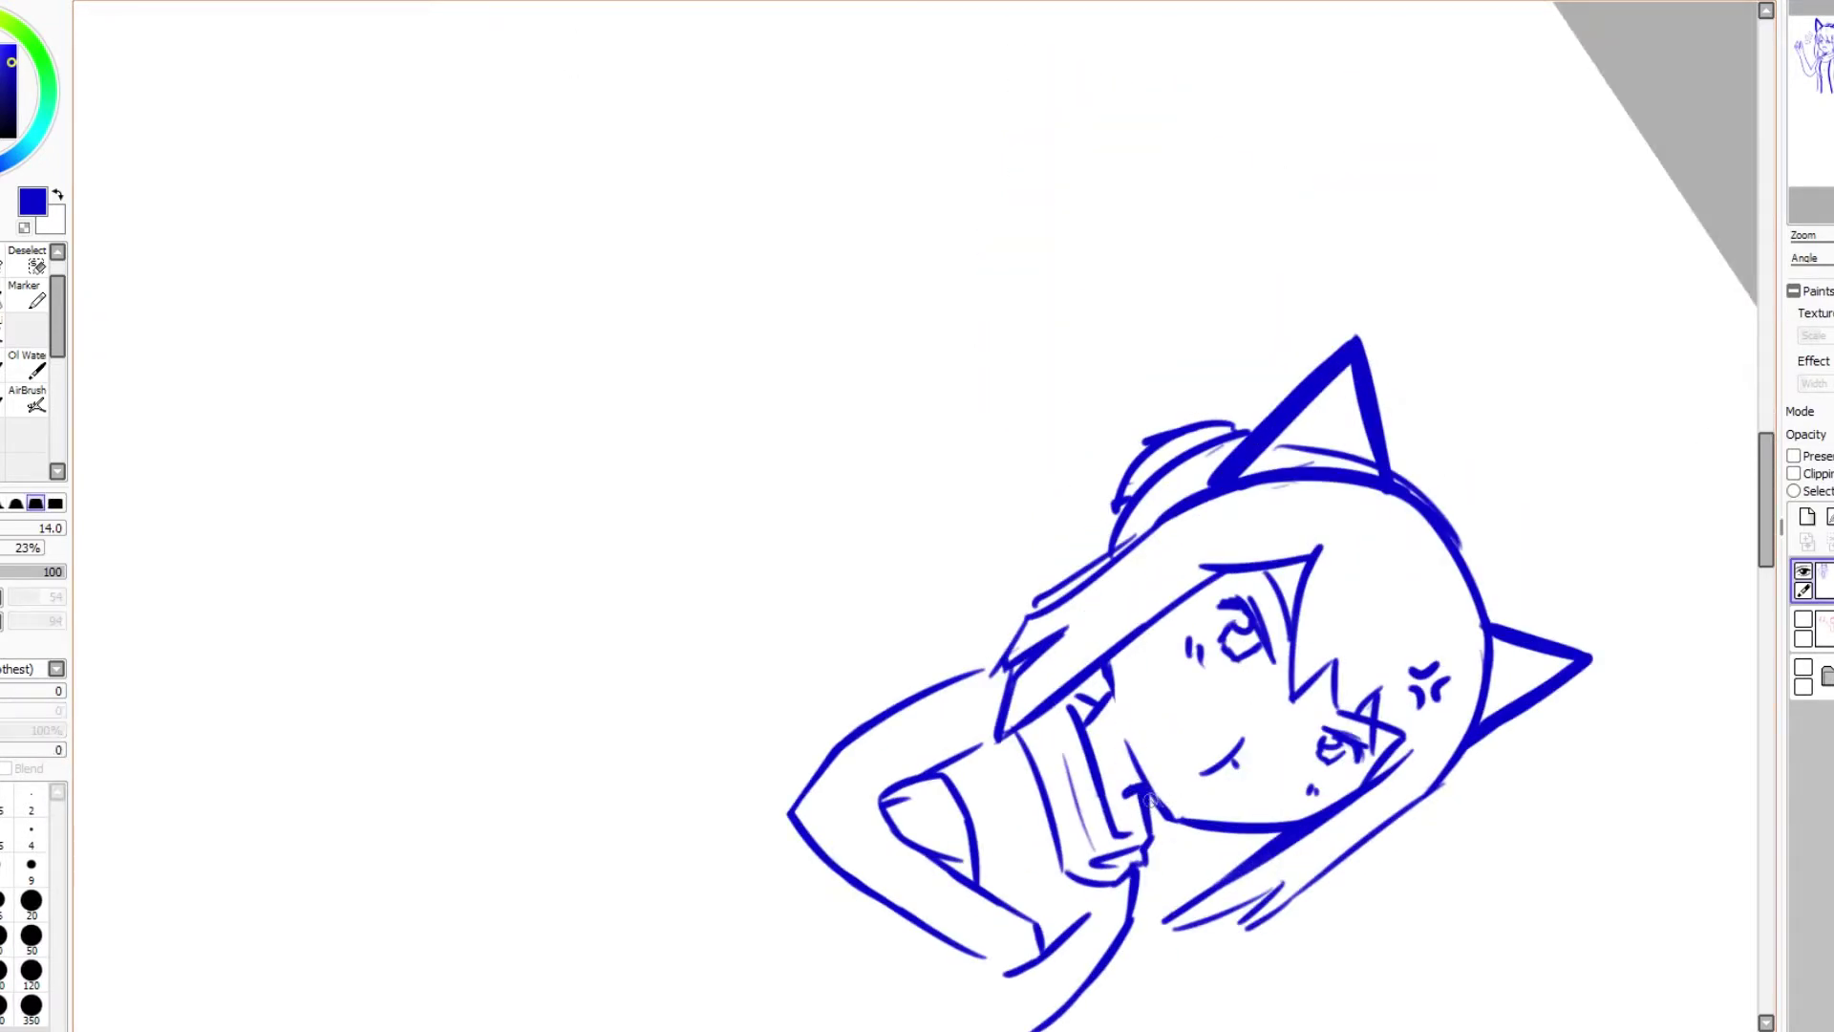
{"action": "key", "text": "Home"}
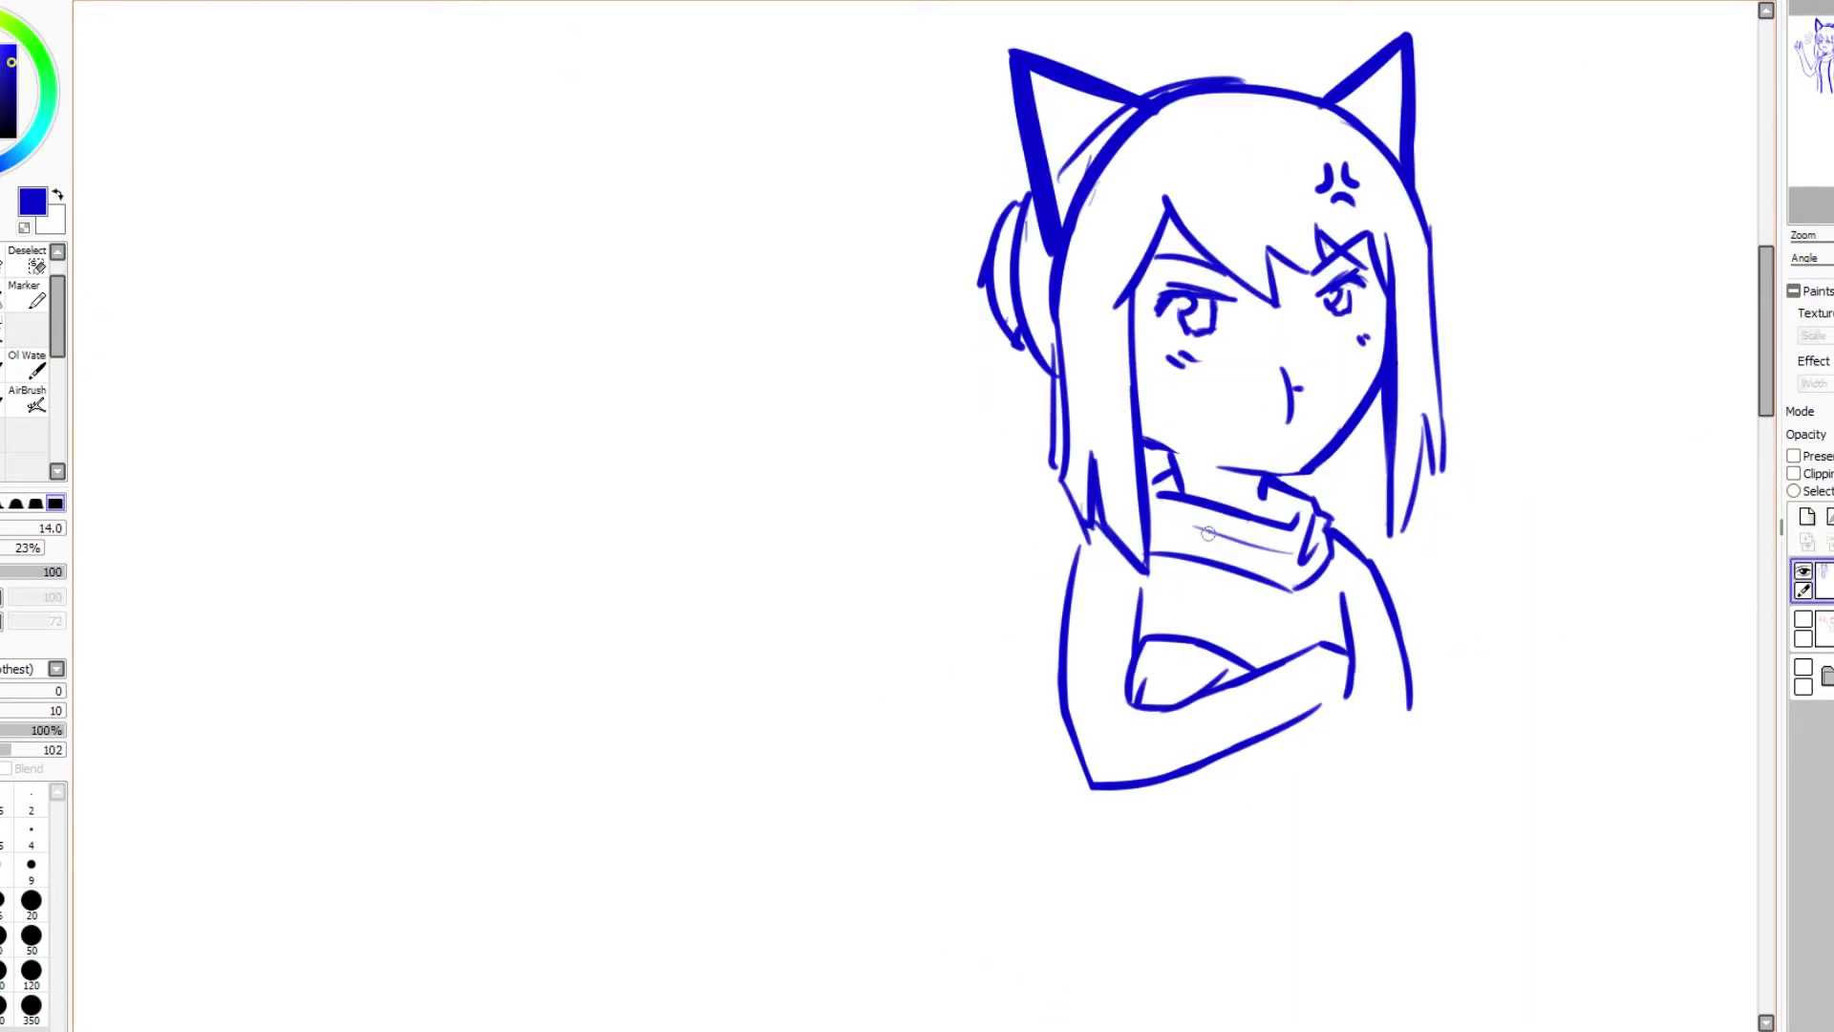
{"action": "mouse_move", "coordinate": [1311, 468]}
{"action": "left_mouse_down"}
{"action": "mouse_move", "coordinate": [1217, 466]}
{"action": "mouse_move", "coordinate": [1290, 377]}
{"action": "mouse_move", "coordinate": [1280, 420]}
{"action": "left_mouse_up"}
Step: Reshape the second character's mouth into a small pout and extend the outer line of the right arm
{"action": "key", "text": "e"}
{"action": "key", "text": "e"}
{"action": "left_click_drag", "start_coordinate": [1274, 403], "coordinate": [1295, 393]}
{"action": "scroll", "coordinate": [1749, 410], "scroll_direction": "down", "scroll_amount": 1}
{"action": "left_click_drag", "start_coordinate": [1407, 640], "coordinate": [1410, 685]}
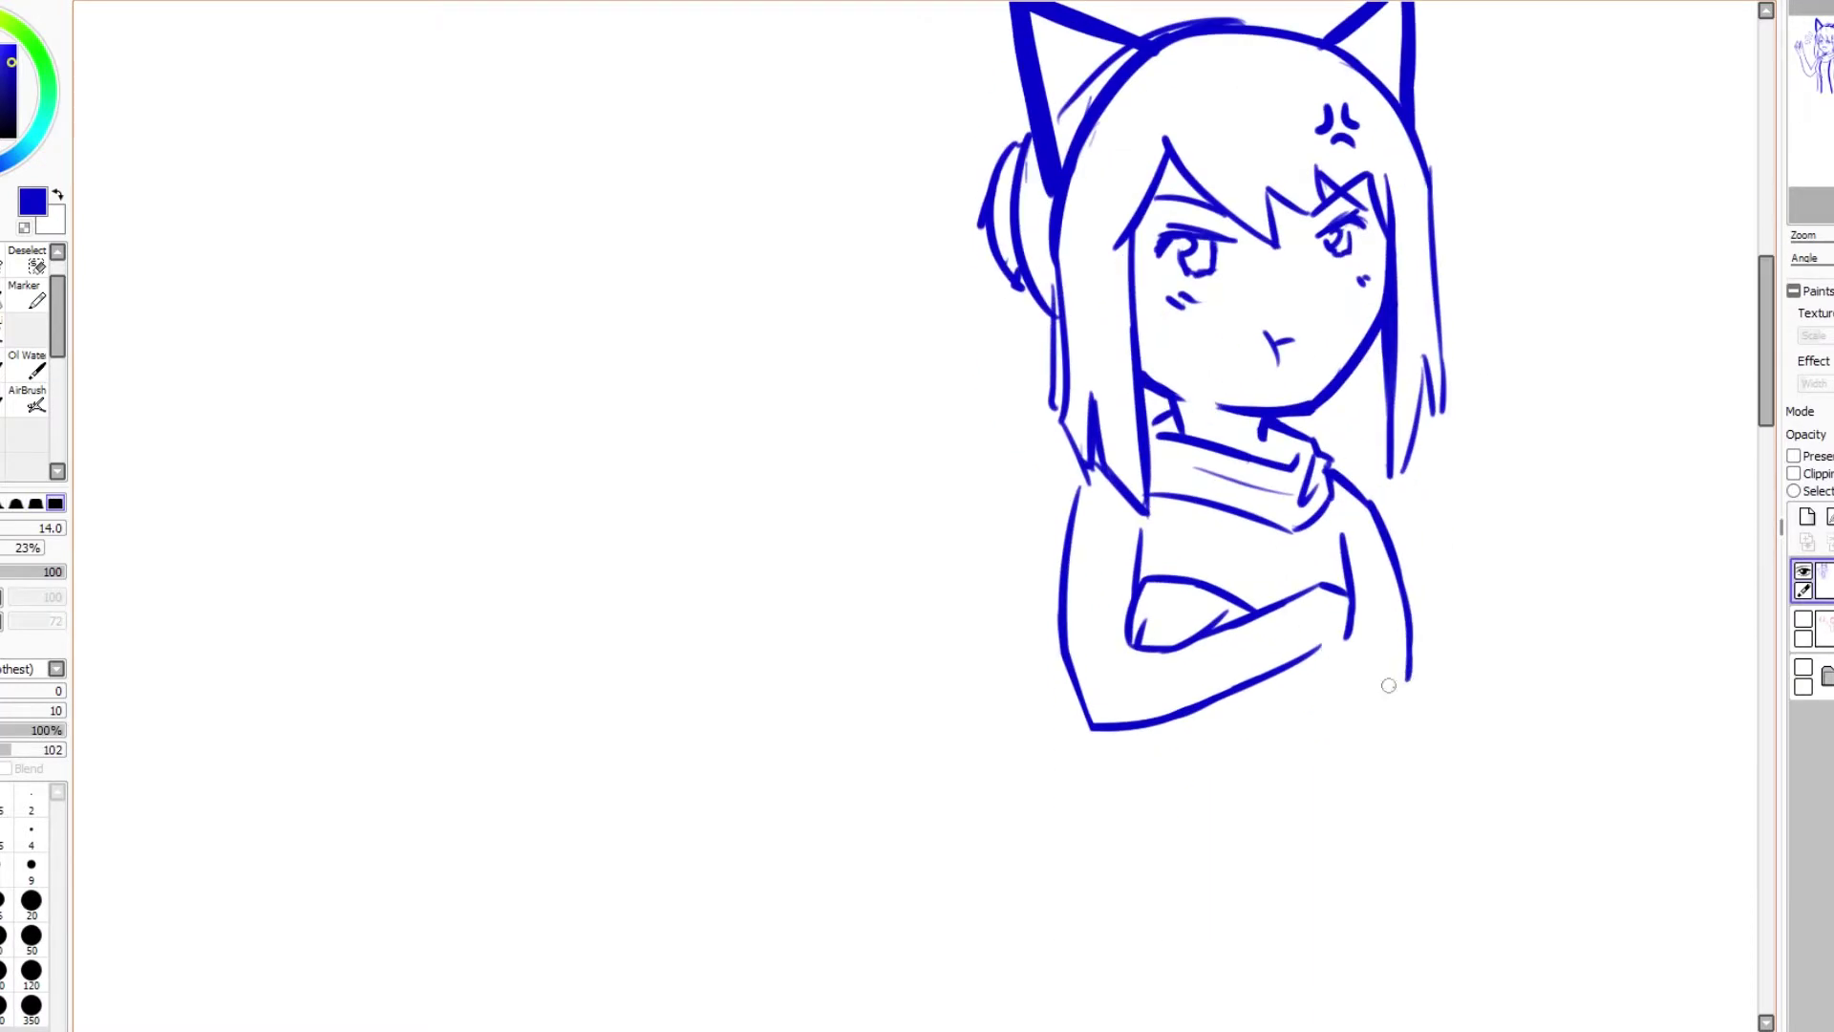
Step: Close the second character's folded arms with the lower forearm, cuff and shoulder lines, and add a small button on her scarf
{"action": "left_click_drag", "start_coordinate": [1253, 681], "coordinate": [1390, 715]}
{"action": "left_click_drag", "start_coordinate": [1321, 652], "coordinate": [1364, 660]}
{"action": "left_click_drag", "start_coordinate": [1347, 592], "coordinate": [1353, 663]}
{"action": "left_click_drag", "start_coordinate": [1362, 713], "coordinate": [1411, 700]}
{"action": "left_click_drag", "start_coordinate": [1097, 461], "coordinate": [1068, 528]}
{"action": "left_click_drag", "start_coordinate": [1154, 464], "coordinate": [1160, 474]}
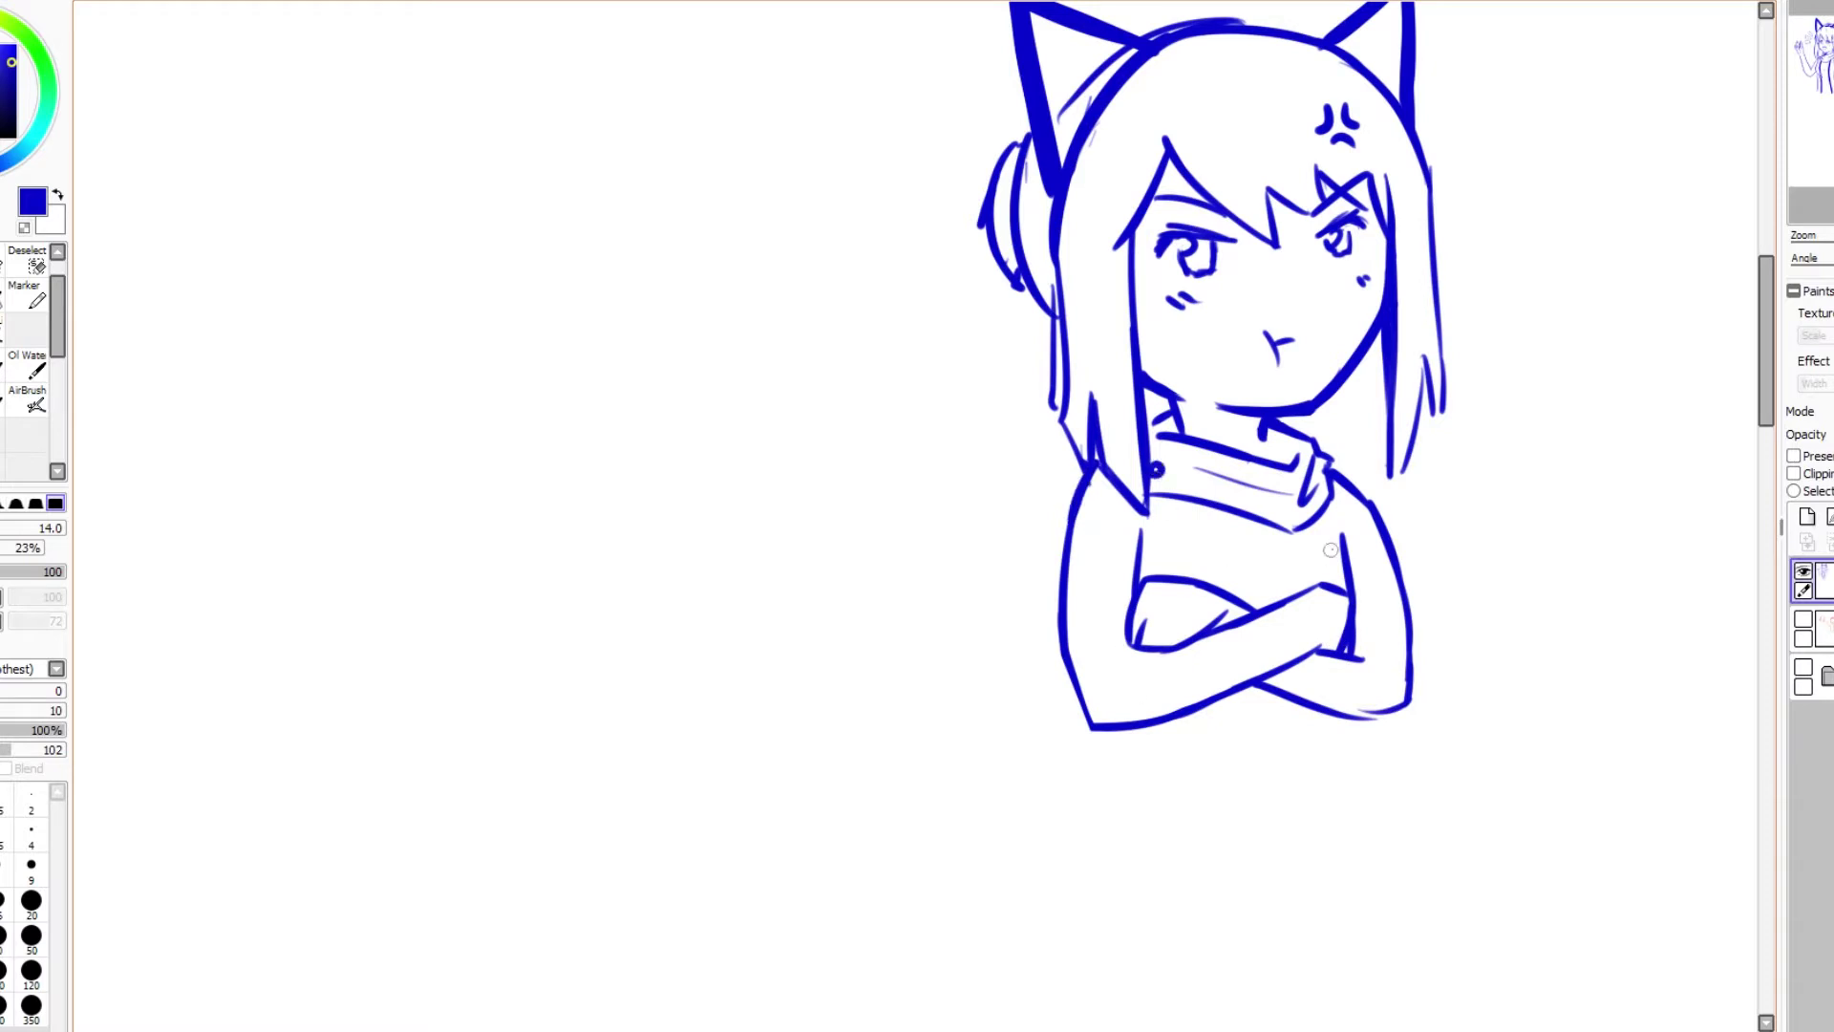
Step: Erase and redraw thicker the inner arm line above the second character's folded forearms
{"action": "key", "text": "e"}
{"action": "left_click_drag", "start_coordinate": [1336, 526], "coordinate": [1347, 592]}
{"action": "key", "text": "e"}
{"action": "left_click_drag", "start_coordinate": [1336, 535], "coordinate": [1354, 597]}
{"action": "scroll", "coordinate": [1670, 310], "scroll_direction": "down", "scroll_amount": 3}
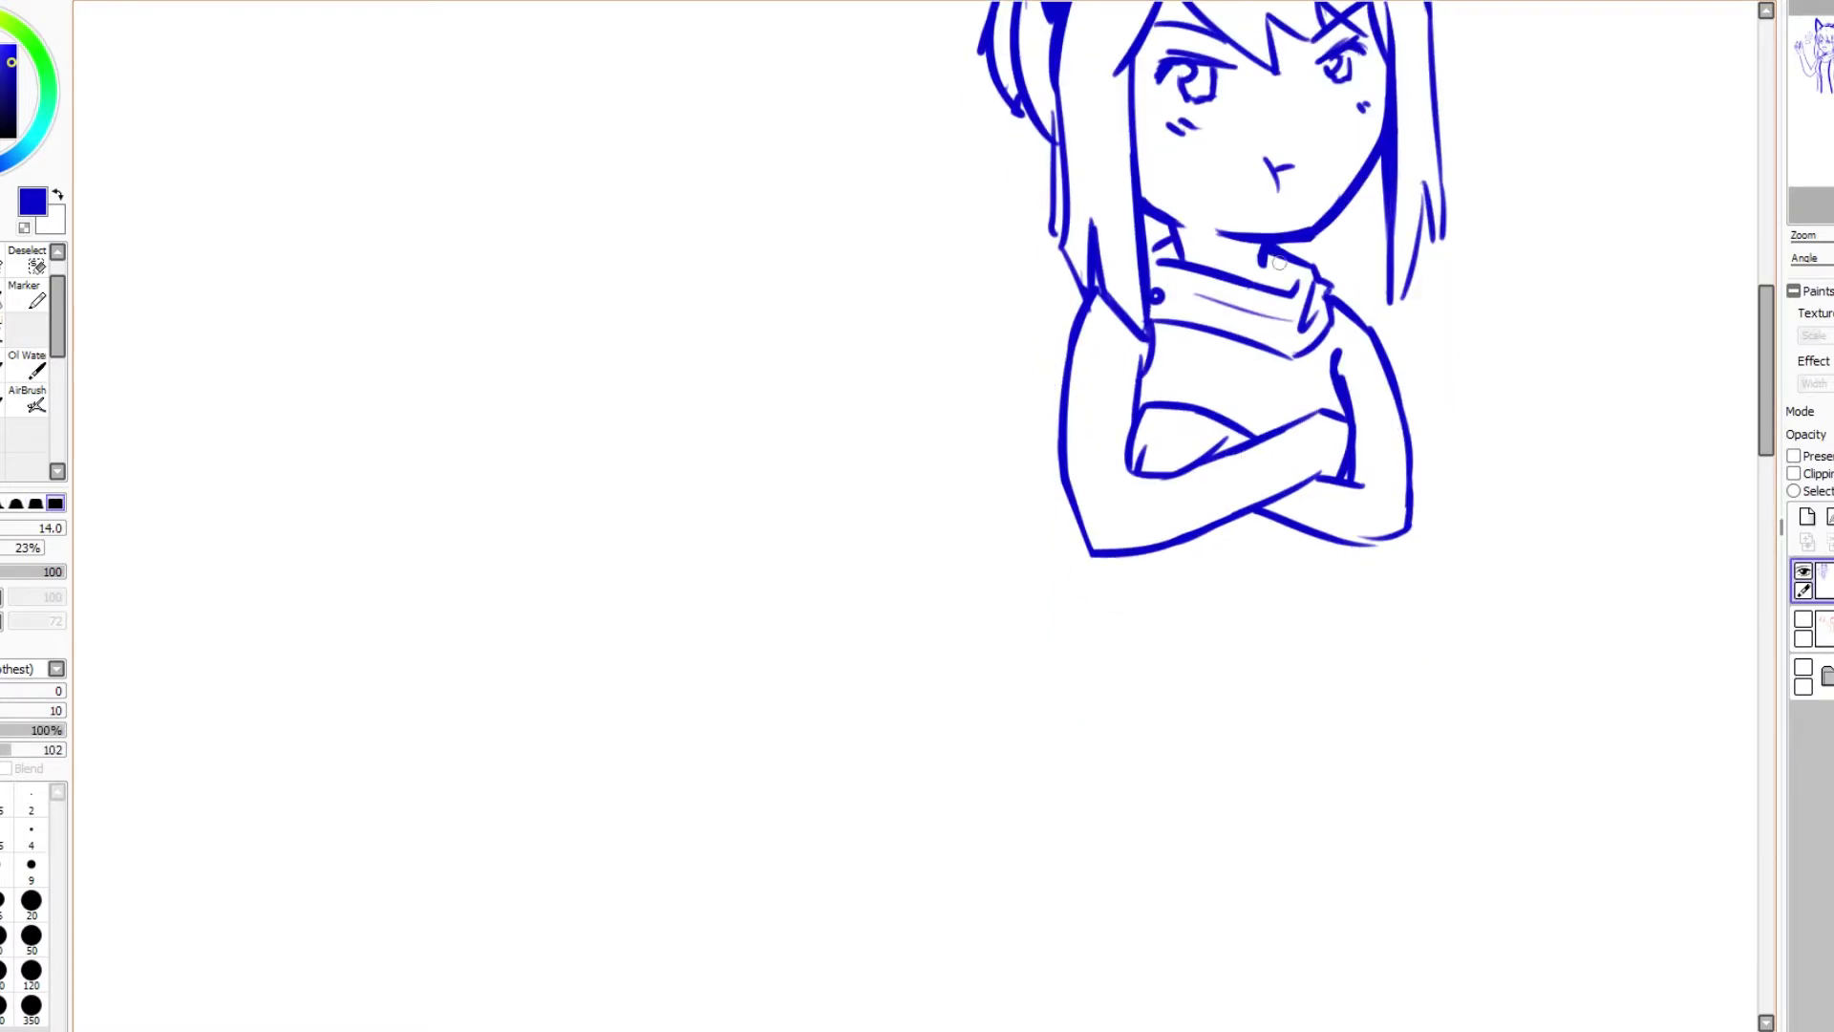
Step: Start a third, chibi face between the two girls with a jaw curve, round eyes, cheek marks and a cat-like mouth
{"action": "scroll", "coordinate": [1670, 311], "scroll_direction": "up", "scroll_amount": 4}
{"action": "scroll", "coordinate": [1352, 325], "scroll_direction": "down", "scroll_amount": 3}
{"action": "scroll", "coordinate": [1064, 340], "scroll_direction": "up", "scroll_amount": 2}
{"action": "left_click_drag", "start_coordinate": [1238, 369], "coordinate": [1184, 491]}
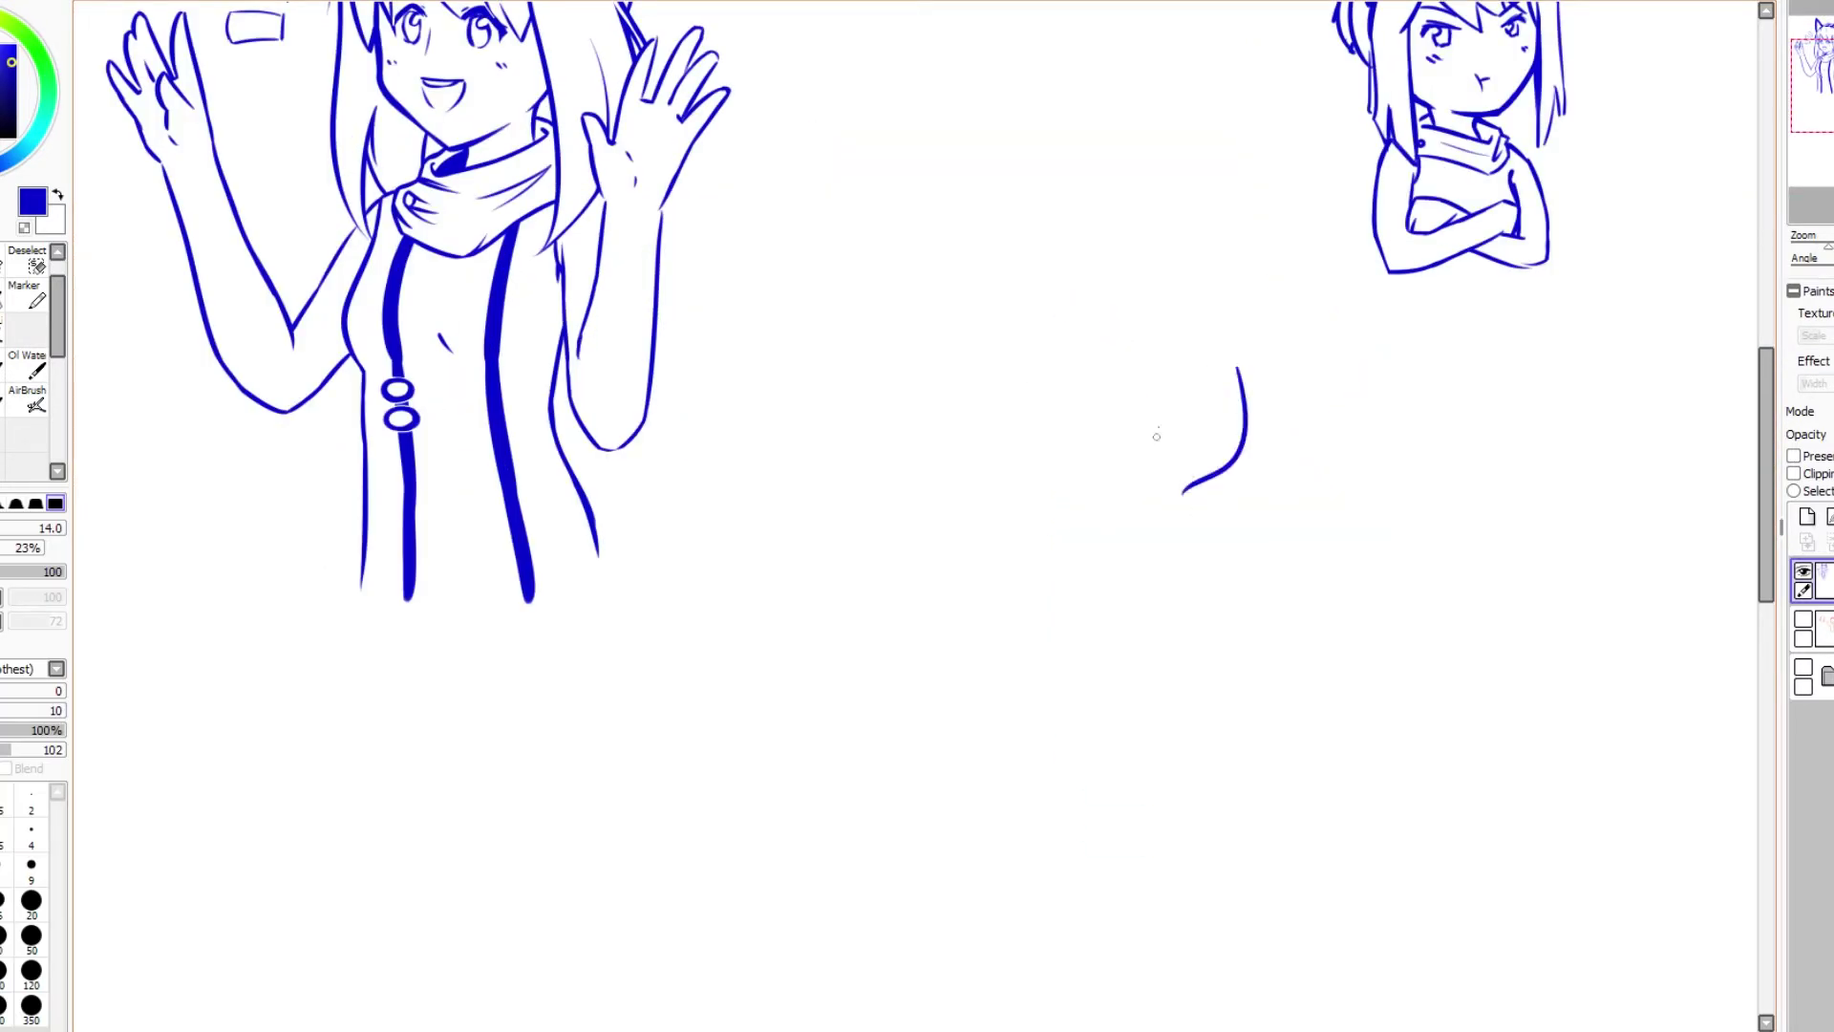
{"action": "left_click_drag", "start_coordinate": [1138, 379], "coordinate": [1136, 381]}
{"action": "left_click_drag", "start_coordinate": [1171, 434], "coordinate": [1148, 438]}
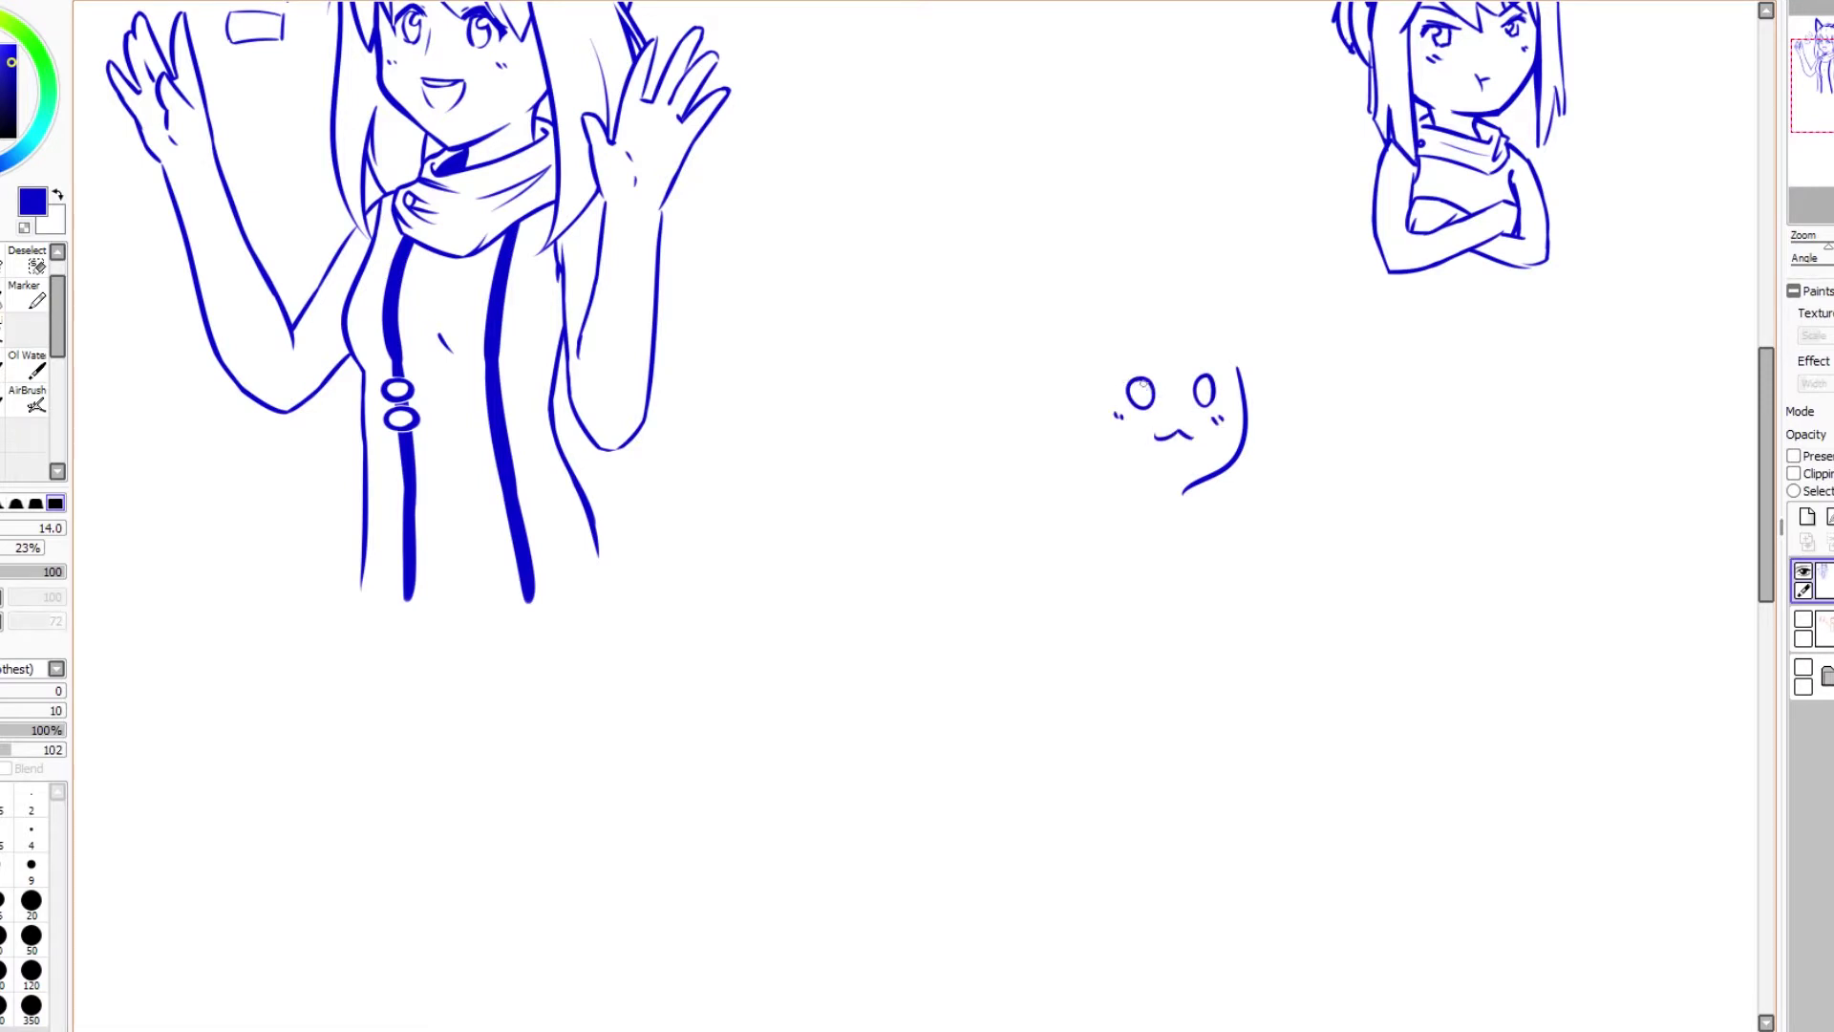
Step: Draw the chibi's pointed bangs and the long side lock on the left of her face, redoing stray strokes
{"action": "mouse_move", "coordinate": [1114, 367]}
{"action": "left_mouse_down"}
{"action": "mouse_move", "coordinate": [1117, 539]}
{"action": "mouse_move", "coordinate": [1181, 386]}
{"action": "mouse_move", "coordinate": [1207, 382]}
{"action": "left_mouse_up"}
{"action": "key", "text": "ctrl+z"}
{"action": "mouse_move", "coordinate": [1142, 344]}
{"action": "left_mouse_down"}
{"action": "mouse_move", "coordinate": [1179, 356]}
{"action": "mouse_move", "coordinate": [1101, 392]}
{"action": "left_mouse_up"}
{"action": "key", "text": "ctrl+z"}
{"action": "mouse_move", "coordinate": [1133, 540]}
{"action": "left_mouse_down"}
{"action": "mouse_move", "coordinate": [1101, 391]}
{"action": "mouse_move", "coordinate": [1051, 508]}
{"action": "left_mouse_up"}
{"action": "key", "text": "ctrl+z"}
{"action": "key", "text": "ctrl+z"}
{"action": "mouse_move", "coordinate": [1072, 374]}
{"action": "left_mouse_down"}
{"action": "mouse_move", "coordinate": [1108, 521]}
{"action": "mouse_move", "coordinate": [1079, 521]}
{"action": "mouse_move", "coordinate": [1133, 516]}
{"action": "left_mouse_up"}
{"action": "key", "text": "ctrl+z"}
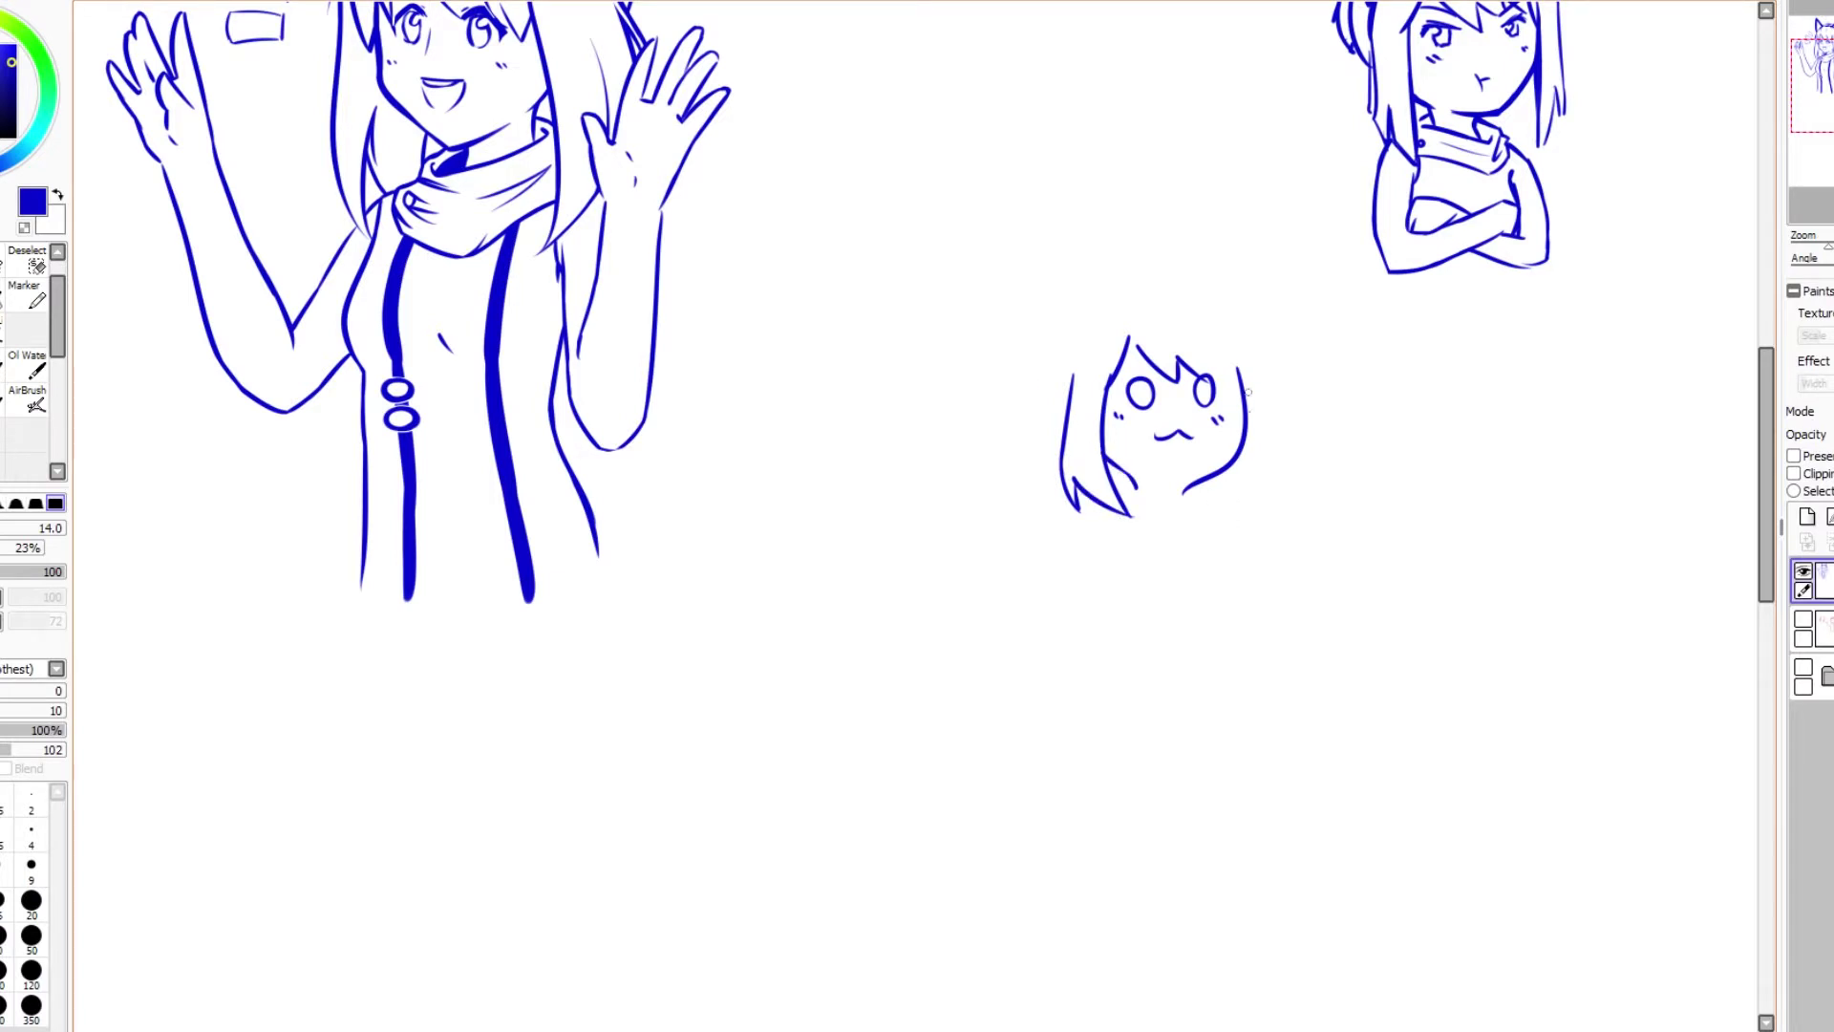
Step: Draw the chibi's right side lock and remaining bangs, and wrap a scarf beneath her chin
{"action": "left_click_drag", "start_coordinate": [1255, 455], "coordinate": [1212, 516]}
{"action": "left_click_drag", "start_coordinate": [1257, 358], "coordinate": [1255, 496]}
{"action": "left_click_drag", "start_coordinate": [1215, 355], "coordinate": [1249, 395]}
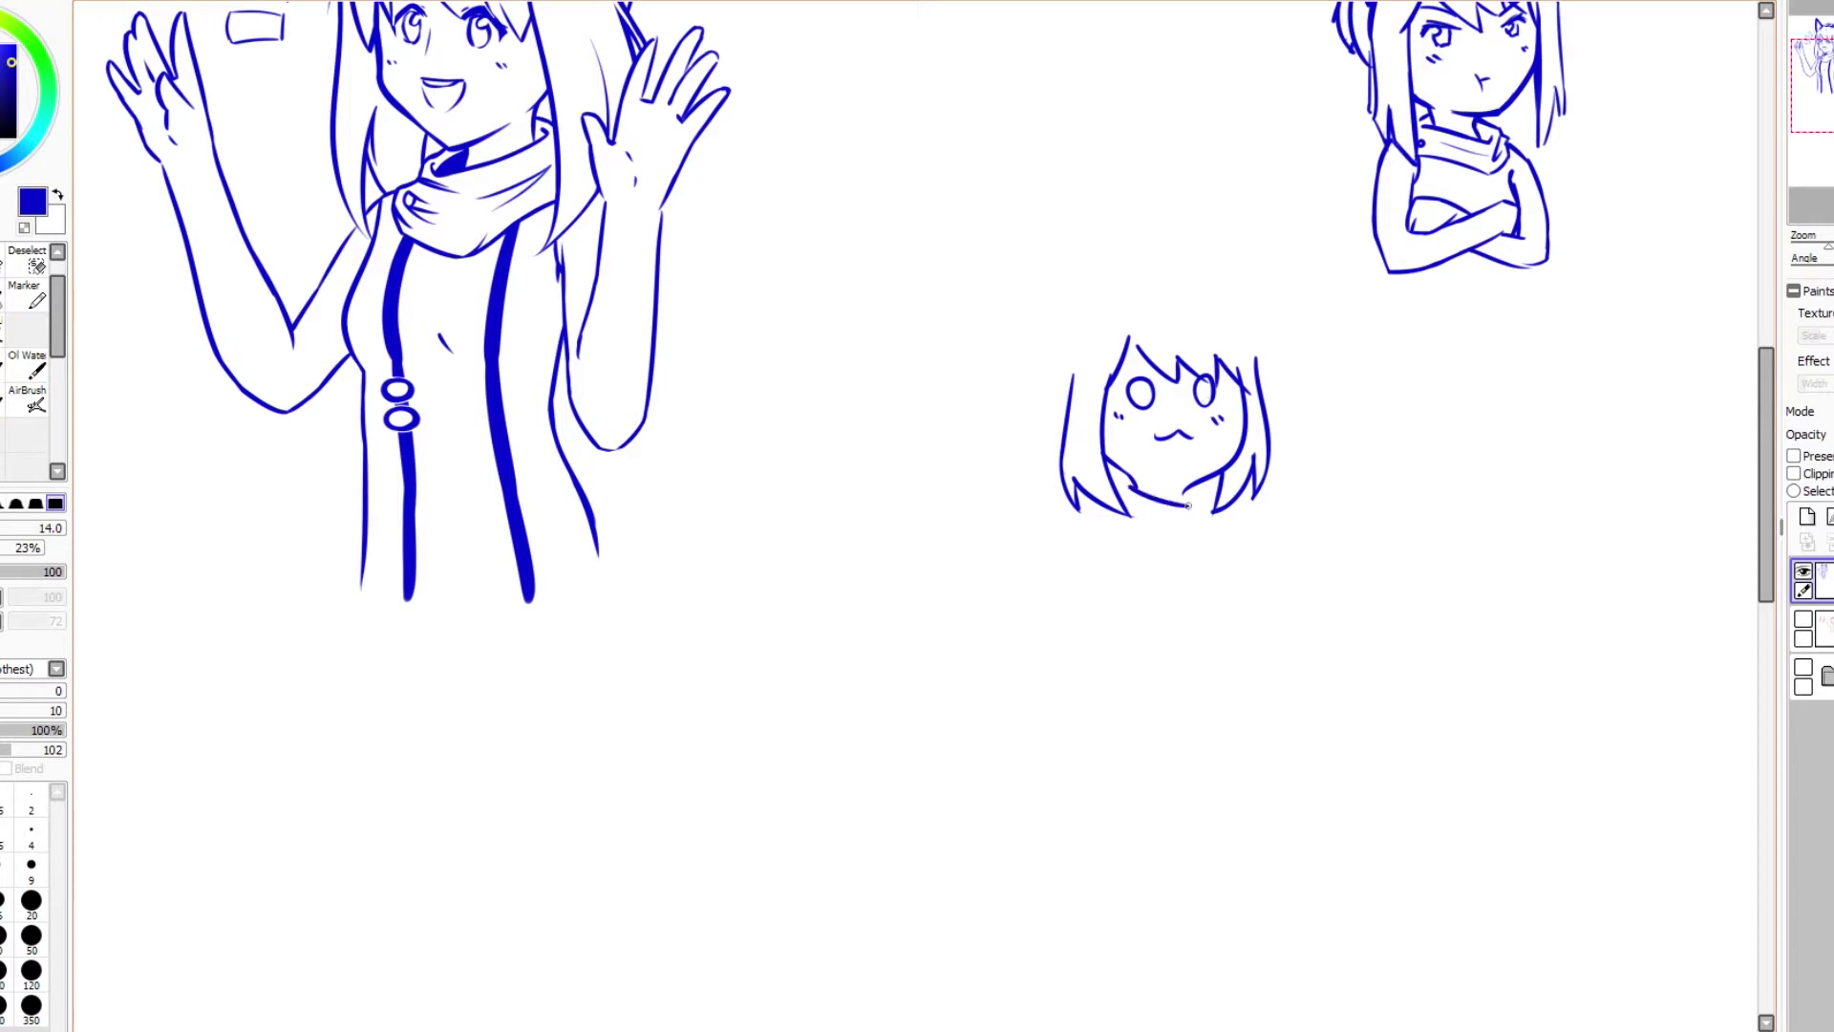
{"action": "left_click_drag", "start_coordinate": [1208, 512], "coordinate": [1167, 546]}
{"action": "mouse_move", "coordinate": [1114, 507]}
{"action": "left_mouse_down"}
{"action": "mouse_move", "coordinate": [1190, 548]}
{"action": "mouse_move", "coordinate": [1135, 531]}
{"action": "mouse_move", "coordinate": [1183, 531]}
{"action": "left_mouse_up"}
{"action": "key", "text": "ctrl+z"}
{"action": "scroll", "coordinate": [1706, 503], "scroll_direction": "up", "scroll_amount": 1}
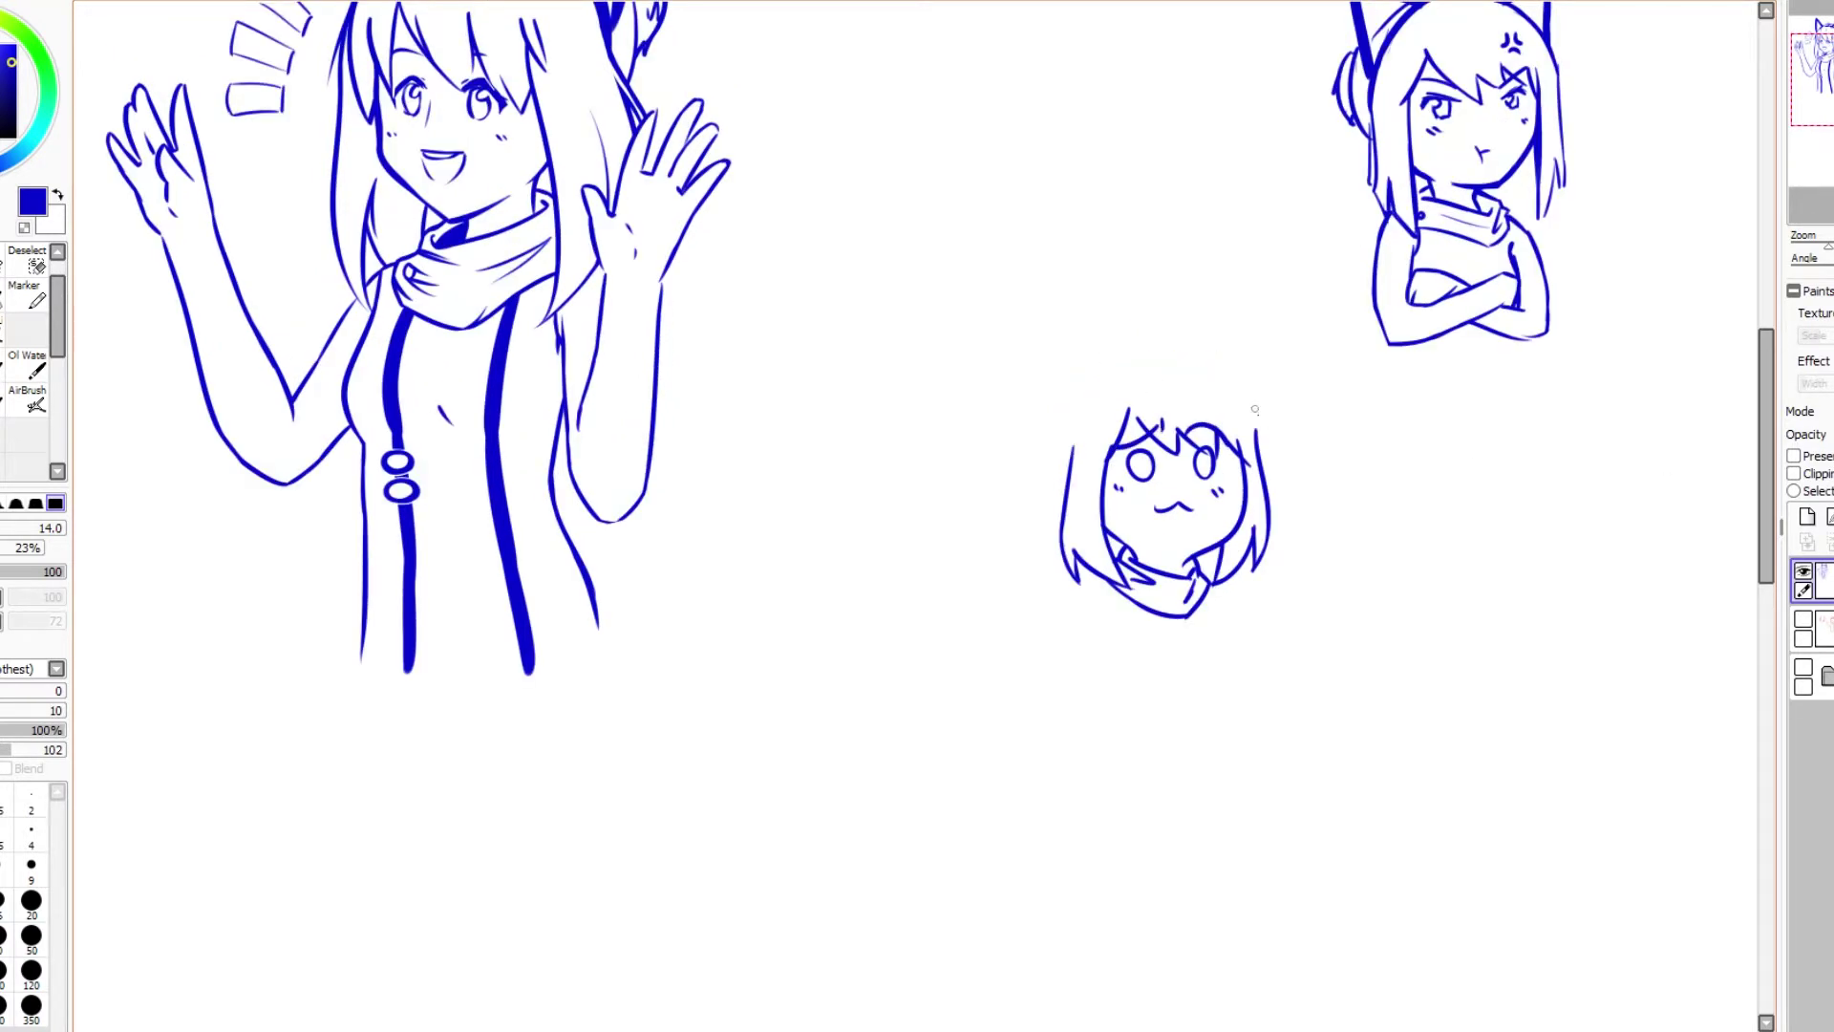
Step: Draw the rounded top of the chibi's head, joining both side locks
{"action": "left_click_drag", "start_coordinate": [1110, 375], "coordinate": [1071, 474]}
{"action": "mouse_move", "coordinate": [1256, 435]}
{"action": "left_mouse_down"}
{"action": "mouse_move", "coordinate": [1175, 352]}
{"action": "mouse_move", "coordinate": [1138, 368]}
{"action": "mouse_move", "coordinate": [1148, 329]}
{"action": "left_mouse_up"}
{"action": "key", "text": "ctrl+z"}
{"action": "left_click_drag", "start_coordinate": [1065, 465], "coordinate": [1172, 349]}
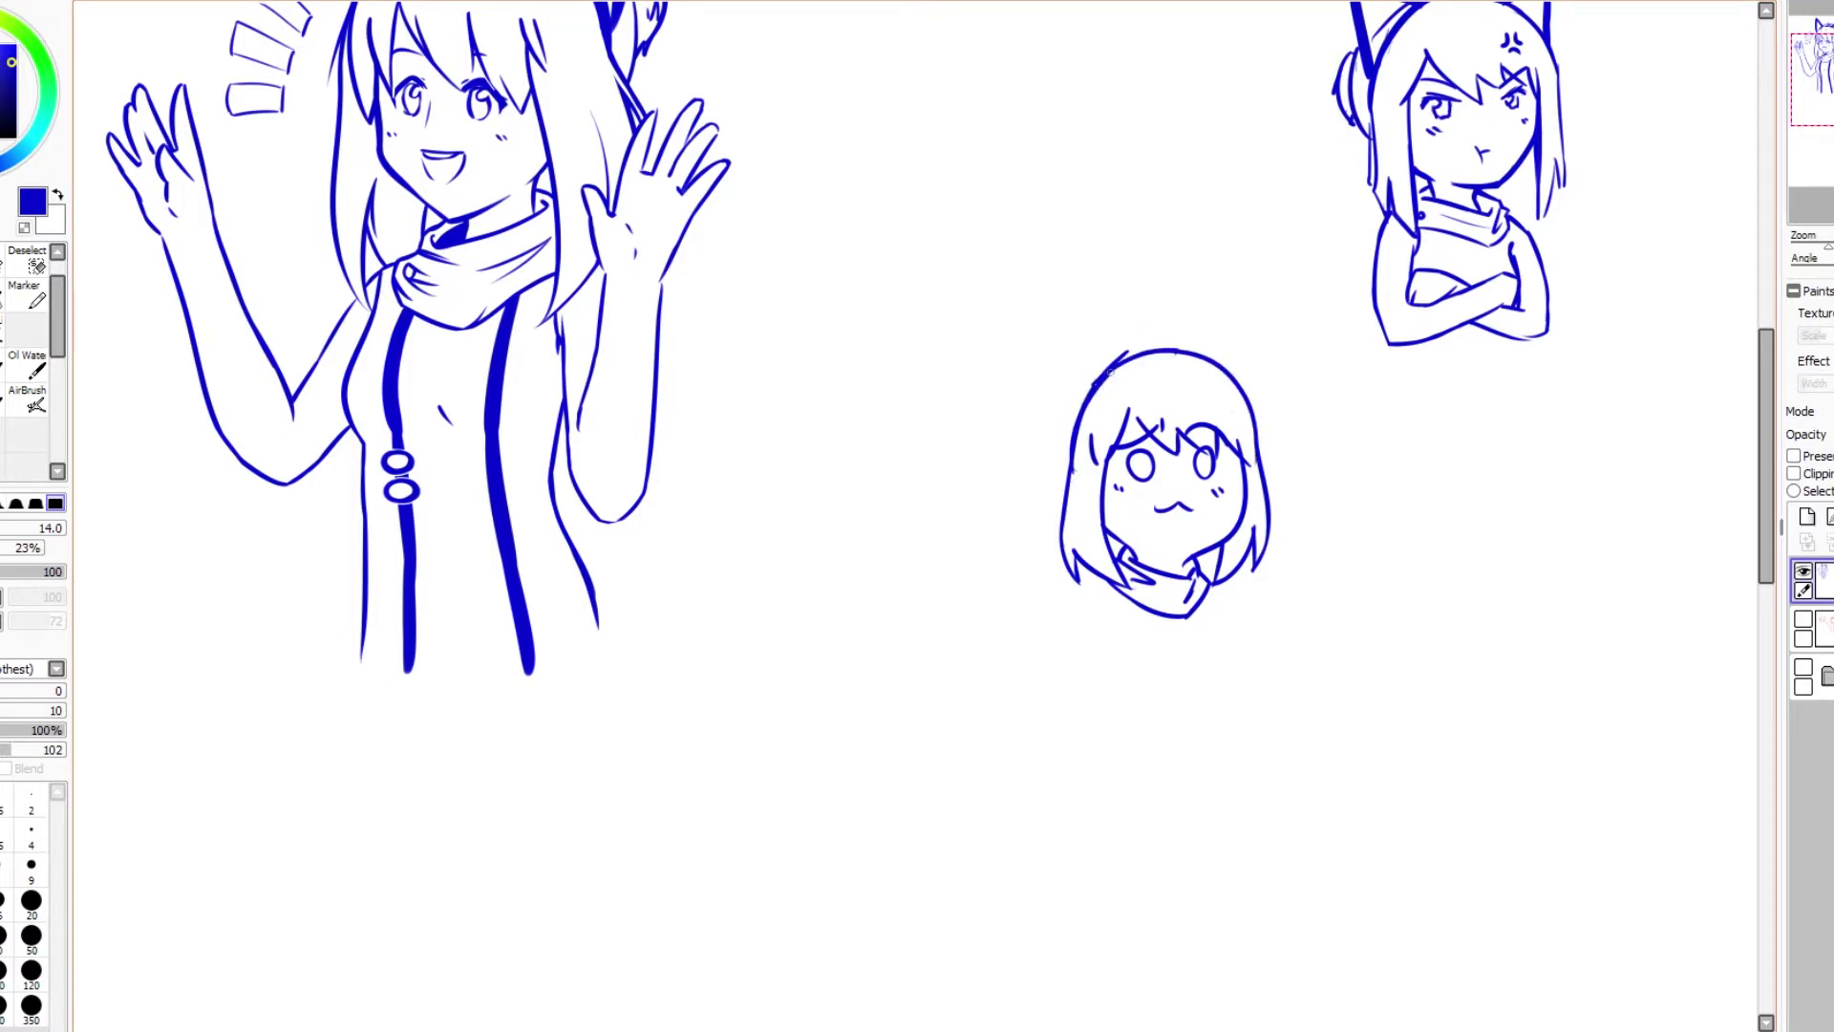
Step: Add a thick headband, two cat ears and a small hair tuft to the chibi's head
{"action": "key", "text": "End"}
{"action": "key", "text": "End"}
{"action": "key", "text": "End"}
{"action": "key", "text": "End"}
{"action": "key", "text": "End"}
{"action": "key", "text": "End"}
{"action": "key", "text": "End"}
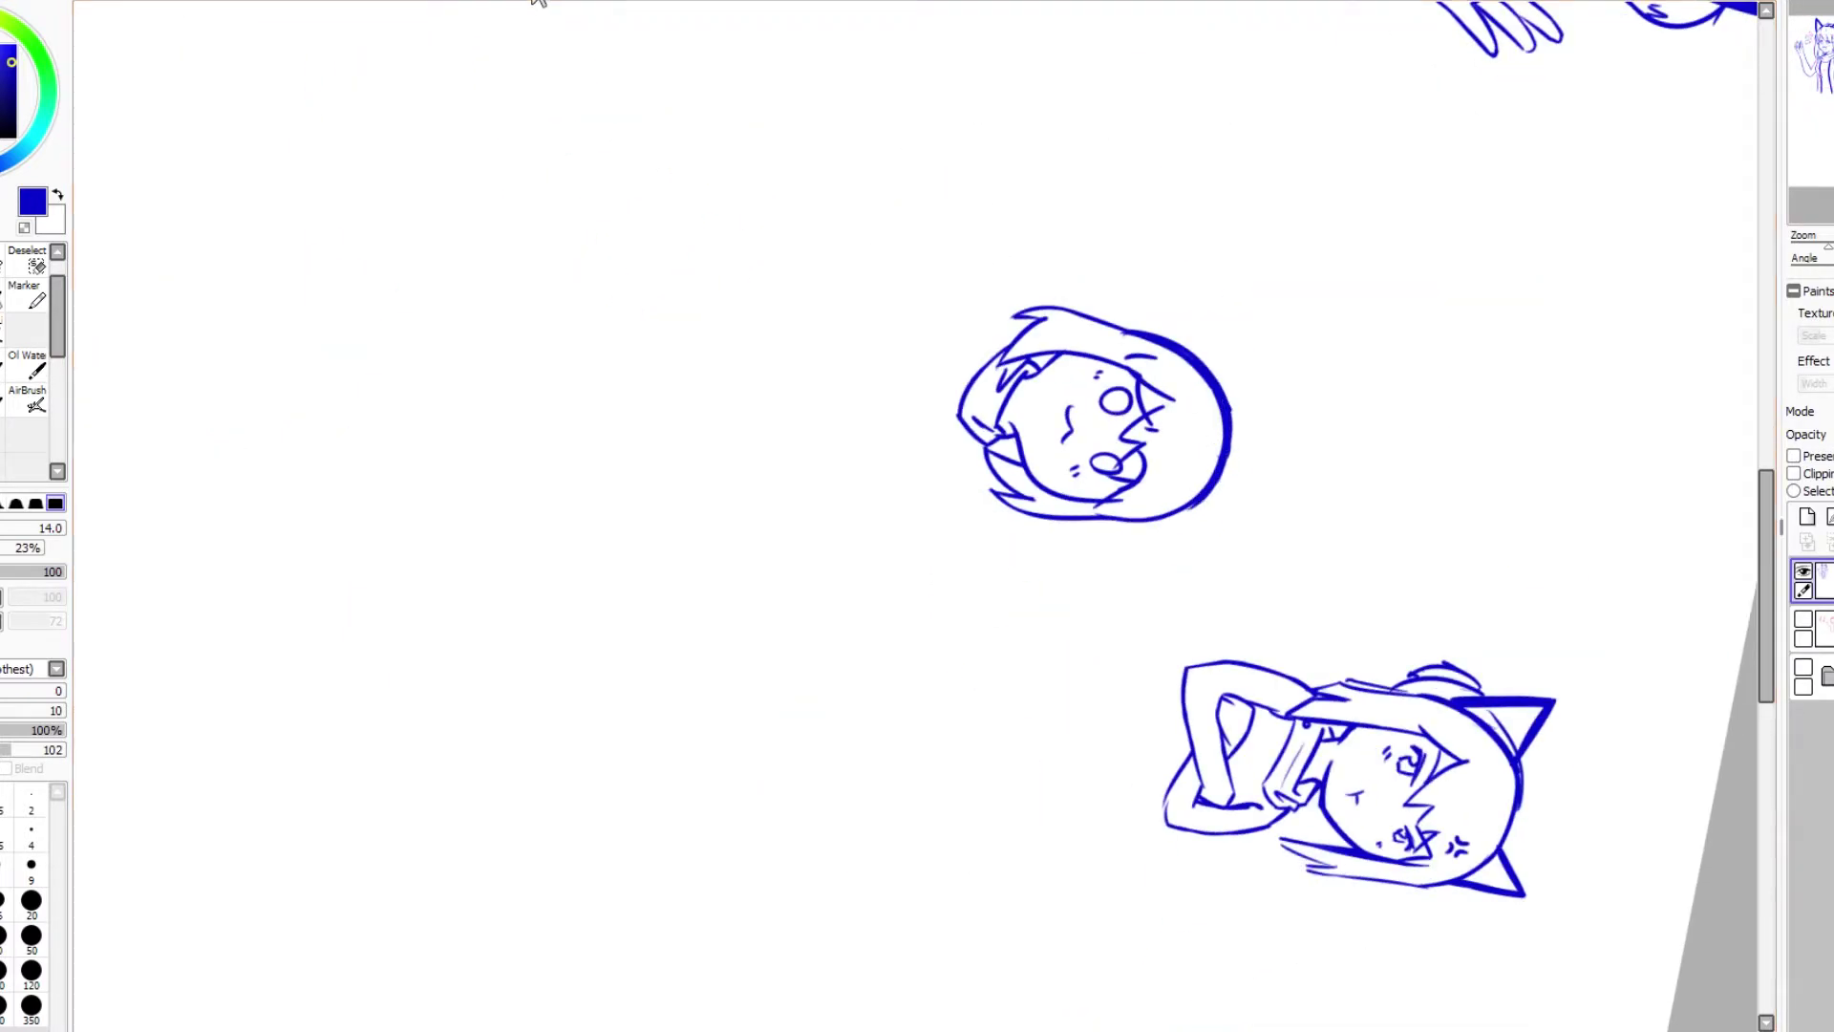
{"action": "key", "text": "Home"}
{"action": "mouse_move", "coordinate": [755, 230]}
{"action": "left_mouse_down"}
{"action": "mouse_move", "coordinate": [728, 216]}
{"action": "mouse_move", "coordinate": [694, 296]}
{"action": "left_mouse_up"}
{"action": "mouse_move", "coordinate": [858, 196]}
{"action": "left_mouse_down"}
{"action": "mouse_move", "coordinate": [866, 266]}
{"action": "mouse_move", "coordinate": [858, 194]}
{"action": "left_mouse_up"}
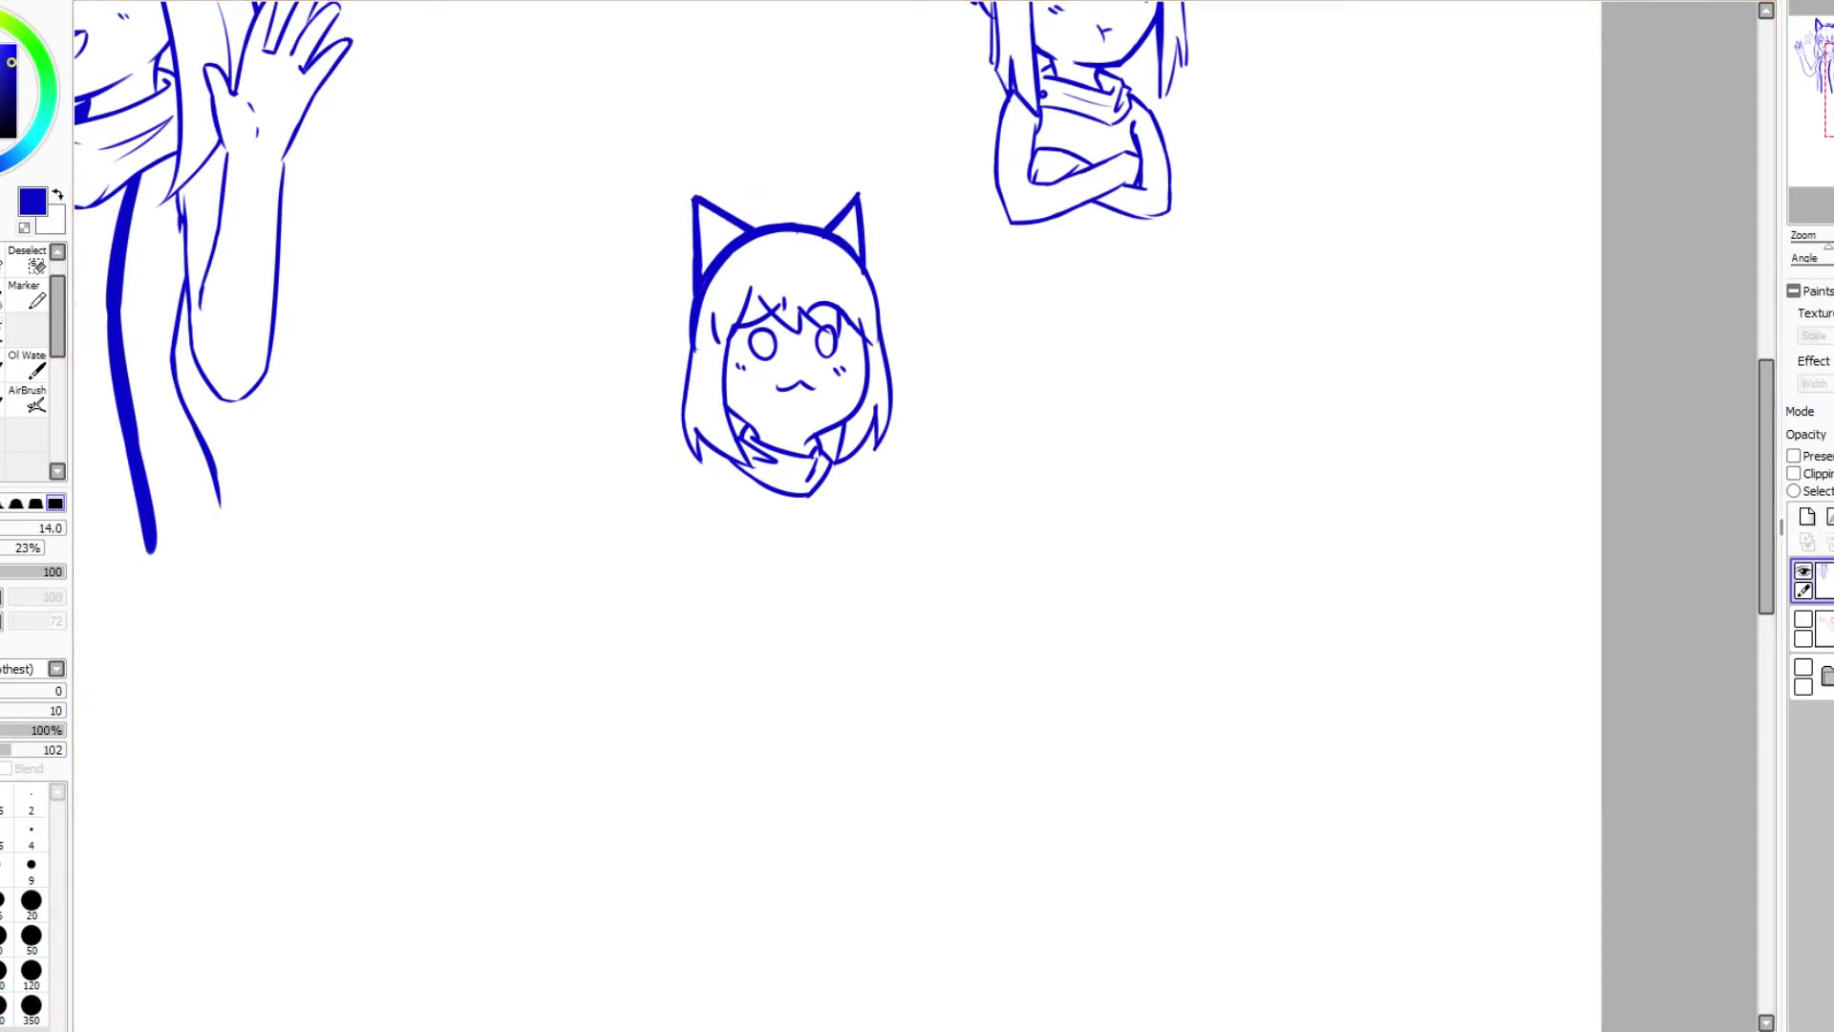
{"action": "mouse_move", "coordinate": [859, 192]}
{"action": "left_mouse_down"}
{"action": "mouse_move", "coordinate": [866, 246]}
{"action": "mouse_move", "coordinate": [792, 222]}
{"action": "left_mouse_up"}
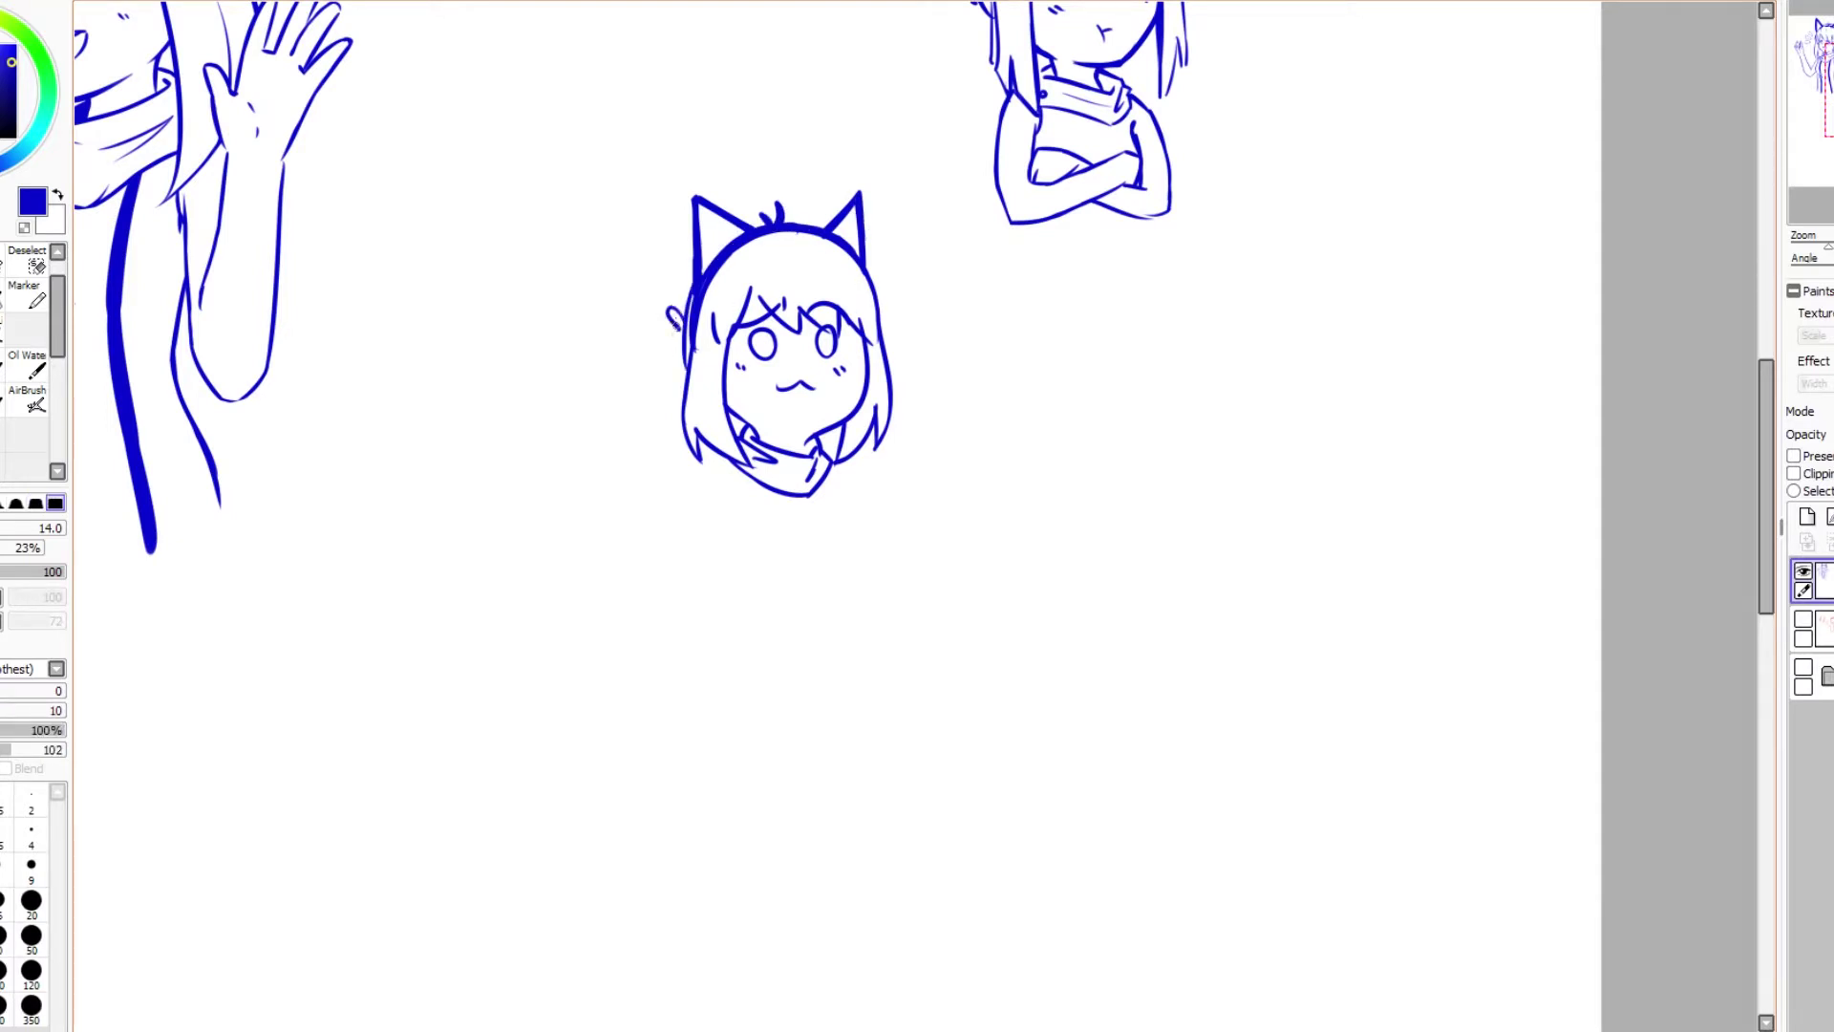
Step: Draw the chibi's headphone cup, shoulder lines and the sides of her torso
{"action": "left_click_drag", "start_coordinate": [686, 309], "coordinate": [684, 360]}
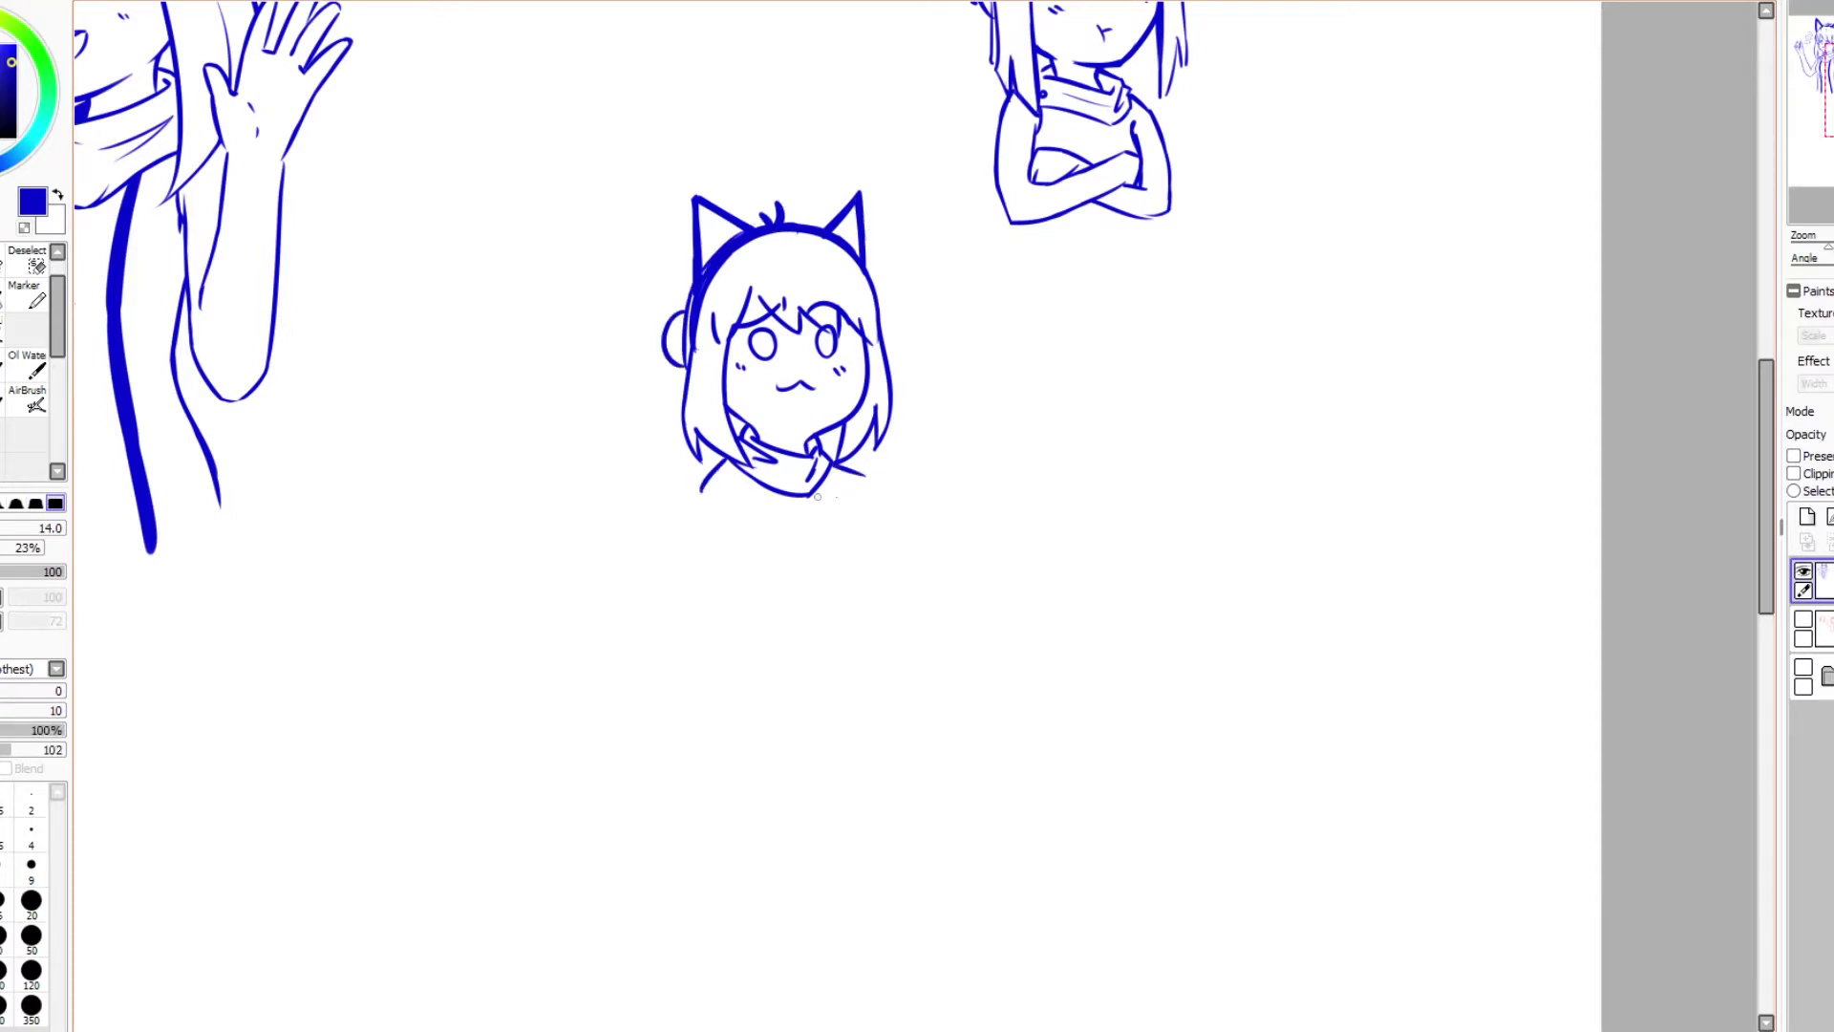
{"action": "key", "text": "ctrl+z"}
{"action": "left_click_drag", "start_coordinate": [831, 492], "coordinate": [836, 594]}
{"action": "left_click_drag", "start_coordinate": [733, 516], "coordinate": [745, 592]}
{"action": "key", "text": "ctrl+z"}
Step: Add a question-mark speech bubble beside the chibi and fill her eyes solid with small highlights
{"action": "left_click_drag", "start_coordinate": [934, 265], "coordinate": [907, 277]}
{"action": "mouse_move", "coordinate": [931, 303]}
{"action": "left_mouse_down"}
{"action": "mouse_move", "coordinate": [935, 336]}
{"action": "mouse_move", "coordinate": [973, 277]}
{"action": "left_mouse_up"}
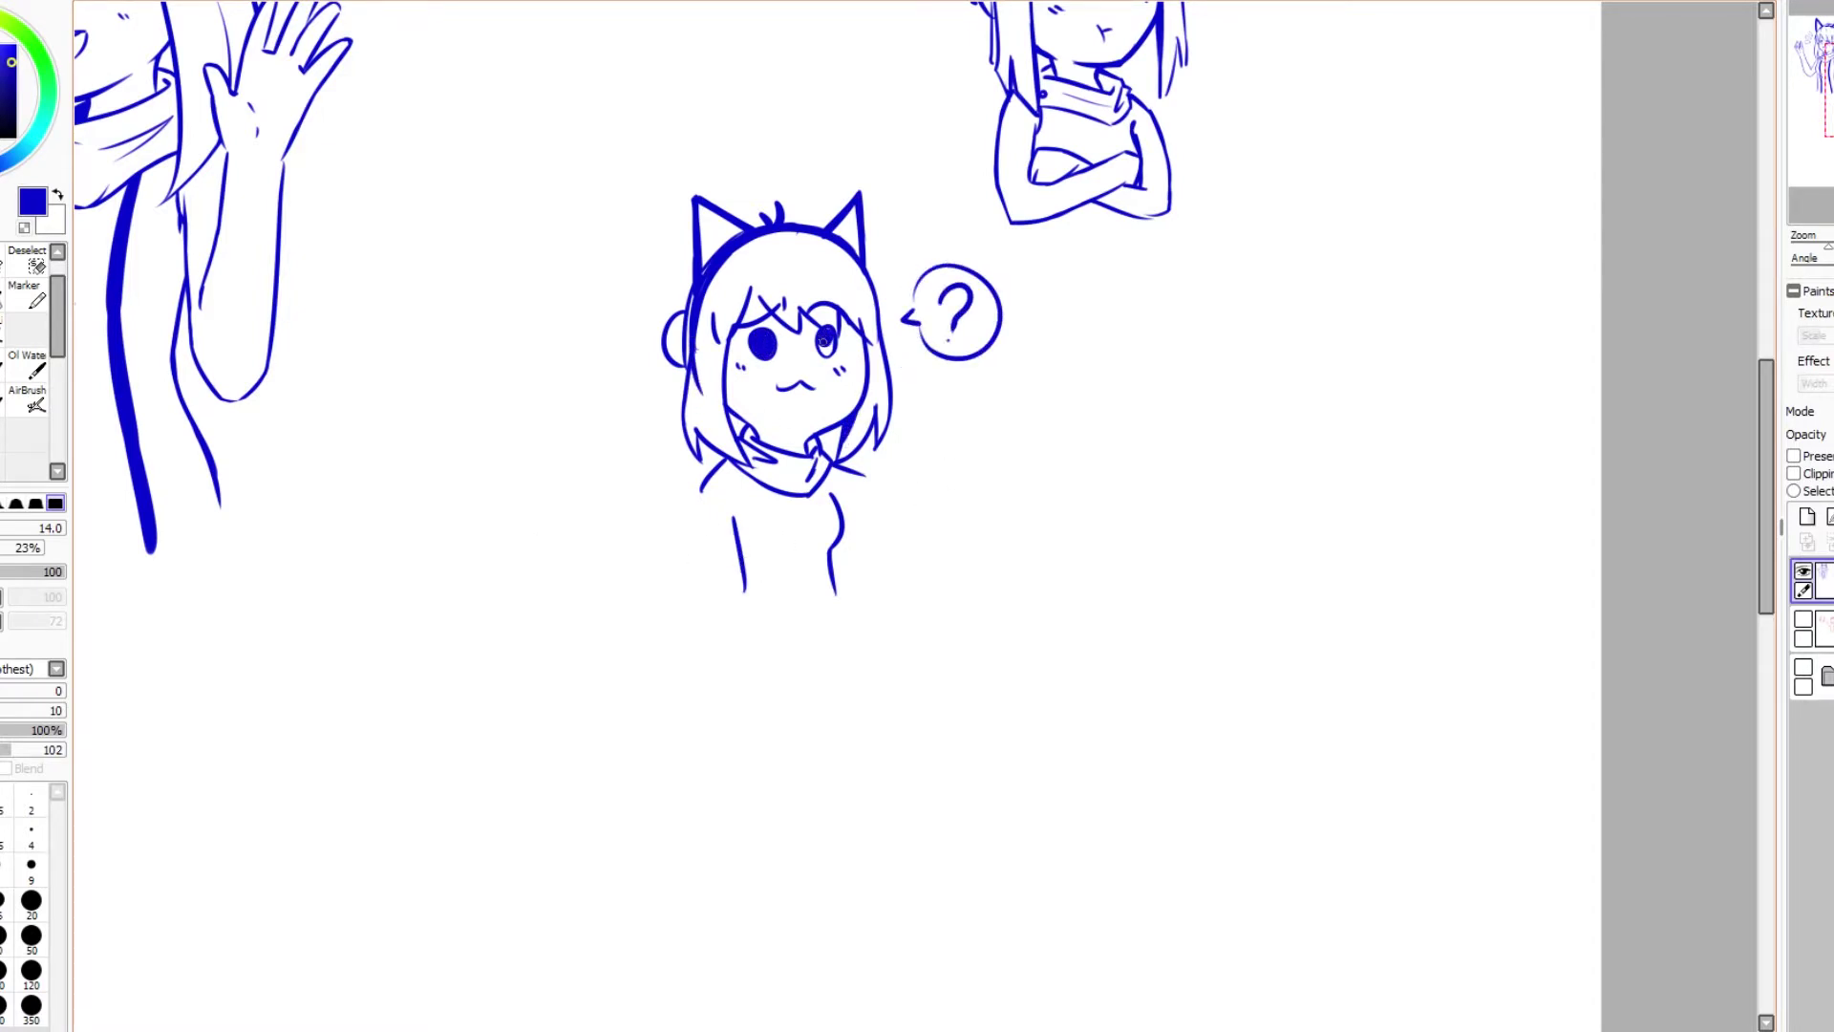
{"action": "left_click_drag", "start_coordinate": [824, 341], "coordinate": [826, 348]}
{"action": "key", "text": "e"}
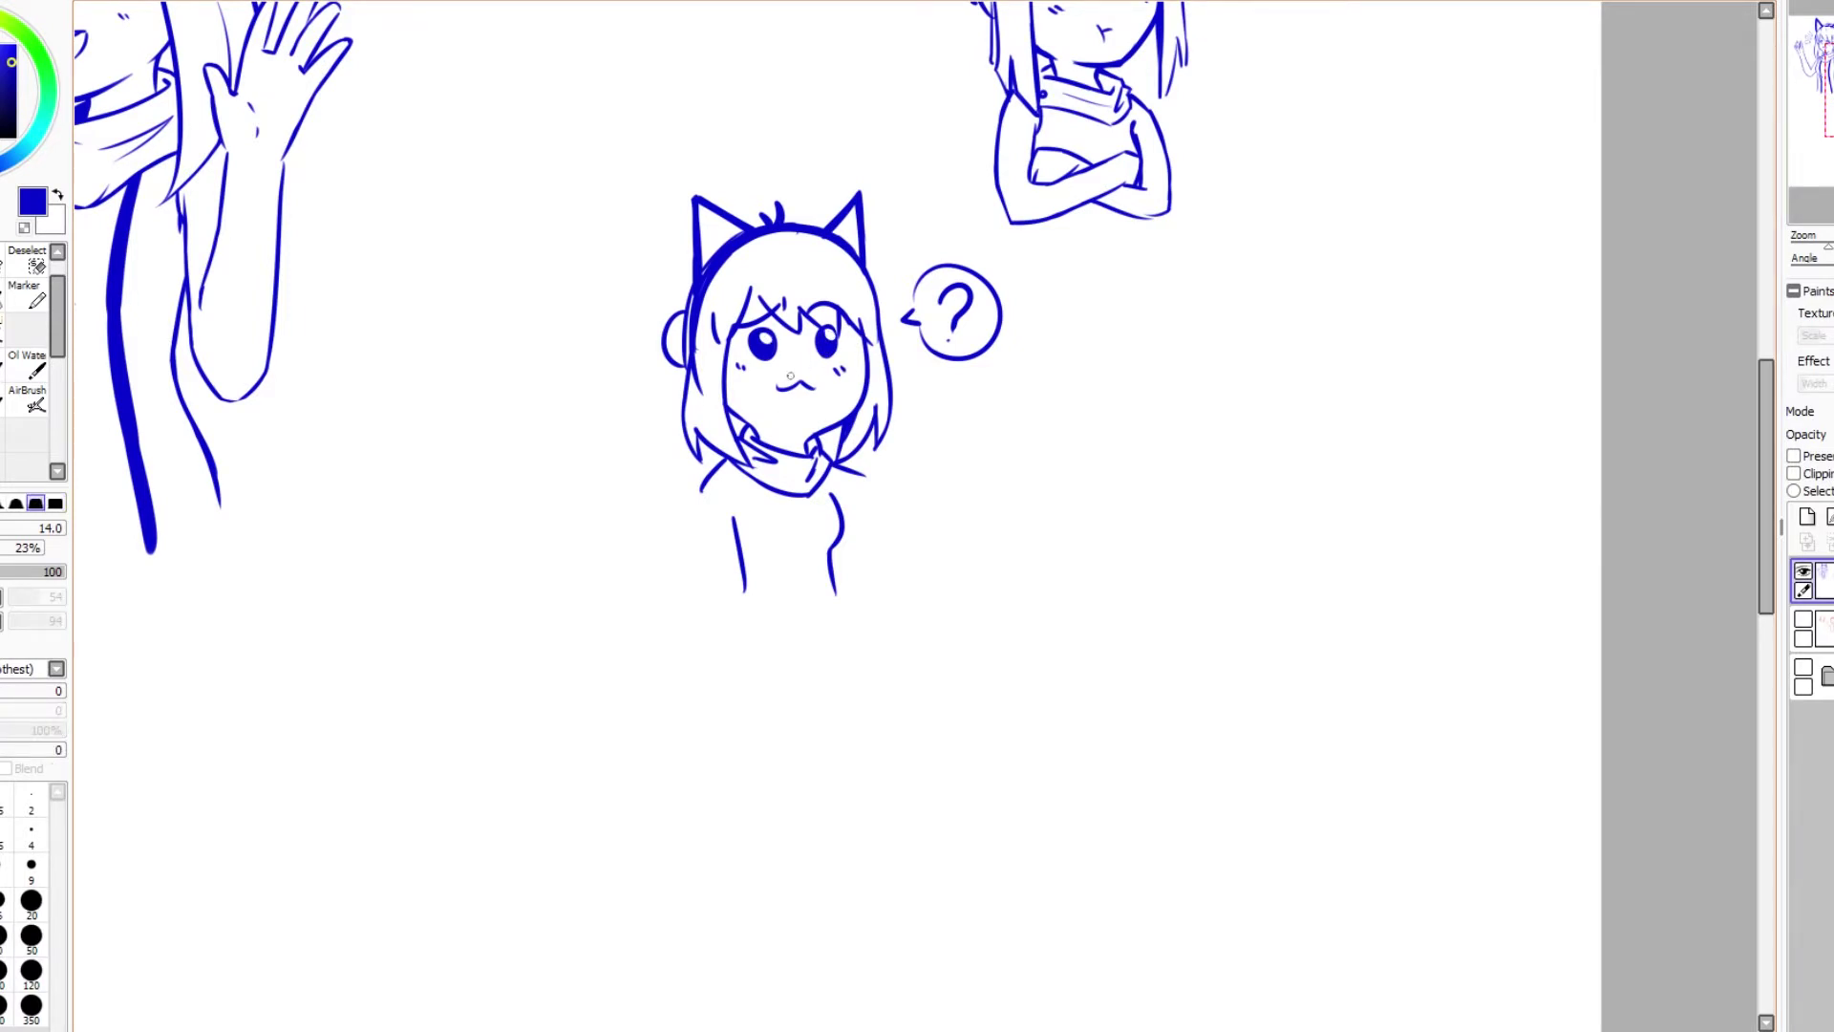
{"action": "key", "text": "b"}
Step: Sketch a tiny sitting cat with whiskers and a curved tail beneath the speech bubble
{"action": "scroll", "coordinate": [837, 516], "scroll_direction": "down", "scroll_amount": 2}
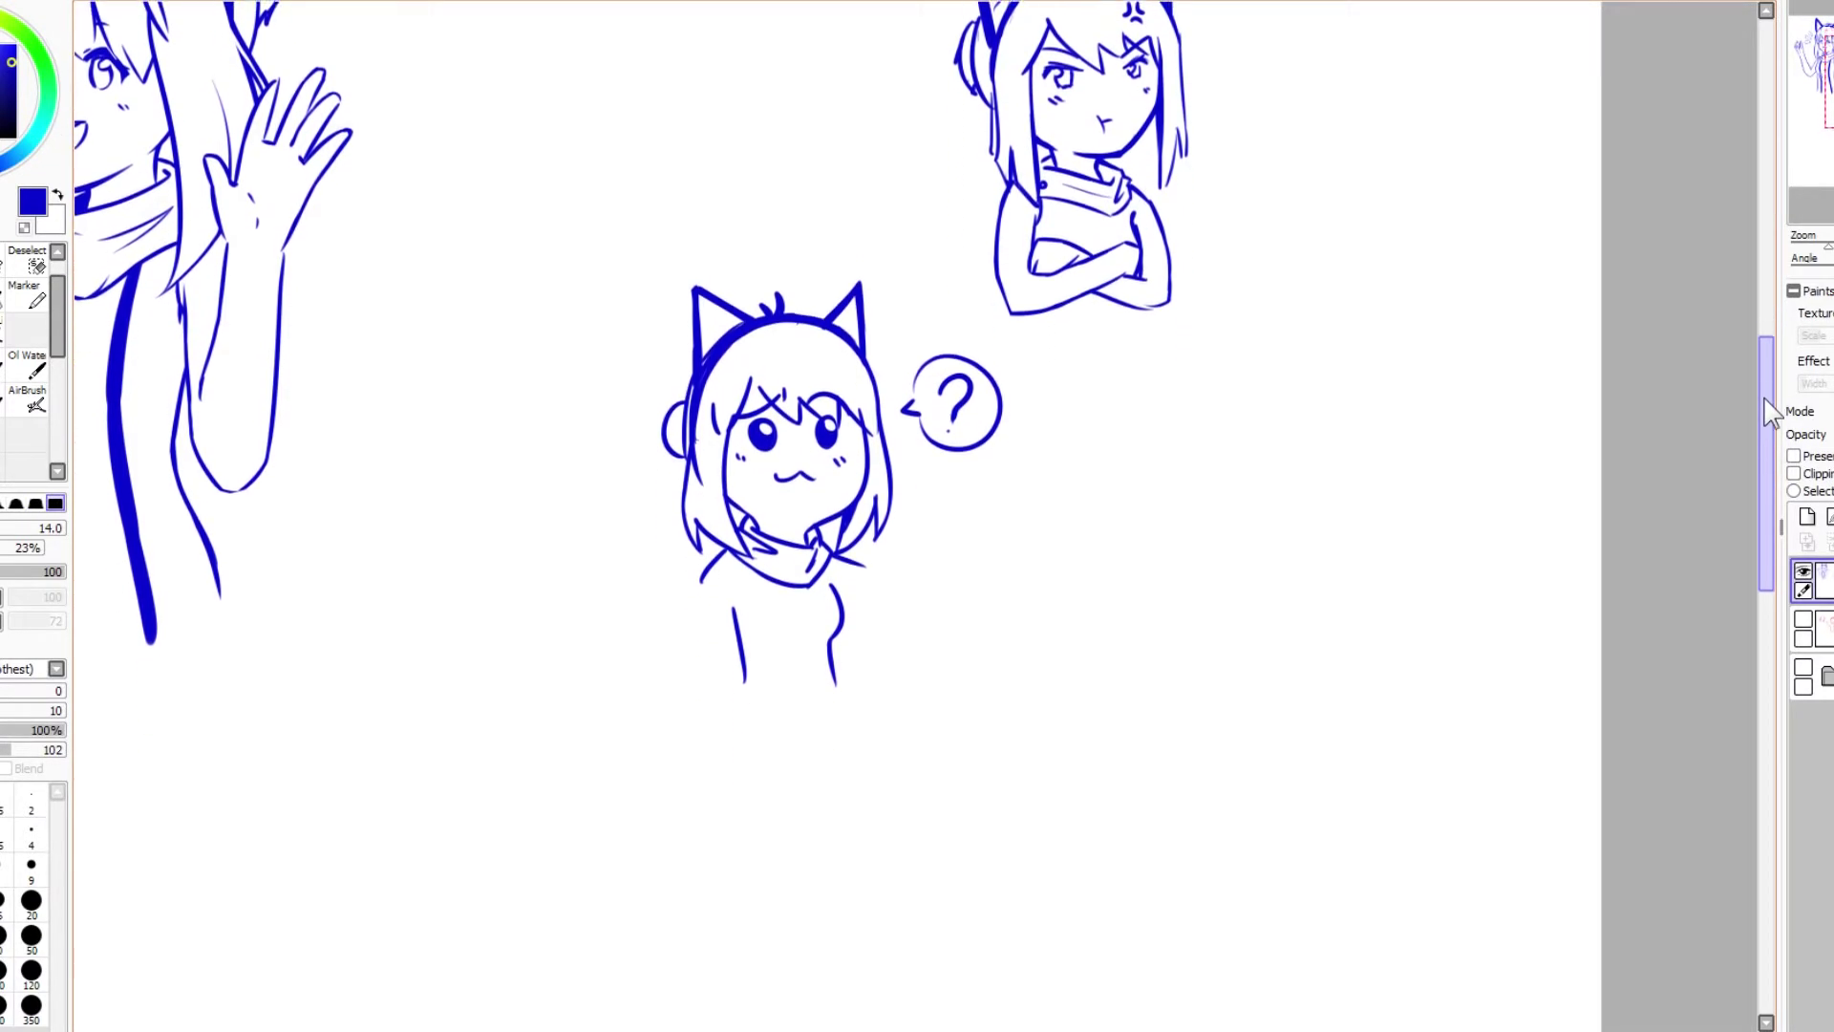
{"action": "scroll", "coordinate": [837, 516], "scroll_direction": "up", "scroll_amount": 2}
{"action": "left_click_drag", "start_coordinate": [1758, 421], "coordinate": [1757, 416]}
{"action": "mouse_move", "coordinate": [954, 504]}
{"action": "left_mouse_down"}
{"action": "mouse_move", "coordinate": [1009, 520]}
{"action": "mouse_move", "coordinate": [1005, 577]}
{"action": "mouse_move", "coordinate": [941, 556]}
{"action": "left_mouse_up"}
{"action": "left_click", "coordinate": [965, 527]}
{"action": "mouse_move", "coordinate": [1011, 581]}
{"action": "left_mouse_down"}
{"action": "mouse_move", "coordinate": [1042, 548]}
{"action": "mouse_move", "coordinate": [1026, 583]}
{"action": "left_mouse_up"}
{"action": "left_click_drag", "start_coordinate": [941, 514], "coordinate": [930, 512]}
{"action": "left_click_drag", "start_coordinate": [941, 521], "coordinate": [930, 522]}
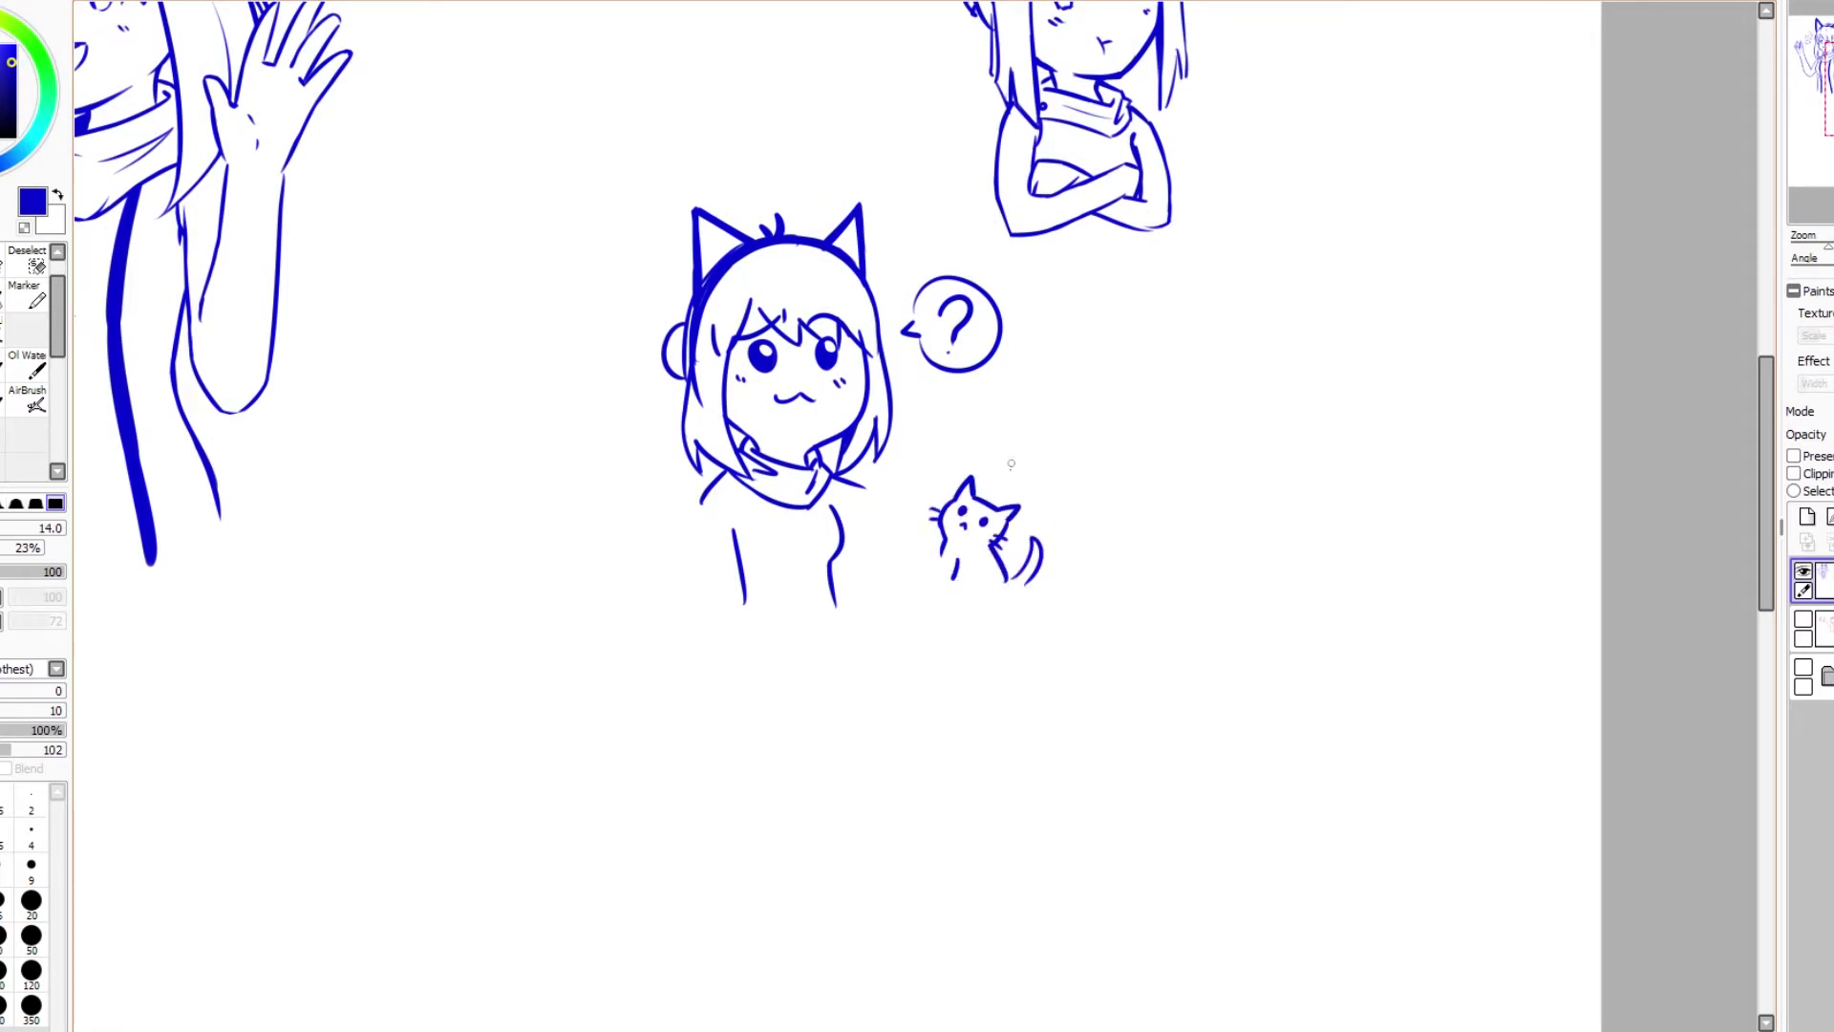
Step: Letter MEOW above the small cat and add a few finishing strokes to the chibi's hair and headphone
{"action": "scroll", "coordinate": [1003, 490], "scroll_direction": "down", "scroll_amount": 2}
{"action": "scroll", "coordinate": [855, 330], "scroll_direction": "up", "scroll_amount": 2}
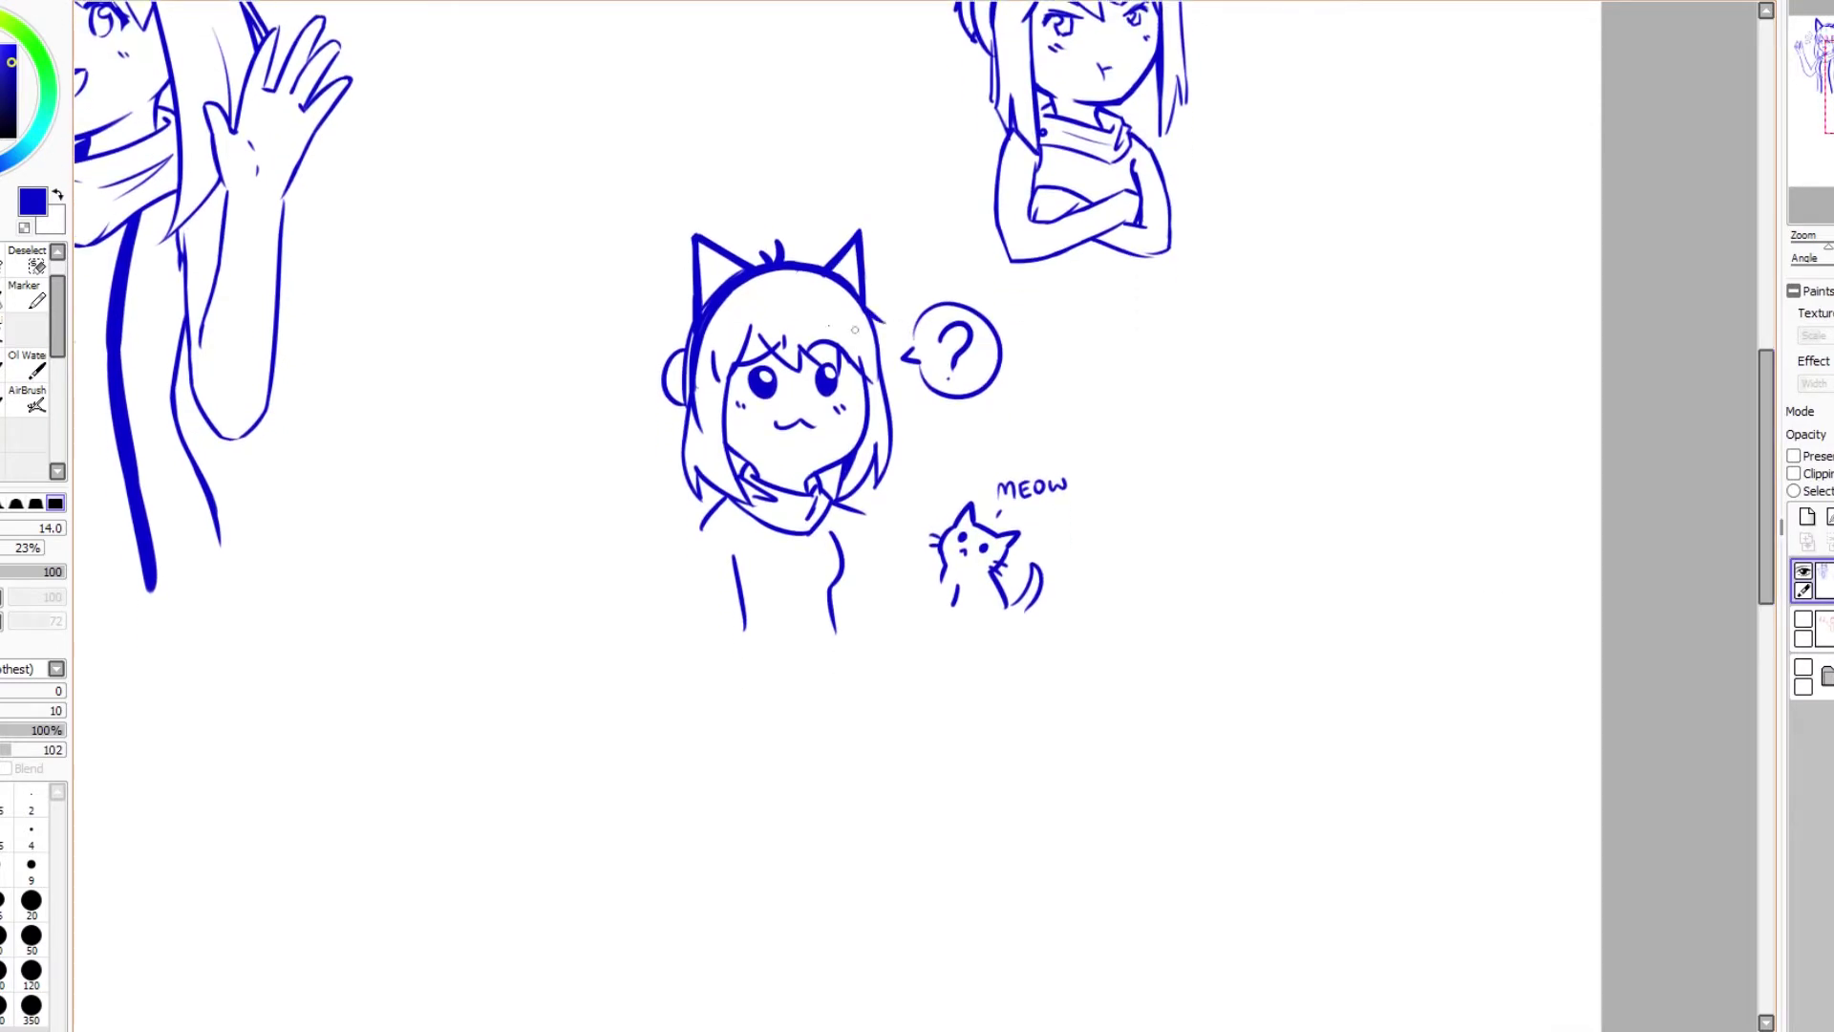
{"action": "left_click_drag", "start_coordinate": [706, 351], "coordinate": [712, 365]}
{"action": "scroll", "coordinate": [1611, 625], "scroll_direction": "up", "scroll_amount": 3}
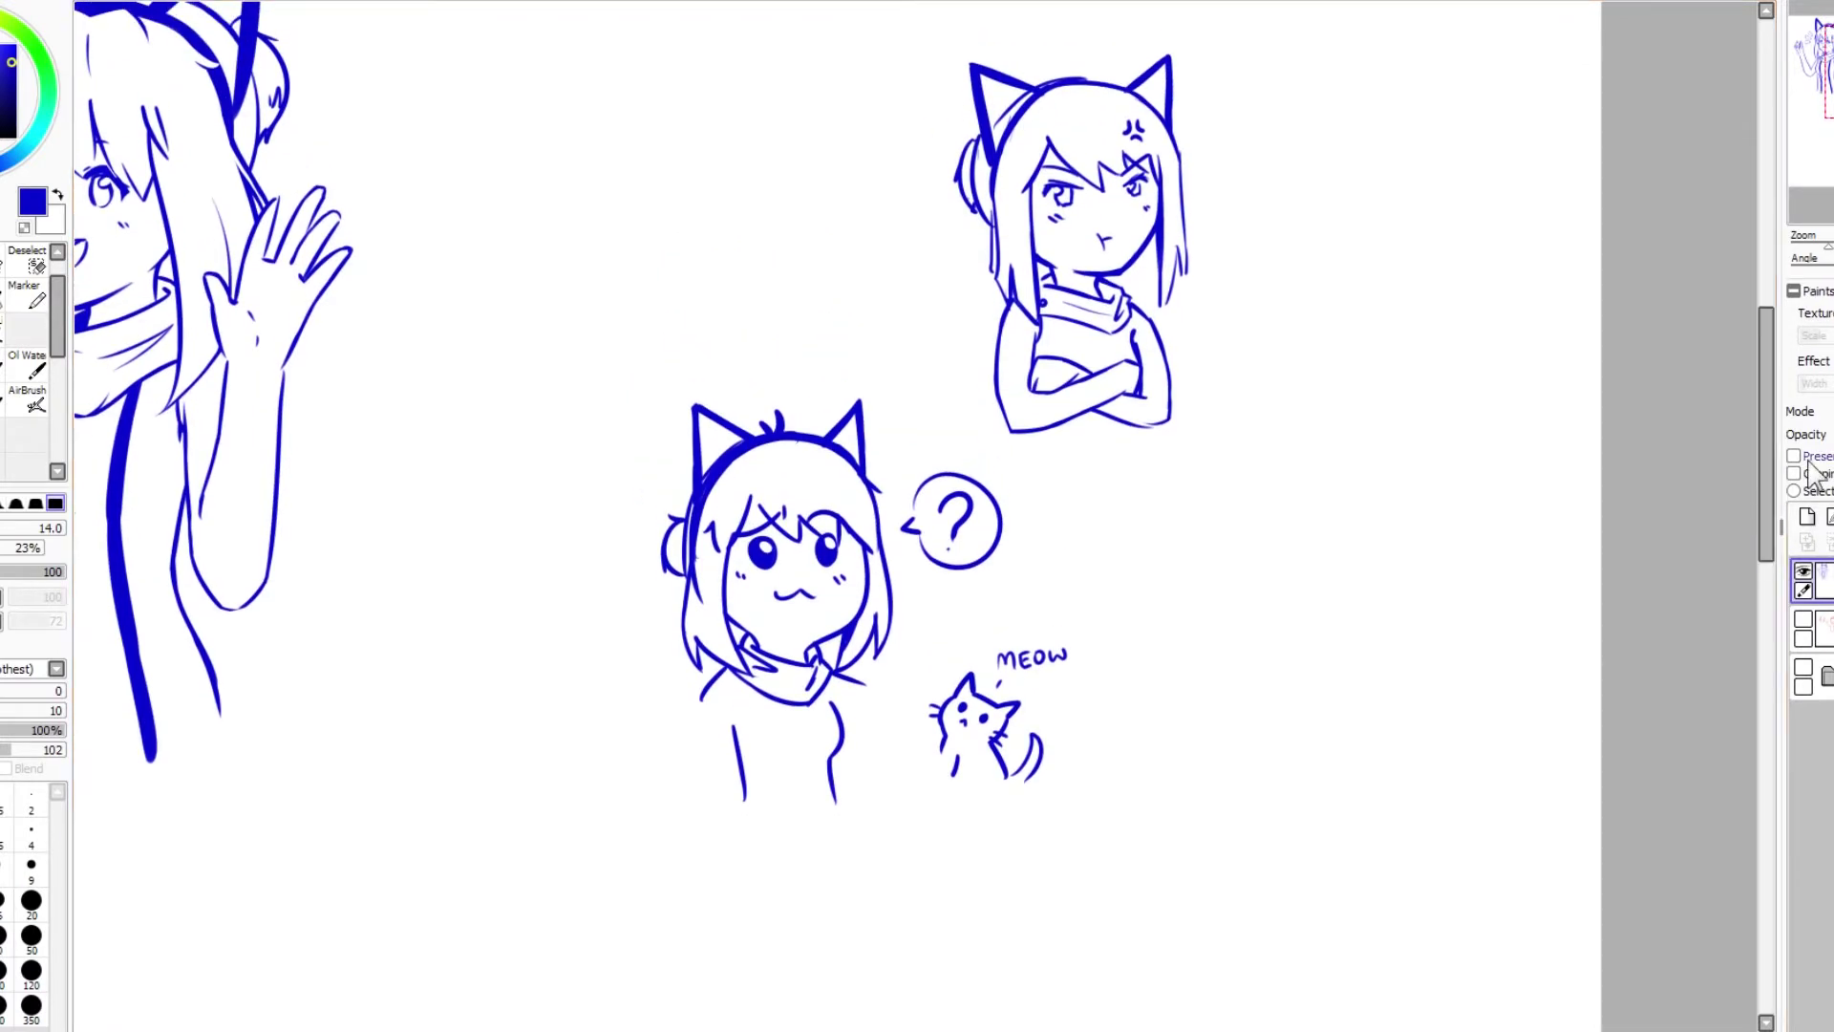
Step: Add a new layer and paint a faint pink blush across the angry girl's face
{"action": "left_click", "coordinate": [1806, 516]}
{"action": "left_click", "coordinate": [9, 58]}
{"action": "left_click", "coordinate": [18, 571]}
{"action": "left_click_drag", "start_coordinate": [616, 304], "coordinate": [527, 326]}
{"action": "key", "text": "ctrl+z"}
{"action": "left_click_drag", "start_coordinate": [1042, 229], "coordinate": [1153, 212]}
Step: Recolor the angry girl's cheek marks pink with the line layer's opacity preserved, and soften the blush on the color layer
{"action": "left_click", "coordinate": [1811, 628]}
{"action": "left_click", "coordinate": [1794, 455]}
{"action": "left_click", "coordinate": [62, 571]}
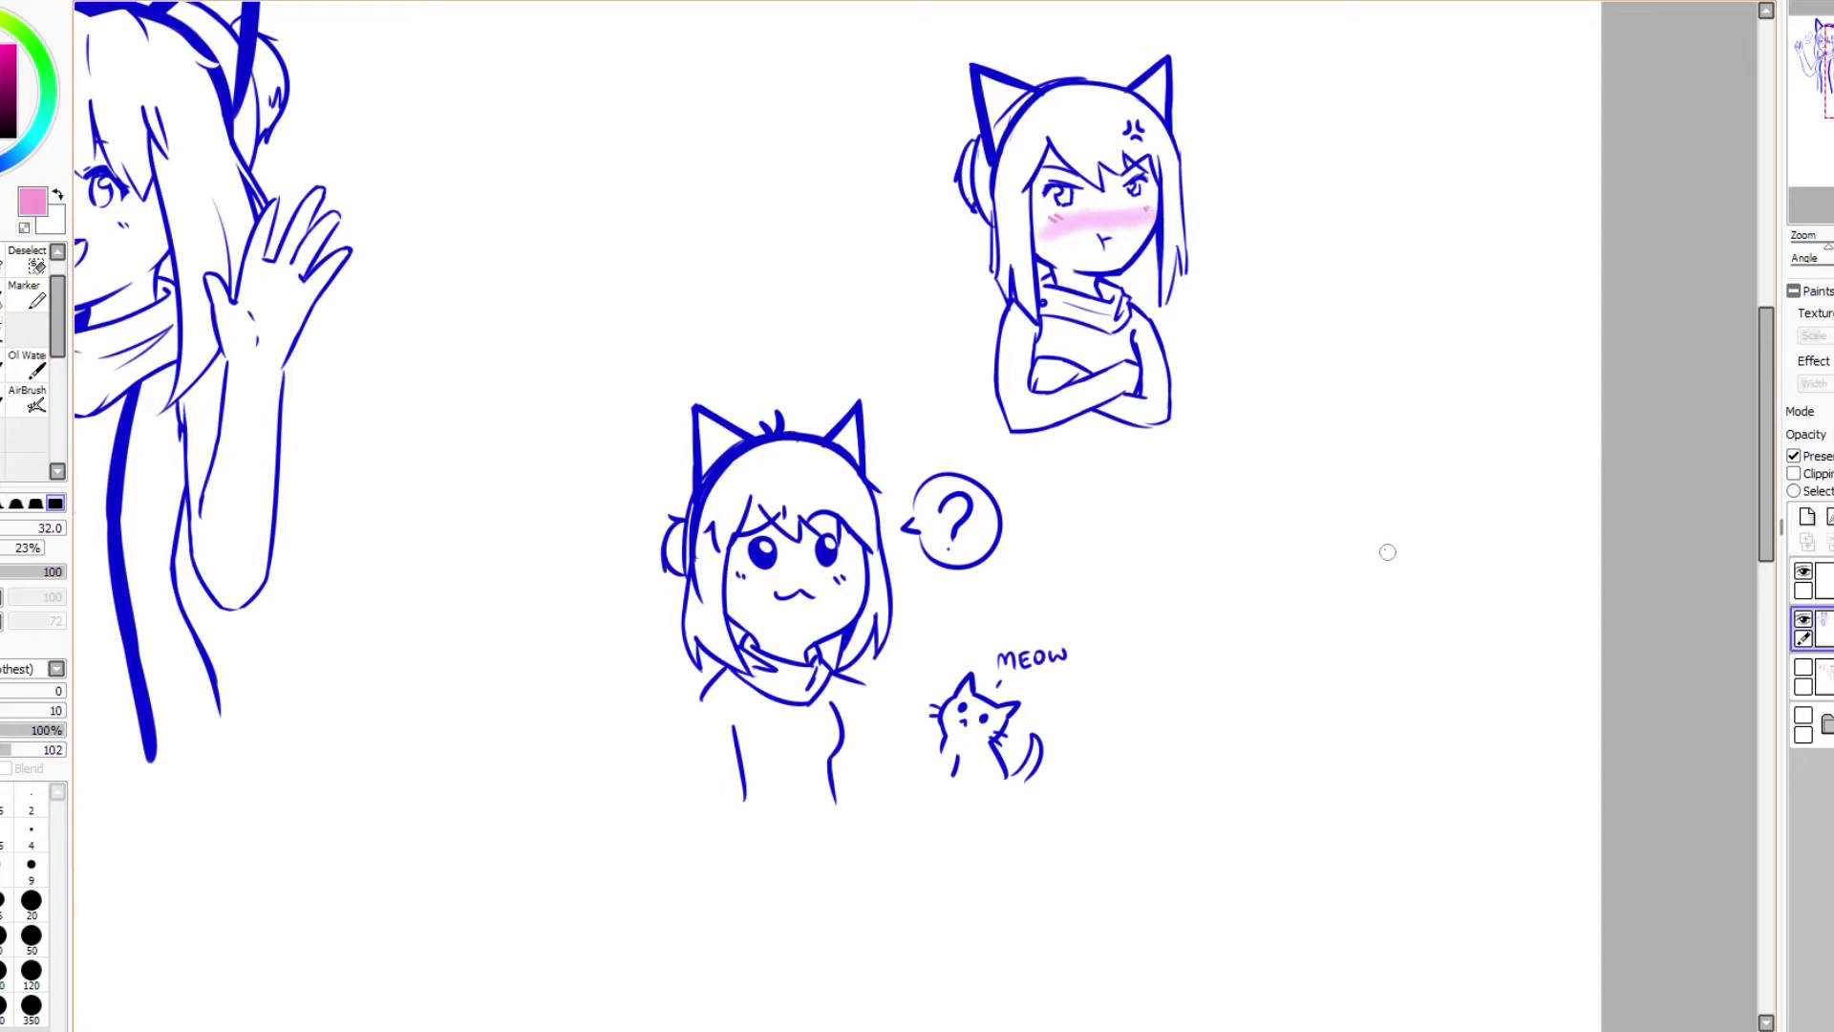
{"action": "scroll", "coordinate": [1228, 245], "scroll_direction": "up", "scroll_amount": 1}
{"action": "key", "text": "w"}
{"action": "left_click_drag", "start_coordinate": [1050, 220], "coordinate": [1146, 225]}
{"action": "left_click", "coordinate": [1811, 578]}
{"action": "scroll", "coordinate": [1768, 474], "scroll_direction": "down", "scroll_amount": 2}
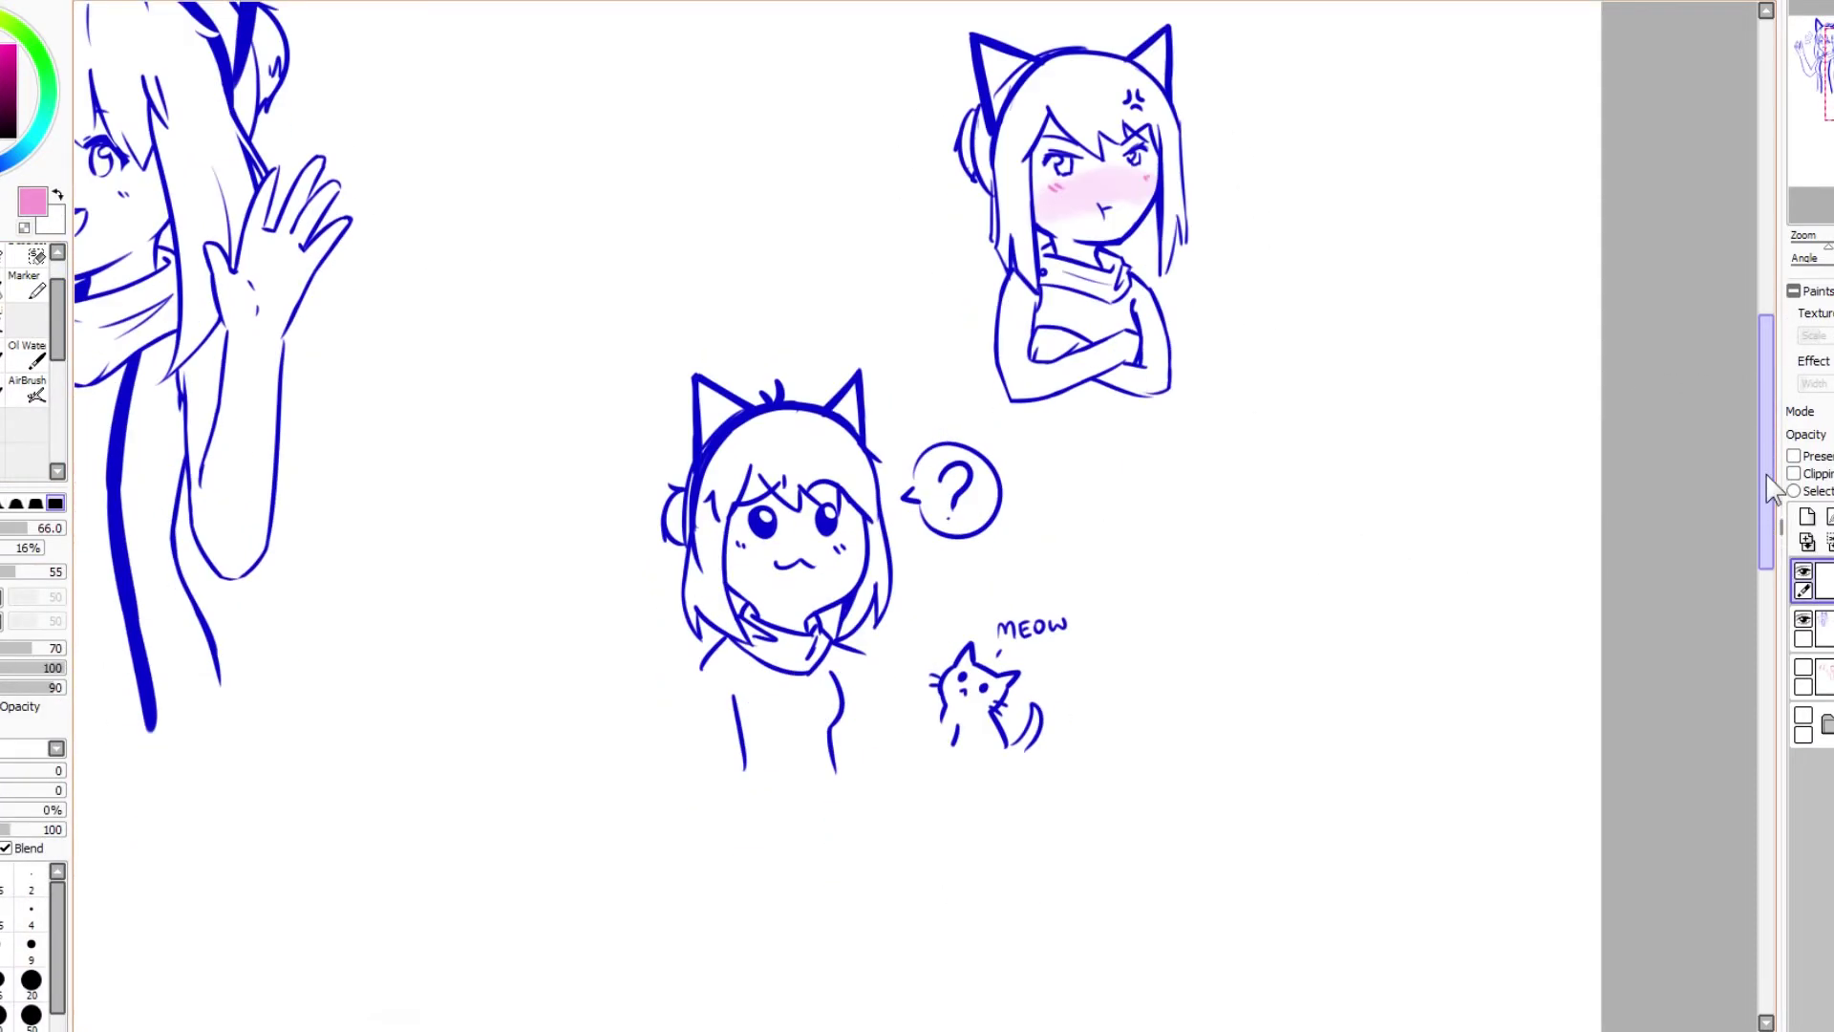
Step: Fill the three emphasis marks beside the waving girl's head with light yellow
{"action": "scroll", "coordinate": [1767, 474], "scroll_direction": "down", "scroll_amount": 1}
{"action": "scroll", "coordinate": [1768, 474], "scroll_direction": "left", "scroll_amount": 8}
{"action": "scroll", "coordinate": [1767, 474], "scroll_direction": "up", "scroll_amount": 3}
{"action": "left_click", "coordinate": [21, 23]}
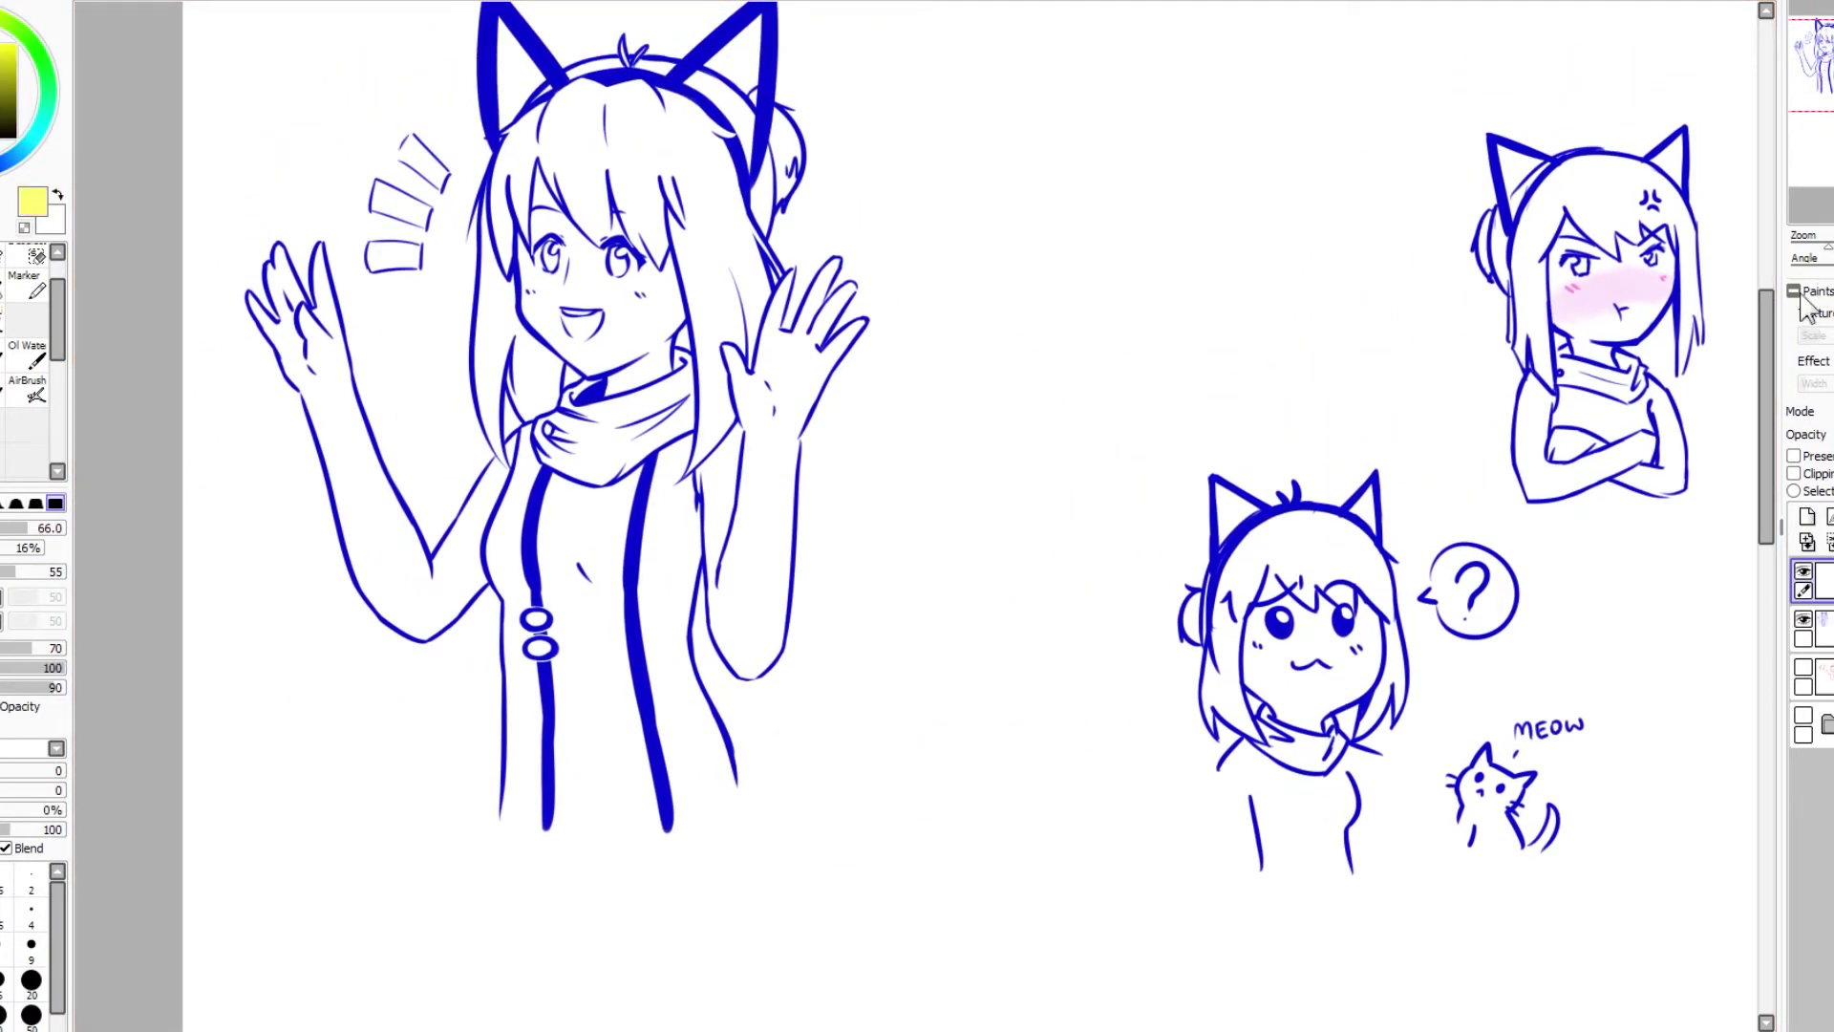
{"action": "key", "text": "b"}
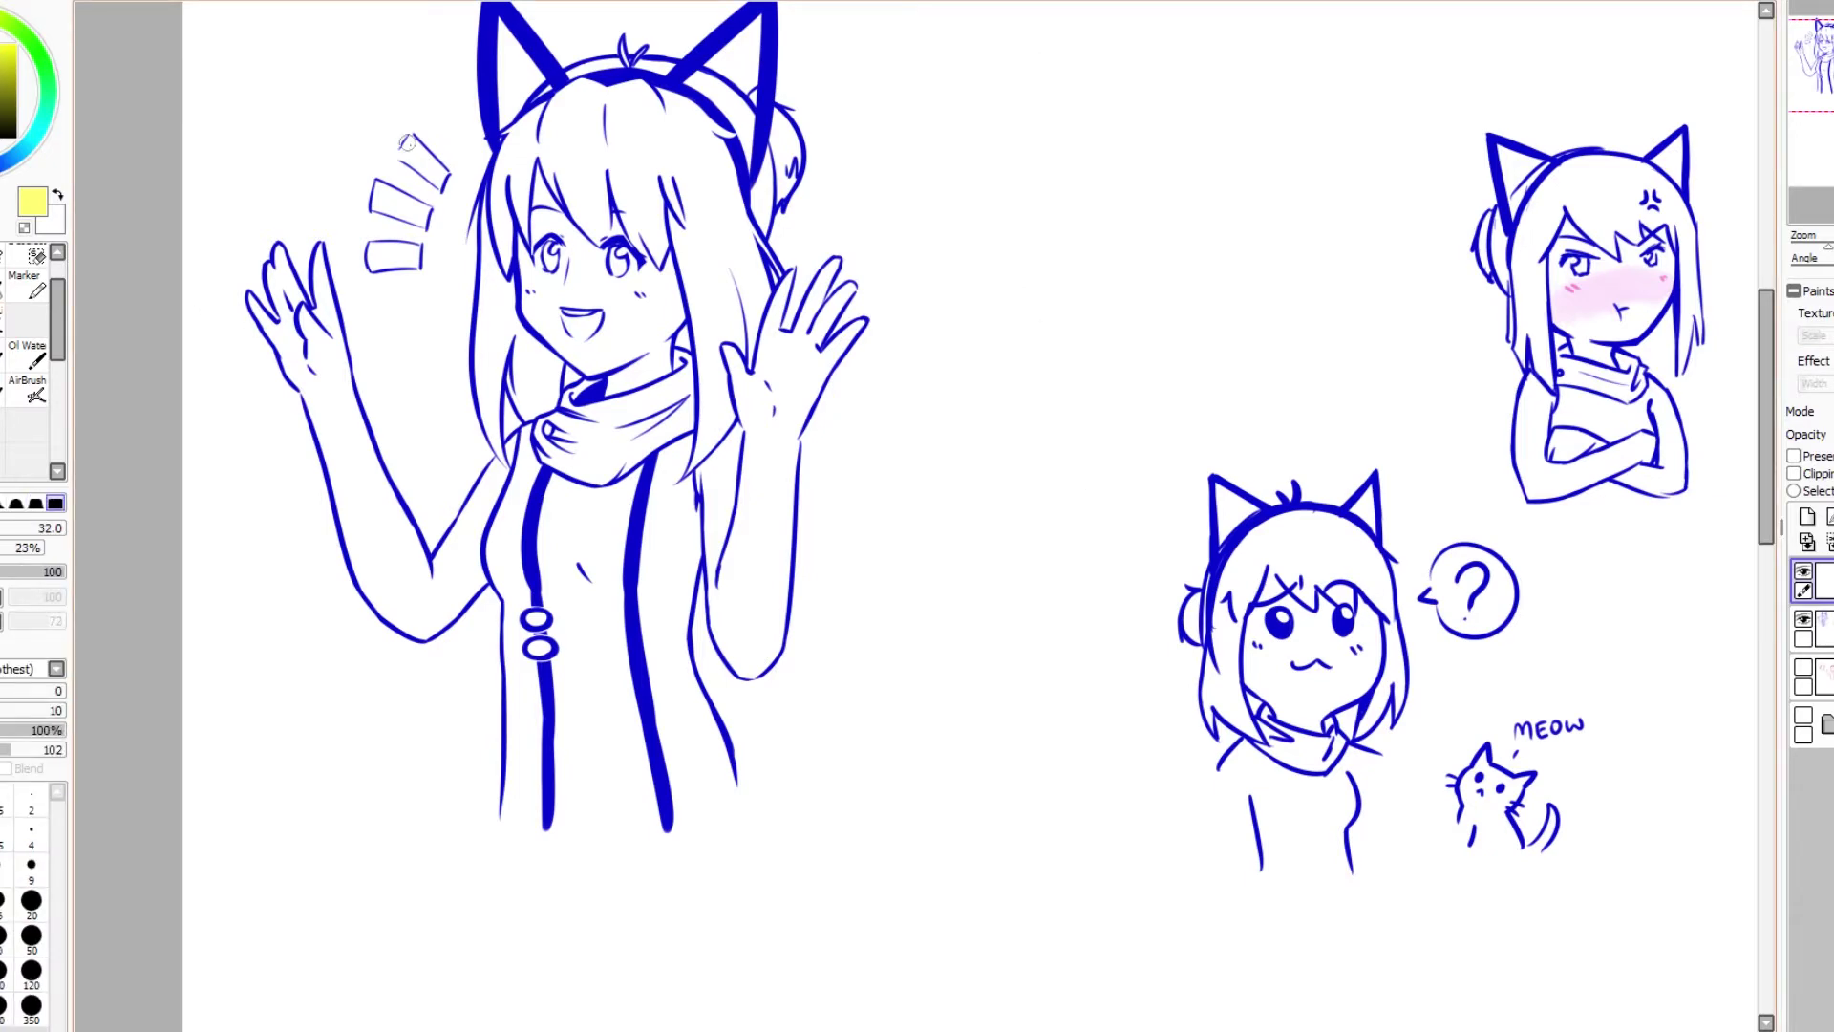
{"action": "mouse_move", "coordinate": [406, 141]}
{"action": "left_mouse_down"}
{"action": "mouse_move", "coordinate": [441, 179]}
{"action": "mouse_move", "coordinate": [382, 201]}
{"action": "left_mouse_up"}
{"action": "scroll", "coordinate": [1166, 960], "scroll_direction": "down", "scroll_amount": 2}
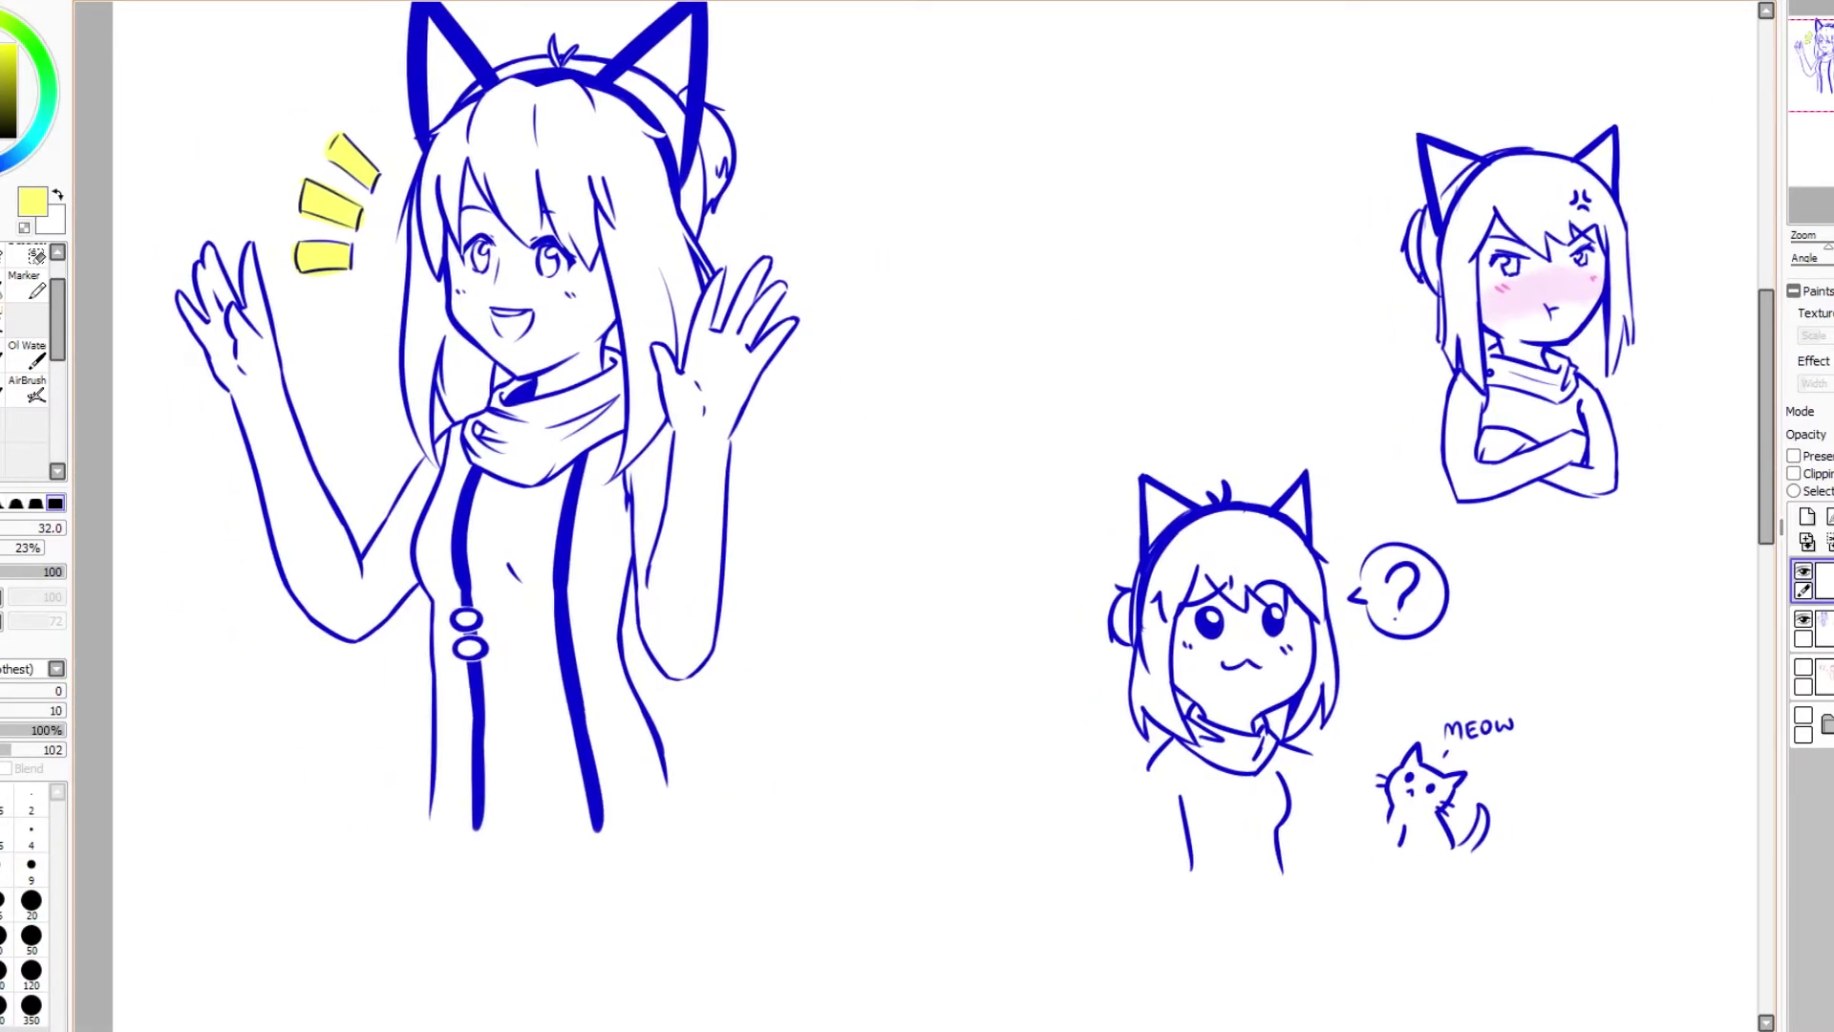
Step: Try shading the small cat in soft blue on the color layer, and delete that shading
{"action": "scroll", "coordinate": [1242, 726], "scroll_direction": "up", "scroll_amount": 3}
{"action": "left_click", "coordinate": [1232, 726], "text": "alt"}
{"action": "mouse_move", "coordinate": [1232, 712]}
{"action": "left_mouse_down"}
{"action": "mouse_move", "coordinate": [1249, 782]}
{"action": "mouse_move", "coordinate": [1208, 696]}
{"action": "mouse_move", "coordinate": [1192, 776]}
{"action": "mouse_move", "coordinate": [1248, 820]}
{"action": "mouse_move", "coordinate": [1194, 845]}
{"action": "left_mouse_up"}
{"action": "scroll", "coordinate": [1194, 764], "scroll_direction": "up", "scroll_amount": 1}
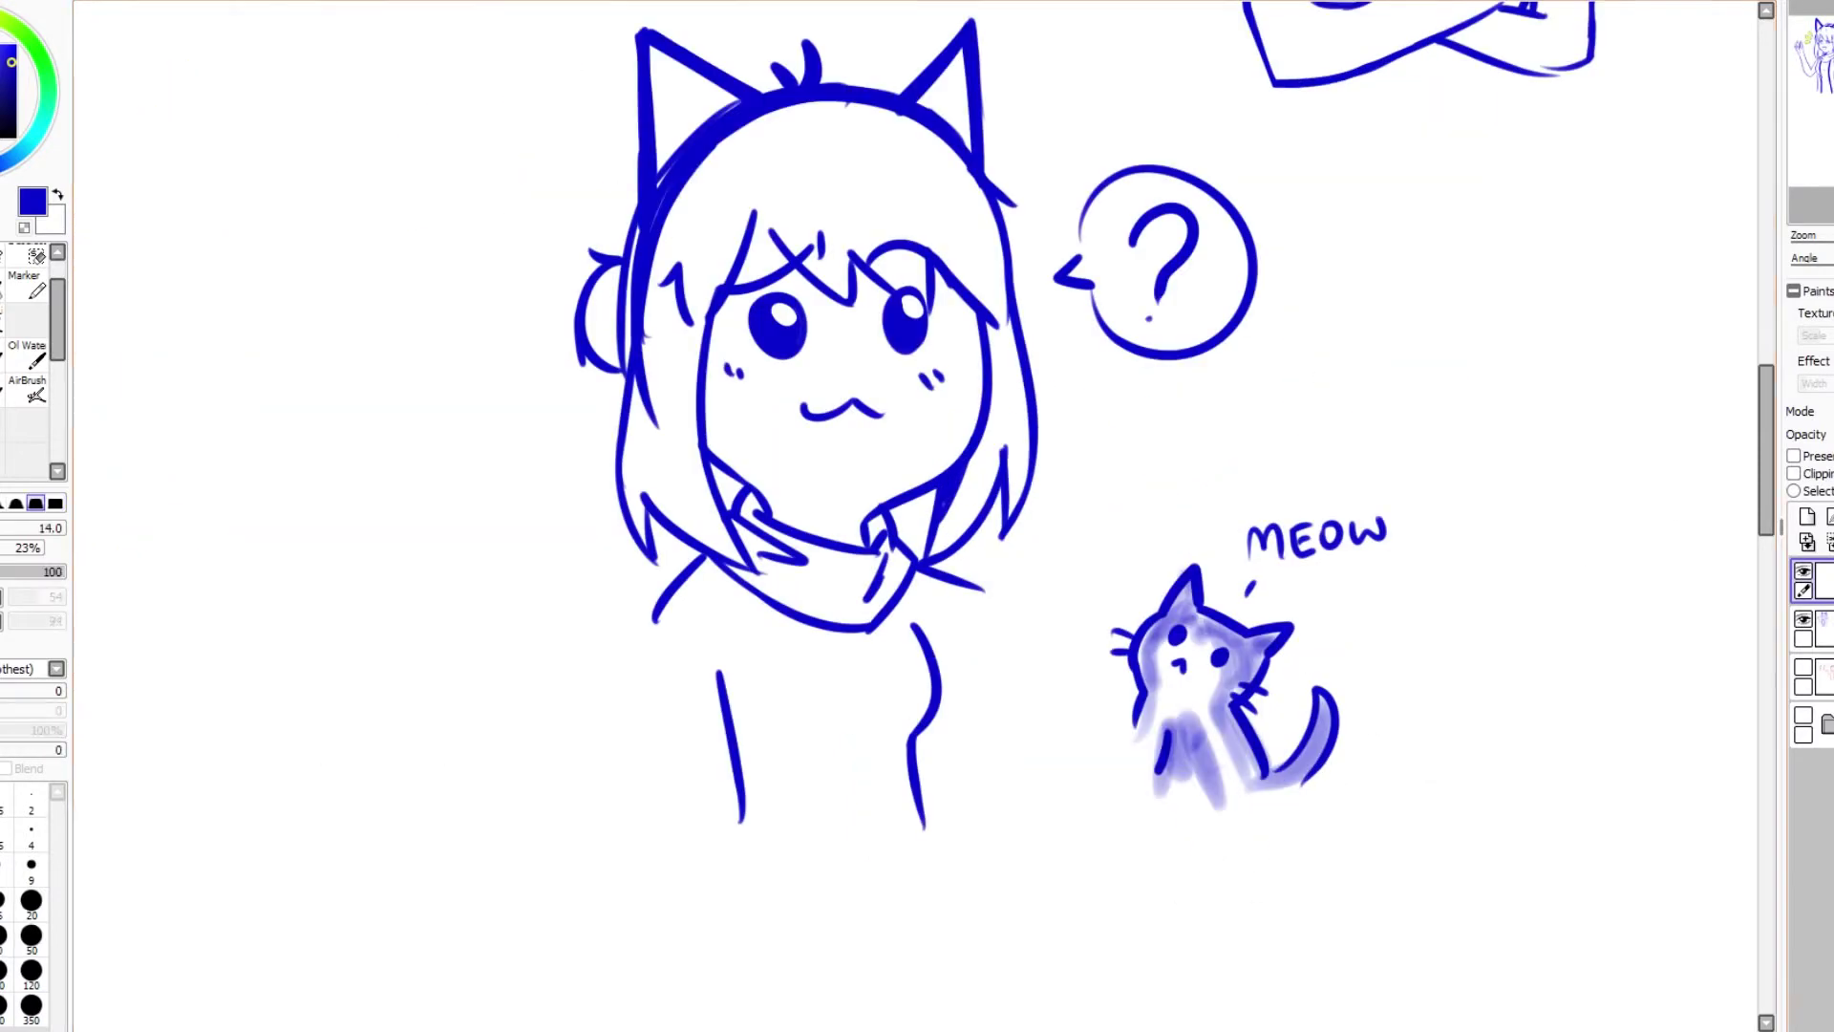
{"action": "scroll", "coordinate": [1372, 655], "scroll_direction": "down", "scroll_amount": 2}
{"action": "left_click_drag", "start_coordinate": [1242, 439], "coordinate": [1625, 741]}
{"action": "key", "text": "Delete"}
{"action": "key", "text": "ctrl+d"}
{"action": "scroll", "coordinate": [1446, 747], "scroll_direction": "down", "scroll_amount": 2}
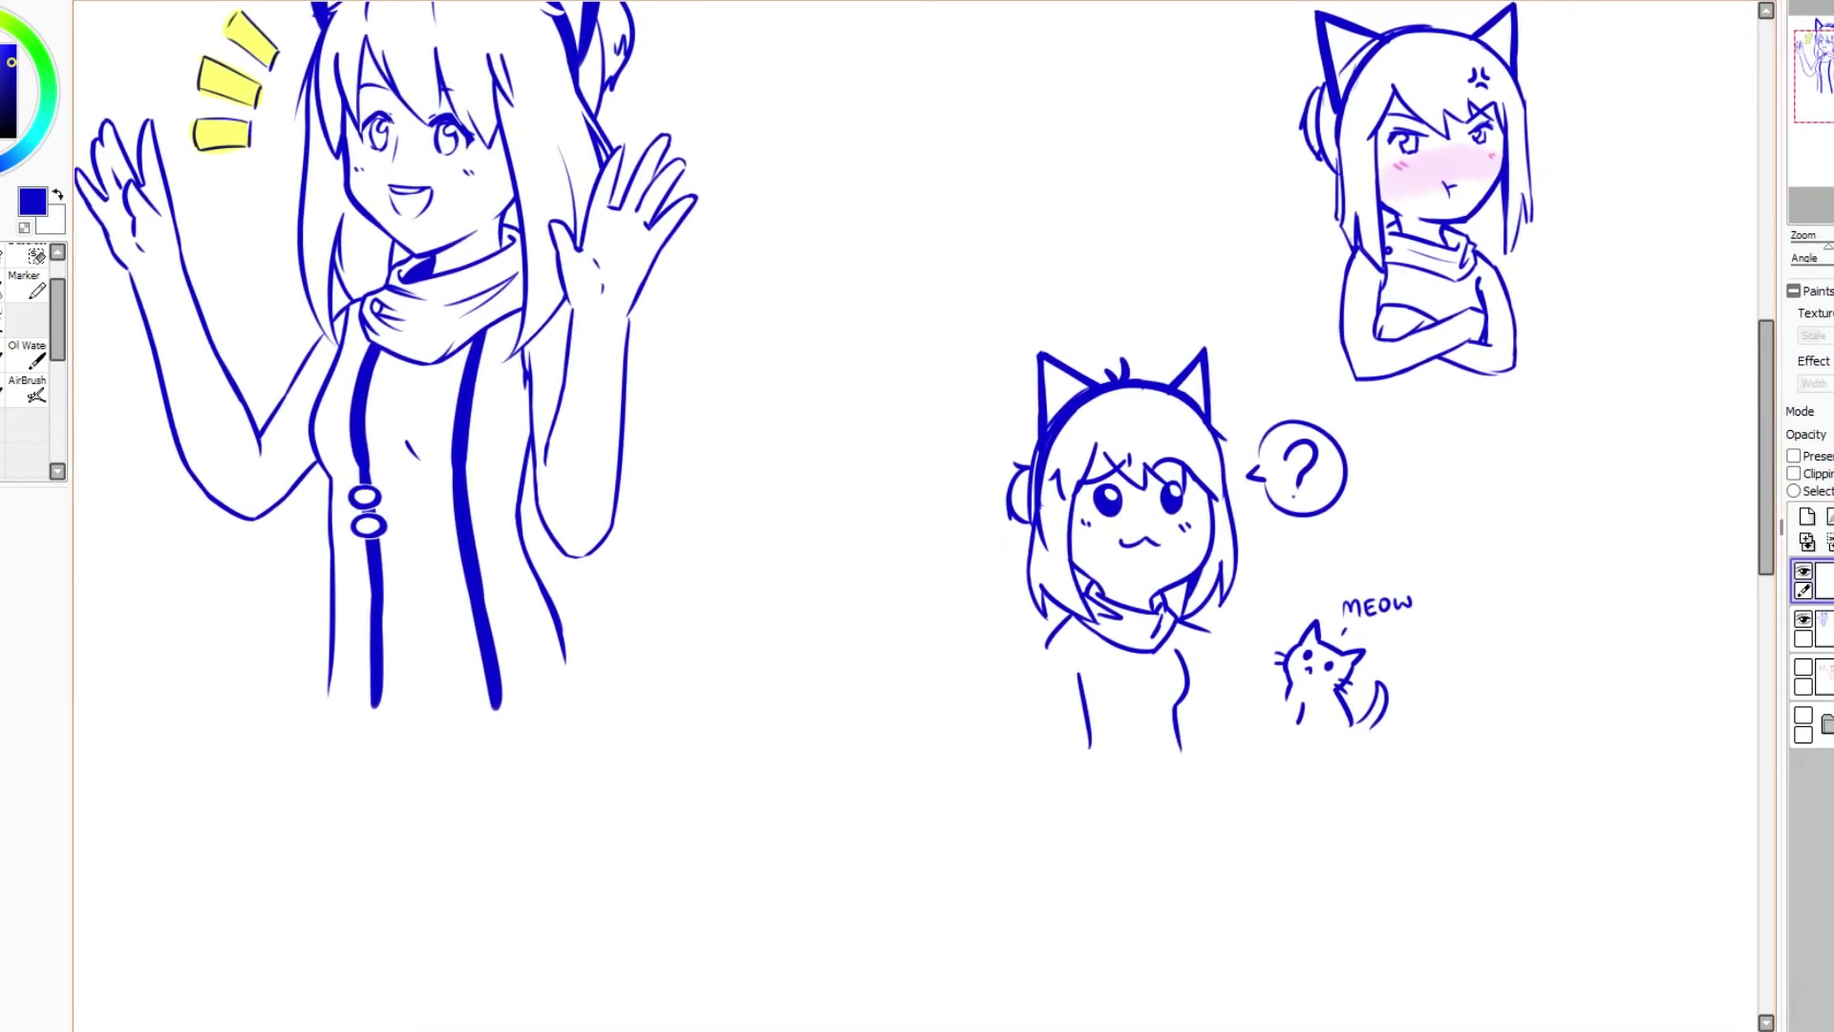
Step: Draw a tapering face outline with a pointed chin and one ear in the empty area below the waving girl
{"action": "scroll", "coordinate": [1767, 482], "scroll_direction": "up", "scroll_amount": 2}
{"action": "left_click_drag", "start_coordinate": [1767, 482], "coordinate": [1767, 645]}
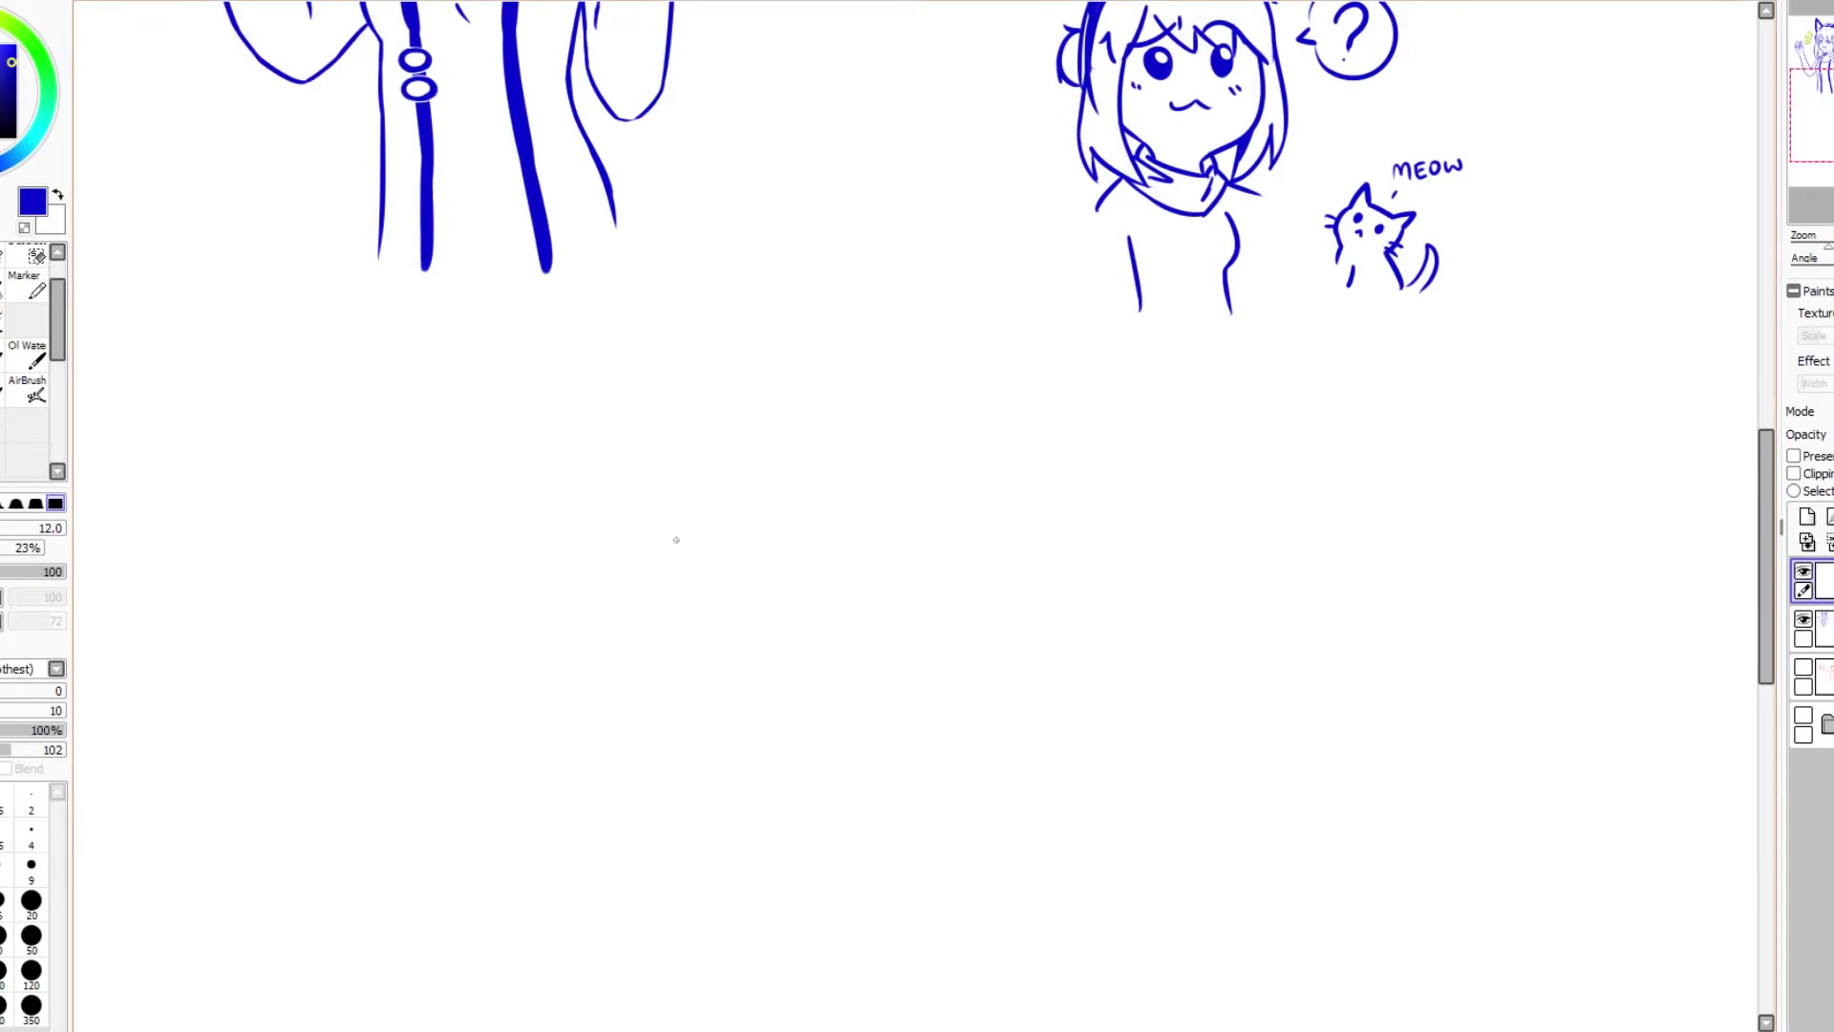
{"action": "scroll", "coordinate": [677, 540], "scroll_direction": "up", "scroll_amount": 1}
{"action": "mouse_move", "coordinate": [572, 382]}
{"action": "left_mouse_down"}
{"action": "mouse_move", "coordinate": [594, 552]}
{"action": "mouse_move", "coordinate": [687, 643]}
{"action": "mouse_move", "coordinate": [808, 583]}
{"action": "mouse_move", "coordinate": [847, 420]}
{"action": "left_mouse_up"}
{"action": "left_click_drag", "start_coordinate": [831, 508], "coordinate": [825, 564]}
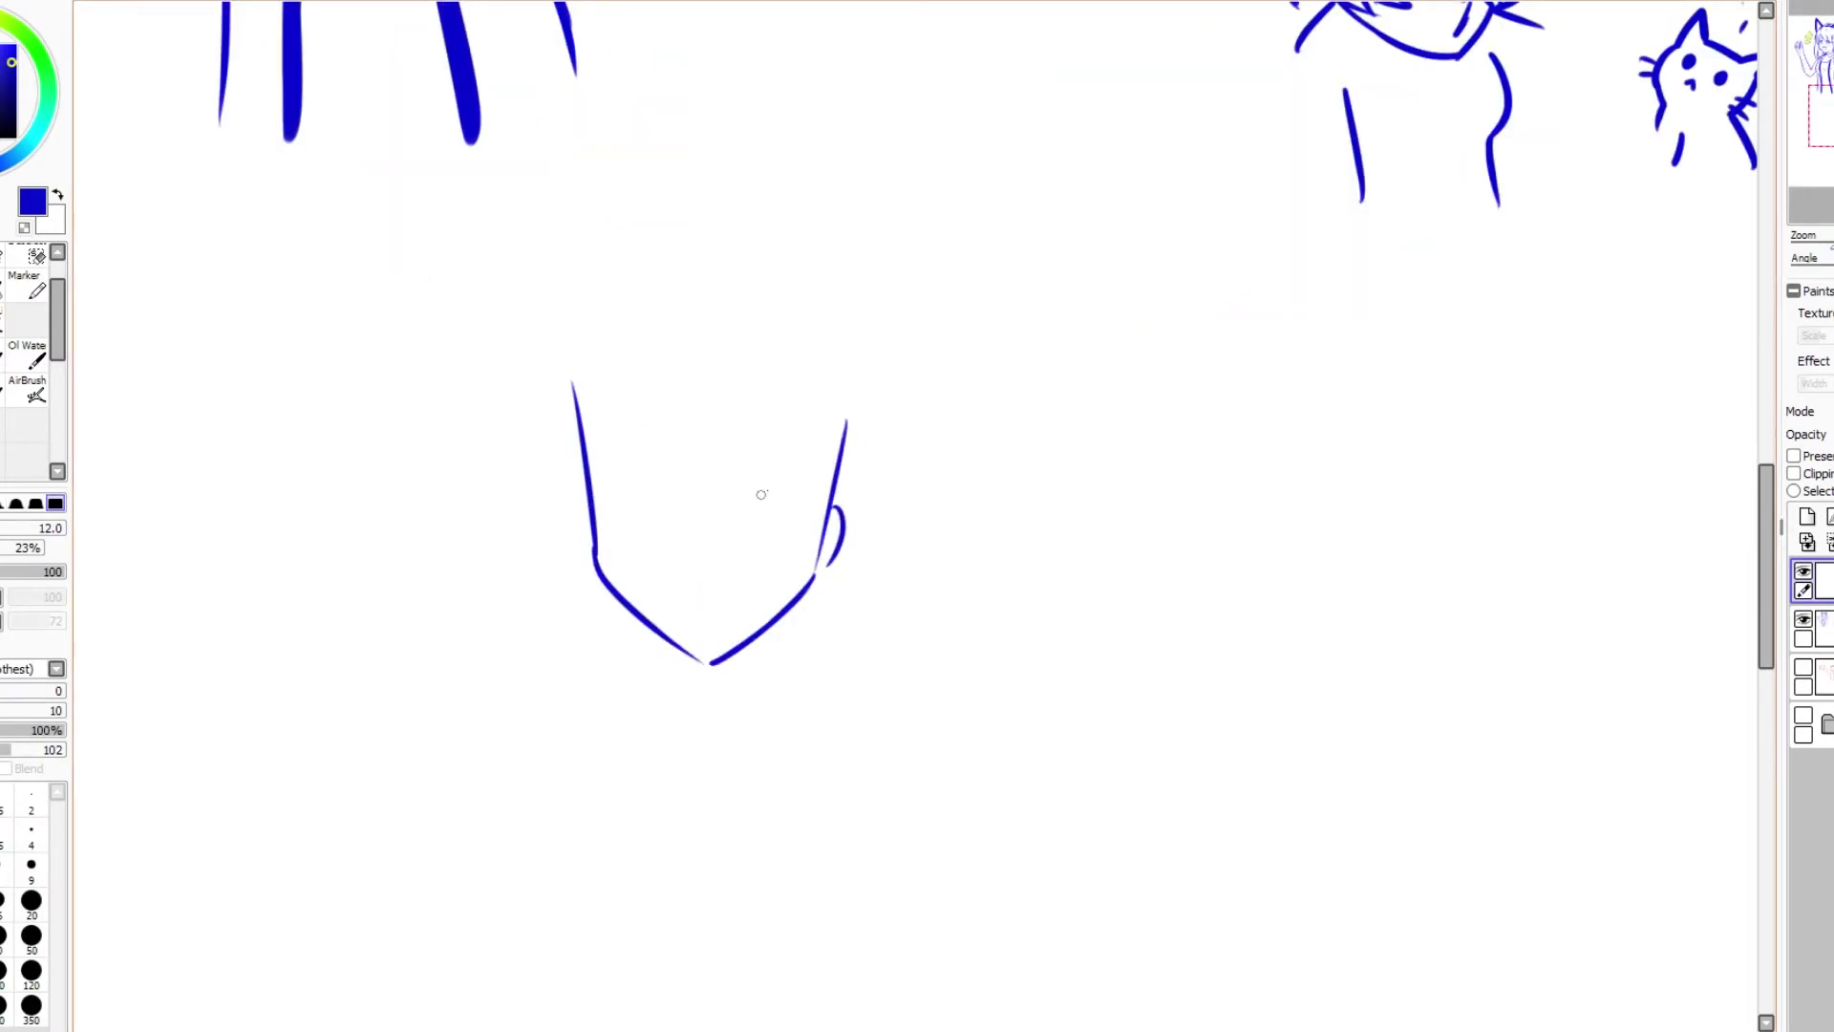
{"action": "mouse_move", "coordinate": [747, 510]}
{"action": "left_mouse_down"}
{"action": "mouse_move", "coordinate": [638, 525]}
{"action": "mouse_move", "coordinate": [754, 523]}
{"action": "mouse_move", "coordinate": [762, 482]}
{"action": "left_mouse_up"}
{"action": "key", "text": "e"}
Step: Show the rough sketch layer and draw a red vertical and horizontal guide cross inside the new face
{"action": "key", "text": "n"}
{"action": "left_click", "coordinate": [1806, 678]}
{"action": "left_click", "coordinate": [1804, 668]}
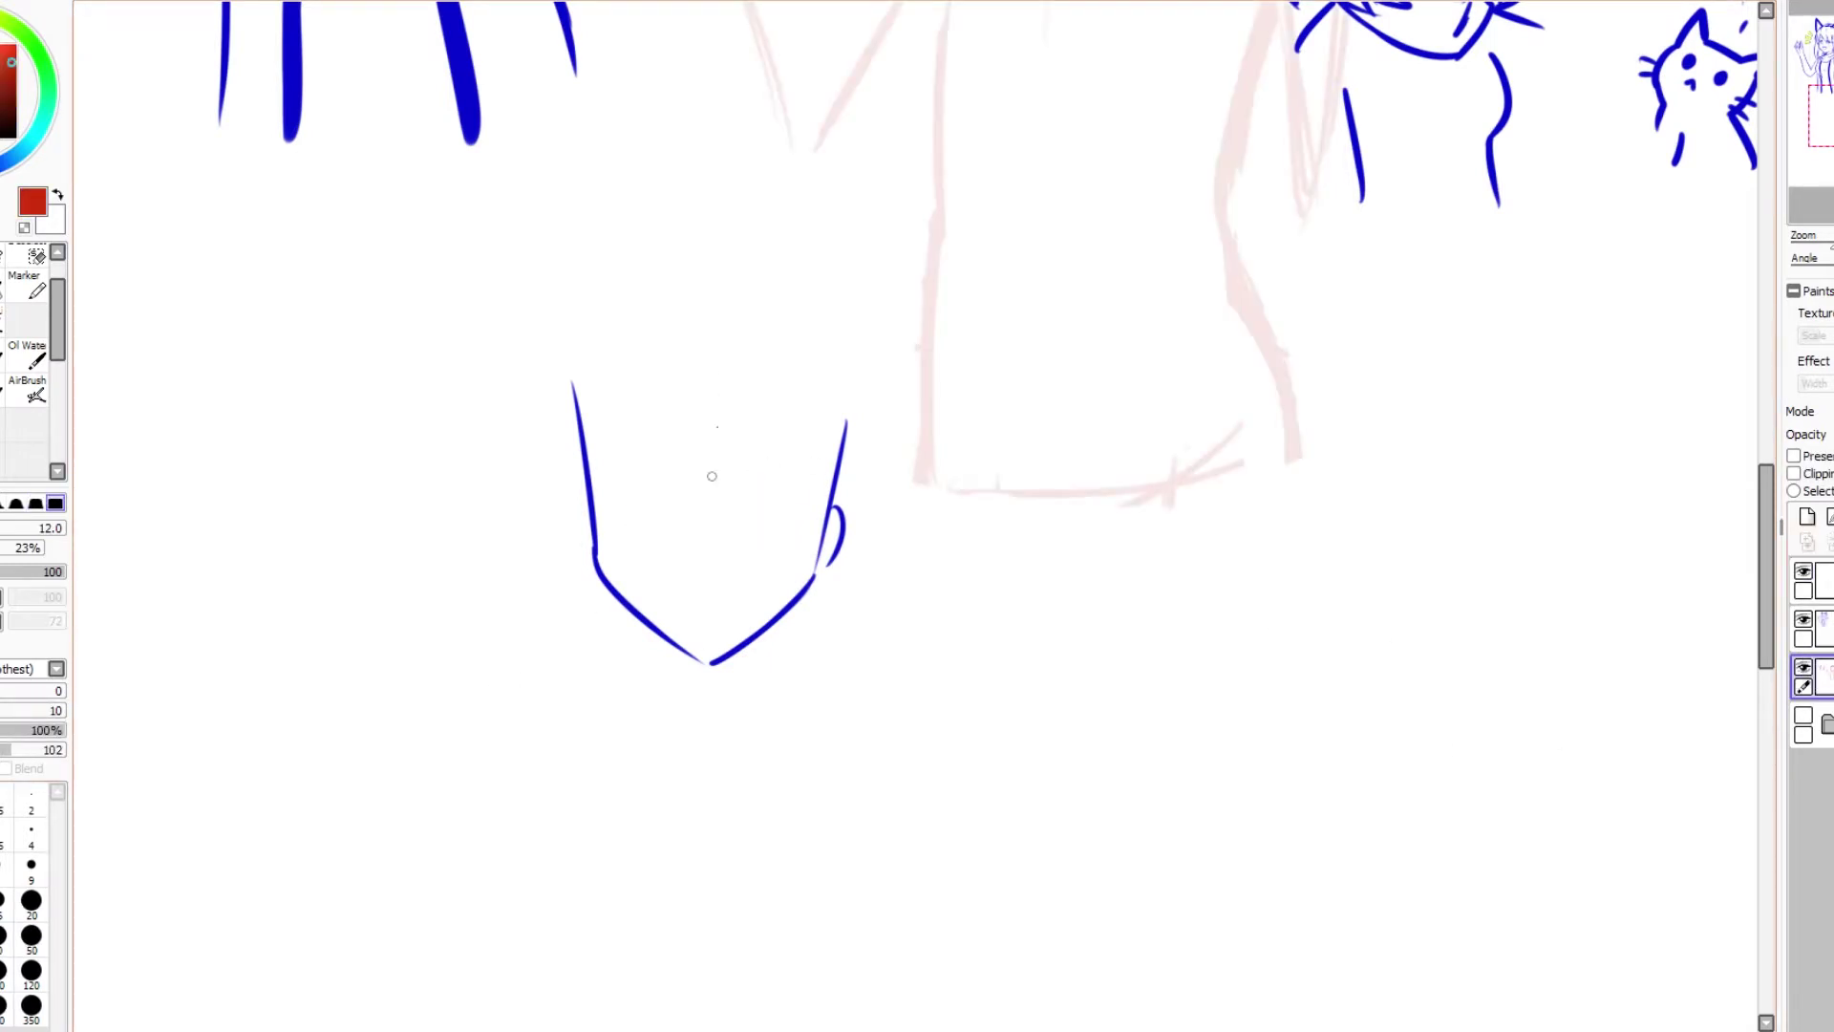
{"action": "mouse_move", "coordinate": [708, 424]}
{"action": "left_mouse_down"}
{"action": "mouse_move", "coordinate": [707, 656]}
{"action": "mouse_move", "coordinate": [707, 616]}
{"action": "left_mouse_up"}
{"action": "key", "text": "ctrl+z"}
{"action": "left_click_drag", "start_coordinate": [656, 506], "coordinate": [734, 508]}
{"action": "key", "text": "ctrl+z"}
{"action": "left_click_drag", "start_coordinate": [645, 507], "coordinate": [796, 505]}
{"action": "key", "text": "ctrl+z"}
Step: Lasso the old body sketch on the rough layer, leaving out the new guide cross, and delete it
{"action": "key", "text": "minus"}
{"action": "key", "text": "l"}
{"action": "mouse_move", "coordinate": [1089, 535]}
{"action": "left_mouse_down"}
{"action": "mouse_move", "coordinate": [573, 459]}
{"action": "mouse_move", "coordinate": [1089, 535]}
{"action": "left_mouse_up"}
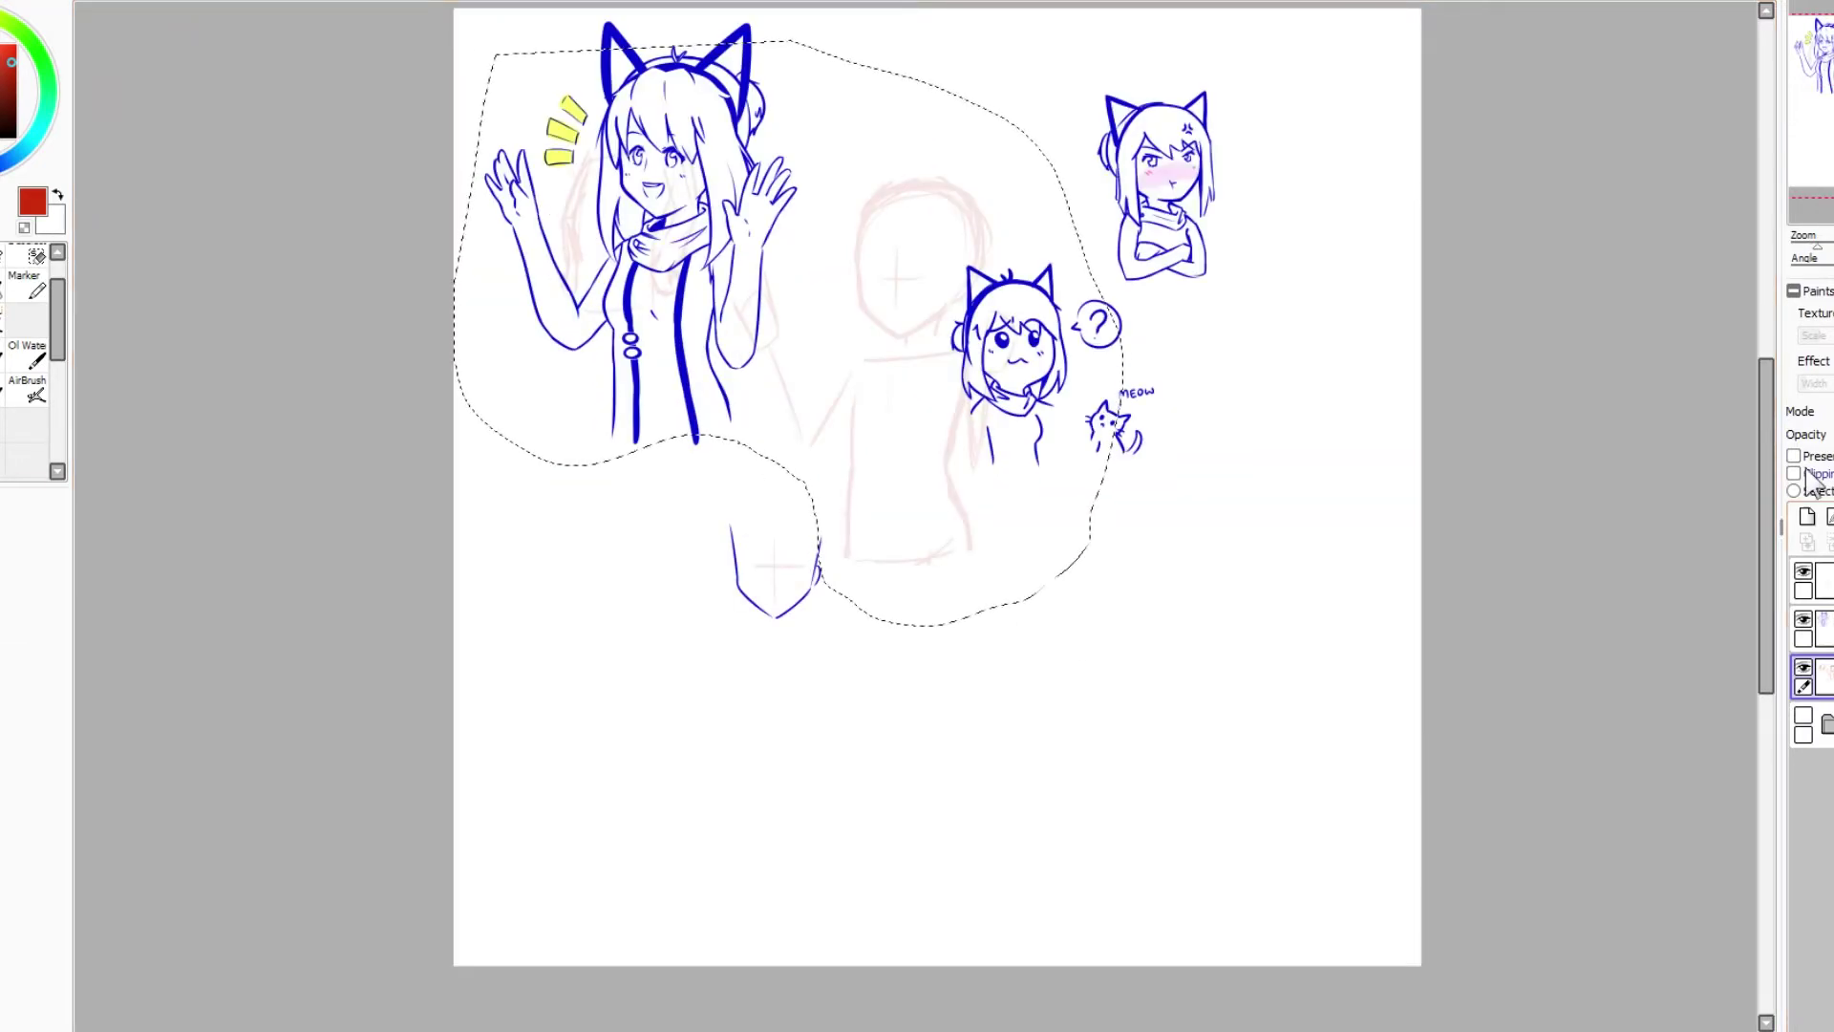
{"action": "key", "text": "Delete"}
{"action": "key", "text": "ctrl+d"}
Step: Ink the first eye of the new face along the guide on the line layer and flip the canvas view horizontally
{"action": "left_click", "coordinate": [1805, 630]}
{"action": "key", "text": "n"}
{"action": "scroll", "coordinate": [788, 598], "scroll_direction": "up", "scroll_amount": 5}
{"action": "key", "text": "minus"}
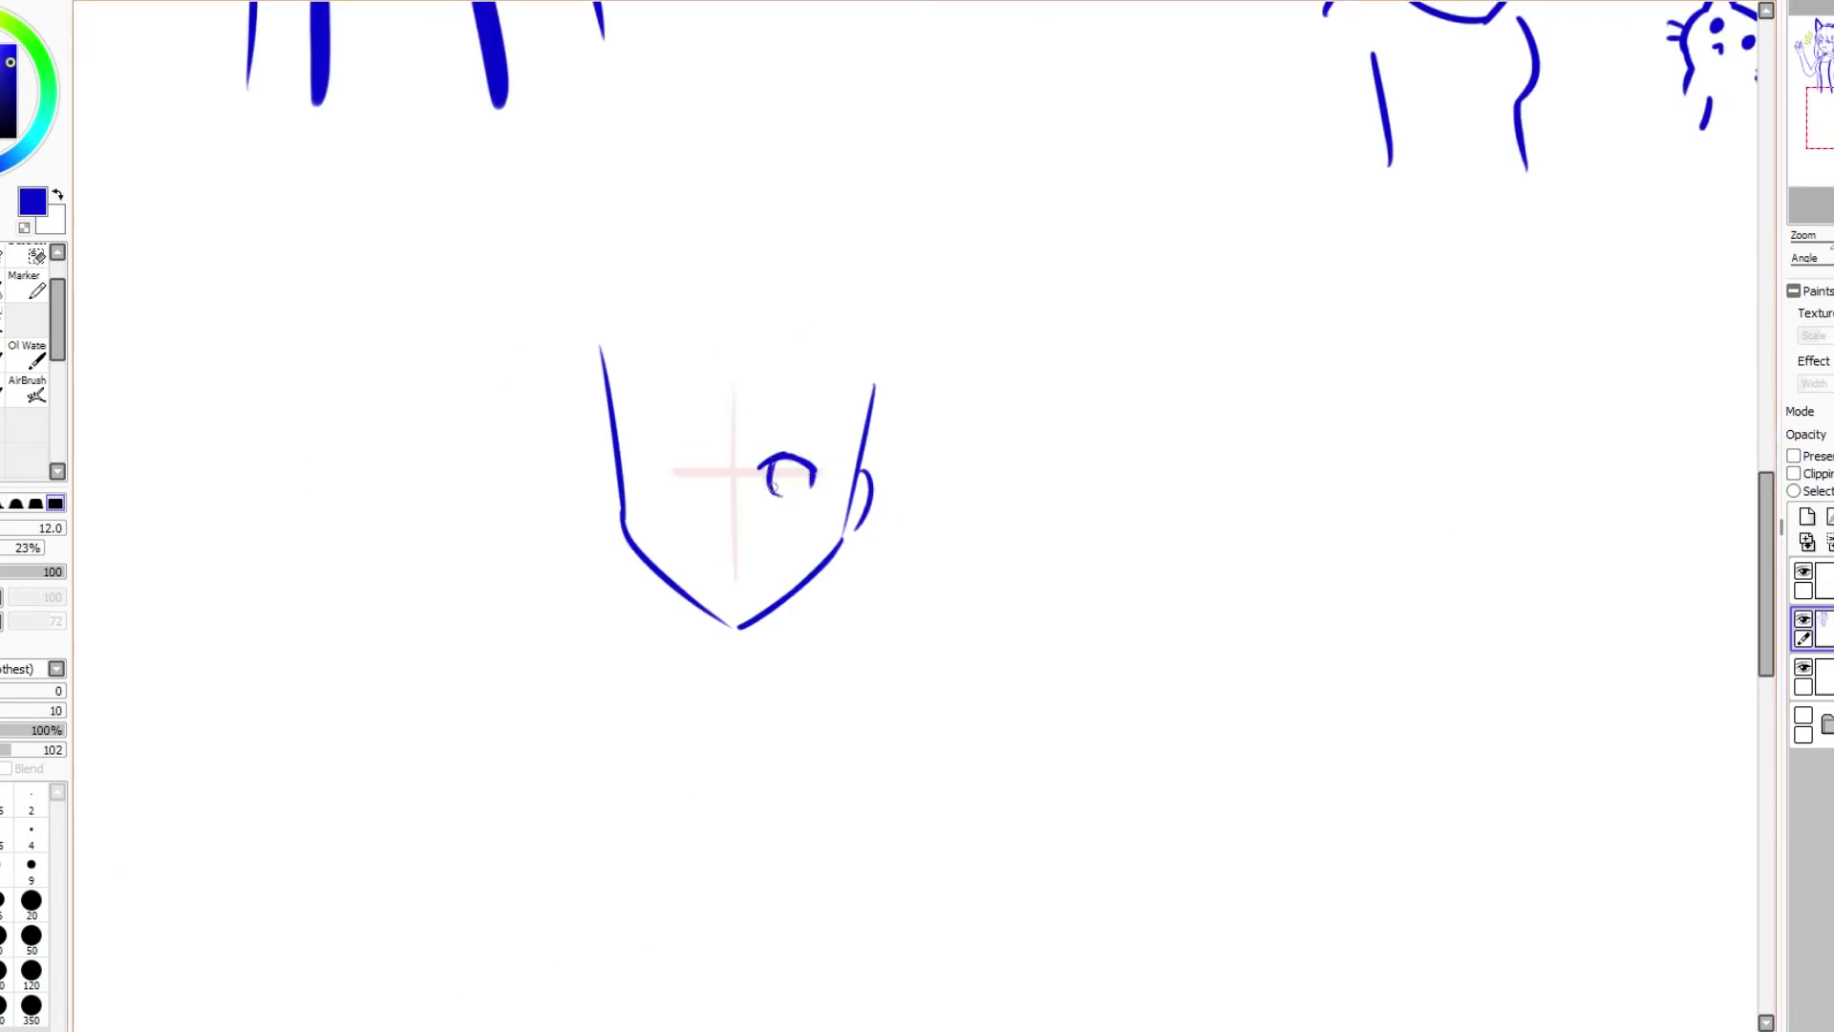
{"action": "key", "text": "h"}
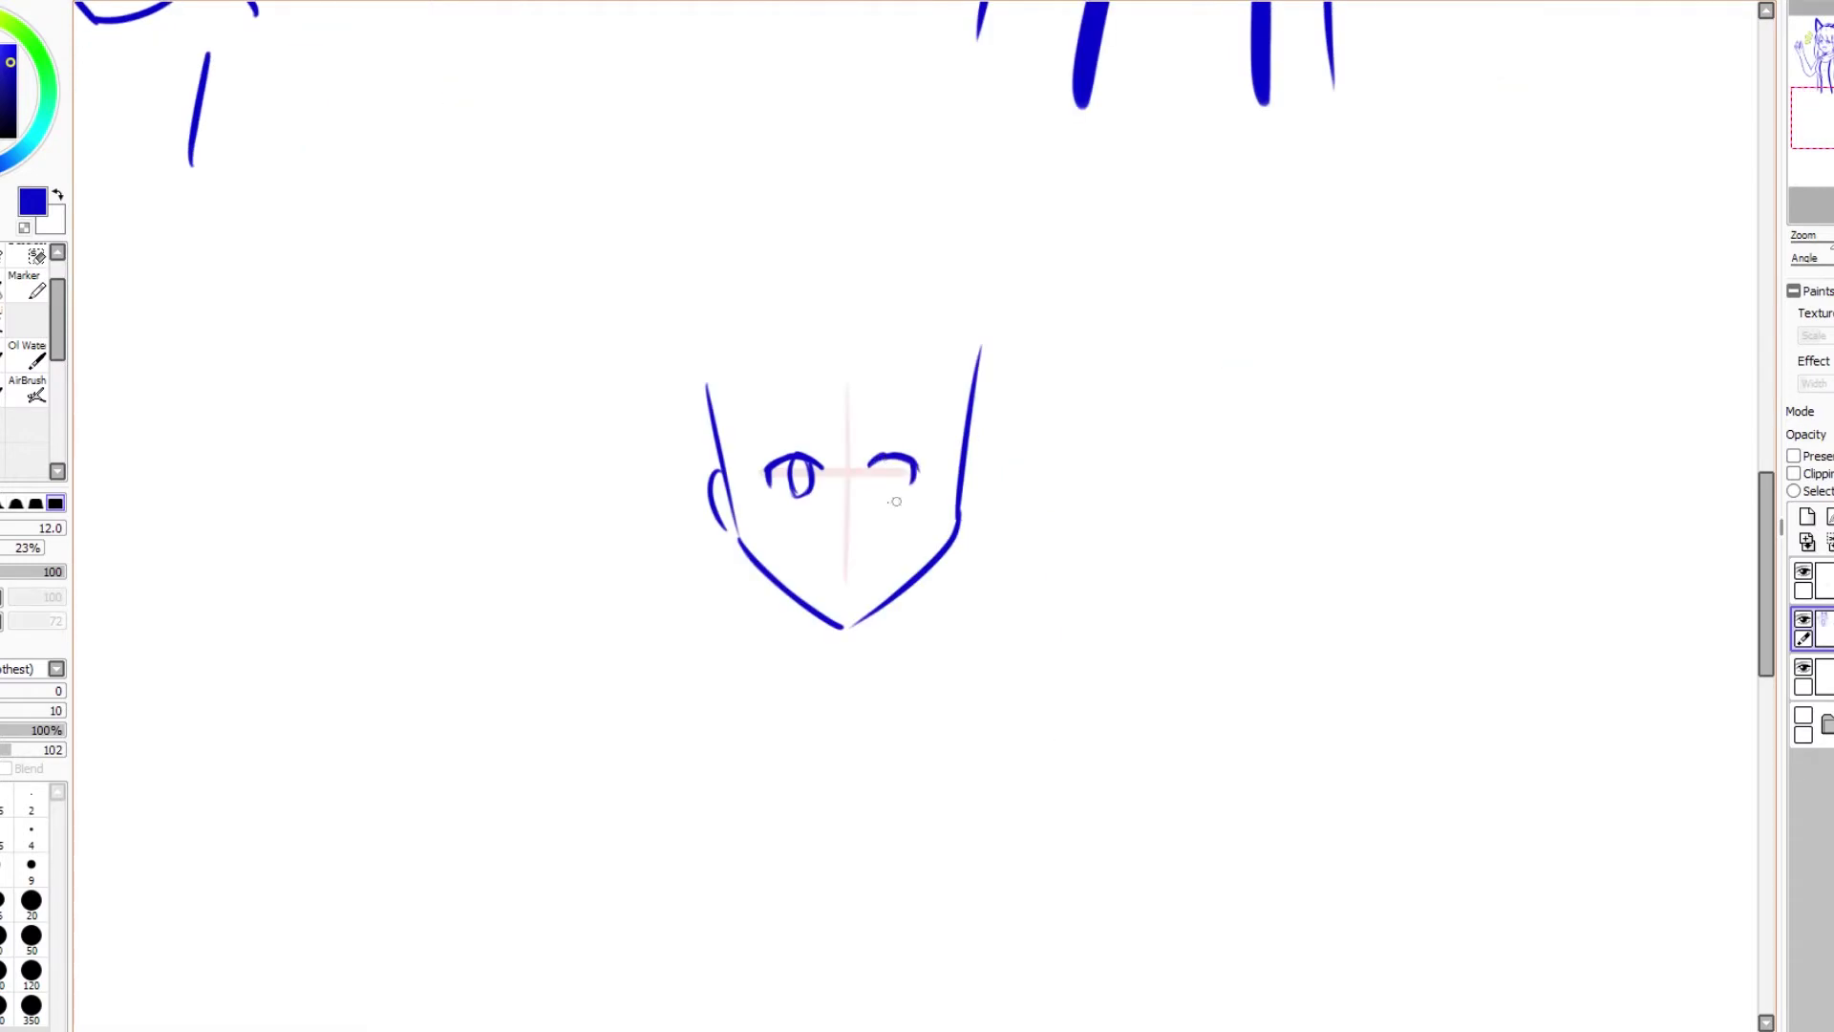
Step: Redraw the second eye to match, and transform the lassoed first eye to align with it
{"action": "key", "text": "ctrl+z"}
{"action": "key", "text": "a"}
{"action": "left_click_drag", "start_coordinate": [760, 449], "coordinate": [764, 501]}
{"action": "key", "text": "ctrl+t"}
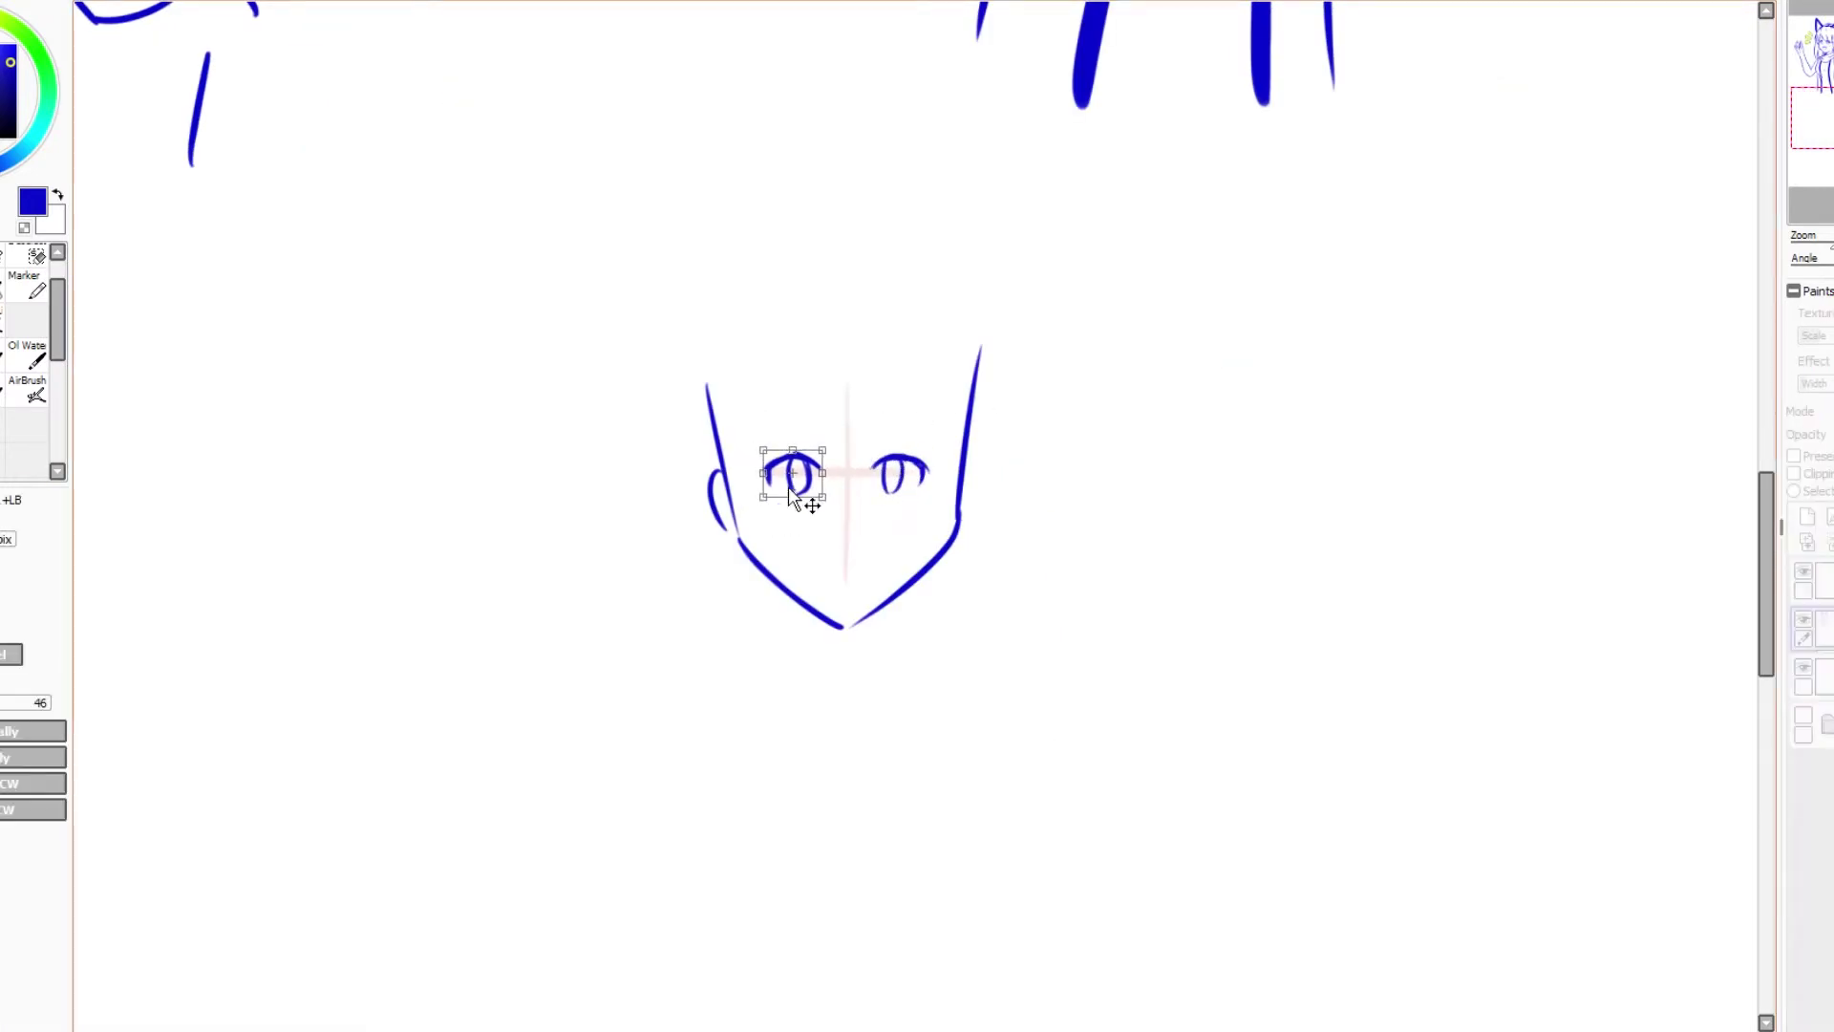
{"action": "key", "text": "Return"}
Step: Add the second ear, then cut and paste the lassoed face outline and merge it into the line layer
{"action": "left_click_drag", "start_coordinate": [965, 468], "coordinate": [971, 516]}
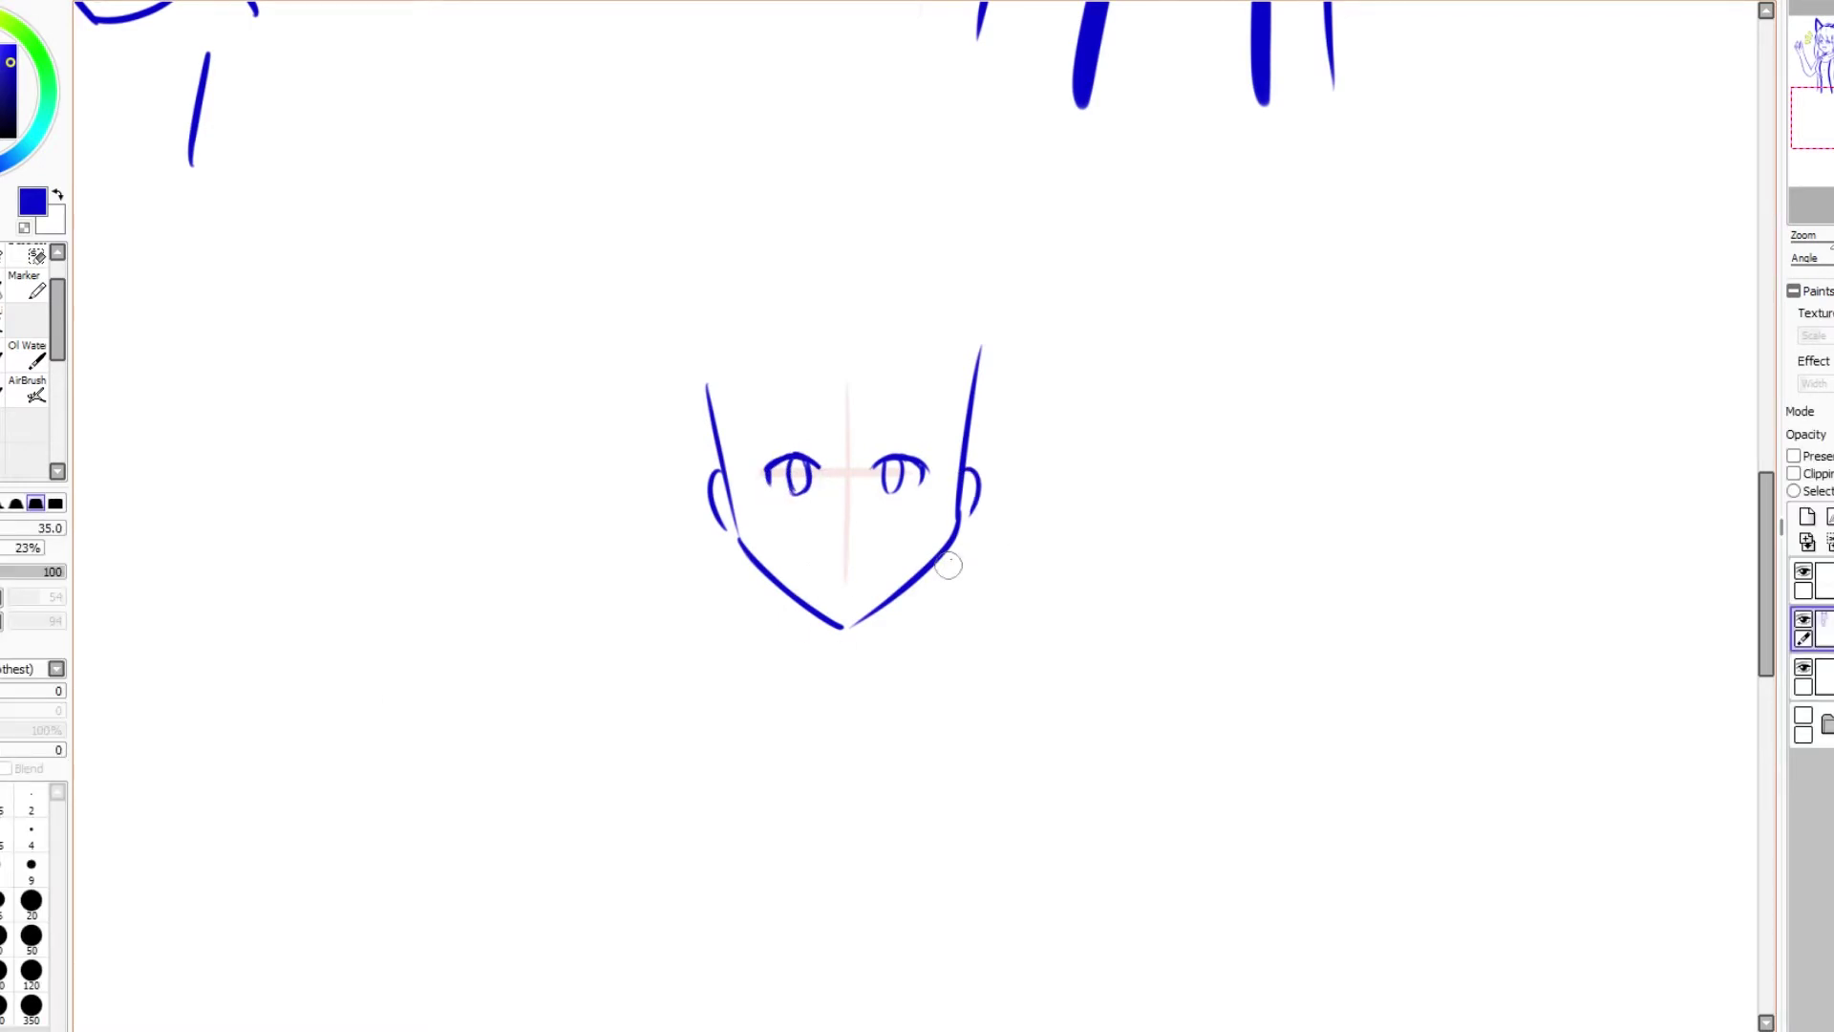
{"action": "key", "text": "a"}
{"action": "left_click_drag", "start_coordinate": [586, 347], "coordinate": [597, 315]}
{"action": "key", "text": "ctrl+x"}
{"action": "key", "text": "ctrl+v"}
{"action": "key", "text": "ctrl+e"}
{"action": "key", "text": "b"}
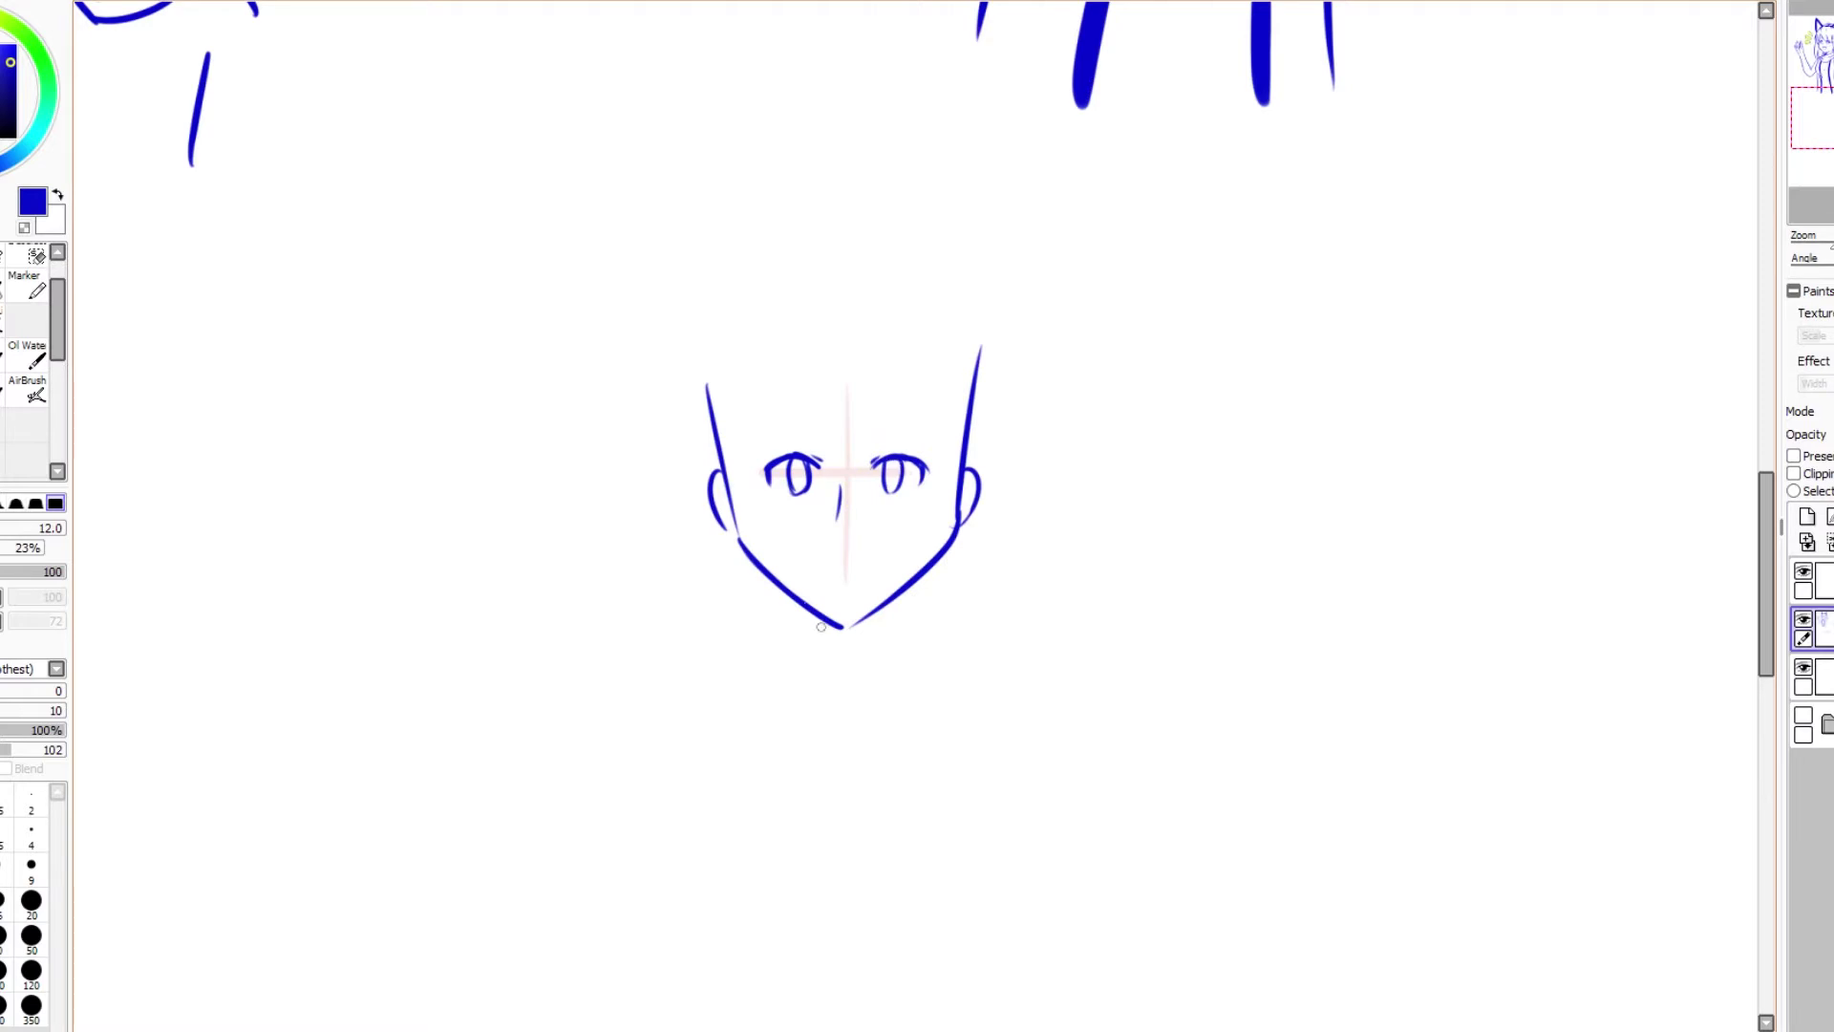
Step: Erase and redraw the jaw line where it meets the right ear
{"action": "key", "text": "e"}
{"action": "left_click_drag", "start_coordinate": [963, 511], "coordinate": [944, 547]}
{"action": "key", "text": "b"}
{"action": "left_click_drag", "start_coordinate": [961, 475], "coordinate": [951, 538]}
Step: Transform the lassoed chin to adjust the lower face, and draw a short mouth line
{"action": "key", "text": "a"}
{"action": "mouse_move", "coordinate": [896, 605]}
{"action": "left_mouse_down"}
{"action": "mouse_move", "coordinate": [794, 688]}
{"action": "mouse_move", "coordinate": [731, 535]}
{"action": "left_mouse_up"}
{"action": "key", "text": "ctrl+t"}
{"action": "key", "text": "Return"}
{"action": "key", "text": "b"}
{"action": "left_click_drag", "start_coordinate": [846, 626], "coordinate": [870, 556]}
Step: Erase both ears from the sides of the new face
{"action": "key", "text": "e"}
{"action": "left_click_drag", "start_coordinate": [974, 468], "coordinate": [969, 521]}
{"action": "left_click_drag", "start_coordinate": [712, 473], "coordinate": [724, 530]}
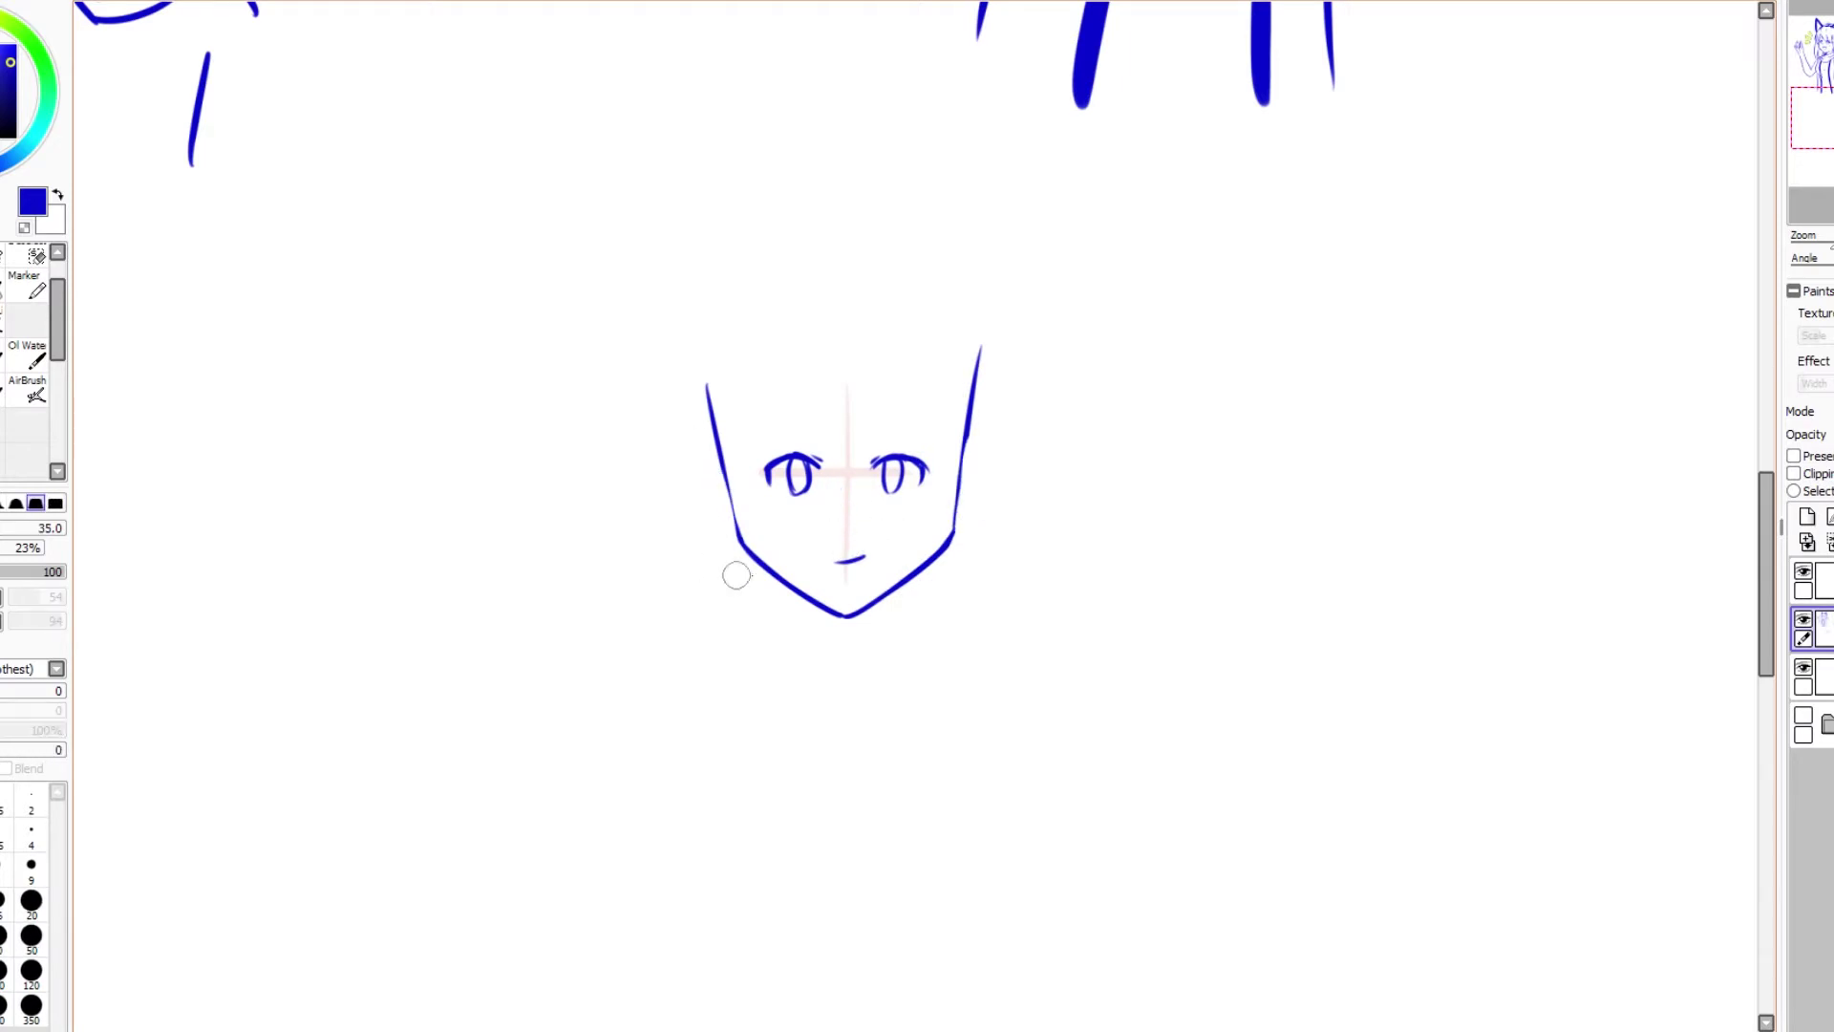
Step: Round off both jaw corners of the new face with curved strokes and erase the old angular edges
{"action": "key", "text": "b"}
{"action": "left_click_drag", "start_coordinate": [959, 511], "coordinate": [923, 563]}
{"action": "left_click_drag", "start_coordinate": [975, 413], "coordinate": [955, 524]}
{"action": "mouse_move", "coordinate": [749, 549]}
{"action": "left_mouse_down"}
{"action": "mouse_move", "coordinate": [729, 493]}
{"action": "mouse_move", "coordinate": [759, 569]}
{"action": "left_mouse_up"}
{"action": "key", "text": "e"}
{"action": "left_click_drag", "start_coordinate": [702, 457], "coordinate": [755, 568]}
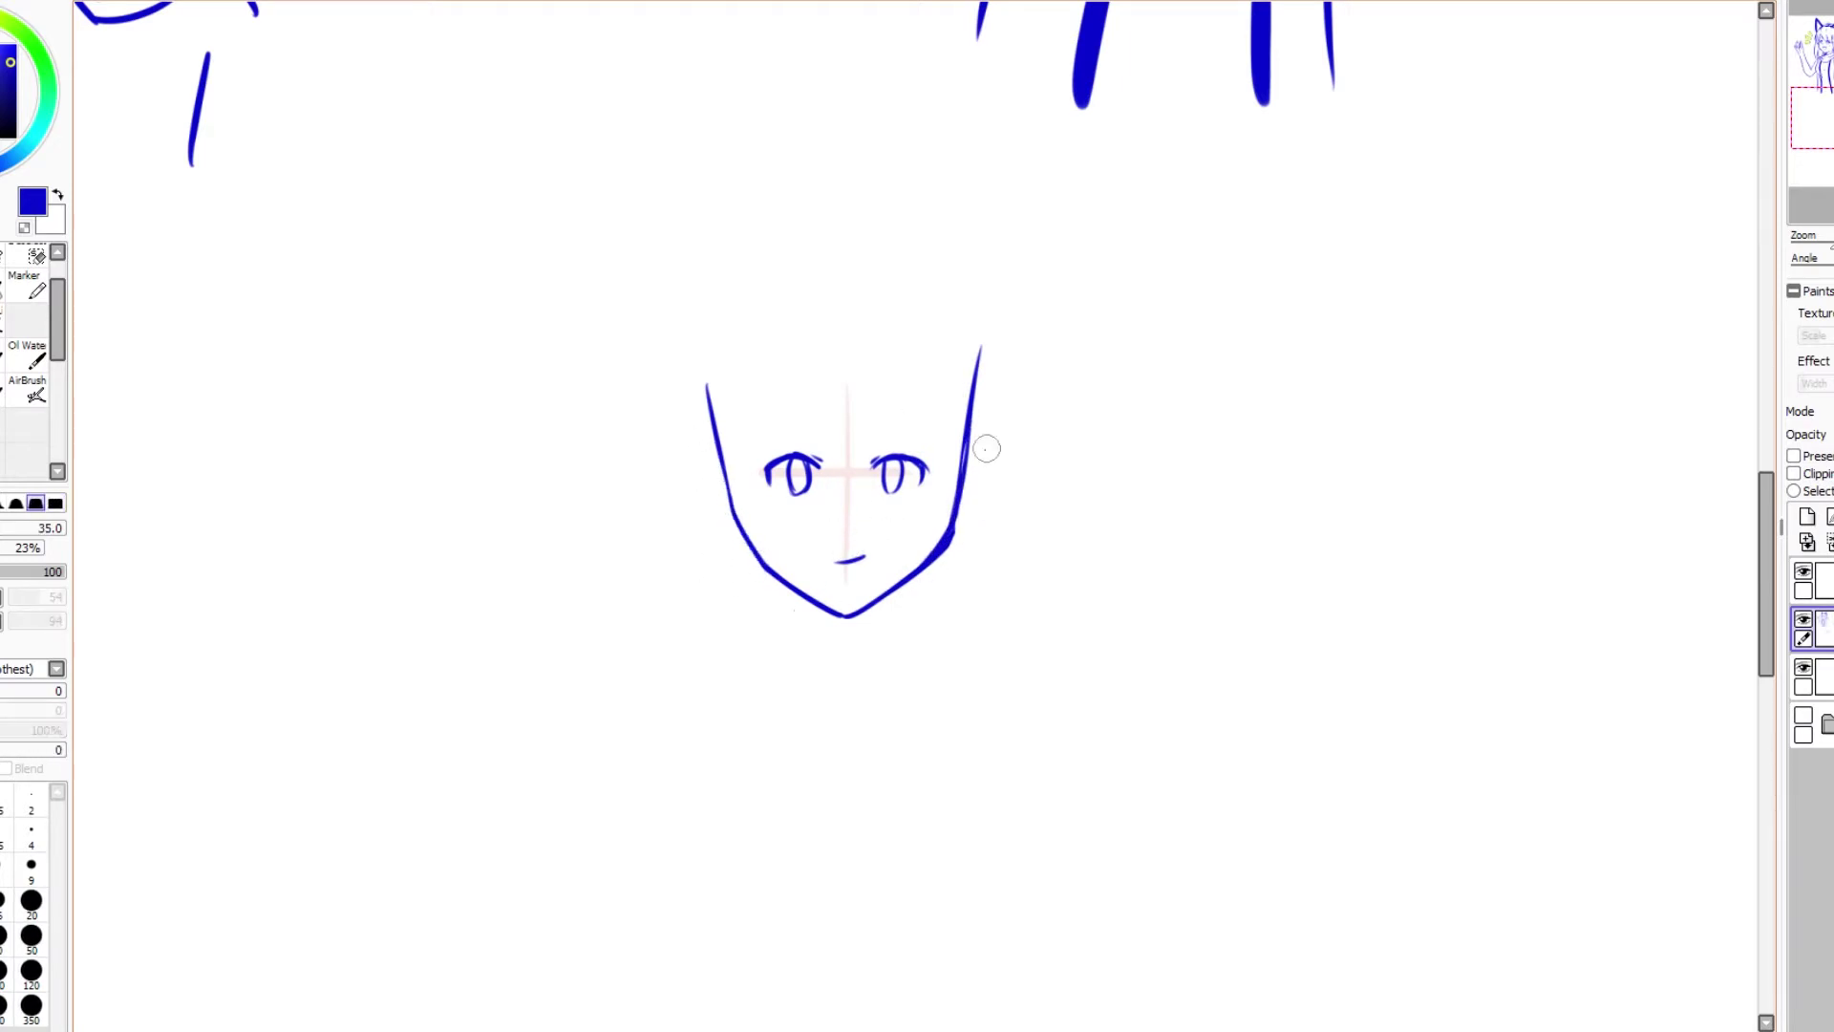
{"action": "left_click_drag", "start_coordinate": [965, 437], "coordinate": [941, 559]}
{"action": "key", "text": "b"}
{"action": "left_click_drag", "start_coordinate": [736, 530], "coordinate": [752, 547]}
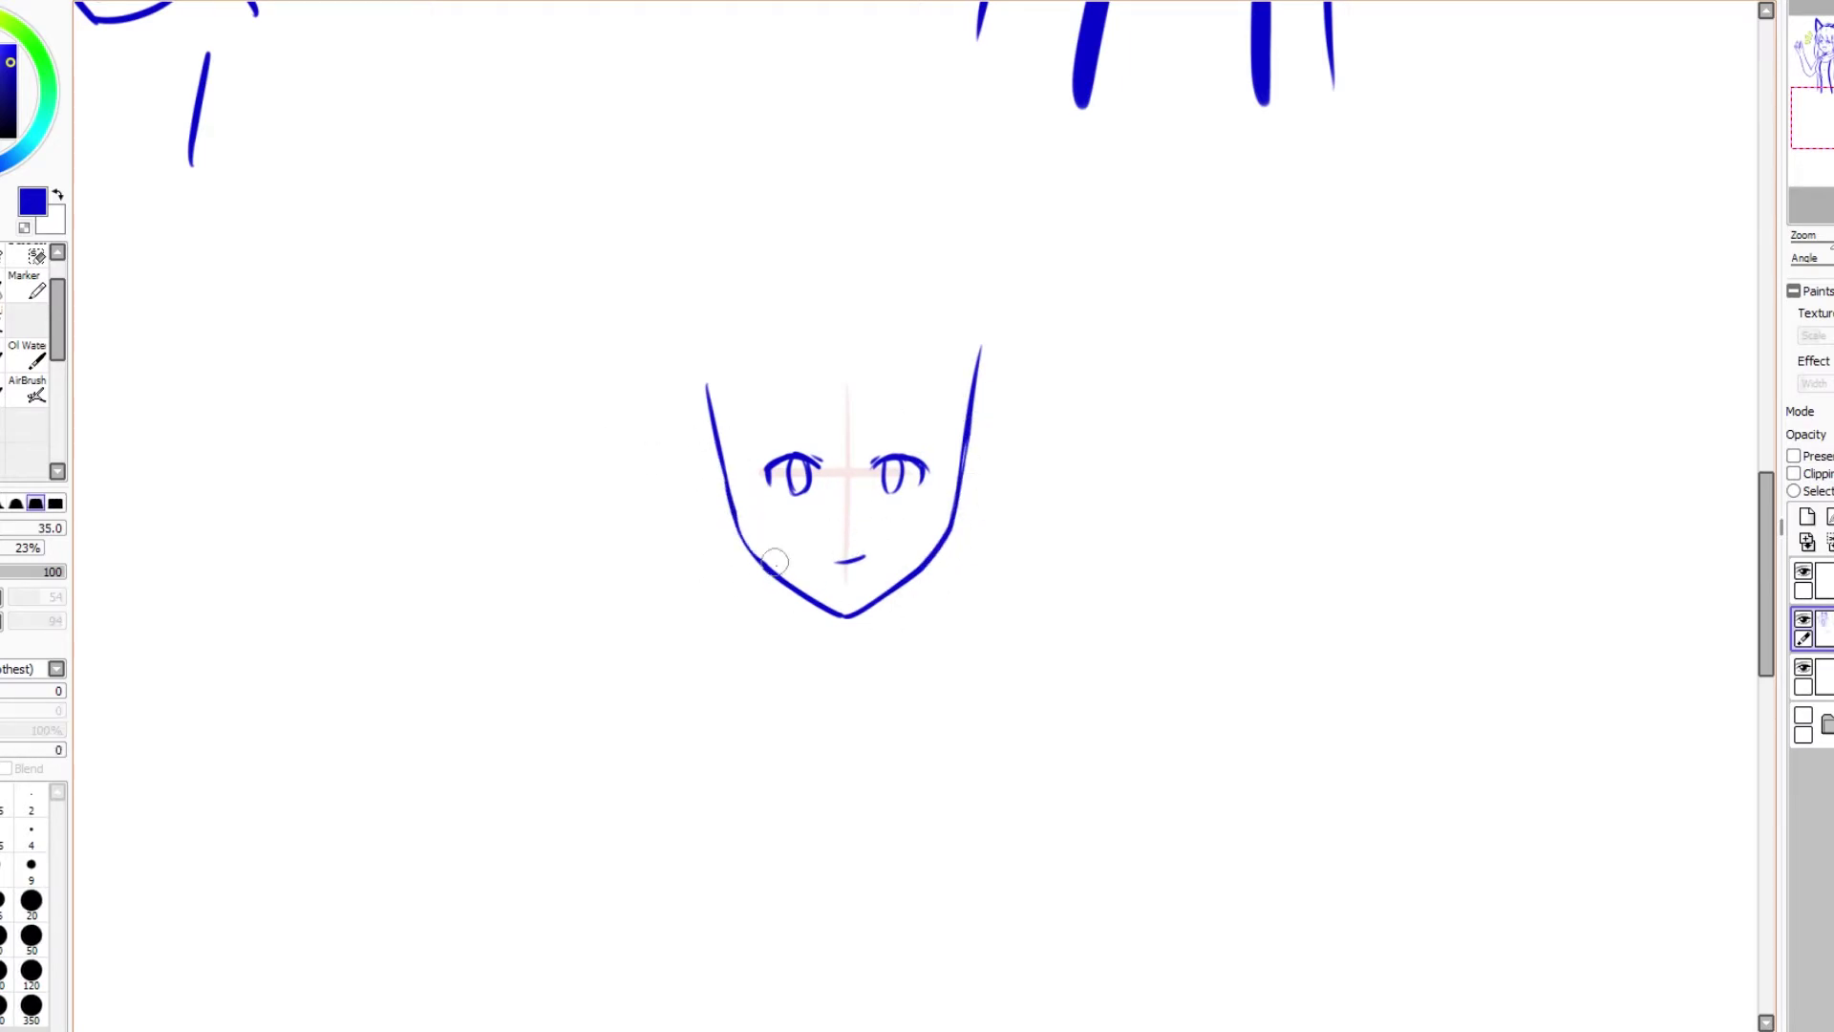
Step: Transform the eyes to sit slightly higher on the face and clear the old mouth line
{"action": "key", "text": "ctrl+t"}
{"action": "left_click_drag", "start_coordinate": [889, 502], "coordinate": [890, 492]}
{"action": "key", "text": "Return"}
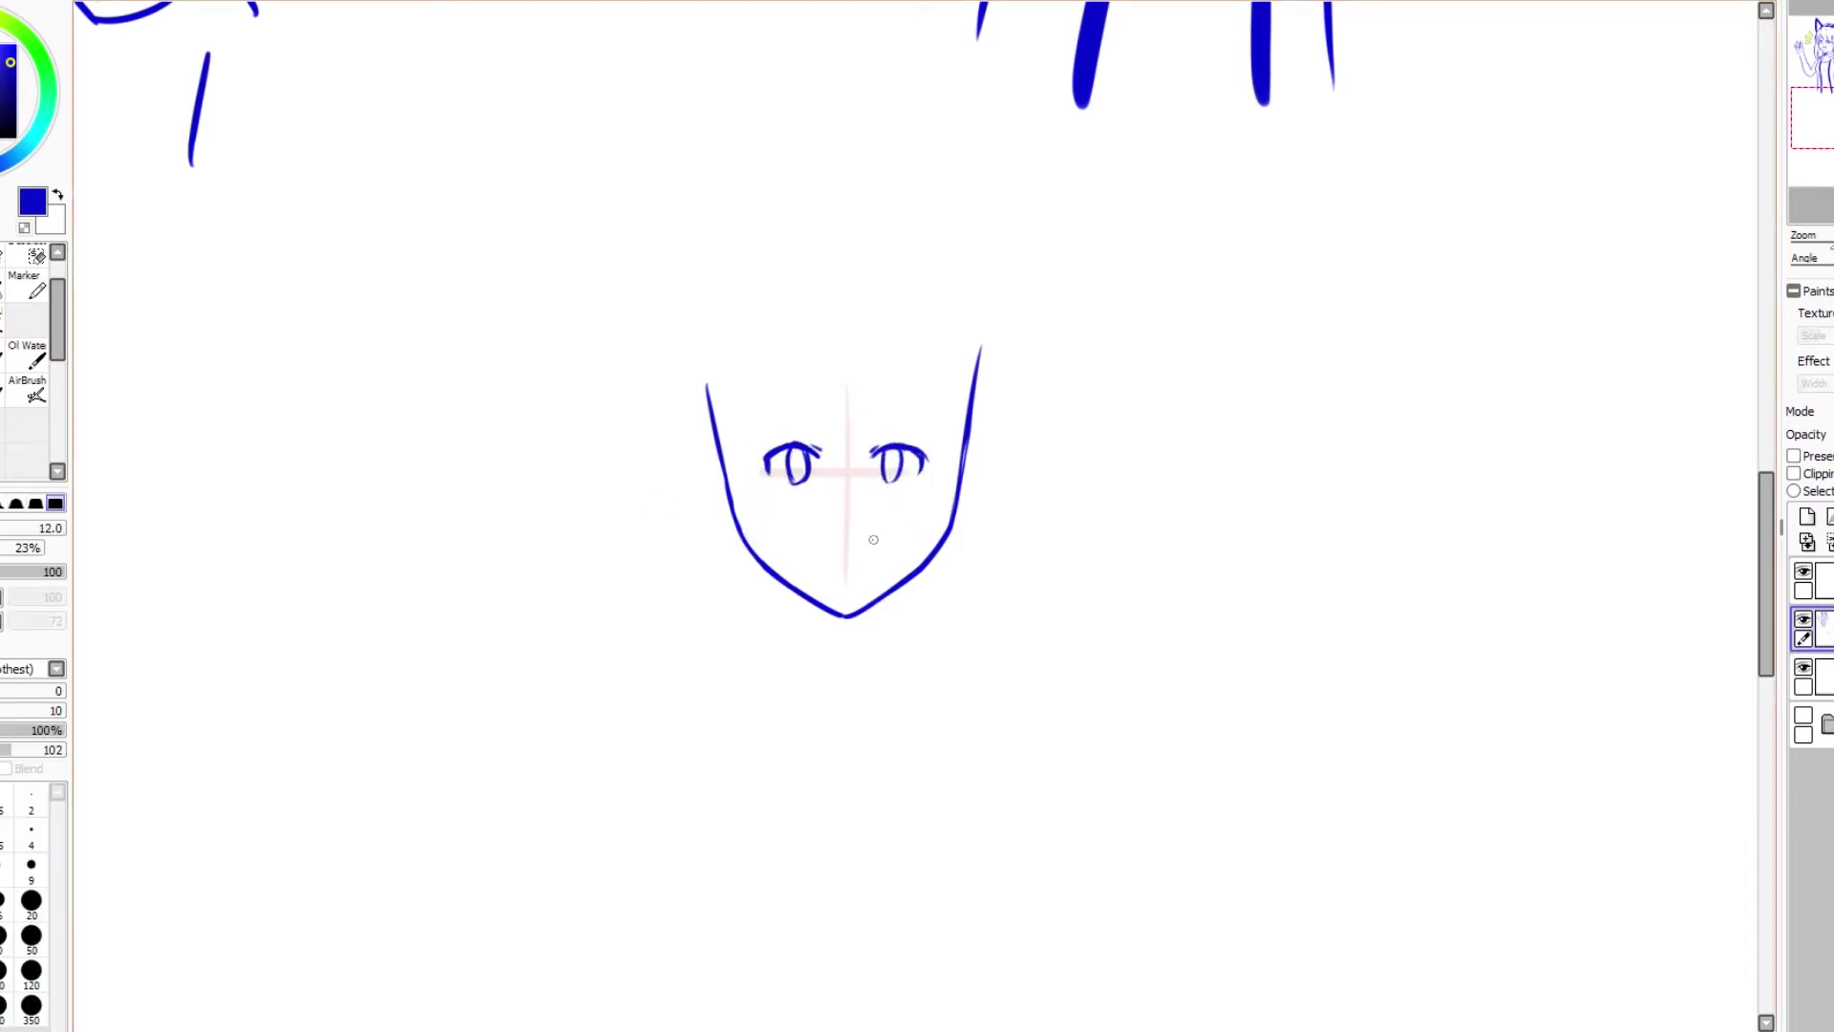
{"action": "scroll", "coordinate": [785, 470], "scroll_direction": "up", "scroll_amount": 3}
{"action": "scroll", "coordinate": [785, 470], "scroll_direction": "down", "scroll_amount": 1}
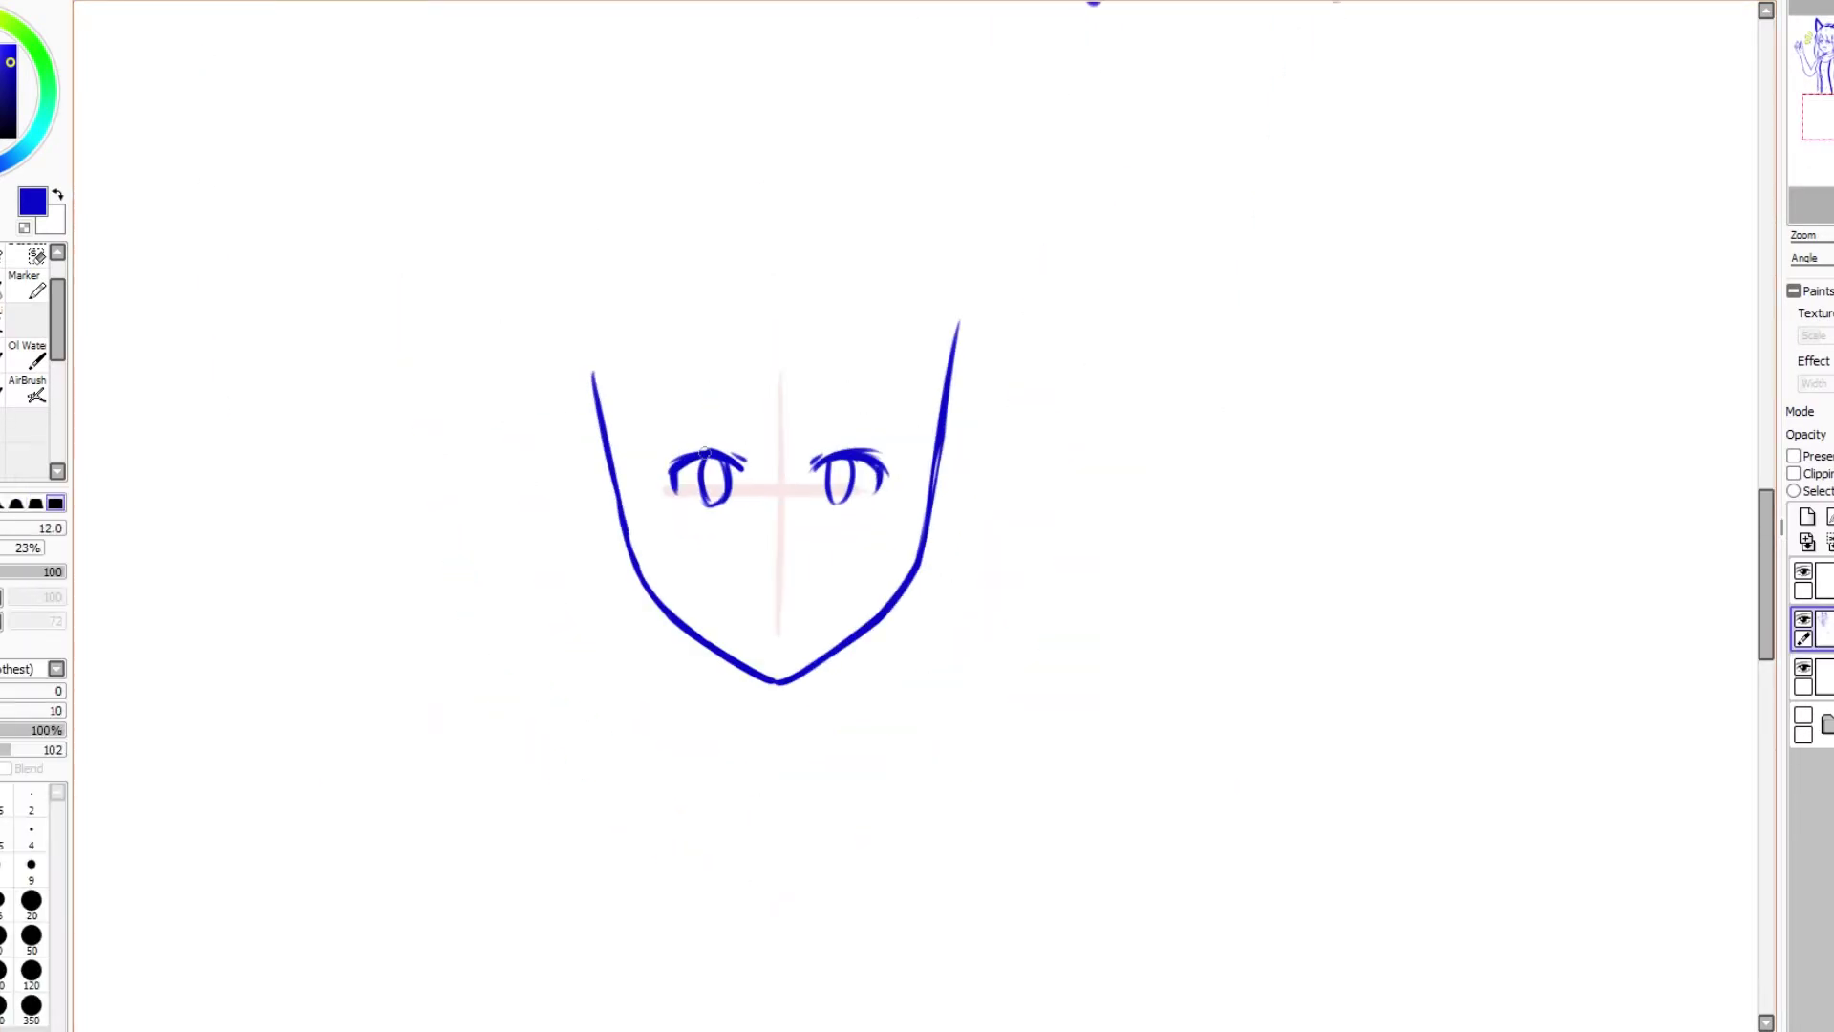
{"action": "left_click_drag", "start_coordinate": [709, 346], "coordinate": [791, 457]}
{"action": "scroll", "coordinate": [1168, 1013], "scroll_direction": "down", "scroll_amount": 3}
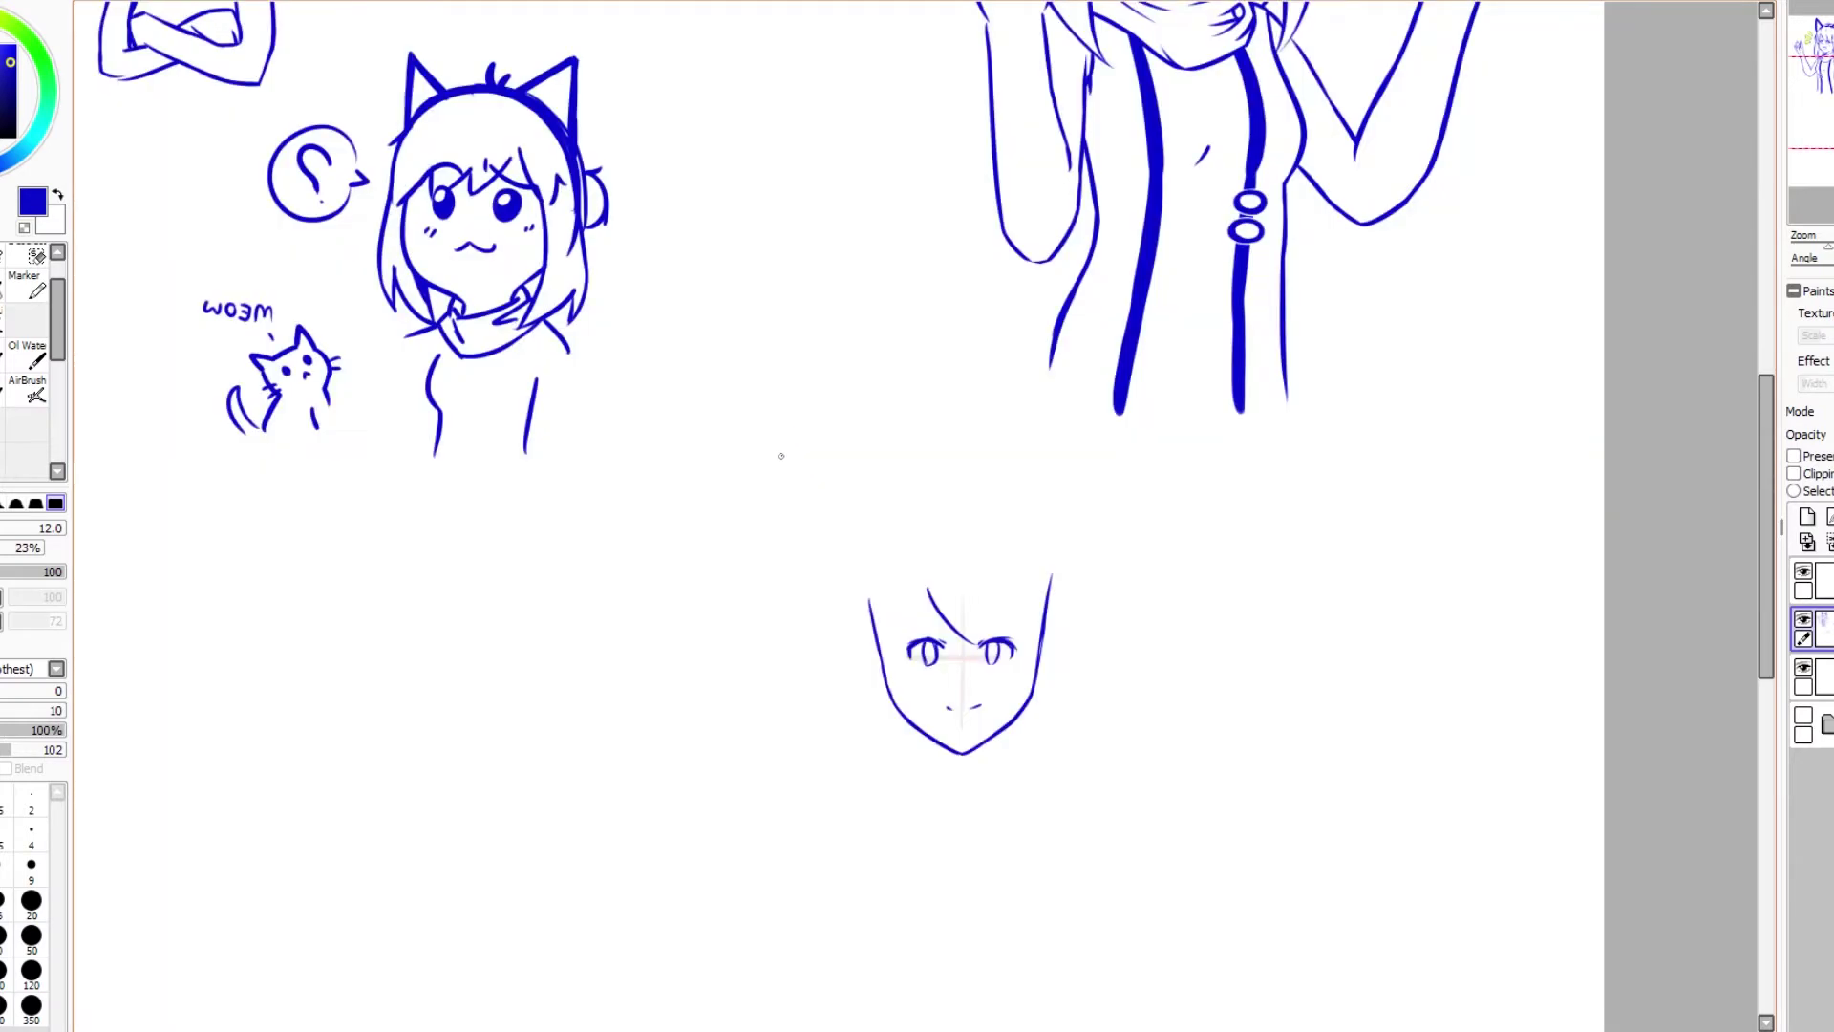
{"action": "scroll", "coordinate": [1168, 1013], "scroll_direction": "up", "scroll_amount": 4}
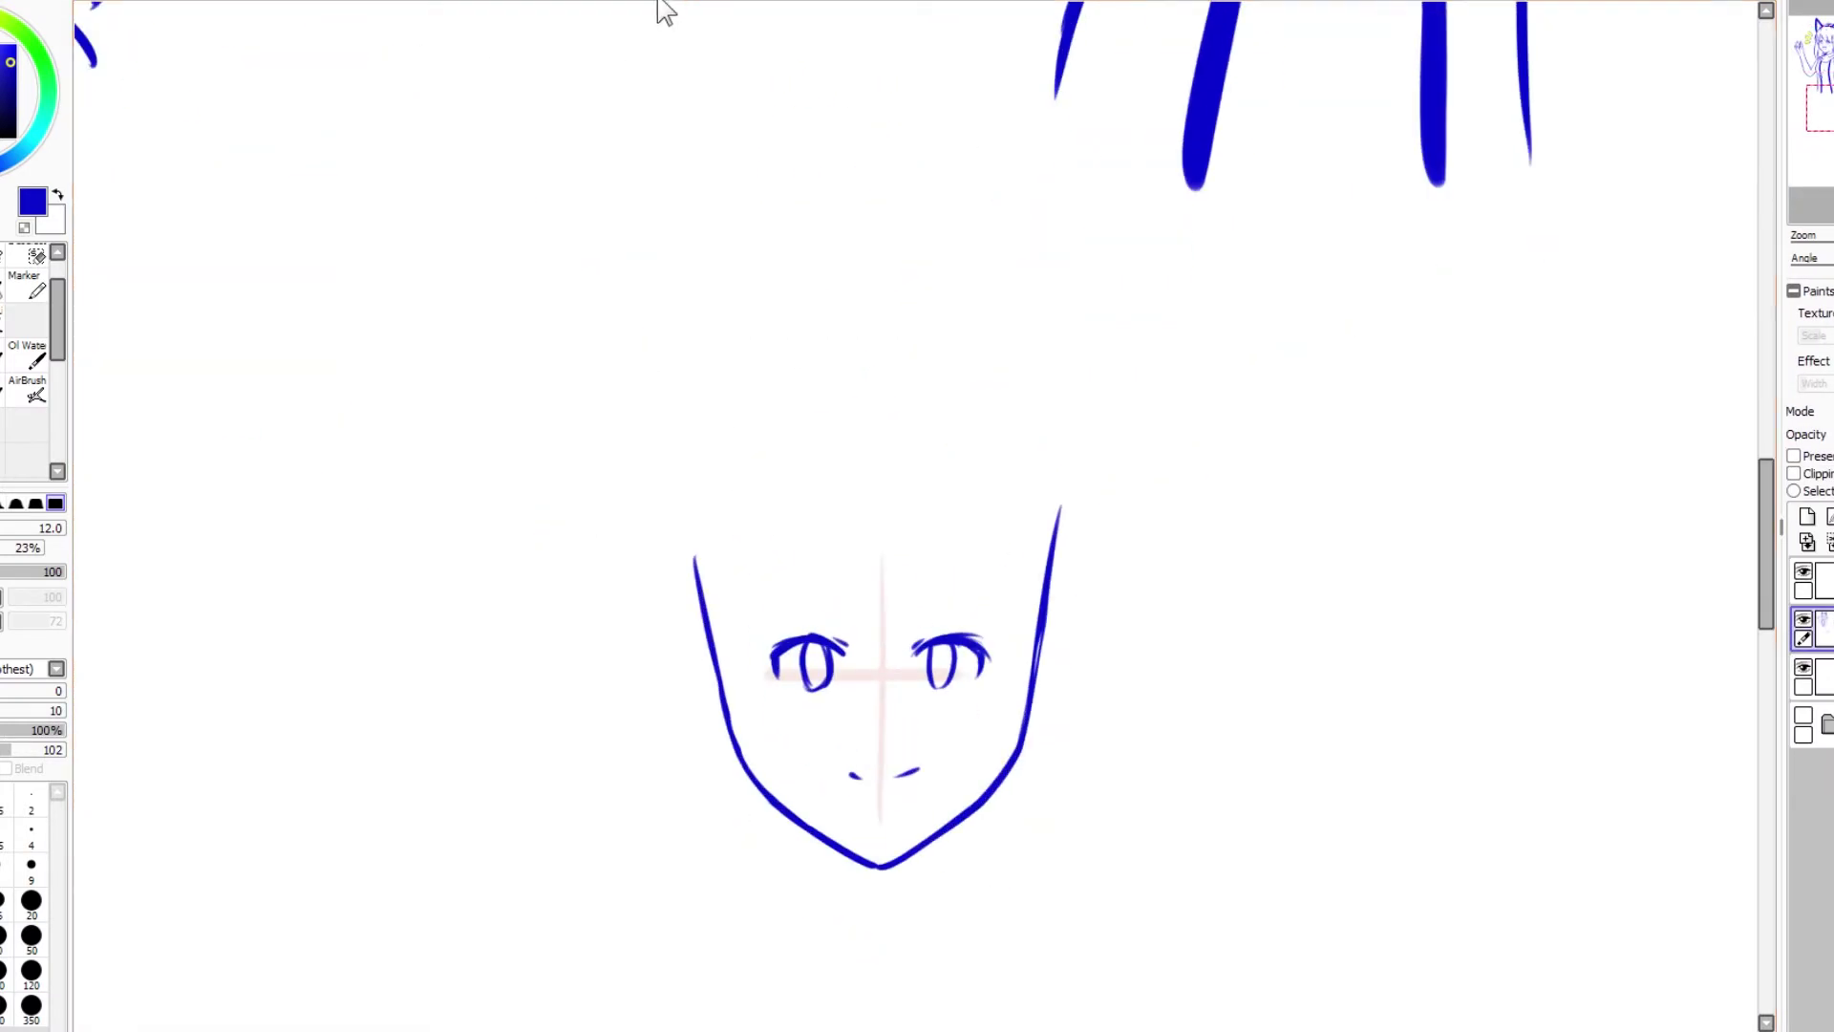
{"action": "left_click_drag", "start_coordinate": [927, 483], "coordinate": [922, 381]}
{"action": "key", "text": "ctrl+z"}
{"action": "key", "text": "ctrl+z"}
Step: Draw a zigzag fringe of pointed strands across the forehead, with outer strands reaching down beside both eyes
{"action": "left_click_drag", "start_coordinate": [823, 341], "coordinate": [929, 460]}
{"action": "left_click_drag", "start_coordinate": [923, 385], "coordinate": [928, 461]}
{"action": "left_click_drag", "start_coordinate": [925, 387], "coordinate": [1008, 468]}
{"action": "left_click_drag", "start_coordinate": [1003, 391], "coordinate": [1010, 468]}
{"action": "key", "text": "e"}
{"action": "scroll", "coordinate": [984, 459], "scroll_direction": "up", "scroll_amount": 3}
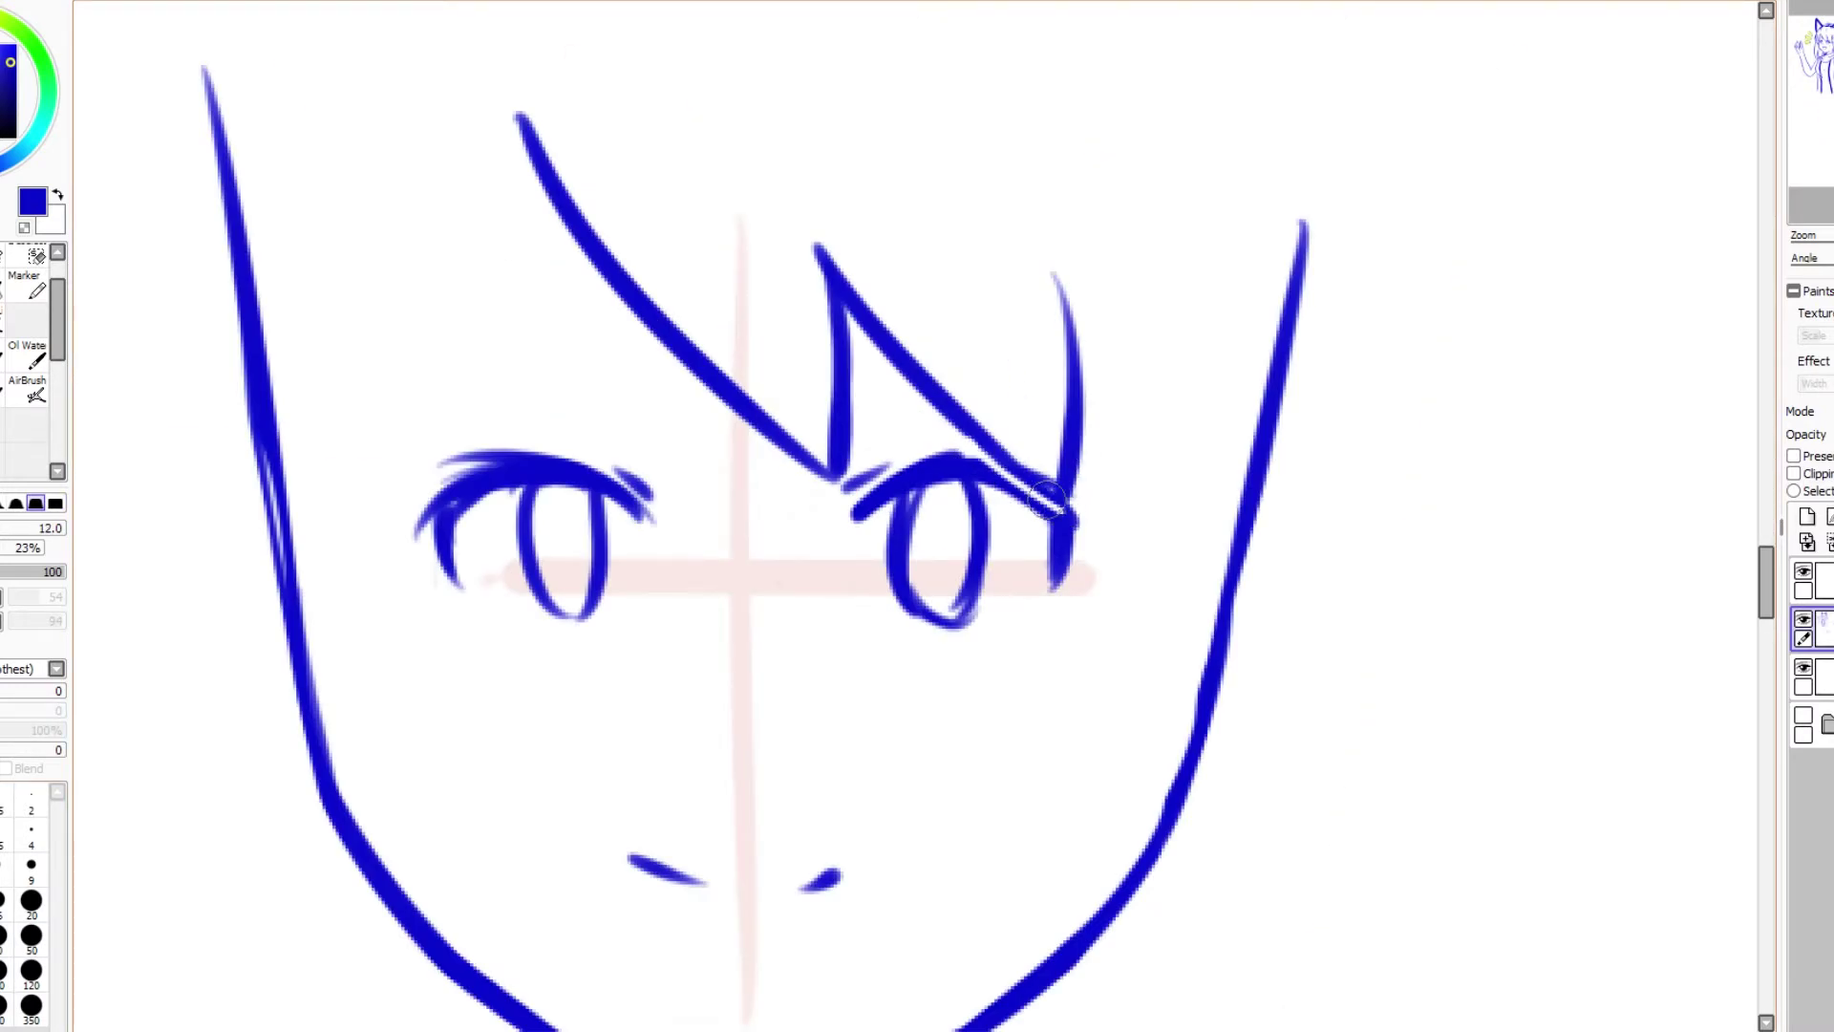
{"action": "scroll", "coordinate": [1070, 497], "scroll_direction": "down", "scroll_amount": 1}
{"action": "scroll", "coordinate": [1041, 468], "scroll_direction": "down", "scroll_amount": 2}
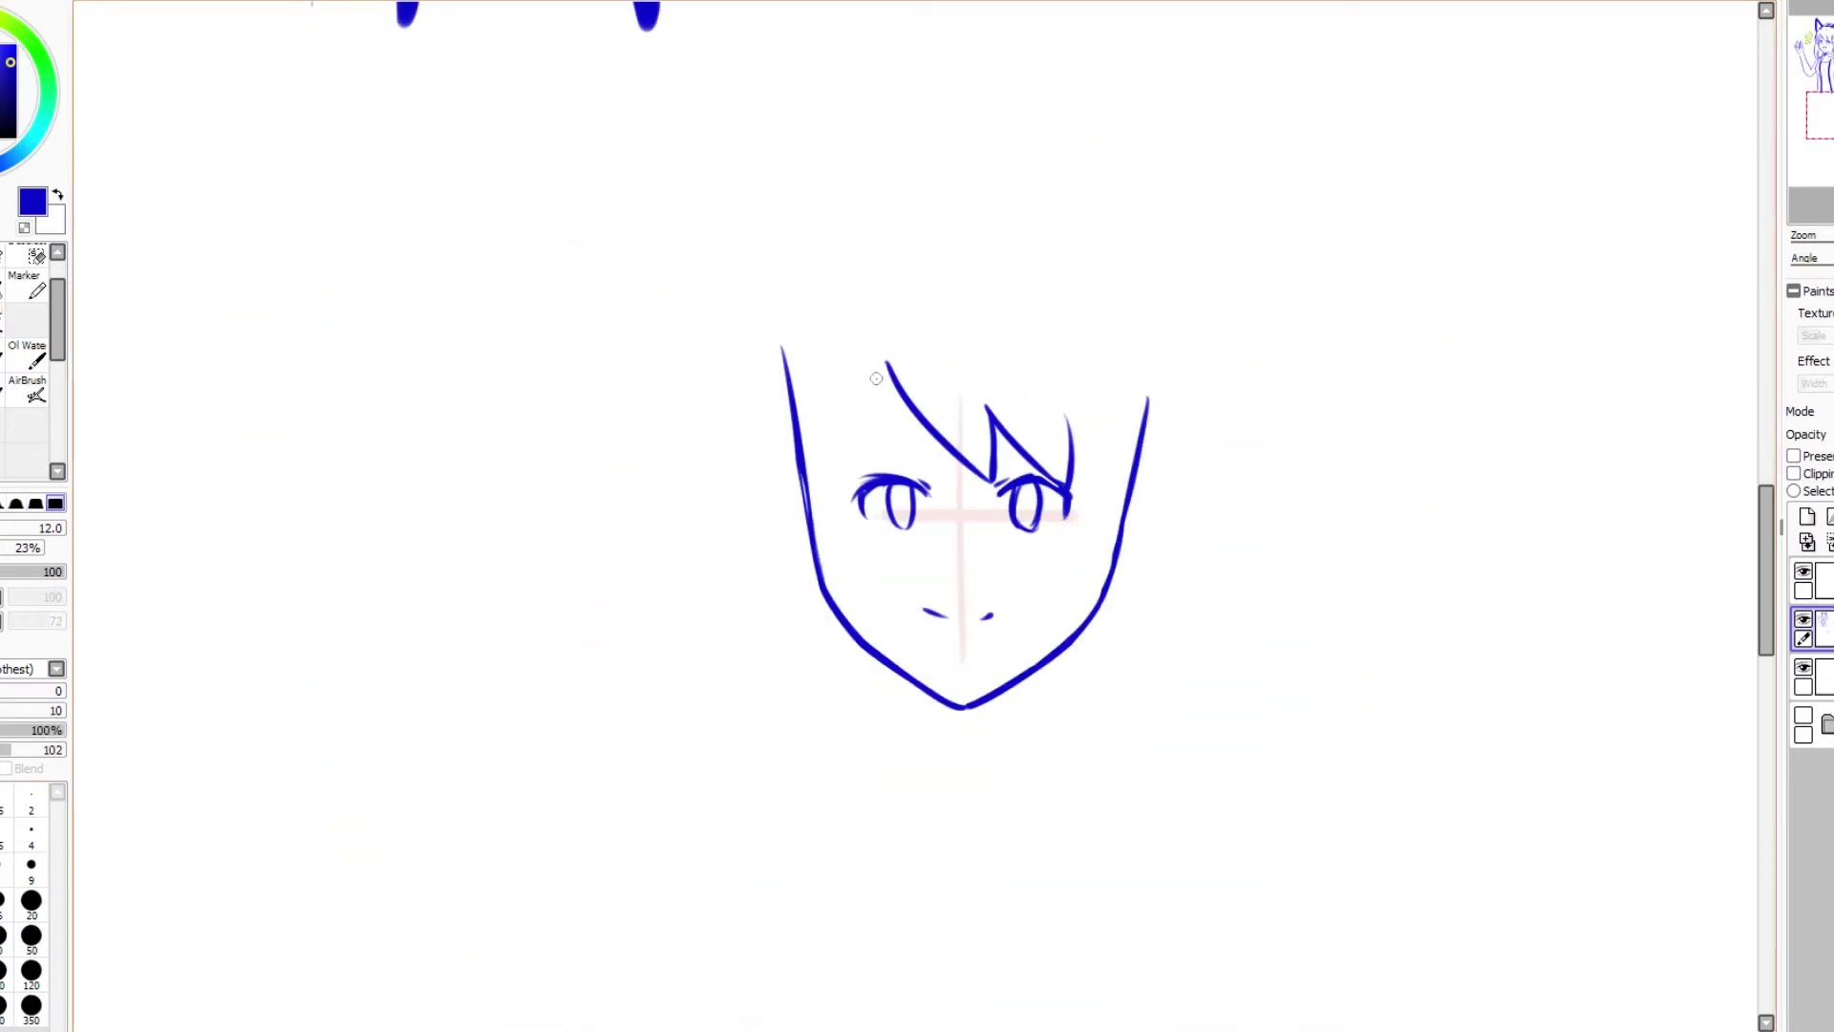
{"action": "left_click_drag", "start_coordinate": [886, 363], "coordinate": [846, 473]}
{"action": "left_click_drag", "start_coordinate": [1063, 399], "coordinate": [1103, 489]}
Step: Draw a long hair line down each side of the face, from the temples to below the chin
{"action": "scroll", "coordinate": [1103, 489], "scroll_direction": "down", "scroll_amount": 3}
{"action": "scroll", "coordinate": [955, 573], "scroll_direction": "up", "scroll_amount": 2}
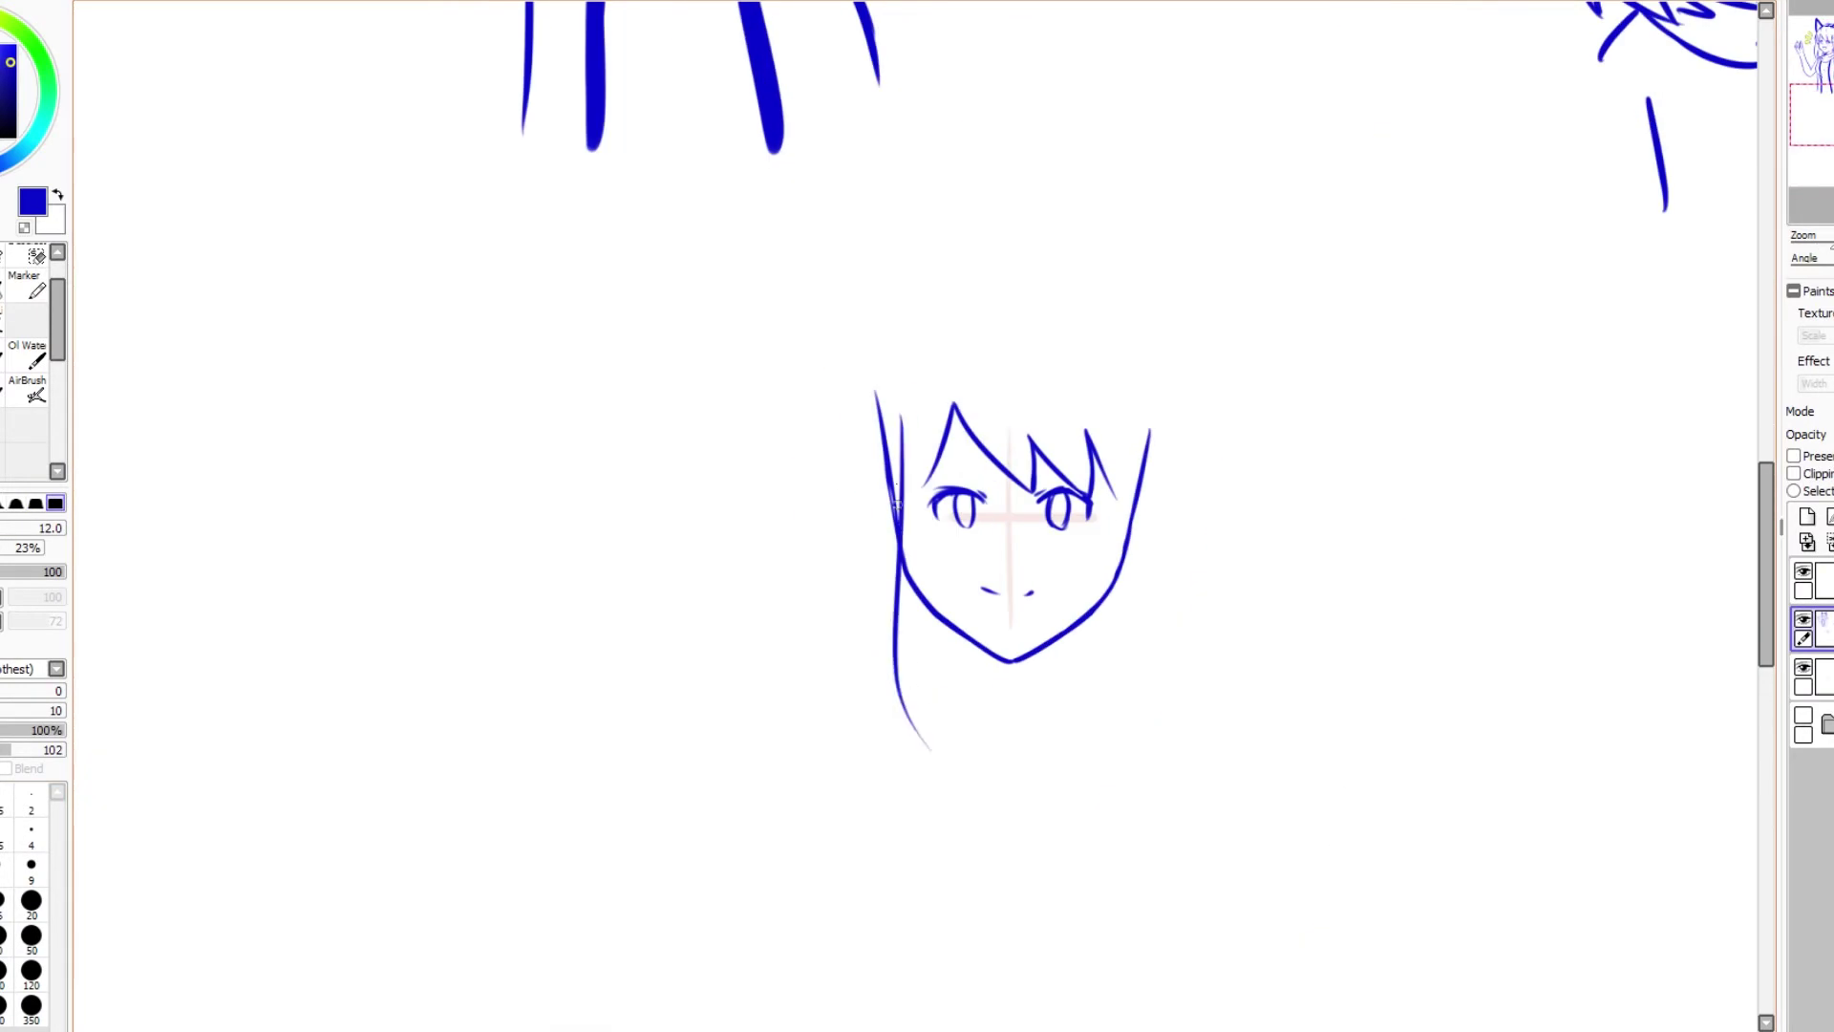
{"action": "mouse_move", "coordinate": [898, 402]}
{"action": "left_mouse_down"}
{"action": "mouse_move", "coordinate": [922, 827]}
{"action": "mouse_move", "coordinate": [933, 808]}
{"action": "left_mouse_up"}
{"action": "key", "text": "ctrl+z"}
{"action": "key", "text": "ctrl+z"}
{"action": "key", "text": "ctrl+z"}
{"action": "mouse_move", "coordinate": [1139, 441]}
{"action": "left_mouse_down"}
{"action": "mouse_move", "coordinate": [1121, 757]}
{"action": "mouse_move", "coordinate": [1152, 823]}
{"action": "left_mouse_up"}
{"action": "key", "text": "ctrl+z"}
{"action": "mouse_move", "coordinate": [1130, 434]}
{"action": "left_mouse_down"}
{"action": "mouse_move", "coordinate": [1106, 791]}
{"action": "mouse_move", "coordinate": [1132, 530]}
{"action": "left_mouse_up"}
Step: Erase the face outline outside the hair at the temples and restate the upper part of the right hair line
{"action": "key", "text": "e"}
{"action": "left_click_drag", "start_coordinate": [877, 391], "coordinate": [890, 516]}
{"action": "left_click_drag", "start_coordinate": [886, 454], "coordinate": [895, 545]}
{"action": "key", "text": "n"}
{"action": "left_click_drag", "start_coordinate": [1128, 432], "coordinate": [1132, 585]}
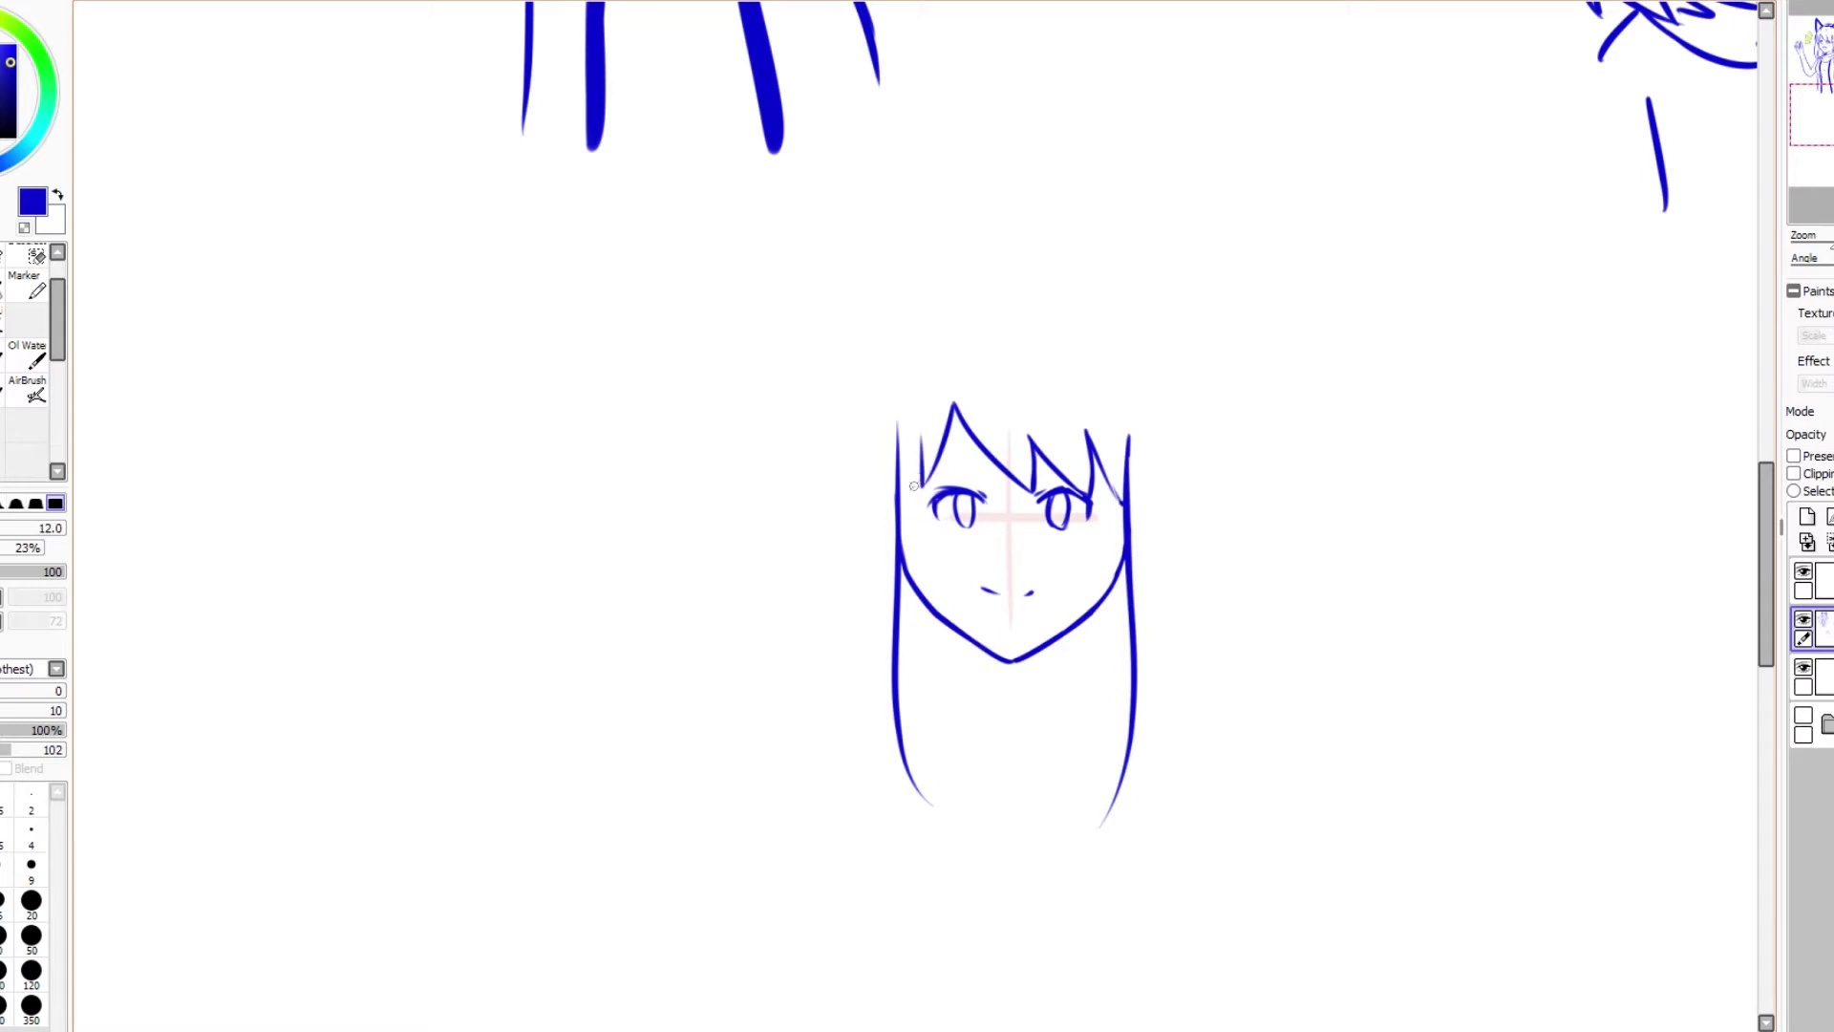
Step: Draw a short blunt hair tuft at the left temple and add eye highlights, a nose and small cheek marks
{"action": "left_click_drag", "start_coordinate": [881, 441], "coordinate": [891, 495]}
{"action": "scroll", "coordinate": [979, 497], "scroll_direction": "up", "scroll_amount": 1}
{"action": "scroll", "coordinate": [979, 497], "scroll_direction": "down", "scroll_amount": 1}
{"action": "scroll", "coordinate": [969, 514], "scroll_direction": "up", "scroll_amount": 2}
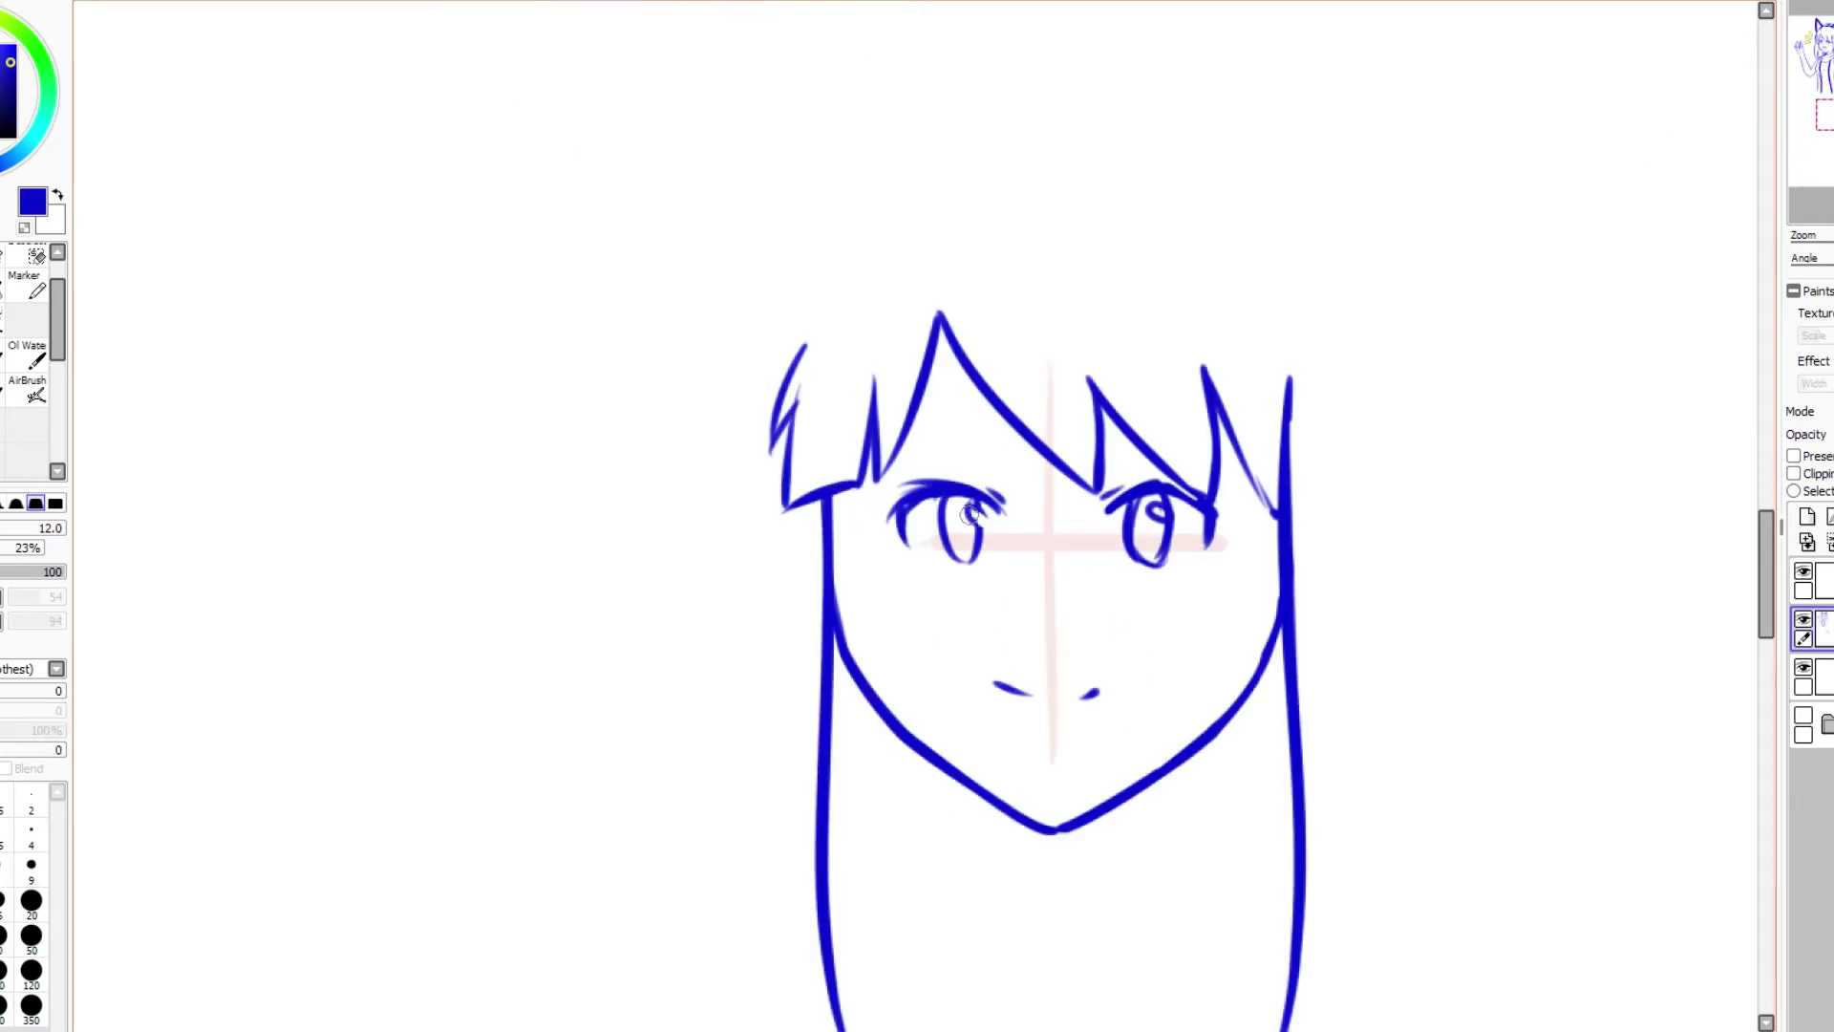
{"action": "key", "text": "e"}
{"action": "scroll", "coordinate": [1128, 511], "scroll_direction": "down", "scroll_amount": 2}
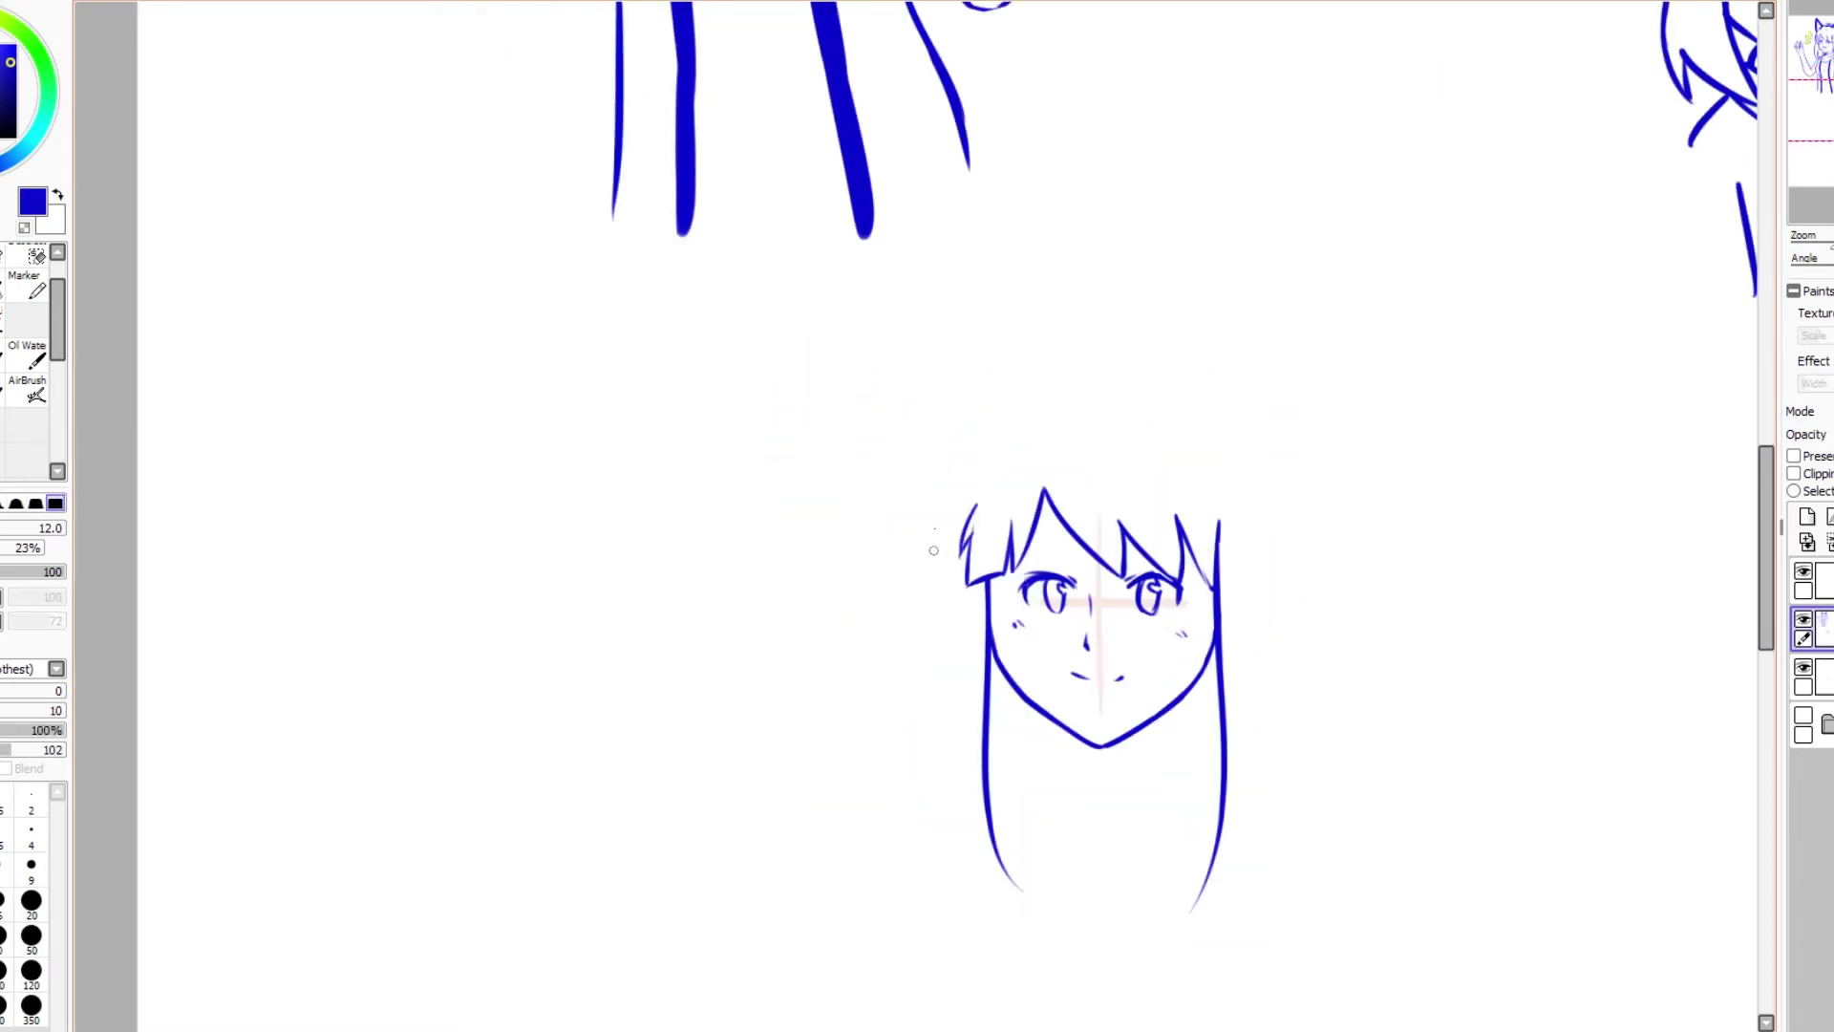
Step: Draw the neck and a wide folded collar with a small round button between the long side hair
{"action": "left_click_drag", "start_coordinate": [1068, 734], "coordinate": [1067, 757]}
{"action": "mouse_move", "coordinate": [1177, 762]}
{"action": "left_mouse_down"}
{"action": "mouse_move", "coordinate": [1043, 771]}
{"action": "mouse_move", "coordinate": [1200, 785]}
{"action": "left_mouse_up"}
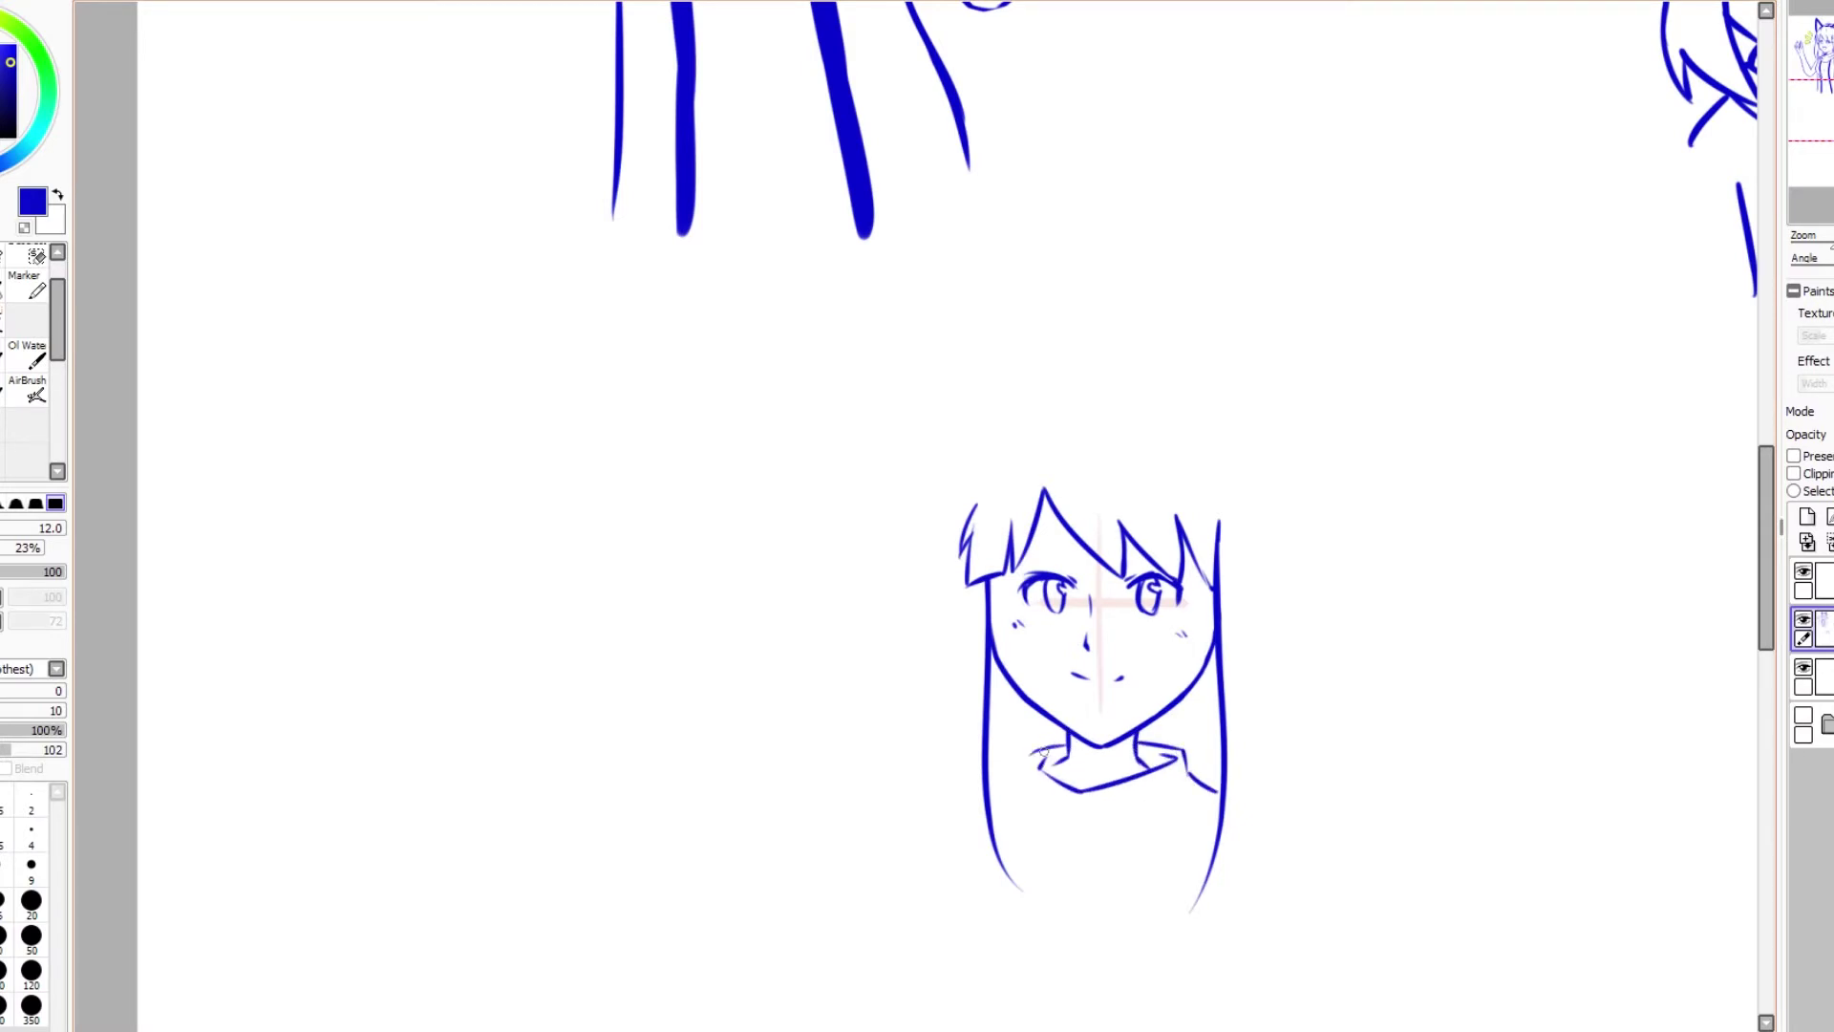
{"action": "mouse_move", "coordinate": [996, 818]}
{"action": "left_mouse_down"}
{"action": "mouse_move", "coordinate": [1221, 802]}
{"action": "mouse_move", "coordinate": [1017, 790]}
{"action": "left_mouse_up"}
Step: Draw the outer line and pointed tip of the long hair lock on the side opposite the collar button
{"action": "left_click_drag", "start_coordinate": [1199, 898], "coordinate": [1259, 778]}
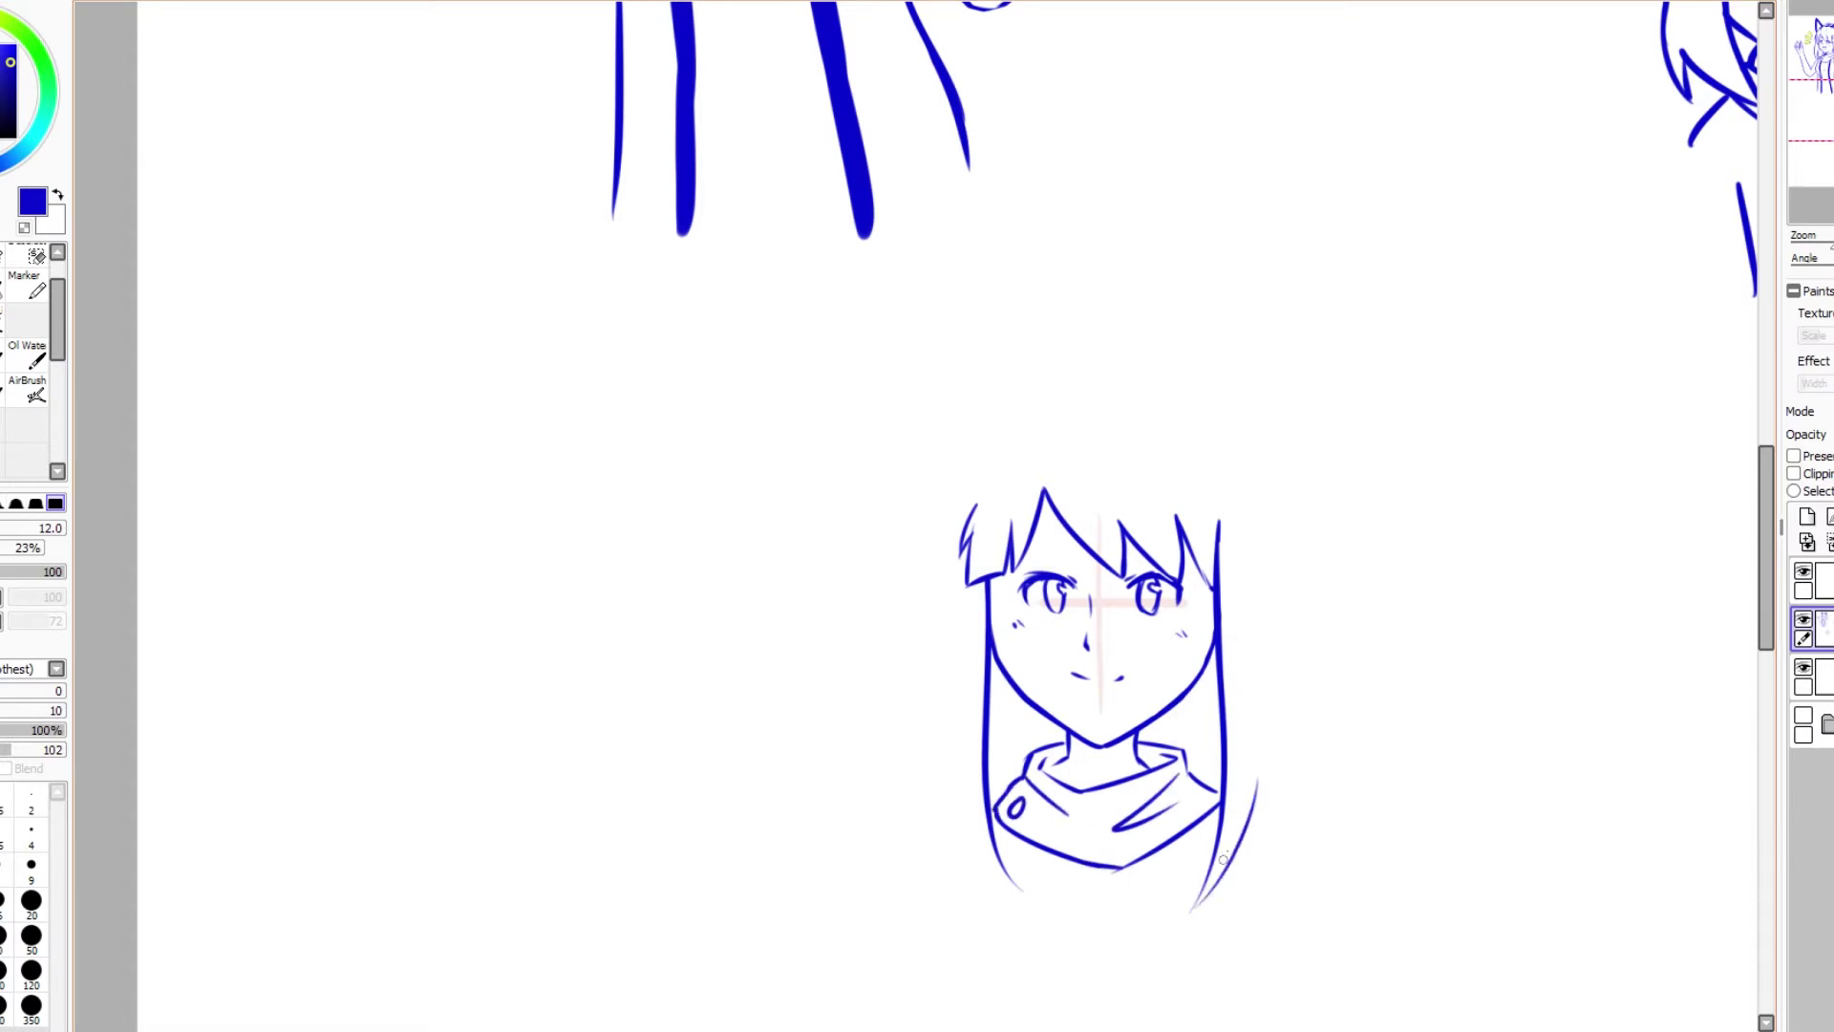
{"action": "key", "text": "ctrl+z"}
{"action": "left_click_drag", "start_coordinate": [1190, 916], "coordinate": [1238, 848]}
{"action": "left_click_drag", "start_coordinate": [1254, 523], "coordinate": [1299, 836]}
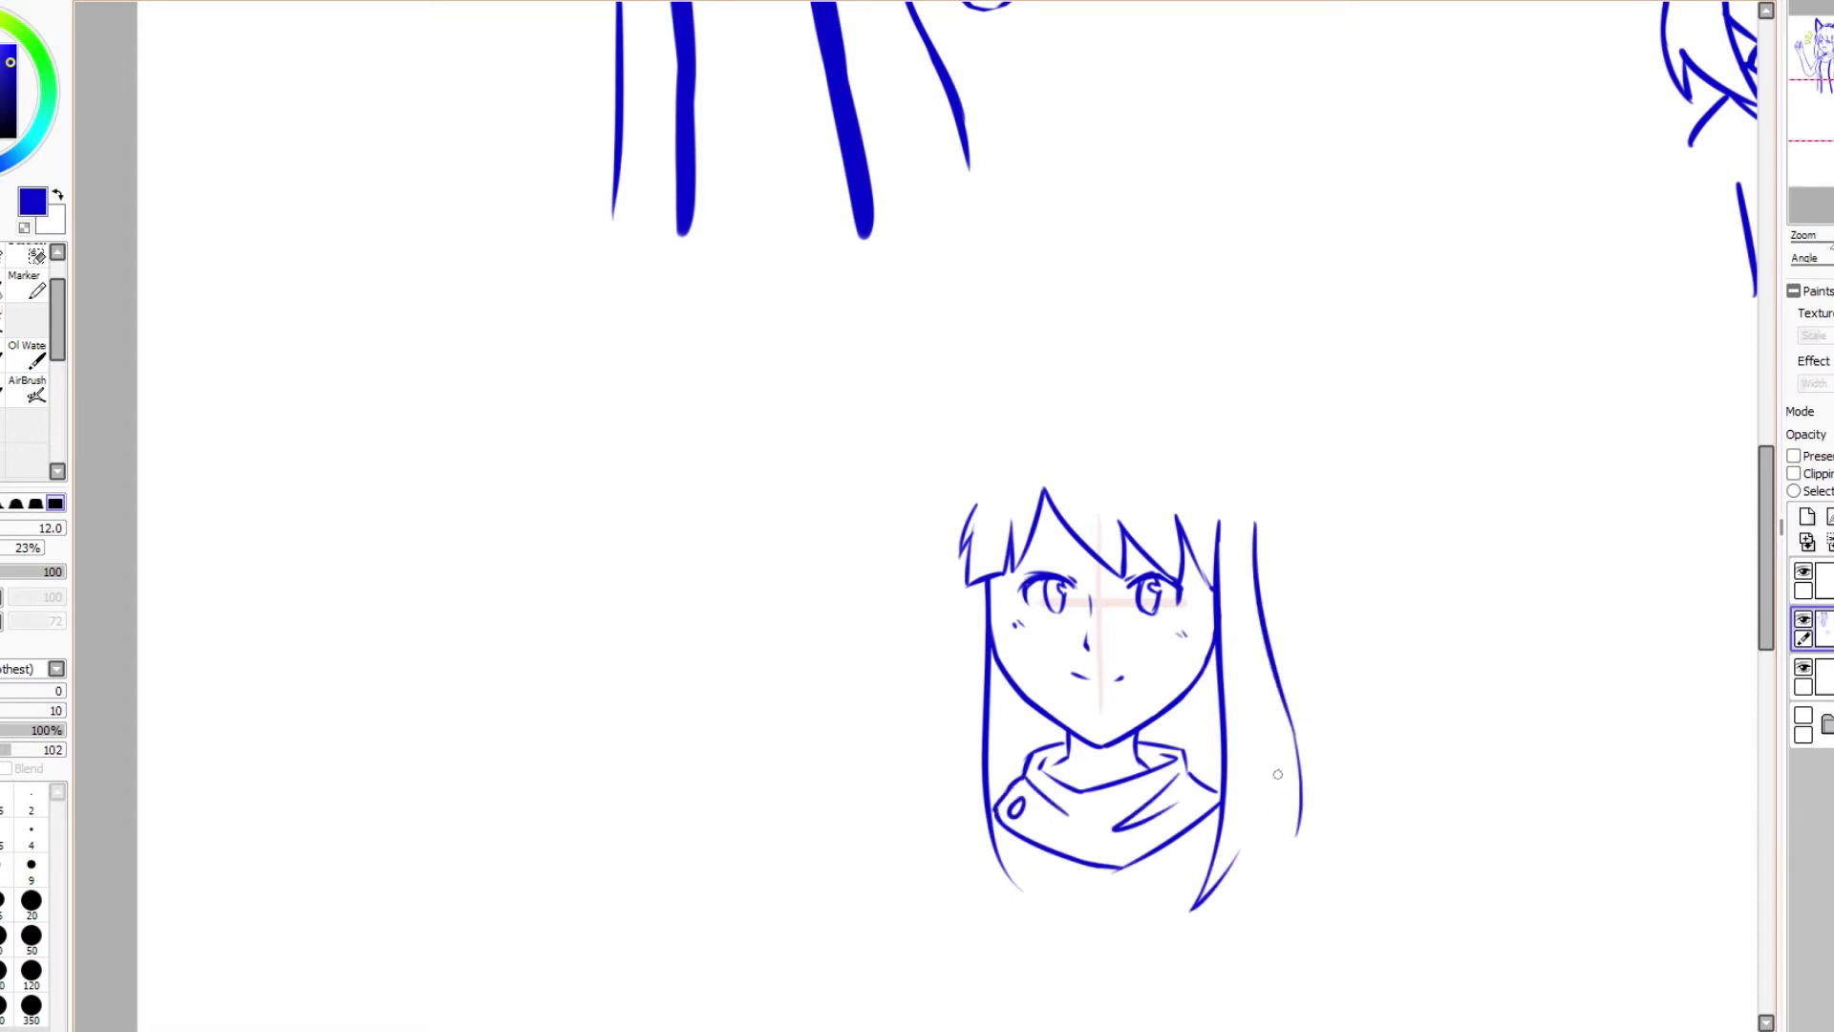
{"action": "mouse_move", "coordinate": [1284, 759]}
{"action": "left_mouse_down"}
{"action": "mouse_move", "coordinate": [1288, 841]}
{"action": "mouse_move", "coordinate": [1280, 781]}
{"action": "left_mouse_up"}
{"action": "key", "text": "ctrl+z"}
Step: Draw the outer line and forked tip of the hair lock on the collar-button side, using the mirrored view
{"action": "left_click_drag", "start_coordinate": [998, 873], "coordinate": [932, 780]}
{"action": "key", "text": "ctrl+z"}
{"action": "key", "text": "h"}
{"action": "left_click_drag", "start_coordinate": [809, 894], "coordinate": [879, 831]}
{"action": "mouse_move", "coordinate": [890, 581]}
{"action": "left_mouse_down"}
{"action": "mouse_move", "coordinate": [892, 887]}
{"action": "mouse_move", "coordinate": [877, 845]}
{"action": "left_mouse_up"}
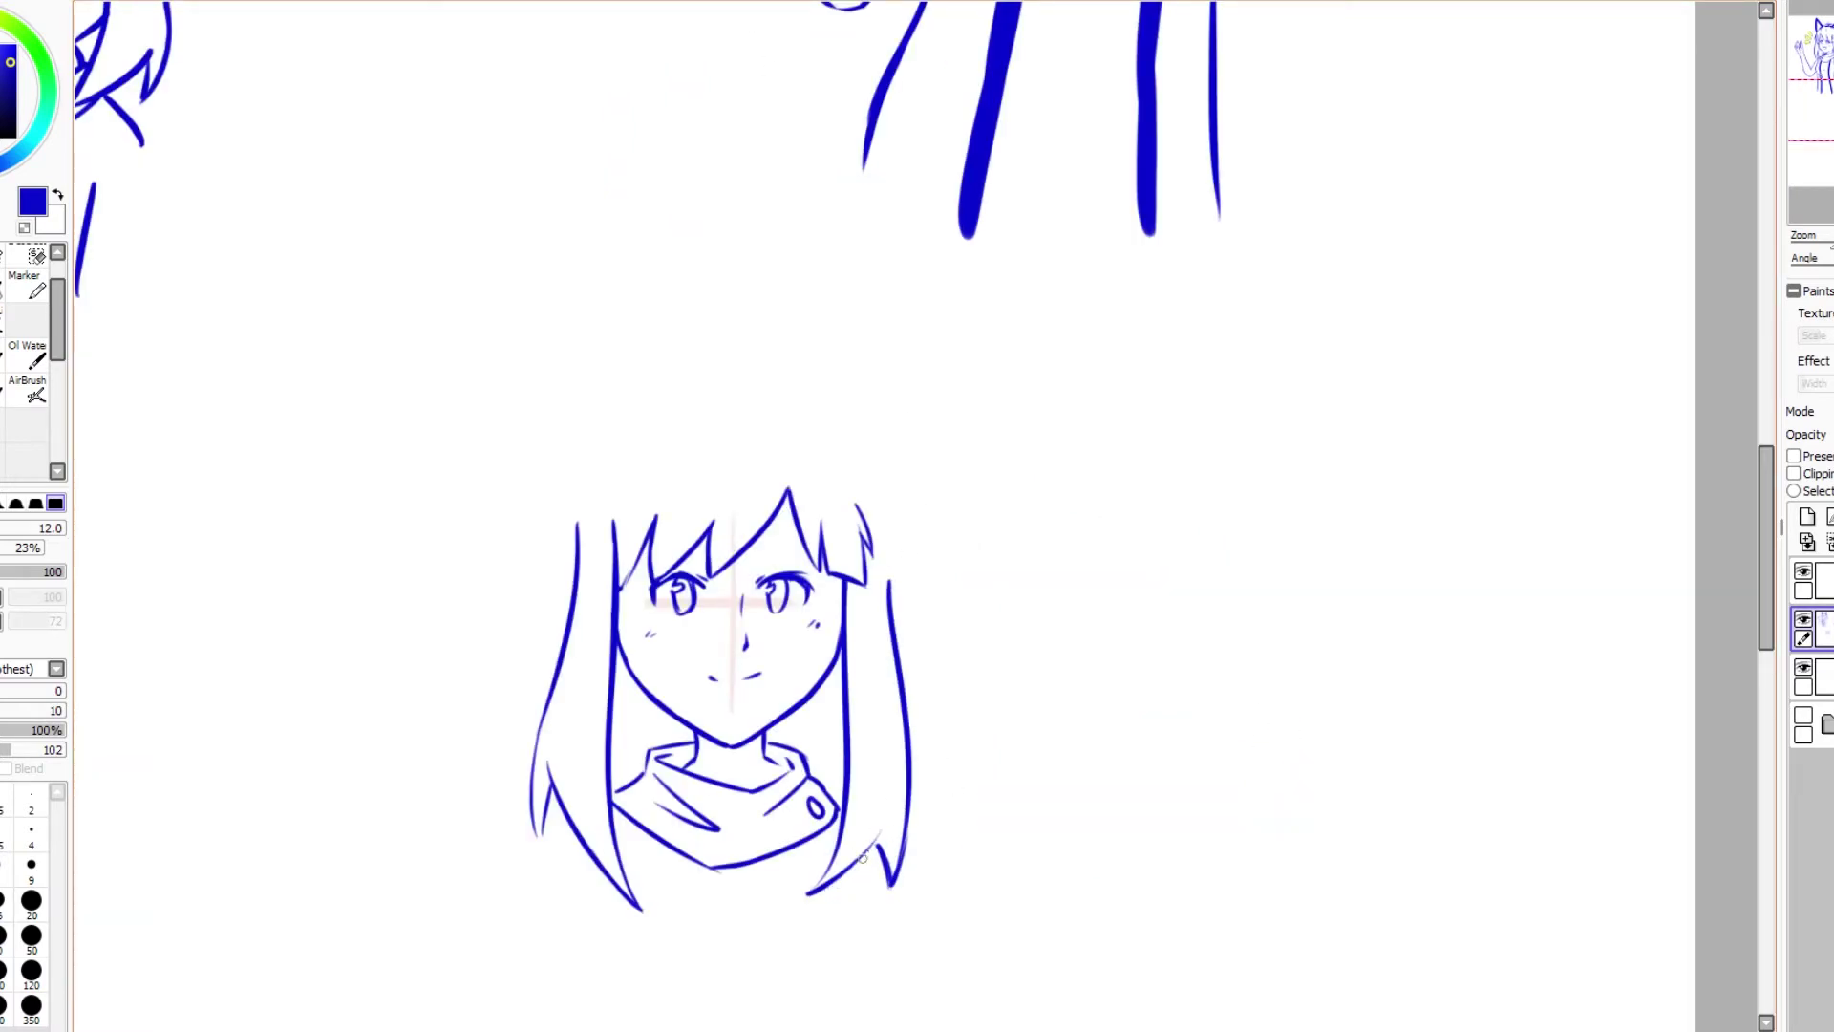
{"action": "left_click_drag", "start_coordinate": [808, 894], "coordinate": [880, 838]}
Step: Curve the outer hair lines up from both sides of the head and sketch the strands at the crown
{"action": "left_click_drag", "start_coordinate": [853, 445], "coordinate": [891, 559]}
{"action": "left_click_drag", "start_coordinate": [609, 468], "coordinate": [578, 535]}
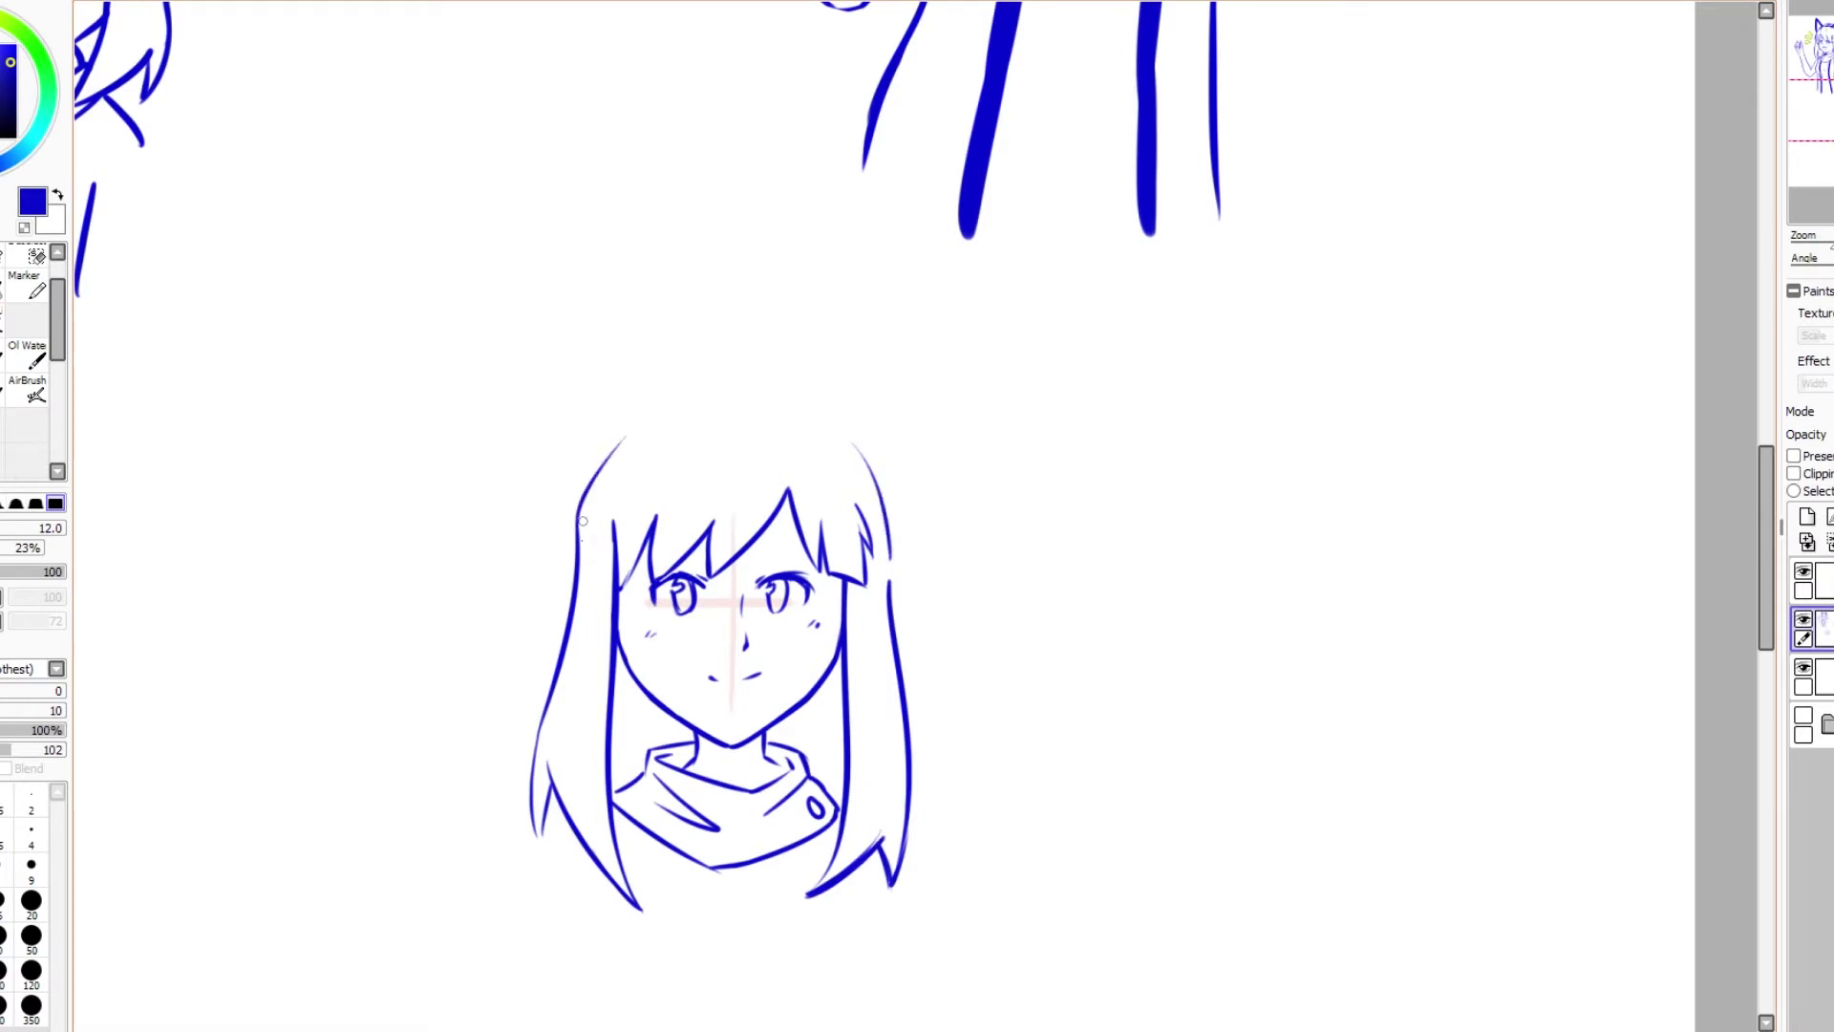
{"action": "key", "text": "e"}
{"action": "key", "text": "n"}
{"action": "key", "text": "h"}
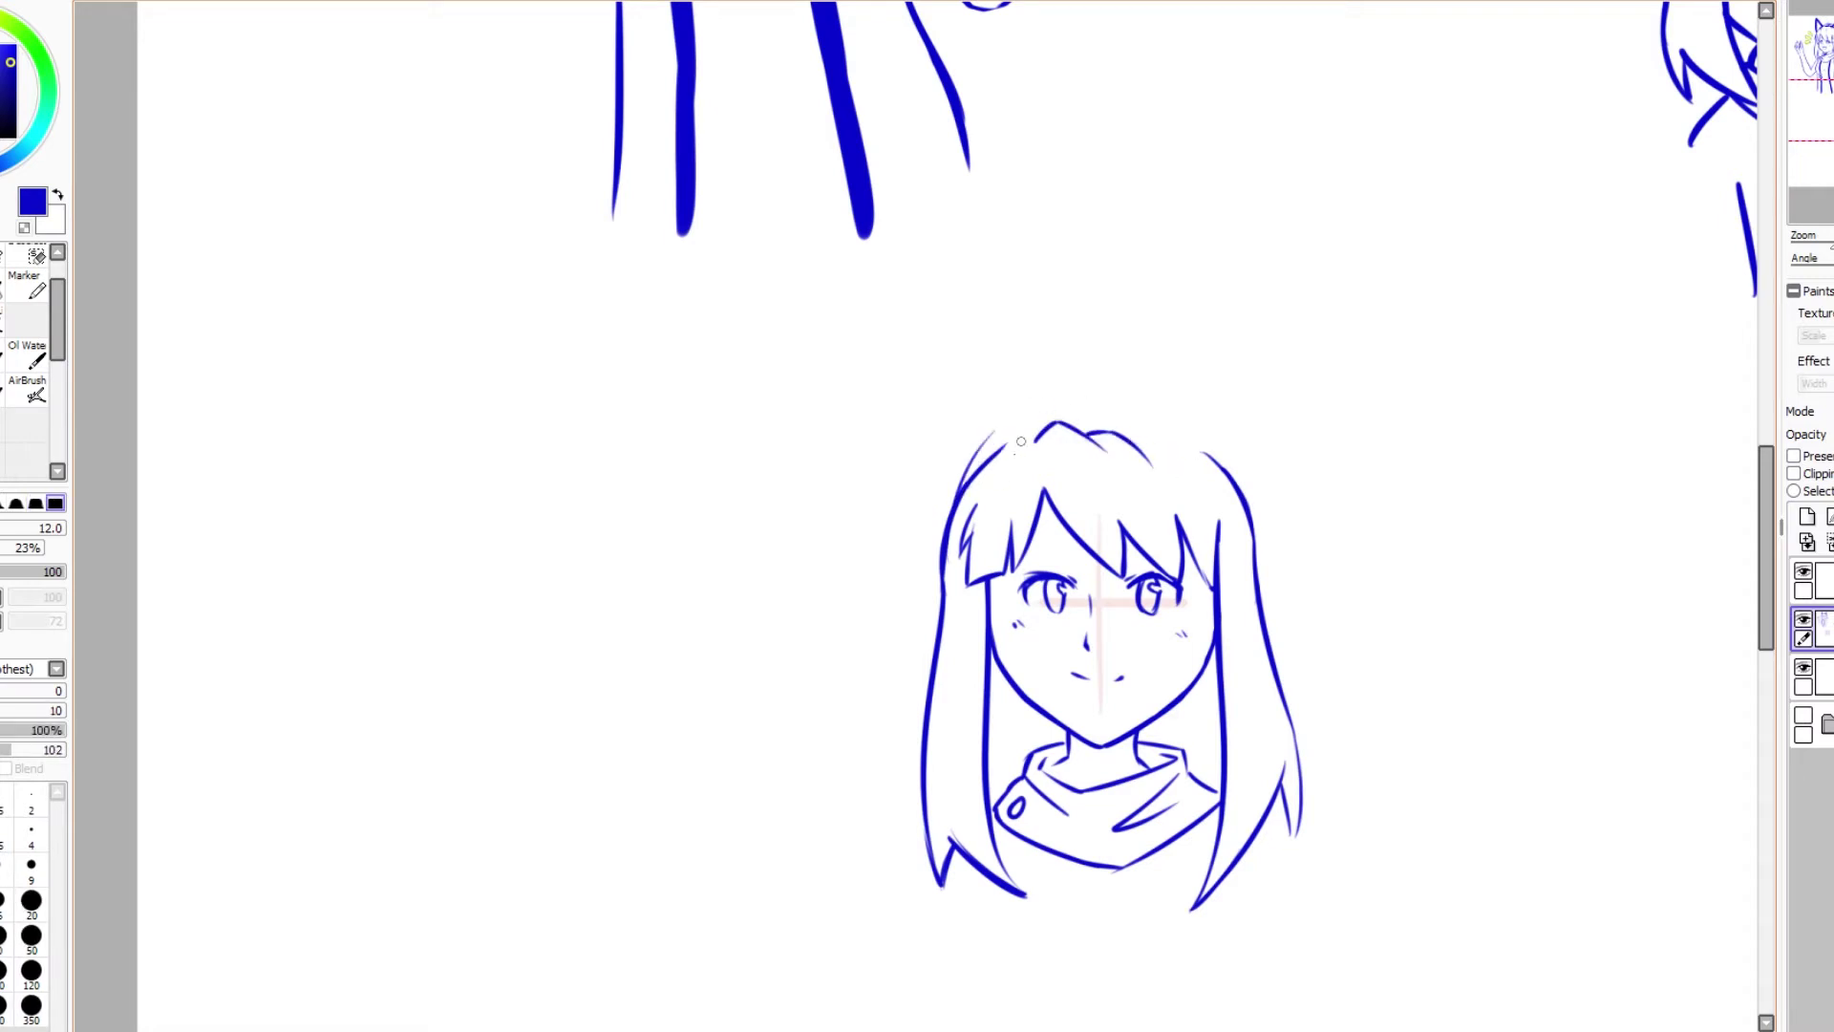
Step: Connect the left hair outline to the crown and add a small pointed tuft at the right temple
{"action": "left_click_drag", "start_coordinate": [1039, 432], "coordinate": [956, 496]}
{"action": "left_click_drag", "start_coordinate": [1215, 505], "coordinate": [1229, 549]}
{"action": "key", "text": "e"}
{"action": "key", "text": "n"}
{"action": "key", "text": "e"}
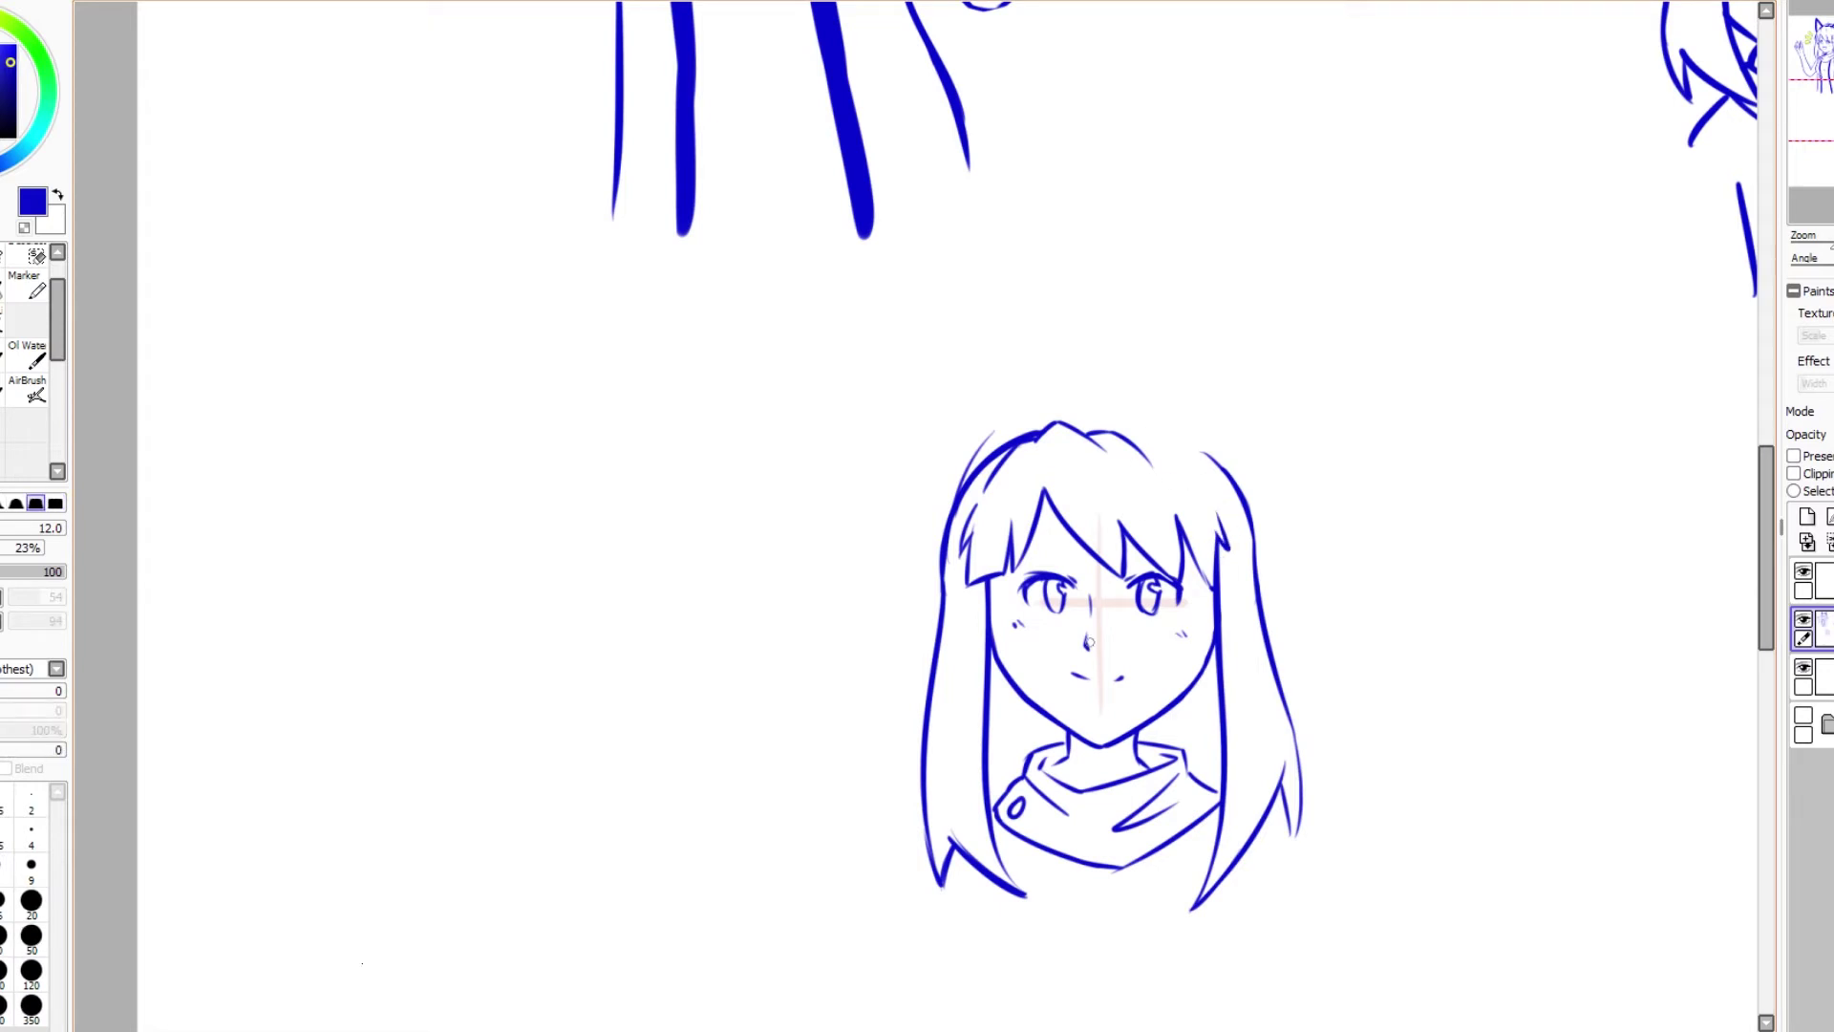
{"action": "key", "text": "n"}
Step: Draw a thick headband arc over the top of the head and clean up its edges
{"action": "mouse_move", "coordinate": [1156, 420]}
{"action": "left_mouse_down"}
{"action": "mouse_move", "coordinate": [1242, 530]}
{"action": "mouse_move", "coordinate": [1232, 508]}
{"action": "left_mouse_up"}
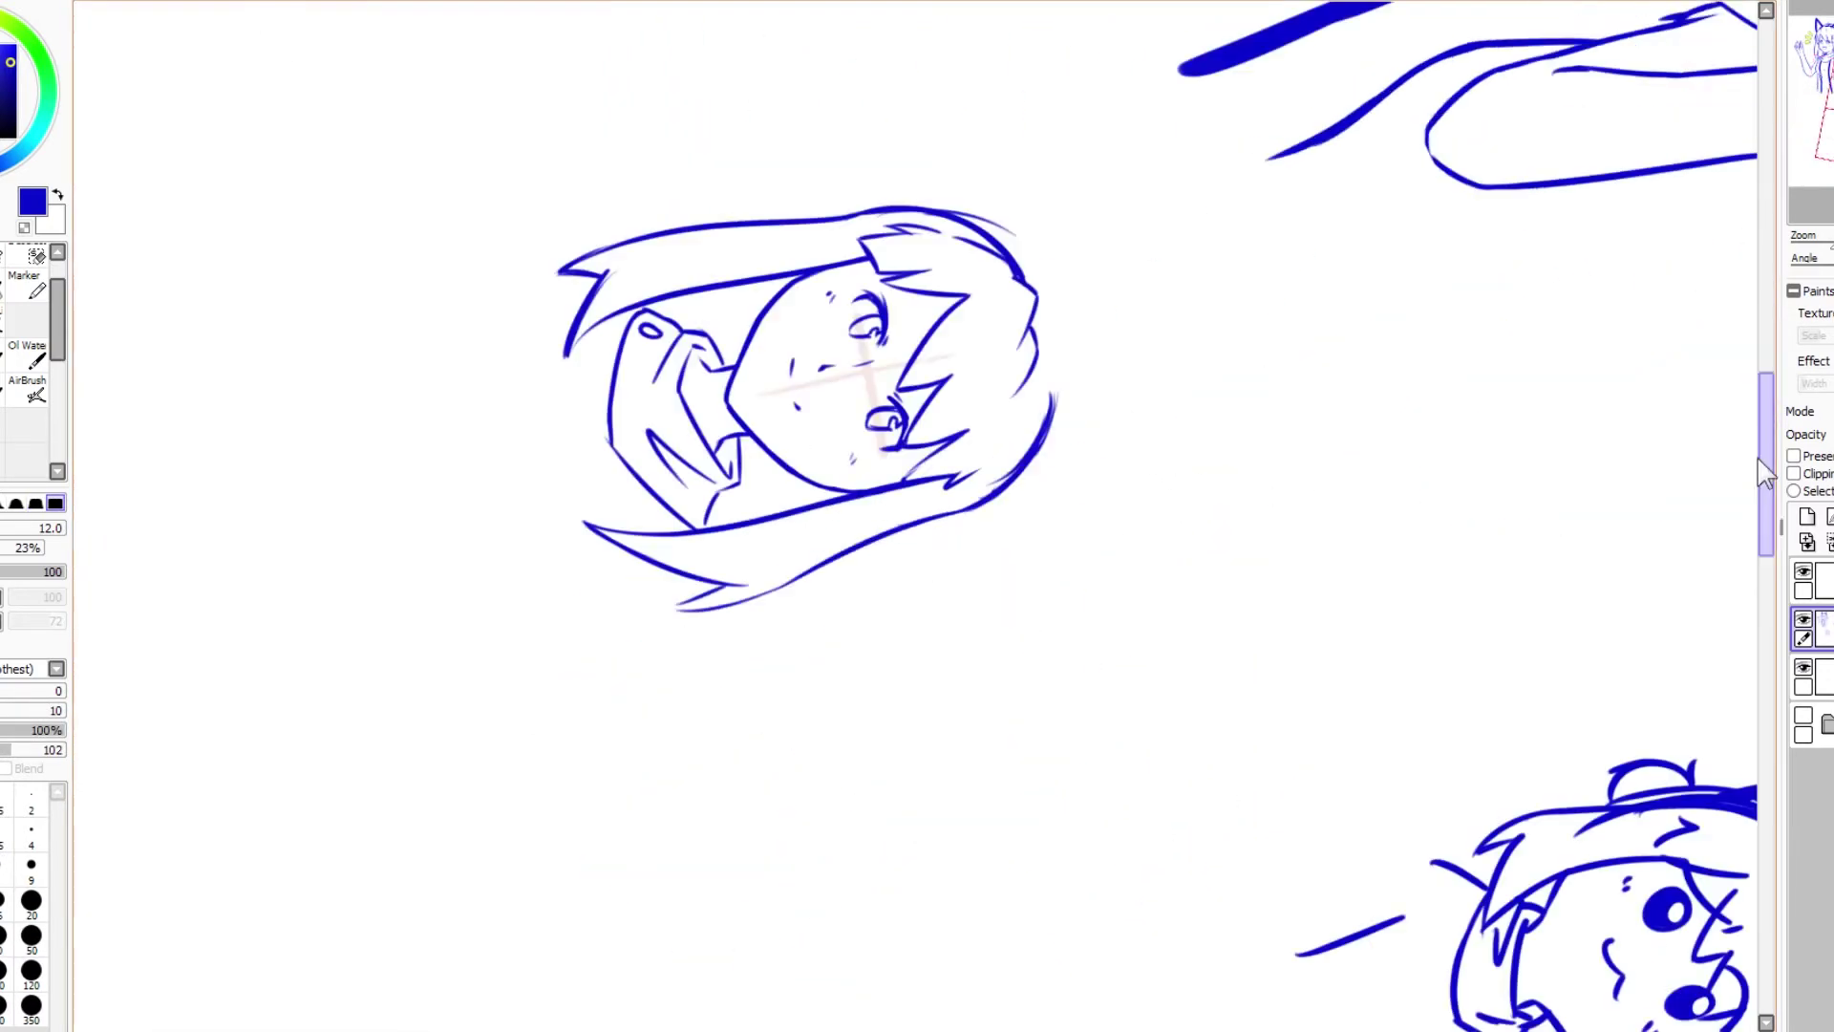
{"action": "mouse_move", "coordinate": [1013, 464]}
{"action": "left_mouse_down"}
{"action": "mouse_move", "coordinate": [1049, 296]}
{"action": "mouse_move", "coordinate": [956, 195]}
{"action": "left_mouse_up"}
{"action": "key", "text": "e"}
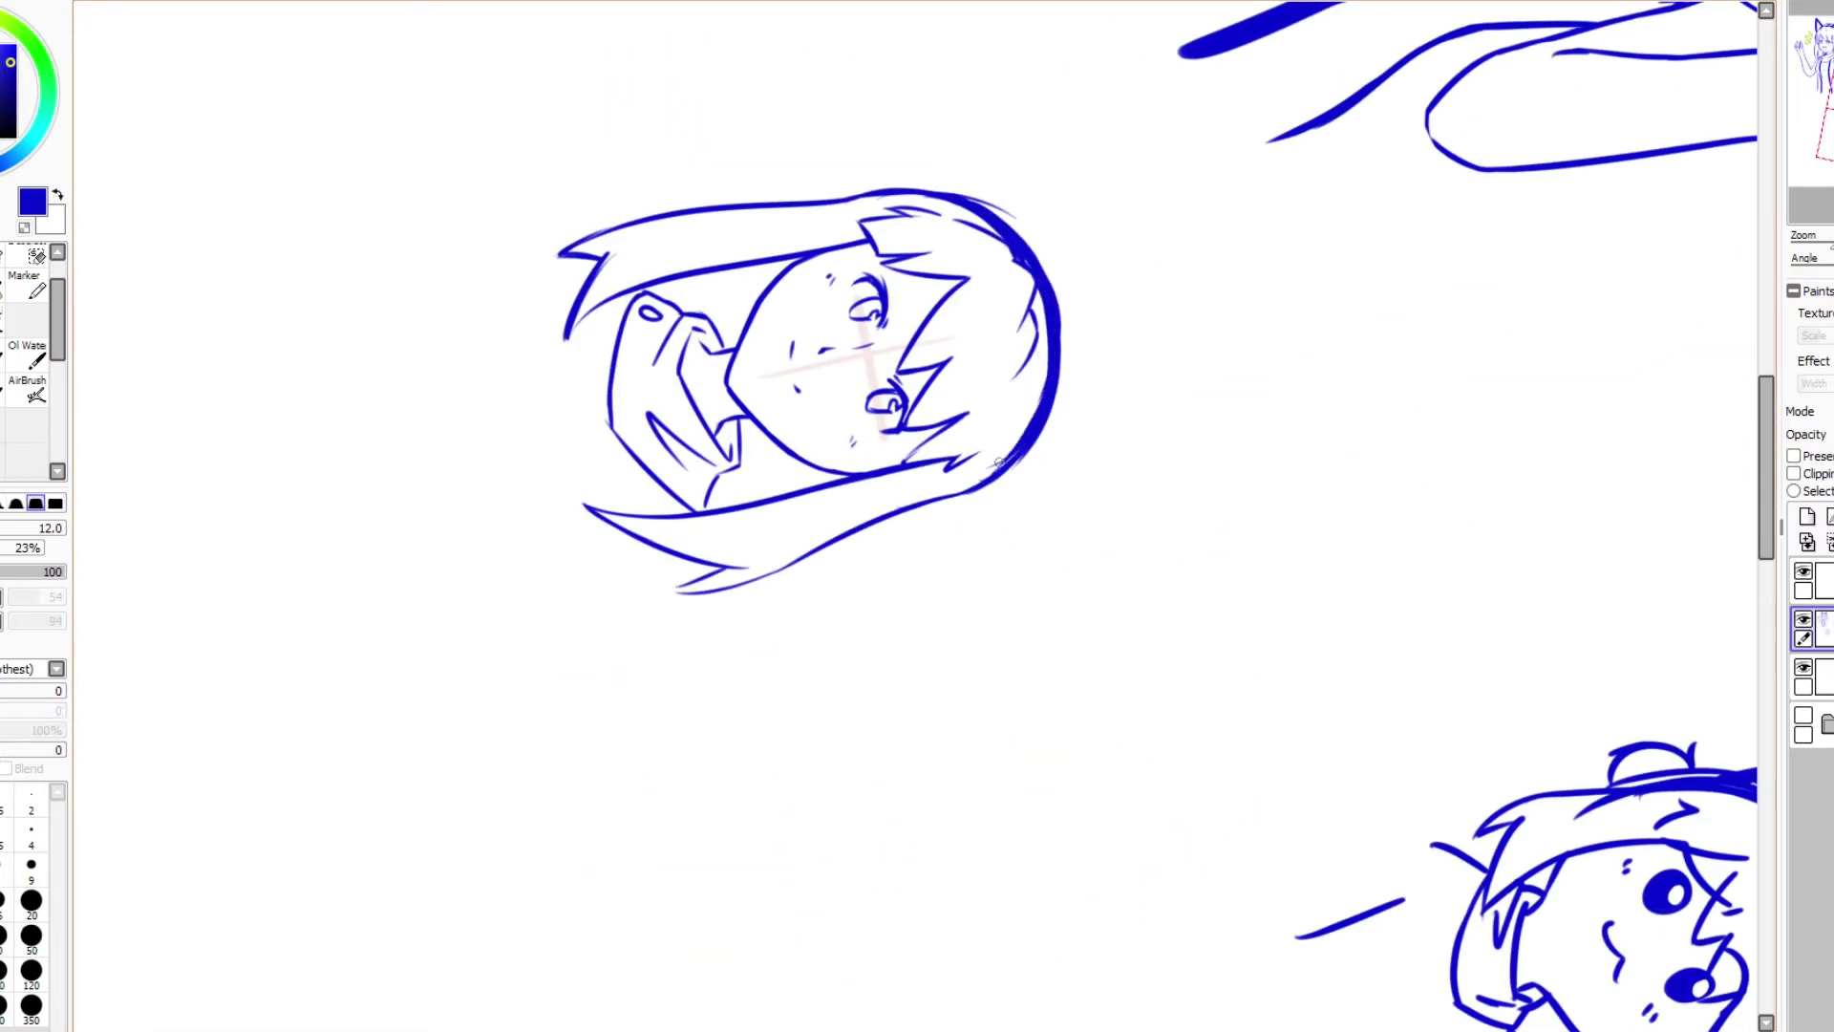
{"action": "key", "text": "n"}
{"action": "left_click_drag", "start_coordinate": [1051, 373], "coordinate": [1032, 427]}
{"action": "key", "text": "Home"}
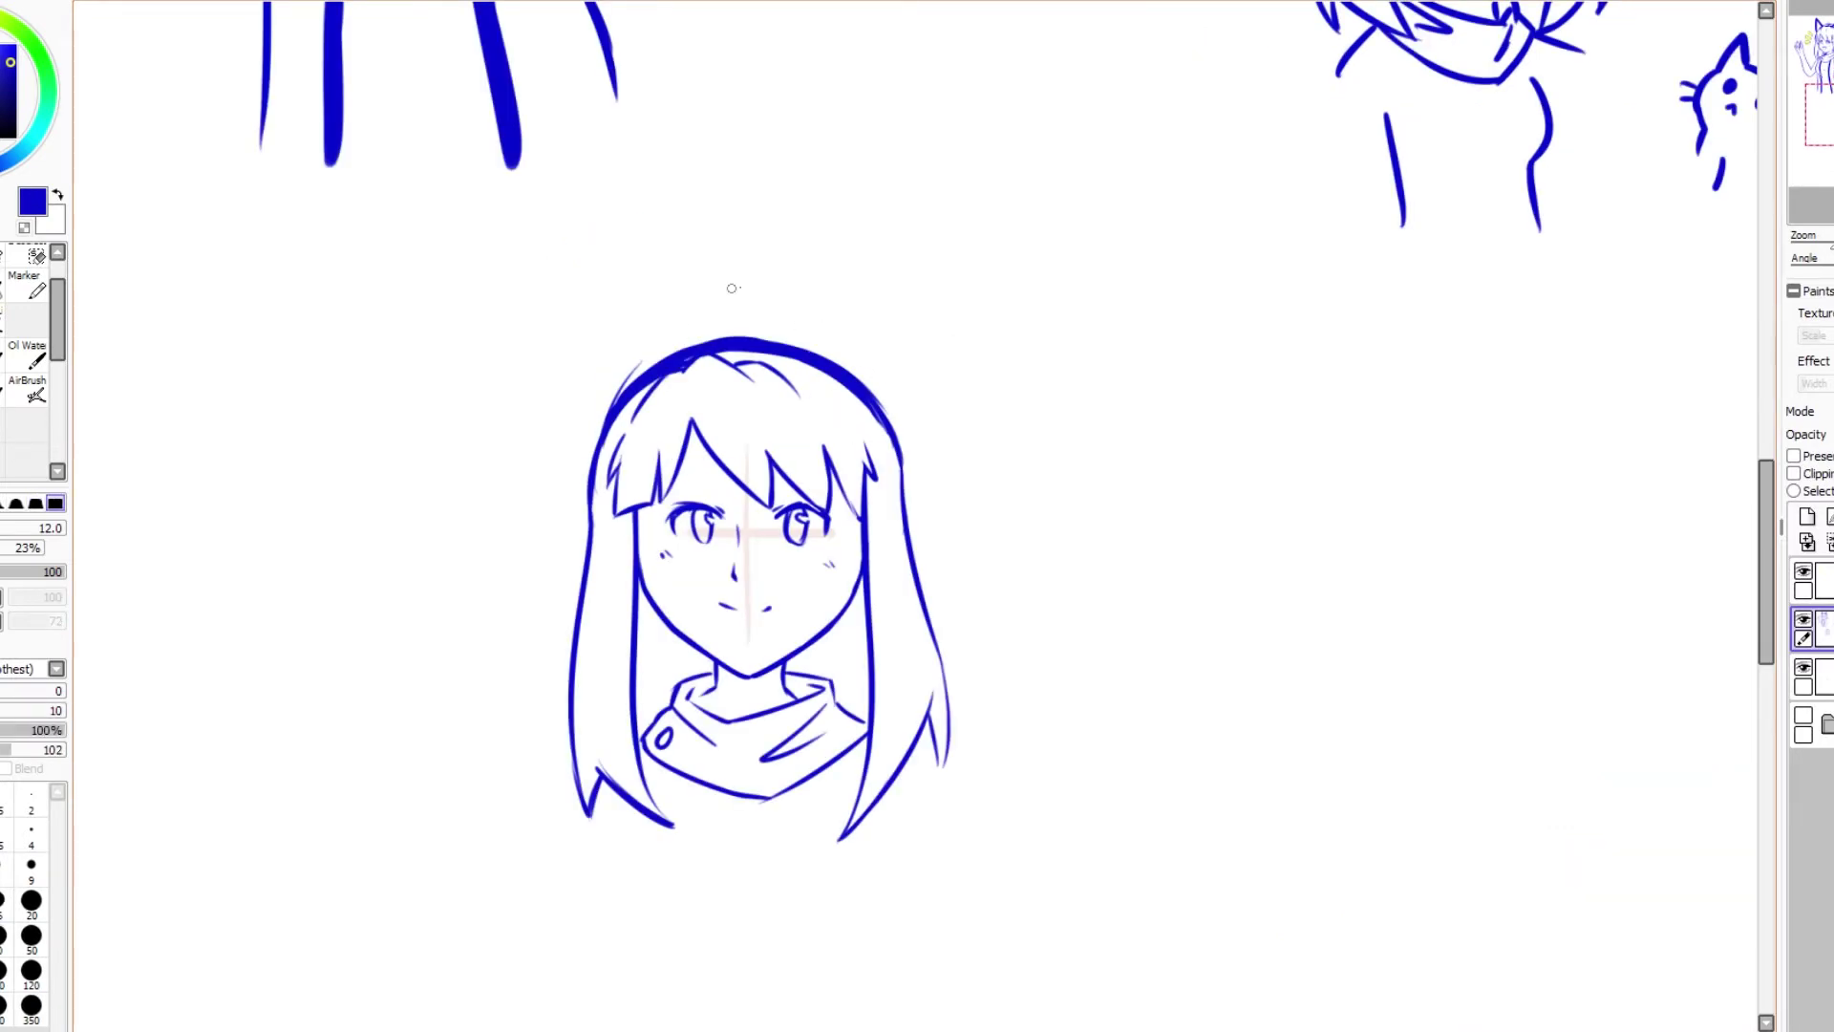
Step: Draw a thin hair arc above the headband from one side of the head to the other with brush size 14
{"action": "scroll", "coordinate": [759, 310], "scroll_direction": "down", "scroll_amount": 4}
{"action": "key", "text": "End"}
{"action": "key", "text": "End"}
{"action": "key", "text": "End"}
{"action": "key", "text": "End"}
{"action": "key", "text": "End"}
{"action": "key", "text": "End"}
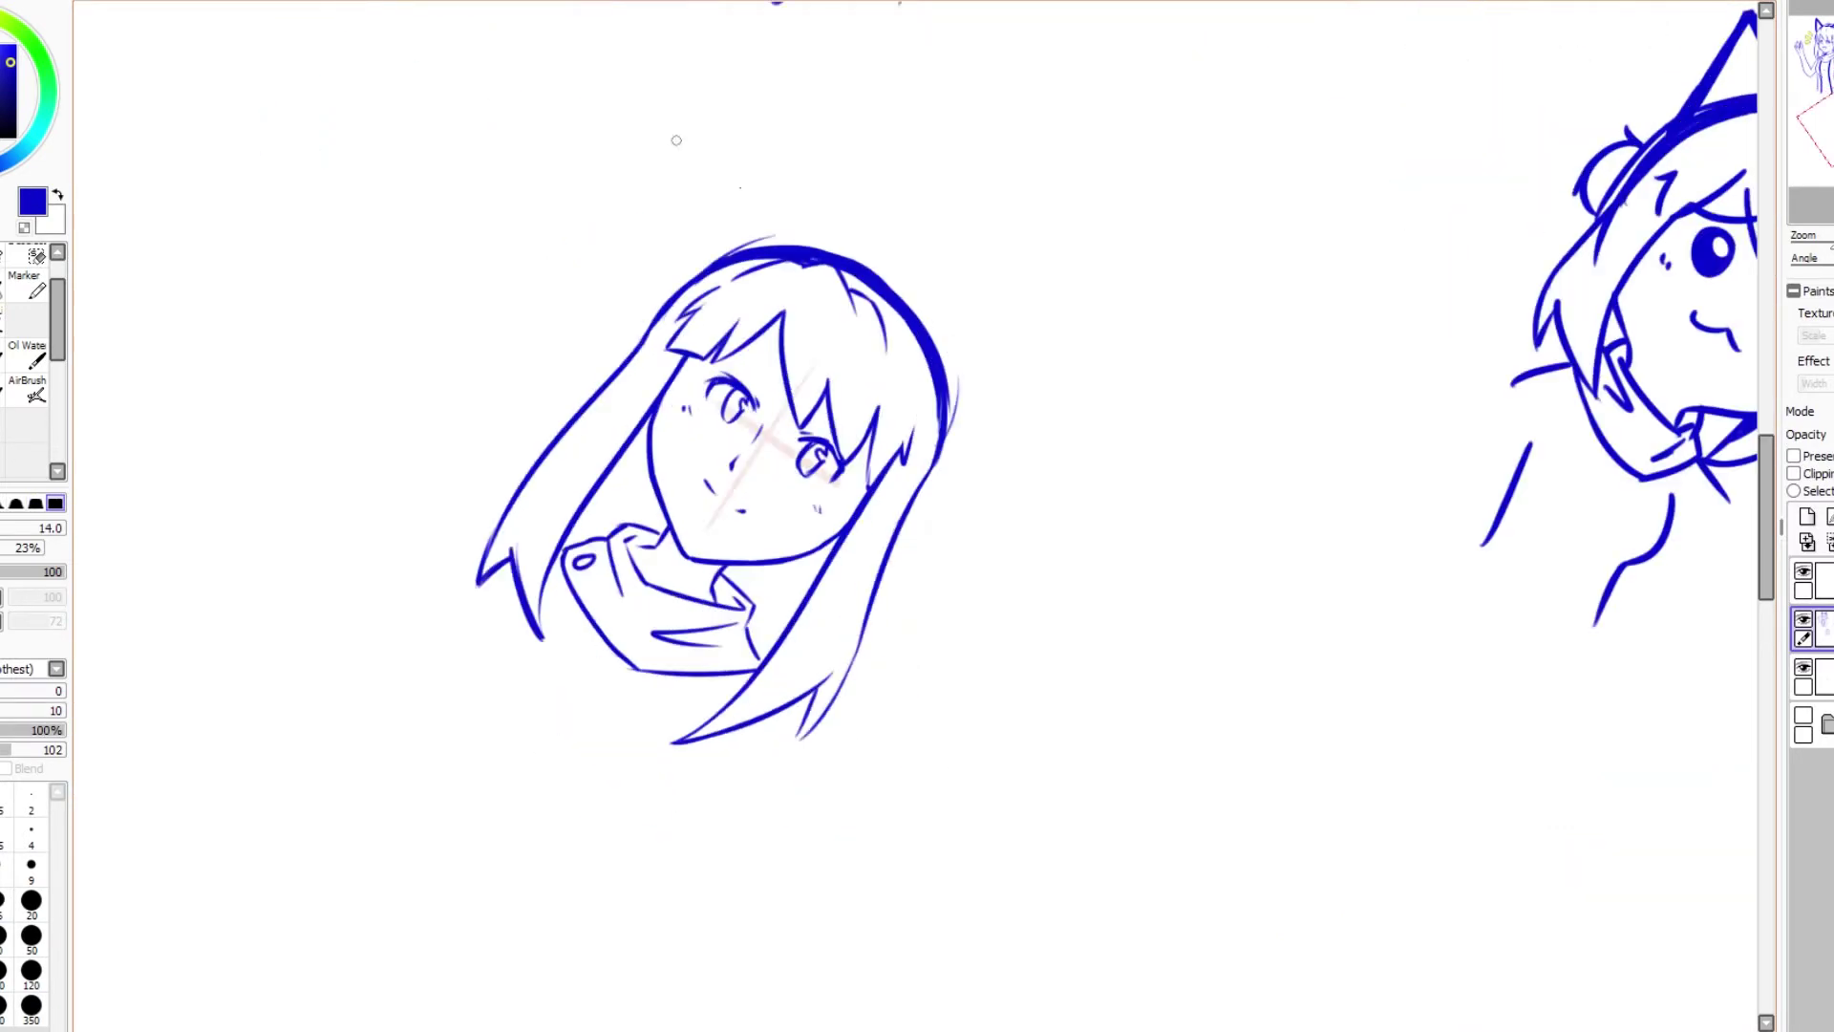
{"action": "scroll", "coordinate": [903, 349], "scroll_direction": "up", "scroll_amount": 4}
{"action": "mouse_move", "coordinate": [769, 224]}
{"action": "left_mouse_down"}
{"action": "mouse_move", "coordinate": [888, 459]}
{"action": "mouse_move", "coordinate": [783, 583]}
{"action": "left_mouse_up"}
{"action": "key", "text": "Home"}
Step: Add a small V-shaped hair tuft standing up at the center of the headband
{"action": "scroll", "coordinate": [832, 354], "scroll_direction": "down", "scroll_amount": 3}
{"action": "left_click_drag", "start_coordinate": [785, 285], "coordinate": [799, 336]}
{"action": "left_click_drag", "start_coordinate": [832, 298], "coordinate": [803, 335]}
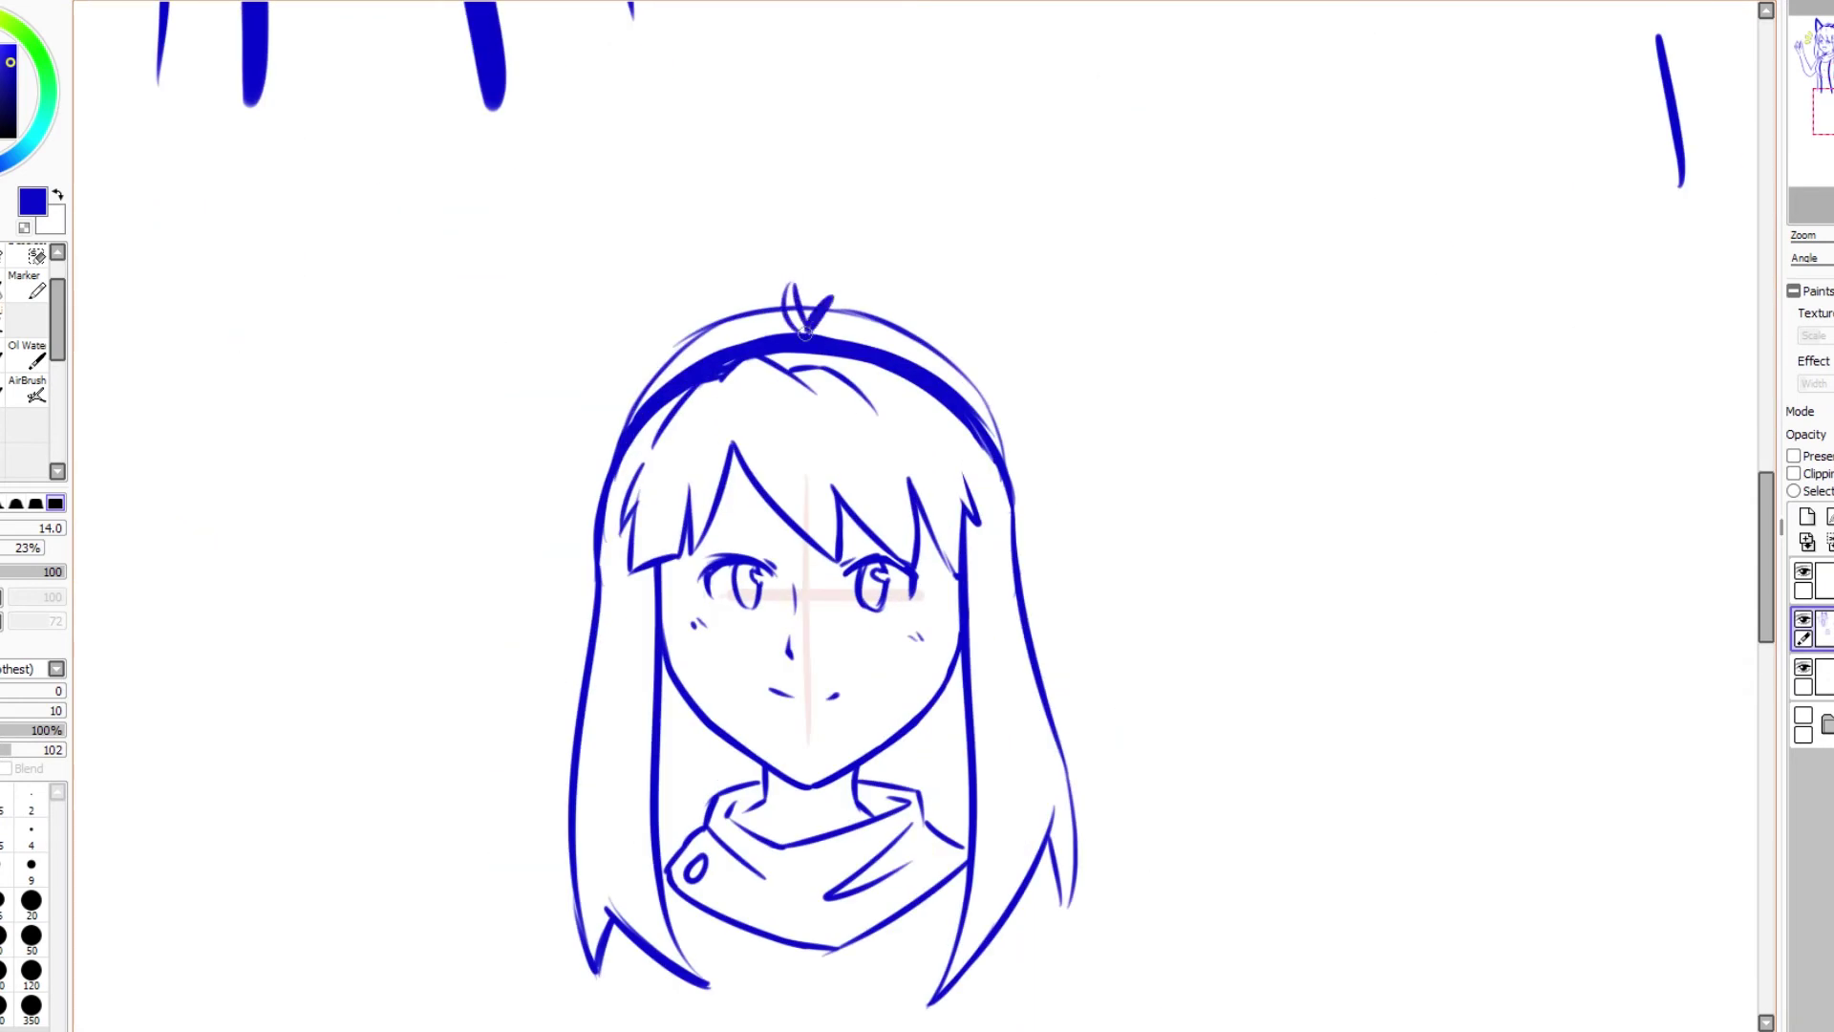
Step: Thicken both lower ends of the headband and blend them smoothly into the side hair lines
{"action": "key", "text": "n"}
{"action": "mouse_move", "coordinate": [974, 413]}
{"action": "left_mouse_down"}
{"action": "mouse_move", "coordinate": [1013, 573]}
{"action": "mouse_move", "coordinate": [999, 468]}
{"action": "left_mouse_up"}
{"action": "key", "text": "b"}
{"action": "left_click_drag", "start_coordinate": [623, 450], "coordinate": [601, 549]}
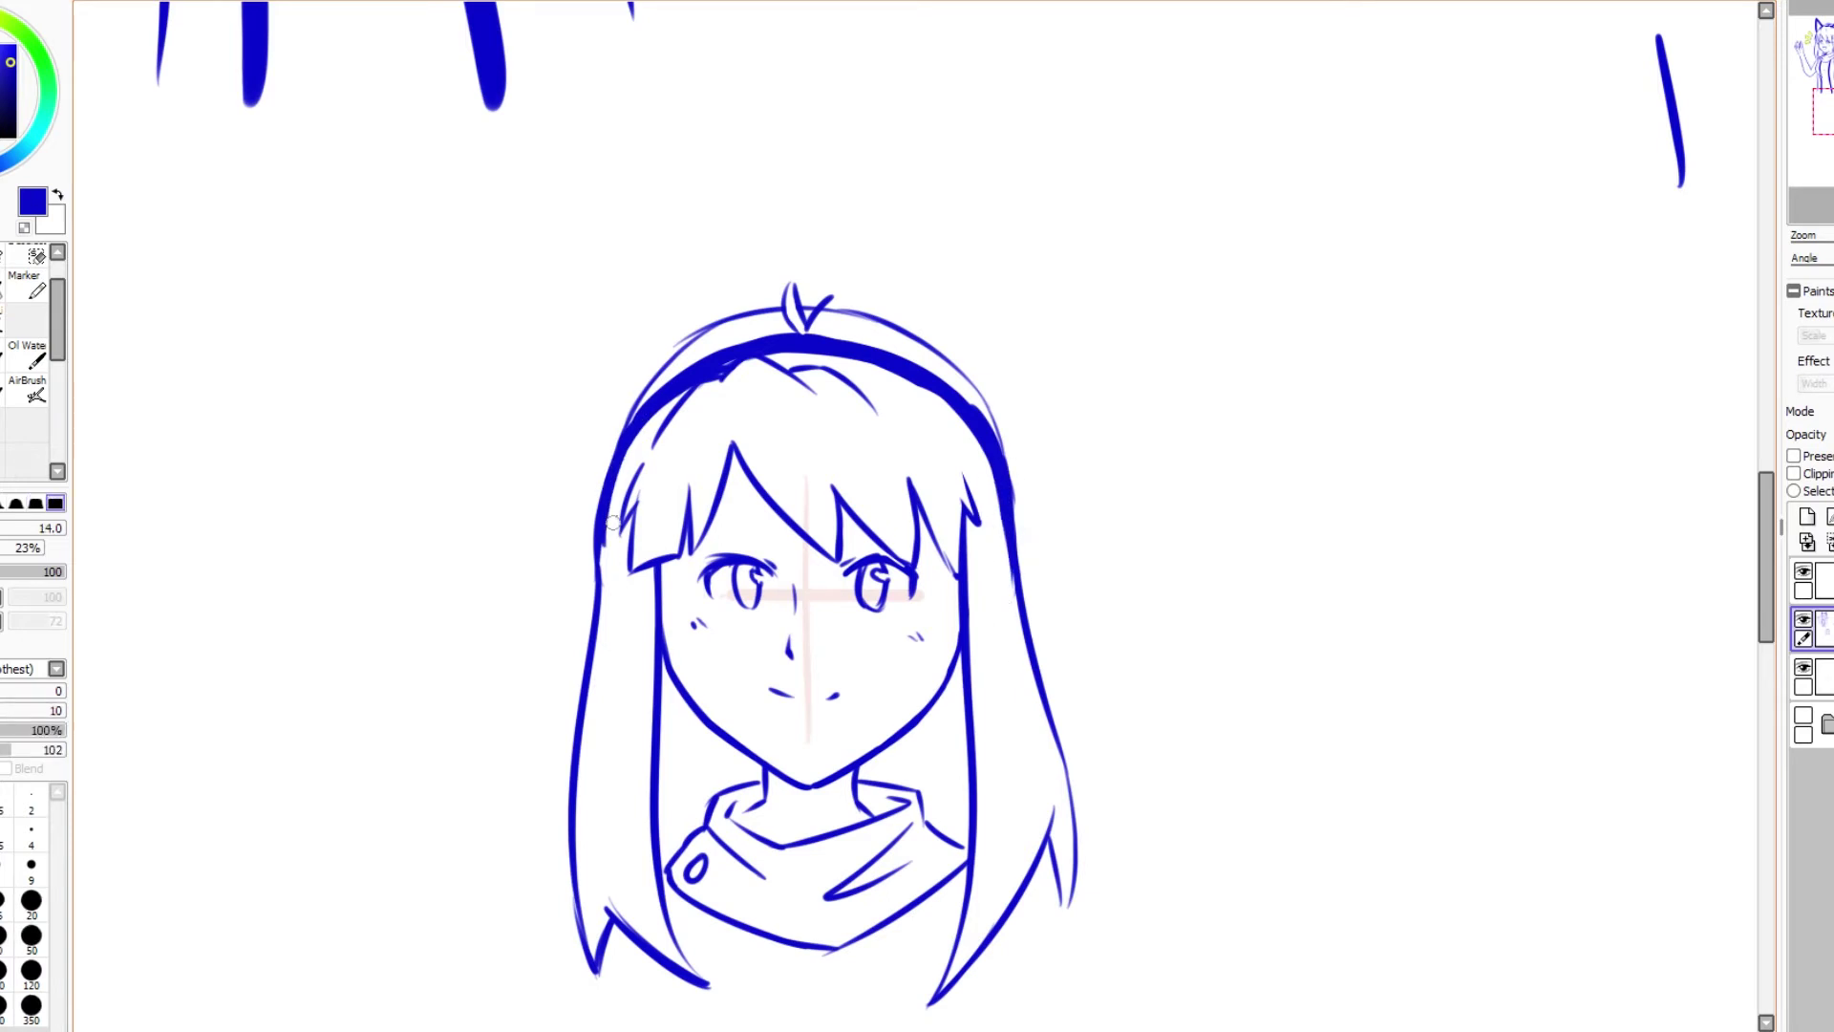
{"action": "key", "text": "ctrl+z"}
{"action": "left_click_drag", "start_coordinate": [656, 413], "coordinate": [606, 569]}
{"action": "key", "text": "ctrl+z"}
{"action": "left_click_drag", "start_coordinate": [616, 499], "coordinate": [596, 642]}
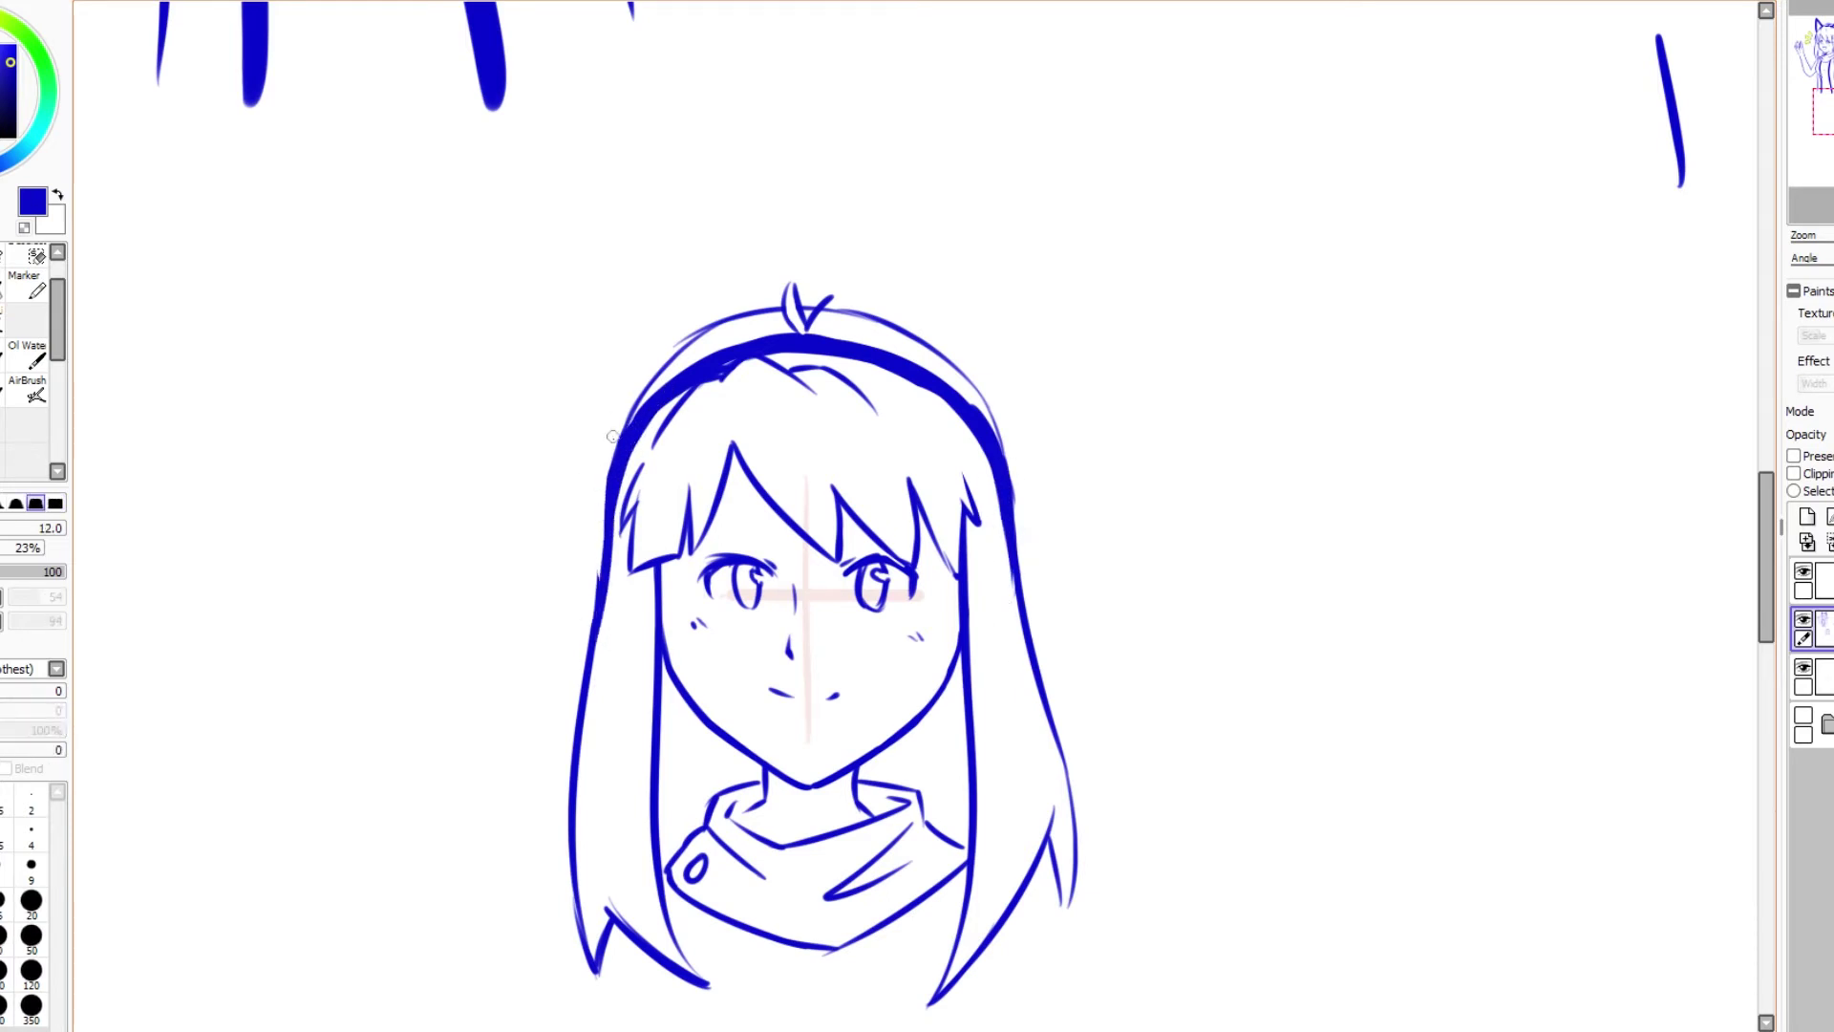
{"action": "left_click_drag", "start_coordinate": [621, 431], "coordinate": [604, 459]}
Step: Hide the face guide layer and draw inner back-hair lines on both sides of the neck
{"action": "scroll", "coordinate": [1037, 520], "scroll_direction": "down", "scroll_amount": 2}
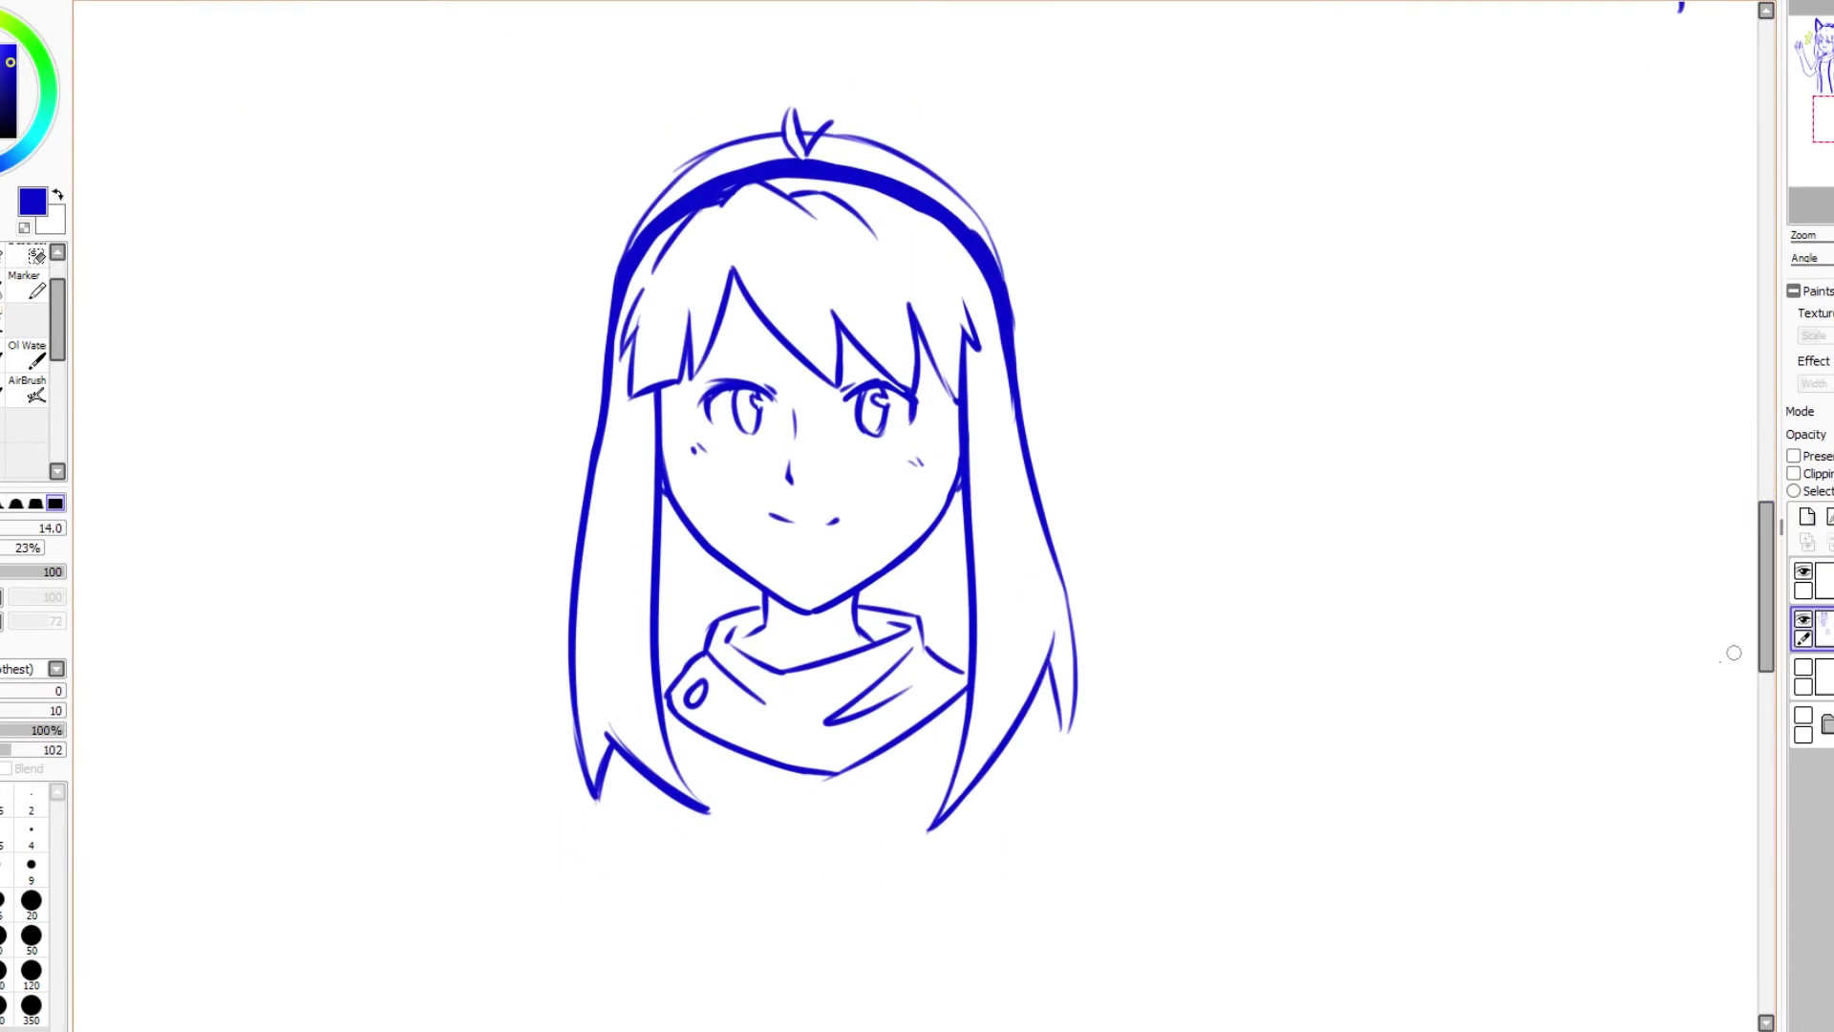
{"action": "scroll", "coordinate": [758, 819], "scroll_direction": "up", "scroll_amount": 4}
{"action": "scroll", "coordinate": [752, 592], "scroll_direction": "down", "scroll_amount": 2}
{"action": "left_click_drag", "start_coordinate": [750, 578], "coordinate": [759, 803]}
{"action": "left_click_drag", "start_coordinate": [1061, 587], "coordinate": [1036, 816]}
{"action": "key", "text": "ctrl+z"}
{"action": "key", "text": "n"}
{"action": "key", "text": "n"}
{"action": "scroll", "coordinate": [1003, 741], "scroll_direction": "down", "scroll_amount": 1}
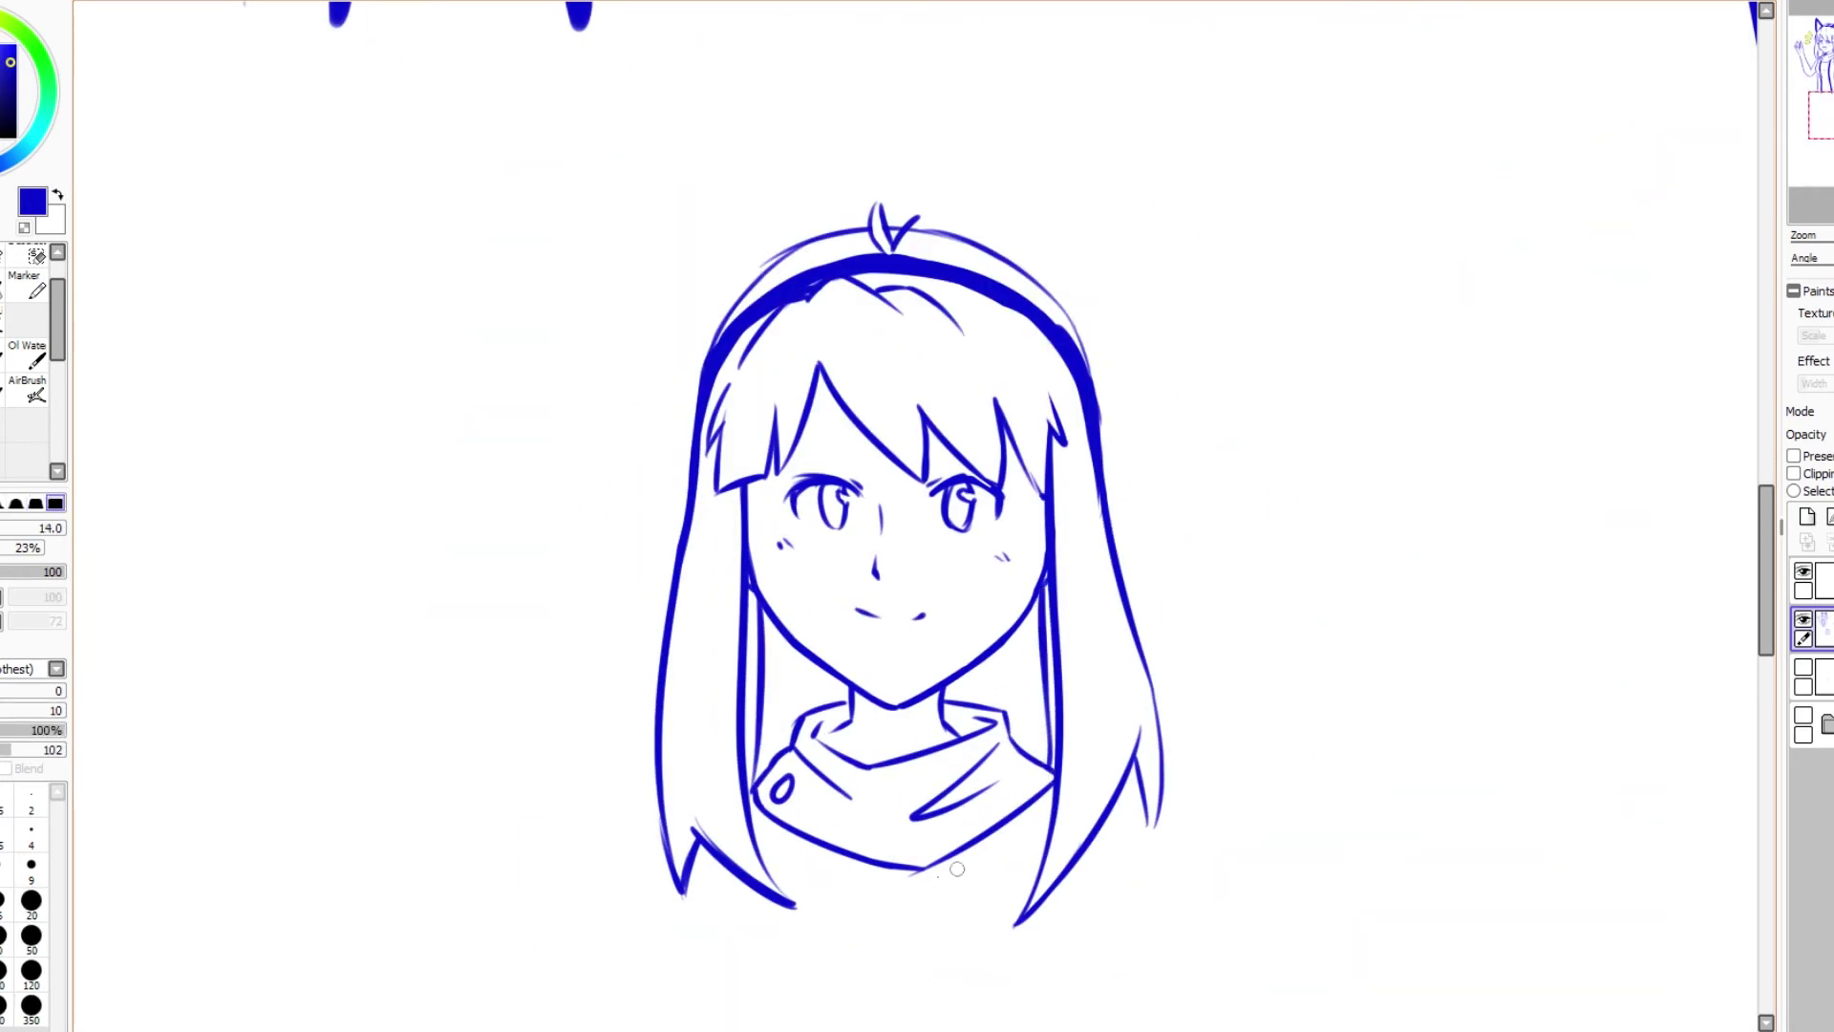
Step: Draw eyebrows showing through the fringe and fill dark pupils in both eyes
{"action": "scroll", "coordinate": [934, 675], "scroll_direction": "down", "scroll_amount": 3}
{"action": "scroll", "coordinate": [871, 695], "scroll_direction": "up", "scroll_amount": 4}
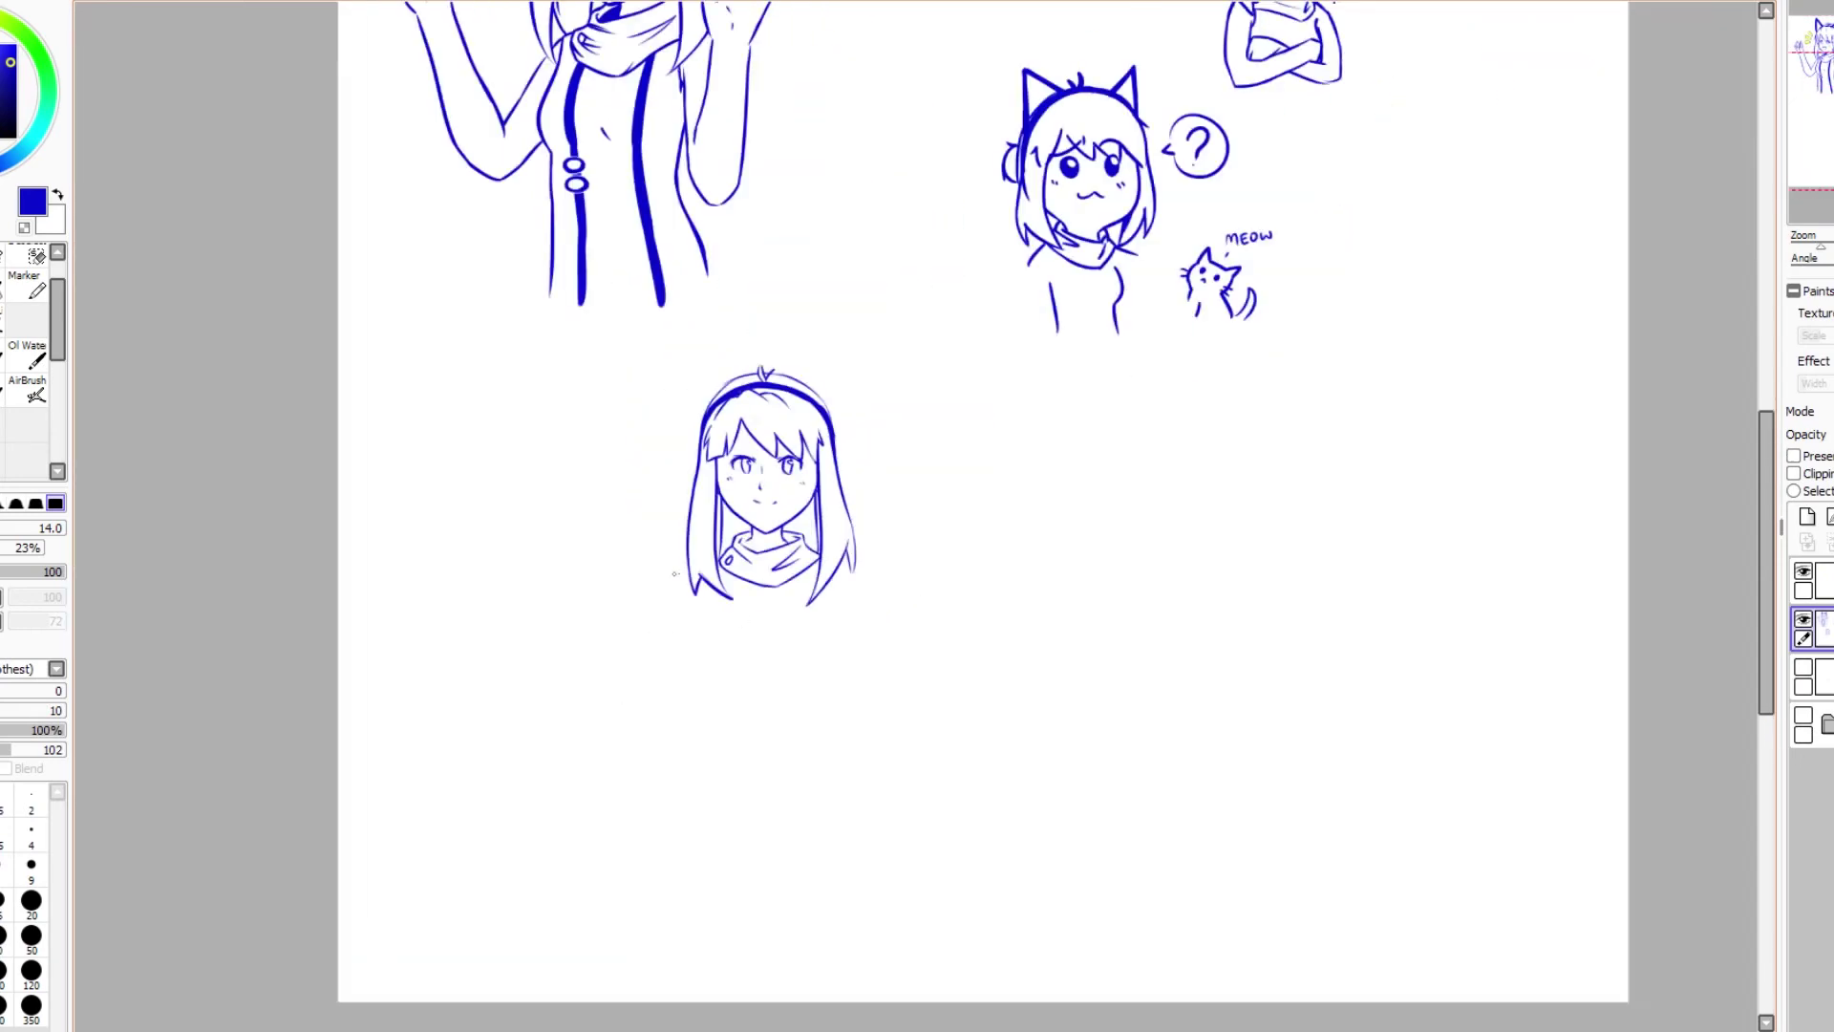
{"action": "key", "text": "n"}
{"action": "key", "text": "n"}
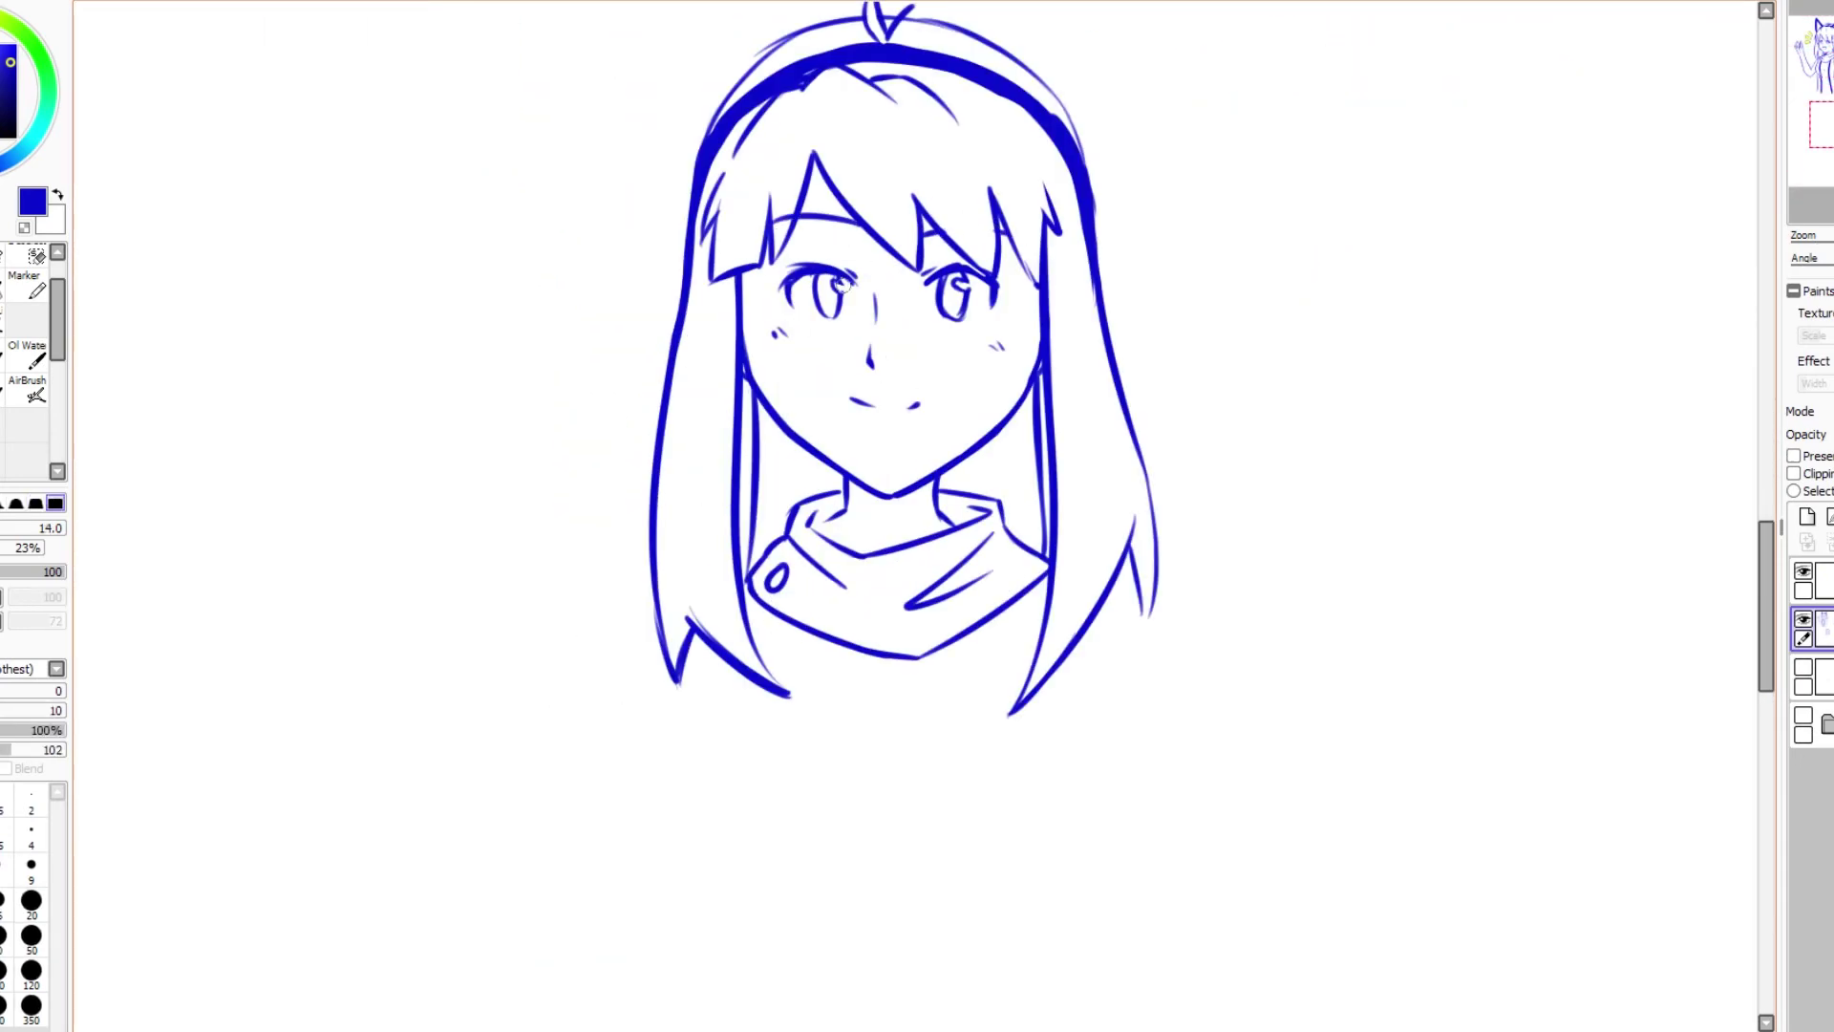
{"action": "scroll", "coordinate": [812, 429], "scroll_direction": "up", "scroll_amount": 1}
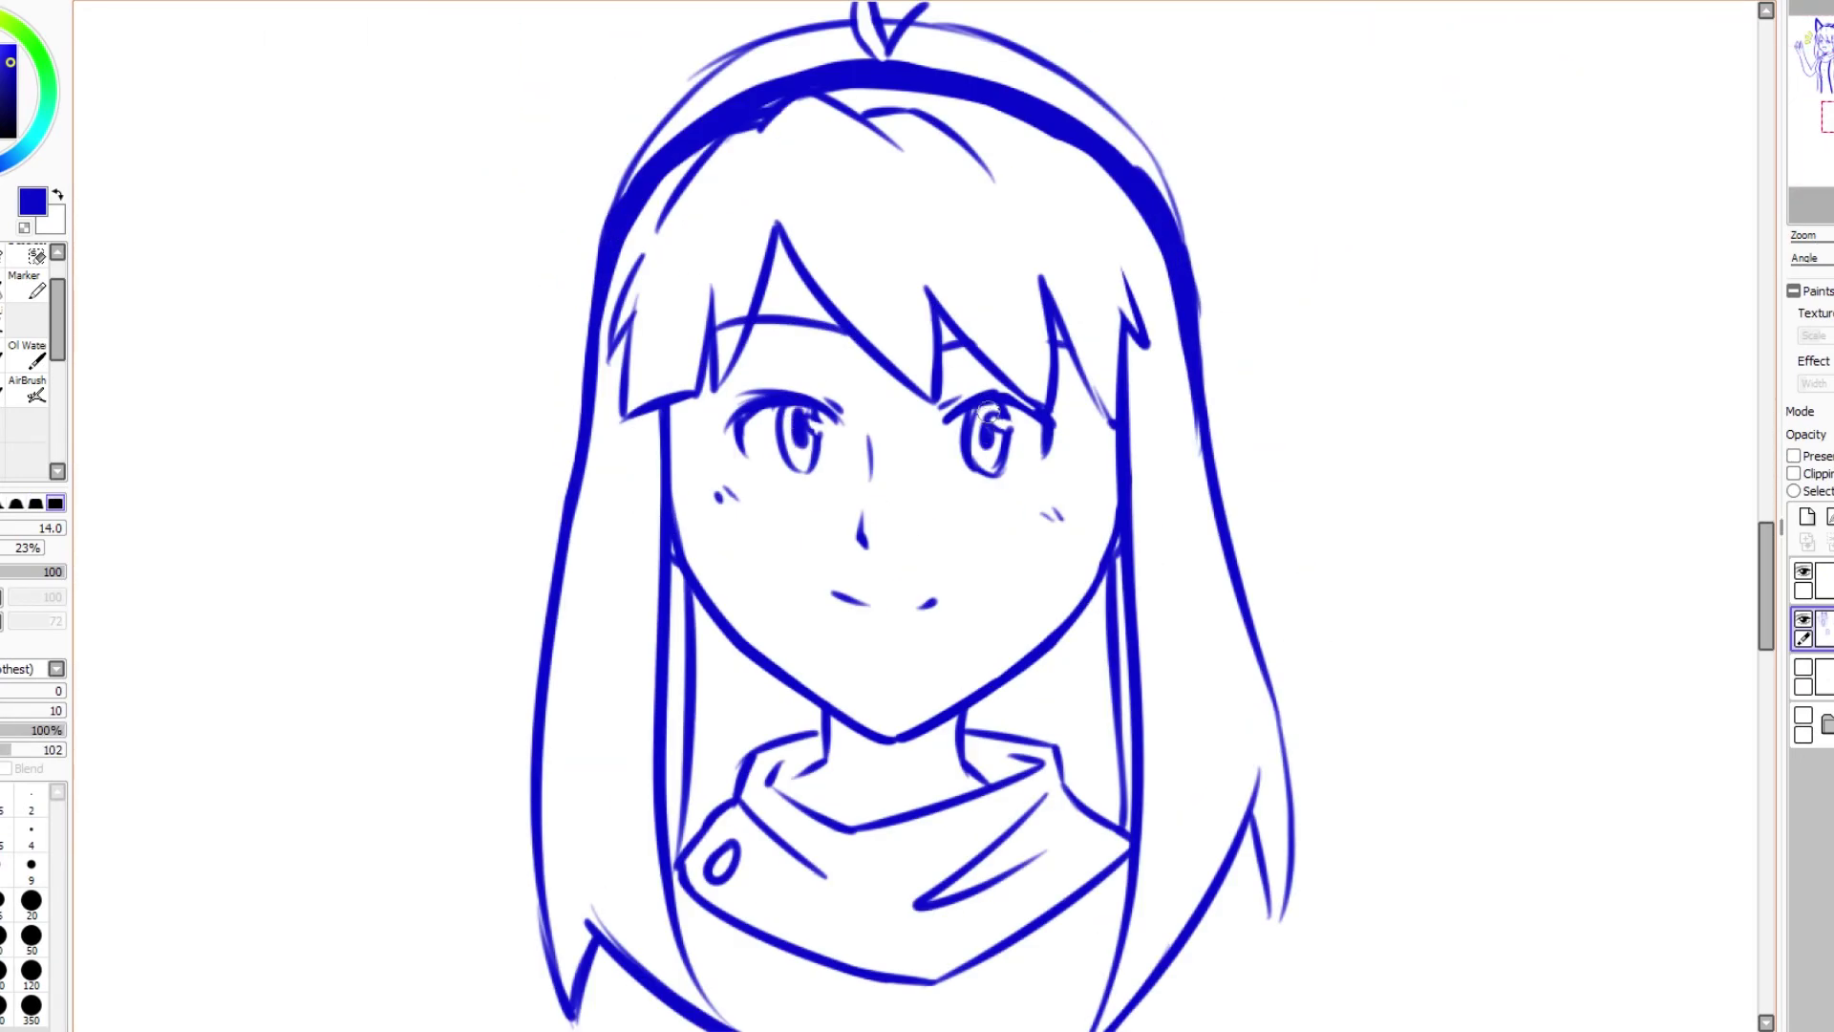
{"action": "key", "text": "n"}
{"action": "scroll", "coordinate": [779, 708], "scroll_direction": "down", "scroll_amount": 3}
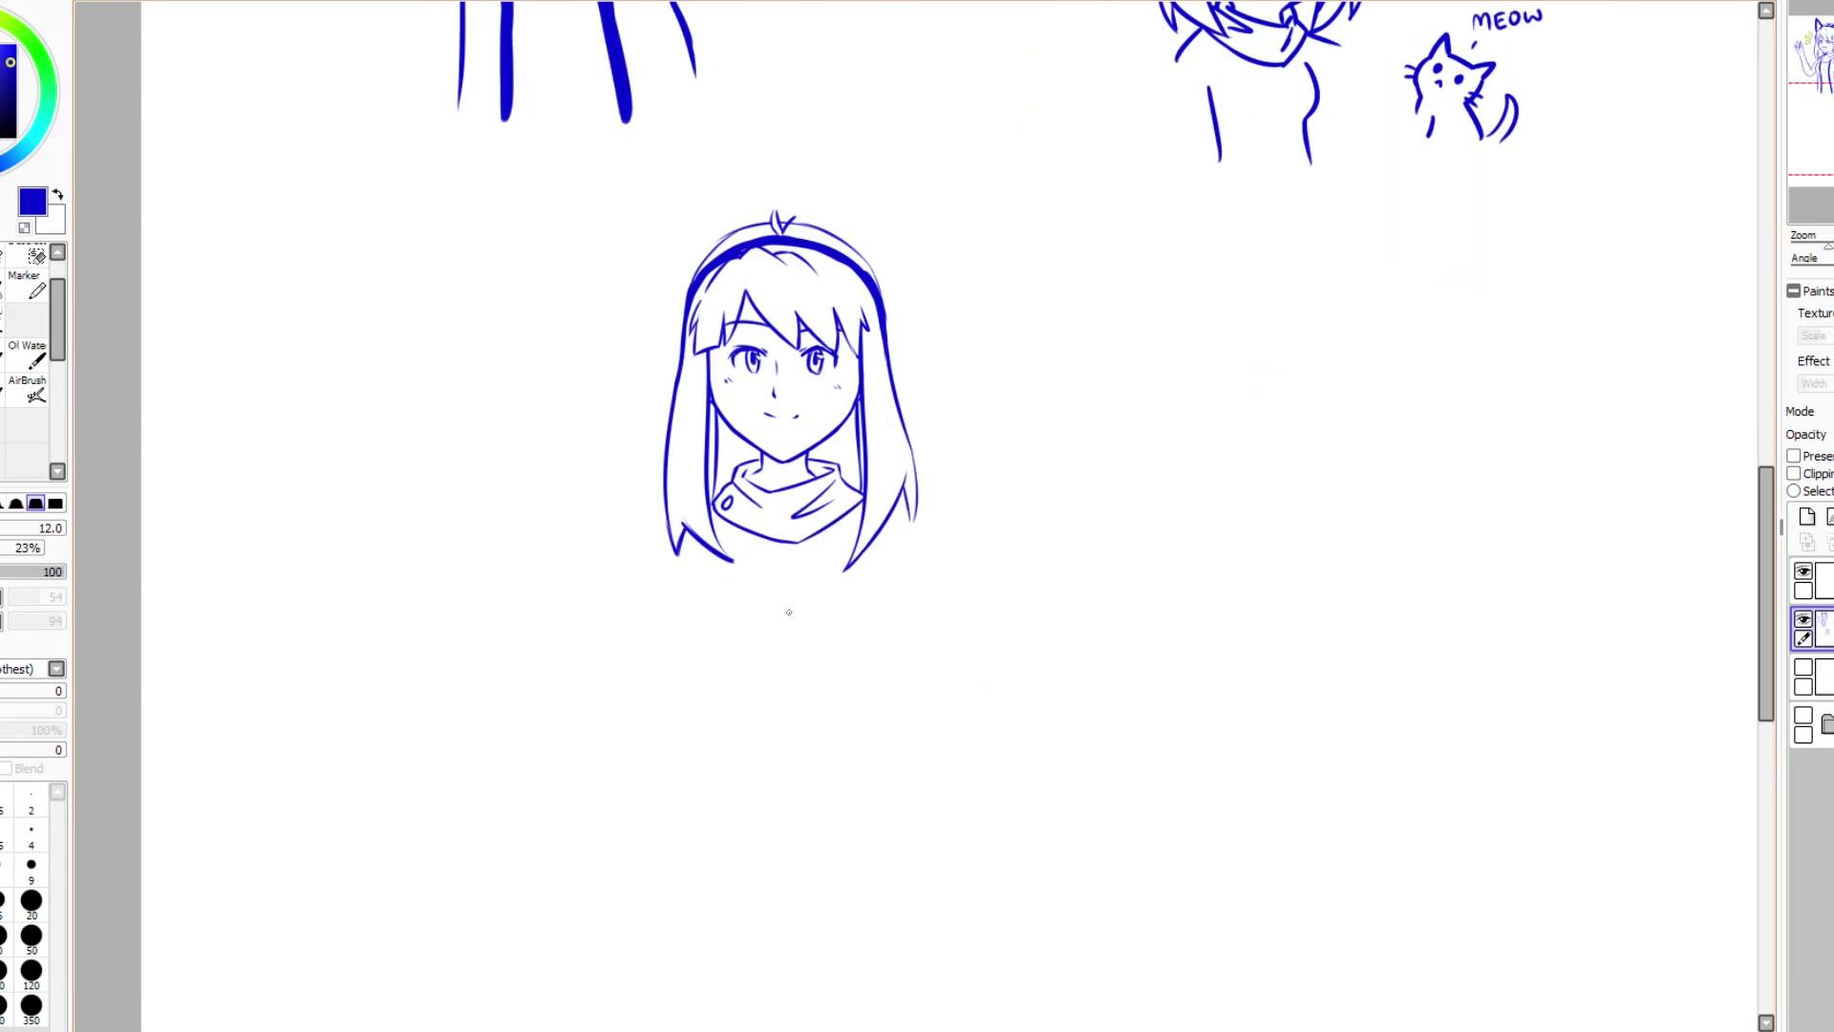
Step: Draw a shoulder line below the hair on each side of the collar
{"action": "key", "text": "n"}
{"action": "left_click_drag", "start_coordinate": [883, 520], "coordinate": [898, 599]}
{"action": "left_click_drag", "start_coordinate": [694, 541], "coordinate": [679, 605]}
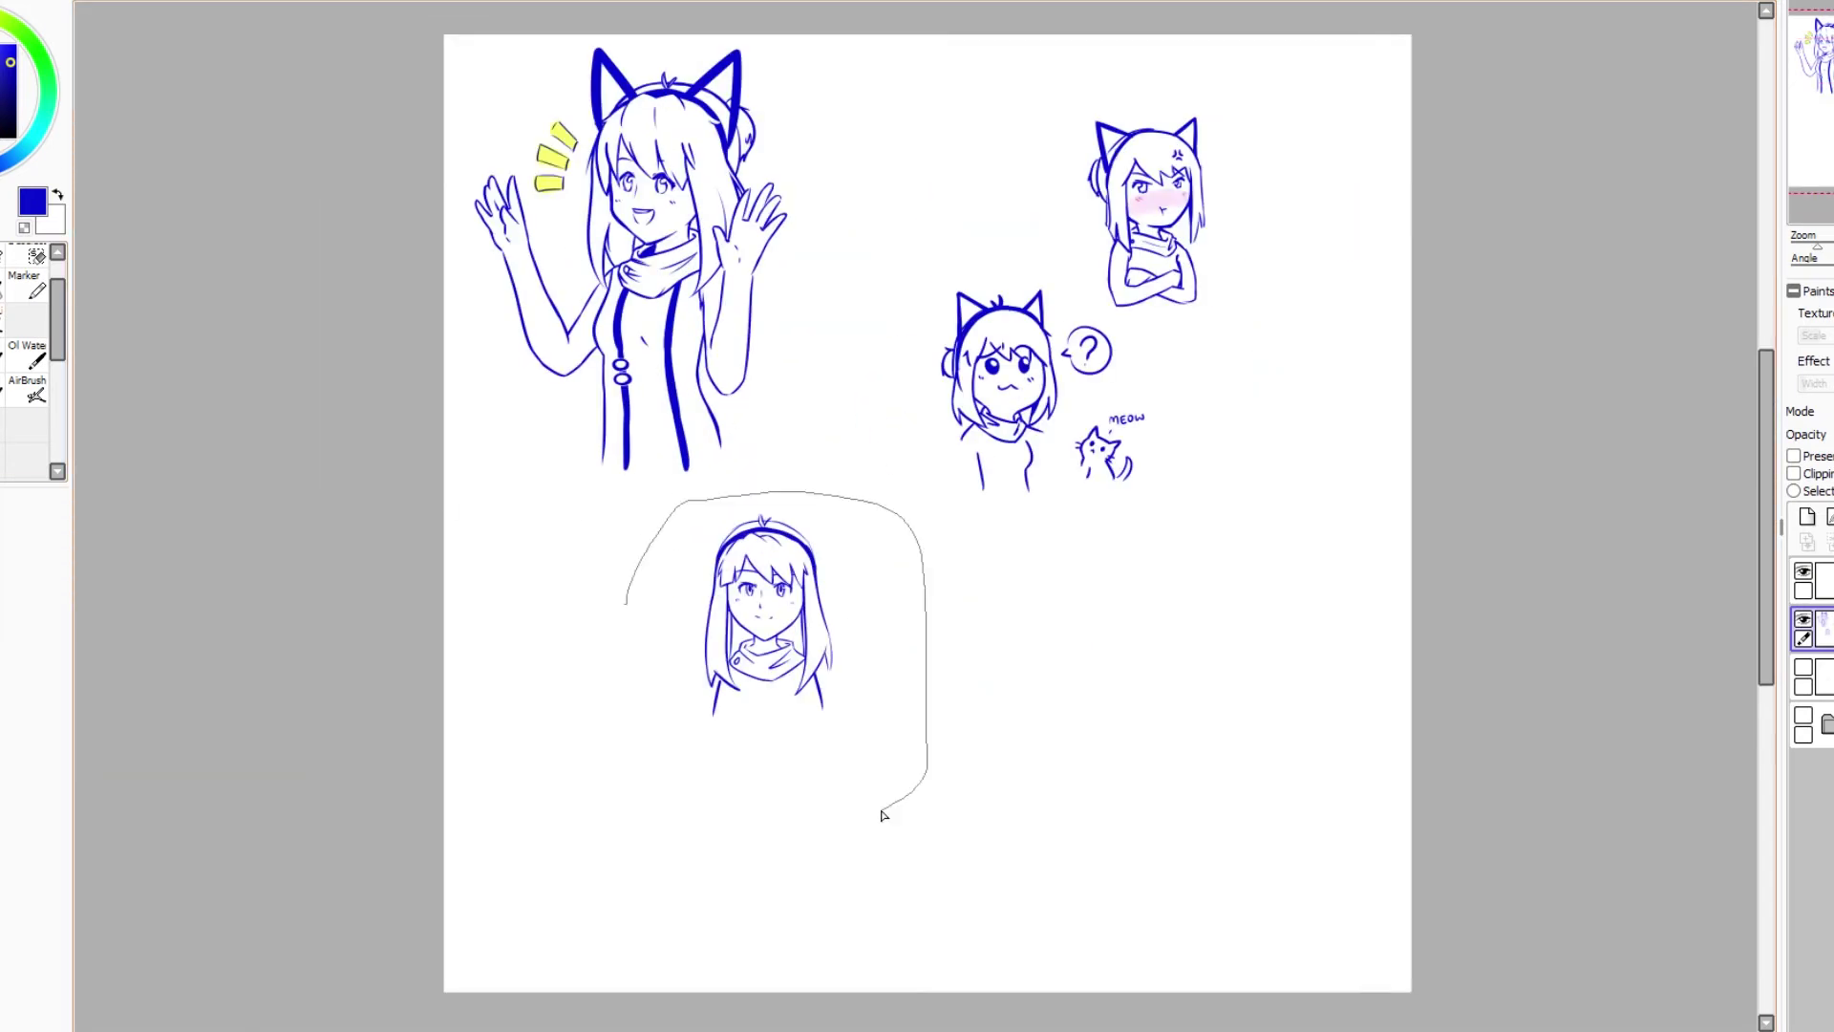
Step: Draw a chibi face with oval eyes, angled brows, a smile and jagged fringe in the empty area beside the long-haired girl
{"action": "scroll", "coordinate": [1048, 445], "scroll_direction": "up", "scroll_amount": 3}
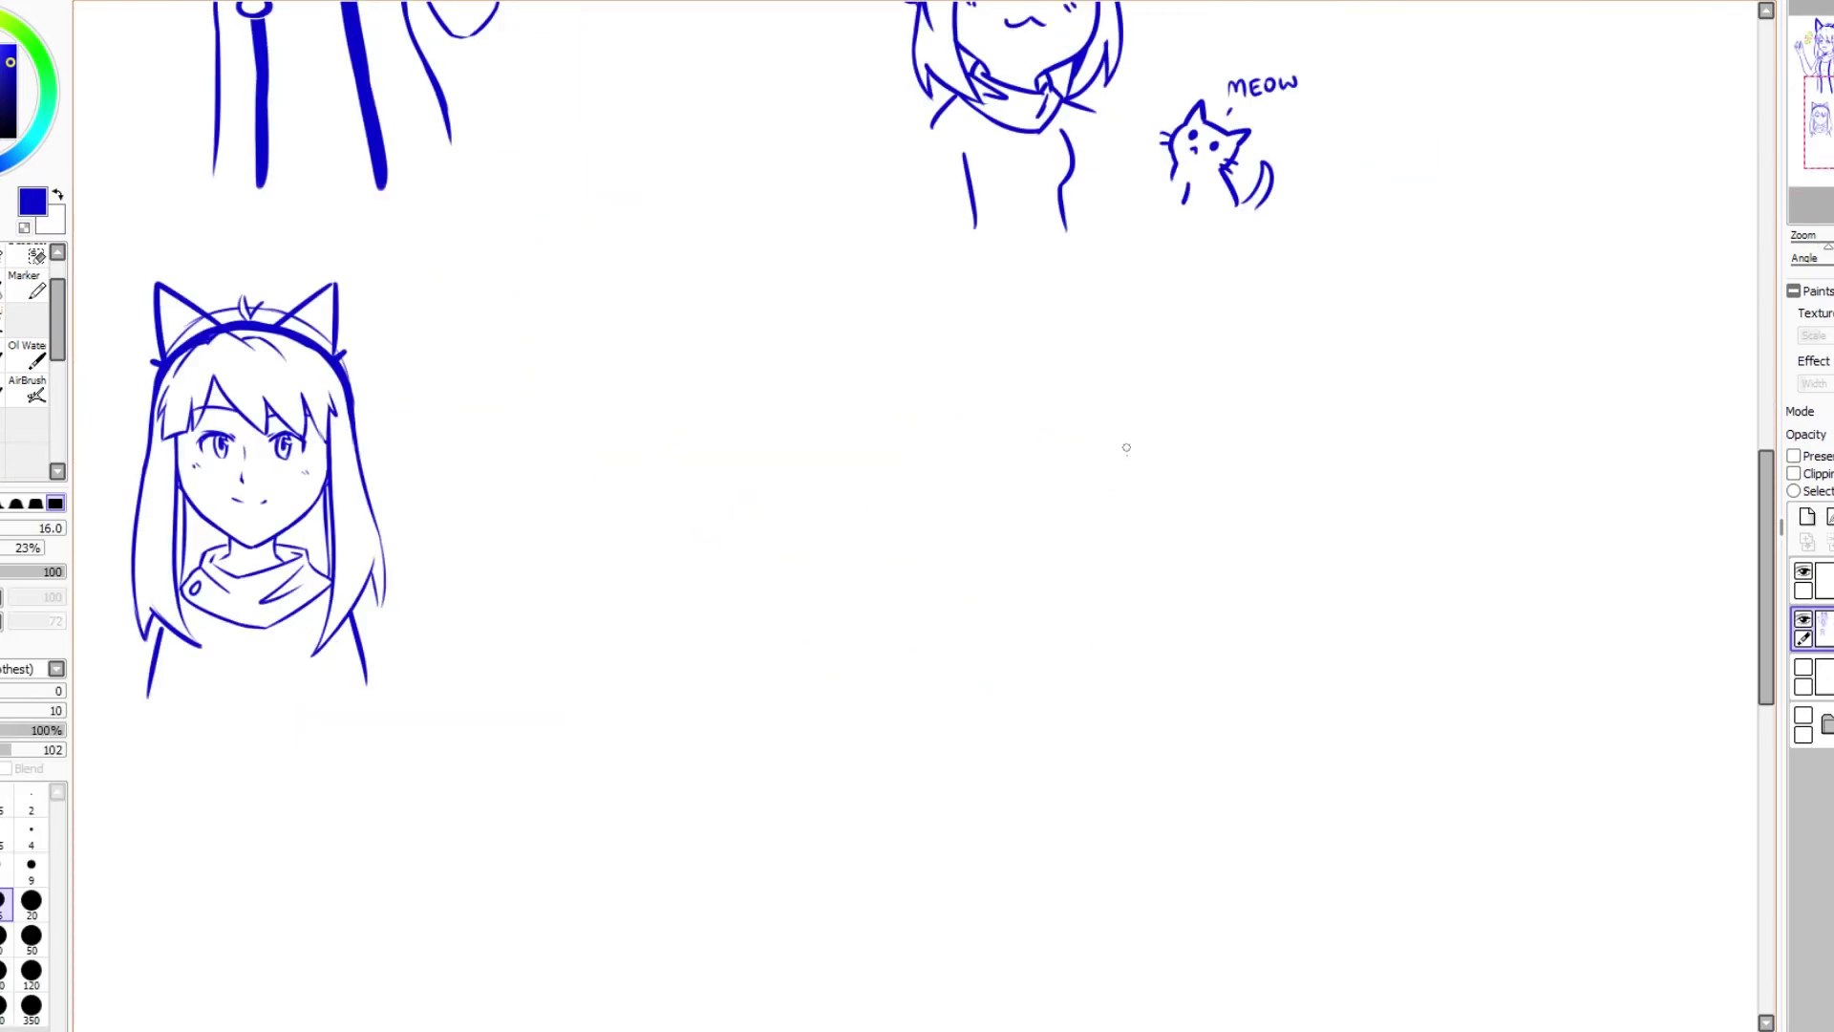
{"action": "left_click_drag", "start_coordinate": [1129, 427], "coordinate": [1086, 550]}
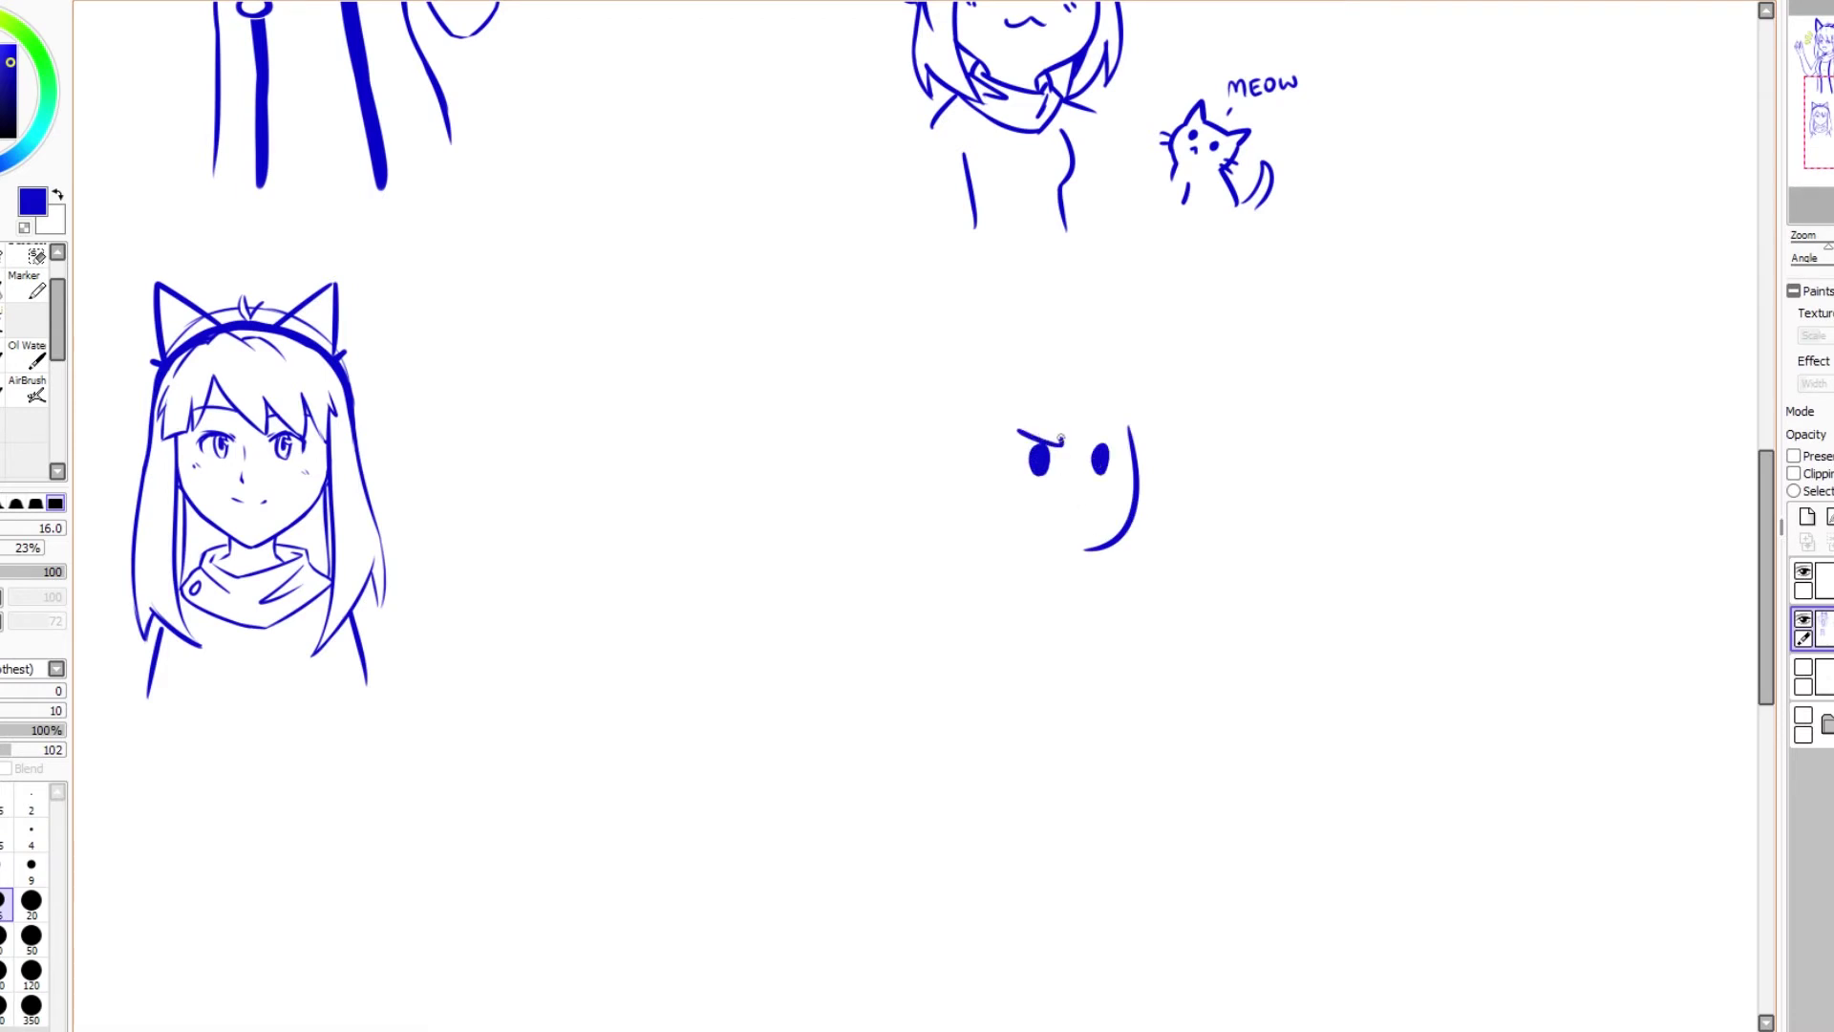
{"action": "mouse_move", "coordinate": [1000, 418]}
{"action": "left_mouse_down"}
{"action": "mouse_move", "coordinate": [985, 550]}
{"action": "mouse_move", "coordinate": [1001, 573]}
{"action": "mouse_move", "coordinate": [1077, 572]}
{"action": "left_mouse_up"}
{"action": "scroll", "coordinate": [1001, 573], "scroll_direction": "up", "scroll_amount": 3}
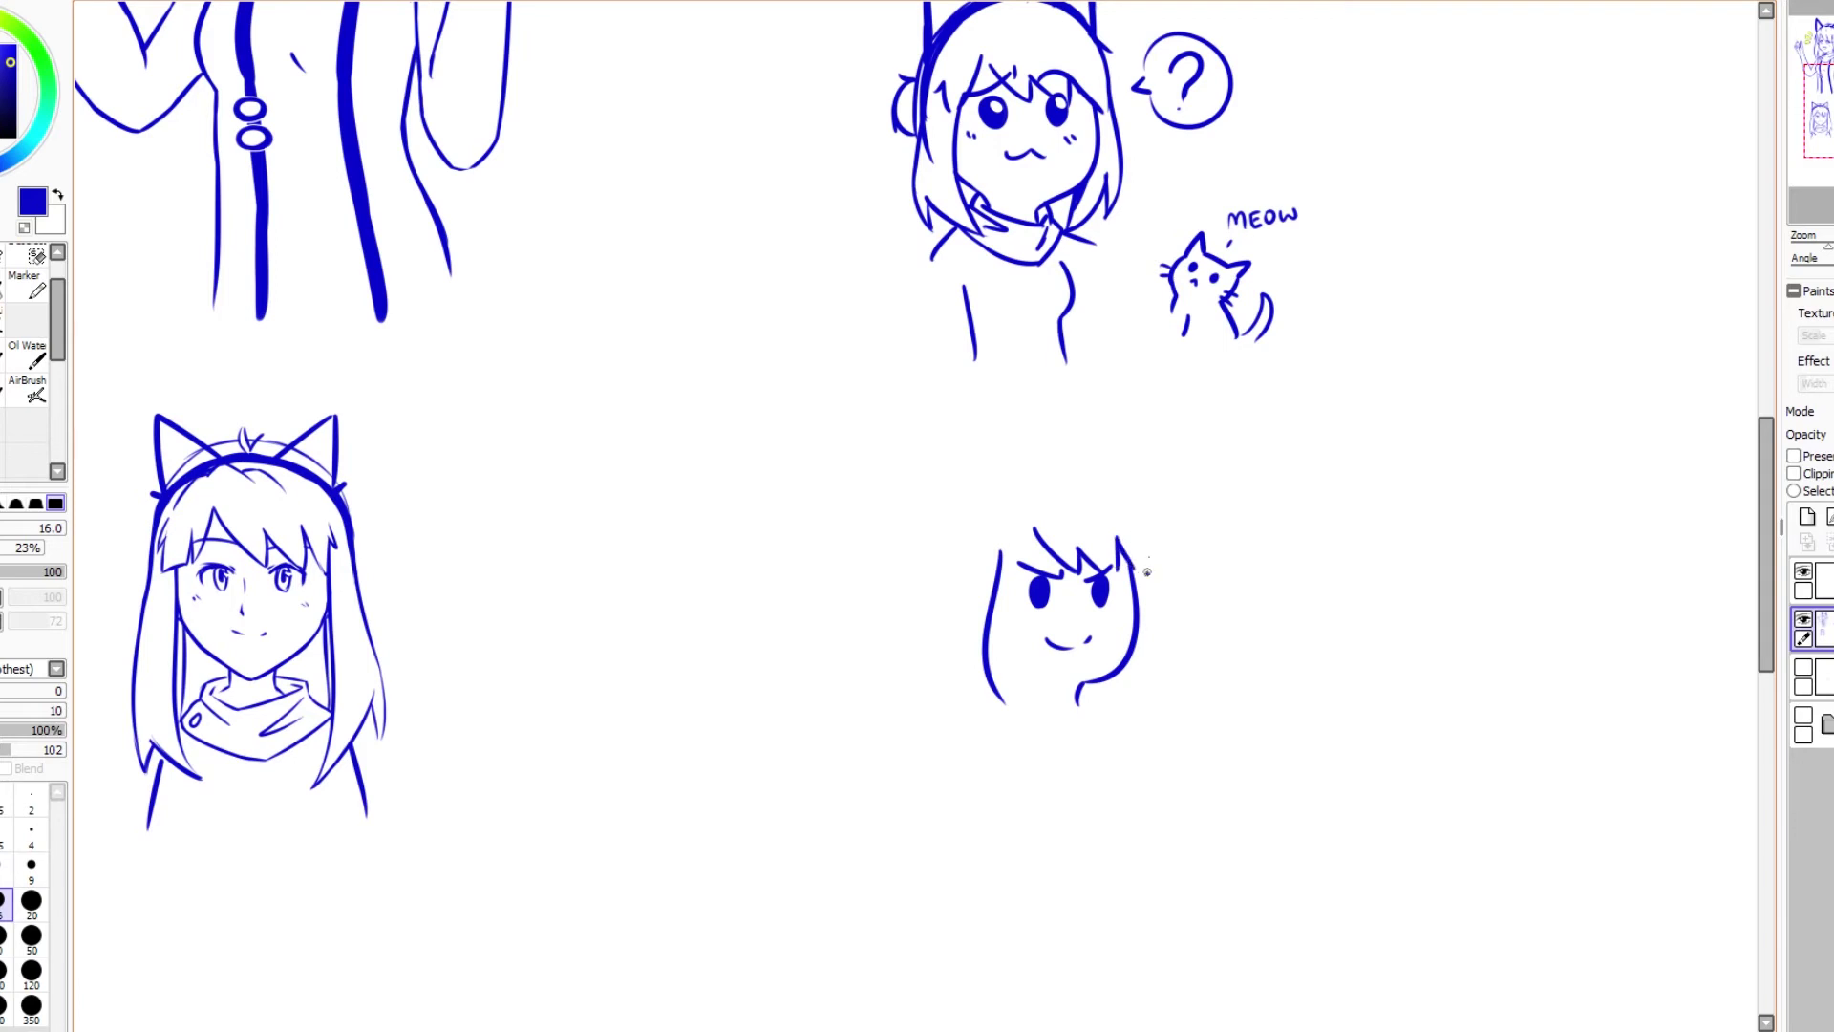
{"action": "left_click_drag", "start_coordinate": [1130, 506], "coordinate": [1149, 572]}
{"action": "left_click_drag", "start_coordinate": [1024, 529], "coordinate": [987, 577]}
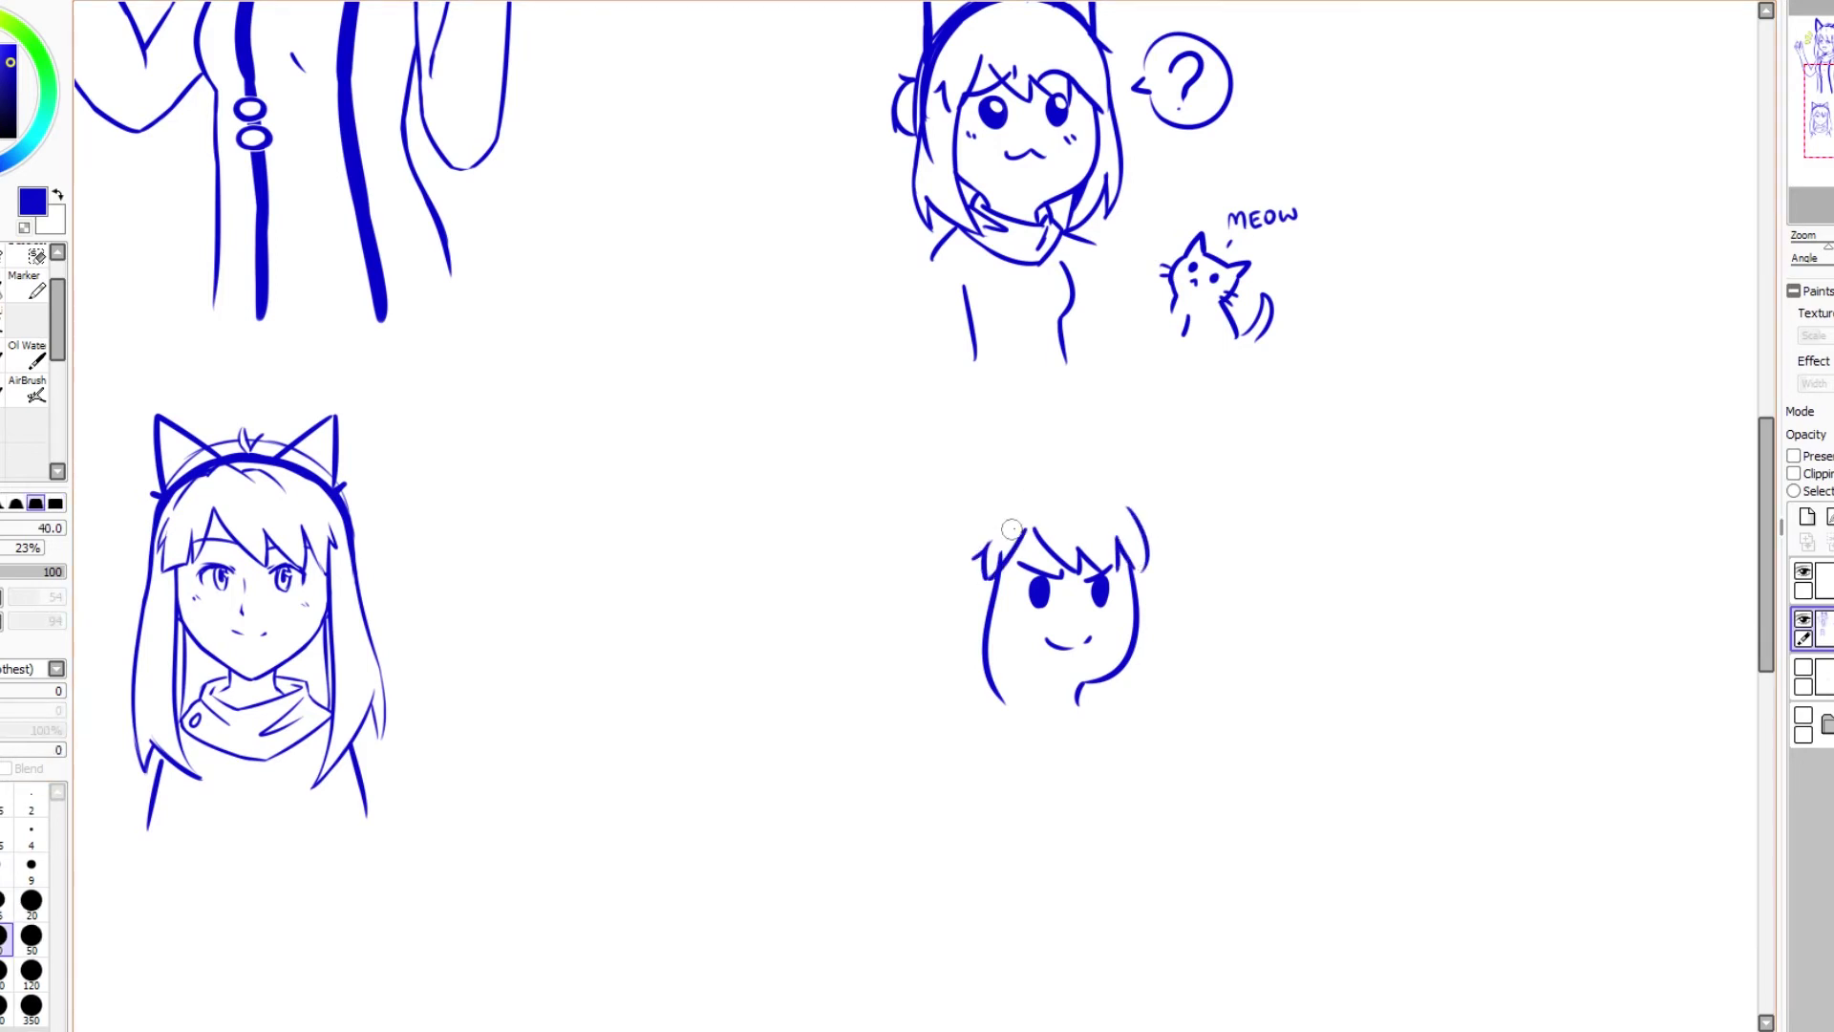
Step: Replace the chibi's outer cheek line with long side hair locks, and add the neck and a folded scarf collar
{"action": "key", "text": "ctrl+z"}
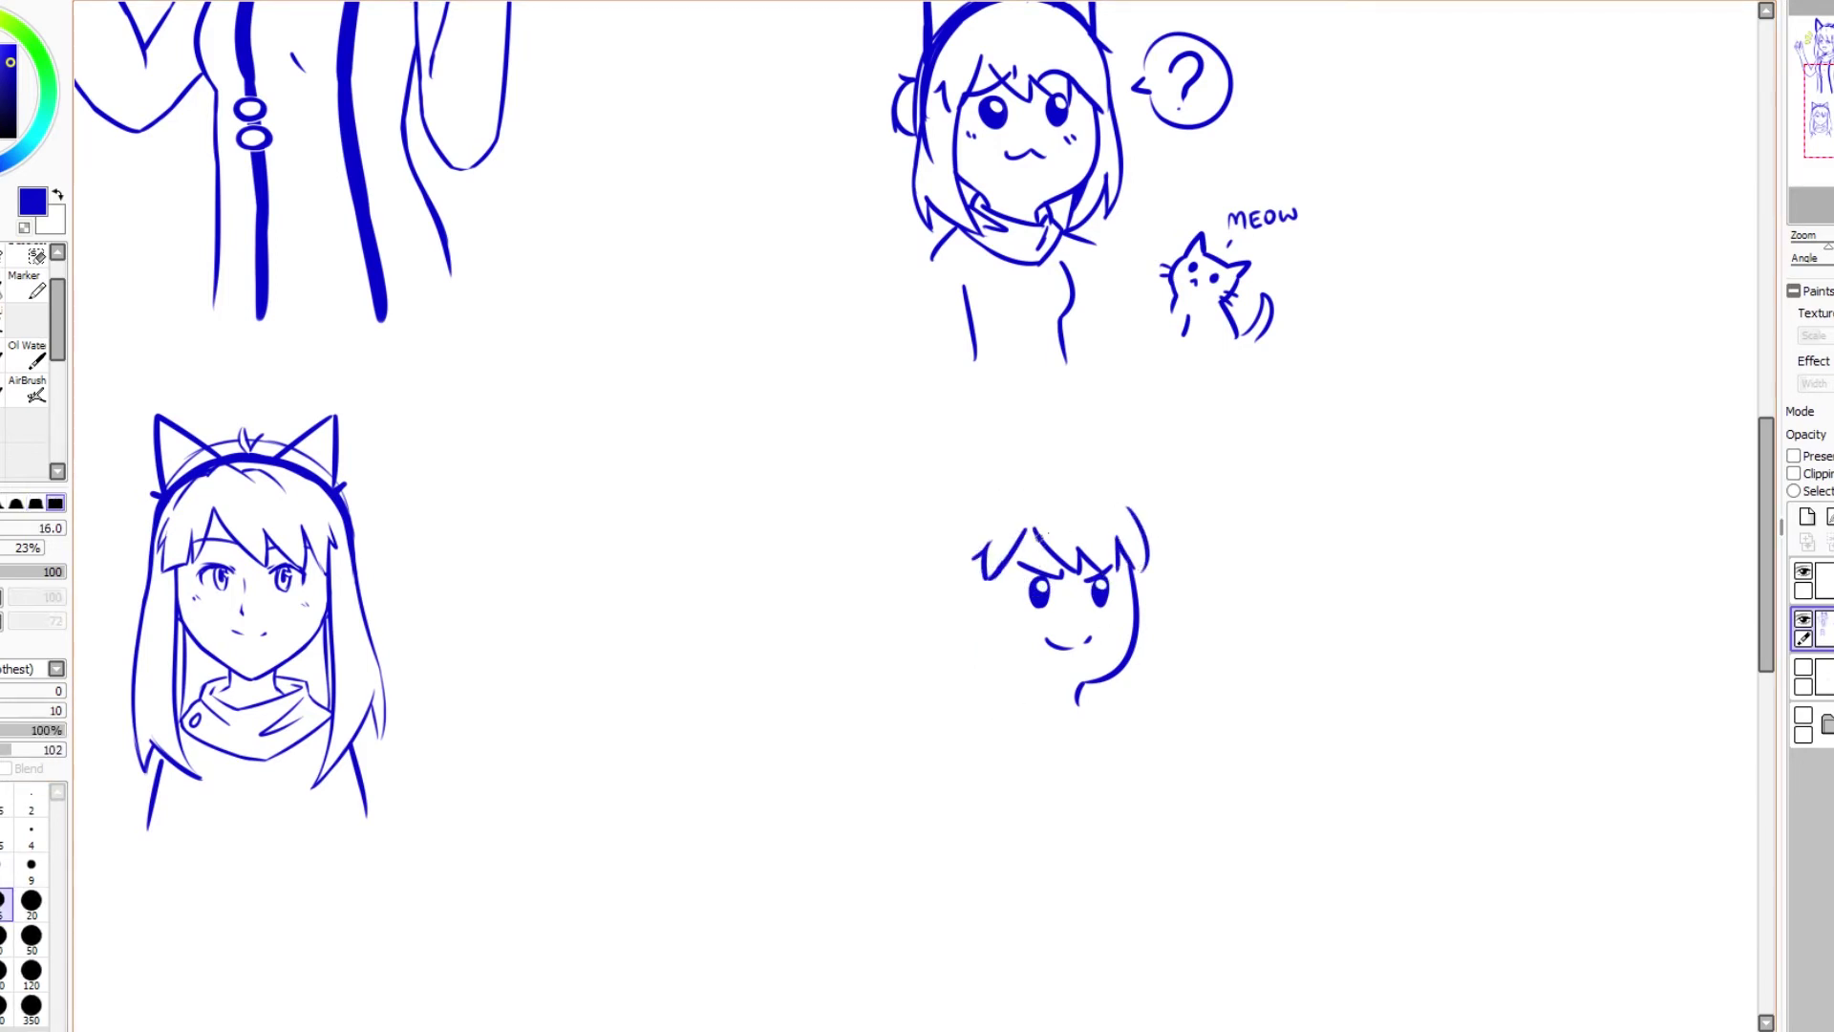
{"action": "left_click_drag", "start_coordinate": [1033, 702], "coordinate": [1011, 659]}
{"action": "mouse_move", "coordinate": [1015, 562]}
{"action": "left_mouse_down"}
{"action": "mouse_move", "coordinate": [1011, 737]}
{"action": "mouse_move", "coordinate": [968, 696]}
{"action": "left_mouse_up"}
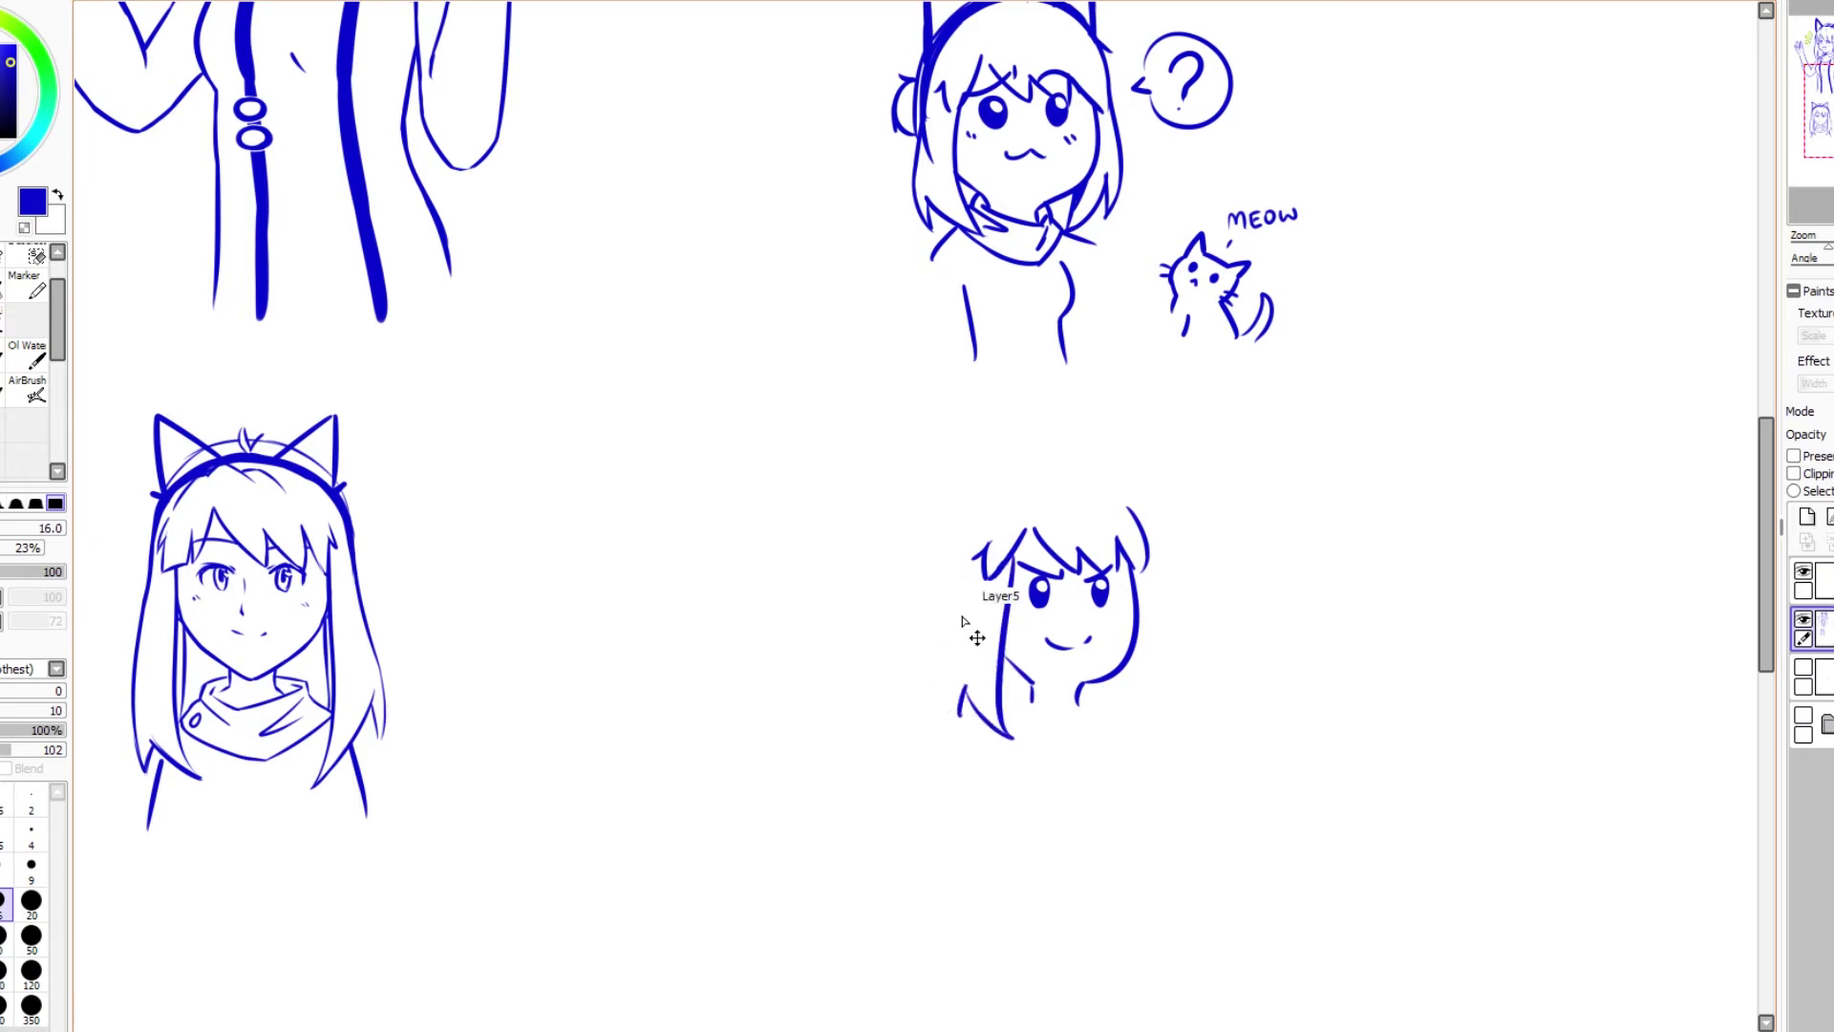
{"action": "left_click_drag", "start_coordinate": [962, 566], "coordinate": [951, 711]}
{"action": "key", "text": "ctrl+z"}
{"action": "mouse_move", "coordinate": [1144, 556]}
{"action": "left_mouse_down"}
{"action": "mouse_move", "coordinate": [1156, 741]}
{"action": "mouse_move", "coordinate": [1149, 707]}
{"action": "left_mouse_up"}
{"action": "key", "text": "ctrl+z"}
{"action": "key", "text": "ctrl+z"}
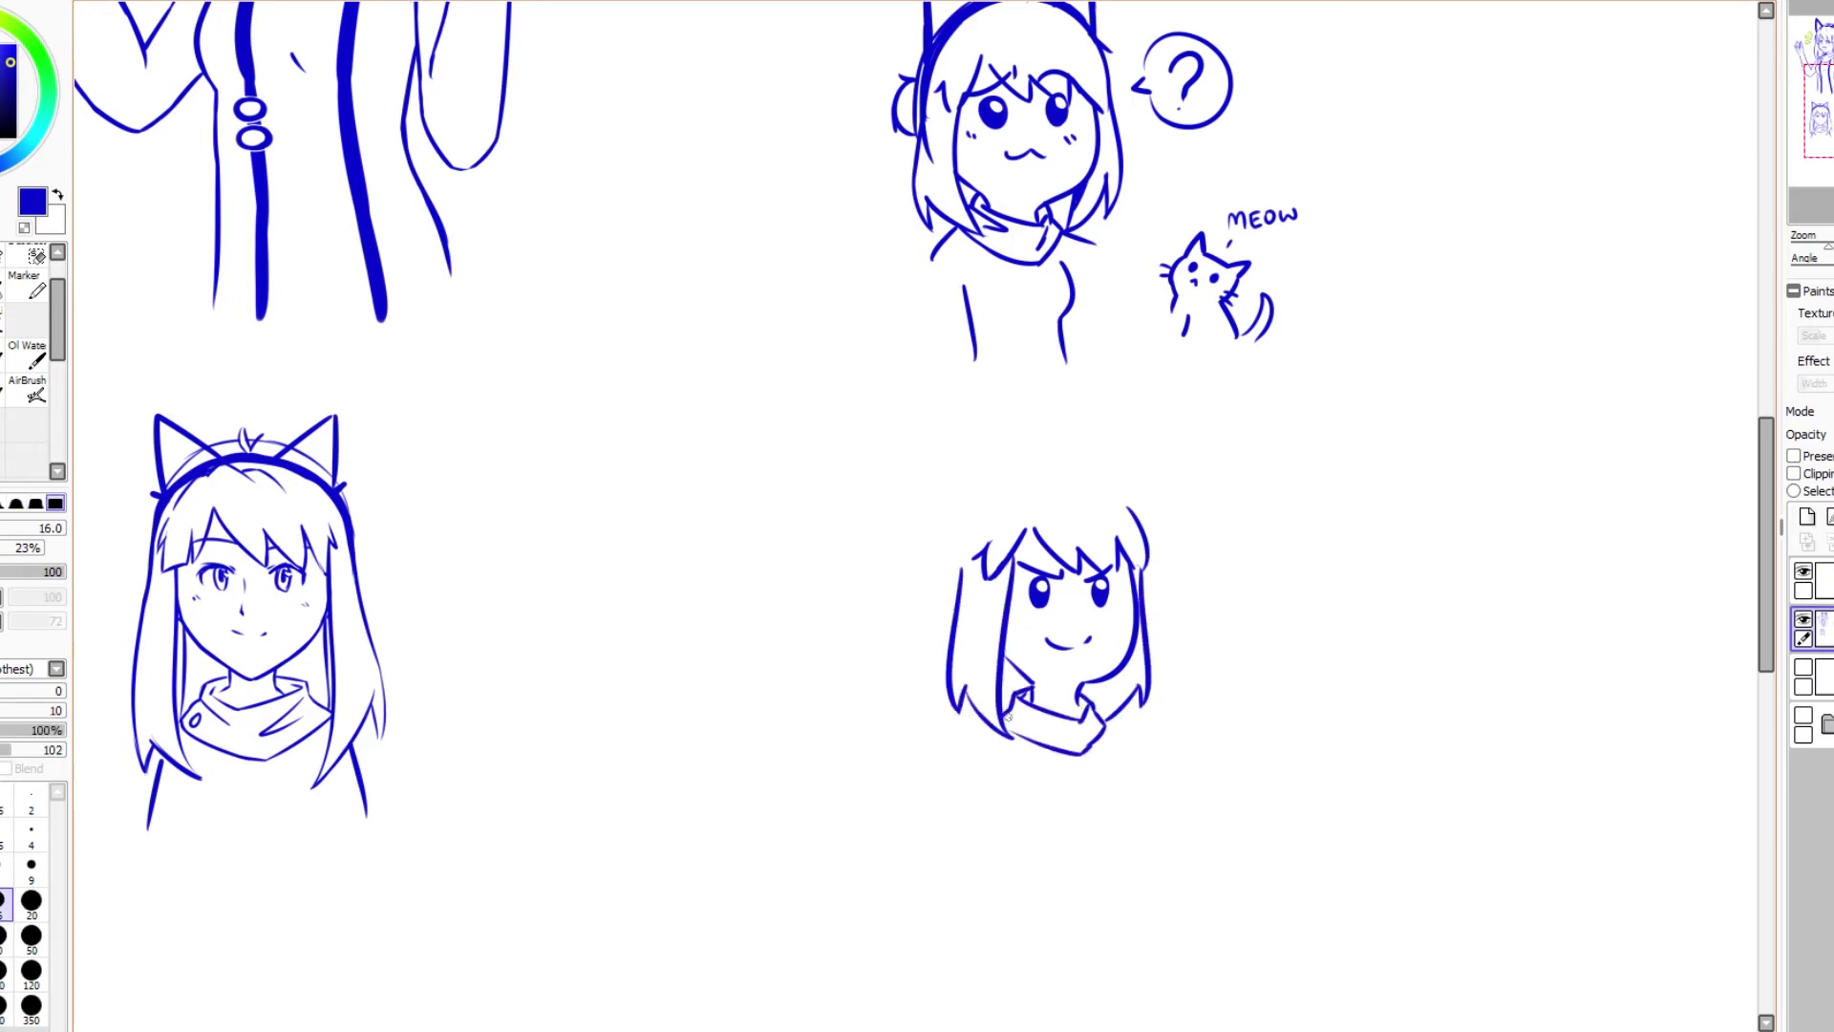
Step: Draw the chibi's rounded head top with a headband, two cat ears and a small hair tuft
{"action": "scroll", "coordinate": [1123, 708], "scroll_direction": "down", "scroll_amount": 1}
{"action": "mouse_move", "coordinate": [960, 550]}
{"action": "left_mouse_down"}
{"action": "mouse_move", "coordinate": [993, 459]}
{"action": "mouse_move", "coordinate": [1120, 474]}
{"action": "left_mouse_up"}
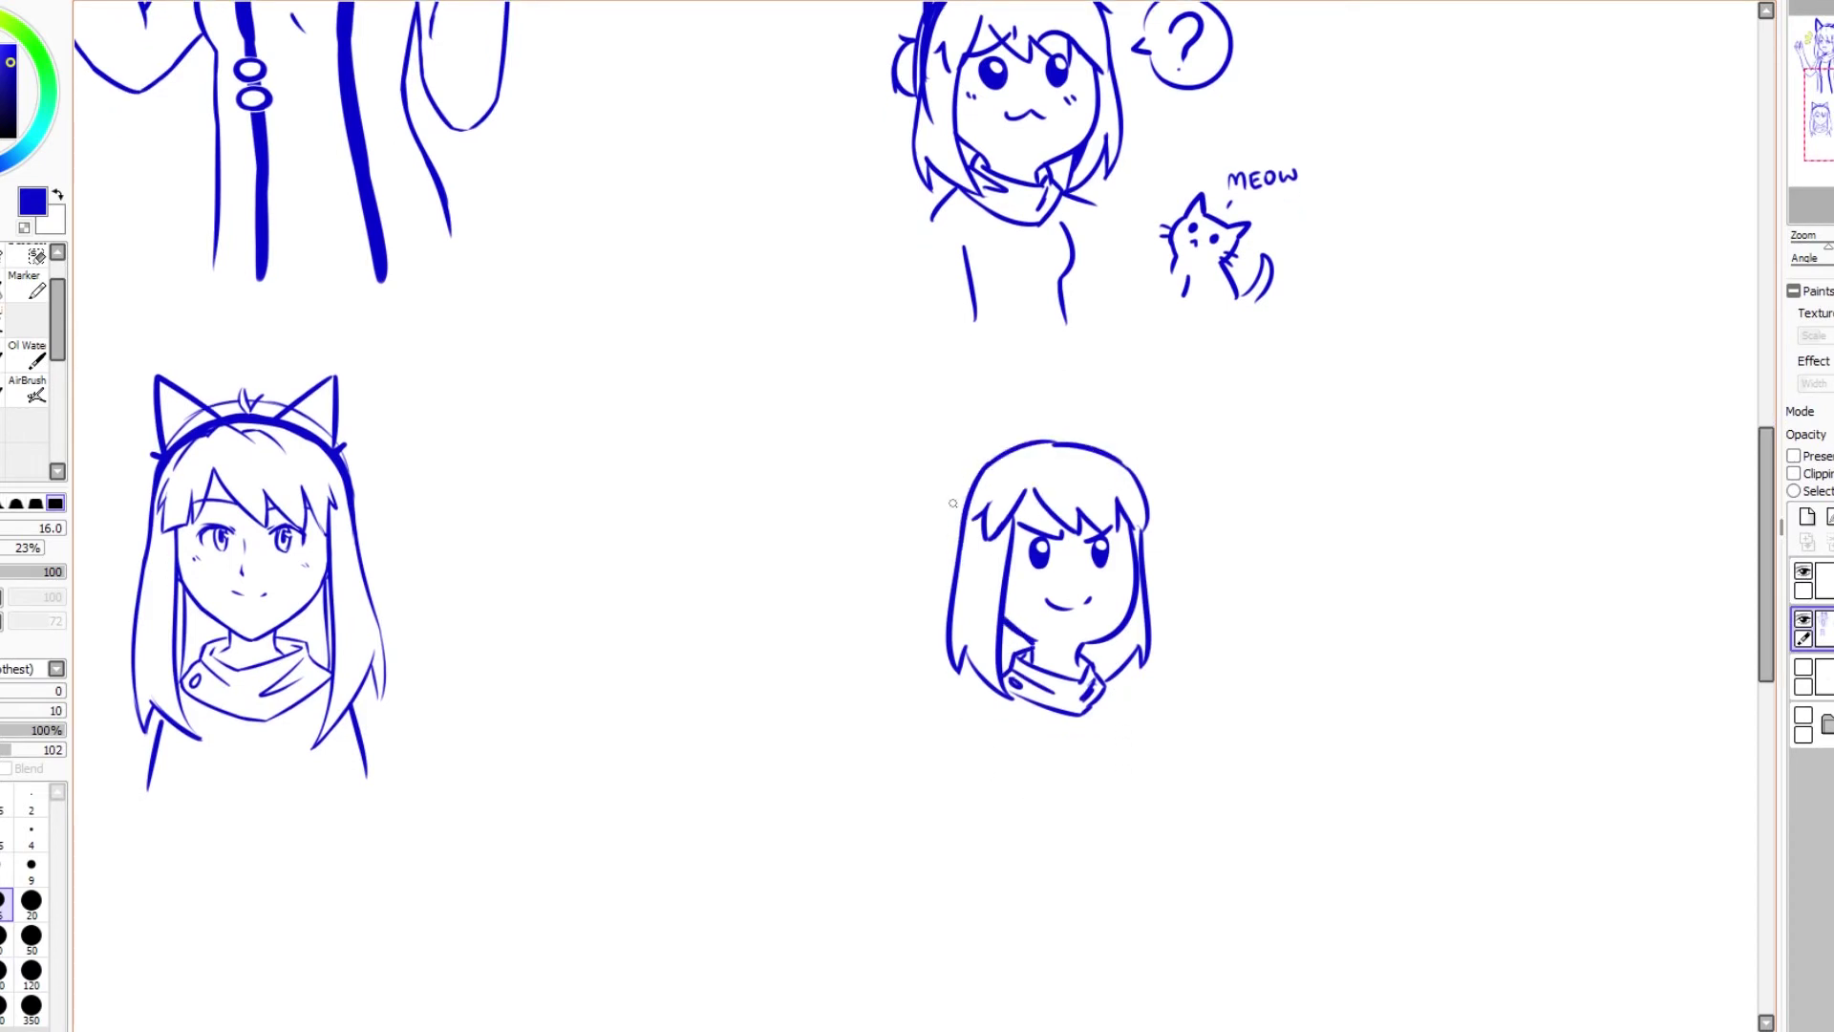
{"action": "mouse_move", "coordinate": [959, 562]}
{"action": "left_mouse_down"}
{"action": "mouse_move", "coordinate": [954, 472]}
{"action": "mouse_move", "coordinate": [1129, 461]}
{"action": "left_mouse_up"}
{"action": "key", "text": "ctrl+z"}
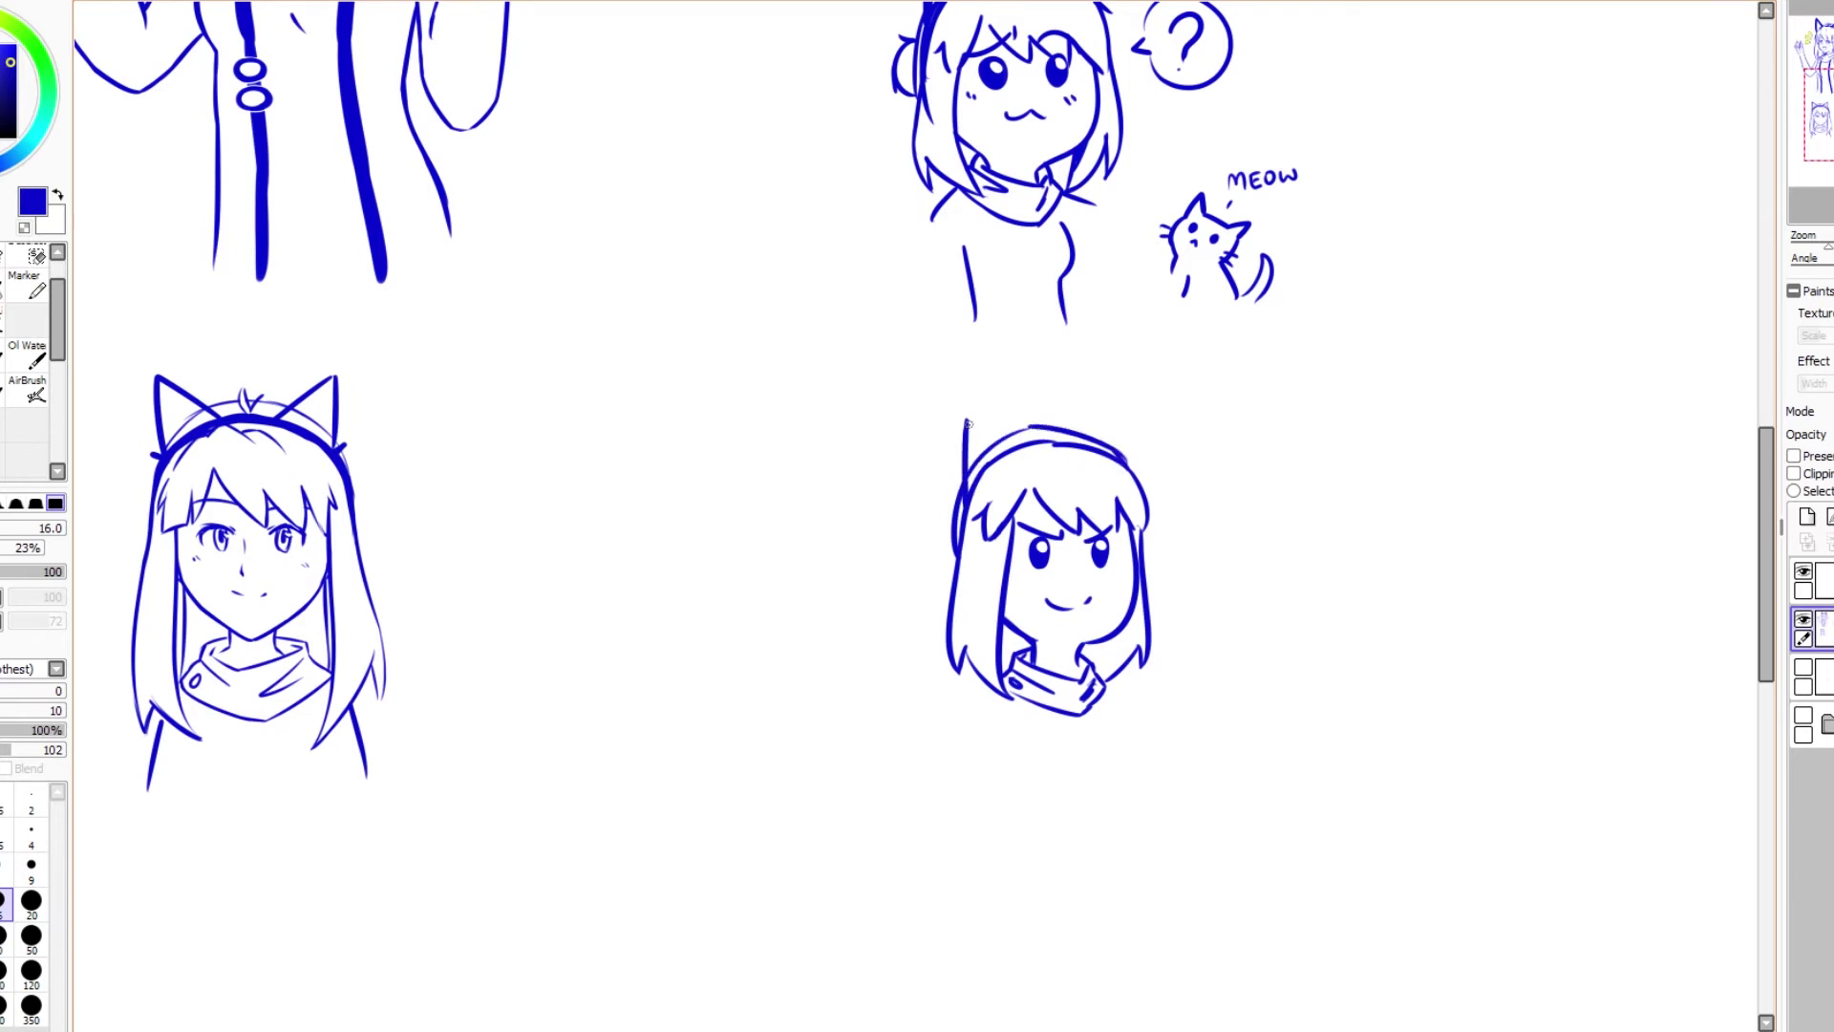
{"action": "left_click_drag", "start_coordinate": [963, 461], "coordinate": [1020, 441]}
{"action": "mouse_move", "coordinate": [1089, 445]}
{"action": "left_mouse_down"}
{"action": "mouse_move", "coordinate": [1123, 408]}
{"action": "mouse_move", "coordinate": [1131, 470]}
{"action": "mouse_move", "coordinate": [1085, 440]}
{"action": "left_mouse_up"}
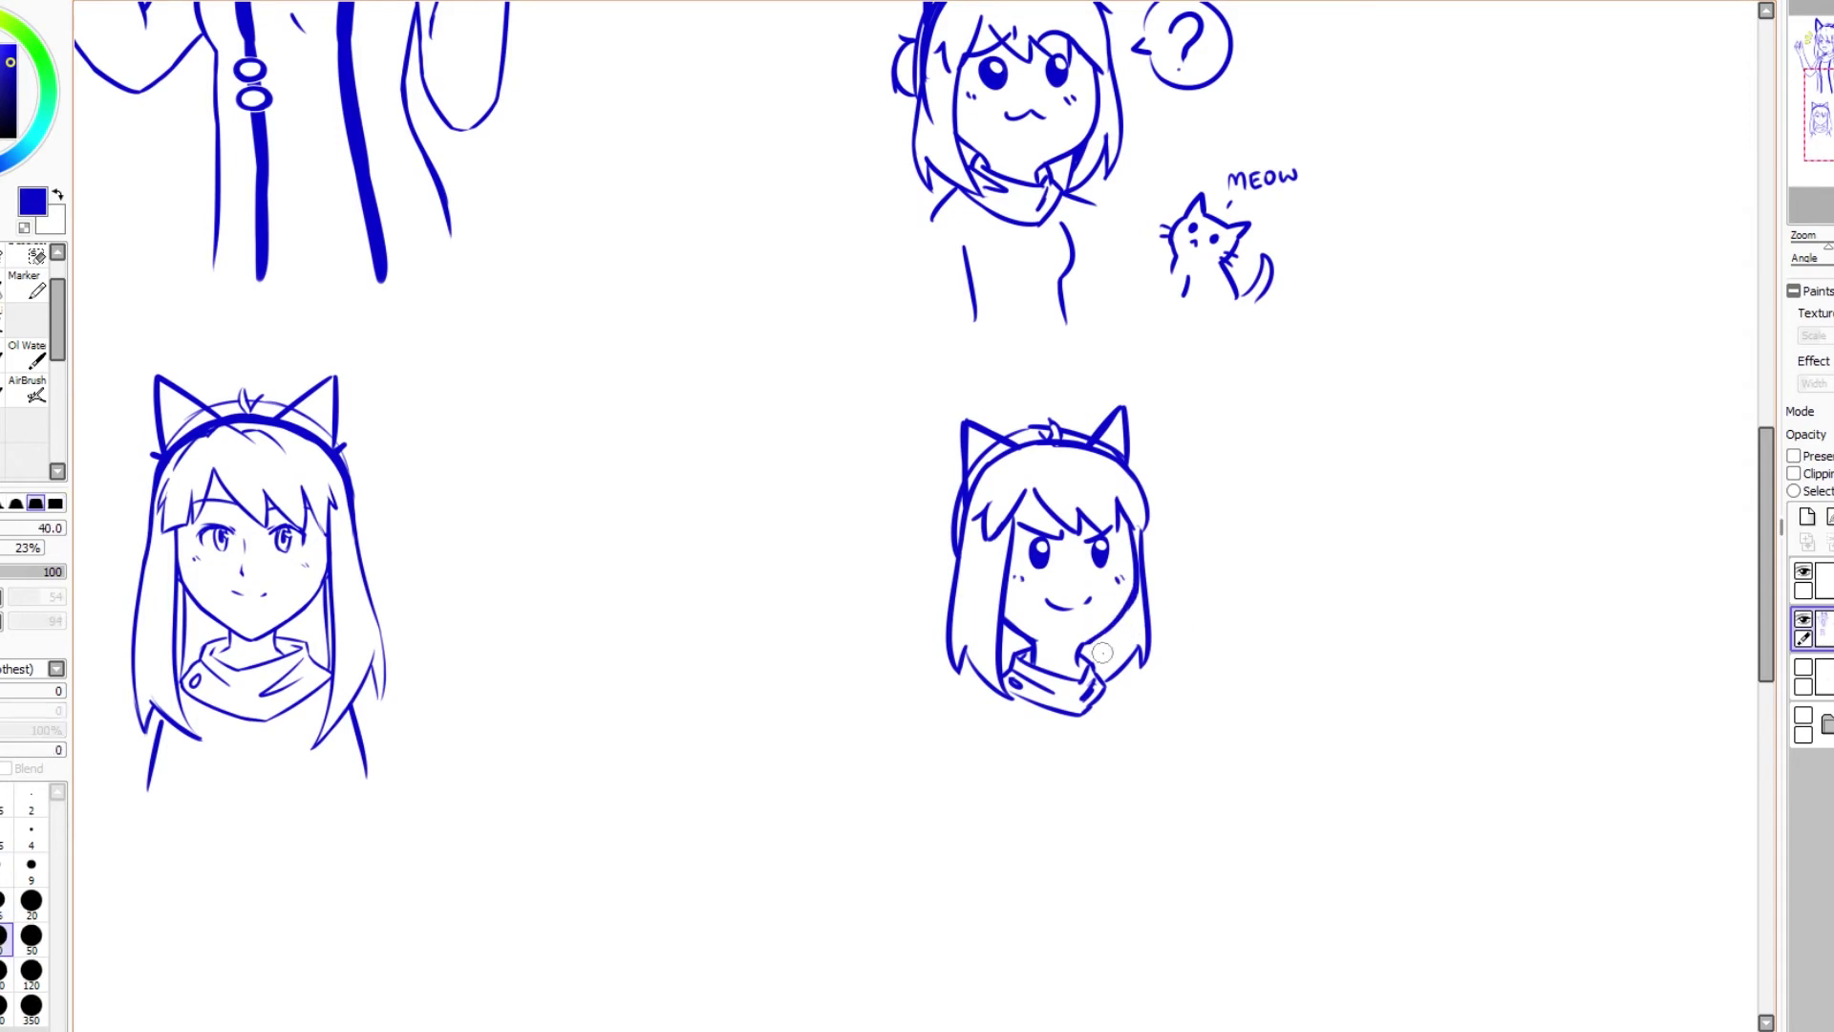
{"action": "key", "text": "Delete"}
{"action": "key", "text": "Delete"}
{"action": "key", "text": "Delete"}
{"action": "key", "text": "e"}
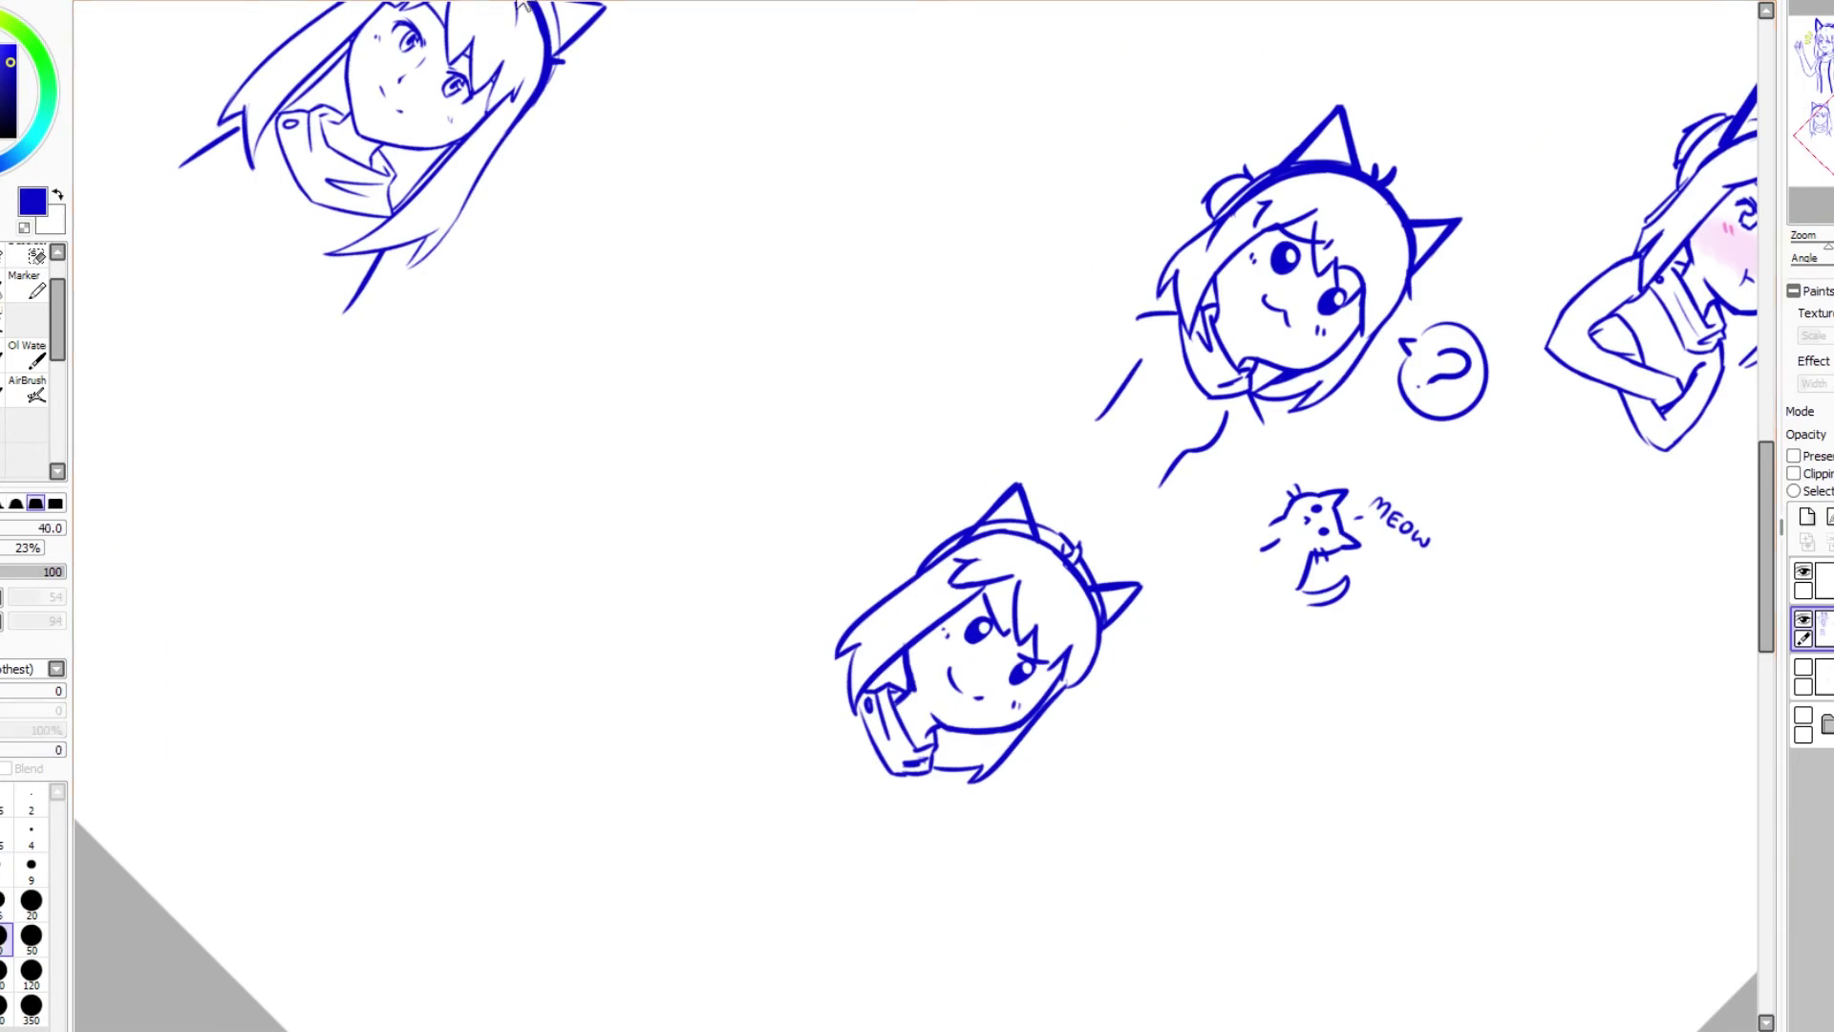
{"action": "key", "text": "Home"}
{"action": "key", "text": "e"}
{"action": "key", "text": "e"}
{"action": "key", "text": "e"}
{"action": "key", "text": "e"}
{"action": "key", "text": "e"}
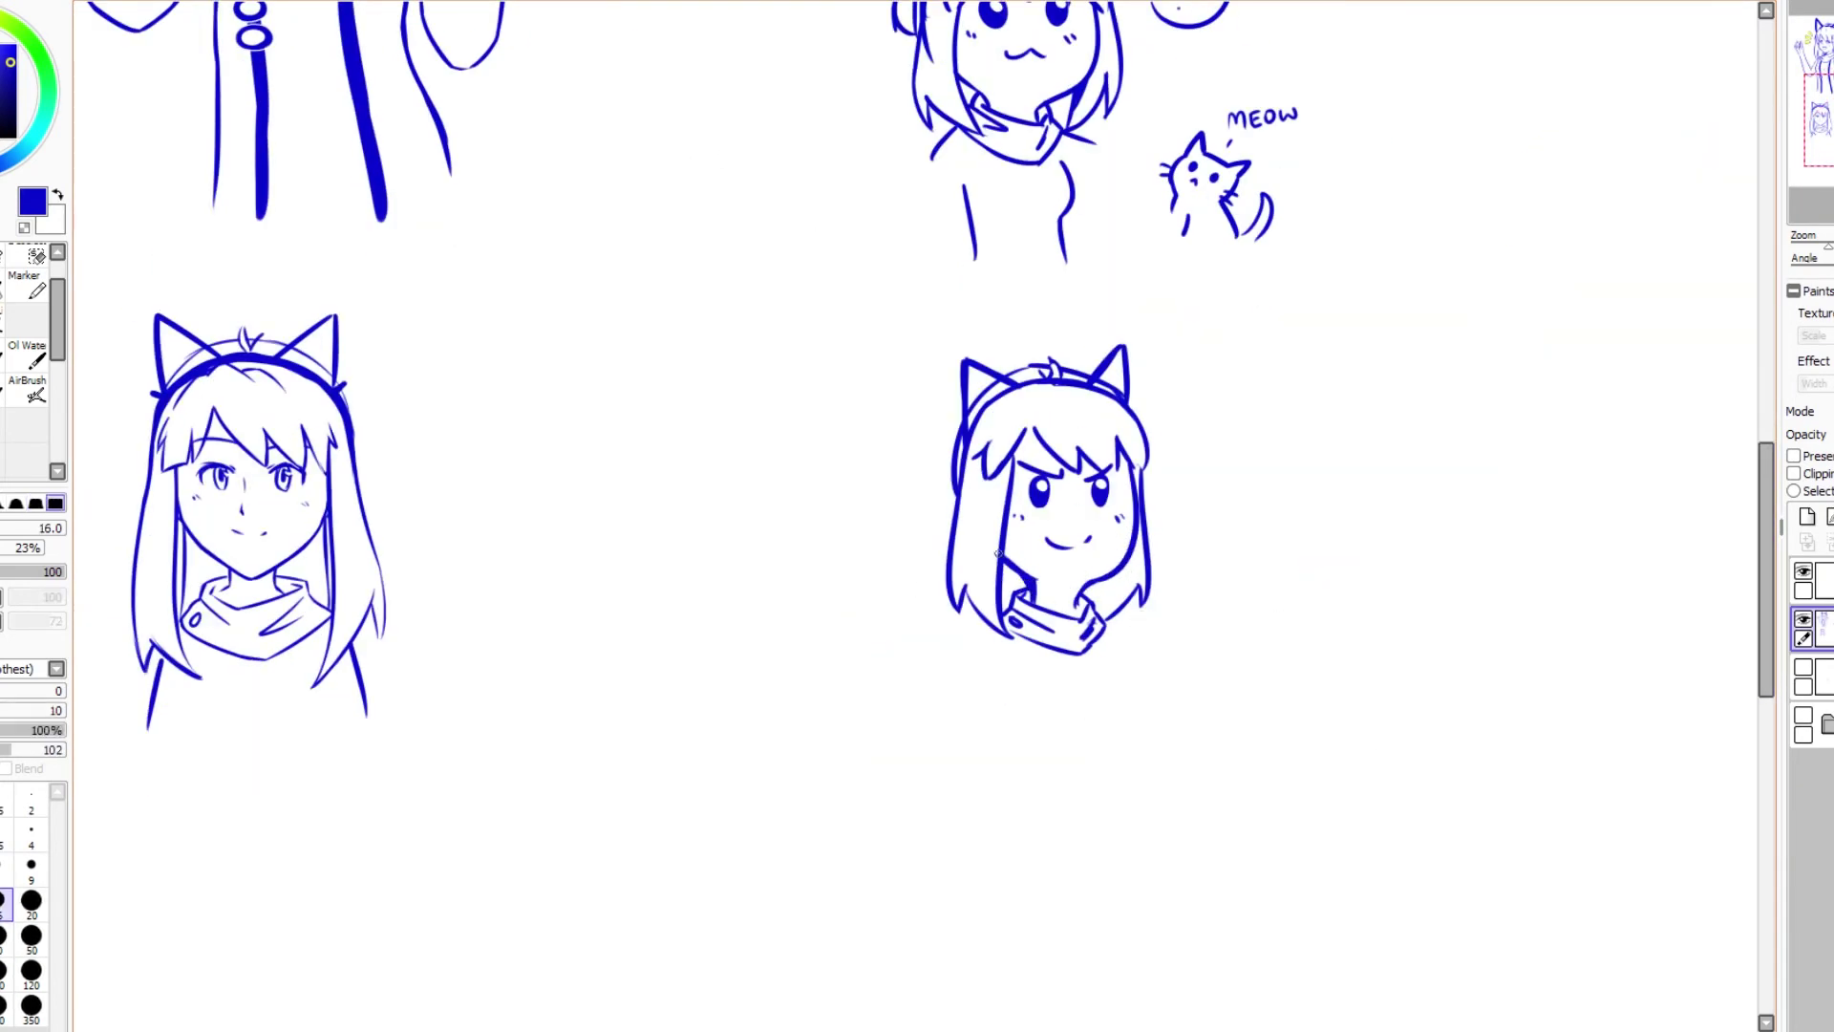
Step: Draw both side contours of the chibi's torso below the scarf, curving in at the waist
{"action": "scroll", "coordinate": [970, 475], "scroll_direction": "down", "scroll_amount": 3}
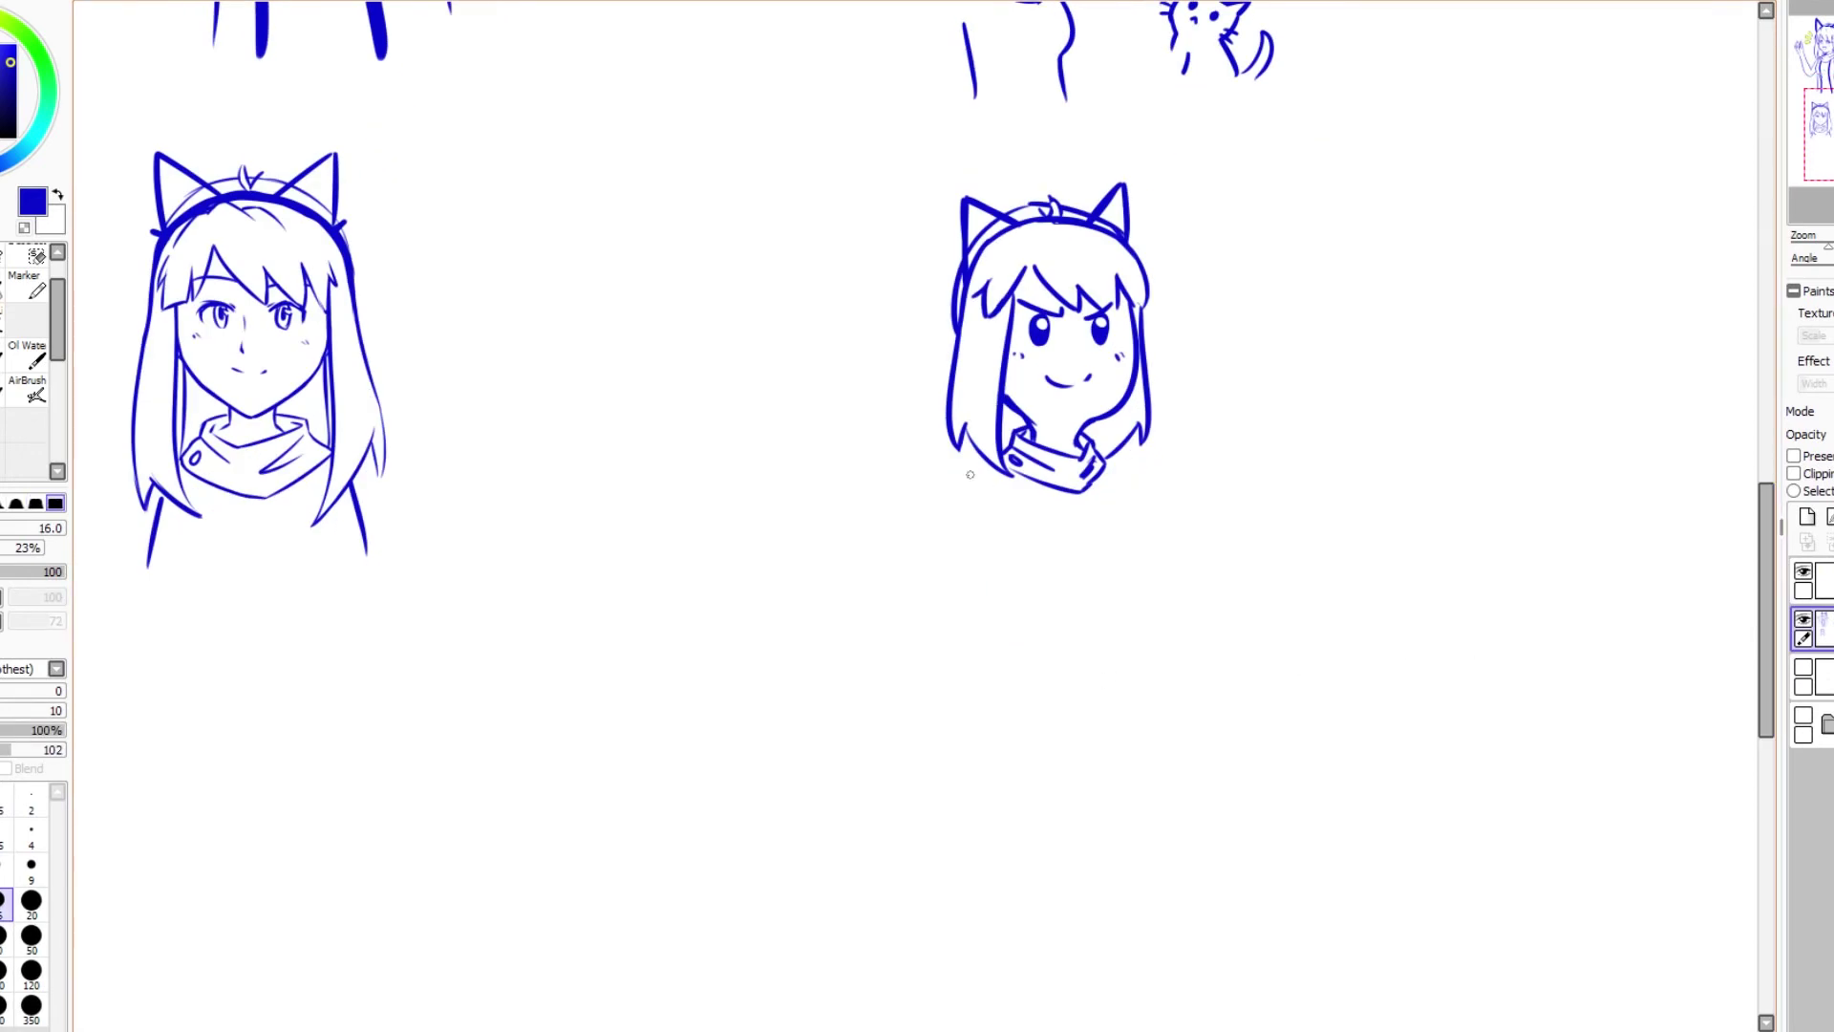
{"action": "left_click_drag", "start_coordinate": [1108, 501], "coordinate": [1099, 621]}
{"action": "mouse_move", "coordinate": [996, 518]}
{"action": "left_mouse_down"}
{"action": "mouse_move", "coordinate": [1013, 611]}
{"action": "mouse_move", "coordinate": [994, 666]}
{"action": "left_mouse_up"}
{"action": "left_click_drag", "start_coordinate": [1105, 573], "coordinate": [1106, 680]}
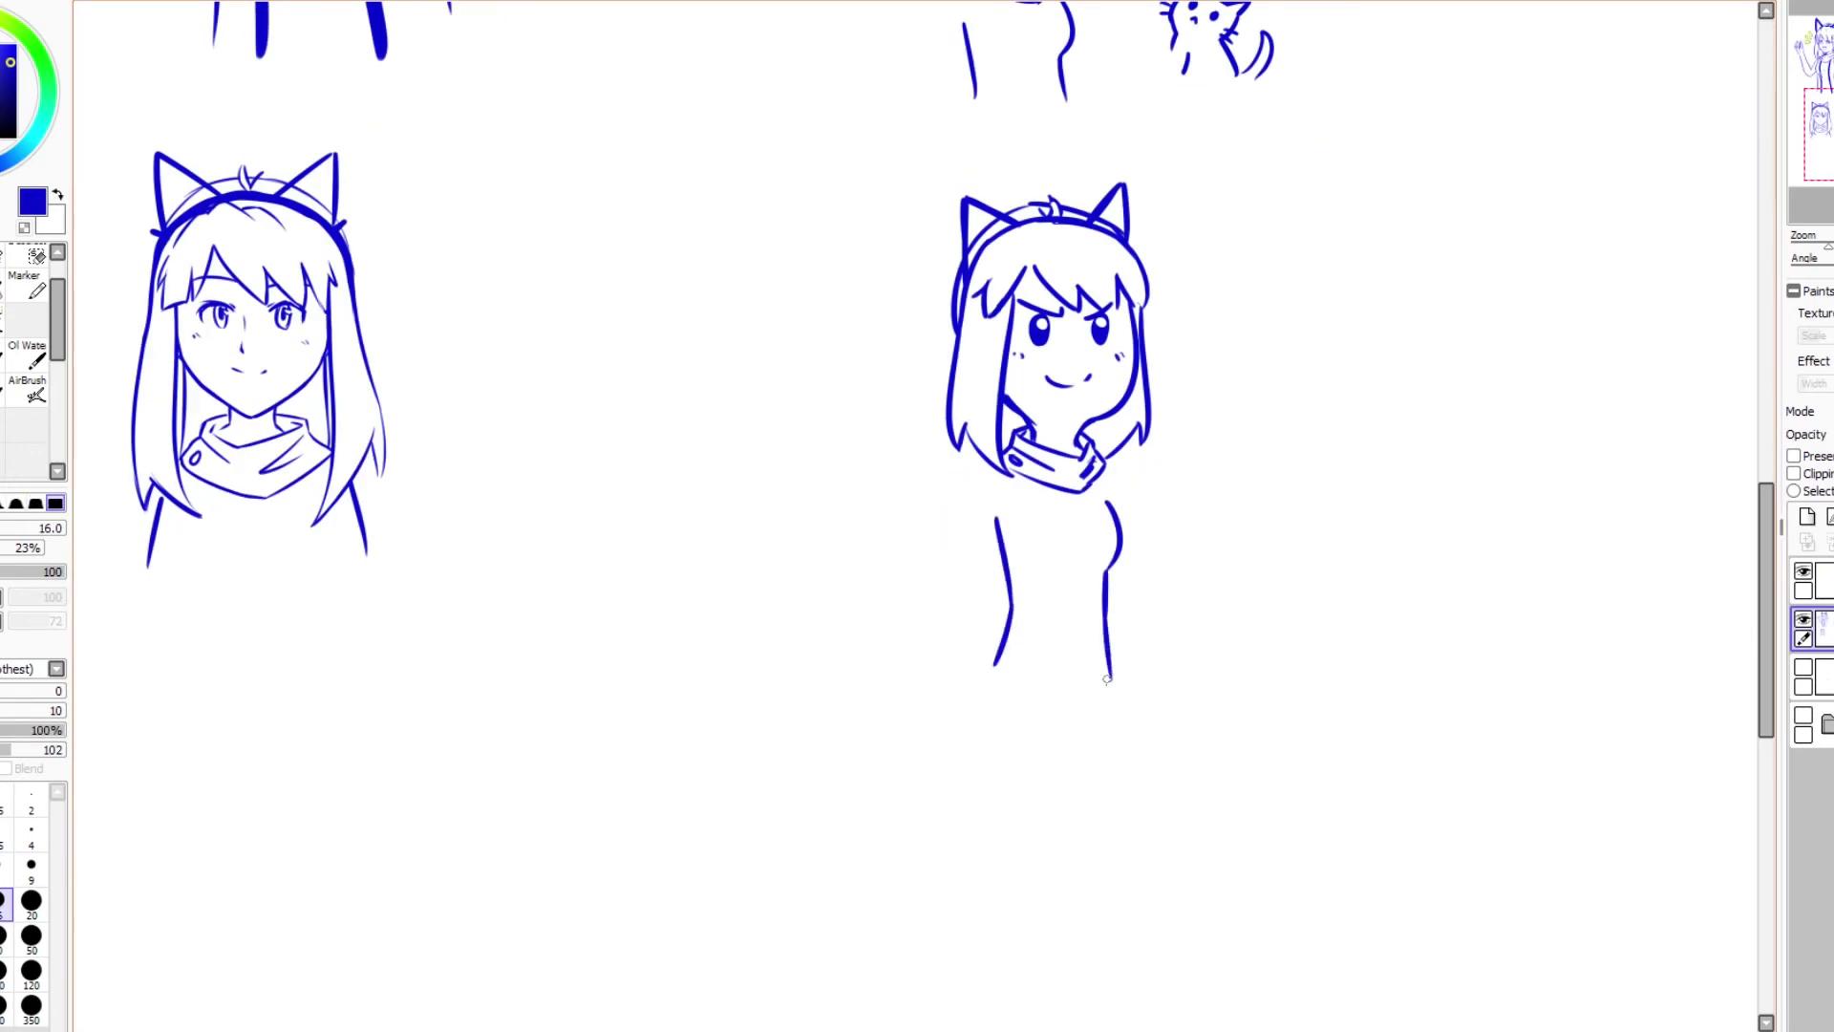
Step: Draw the chibi's two legs in a wide stance with small feet, mirroring the view to finish the second foot
{"action": "left_click_drag", "start_coordinate": [994, 668], "coordinate": [965, 853]}
{"action": "mouse_move", "coordinate": [1052, 694]}
{"action": "left_mouse_down"}
{"action": "mouse_move", "coordinate": [1068, 690]}
{"action": "mouse_move", "coordinate": [1016, 864]}
{"action": "mouse_move", "coordinate": [967, 872]}
{"action": "left_mouse_up"}
{"action": "left_click_drag", "start_coordinate": [1064, 689], "coordinate": [1086, 841]}
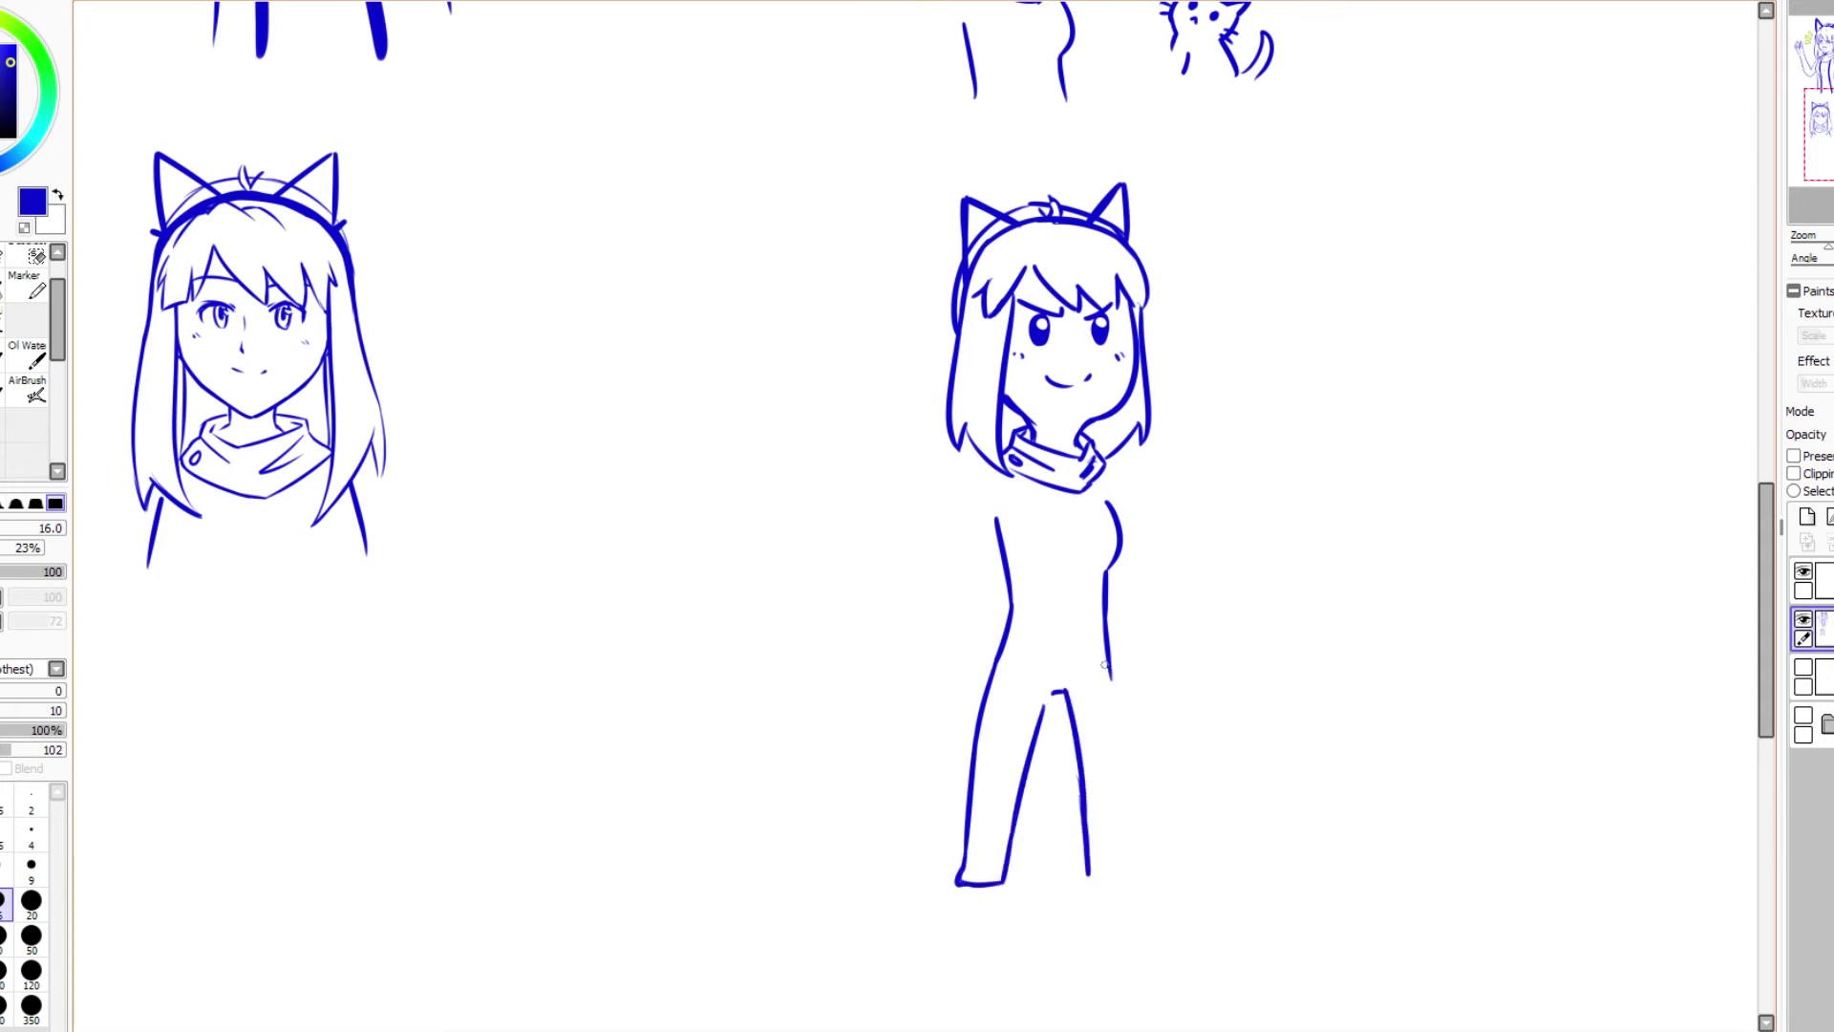
{"action": "left_click_drag", "start_coordinate": [1105, 666], "coordinate": [1145, 879]}
{"action": "key", "text": "h"}
{"action": "left_click_drag", "start_coordinate": [748, 874], "coordinate": [688, 877]}
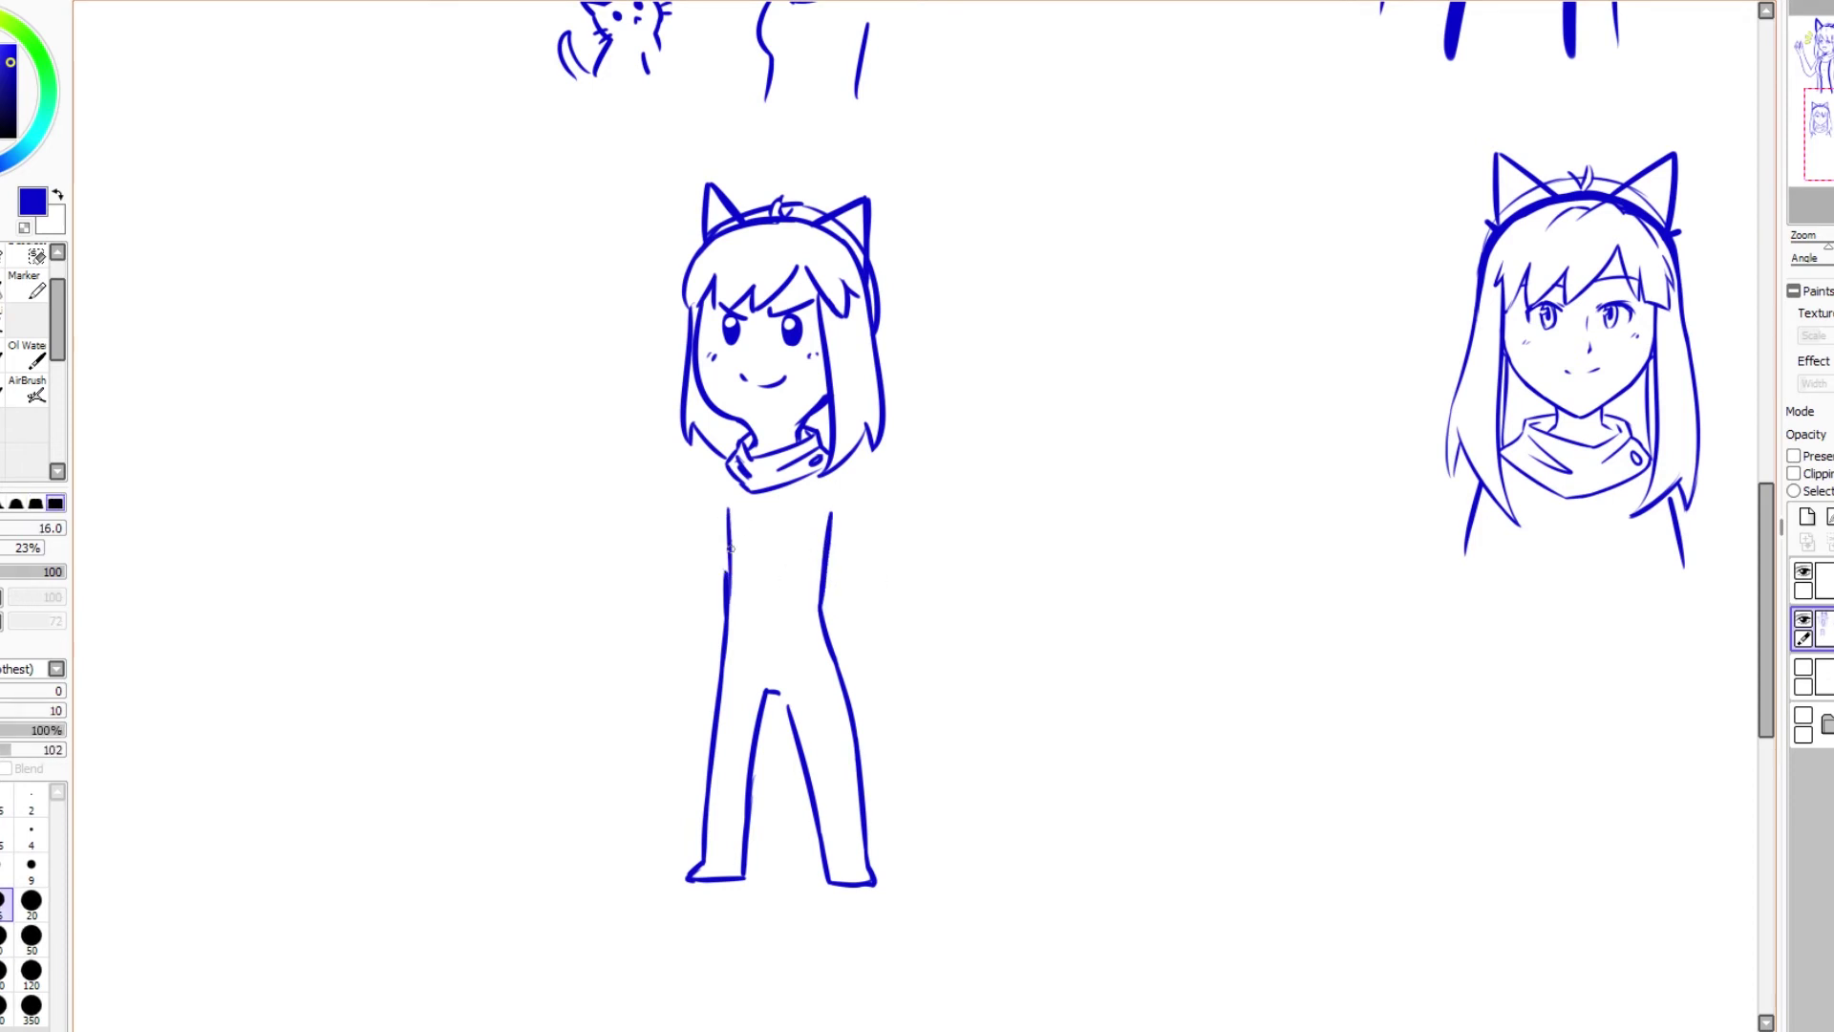
Step: Redraw the chest contour with a curve and draw a bent arm resting on the hip
{"action": "key", "text": "e"}
{"action": "key", "text": "n"}
{"action": "left_click_drag", "start_coordinate": [731, 503], "coordinate": [718, 563]}
{"action": "mouse_move", "coordinate": [844, 466]}
{"action": "left_mouse_down"}
{"action": "mouse_move", "coordinate": [880, 548]}
{"action": "mouse_move", "coordinate": [836, 611]}
{"action": "left_mouse_up"}
{"action": "left_click_drag", "start_coordinate": [829, 516], "coordinate": [855, 550]}
Step: Select the chibi's body below the scarf and enlarge it with a free transform so the legs reach lower
{"action": "key", "text": "a"}
{"action": "mouse_move", "coordinate": [707, 478]}
{"action": "left_mouse_down"}
{"action": "mouse_move", "coordinate": [962, 933]}
{"action": "mouse_move", "coordinate": [705, 478]}
{"action": "left_mouse_up"}
{"action": "key", "text": "ctrl+t"}
{"action": "left_click_drag", "start_coordinate": [679, 888], "coordinate": [657, 963]}
{"action": "key", "text": "Return"}
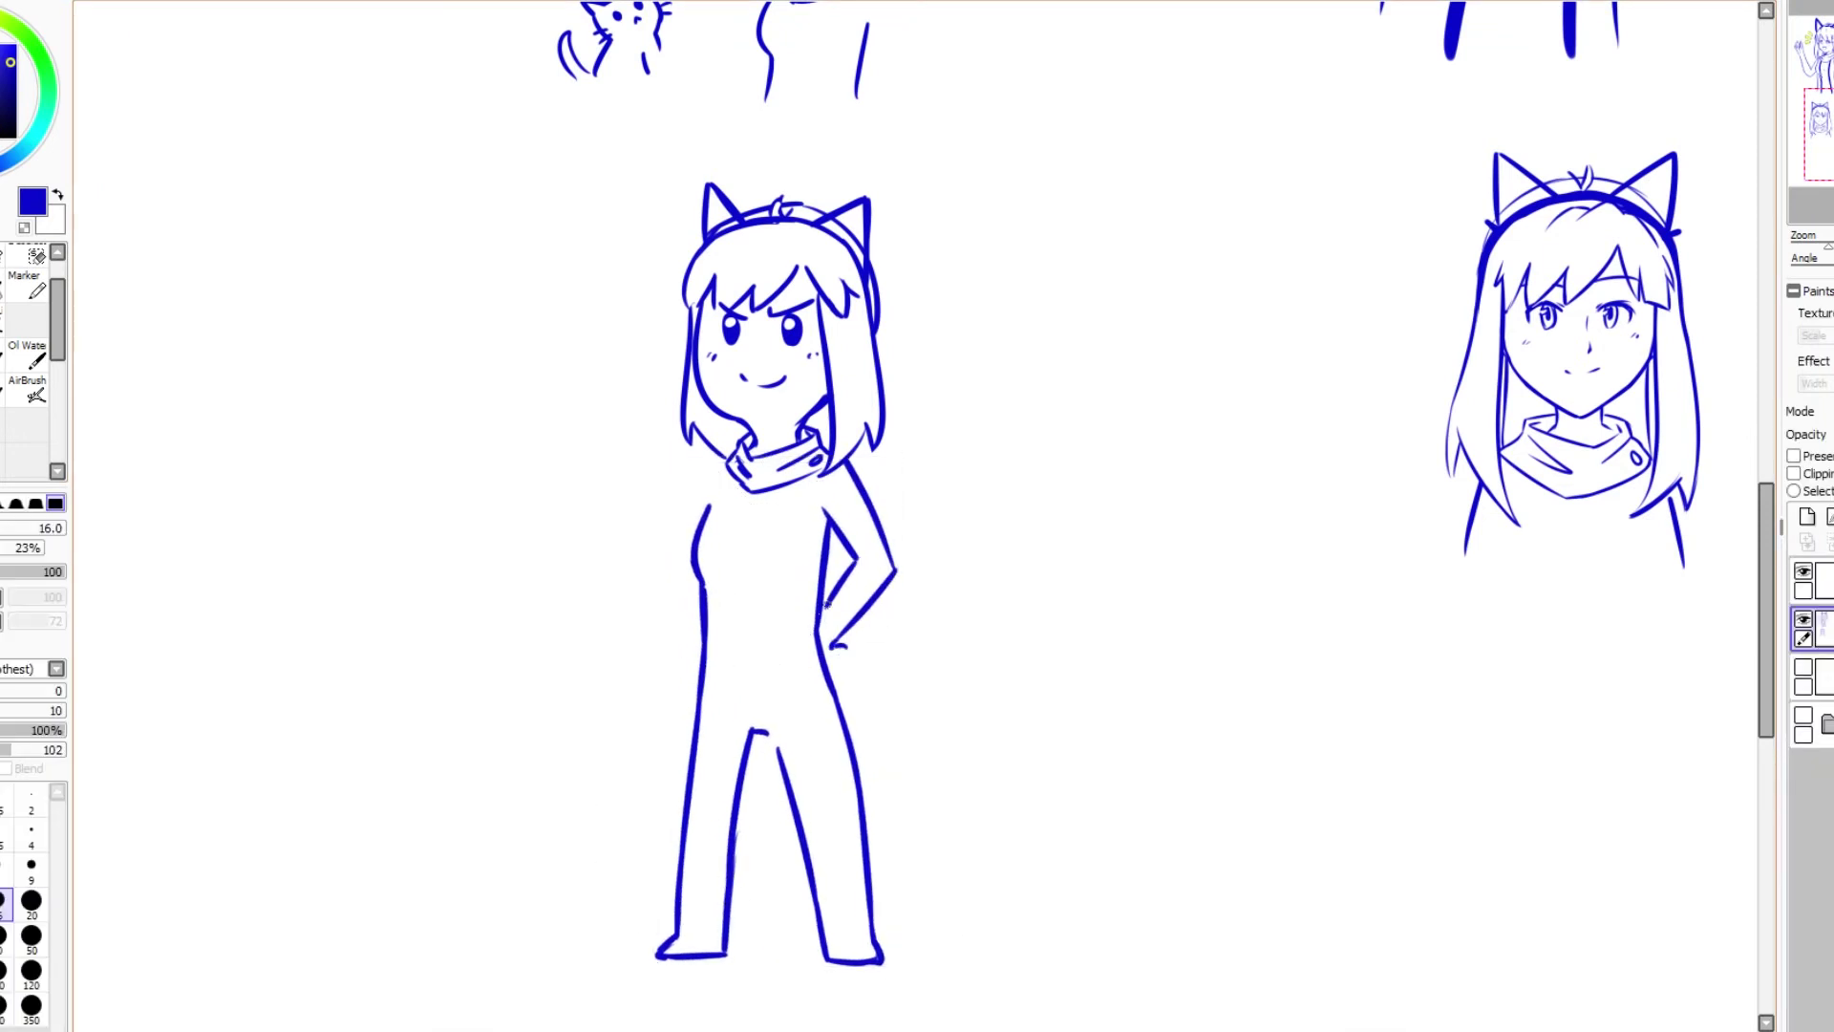
Step: Undo the arm strokes and redraw the bent arm with a wider elbow and a fist on the hip
{"action": "key", "text": "ctrl+z"}
{"action": "key", "text": "ctrl+z"}
{"action": "mouse_move", "coordinate": [831, 508]}
{"action": "left_mouse_down"}
{"action": "mouse_move", "coordinate": [859, 612]}
{"action": "mouse_move", "coordinate": [817, 629]}
{"action": "left_mouse_up"}
{"action": "key", "text": "n"}
{"action": "left_click_drag", "start_coordinate": [843, 468], "coordinate": [893, 546]}
{"action": "mouse_move", "coordinate": [896, 579]}
{"action": "left_mouse_down"}
{"action": "mouse_move", "coordinate": [849, 627]}
{"action": "mouse_move", "coordinate": [858, 657]}
{"action": "left_mouse_up"}
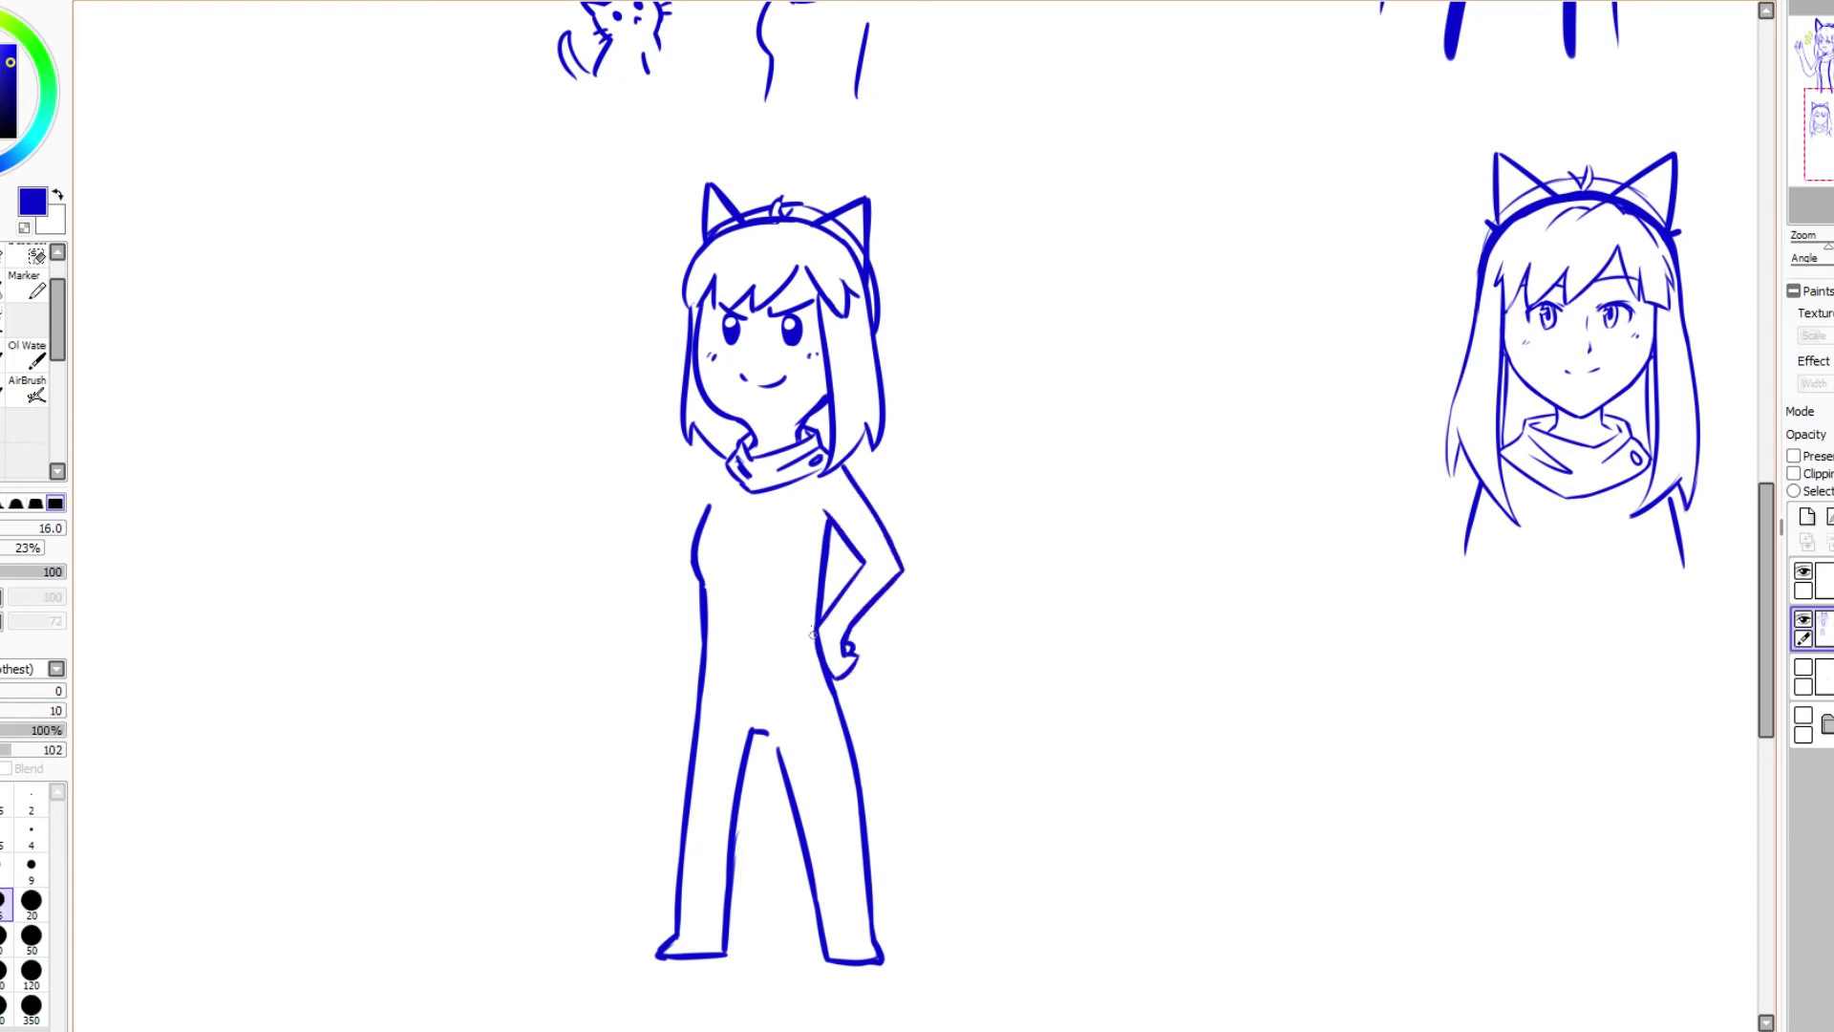
Step: Select the chest-side torso contour and shift it inward with a transform to narrow the upper body
{"action": "key", "text": "l"}
{"action": "left_click_drag", "start_coordinate": [712, 492], "coordinate": [696, 734]}
{"action": "key", "text": "ctrl+t"}
{"action": "key", "text": "Return"}
{"action": "key", "text": "n"}
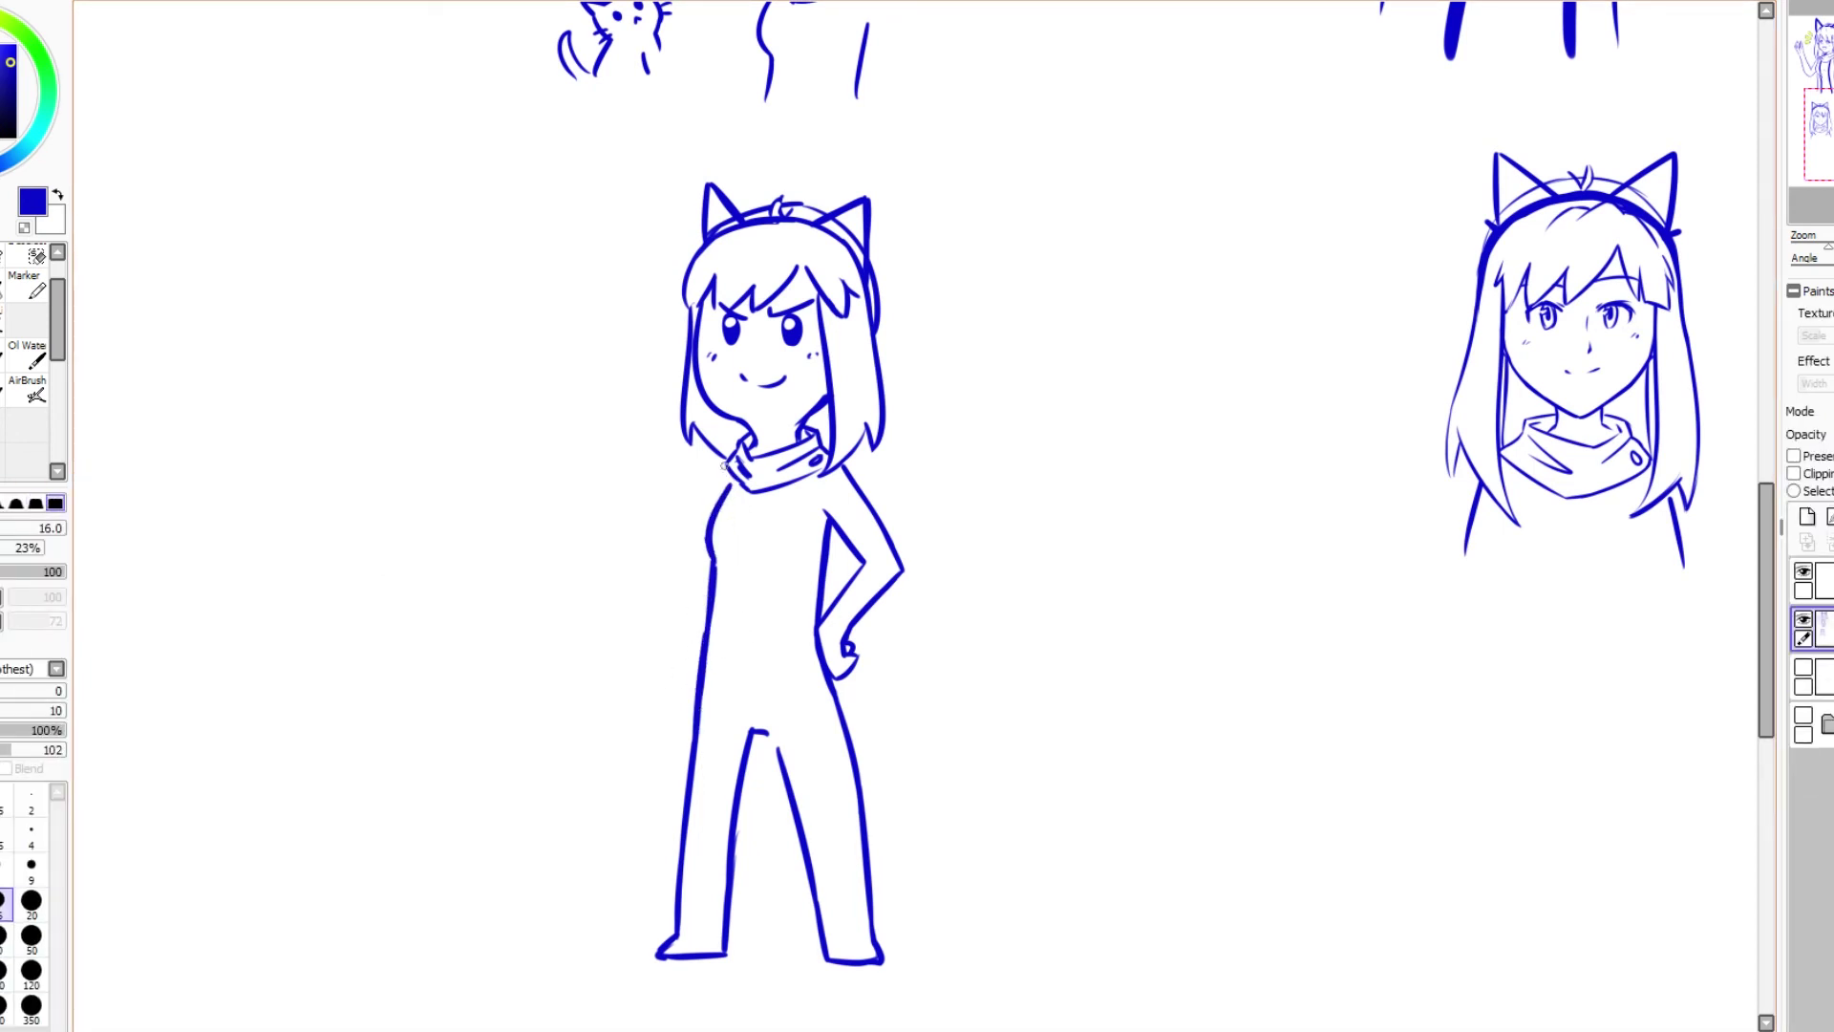
Step: Draw the second arm bent on the chest side with its hand on the hip
{"action": "mouse_move", "coordinate": [730, 481]}
{"action": "left_mouse_down"}
{"action": "mouse_move", "coordinate": [688, 546]}
{"action": "mouse_move", "coordinate": [693, 613]}
{"action": "left_mouse_up"}
{"action": "key", "text": "ctrl+z"}
{"action": "key", "text": "ctrl+z"}
{"action": "mouse_move", "coordinate": [728, 466]}
{"action": "left_mouse_down"}
{"action": "mouse_move", "coordinate": [678, 565]}
{"action": "mouse_move", "coordinate": [697, 633]}
{"action": "left_mouse_up"}
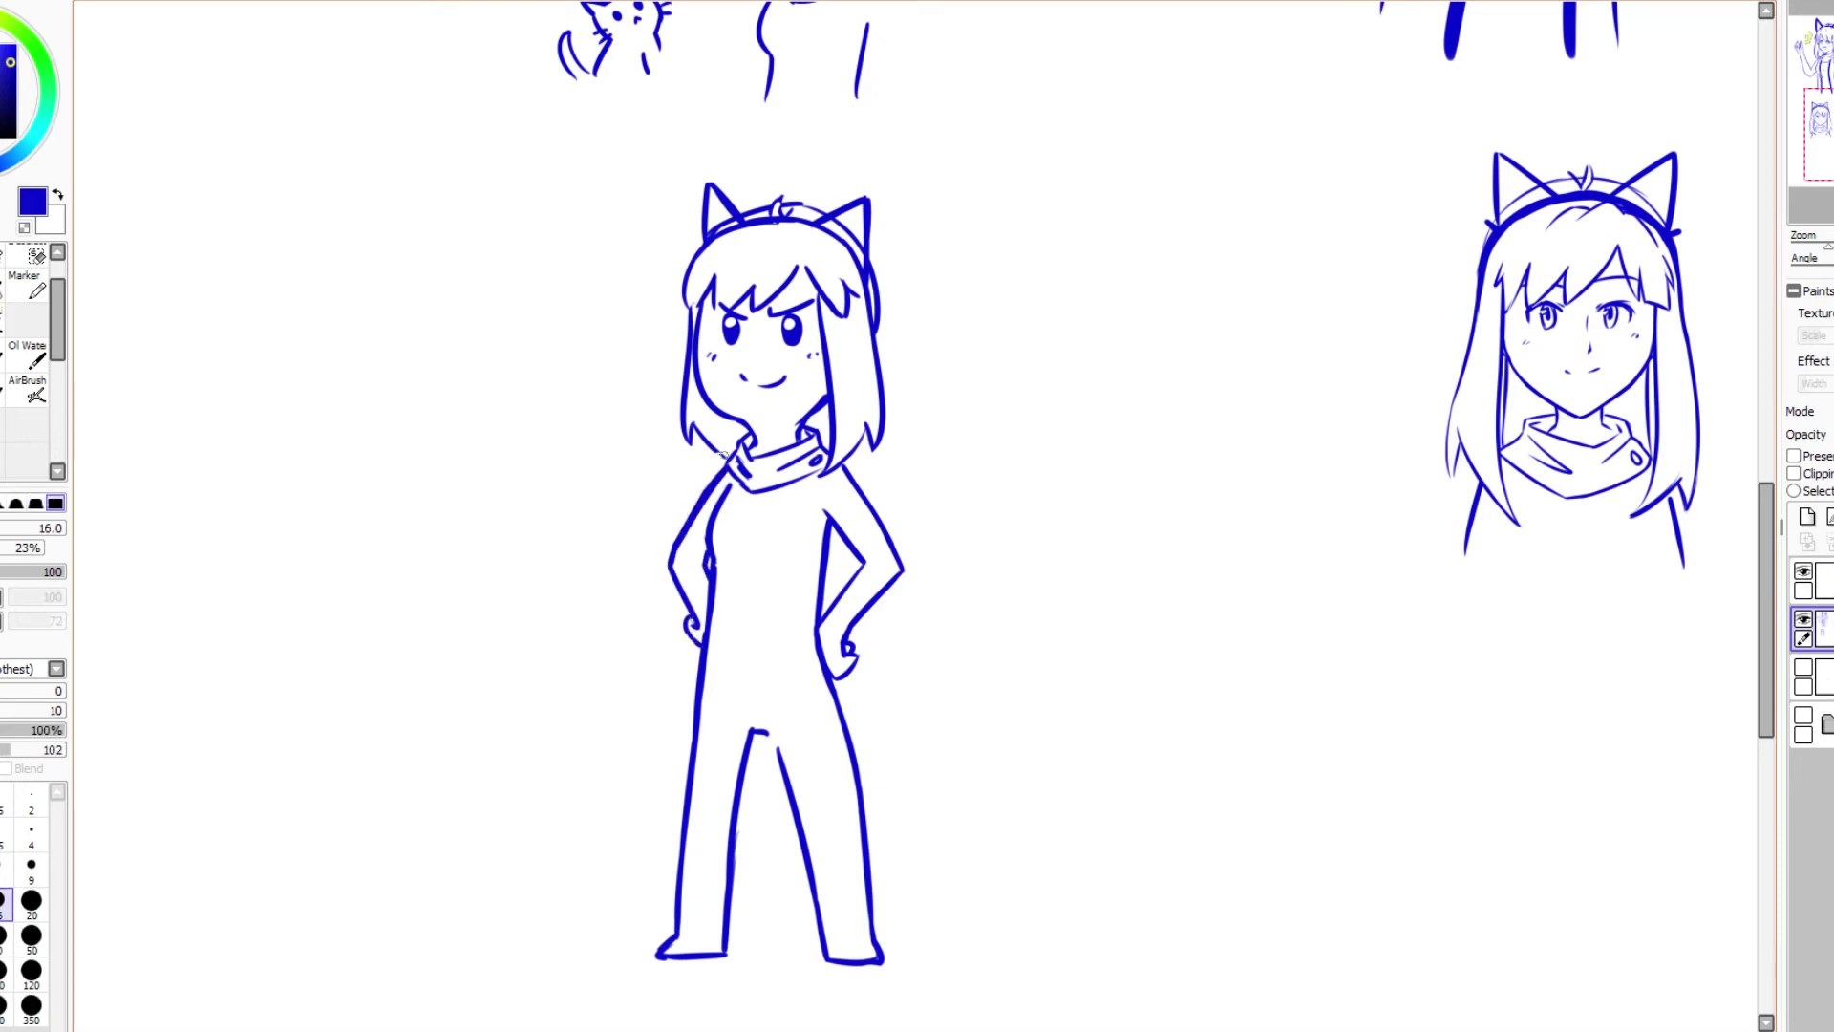
Step: Refine the chibi's hair with an inner neck strand, a fringe stroke and a trailing strand below the headband end
{"action": "mouse_move", "coordinate": [730, 419]}
{"action": "left_mouse_down"}
{"action": "mouse_move", "coordinate": [709, 474]}
{"action": "mouse_move", "coordinate": [701, 446]}
{"action": "left_mouse_up"}
{"action": "left_click_drag", "start_coordinate": [796, 262], "coordinate": [806, 283]}
{"action": "left_click_drag", "start_coordinate": [874, 308], "coordinate": [880, 323]}
{"action": "left_click_drag", "start_coordinate": [877, 331], "coordinate": [892, 388]}
Step: Draw the crop top's armhole and hem, plus a small cat-ear-shaped pocket on the chest
{"action": "left_click_drag", "start_coordinate": [823, 468], "coordinate": [803, 533]}
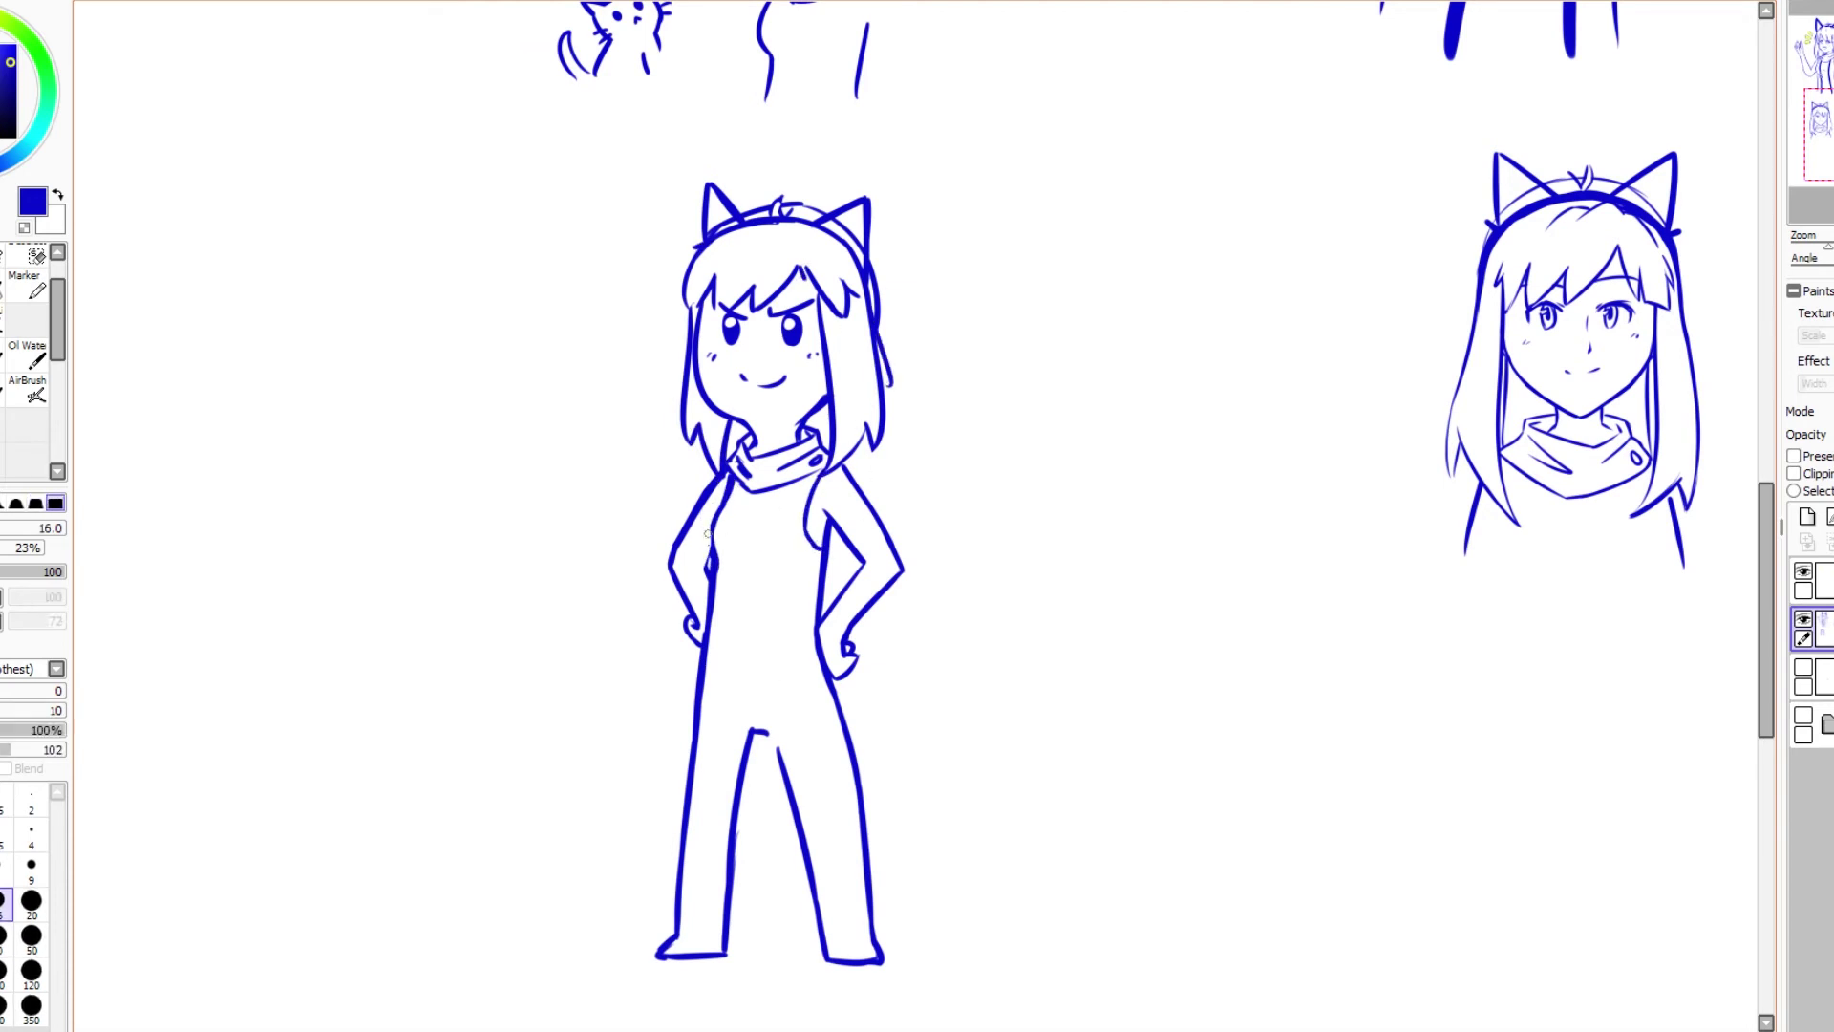
{"action": "left_click_drag", "start_coordinate": [819, 559], "coordinate": [716, 566]}
{"action": "mouse_move", "coordinate": [762, 496]}
{"action": "left_mouse_down"}
{"action": "mouse_move", "coordinate": [779, 516]}
{"action": "mouse_move", "coordinate": [738, 516]}
{"action": "mouse_move", "coordinate": [782, 533]}
{"action": "left_mouse_up"}
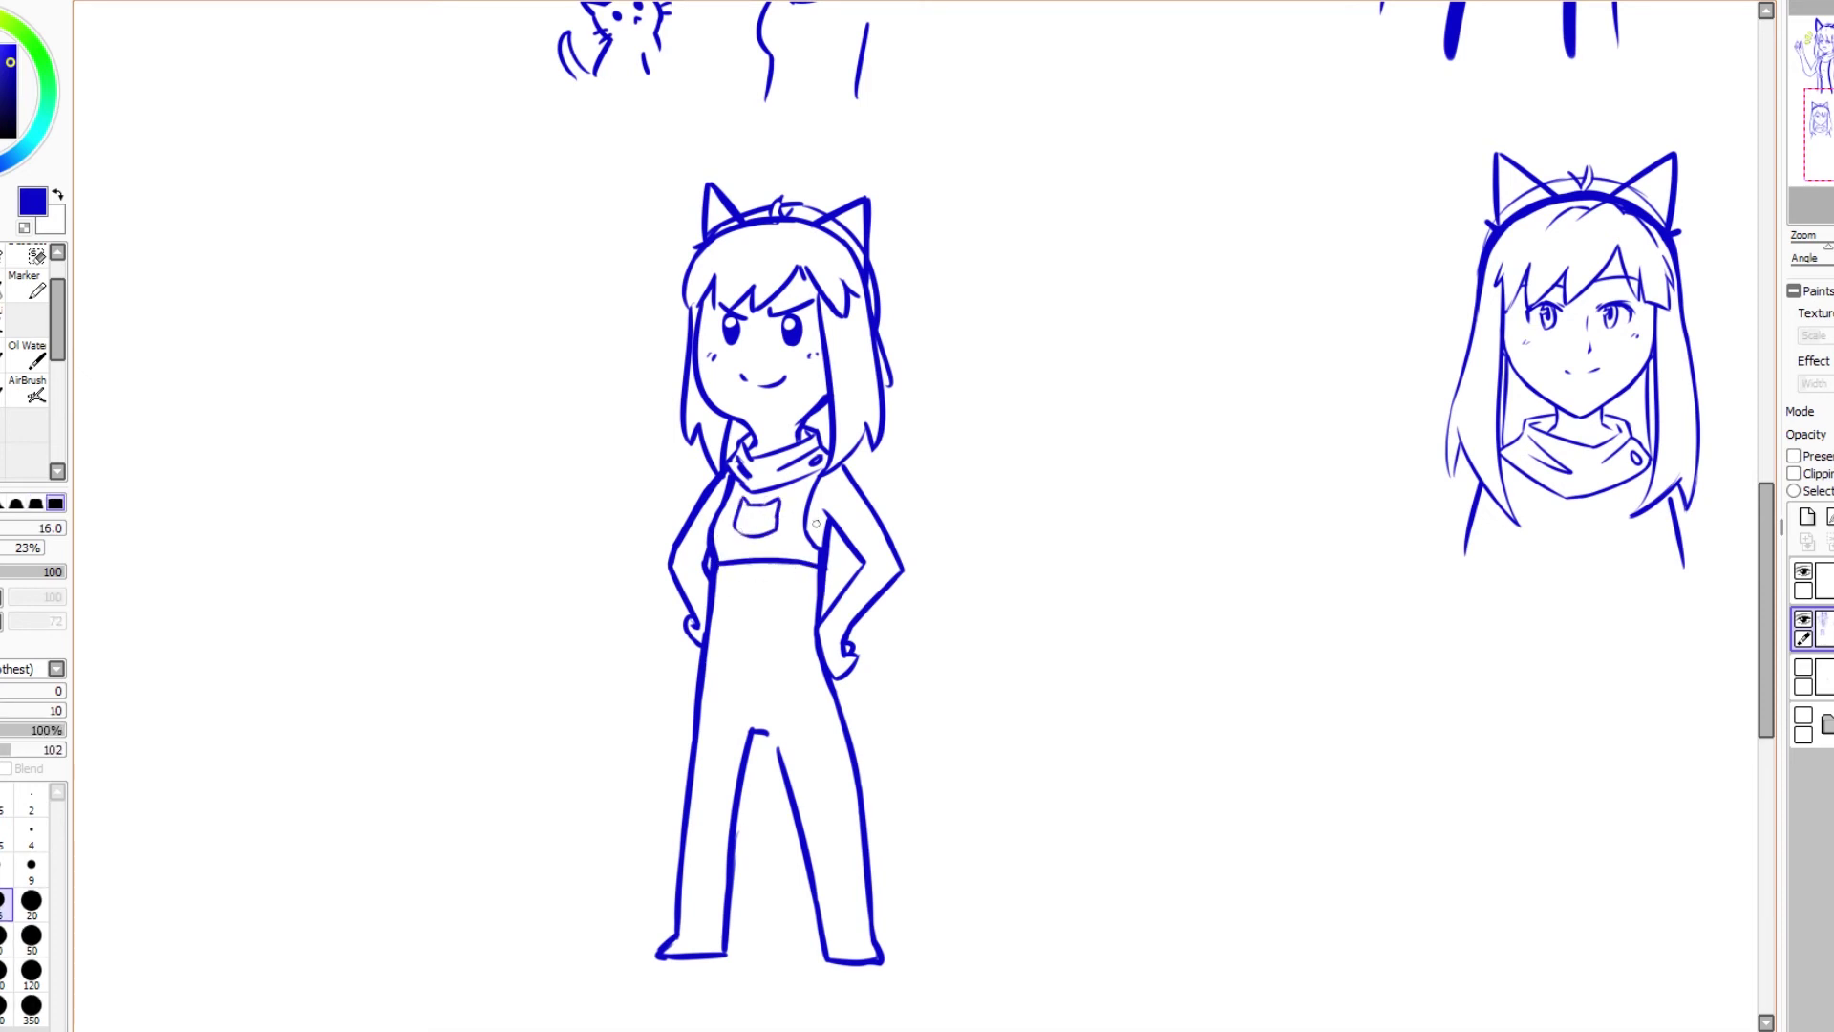
Step: Draw the bikini bottom's waistline and V-shaped leg openings, and add a shoulder guard on the nearer arm
{"action": "left_click_drag", "start_coordinate": [770, 734], "coordinate": [823, 654]}
{"action": "mouse_move", "coordinate": [706, 659]}
{"action": "left_mouse_down"}
{"action": "mouse_move", "coordinate": [755, 733]}
{"action": "mouse_move", "coordinate": [817, 647]}
{"action": "left_mouse_up"}
{"action": "scroll", "coordinate": [837, 821], "scroll_direction": "down", "scroll_amount": 2}
{"action": "mouse_move", "coordinate": [844, 420]}
{"action": "left_mouse_down"}
{"action": "mouse_move", "coordinate": [859, 489]}
{"action": "mouse_move", "coordinate": [889, 441]}
{"action": "mouse_move", "coordinate": [863, 453]}
{"action": "mouse_move", "coordinate": [882, 477]}
{"action": "mouse_move", "coordinate": [880, 448]}
{"action": "mouse_move", "coordinate": [863, 494]}
{"action": "left_mouse_up"}
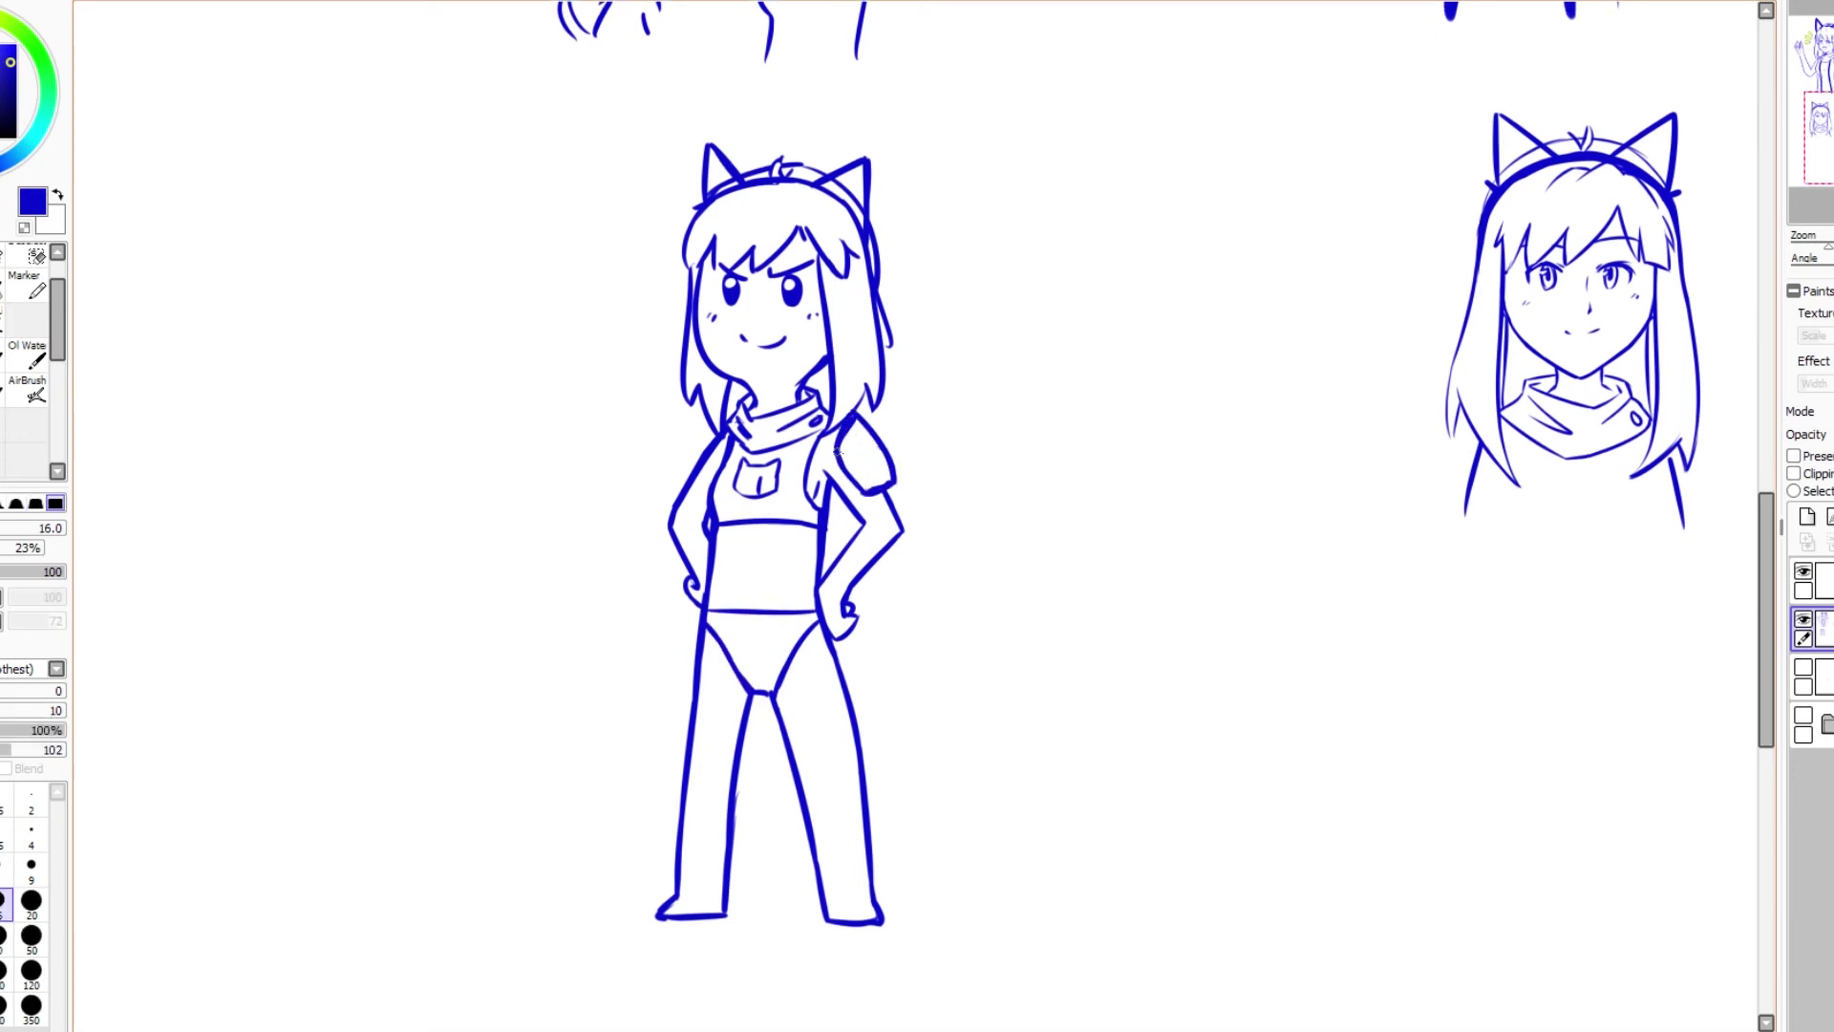
Step: Erase the bikini bottom's upper lines, redraw it with a lower waistline and curved leg openings, and add a navel
{"action": "key", "text": "e"}
{"action": "key", "text": "n"}
{"action": "key", "text": "e"}
{"action": "left_click_drag", "start_coordinate": [817, 609], "coordinate": [712, 659]}
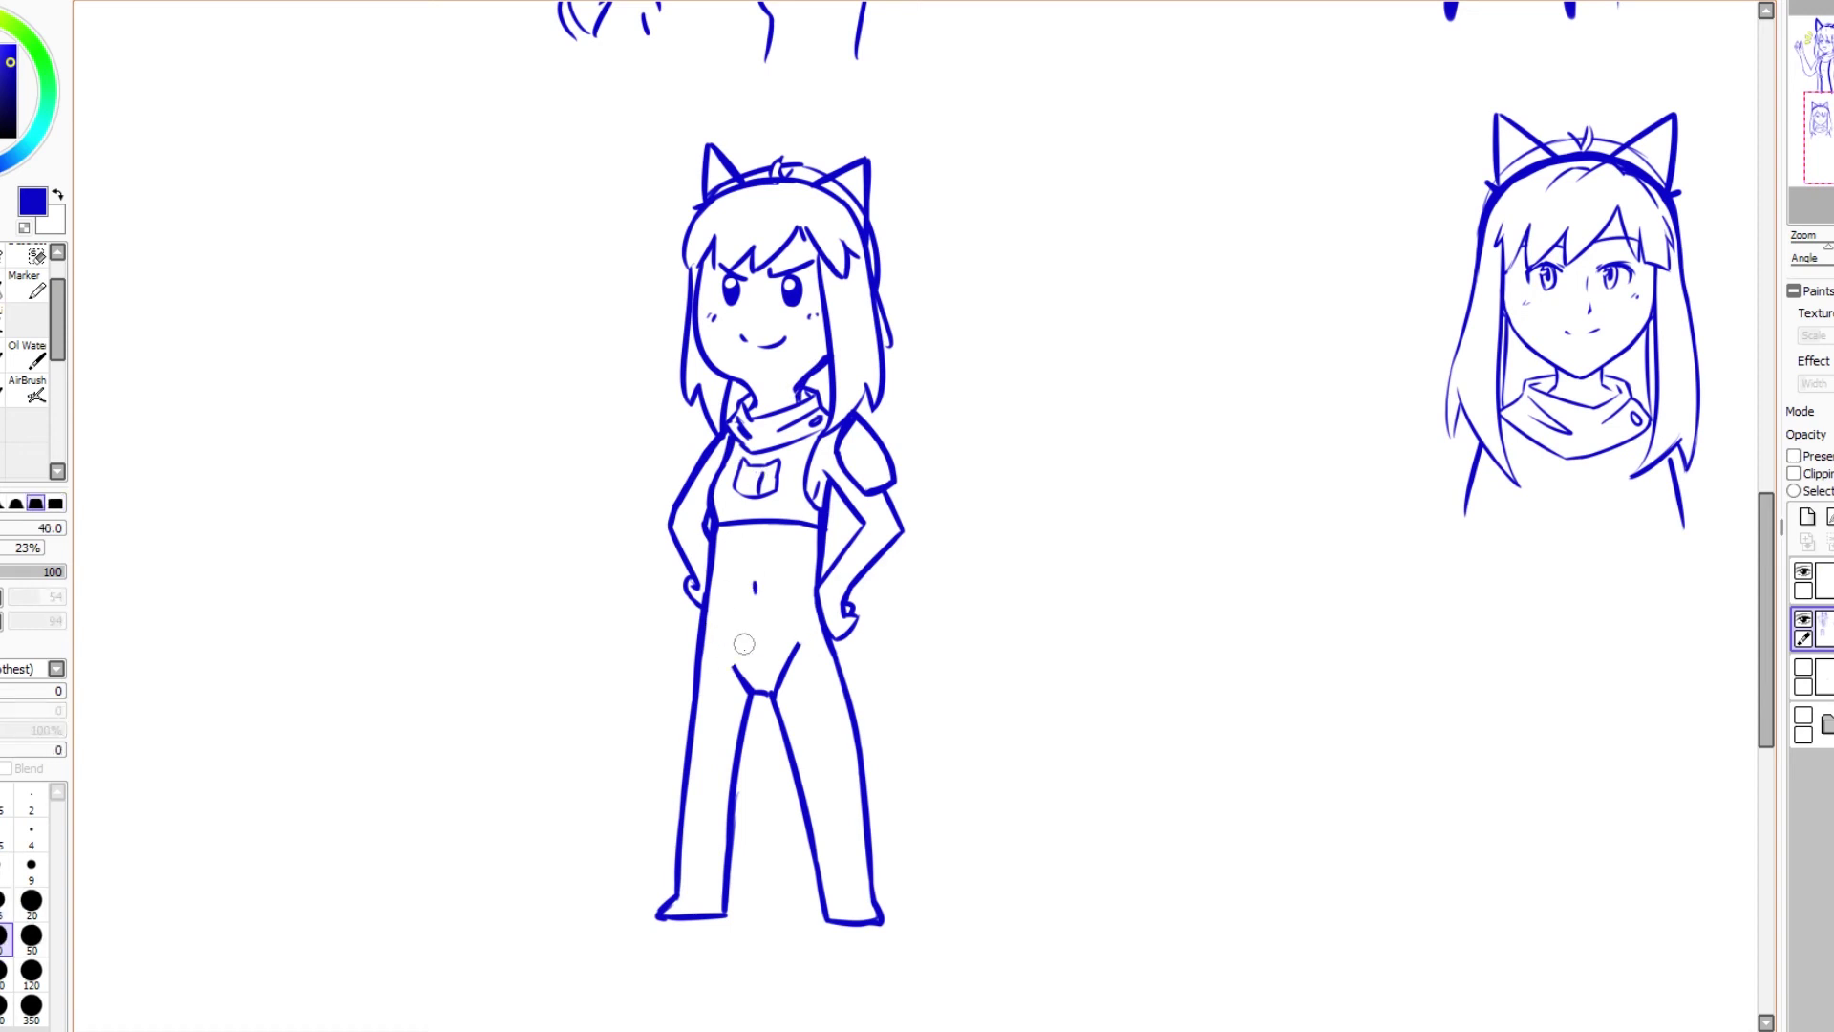
{"action": "key", "text": "n"}
{"action": "left_click_drag", "start_coordinate": [830, 666], "coordinate": [821, 638]}
{"action": "left_click_drag", "start_coordinate": [820, 634], "coordinate": [705, 648]}
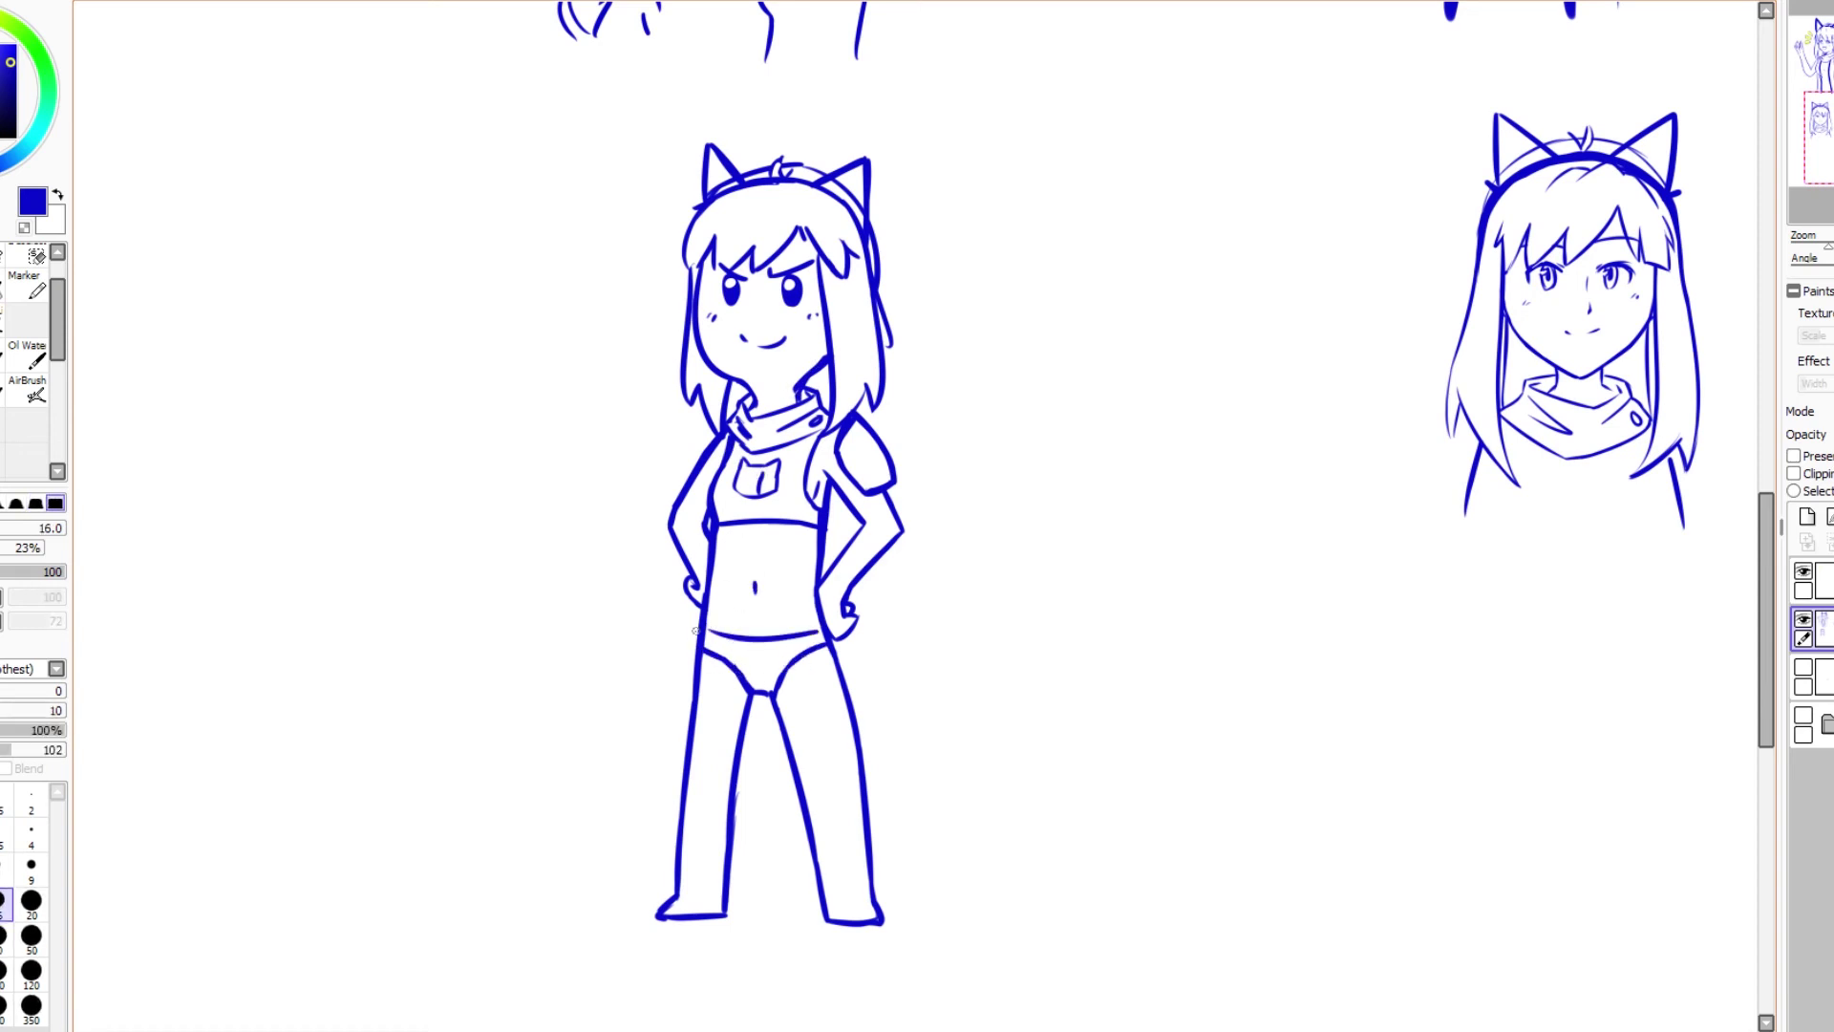
Step: Draw thigh-high armoured boots on both legs with top bands, pointed knee guards, shin lines and toe details
{"action": "left_click_drag", "start_coordinate": [795, 733], "coordinate": [848, 713]}
{"action": "left_click_drag", "start_coordinate": [836, 875], "coordinate": [839, 730]}
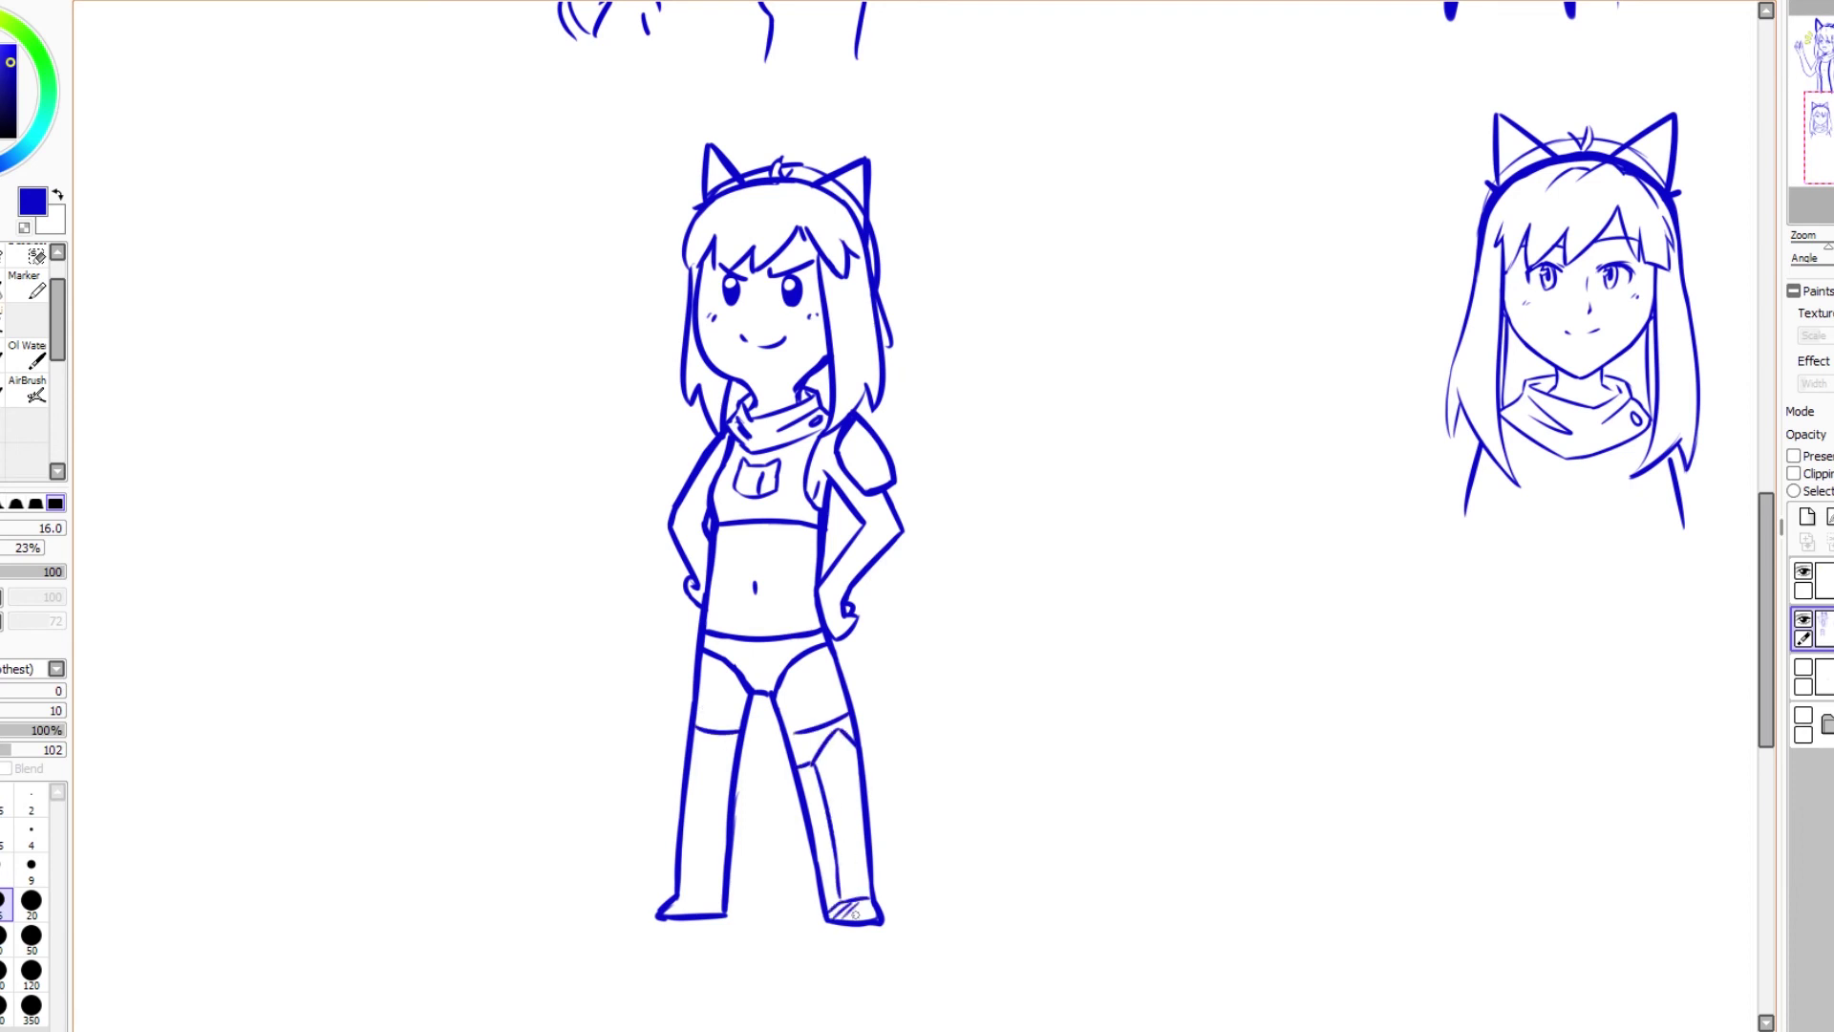
{"action": "left_click_drag", "start_coordinate": [700, 752], "coordinate": [701, 894]}
{"action": "key", "text": "e"}
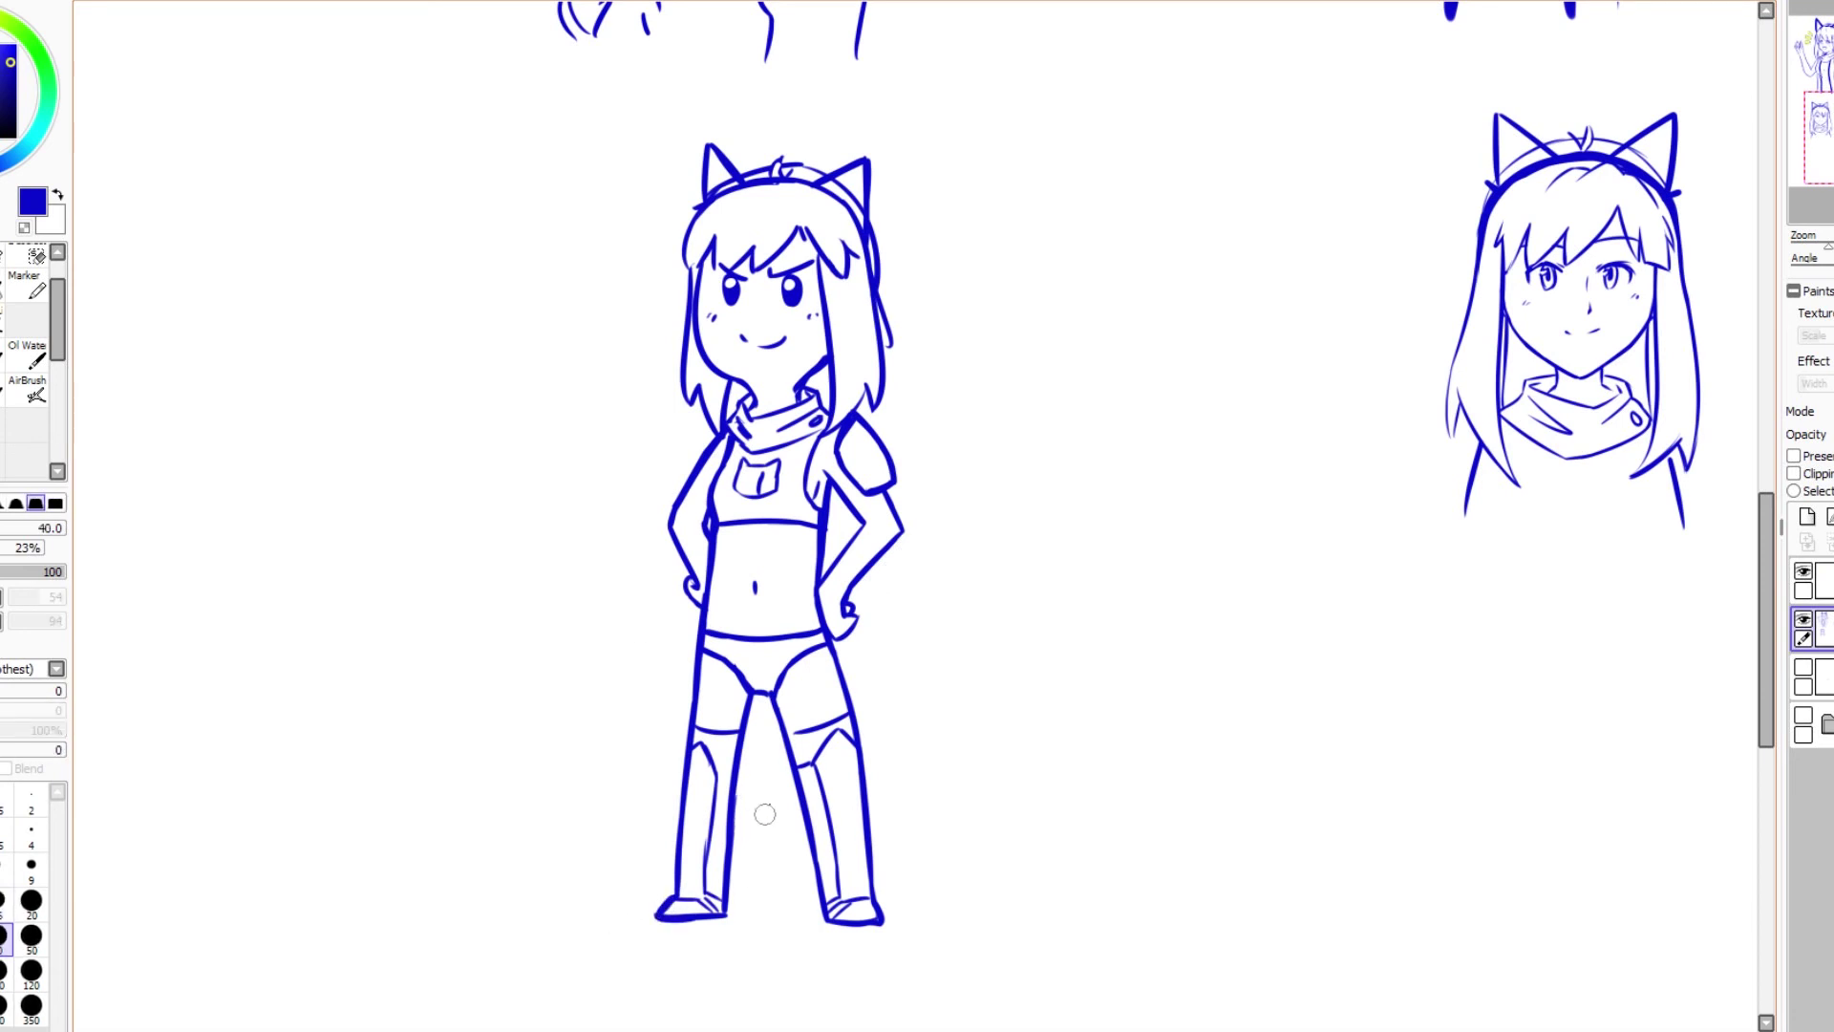
{"action": "key", "text": "e"}
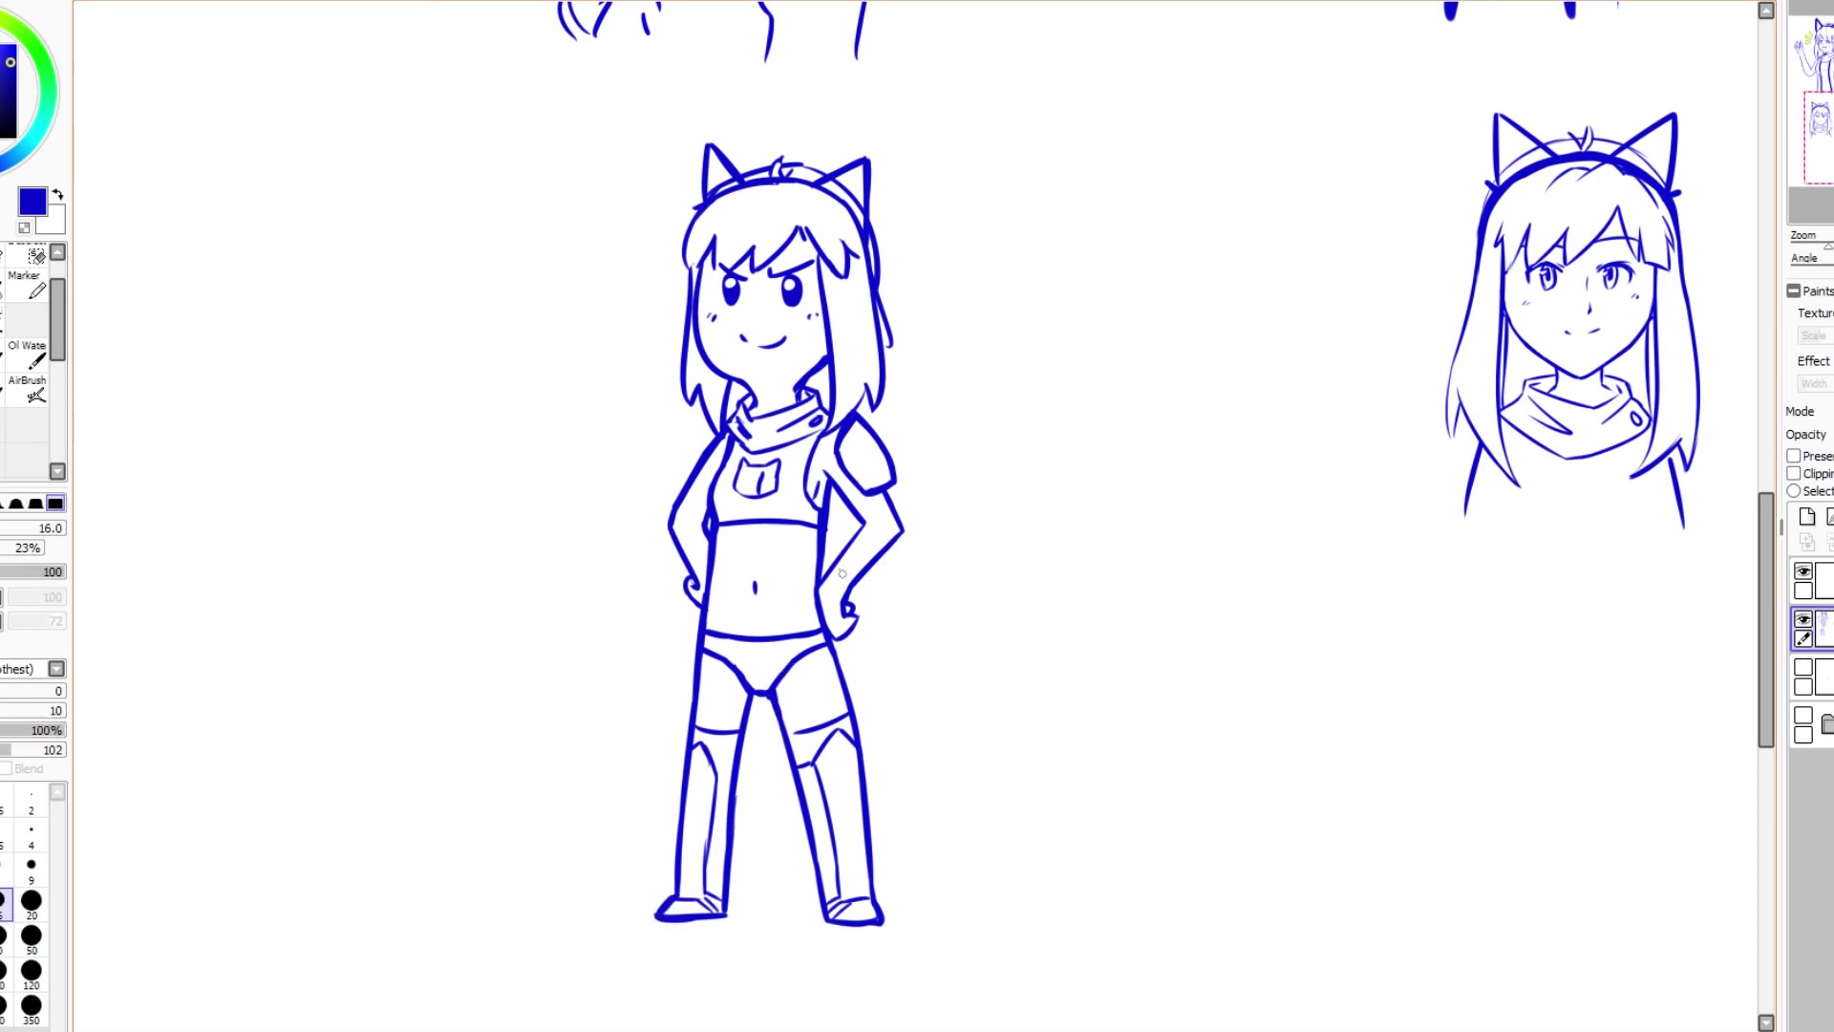
Step: Draw a long cape hanging behind the chibi, showing beside the body and between the legs
{"action": "mouse_move", "coordinate": [865, 573]}
{"action": "left_mouse_down"}
{"action": "mouse_move", "coordinate": [922, 784]}
{"action": "mouse_move", "coordinate": [900, 874]}
{"action": "left_mouse_up"}
{"action": "mouse_move", "coordinate": [858, 644]}
{"action": "left_mouse_down"}
{"action": "mouse_move", "coordinate": [904, 874]}
{"action": "mouse_move", "coordinate": [903, 846]}
{"action": "left_mouse_up"}
{"action": "left_click_drag", "start_coordinate": [808, 850], "coordinate": [734, 871]}
{"action": "key", "text": "ctrl+z"}
{"action": "left_click_drag", "start_coordinate": [804, 776], "coordinate": [736, 793]}
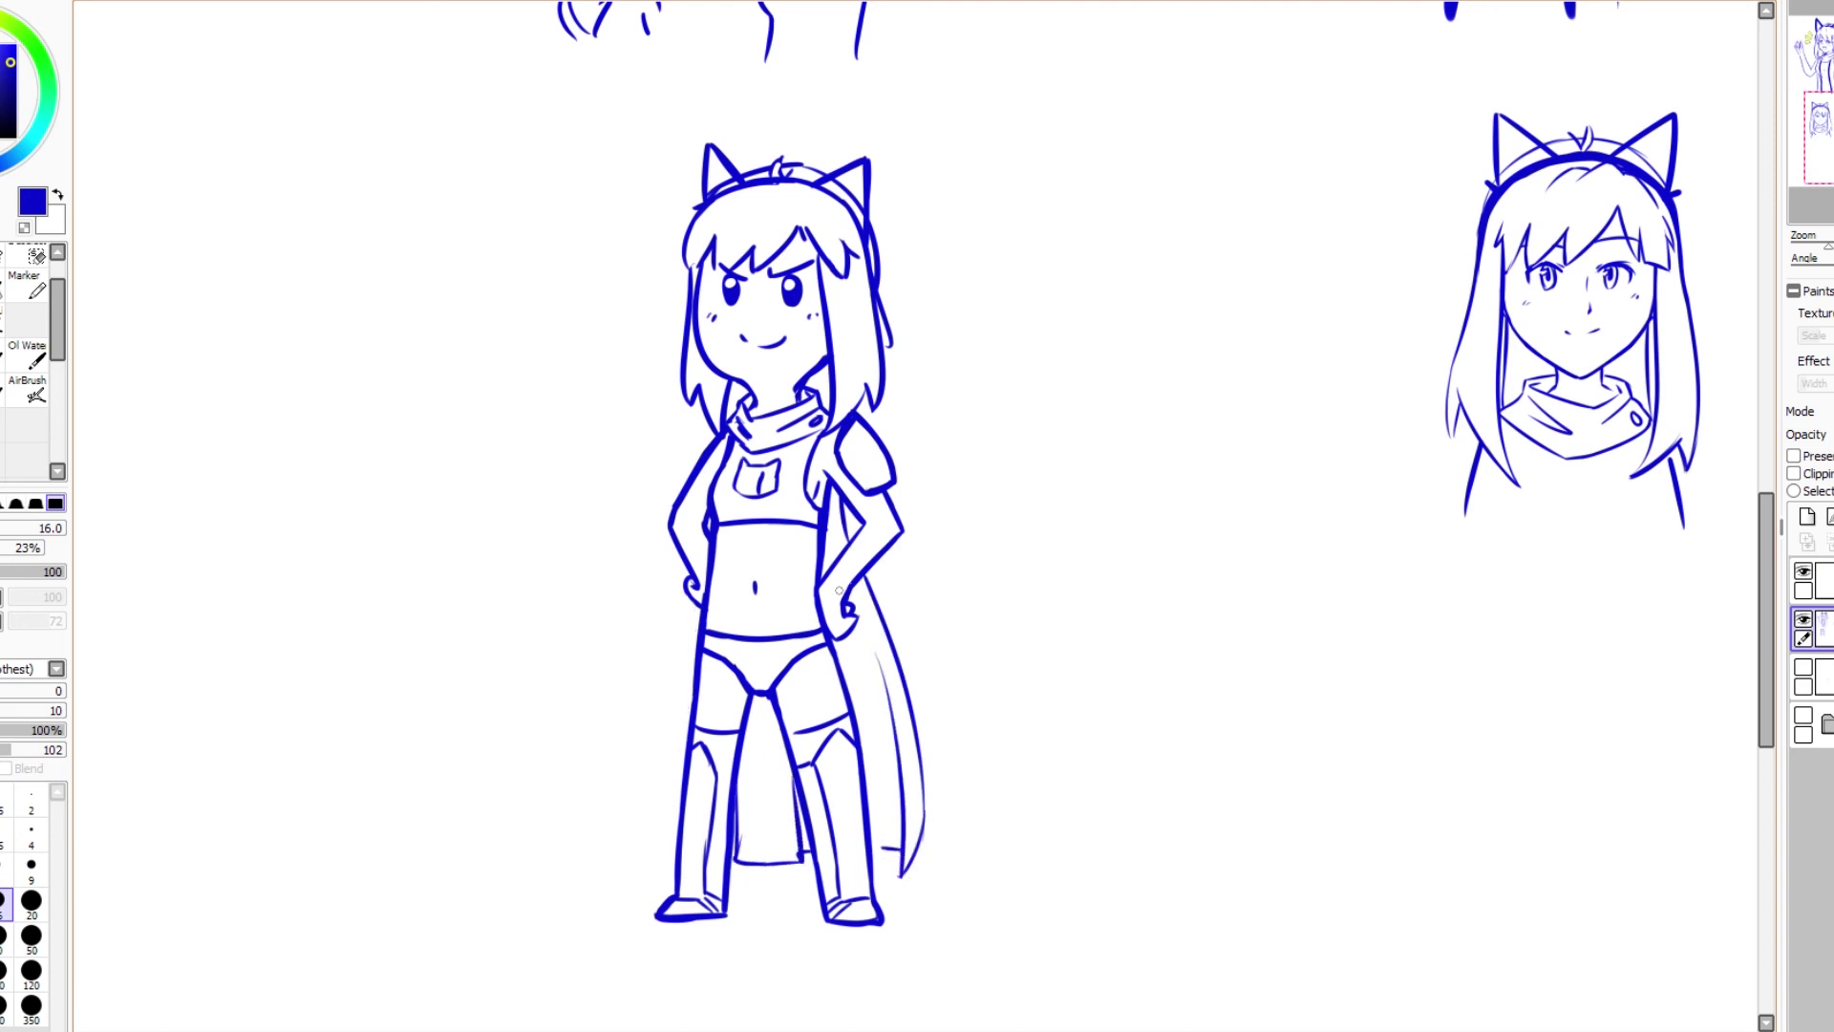
{"action": "key", "text": "h"}
{"action": "left_click_drag", "start_coordinate": [814, 182], "coordinate": [817, 229]}
{"action": "left_click_drag", "start_coordinate": [845, 230], "coordinate": [875, 227]}
{"action": "left_click_drag", "start_coordinate": [871, 181], "coordinate": [903, 180]}
{"action": "left_click_drag", "start_coordinate": [888, 182], "coordinate": [890, 228]}
{"action": "left_click_drag", "start_coordinate": [908, 182], "coordinate": [928, 224]}
{"action": "left_click_drag", "start_coordinate": [927, 184], "coordinate": [946, 218]}
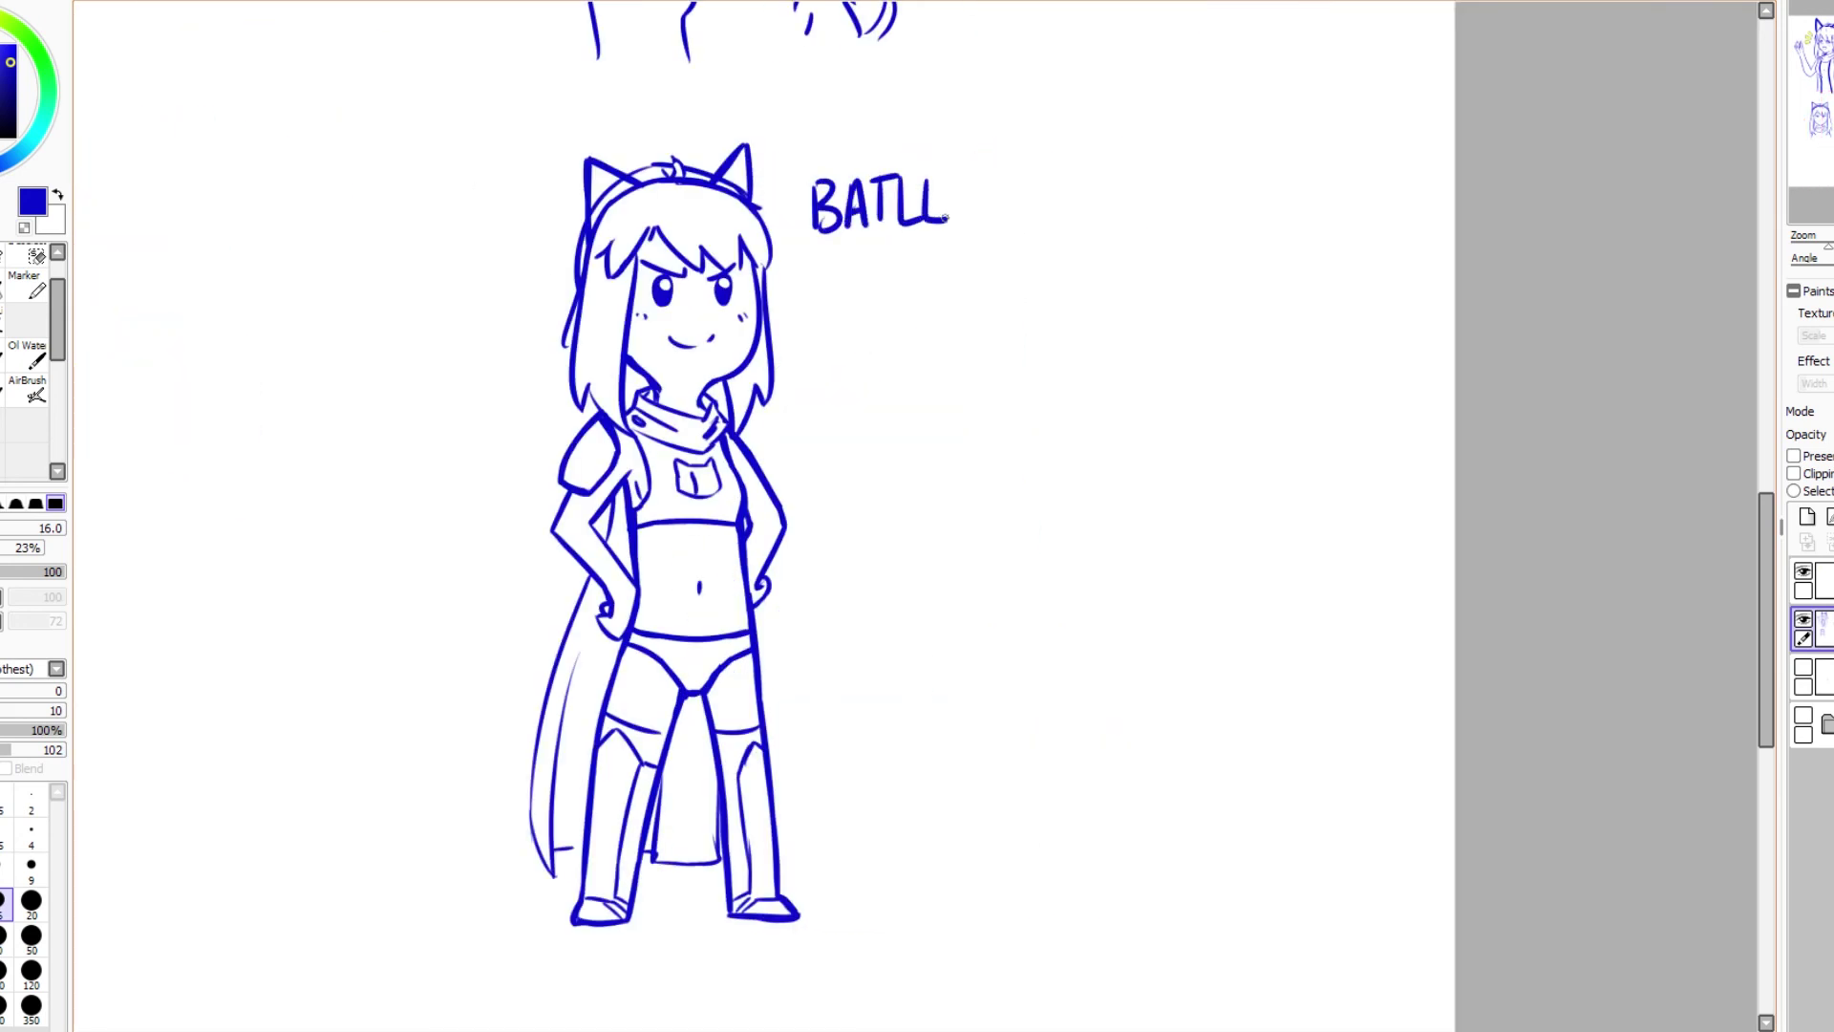
{"action": "left_click_drag", "start_coordinate": [946, 420], "coordinate": [1070, 473]}
{"action": "mouse_move", "coordinate": [967, 499]}
{"action": "left_mouse_down"}
{"action": "mouse_move", "coordinate": [986, 544]}
{"action": "mouse_move", "coordinate": [1075, 546]}
{"action": "left_mouse_up"}
{"action": "left_click_drag", "start_coordinate": [778, 157], "coordinate": [1137, 569]}
{"action": "key", "text": "Delete"}
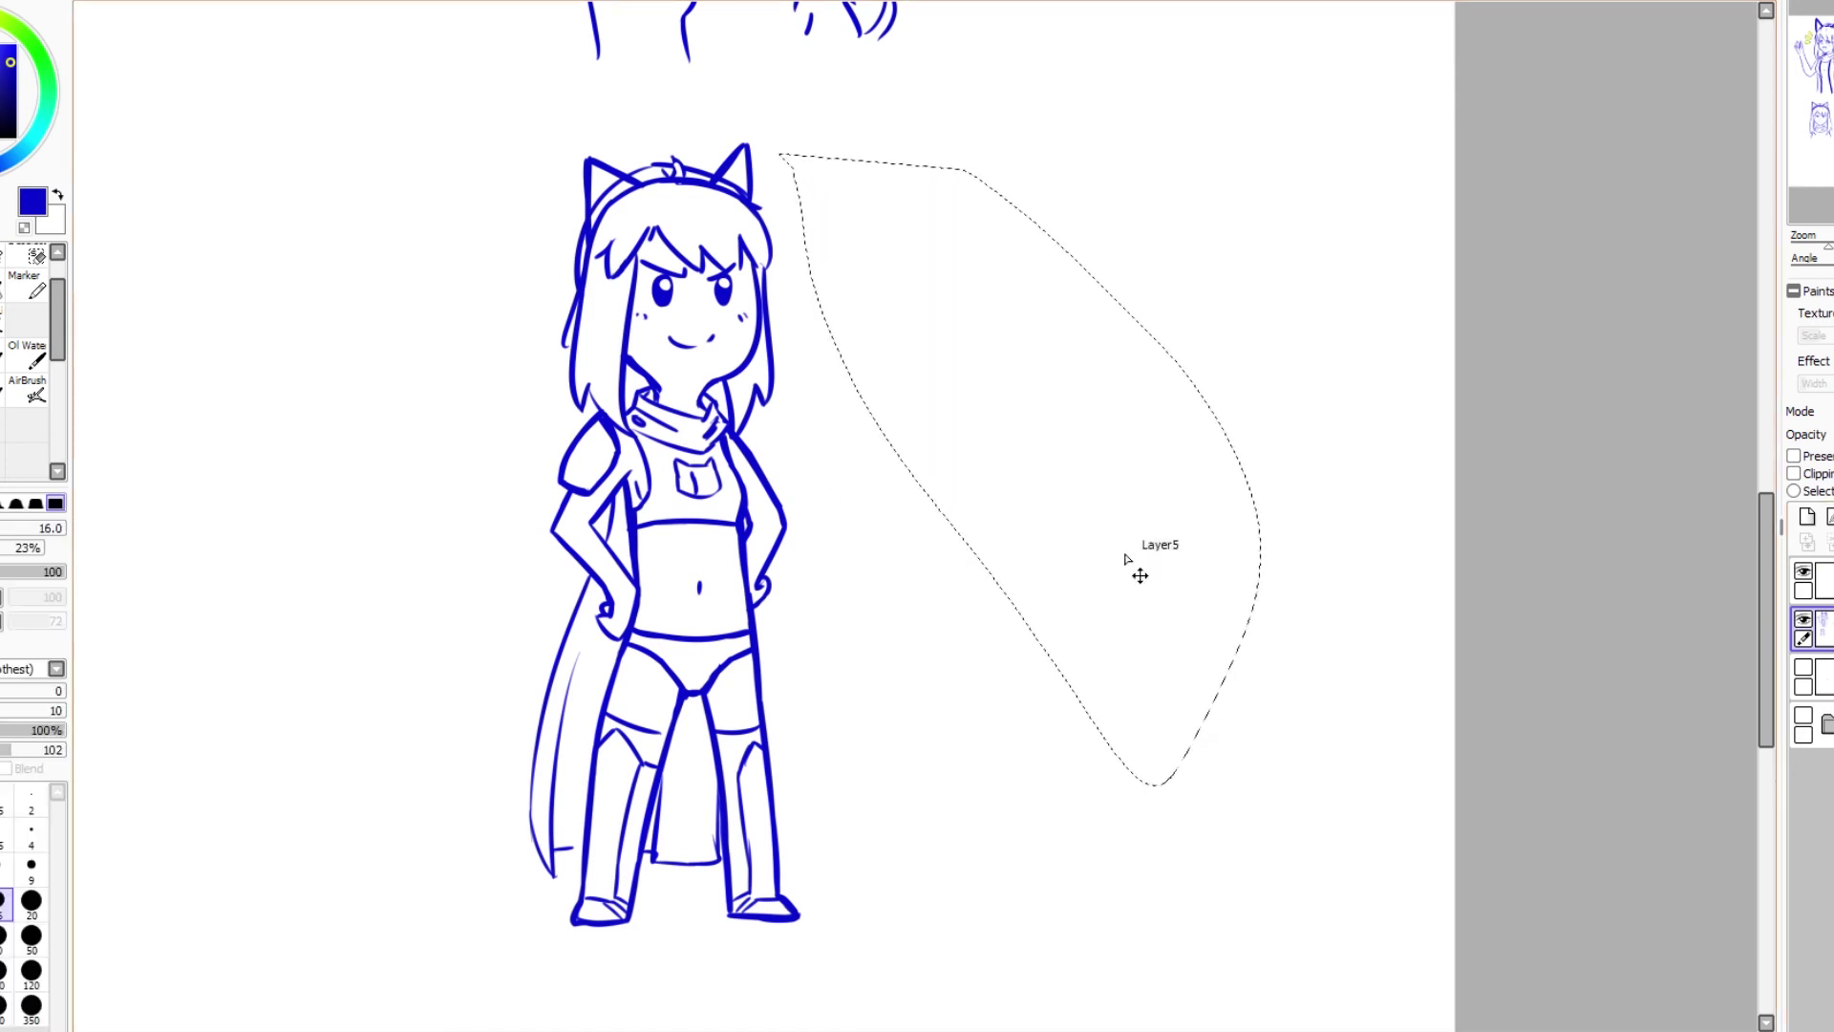
{"action": "key", "text": "ctrl+d"}
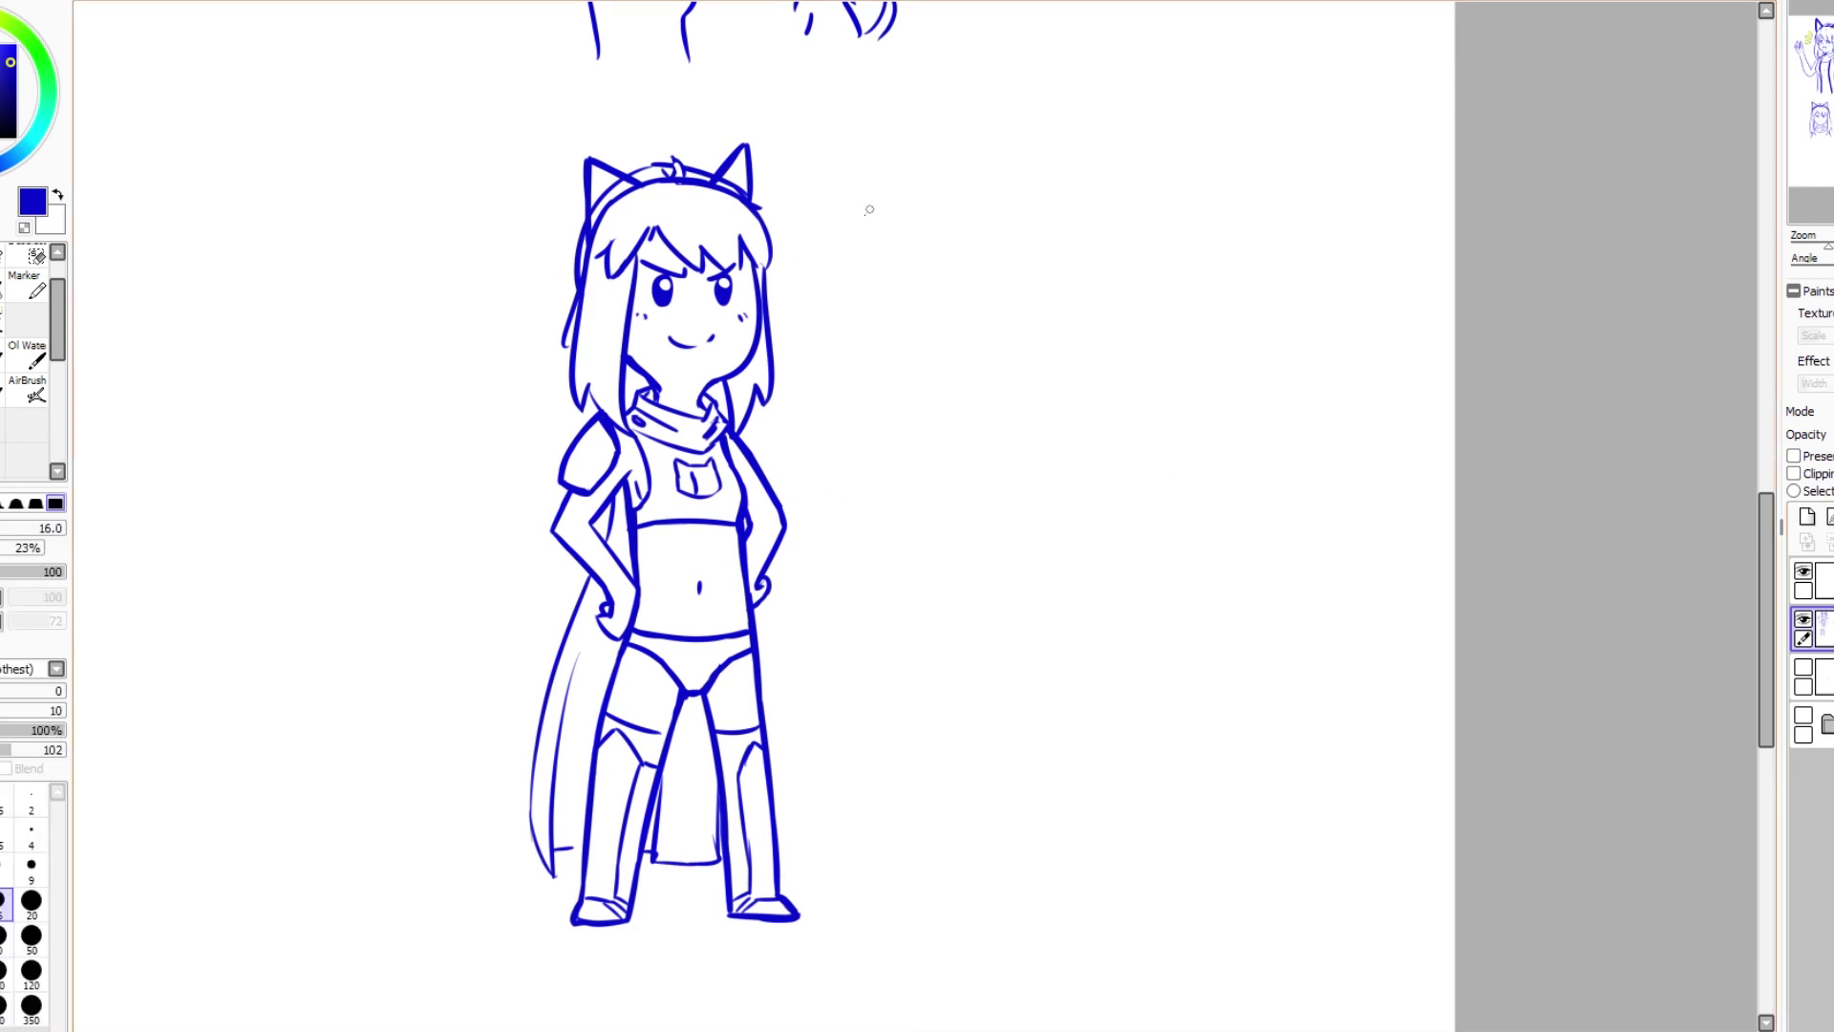
Step: Handwrite "Battle Bikini!" on two lines beside the chibi's head and add a speech tail pointing to her
{"action": "left_click_drag", "start_coordinate": [801, 187], "coordinate": [805, 239]}
{"action": "mouse_move", "coordinate": [802, 186]}
{"action": "left_mouse_down"}
{"action": "mouse_move", "coordinate": [810, 237]}
{"action": "mouse_move", "coordinate": [877, 234]}
{"action": "left_mouse_up"}
{"action": "left_click_drag", "start_coordinate": [889, 182], "coordinate": [957, 227]}
{"action": "left_click_drag", "start_coordinate": [822, 286], "coordinate": [831, 335]}
{"action": "left_click_drag", "start_coordinate": [860, 296], "coordinate": [986, 315]}
{"action": "left_click_drag", "start_coordinate": [1001, 229], "coordinate": [1020, 308]}
{"action": "left_click", "coordinate": [1021, 331]}
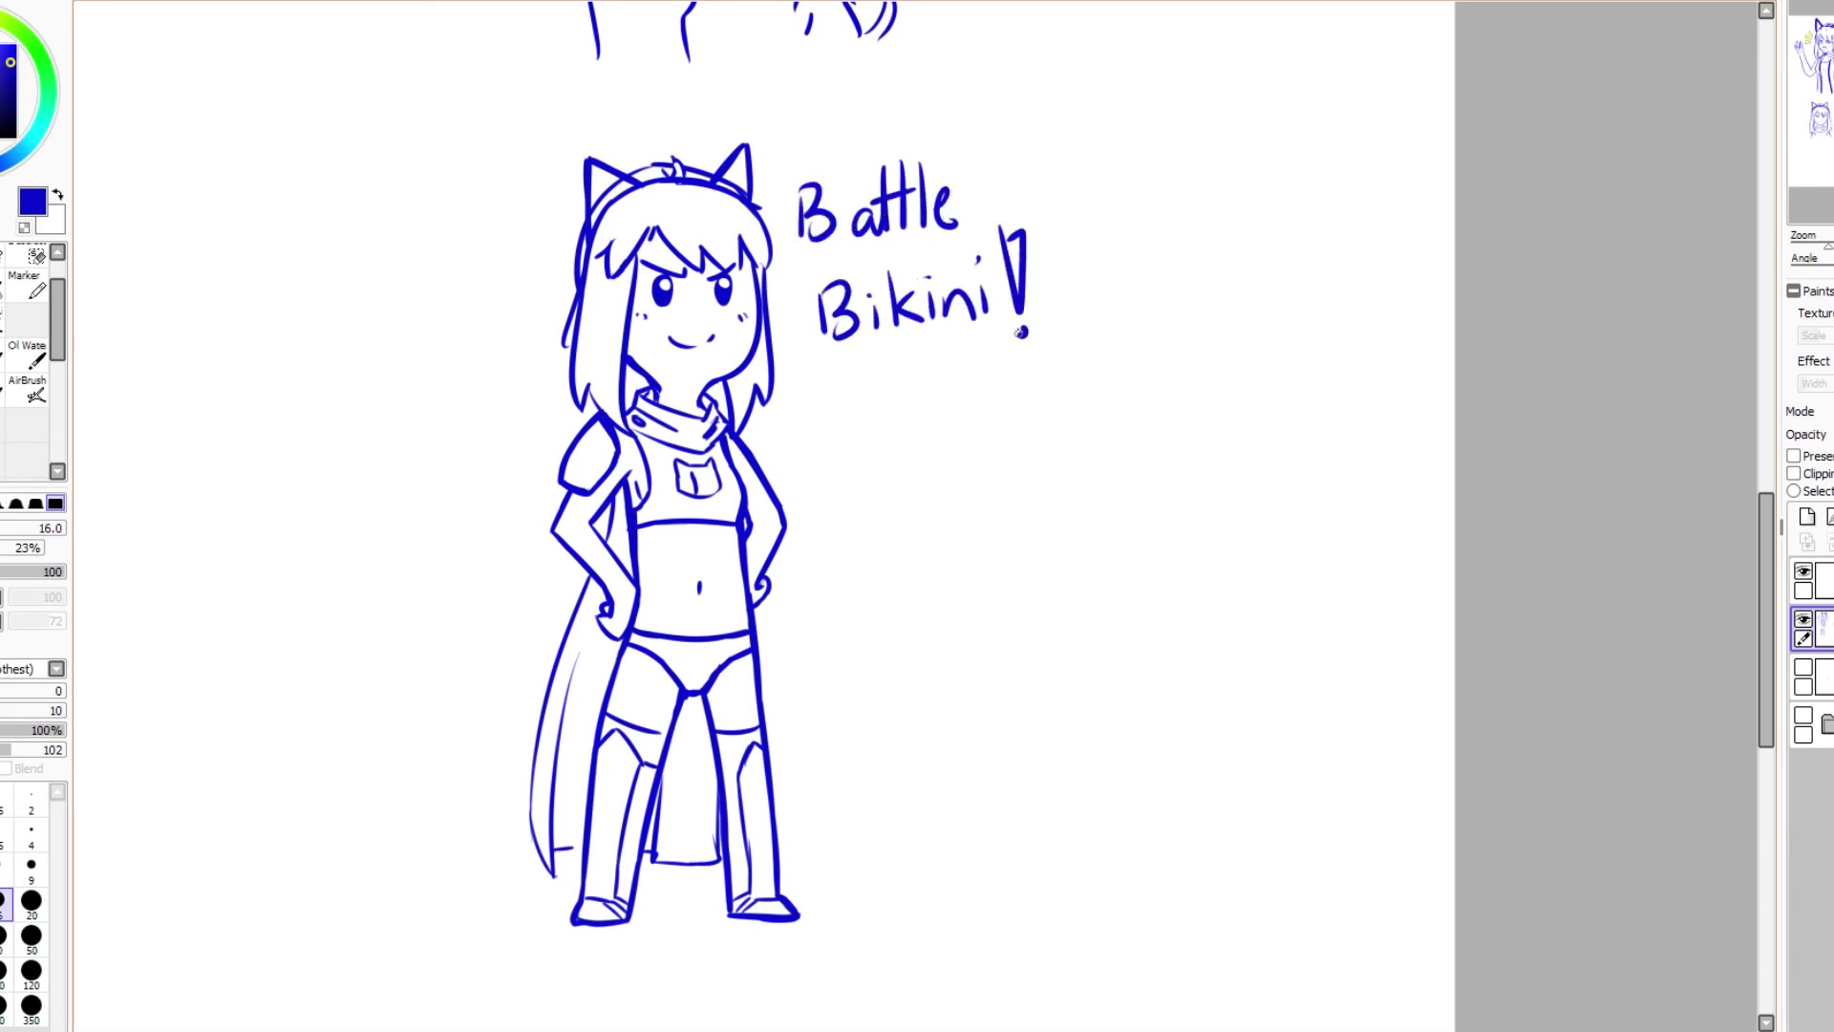
{"action": "left_click_drag", "start_coordinate": [780, 307], "coordinate": [852, 365]}
Step: Draw a sword standing beside the chibi with a slanted grip, crossguard, long blade and ground line
{"action": "mouse_move", "coordinate": [853, 365]}
{"action": "left_mouse_down"}
{"action": "mouse_move", "coordinate": [1271, 401]}
{"action": "mouse_move", "coordinate": [1433, 478]}
{"action": "mouse_move", "coordinate": [1280, 612]}
{"action": "left_mouse_up"}
{"action": "mouse_move", "coordinate": [1196, 557]}
{"action": "left_mouse_down"}
{"action": "mouse_move", "coordinate": [1291, 565]}
{"action": "mouse_move", "coordinate": [1271, 554]}
{"action": "mouse_move", "coordinate": [1194, 822]}
{"action": "left_mouse_up"}
{"action": "left_click_drag", "start_coordinate": [1218, 578], "coordinate": [1141, 886]}
{"action": "left_click_drag", "start_coordinate": [1122, 898], "coordinate": [1209, 905]}
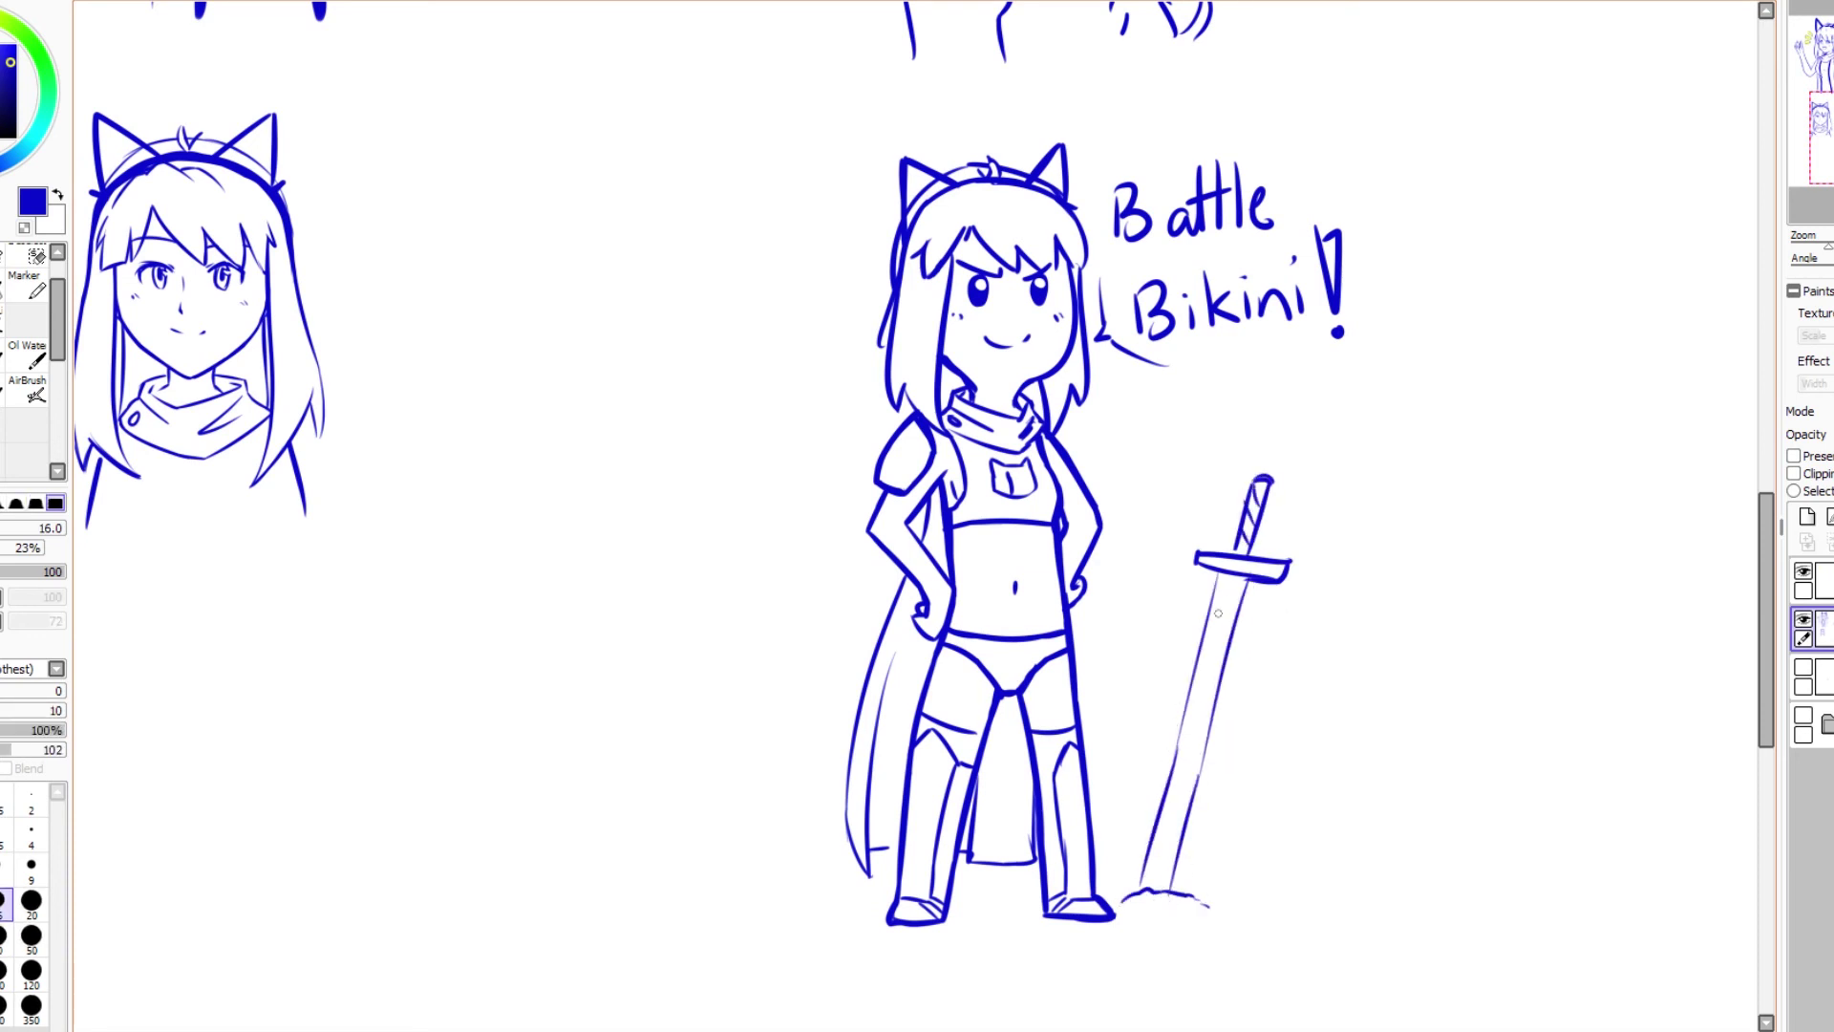
Step: Undo the sword's blade, grip wrapping and ground strokes, keeping the grip and crossguard outlines
{"action": "left_click_drag", "start_coordinate": [1230, 579], "coordinate": [1202, 683]}
{"action": "key", "text": "ctrl+z"}
{"action": "key", "text": "ctrl+z"}
{"action": "key", "text": "ctrl+z"}
{"action": "key", "text": "ctrl+z"}
{"action": "key", "text": "ctrl+z"}
{"action": "key", "text": "ctrl+z"}
{"action": "key", "text": "ctrl+z"}
{"action": "left_click_drag", "start_coordinate": [1227, 573], "coordinate": [1127, 903]}
{"action": "left_click_drag", "start_coordinate": [1244, 576], "coordinate": [1158, 906]}
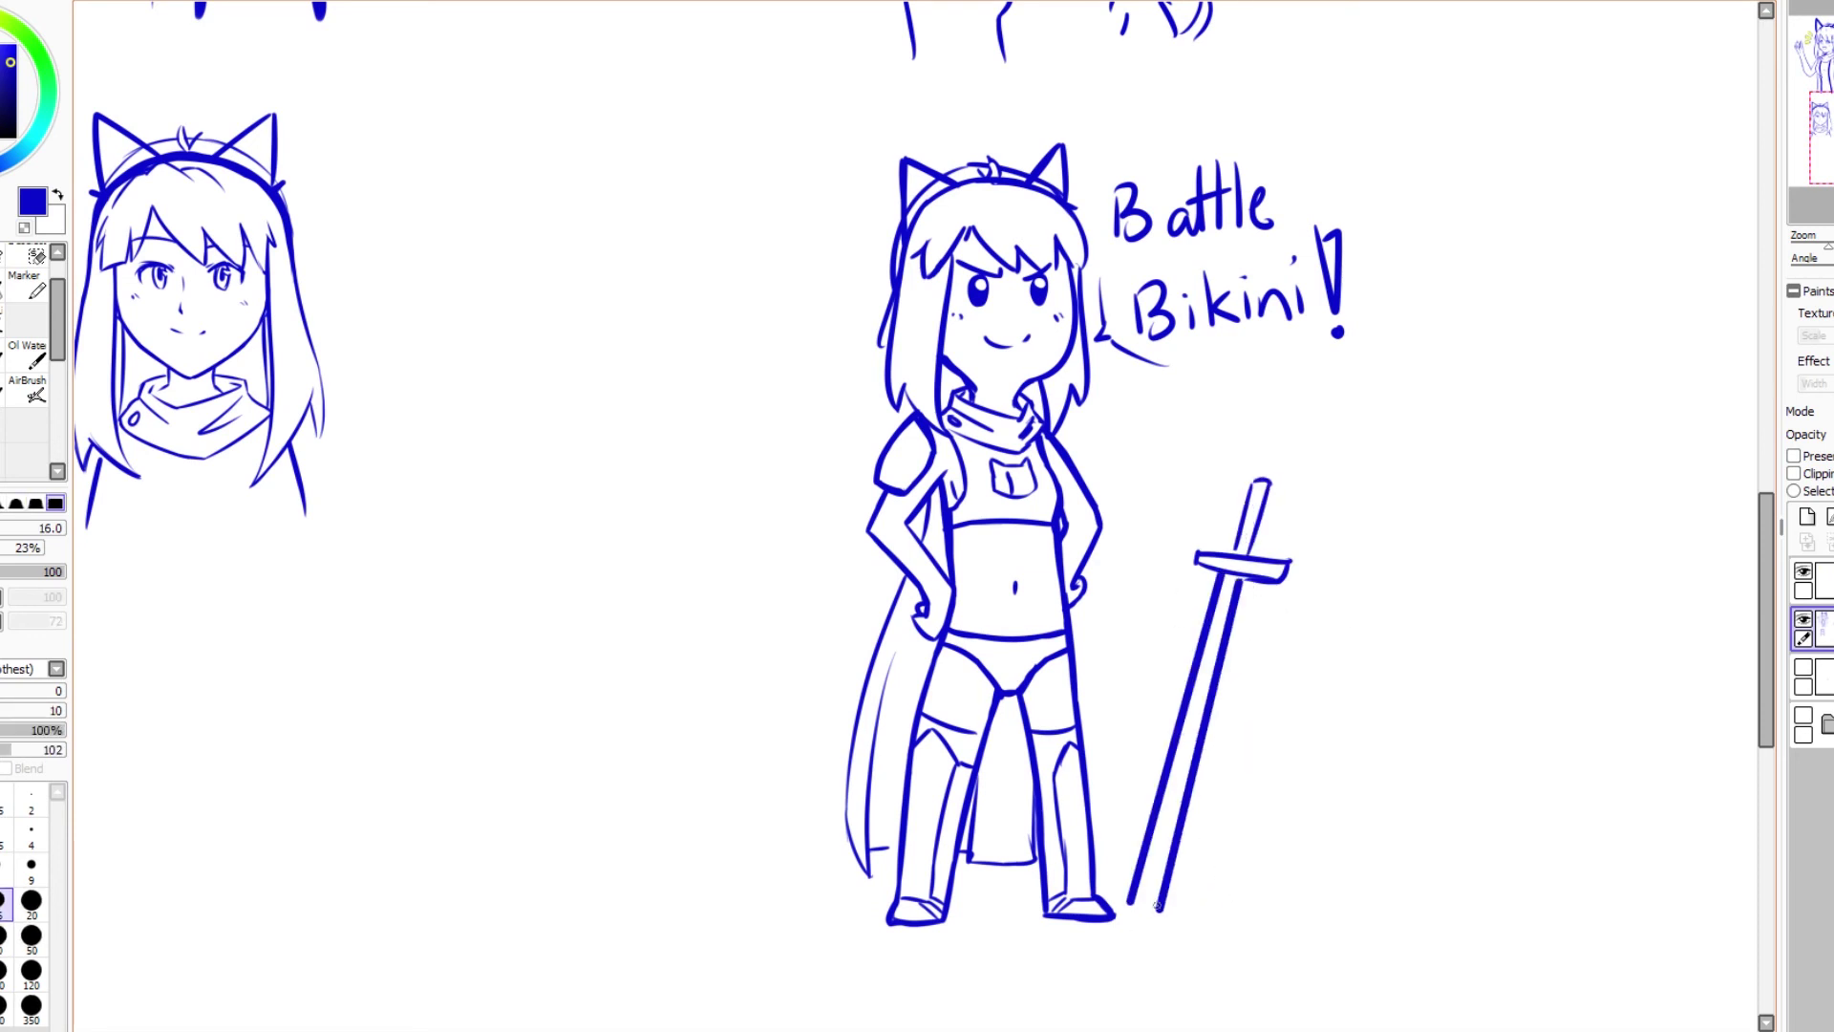
{"action": "key", "text": "ctrl+z"}
{"action": "key", "text": "ctrl+z"}
Step: Redraw the sword with a wider thin-lined blade, ground dashes, short groove lines under the guard and a wrapped grip
{"action": "mouse_move", "coordinate": [1218, 579]}
{"action": "left_mouse_down"}
{"action": "mouse_move", "coordinate": [1126, 906]}
{"action": "mouse_move", "coordinate": [1177, 914]}
{"action": "left_mouse_up"}
{"action": "left_click_drag", "start_coordinate": [1181, 909], "coordinate": [1205, 910]}
{"action": "key", "text": "ctrl+z"}
{"action": "left_click_drag", "start_coordinate": [1246, 576], "coordinate": [1238, 619]}
{"action": "left_click_drag", "start_coordinate": [1225, 576], "coordinate": [1217, 597]}
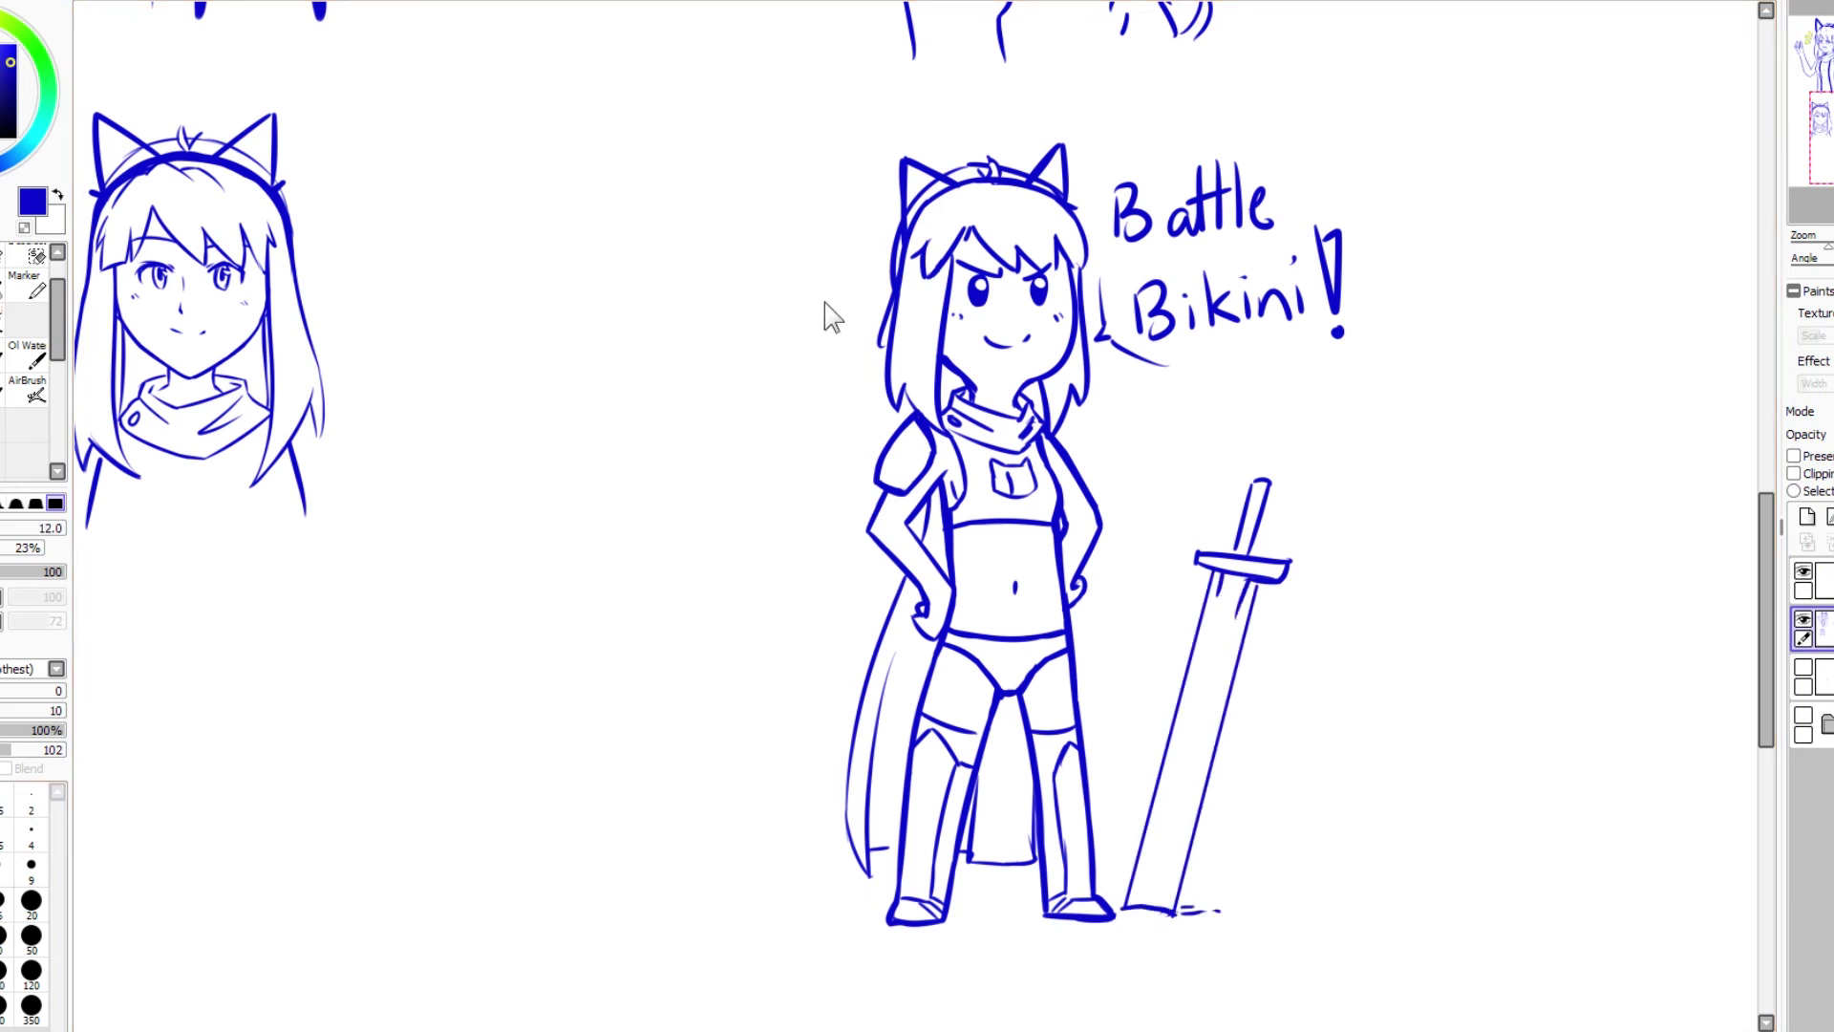
{"action": "left_click_drag", "start_coordinate": [1247, 519], "coordinate": [1275, 473]}
Step: Draw a second, smaller sword crossing behind the first one, with guard, wrapped grip, blade and ground line
{"action": "left_click_drag", "start_coordinate": [1128, 584], "coordinate": [1189, 573]}
{"action": "mouse_move", "coordinate": [1153, 569]}
{"action": "left_mouse_down"}
{"action": "mouse_move", "coordinate": [1139, 508]}
{"action": "mouse_move", "coordinate": [1154, 566]}
{"action": "left_mouse_up"}
{"action": "mouse_move", "coordinate": [1146, 566]}
{"action": "left_mouse_down"}
{"action": "mouse_move", "coordinate": [1157, 547]}
{"action": "mouse_move", "coordinate": [1171, 691]}
{"action": "left_mouse_up"}
{"action": "left_click_drag", "start_coordinate": [1179, 580], "coordinate": [1195, 641]}
{"action": "left_click_drag", "start_coordinate": [1203, 776], "coordinate": [1246, 888]}
{"action": "left_click_drag", "start_coordinate": [1229, 715], "coordinate": [1283, 869]}
{"action": "left_click_drag", "start_coordinate": [1233, 898], "coordinate": [1313, 886]}
{"action": "left_click_drag", "start_coordinate": [1177, 581], "coordinate": [1165, 617]}
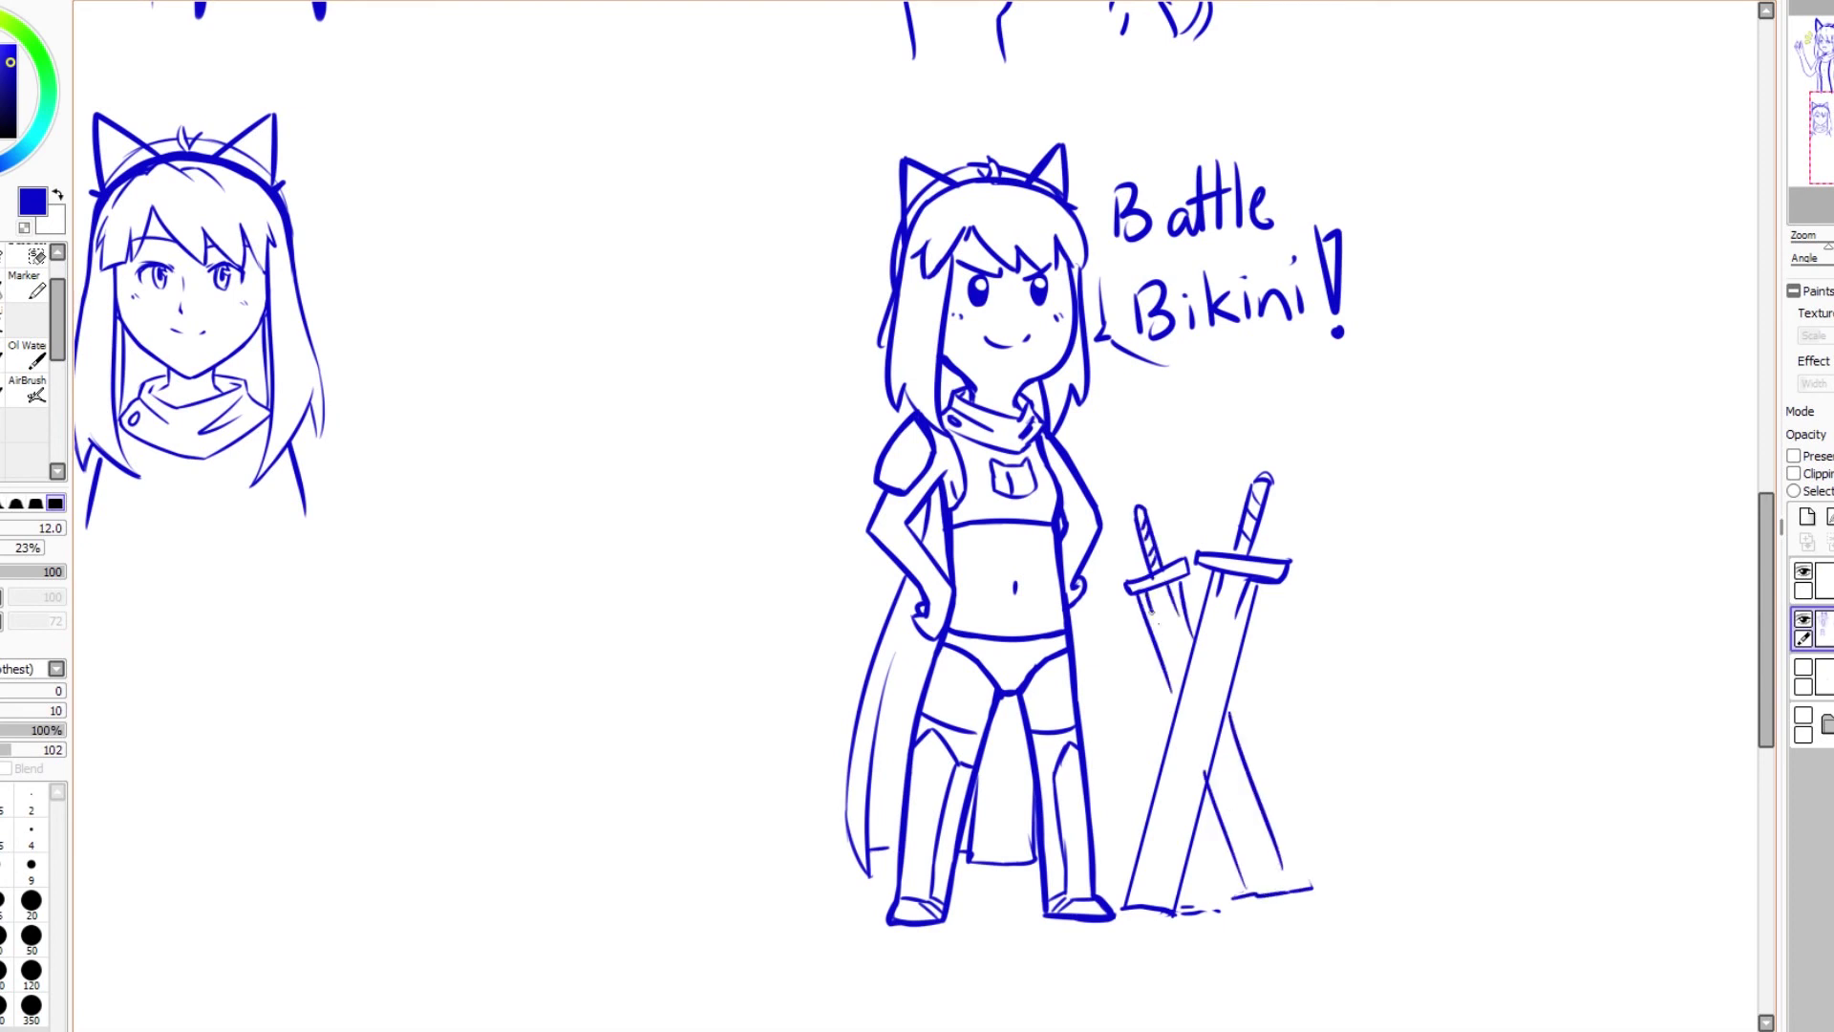
{"action": "left_click_drag", "start_coordinate": [1189, 807], "coordinate": [1160, 904]}
{"action": "key", "text": "ctrl+z"}
{"action": "left_click_drag", "start_coordinate": [1165, 821], "coordinate": [1143, 898]}
{"action": "key", "text": "ctrl+z"}
{"action": "key", "text": "ctrl+z"}
Step: Handwrite "Duel wielding is cool" on two slanted lines beside the crossed swords
{"action": "left_click_drag", "start_coordinate": [1263, 712], "coordinate": [1476, 812]}
{"action": "left_click_drag", "start_coordinate": [1292, 759], "coordinate": [1390, 817]}
{"action": "key", "text": "e"}
{"action": "key", "text": "n"}
Step: Add loose ground strokes beneath the tips of both crossed swords
{"action": "left_click_drag", "start_coordinate": [1263, 919], "coordinate": [1337, 908]}
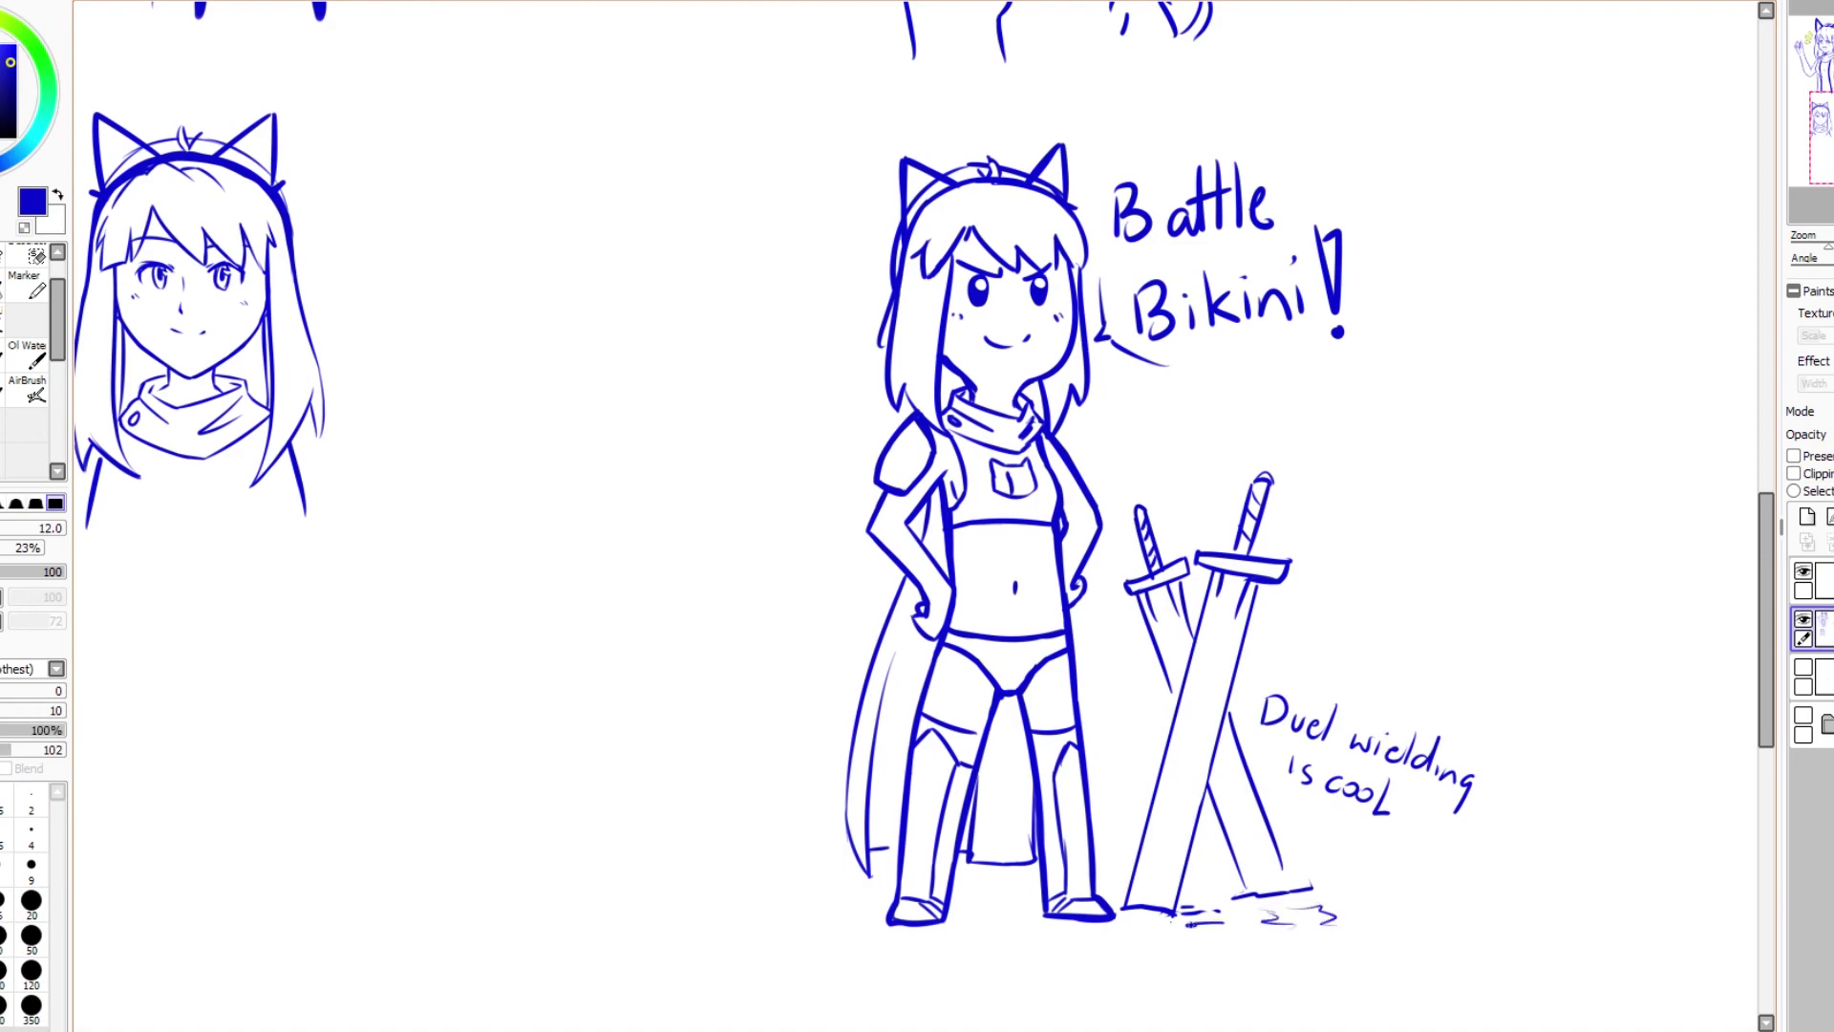
{"action": "left_click_drag", "start_coordinate": [1137, 925], "coordinate": [1194, 922]}
{"action": "left_click_drag", "start_coordinate": [1195, 922], "coordinate": [1553, 922]}
{"action": "mouse_move", "coordinate": [917, 38]}
{"action": "left_mouse_down"}
{"action": "mouse_move", "coordinate": [544, 38]}
{"action": "mouse_move", "coordinate": [339, 673]}
{"action": "mouse_move", "coordinate": [894, 970]}
{"action": "mouse_move", "coordinate": [769, 1018]}
{"action": "mouse_move", "coordinate": [954, 417]}
{"action": "mouse_move", "coordinate": [965, 555]}
{"action": "left_mouse_up"}
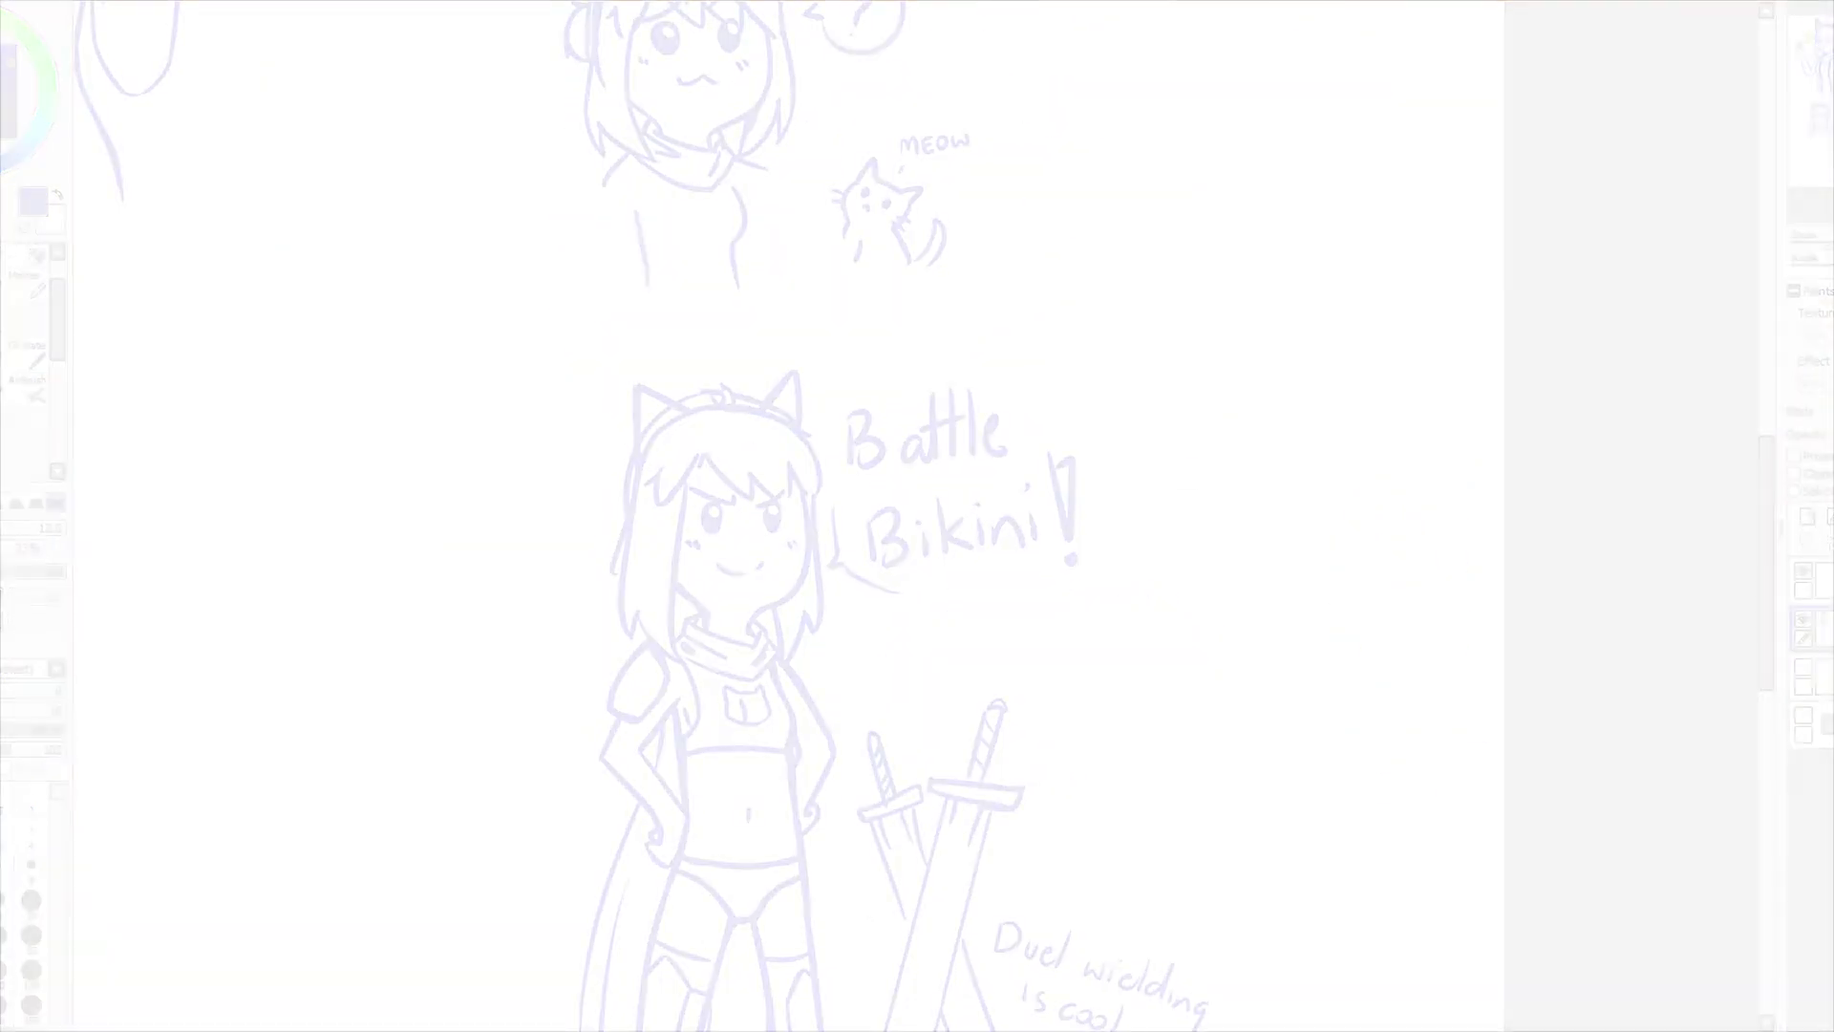